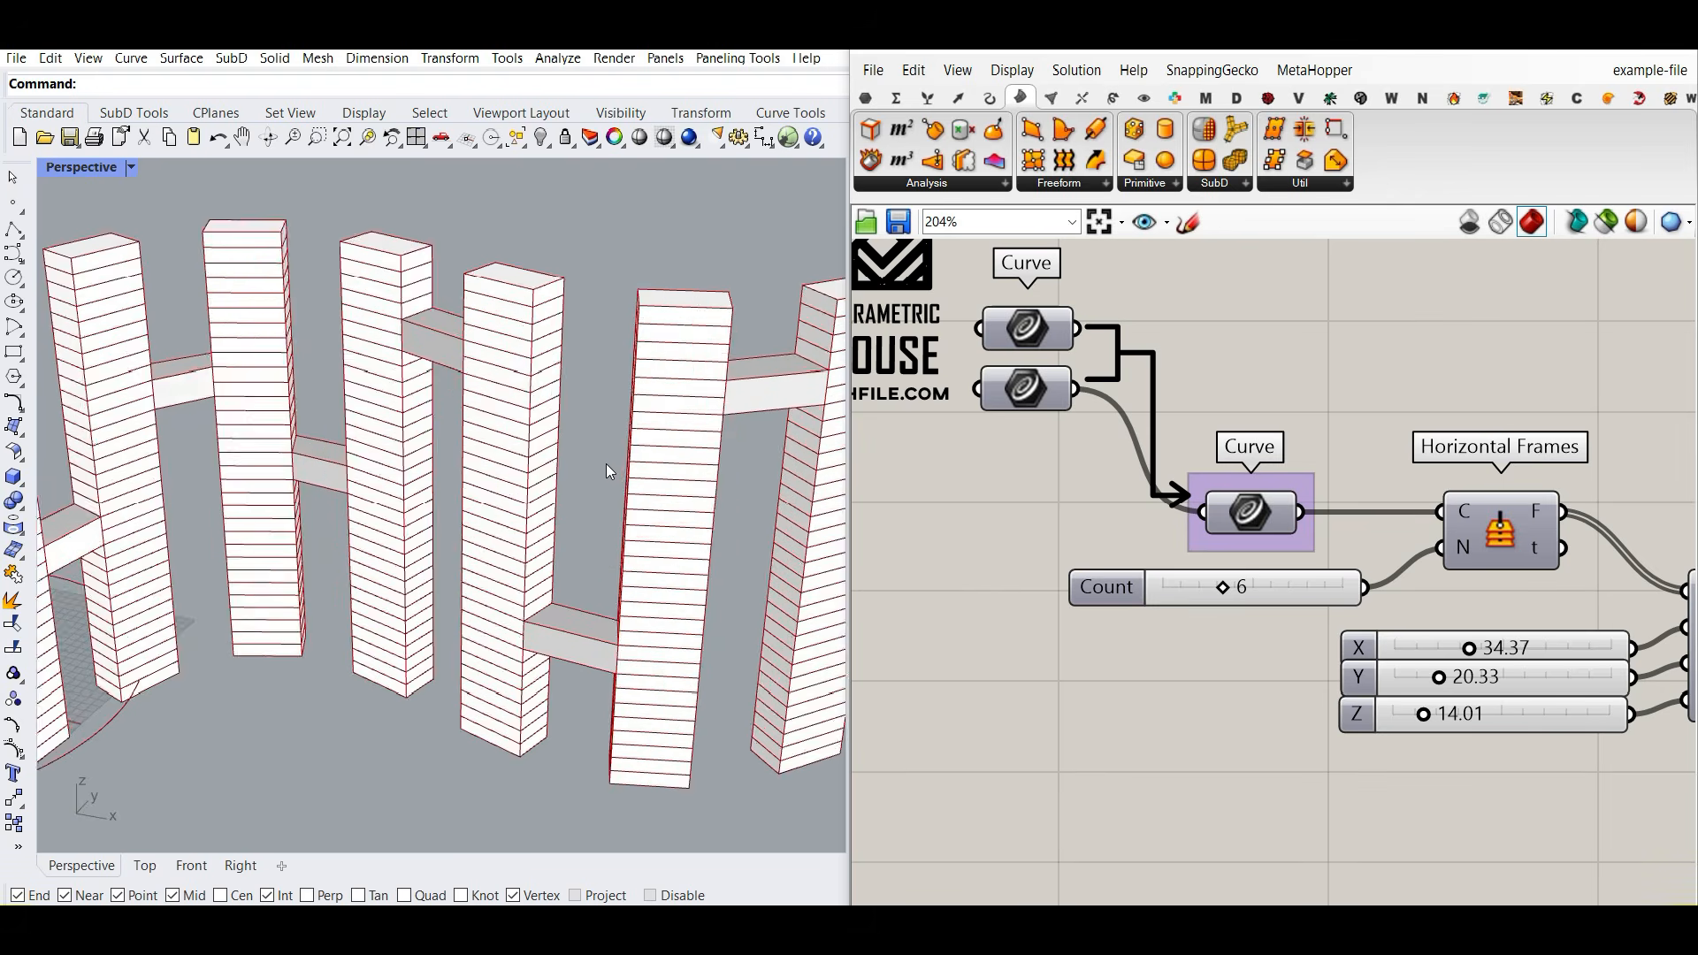
Step: Set the frame Count to 5 and the box dimensions to X 40.51, Y 24.01 and Z 15.24
scroll(607, 463, "up", 2)
left_click_drag(1225, 594, 1200, 594)
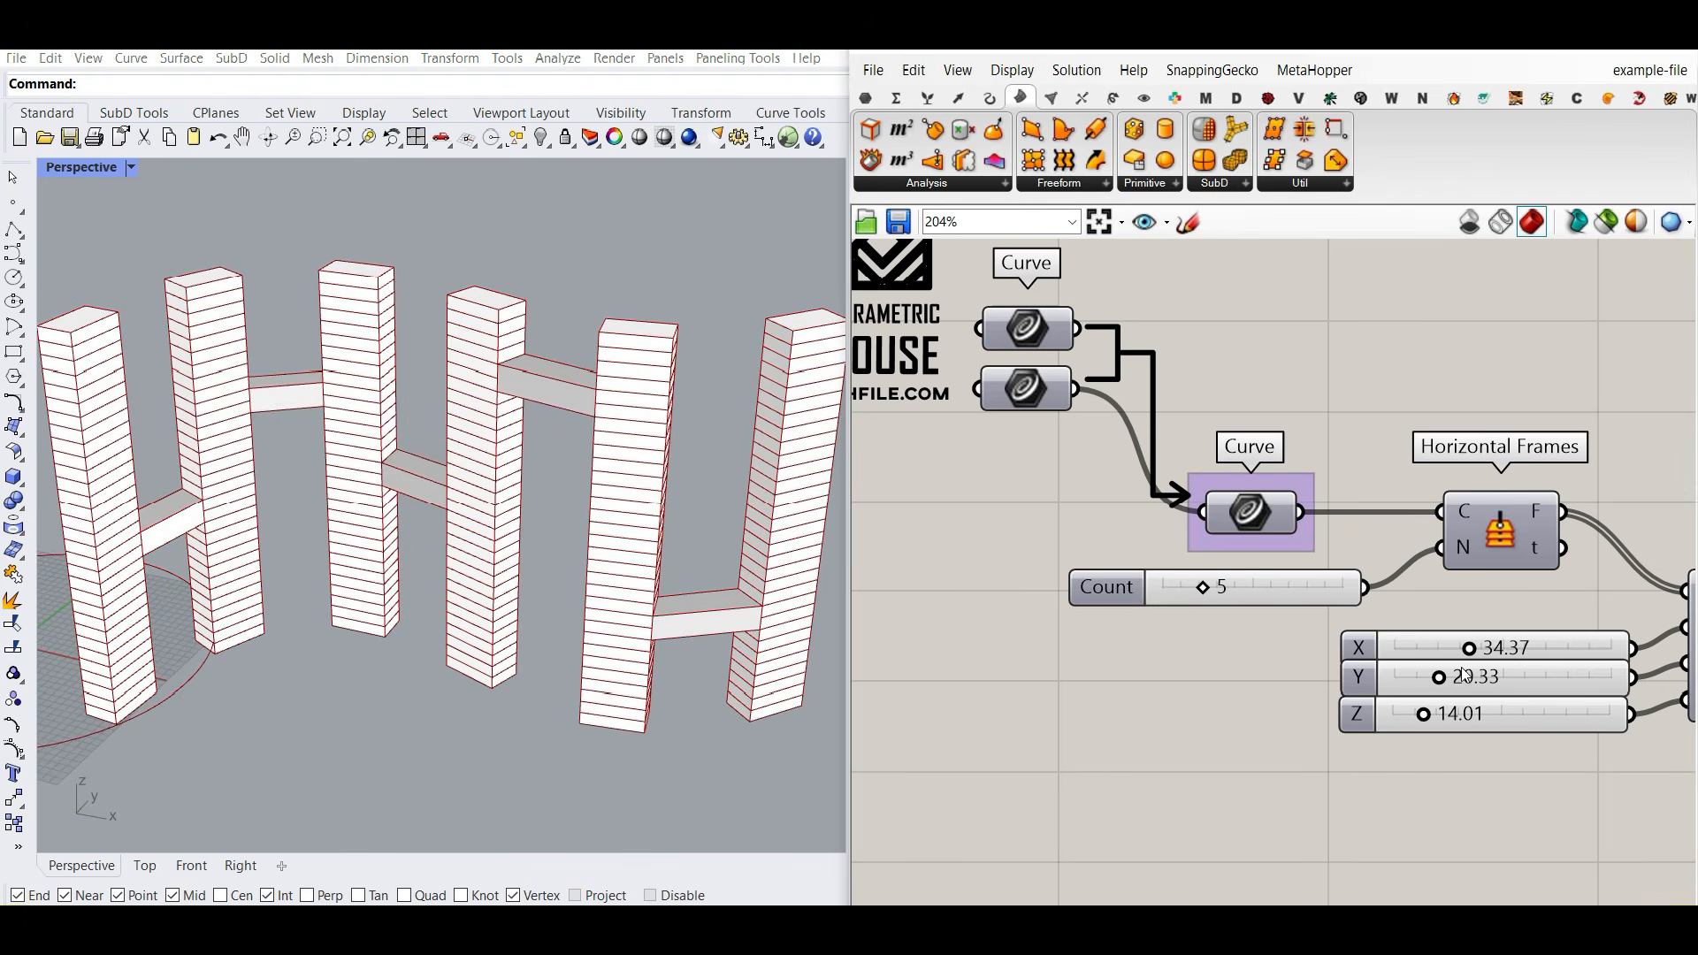
left_click_drag(1470, 648, 1426, 717)
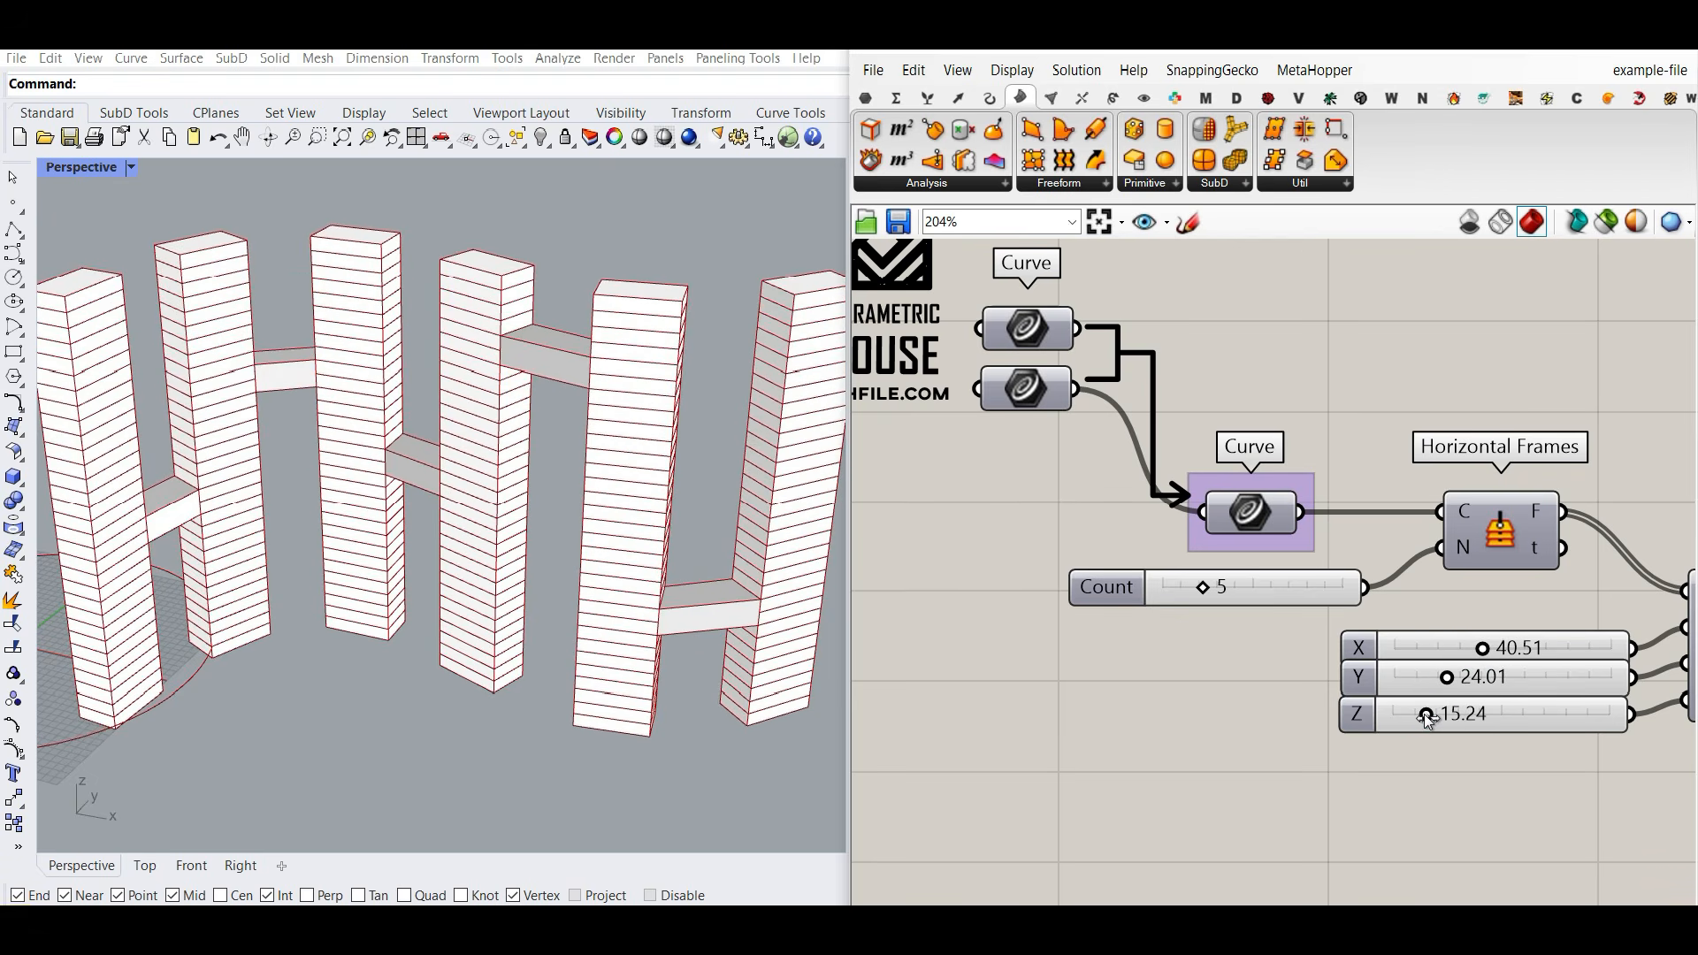
right_click_drag(281, 653, 419, 550, "shift")
Step: Adjust the Count slider that drives the number of copies in both Linear Array components
scroll(405, 617, "down", 4)
right_click_drag(1172, 517, 1054, 507)
scroll(1054, 507, "down", 5)
scroll(1261, 534, "up", 4)
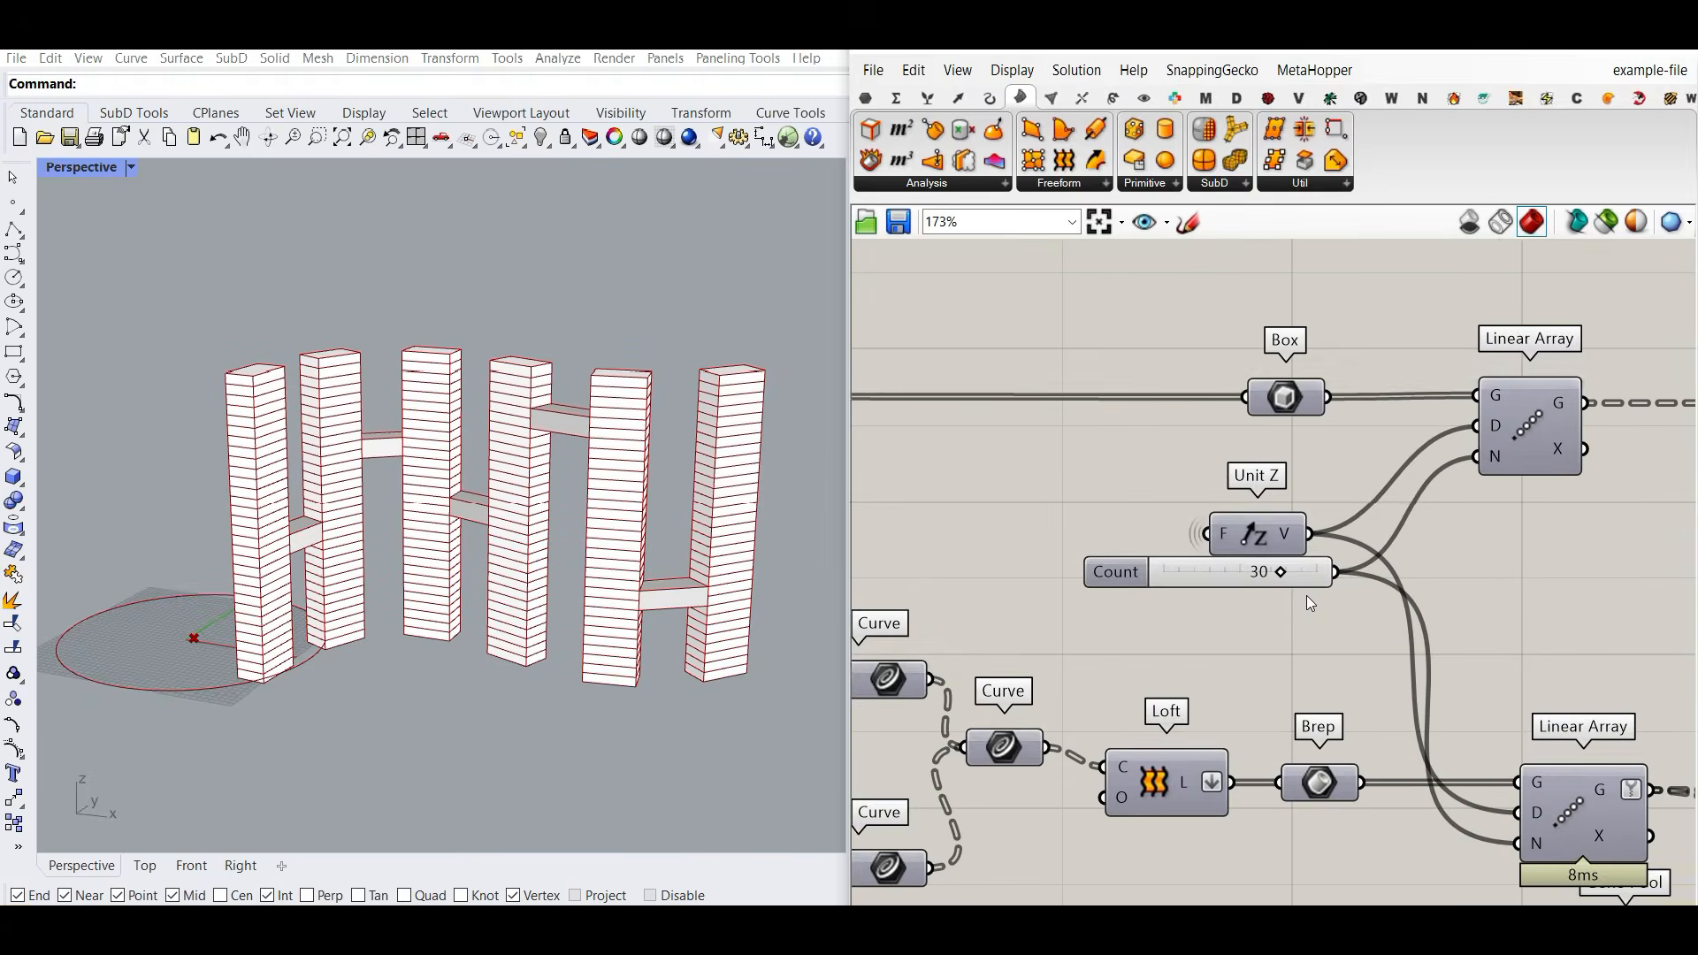
scroll(1260, 564, "up", 5)
mouse_move(1260, 530)
left_mouse_down()
mouse_move(1112, 532)
mouse_move(1288, 543)
mouse_move(1253, 546)
left_mouse_up()
scroll(1247, 585, "down", 6)
Step: In the gene pool under the Linear Array, set gene 0 to 9 and gene 1 to 19
right_click_drag(1341, 720, 1134, 319)
right_click_drag(1324, 479, 1126, 432)
scroll(1213, 538, "up", 5)
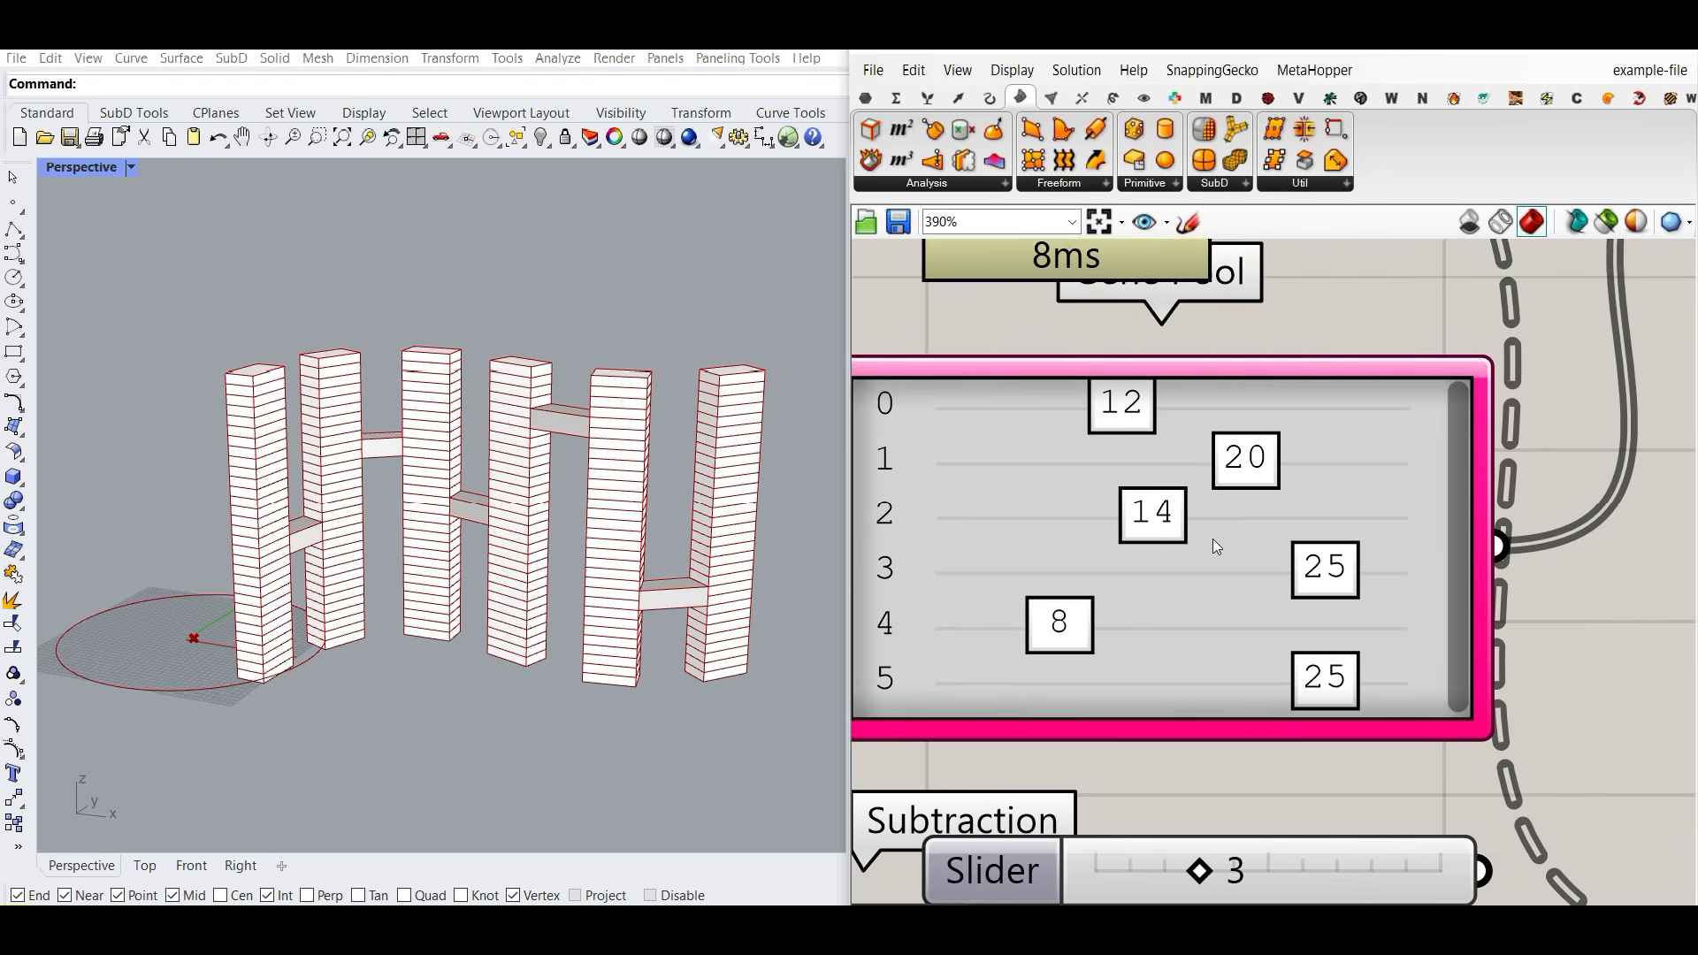
right_click_drag(1185, 593, 1219, 552)
left_click_drag(1129, 376, 1088, 395)
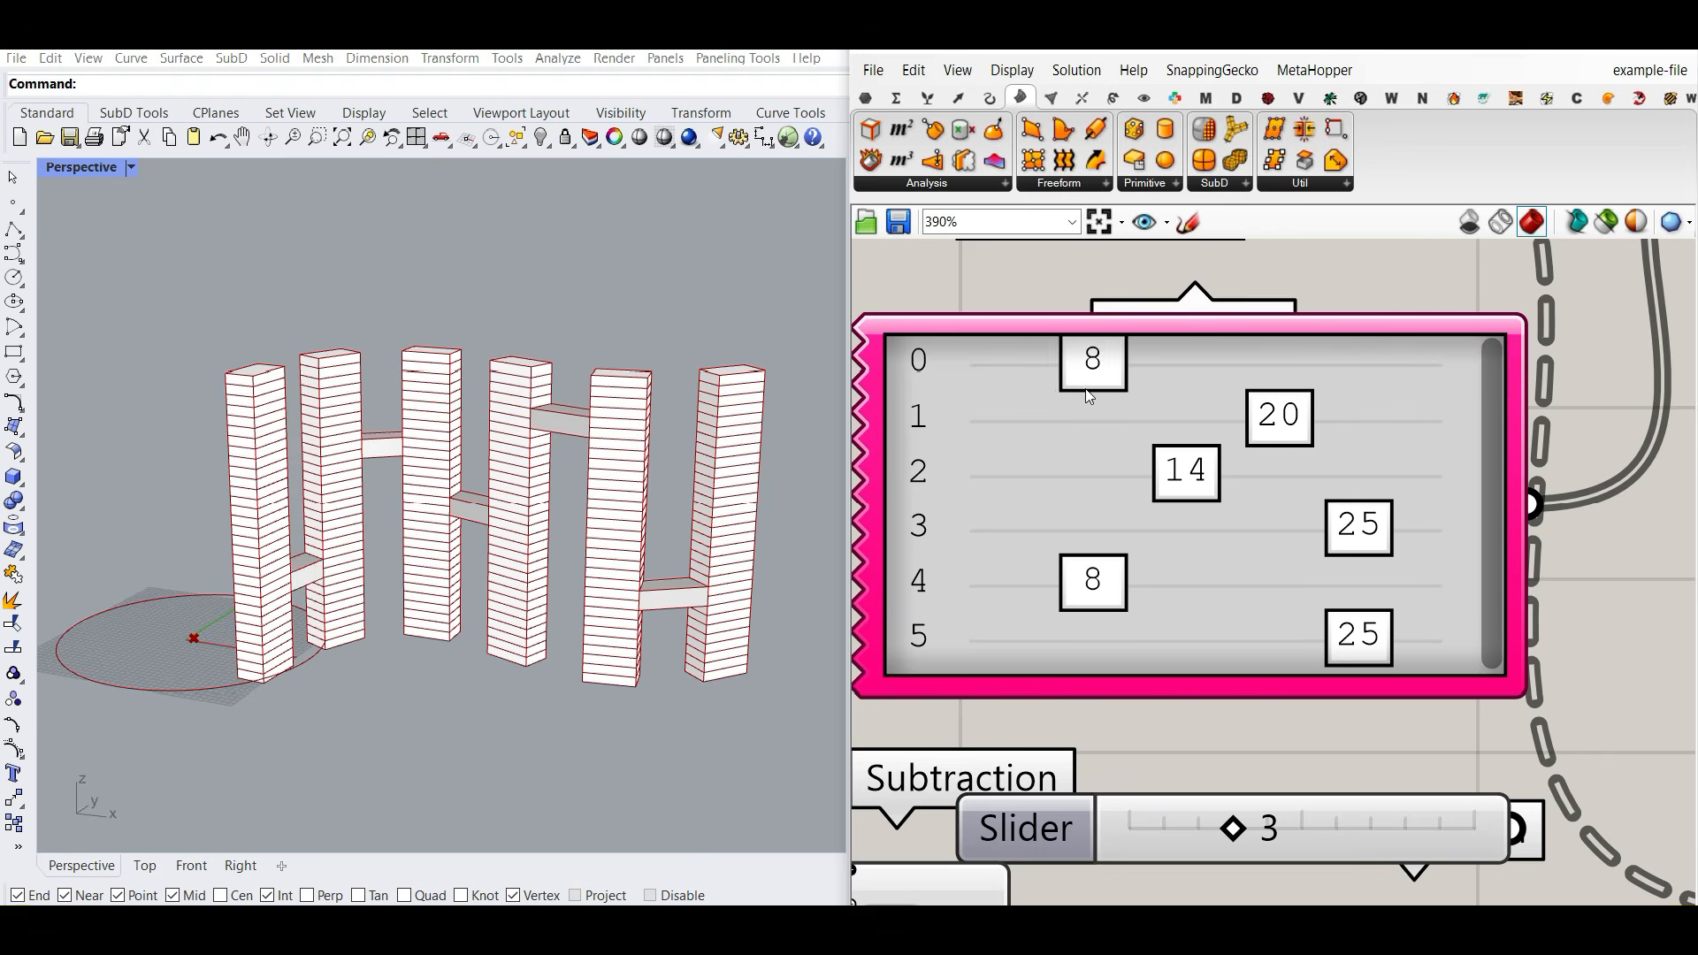
mouse_move(1276, 418)
left_mouse_down()
mouse_move(1106, 415)
mouse_move(1264, 416)
left_mouse_up()
Step: Randomize all values of the beam-height gene pool by 100% two times
right_click(1229, 504)
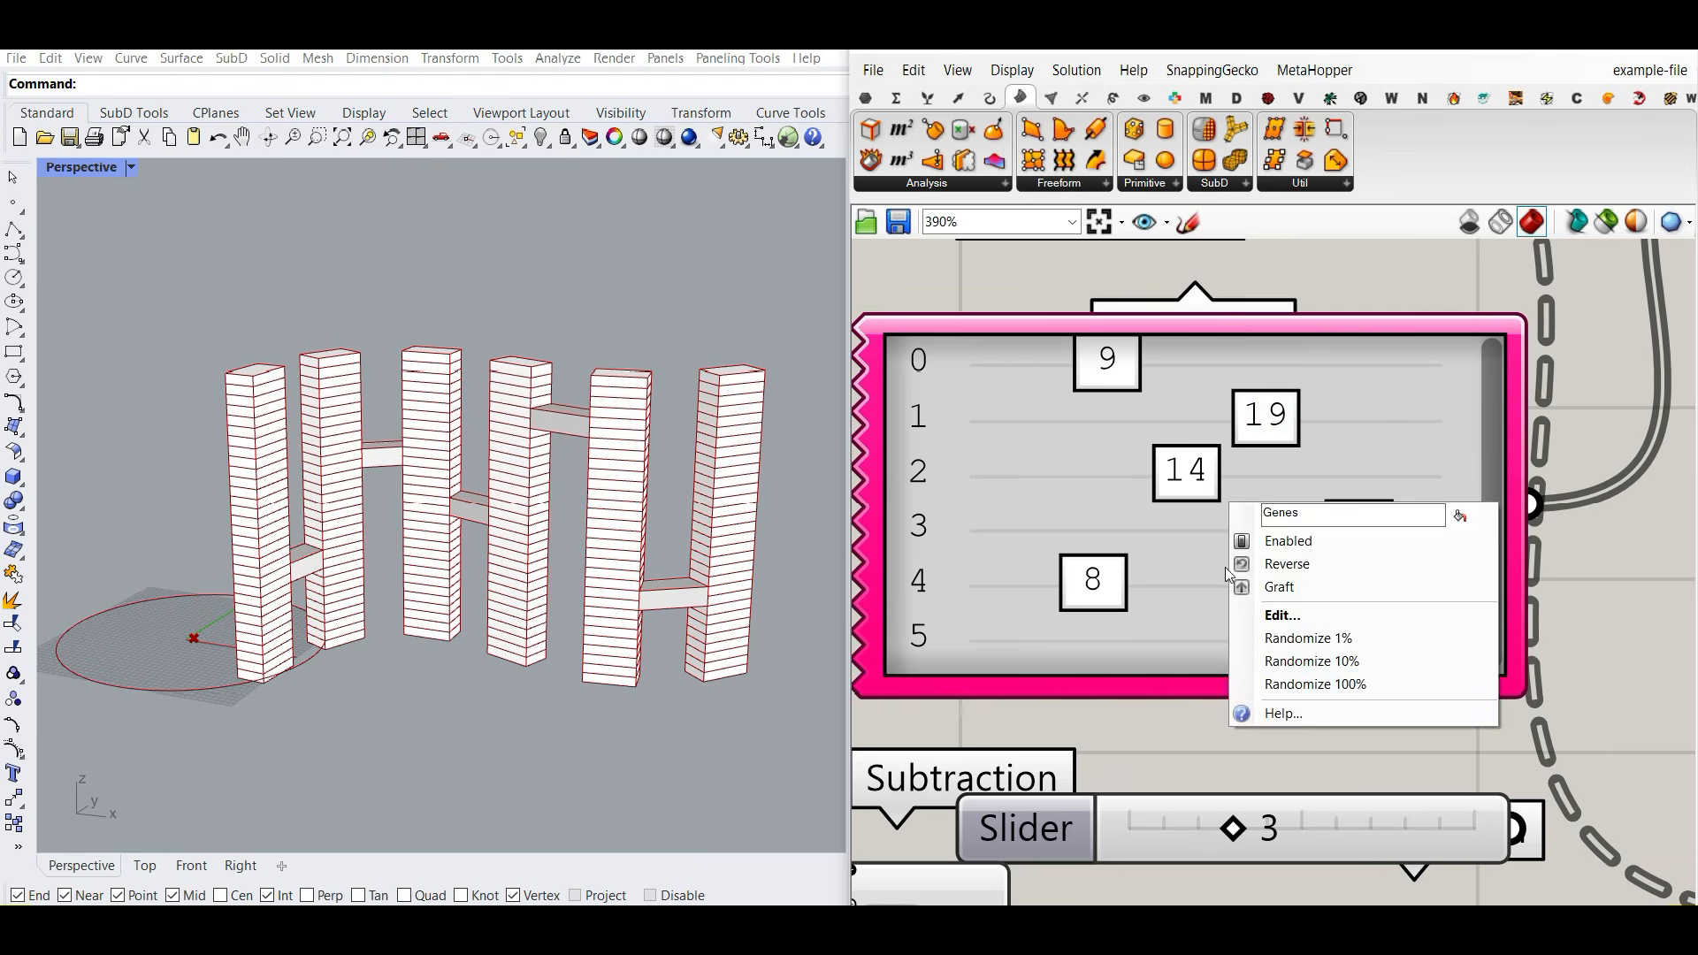
left_click(1294, 687)
right_click(1230, 561)
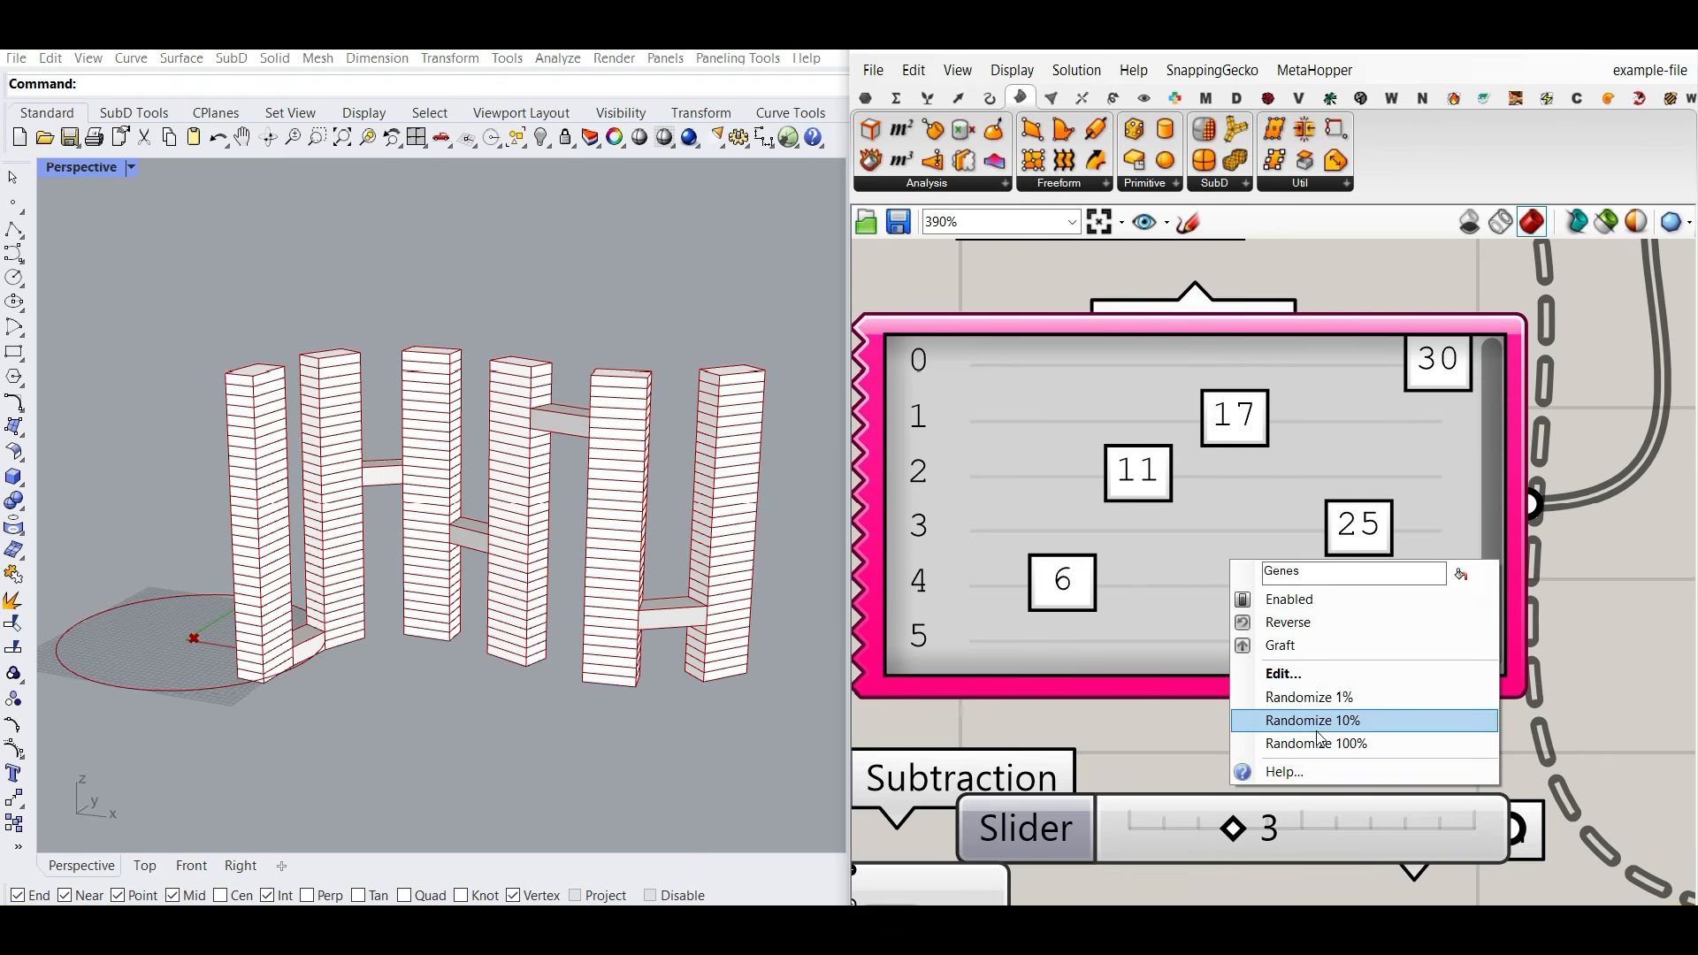
left_click(1312, 741)
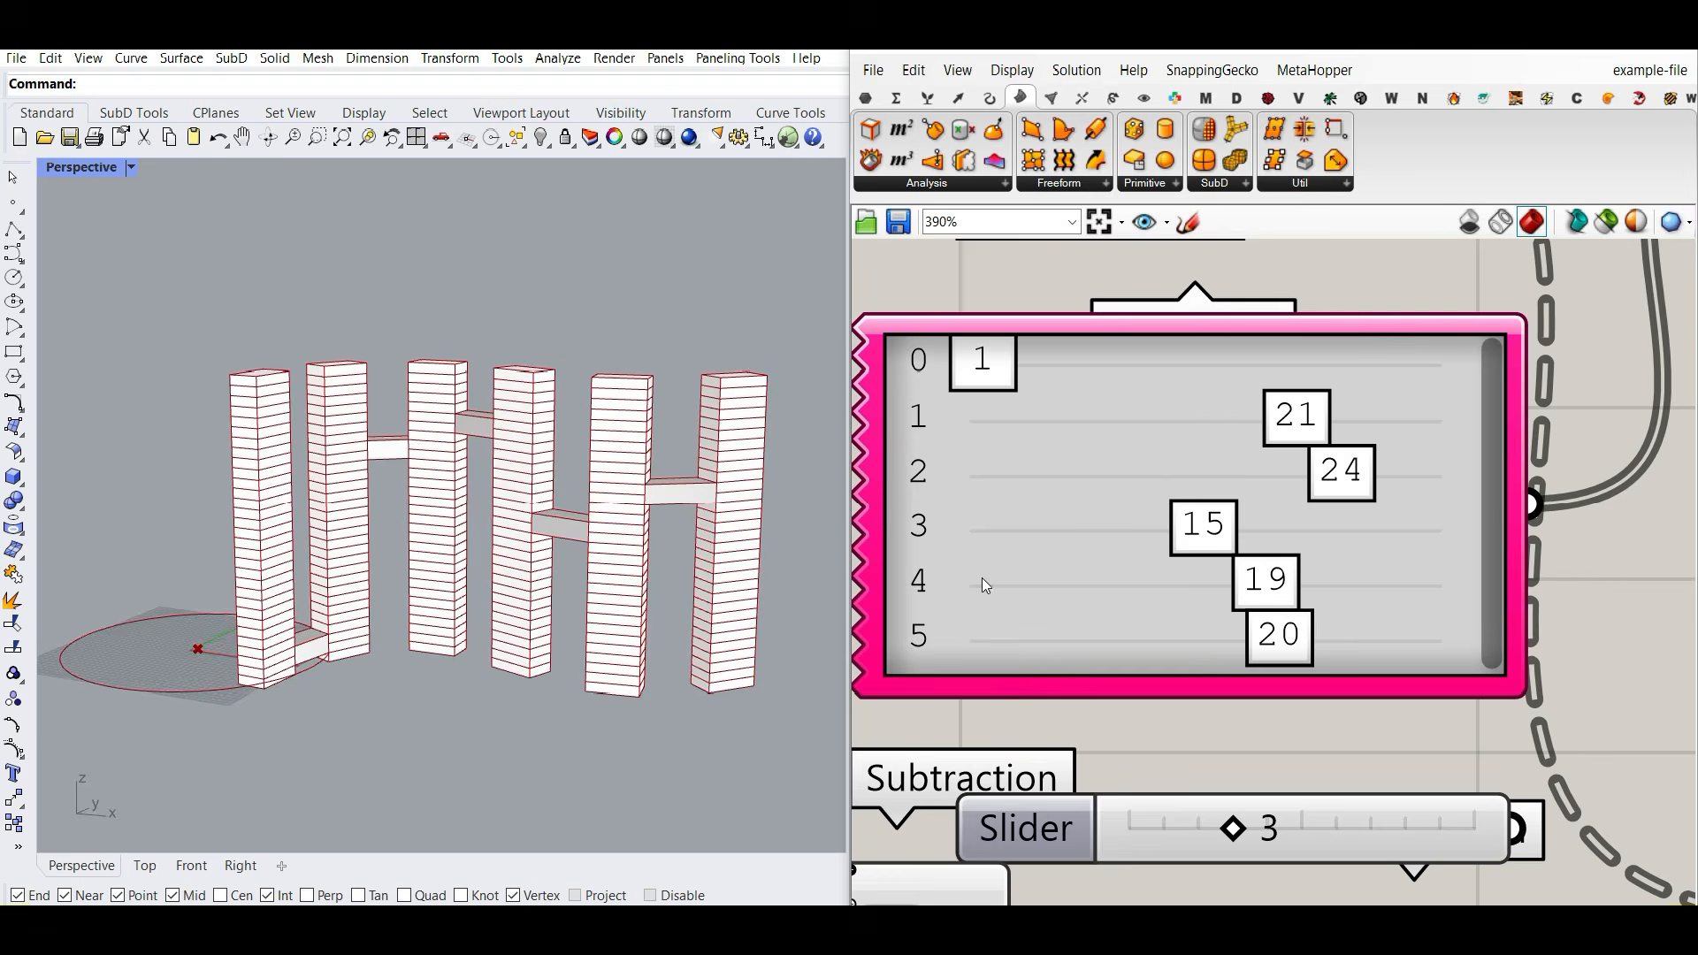
Step: Connect the lower List Item's output to the Cap Holes input in place of the current source
scroll(1196, 442, "down", 5)
right_click_drag(1503, 602, 1328, 592)
scroll(1327, 594, "up", 3)
left_click_drag(1366, 349, 1204, 581)
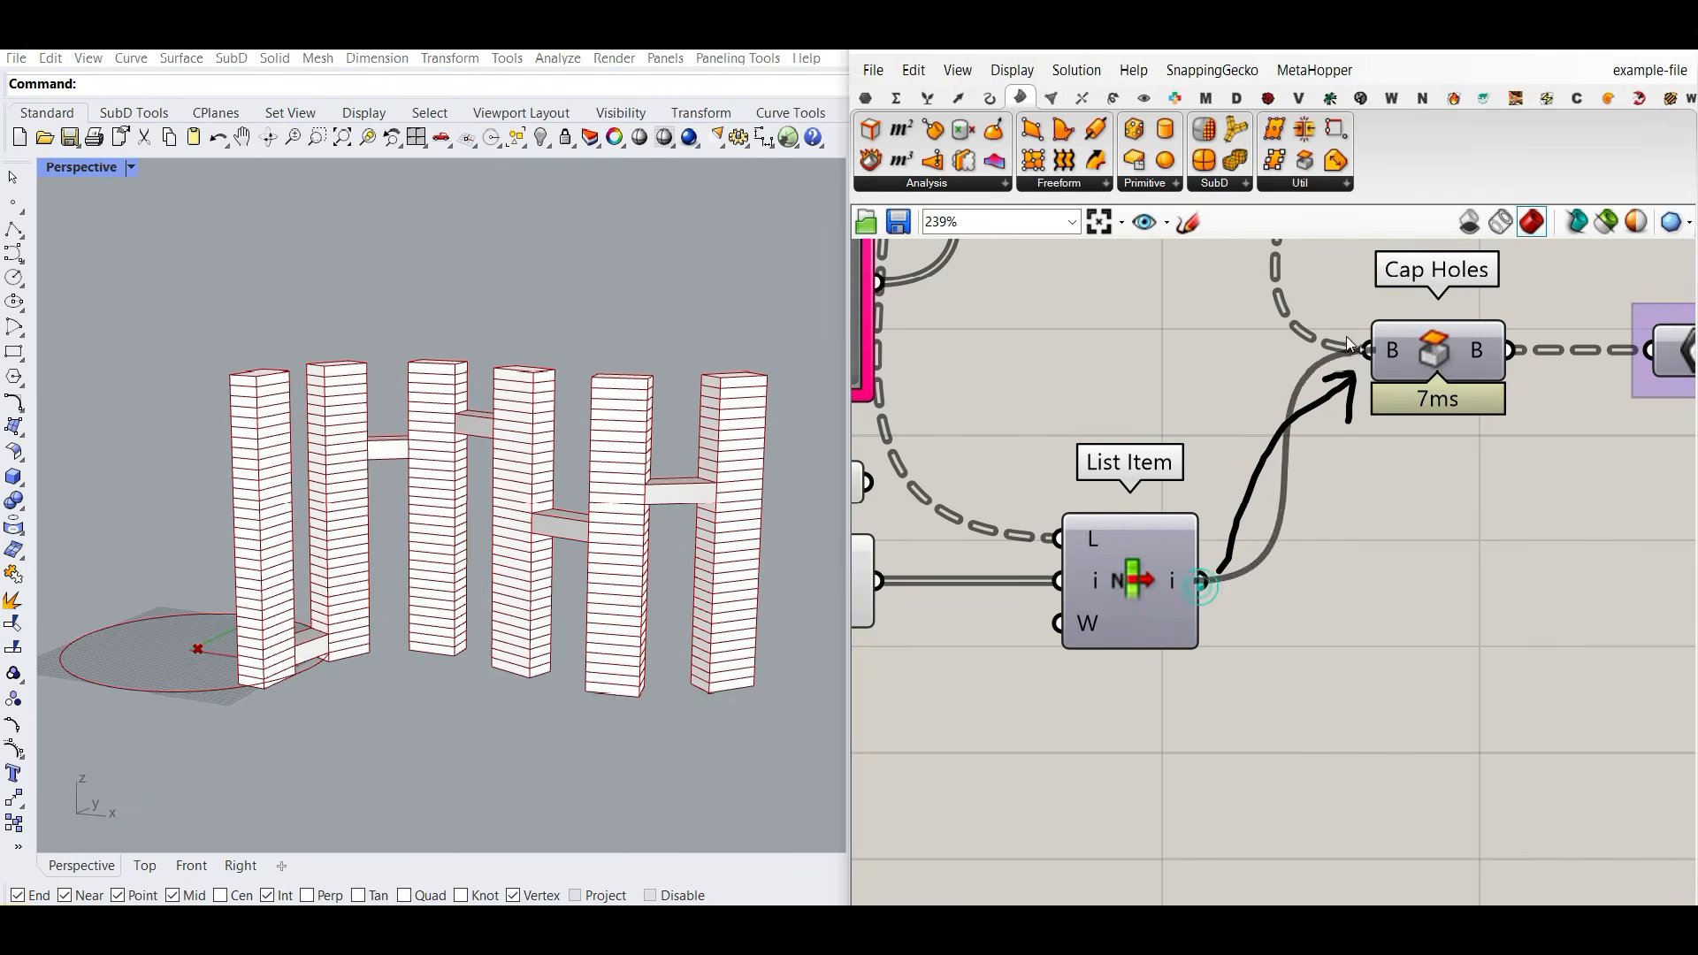
right_click_drag(1265, 508, 1465, 485)
Step: In the gene pool feeding the Multiplication component, set gene 0 to 0 and gene 1 to 0.44835
scroll(1465, 486, "down", 4)
scroll(1068, 625, "up", 4)
left_click_drag(1137, 555, 1069, 571)
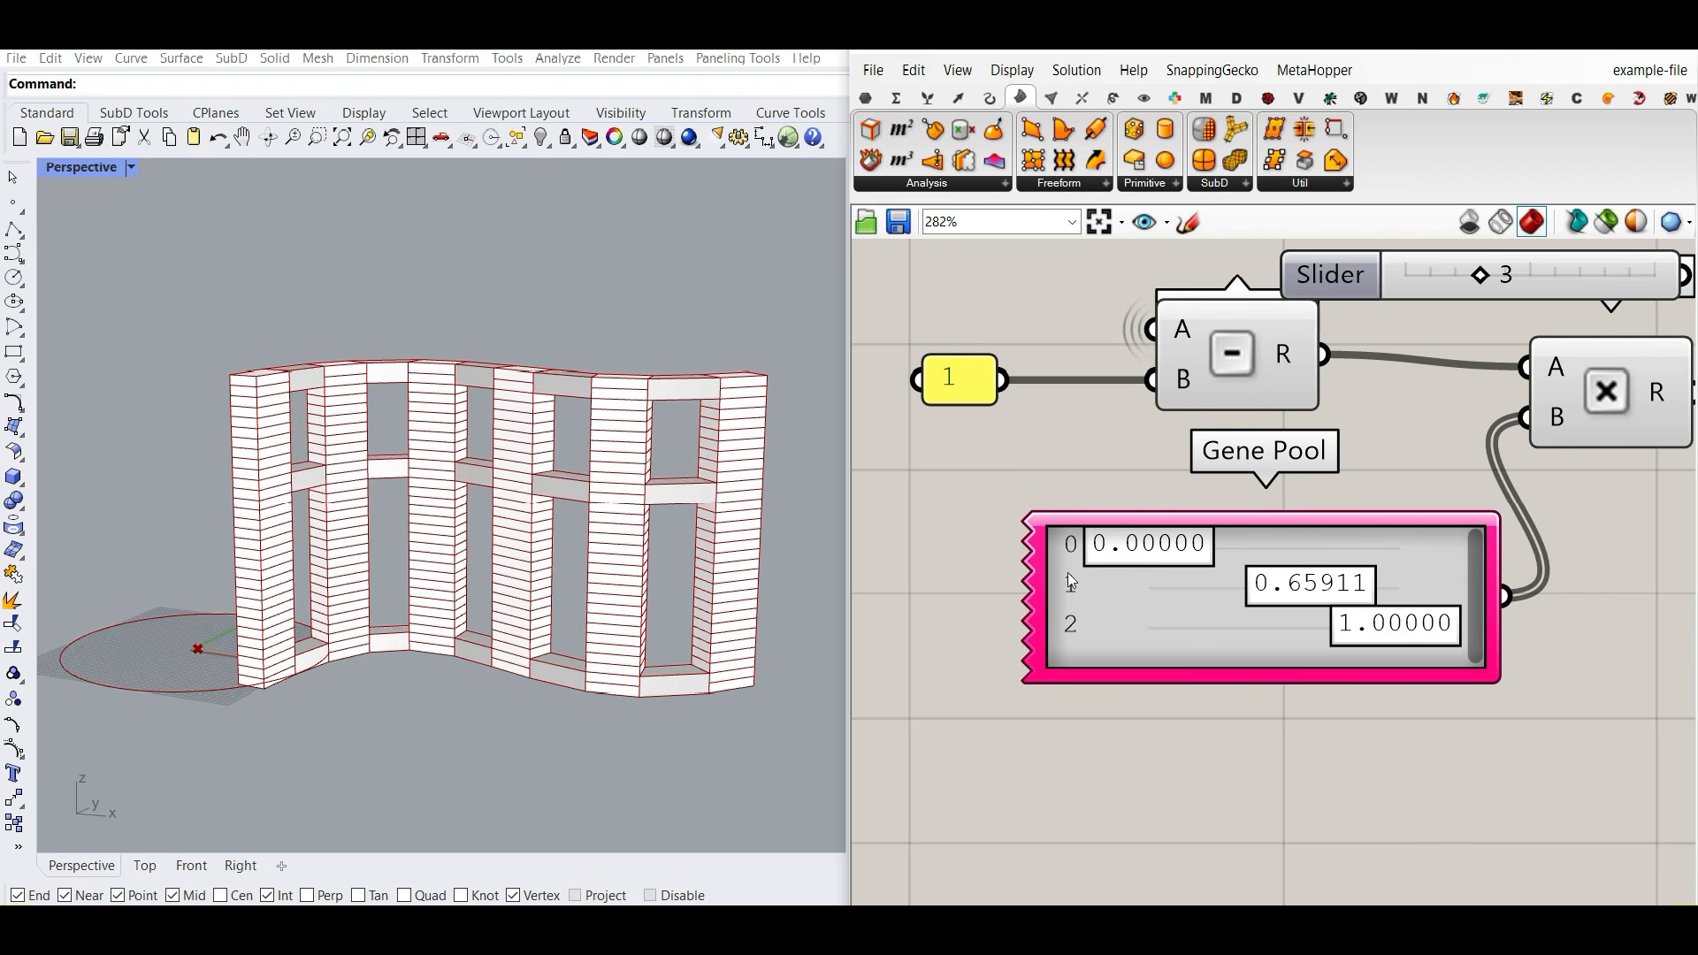
left_click_drag(1369, 638, 1285, 601)
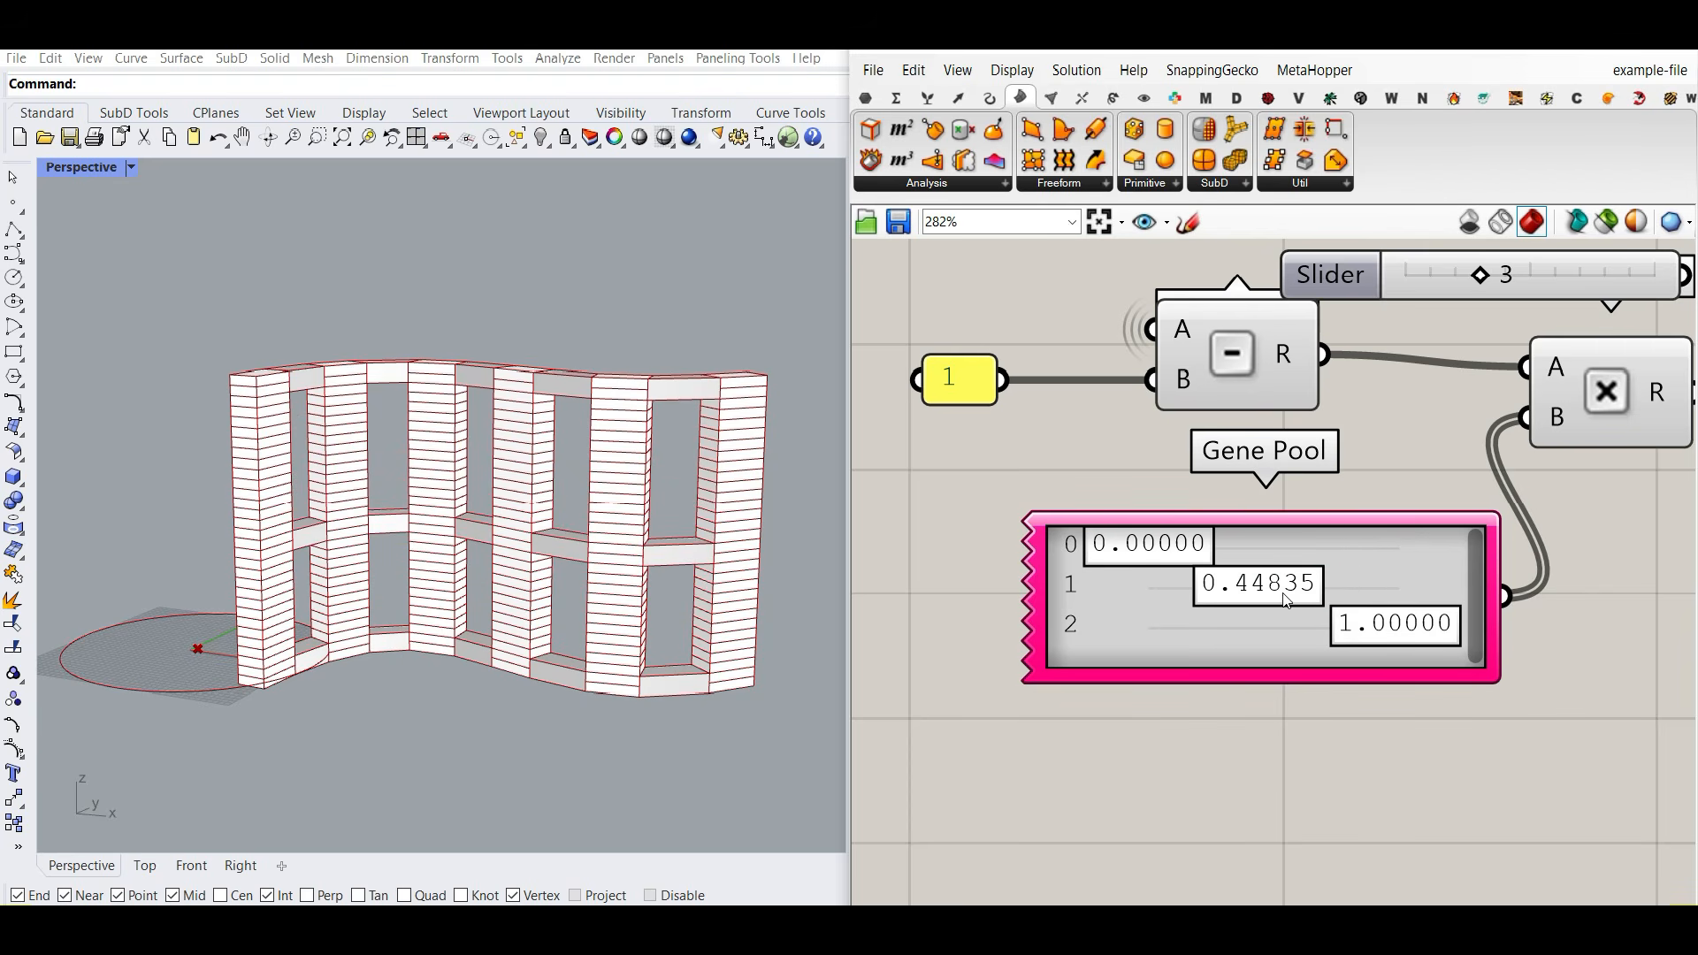
double_click(1410, 568)
left_click(1555, 648)
Step: Wire the loose slider into the lower List Item's index input and set the slider to 10
right_click_drag(1467, 383, 1017, 446)
left_click_drag(1370, 450, 1459, 456)
left_click_drag(1030, 345, 1204, 345)
right_click_drag(745, 544, 343, 575)
scroll(318, 495, "up", 4)
Step: Reconnect the Multiplication result to the lower List Item's index and wire the upper List Item's output into Cap Holes
left_click_drag(1247, 456, 1457, 456)
mouse_move(513, 630)
right_mouse_down()
mouse_move(372, 566)
mouse_move(495, 629)
right_mouse_up()
scroll(1279, 465, "down", 4)
right_click_drag(1353, 354, 1154, 557)
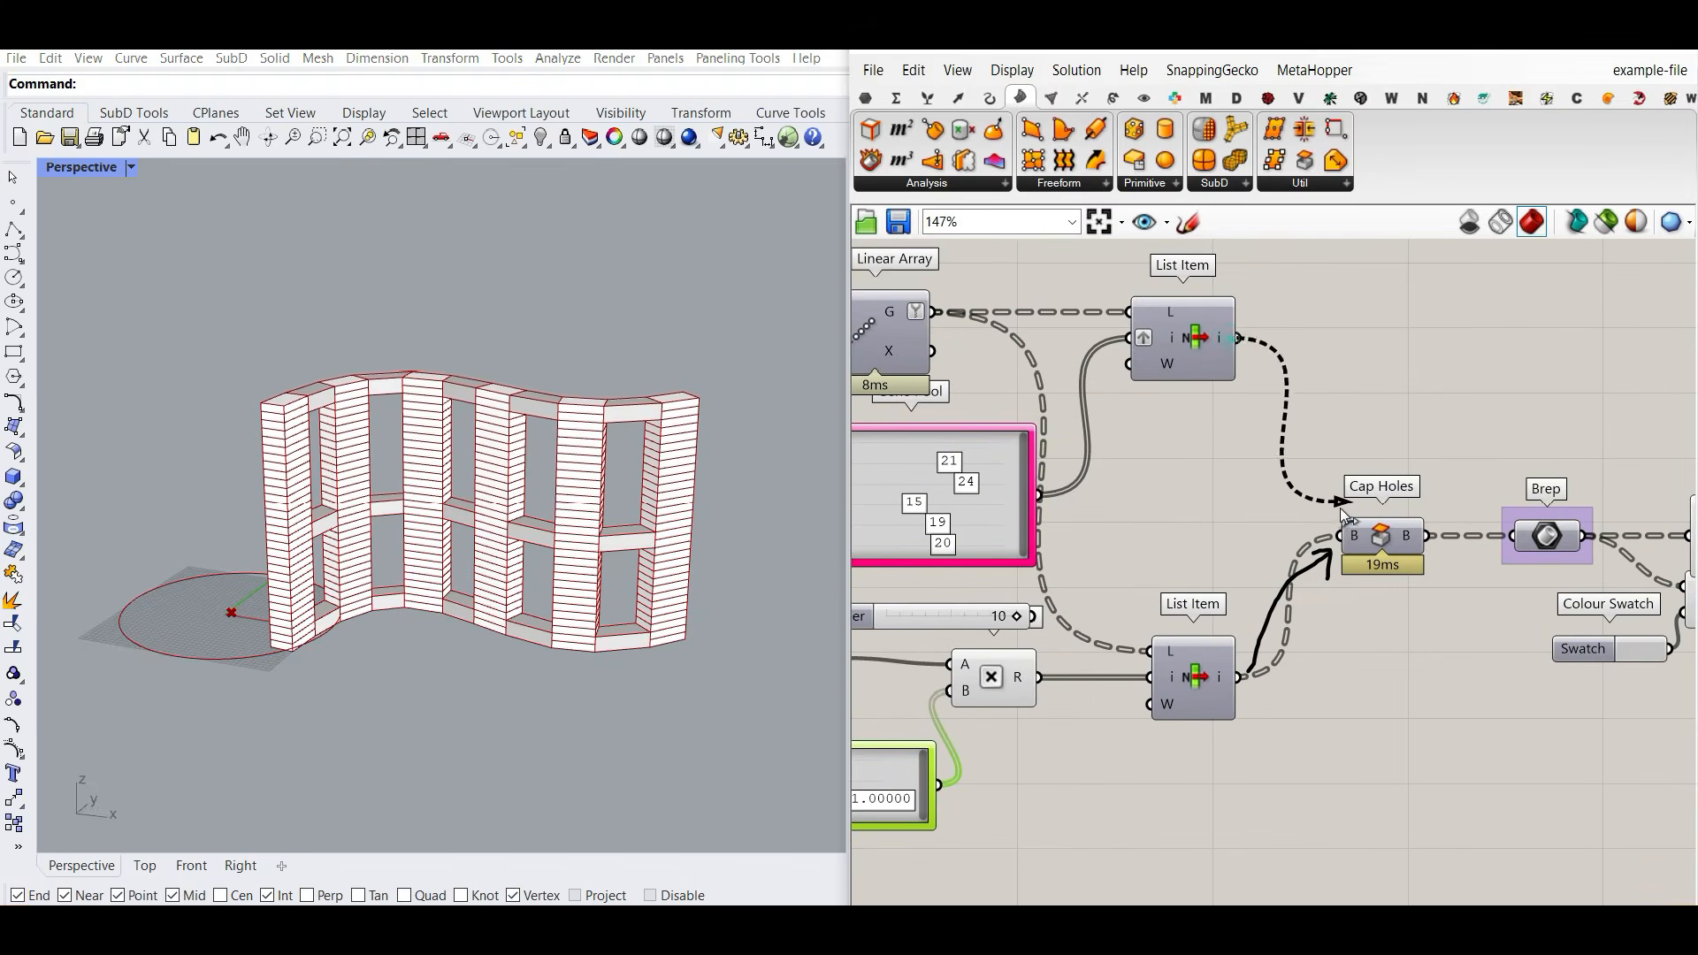
Step: Randomize the beam-height gene pool by 100% and reduce it to five genes
scroll(1325, 421, "up", 5)
right_click(1482, 481)
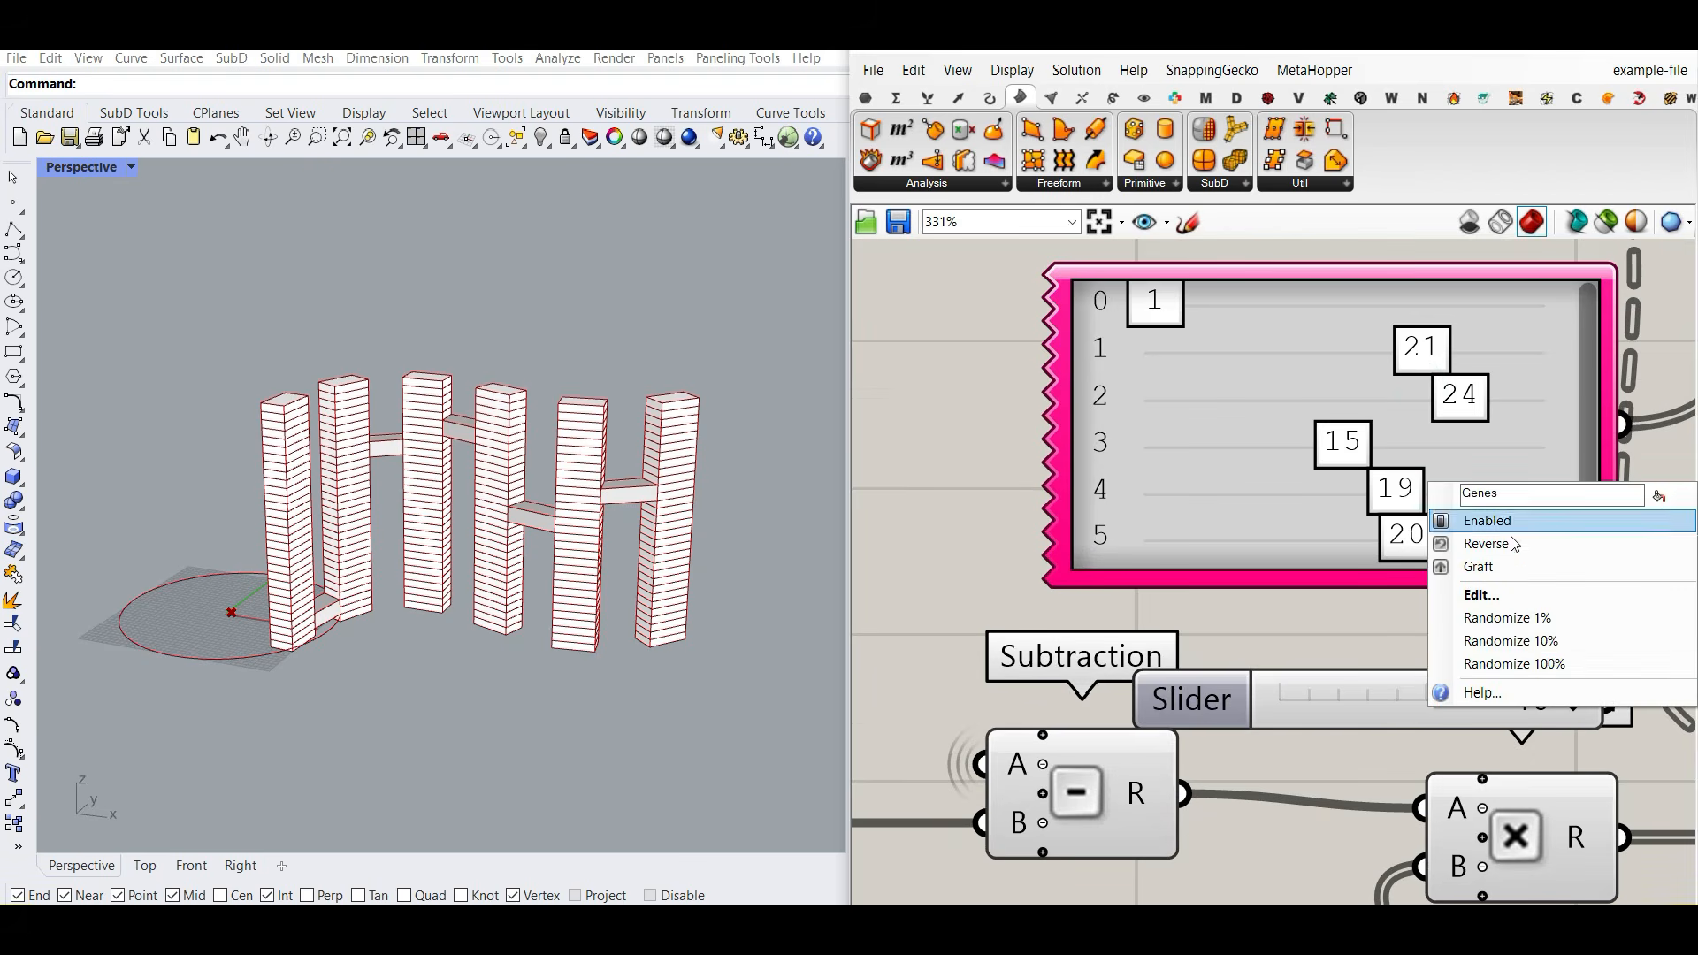
left_click(1534, 663)
right_click_drag(537, 613, 485, 634)
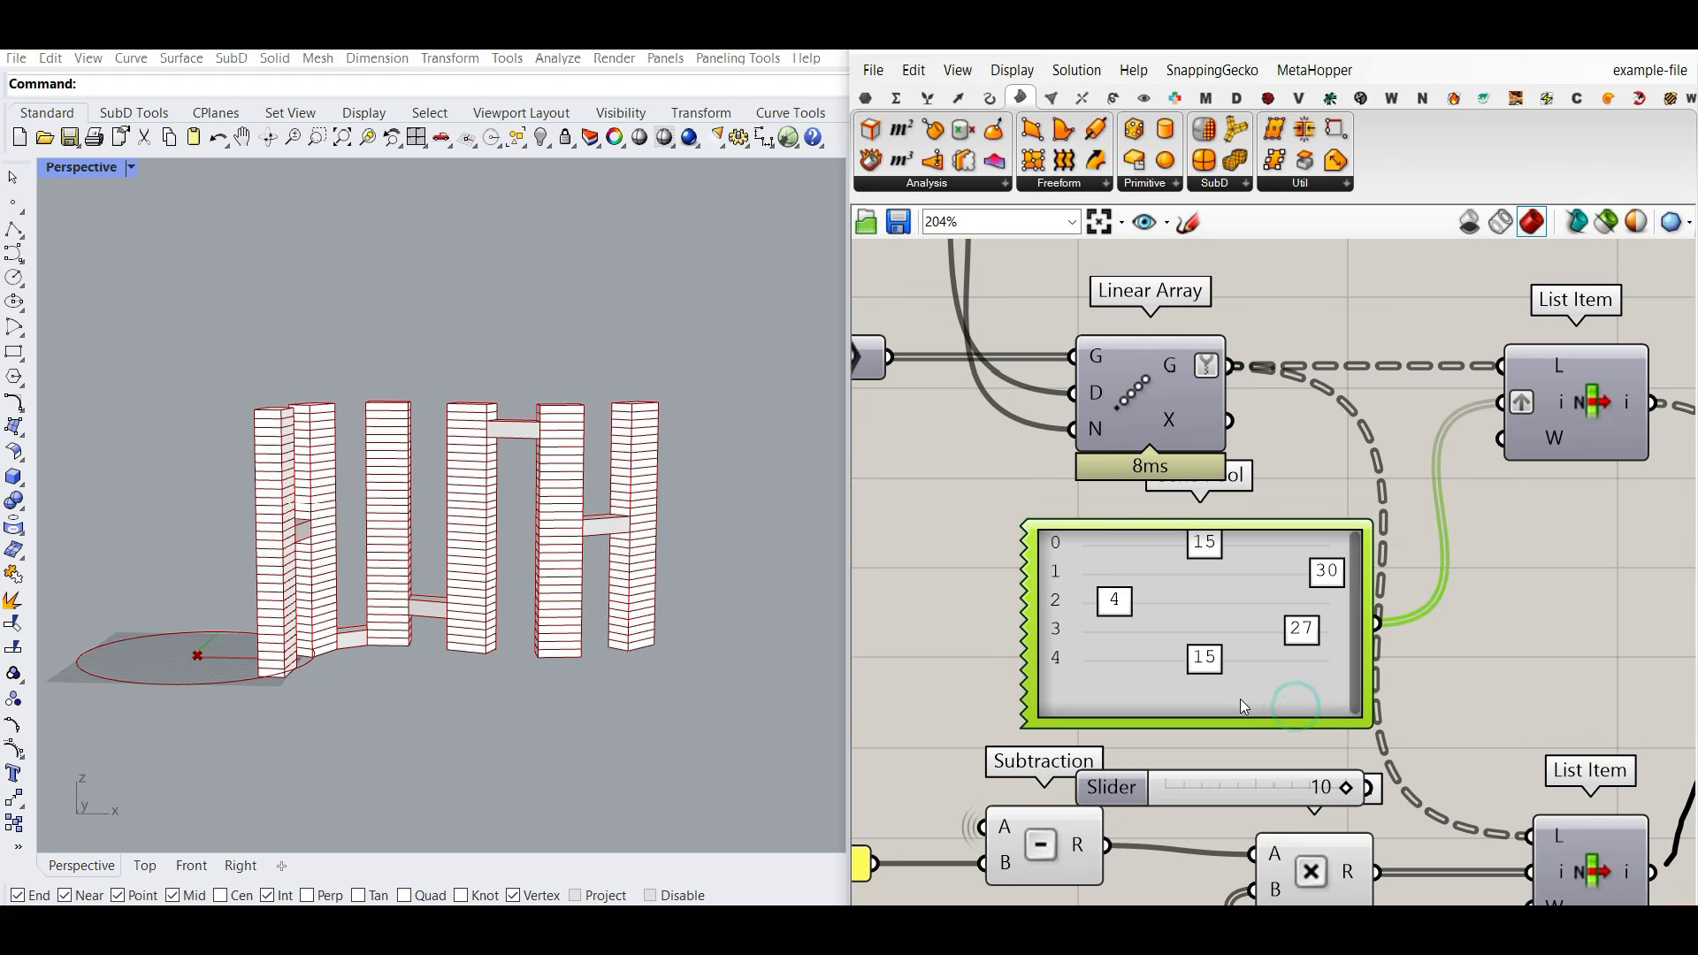
Step: Set gene 3 to 24 and gene 4 to 12 in the beam-height gene pool
mouse_move(400, 557)
right_mouse_down("shift")
mouse_move(363, 583)
mouse_move(411, 580)
right_mouse_up("shift")
scroll(411, 579, "up", 4)
left_click_drag(1259, 669, 1192, 670)
left_click_drag(1289, 642, 1272, 632)
Step: Randomize the five beam-height genes by 100% again
right_click(1281, 675)
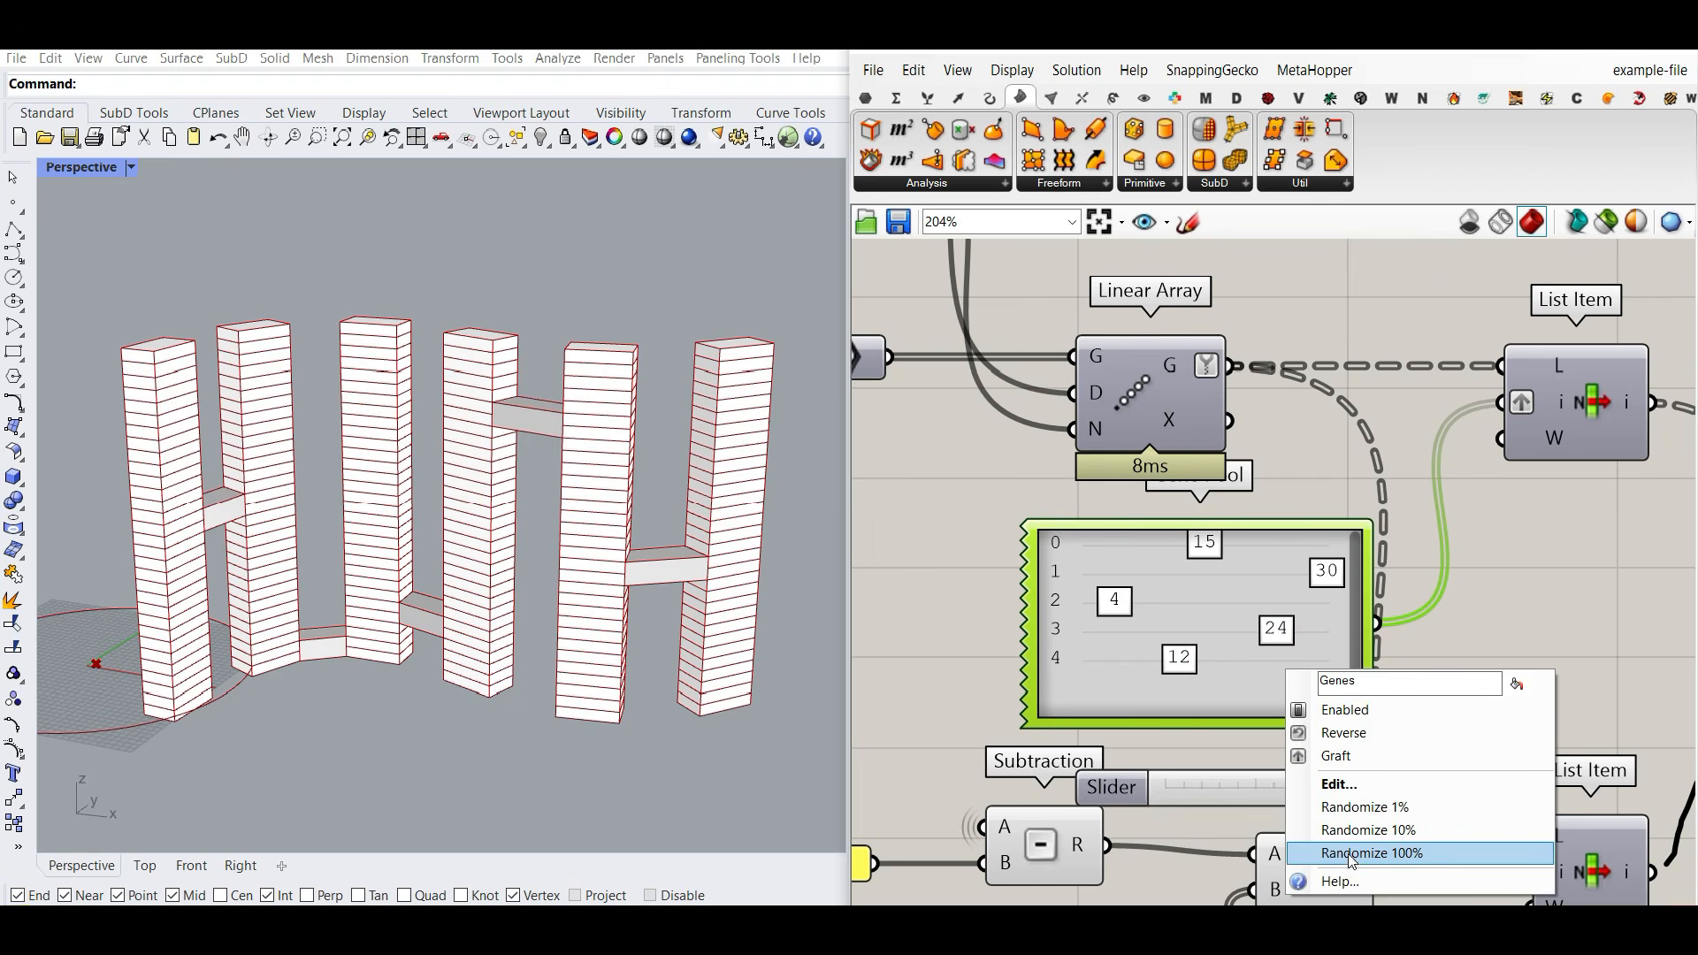
left_click(1351, 854)
right_click_drag(511, 721, 455, 713)
Step: Connect the first Curve parameter to the highlighted Curve parameter in place of the second one
scroll(1336, 552, "down", 5)
scroll(1316, 550, "down", 2)
right_click_drag(1201, 515, 1565, 534)
scroll(1229, 393, "up", 7)
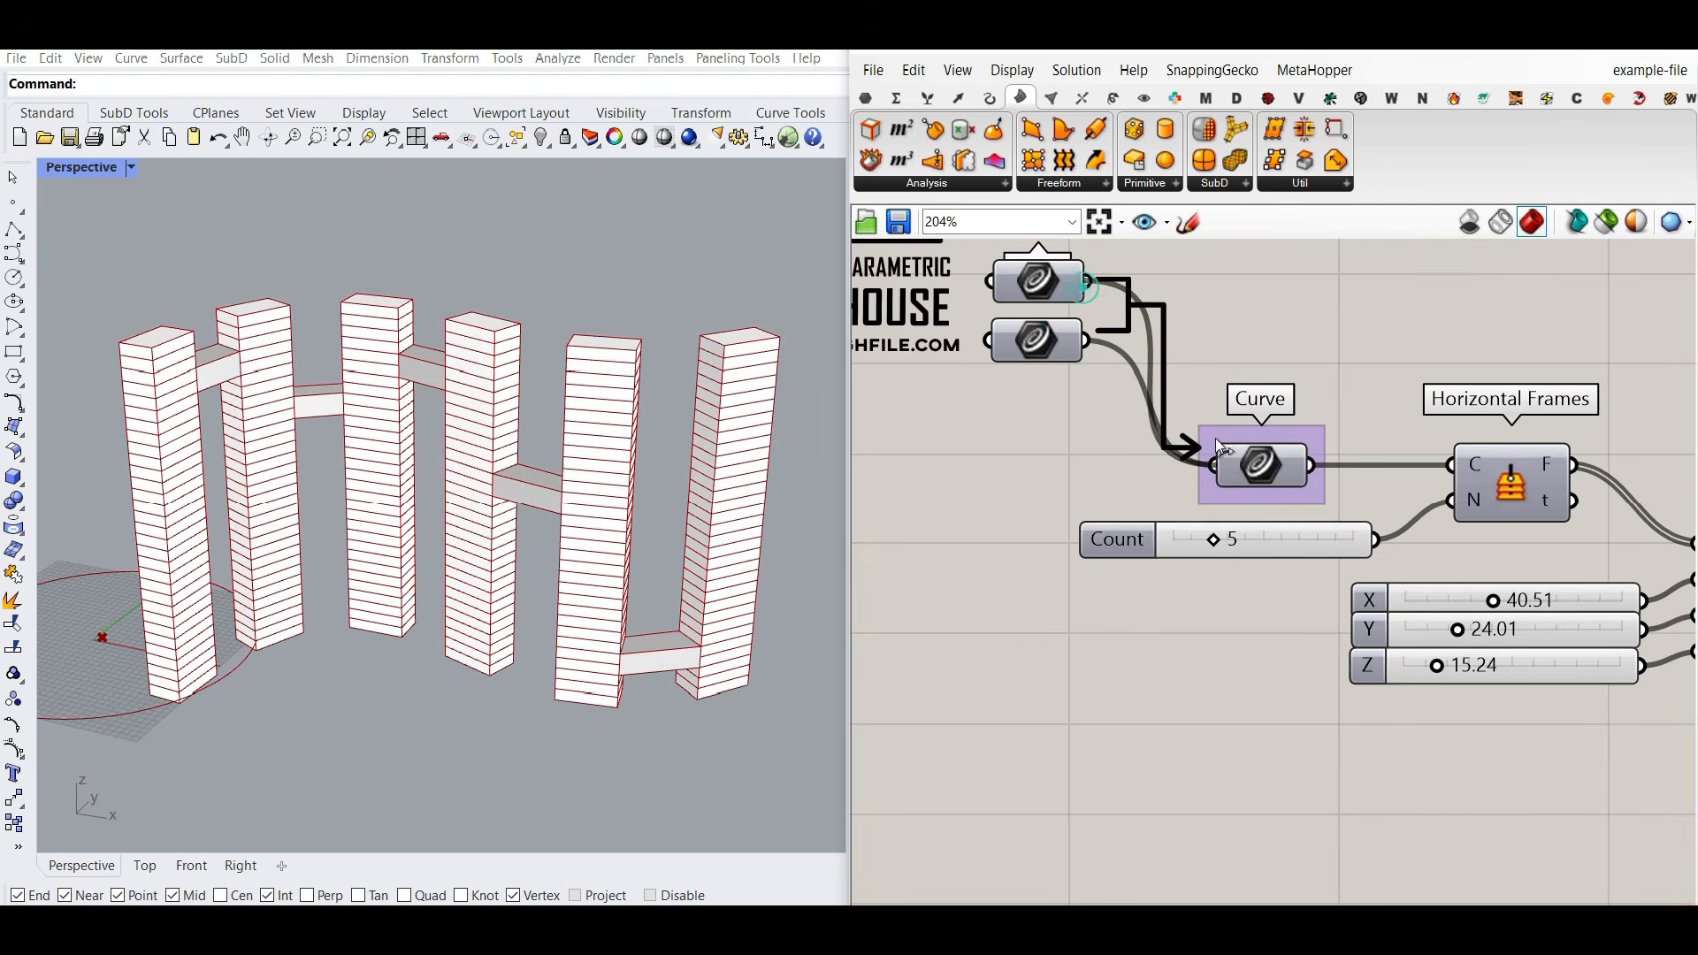
left_click_drag(1217, 446, 1216, 449)
scroll(637, 469, "down", 3)
right_click_drag(610, 389, 472, 357)
scroll(530, 472, "up", 4)
scroll(402, 442, "down", 4)
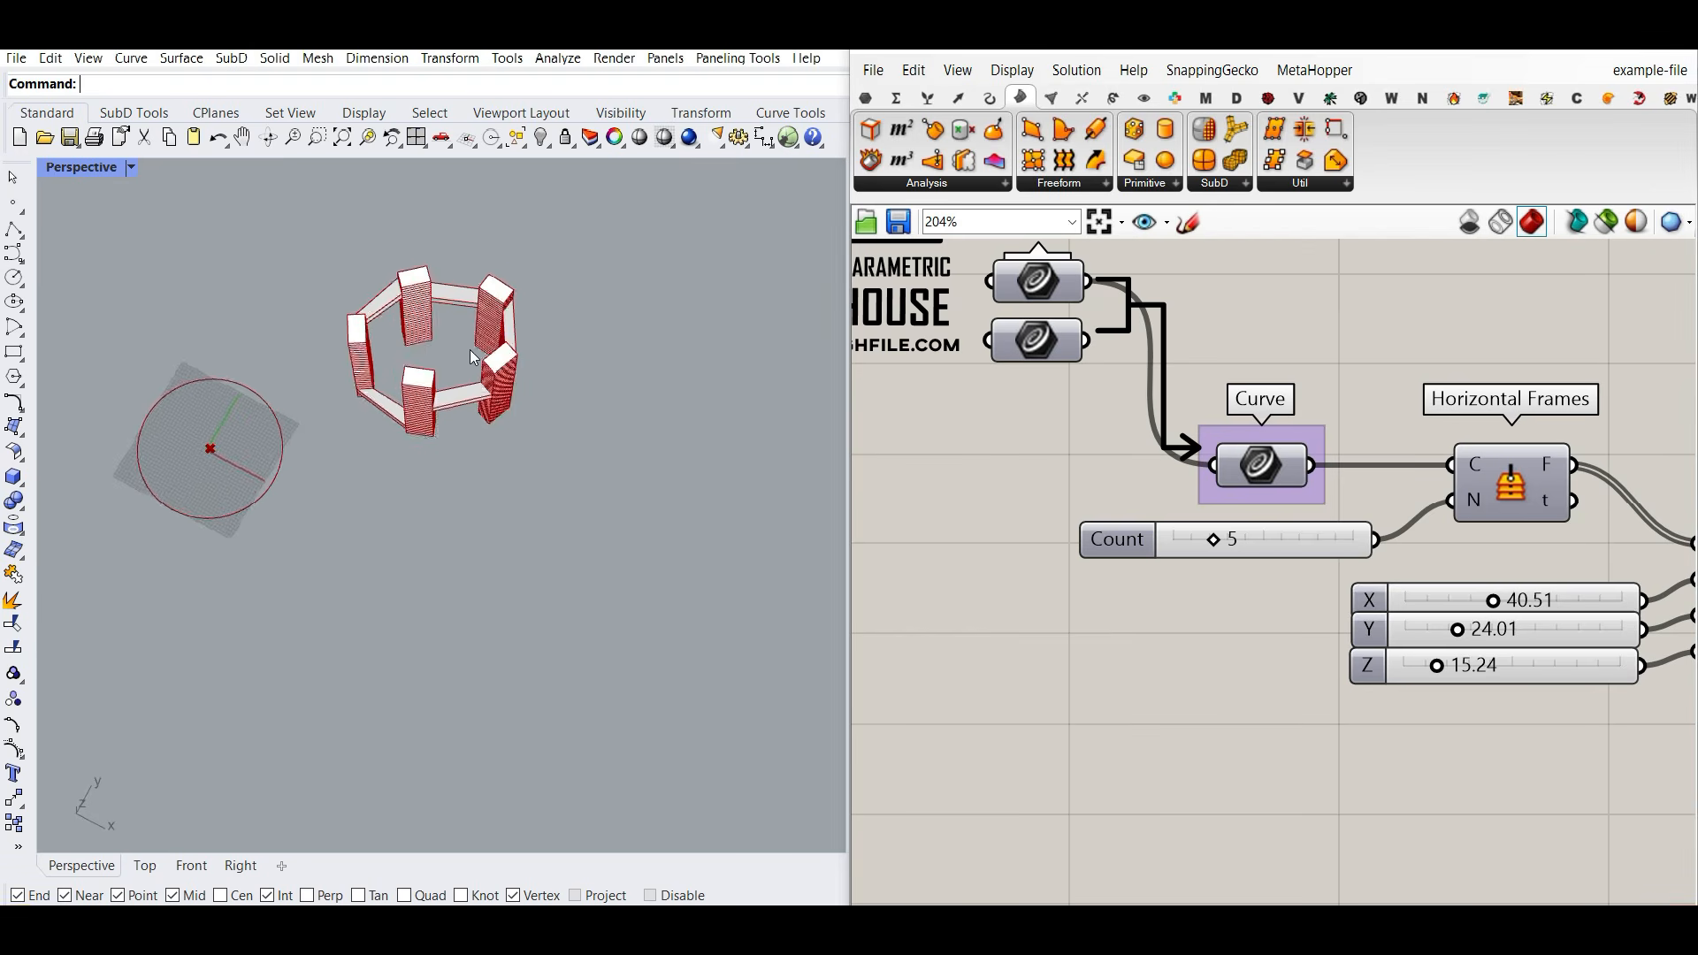
scroll(471, 345, "up", 5)
Step: Turn on the preview of the first Curve parameter to display the base curve under the columns
right_click(1030, 278)
left_click(1063, 315)
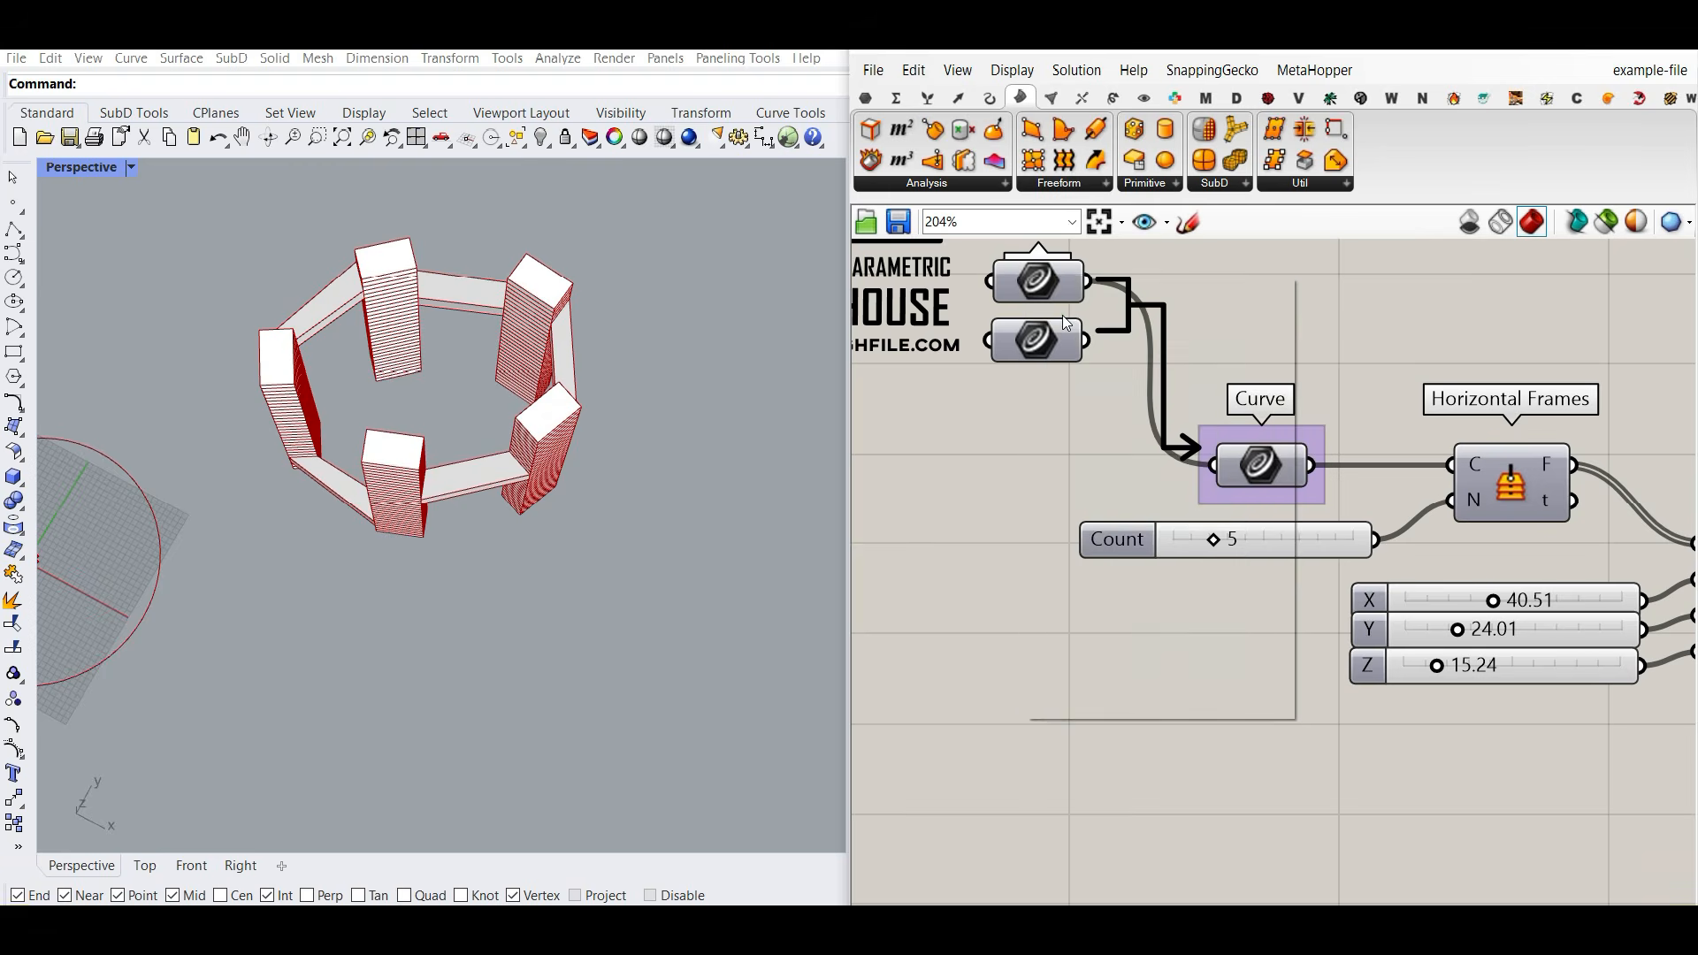
right_click_drag(304, 527, 373, 557)
Step: Connect the Circle component's output to the highlighted Curve parameter so the columns follow the circle
right_click_drag(1165, 459, 1348, 468)
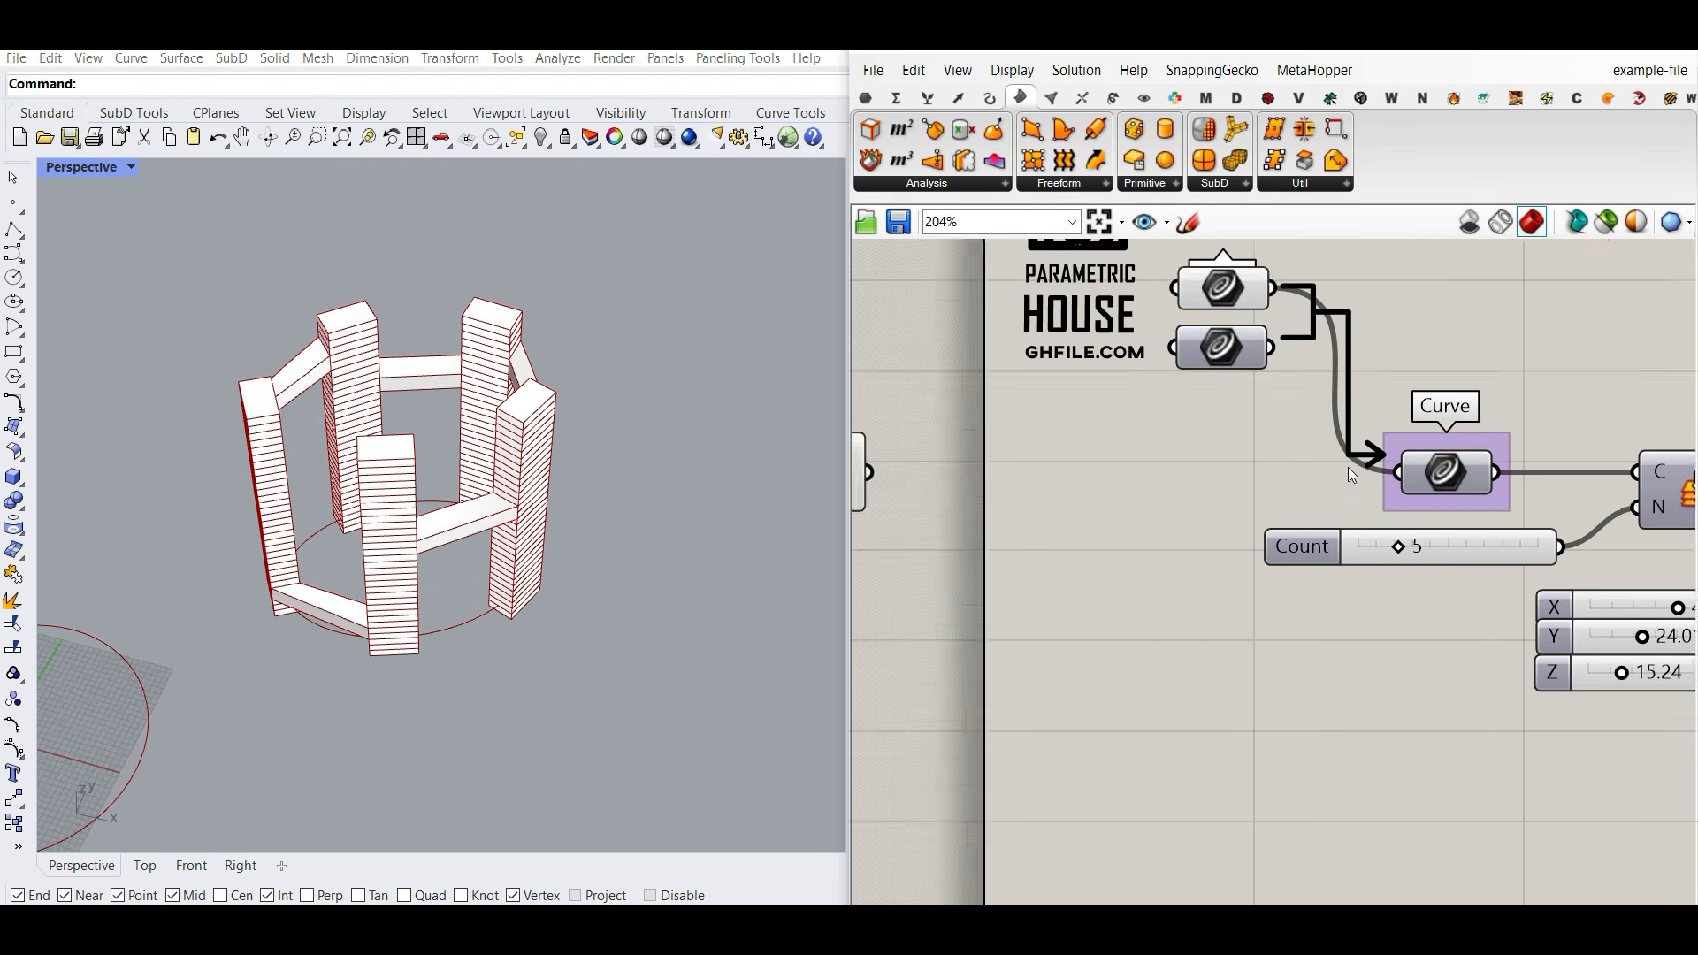
scroll(1351, 469, "down", 3)
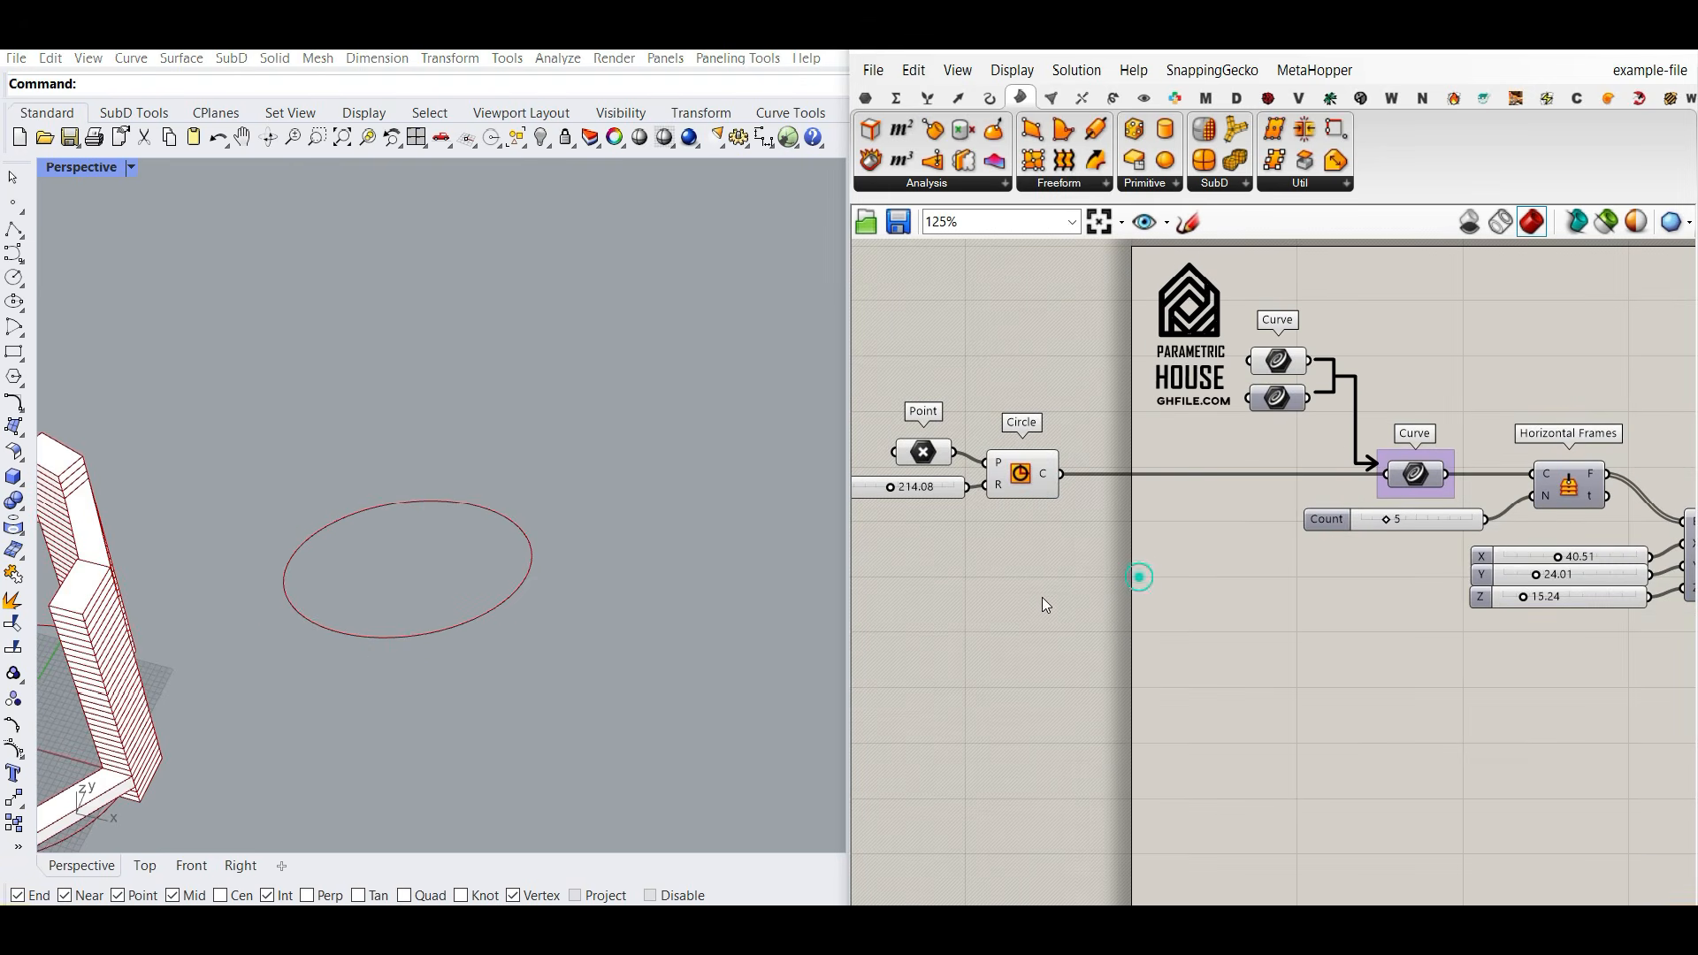
scroll(556, 497, "down", 7)
right_click_drag(231, 504, 649, 573)
scroll(270, 534, "up", 8)
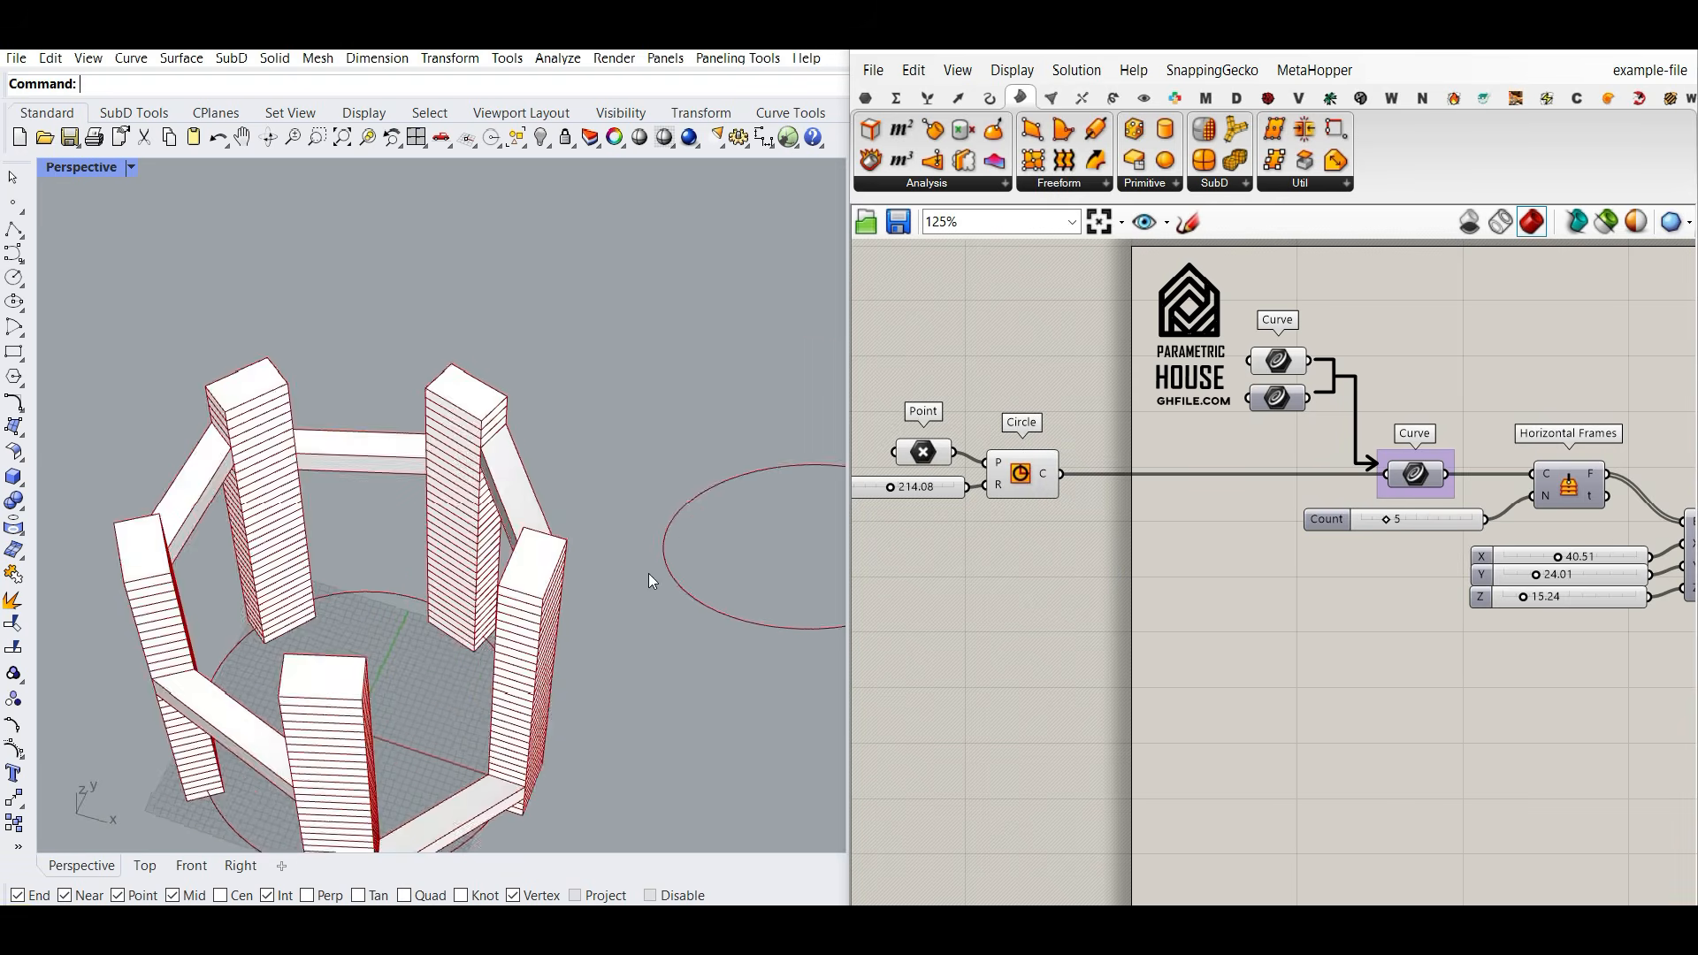
scroll(619, 486, "down", 5)
scroll(1227, 502, "up", 5)
mouse_move(1189, 475)
left_mouse_down()
mouse_move(1245, 481)
mouse_move(1181, 486)
left_mouse_up()
right_click_drag(529, 559, 568, 632)
scroll(545, 487, "down", 7)
scroll(621, 547, "up", 7)
scroll(1422, 526, "down", 4)
right_click_drag(1659, 525, 1144, 517)
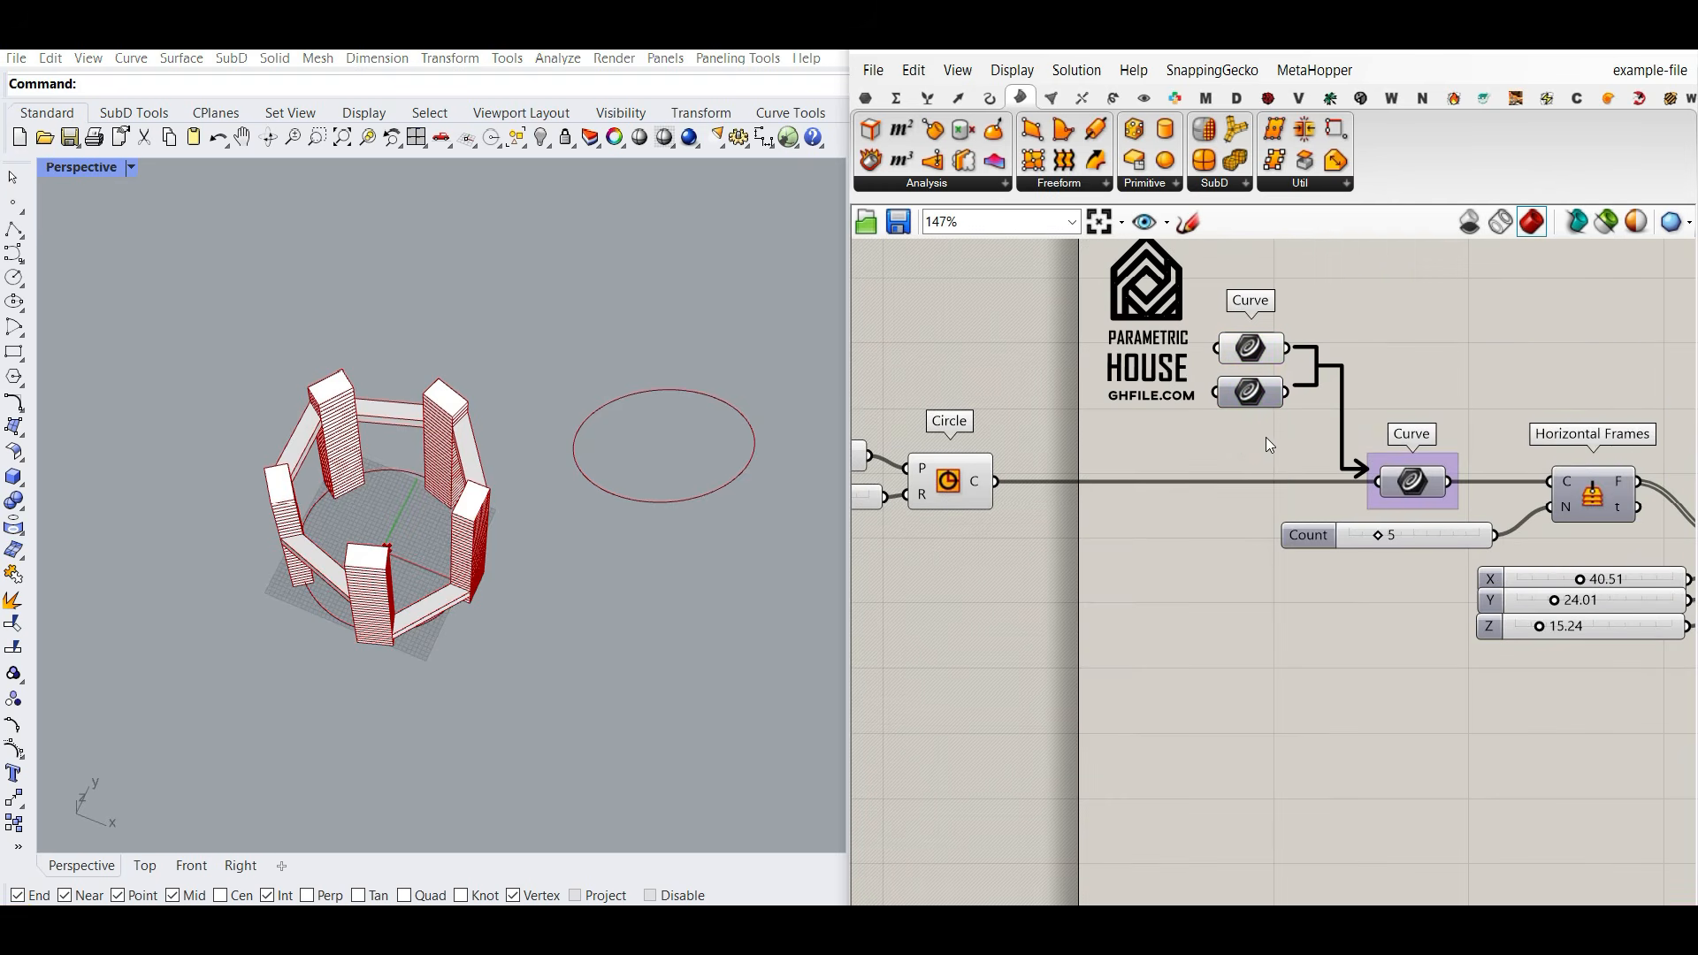
Step: Hide the preview of the wall components so only the base circle is displayed
middle_click(1397, 327)
left_click(1425, 327)
left_click(1424, 326)
scroll(445, 594, "down", 5)
scroll(430, 585, "up", 10)
scroll(424, 608, "down", 8)
right_click_drag(424, 607, 496, 540)
scroll(1096, 524, "down", 3)
right_click_drag(1097, 524, 1150, 605)
scroll(1312, 640, "down", 6)
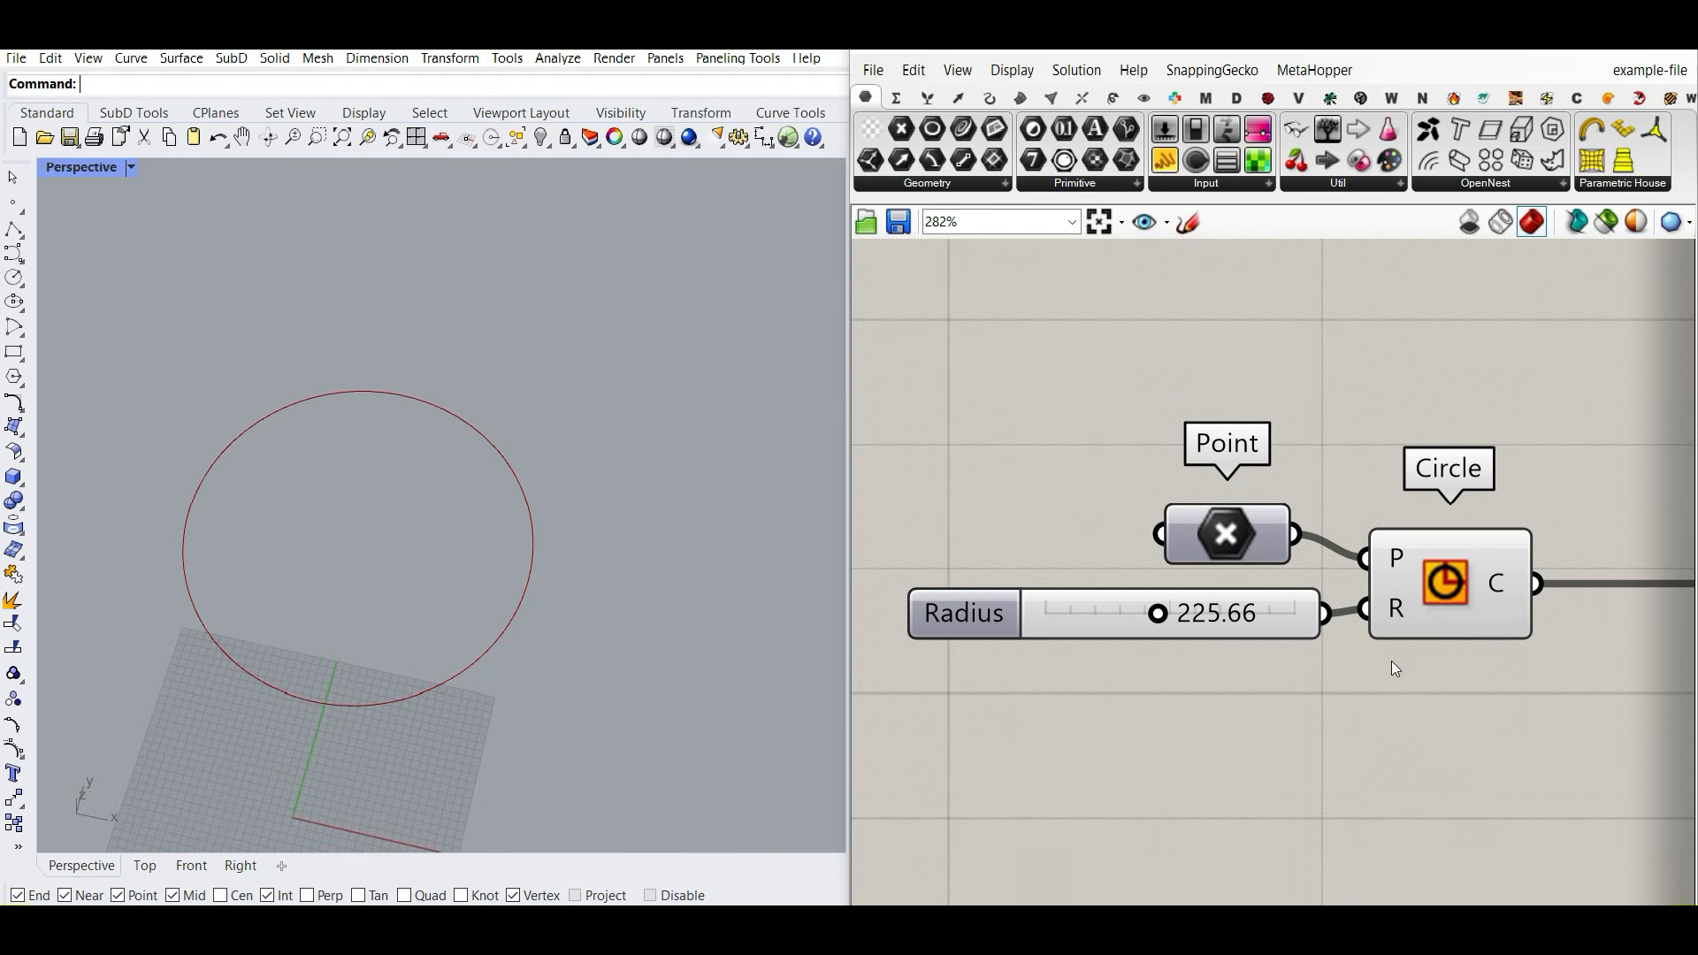
Step: Select the Circle component to highlight its curve and set its Radius to 220.34
left_click(990, 97)
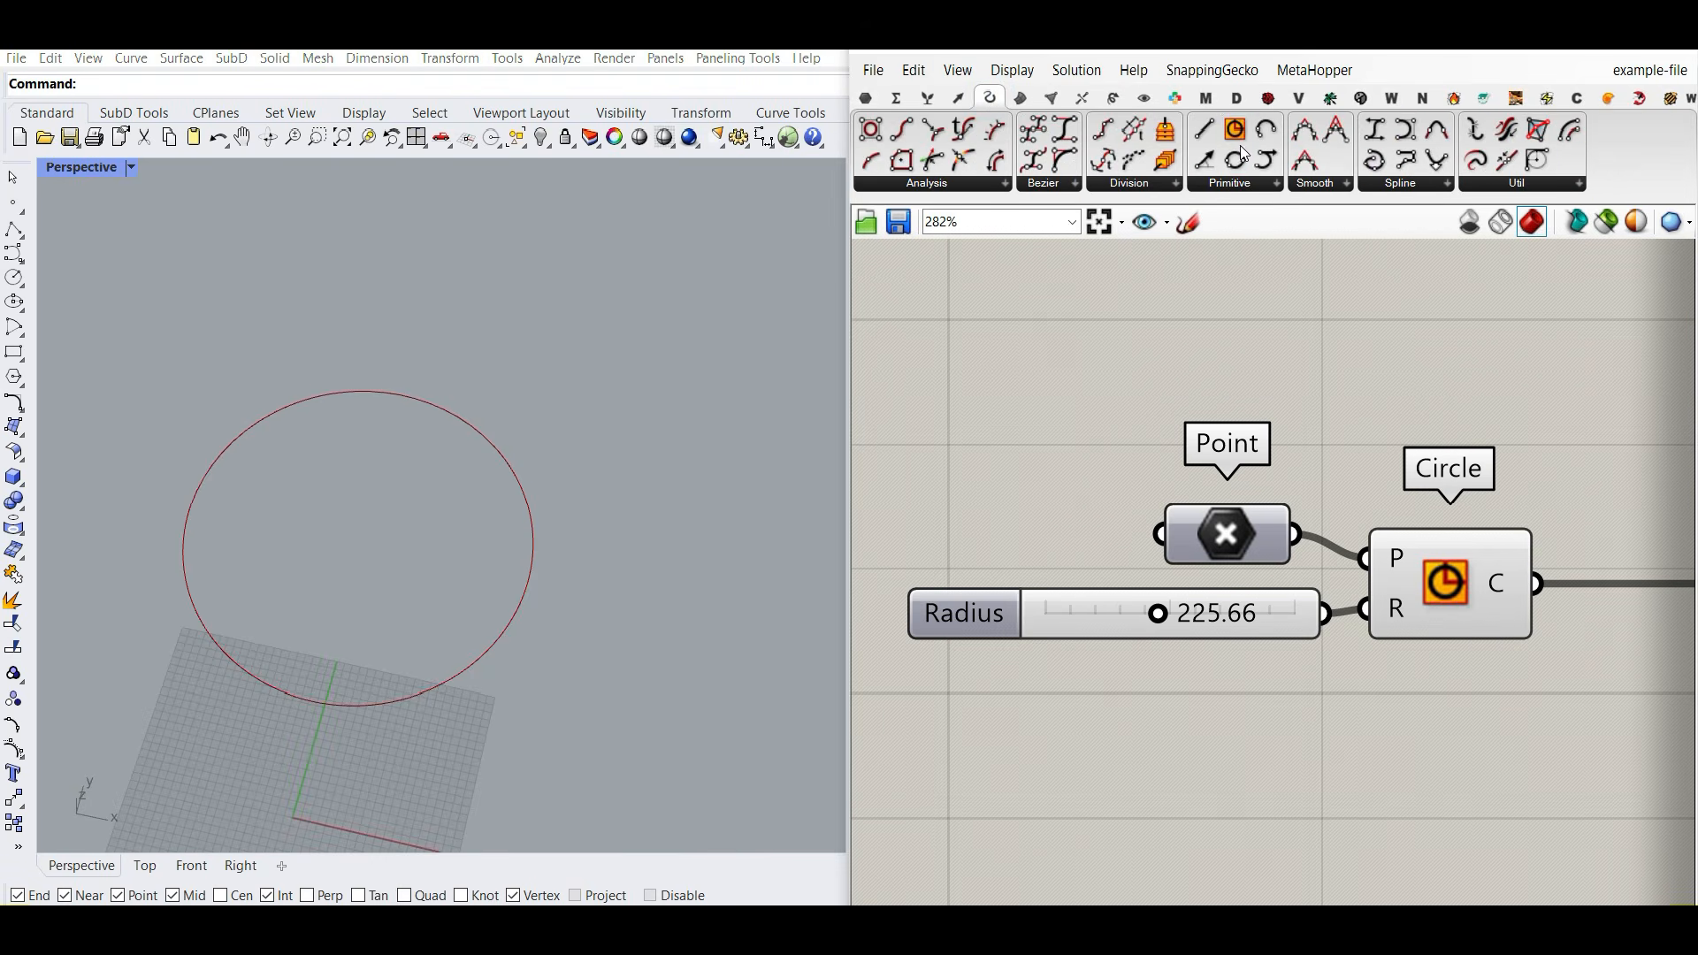
left_click(1446, 589)
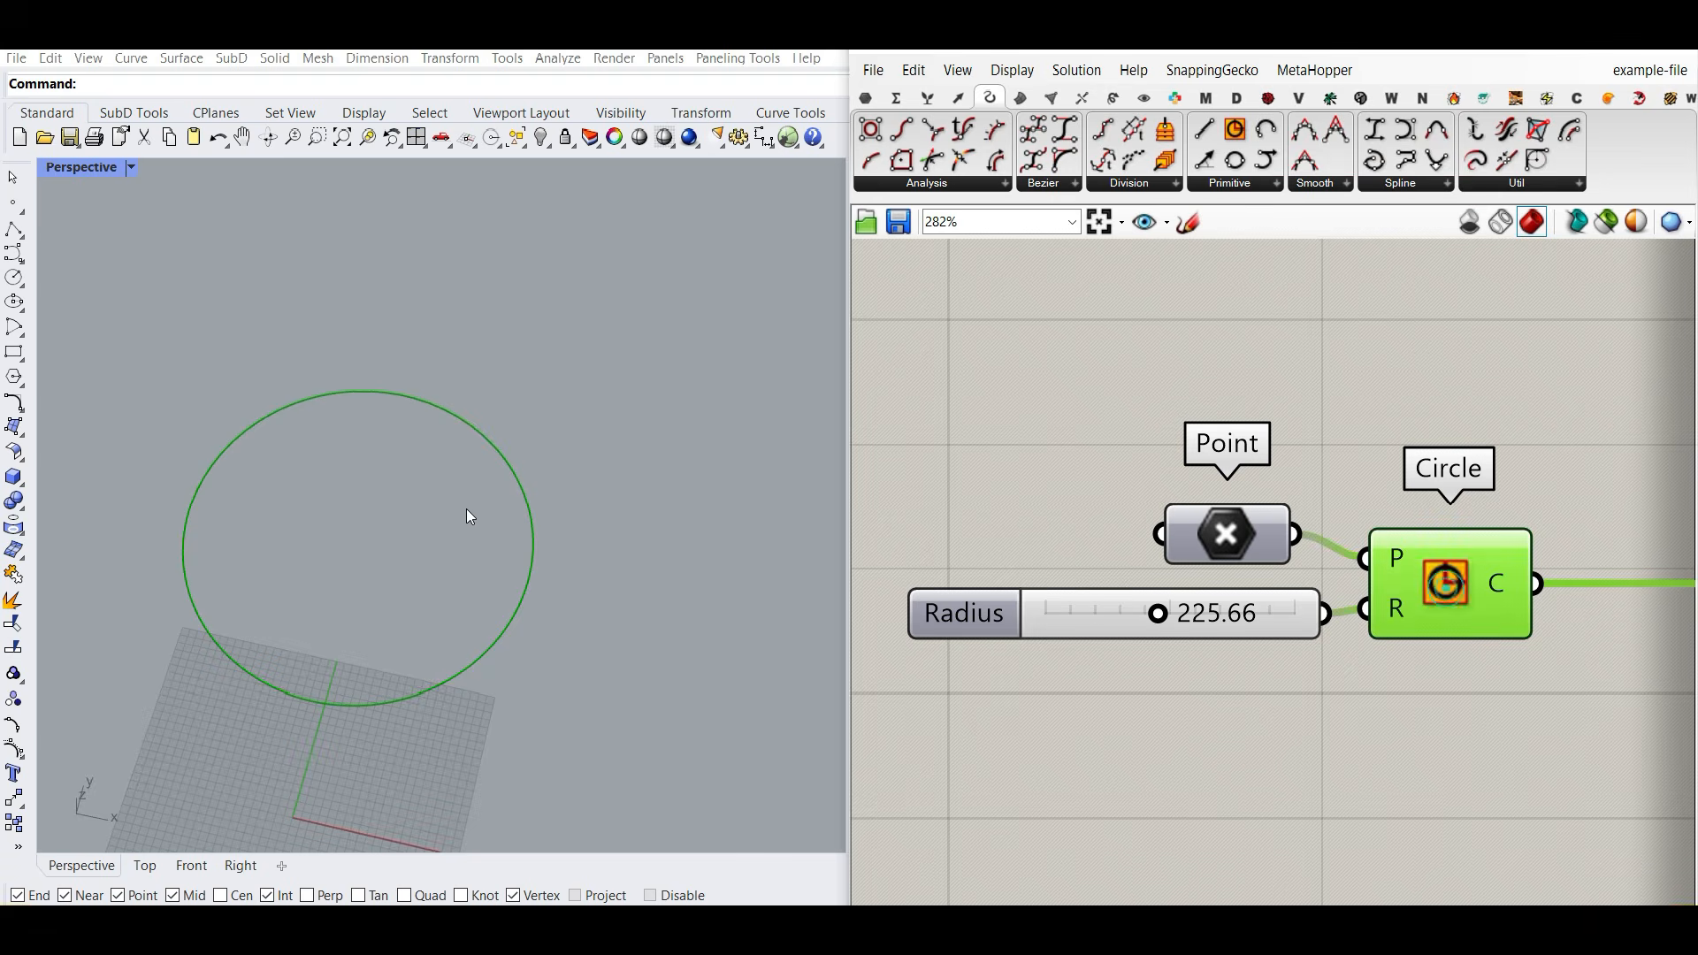
right_click_drag(466, 508, 427, 451)
scroll(426, 445, "up", 4)
mouse_move(1157, 613)
left_mouse_down()
mouse_move(1135, 613)
mouse_move(1170, 612)
mouse_move(1156, 613)
left_mouse_up()
Step: Select the Point parameter and move the circle's centre point close to the construction plane origin
right_click(1242, 528)
left_click(1264, 529)
left_click(1248, 536)
left_click_drag(426, 453, 425, 609)
scroll(488, 468, "down", 4)
scroll(403, 592, "up", 4)
scroll(420, 614, "down", 3)
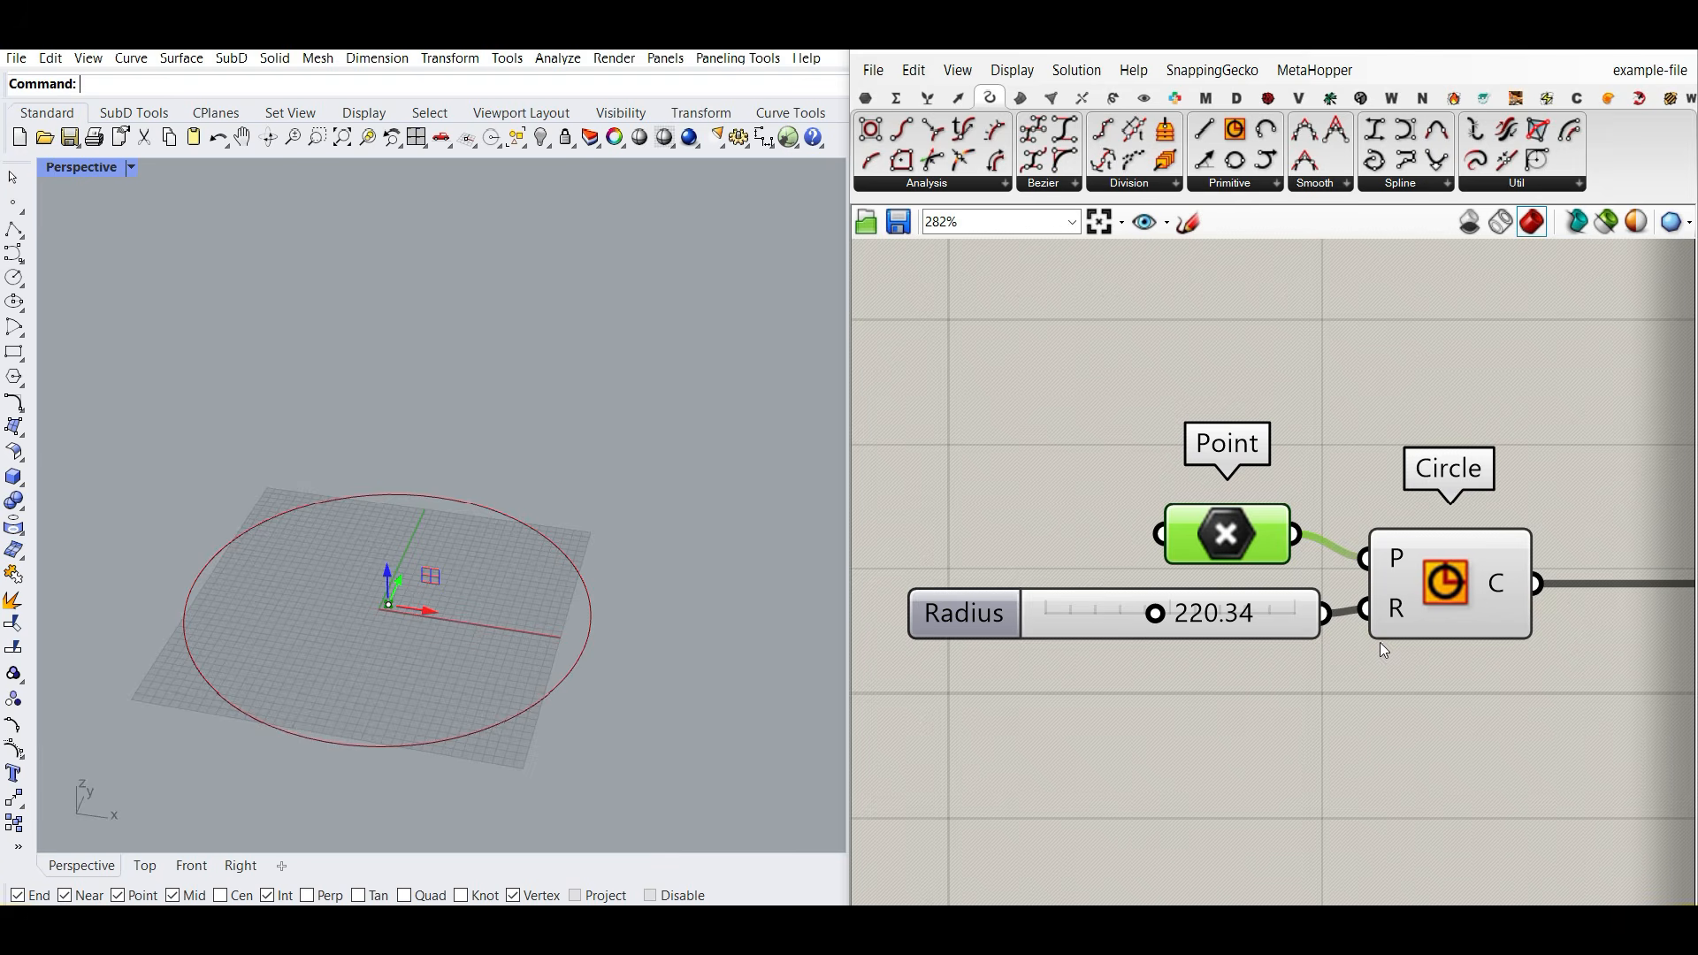
Step: Find Horizontal Frames among the curve division components and turn on the preview of the one in the definition
scroll(1435, 583, "down", 5)
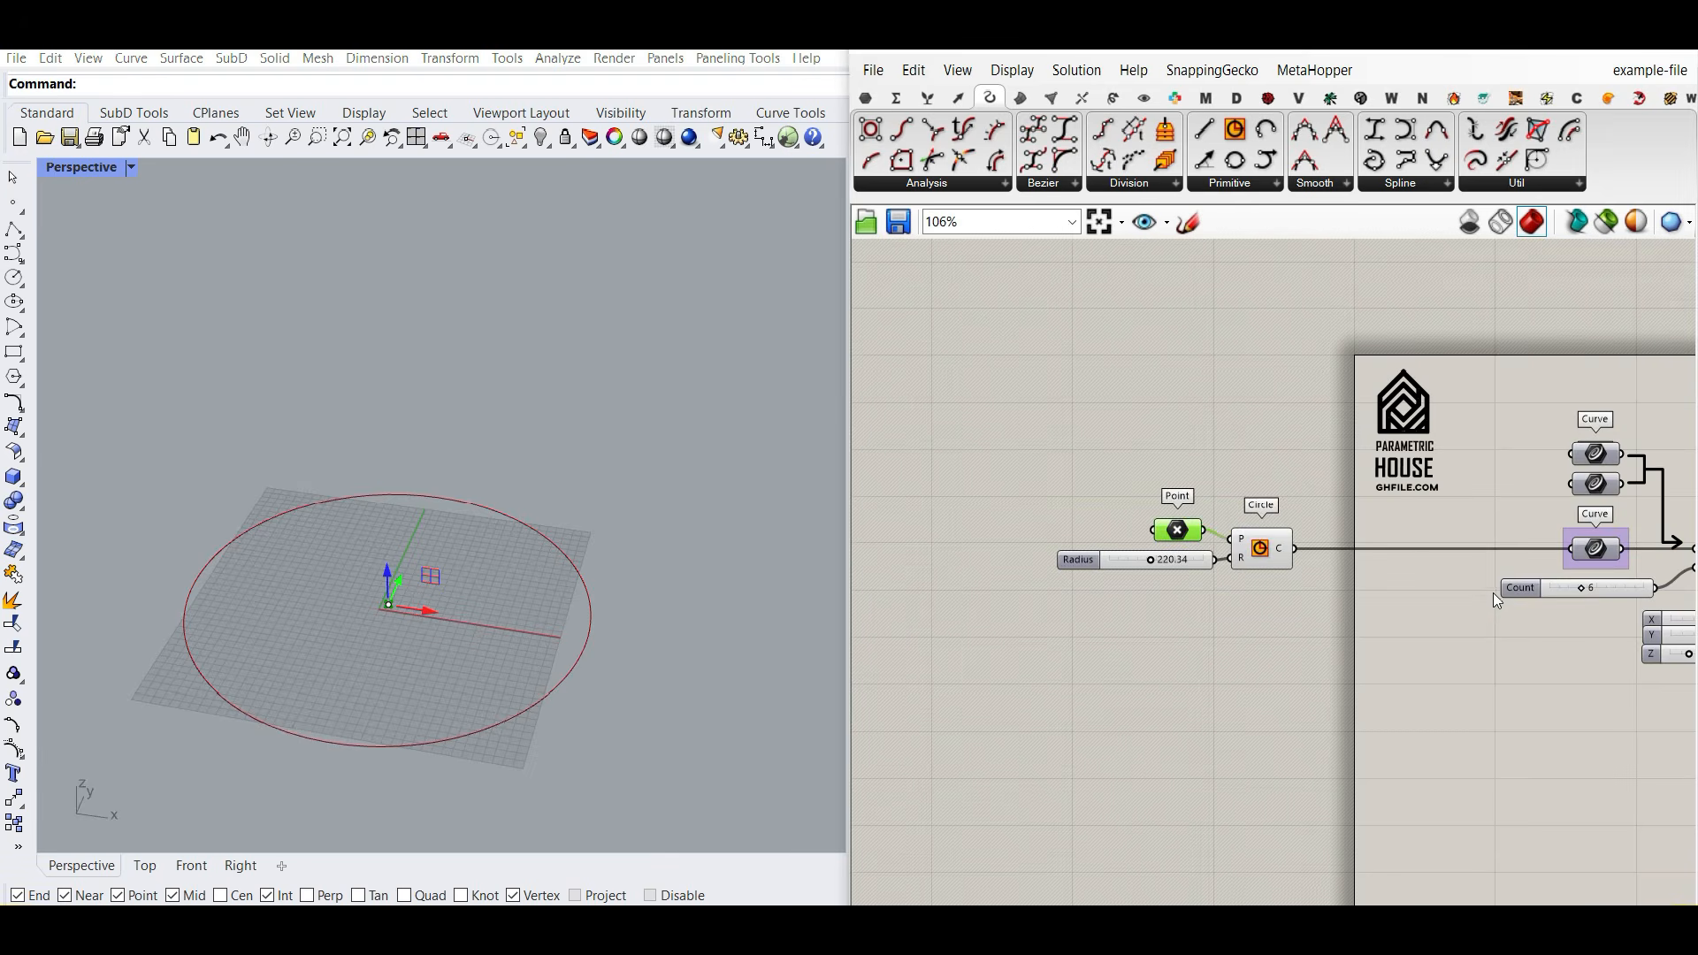
scroll(1494, 598, "up", 4)
right_click_drag(1199, 593, 1308, 587)
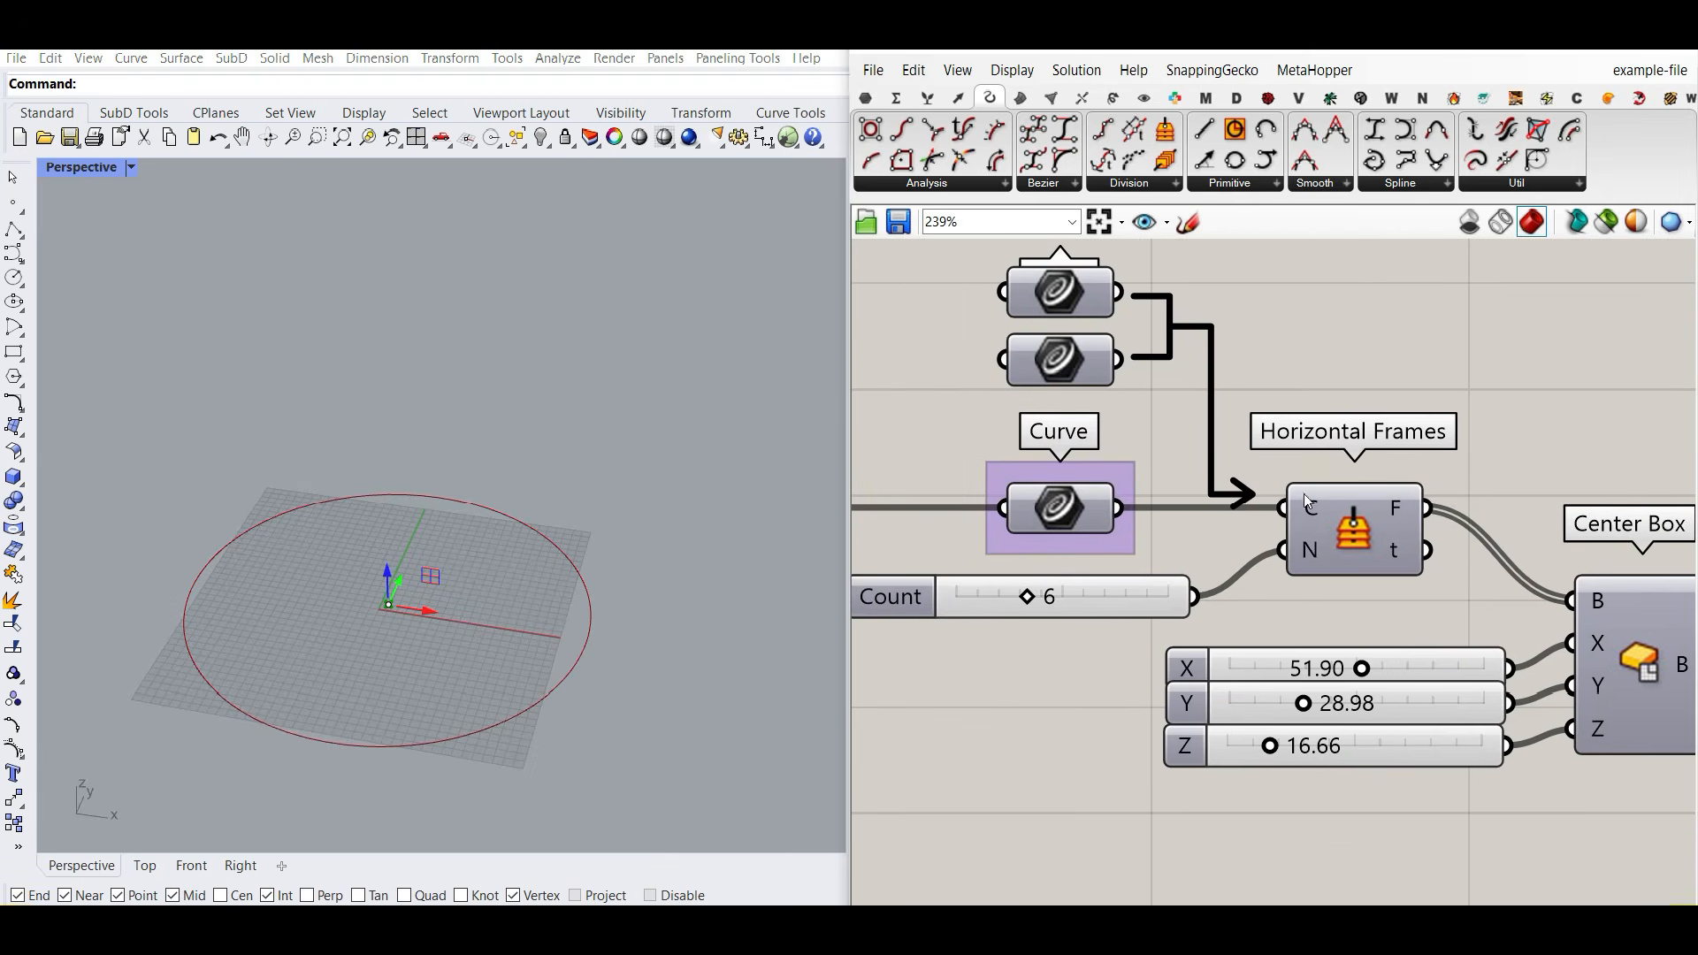
left_click(1157, 187)
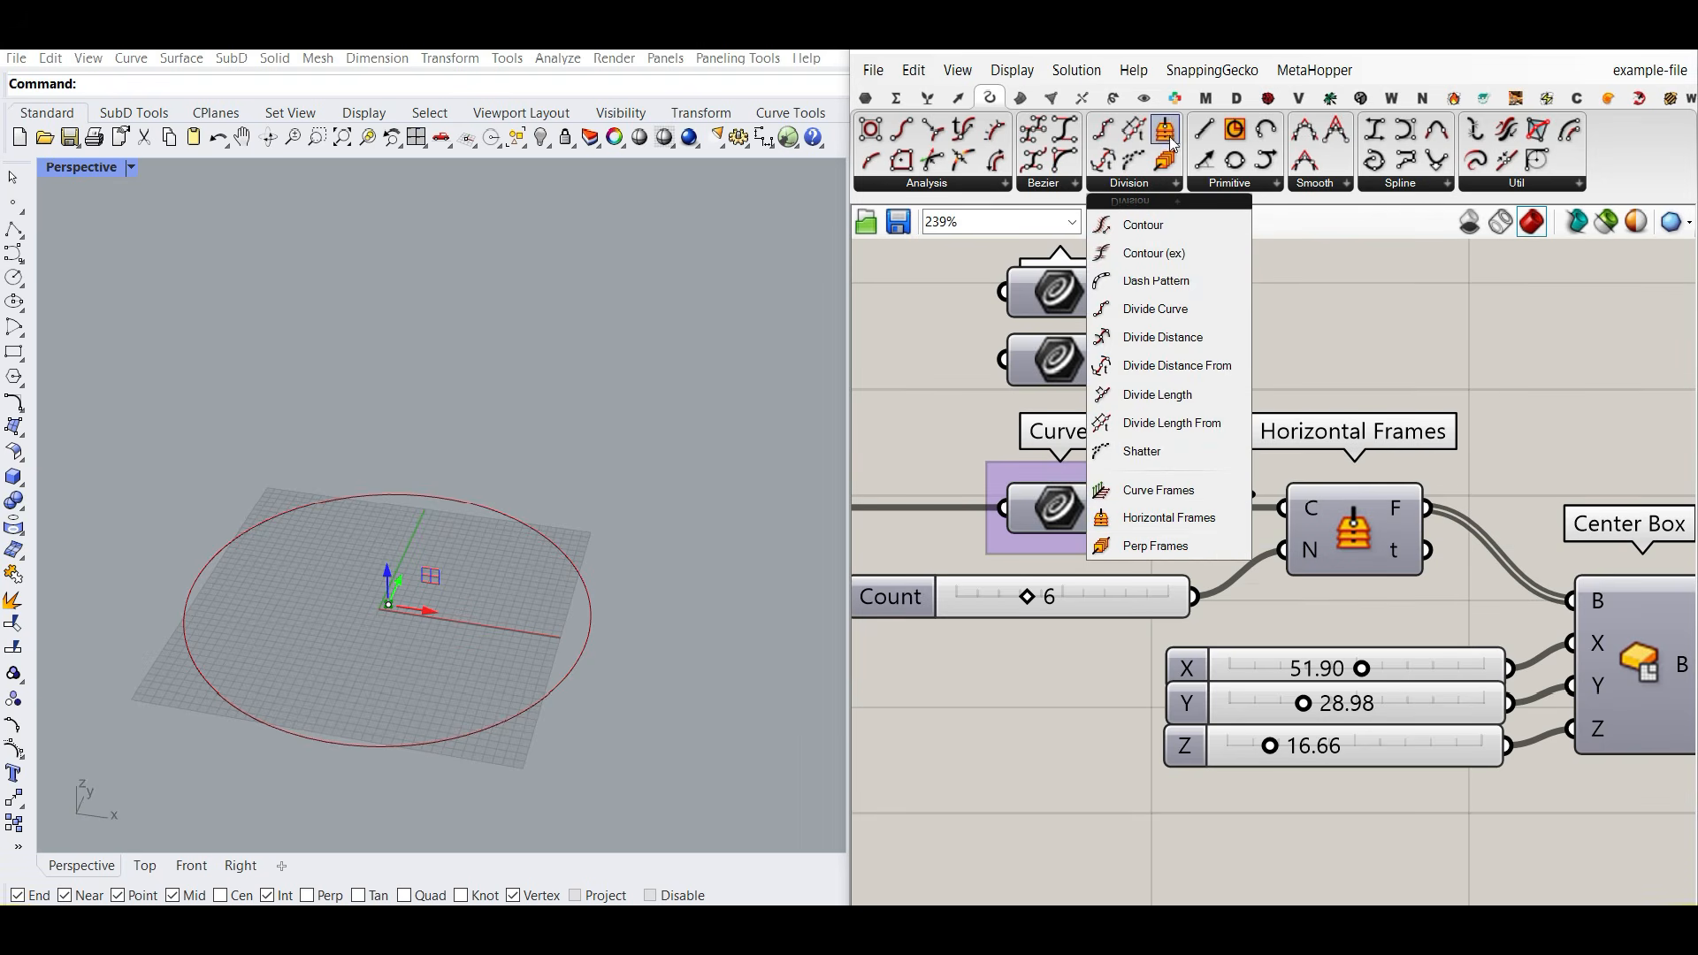
right_click(1382, 567)
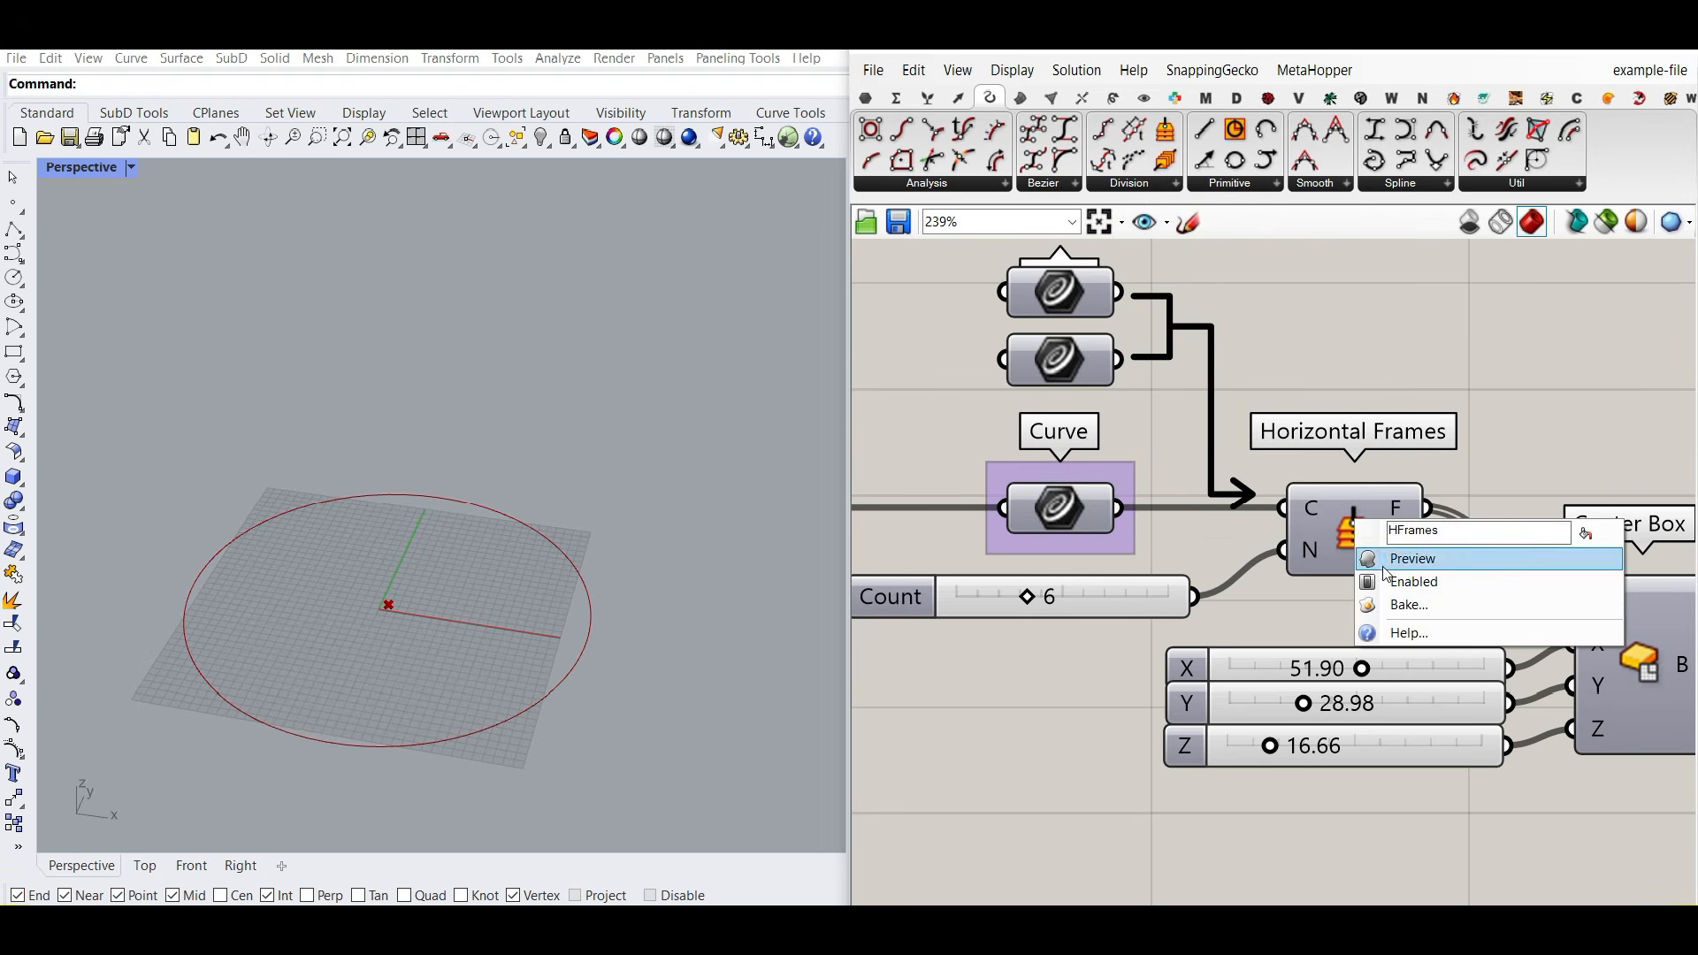
left_click(1384, 567)
scroll(517, 464, "down", 5)
right_click_drag(517, 465, 438, 571)
scroll(438, 572, "up", 4)
scroll(493, 467, "down", 8)
scroll(449, 639, "up", 5)
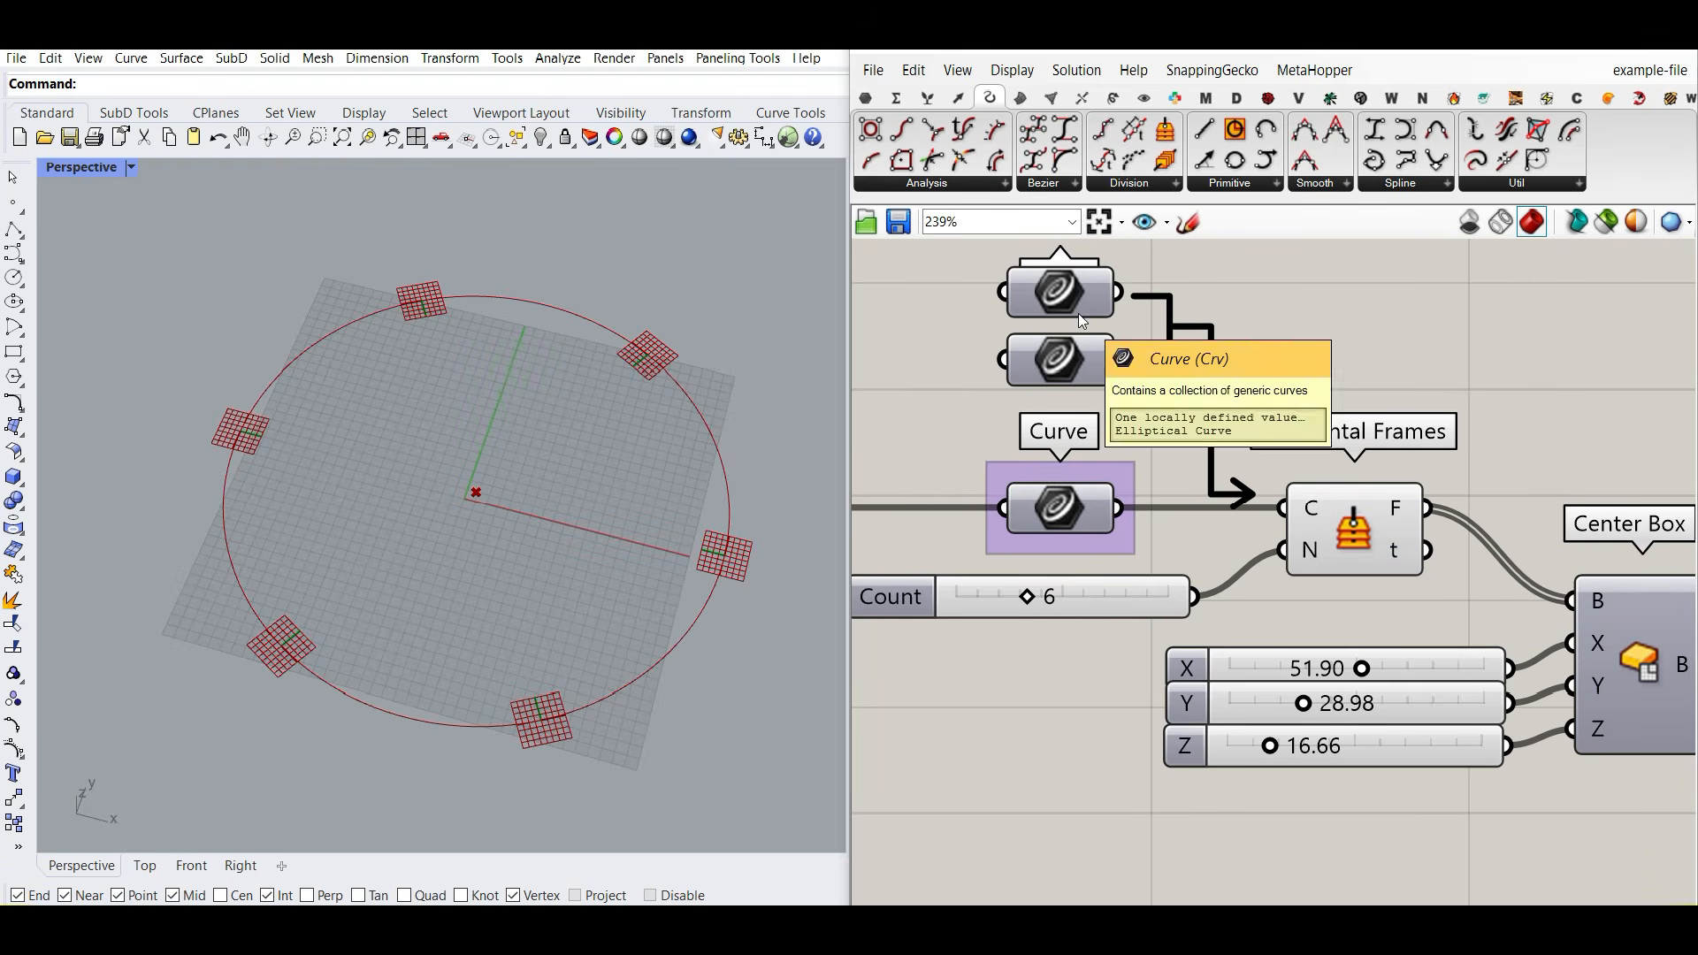
Step: Connect the second Curve parameter to the Horizontal Frames curve input and turn on that curve's preview
scroll(370, 358, "down", 5)
left_click_drag(1119, 361, 1225, 504)
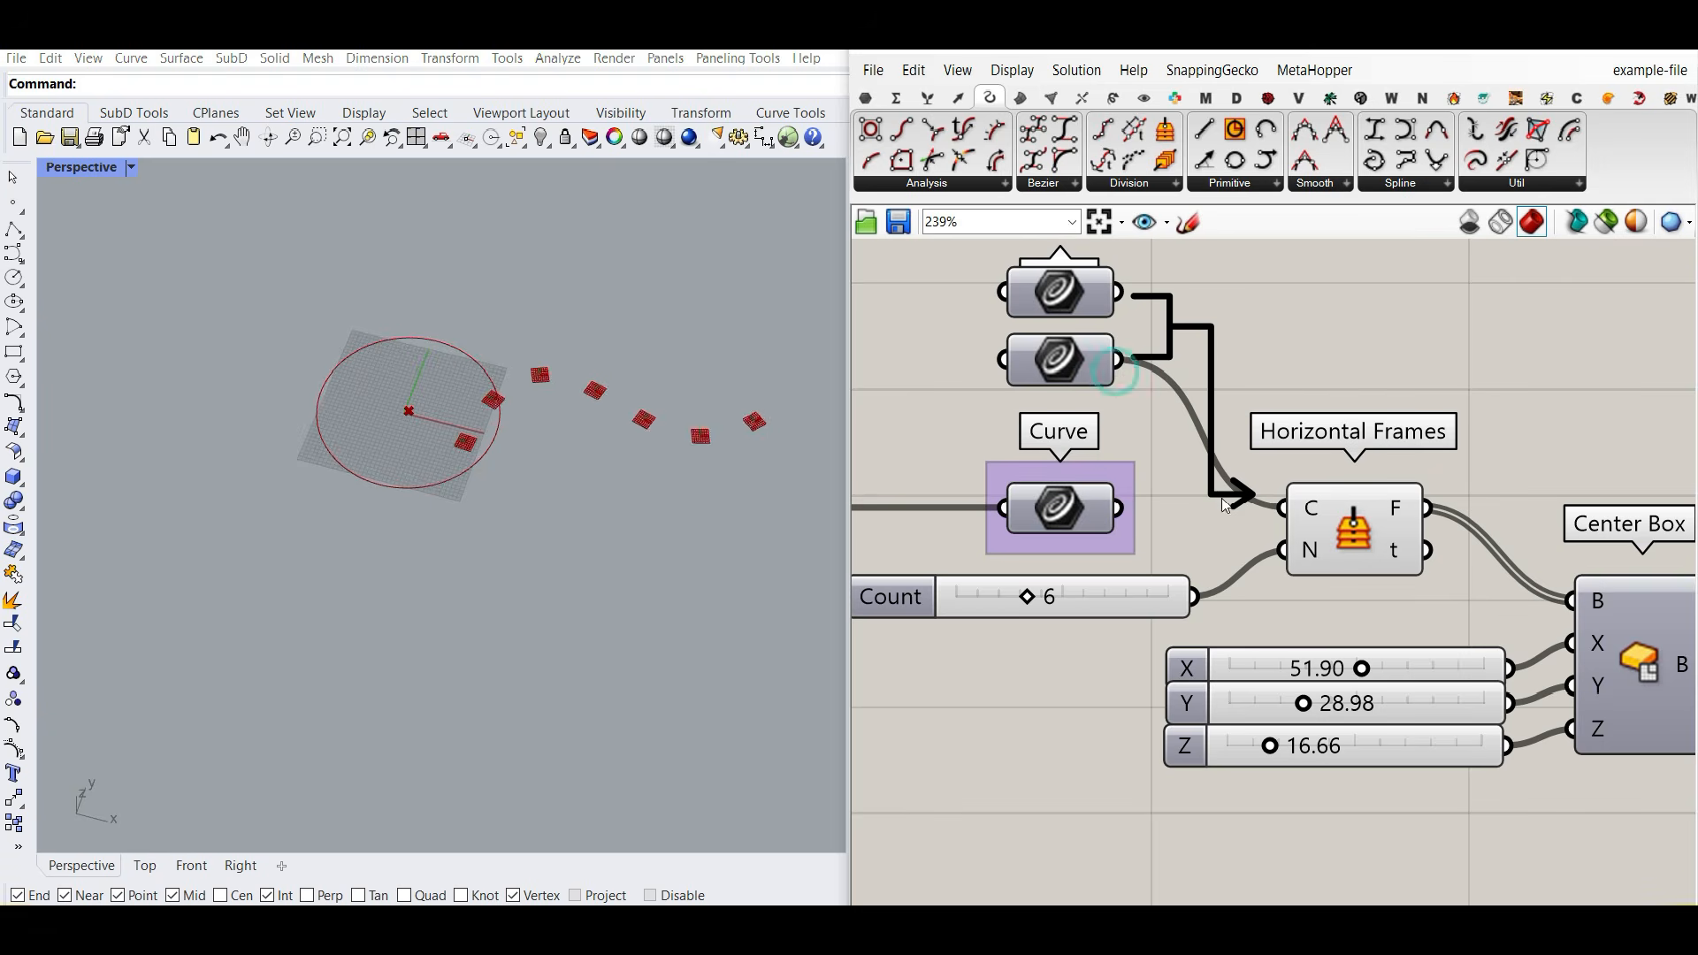
scroll(486, 487, "up", 2)
right_click(1059, 358)
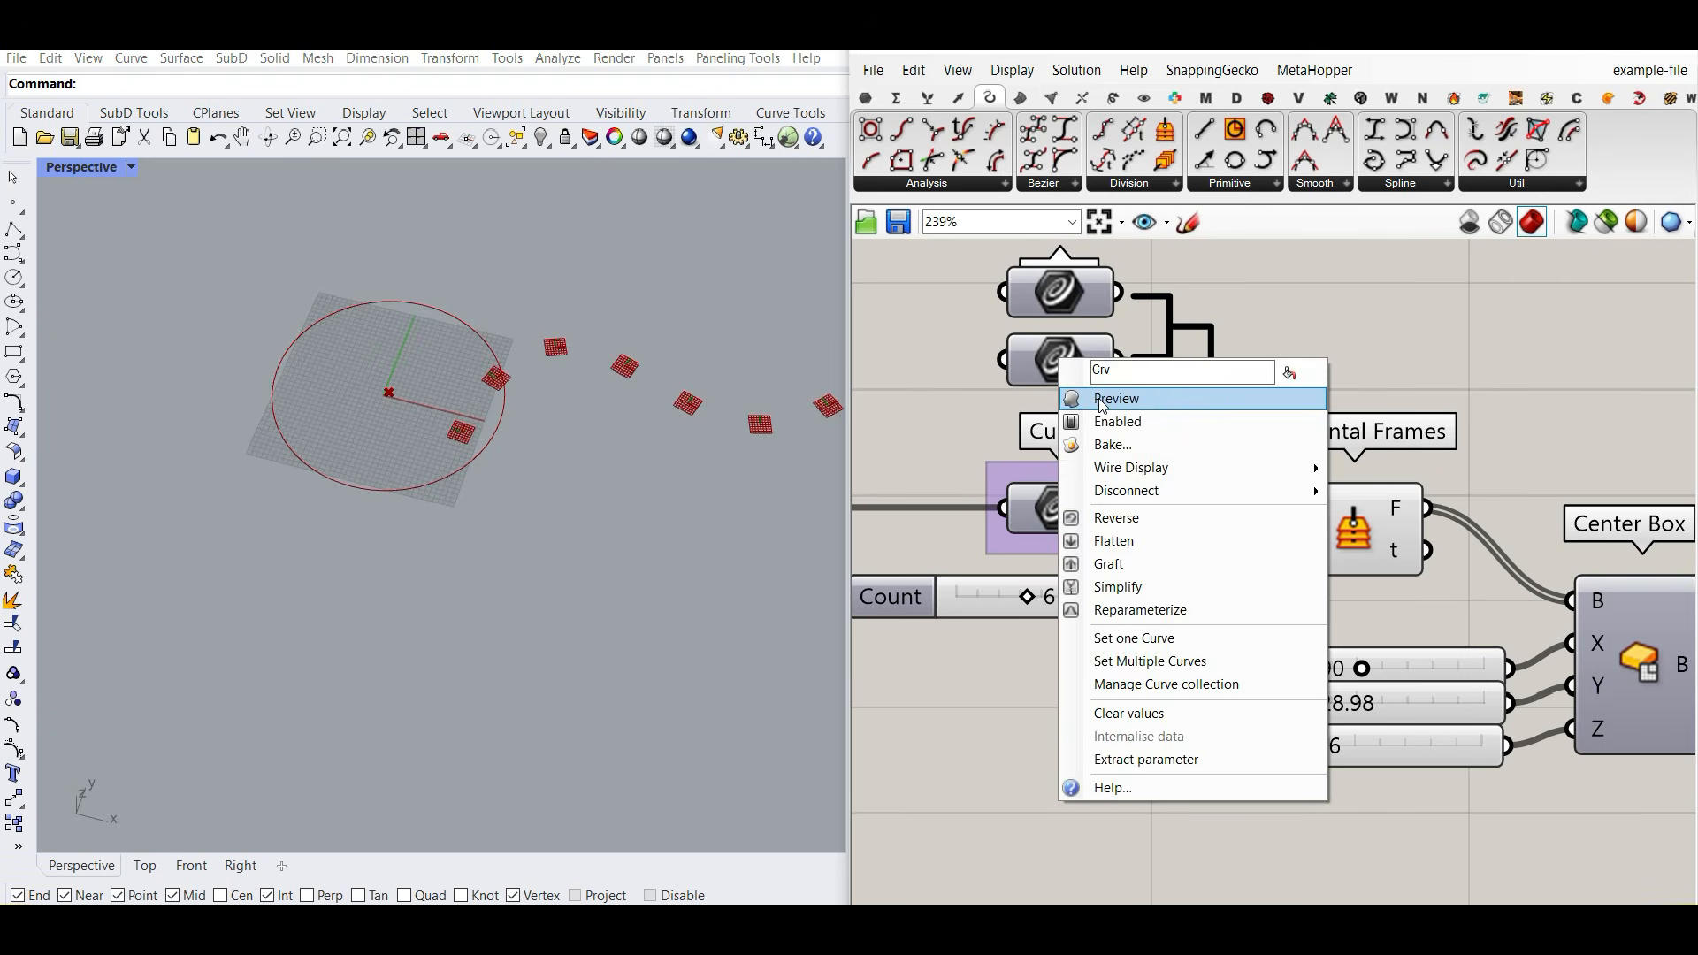
left_click(1098, 399)
scroll(491, 469, "down", 7)
scroll(500, 467, "up", 9)
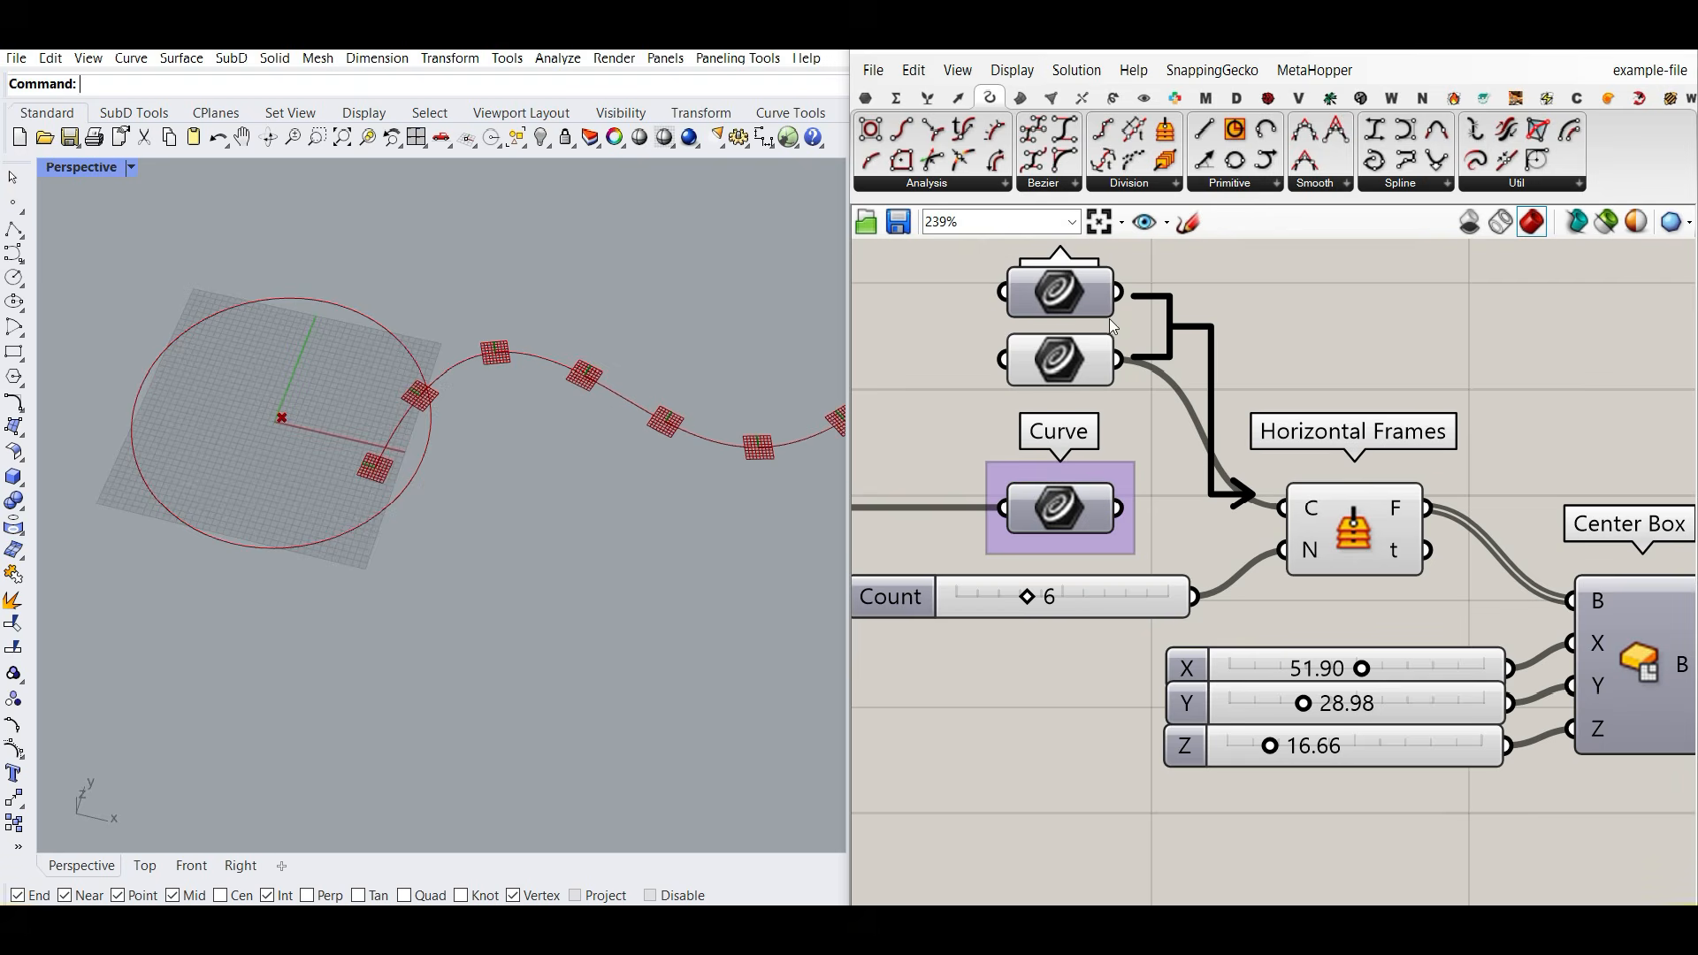
Step: Turn on the preview of the first Curve parameter, which holds the elliptical curve
right_click(1062, 277)
left_click(1099, 316)
scroll(275, 530, "down", 8)
scroll(434, 415, "up", 9)
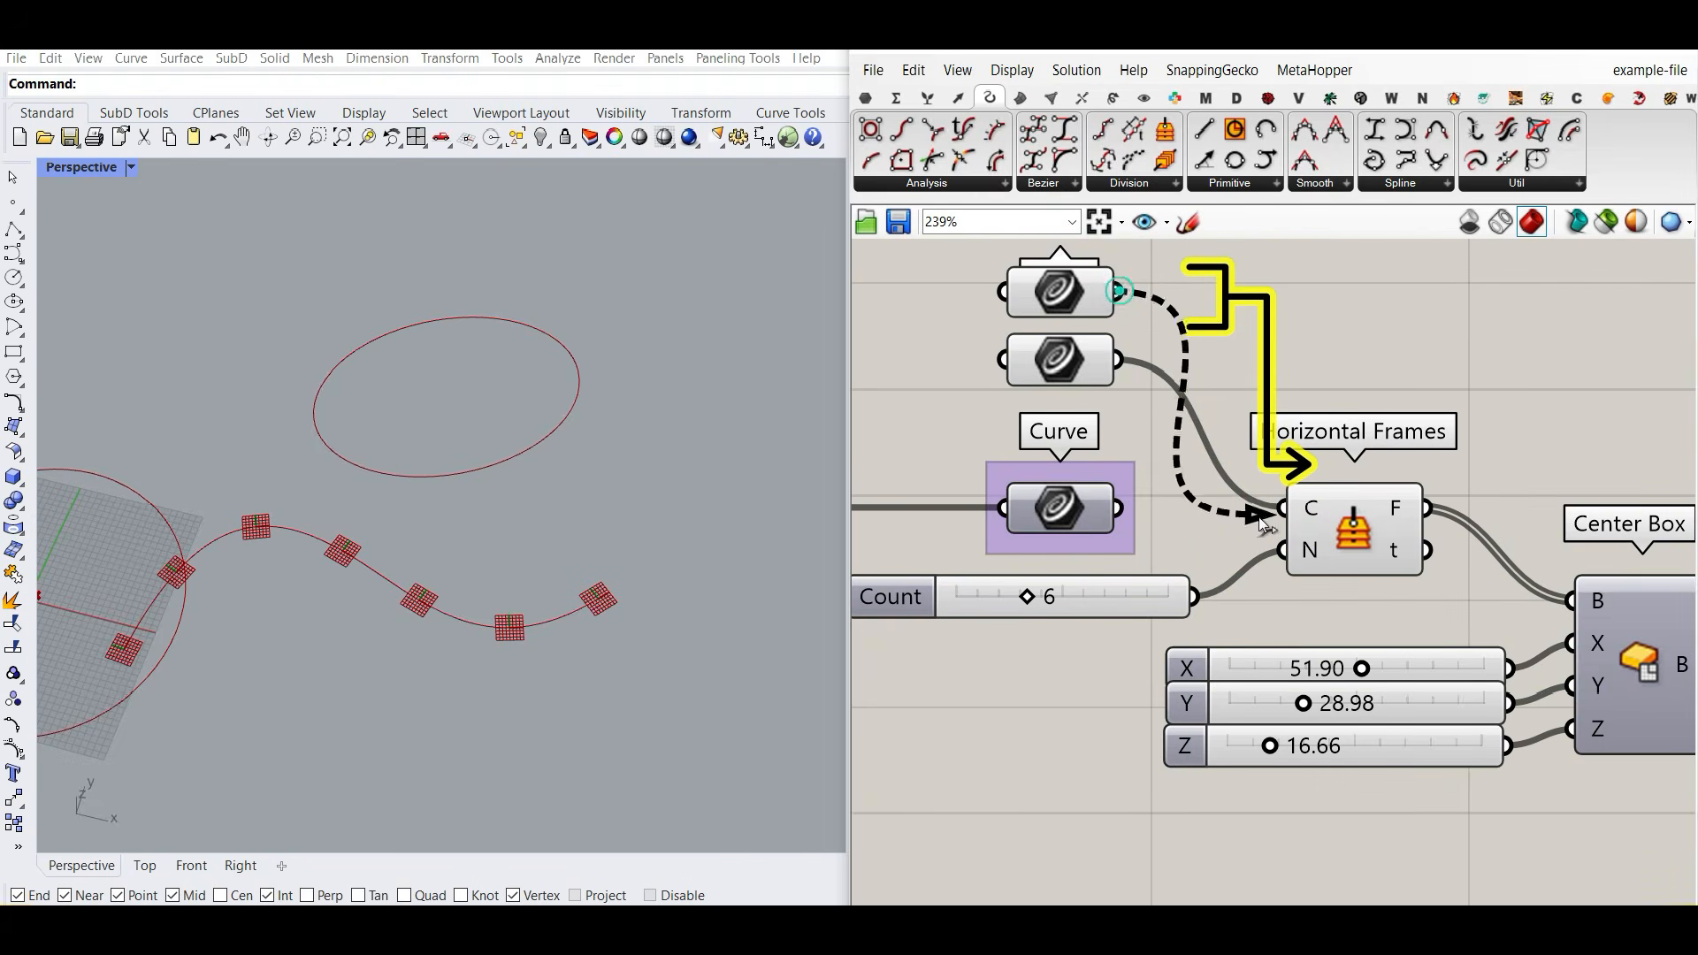
Step: Connect the elliptical Curve parameter to the Horizontal Frames curve input, and replace it with the circle's Curve parameter
left_click_drag(1263, 523, 1273, 514)
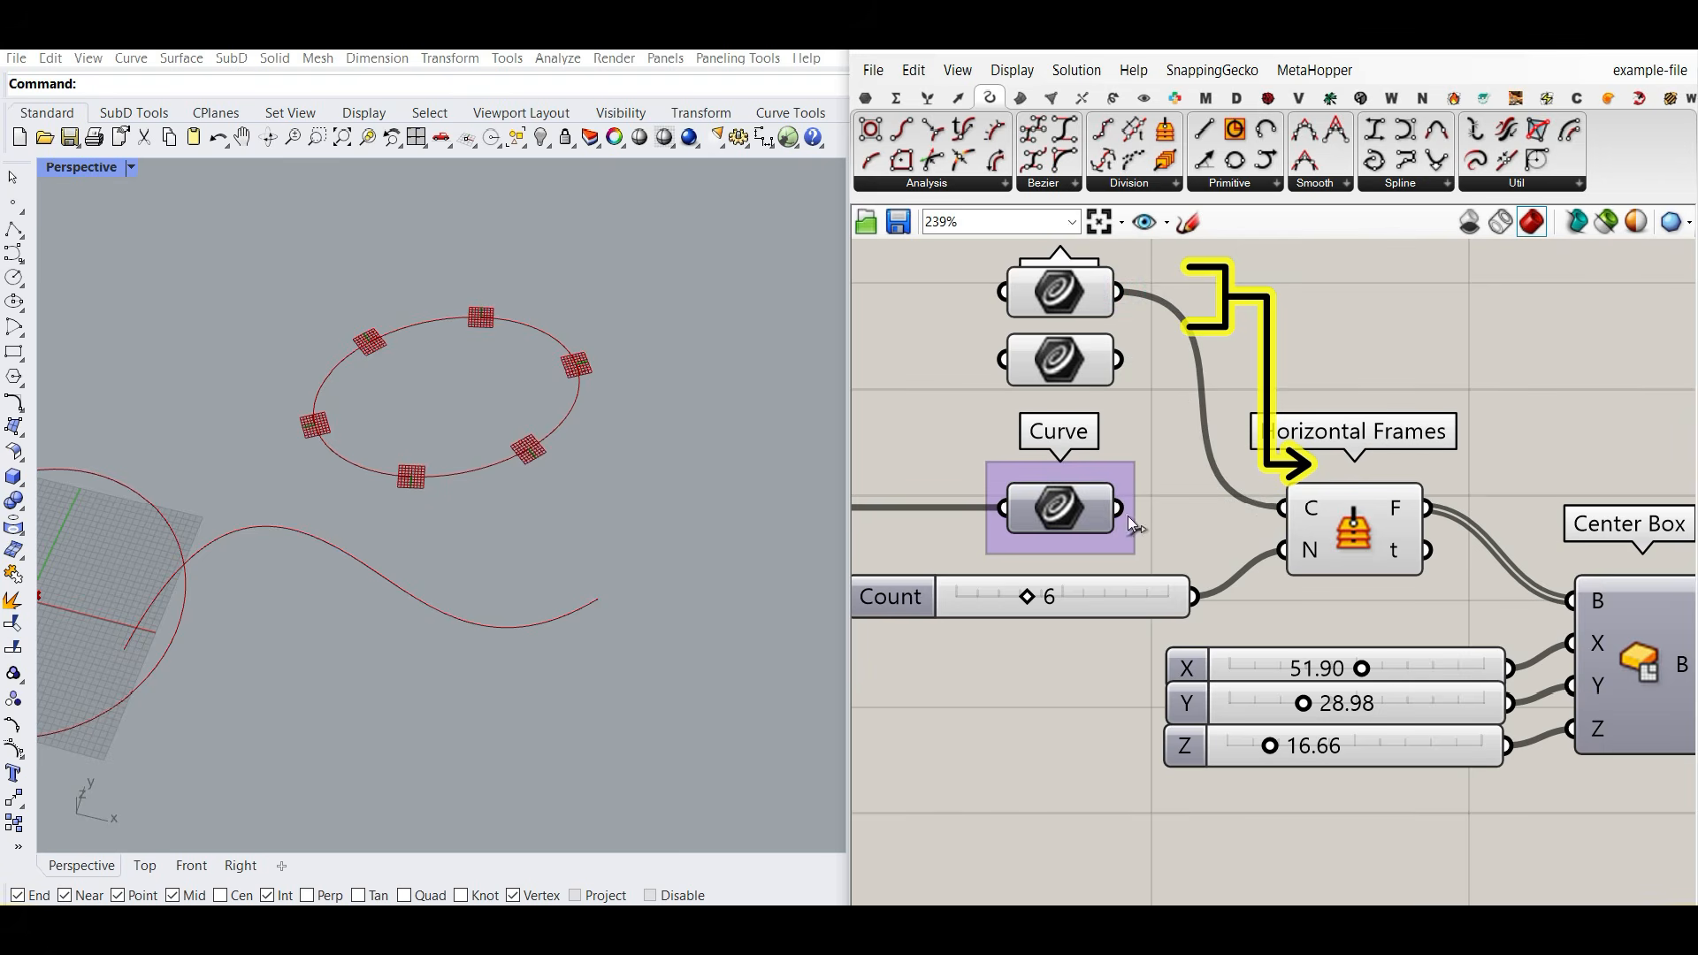
left_click_drag(1119, 509, 1283, 509)
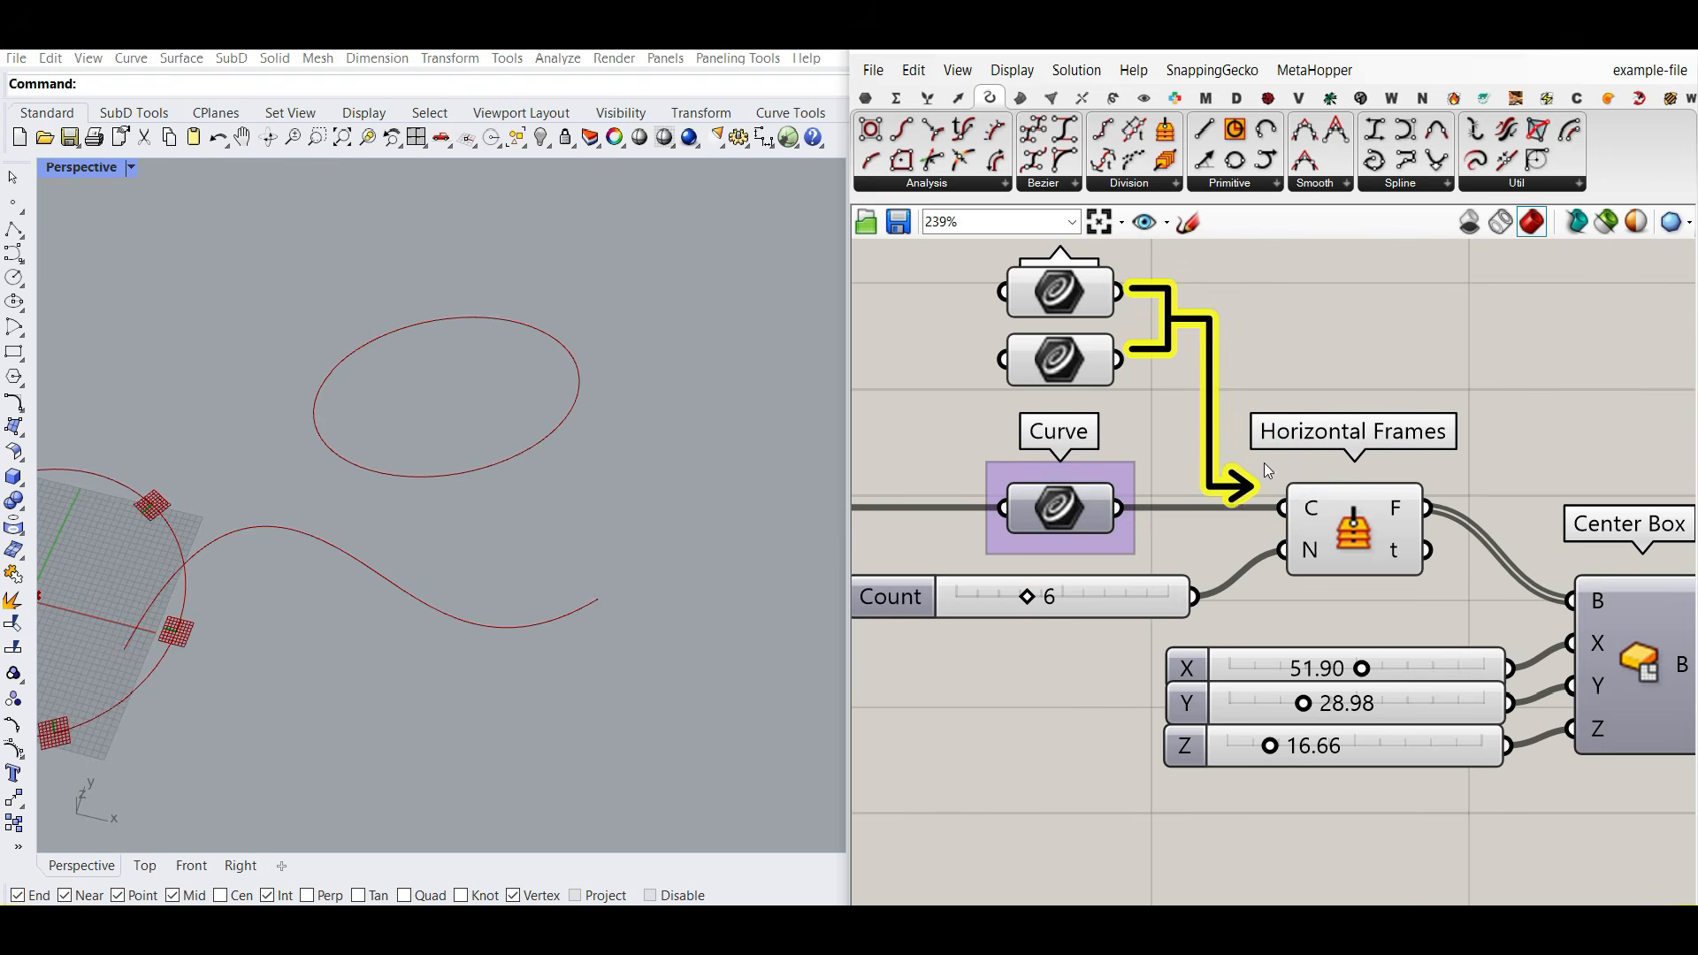
Step: Turn off the preview of the two alternative Curve parameters above the circle's Curve parameter
scroll(623, 477, "down", 6)
scroll(470, 491, "up", 6)
left_click_drag(961, 247, 1072, 371)
left_click_drag(1243, 268, 1037, 349)
right_click(909, 311)
left_click(941, 348)
scroll(454, 568, "up", 5)
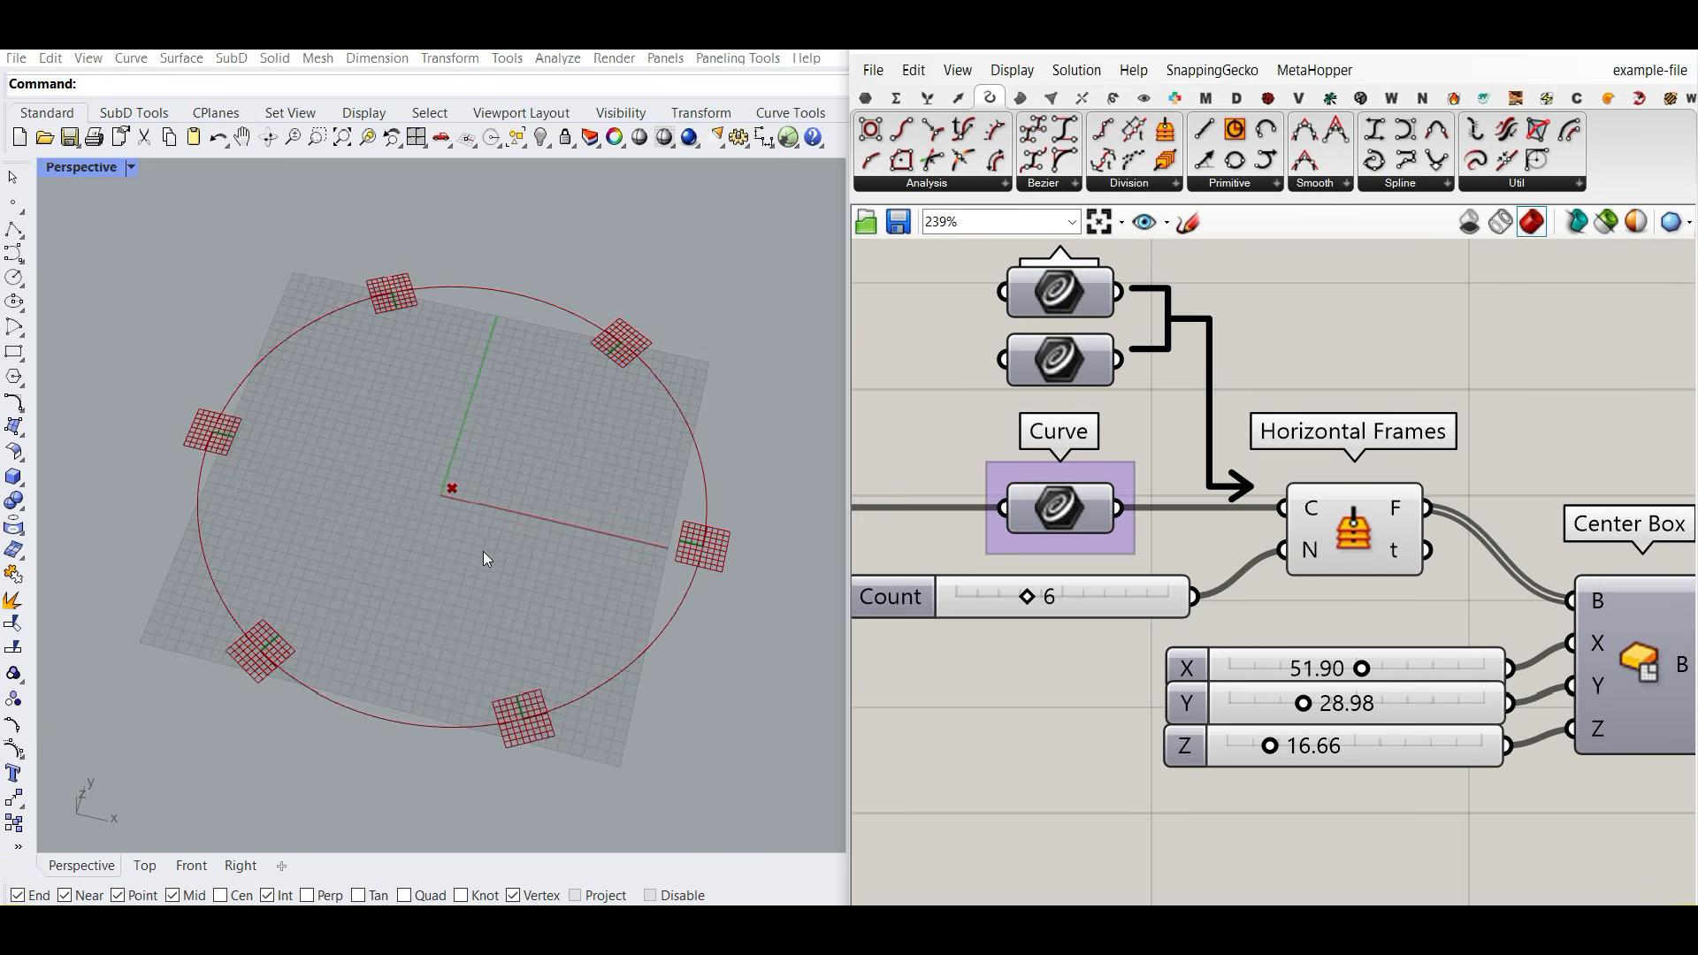
Step: Try the Count slider of Horizontal Frames and examine the frames around the circle
scroll(1035, 603, "up", 2)
mouse_move(1026, 593)
left_mouse_down()
mouse_move(1086, 592)
mouse_move(1038, 592)
left_mouse_up()
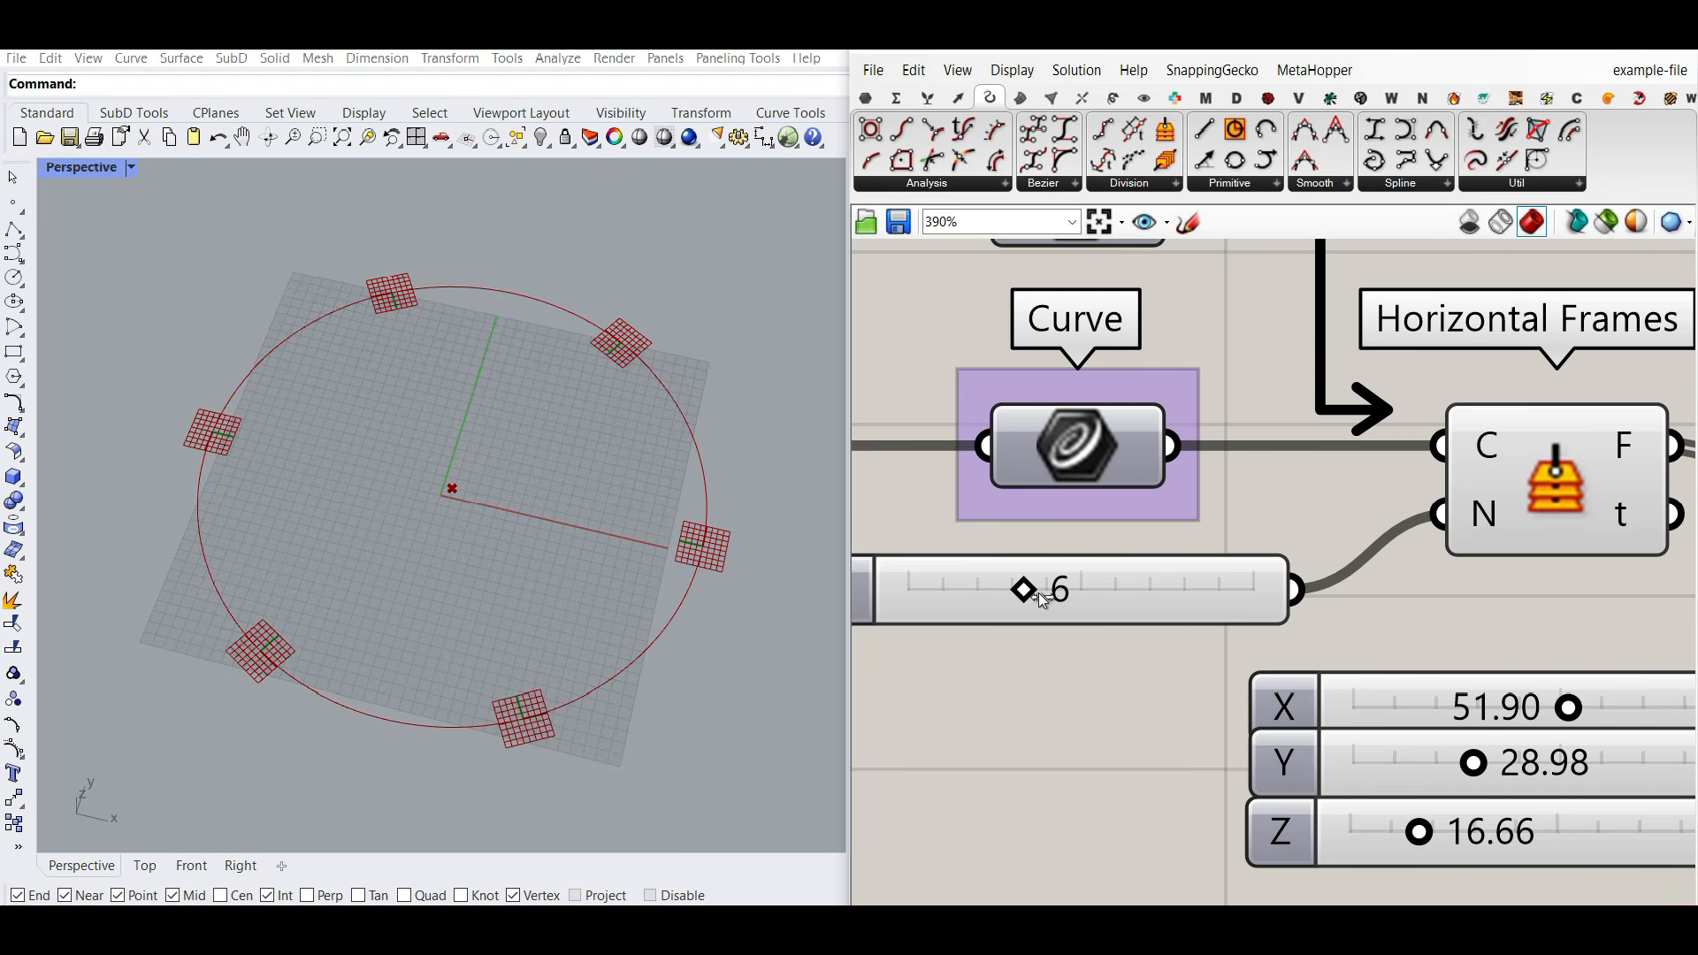
scroll(602, 651, "up", 3)
scroll(504, 741, "up", 11)
scroll(665, 623, "down", 14)
right_click_drag(548, 655, 631, 629)
scroll(621, 391, "down", 6)
scroll(727, 333, "up", 12)
scroll(692, 359, "down", 6)
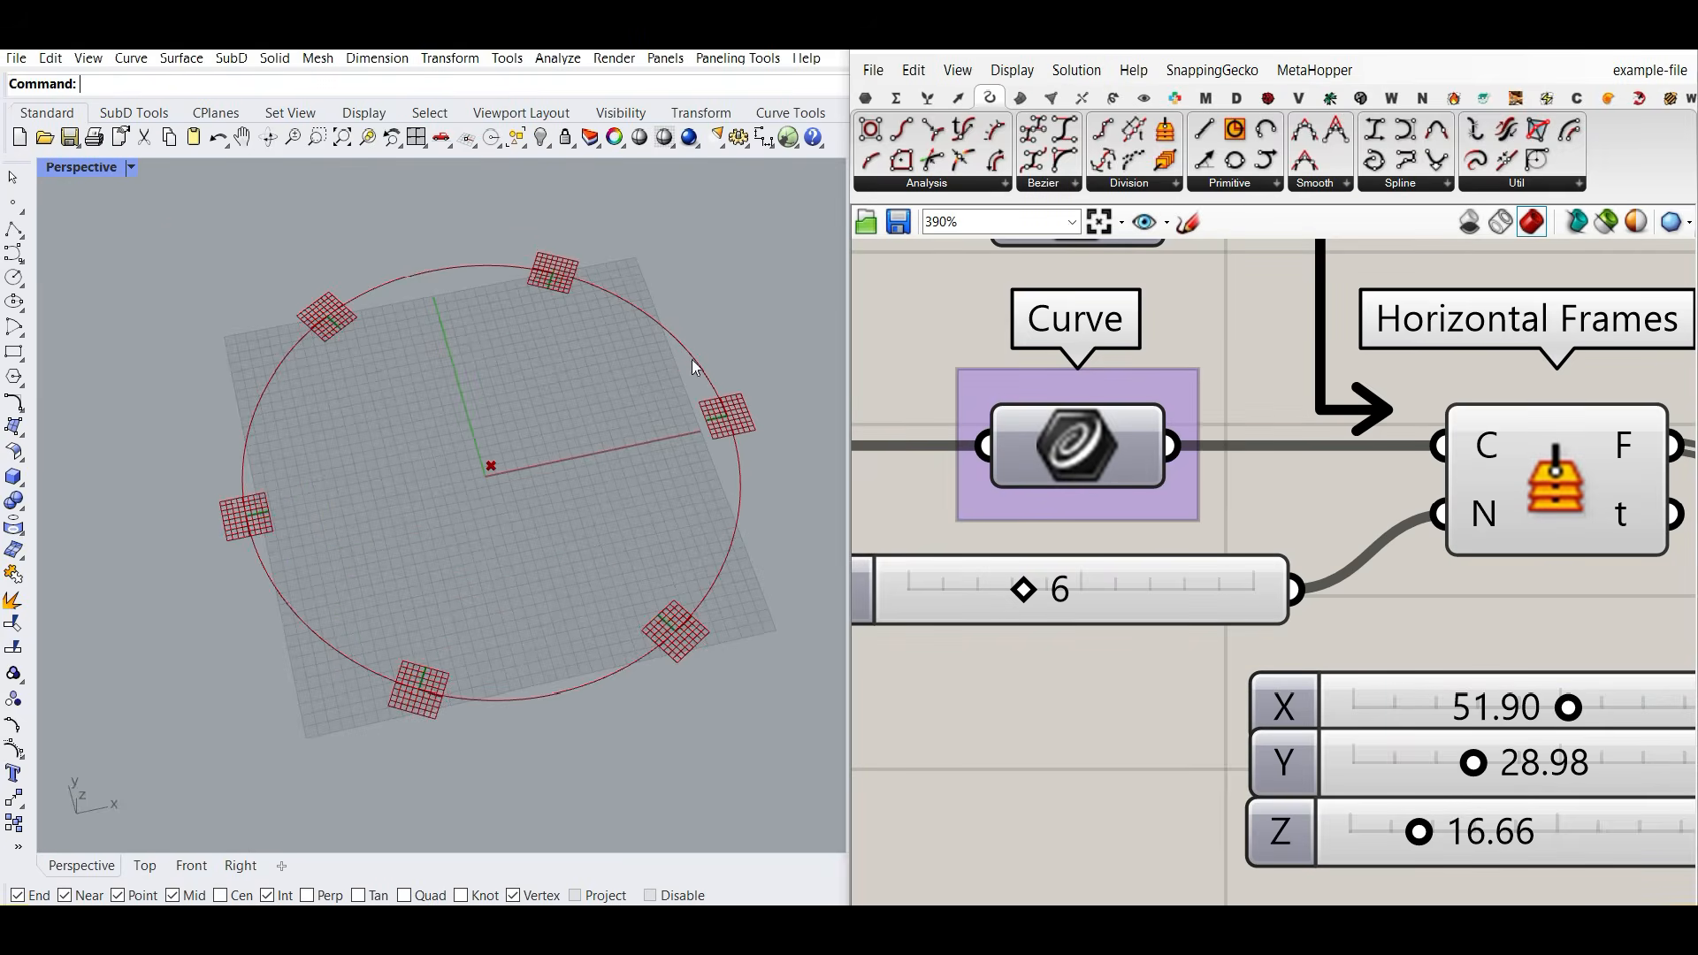
Step: Find Center Box among the surface primitive components and turn on the preview of the one in the definition
left_click(1022, 99)
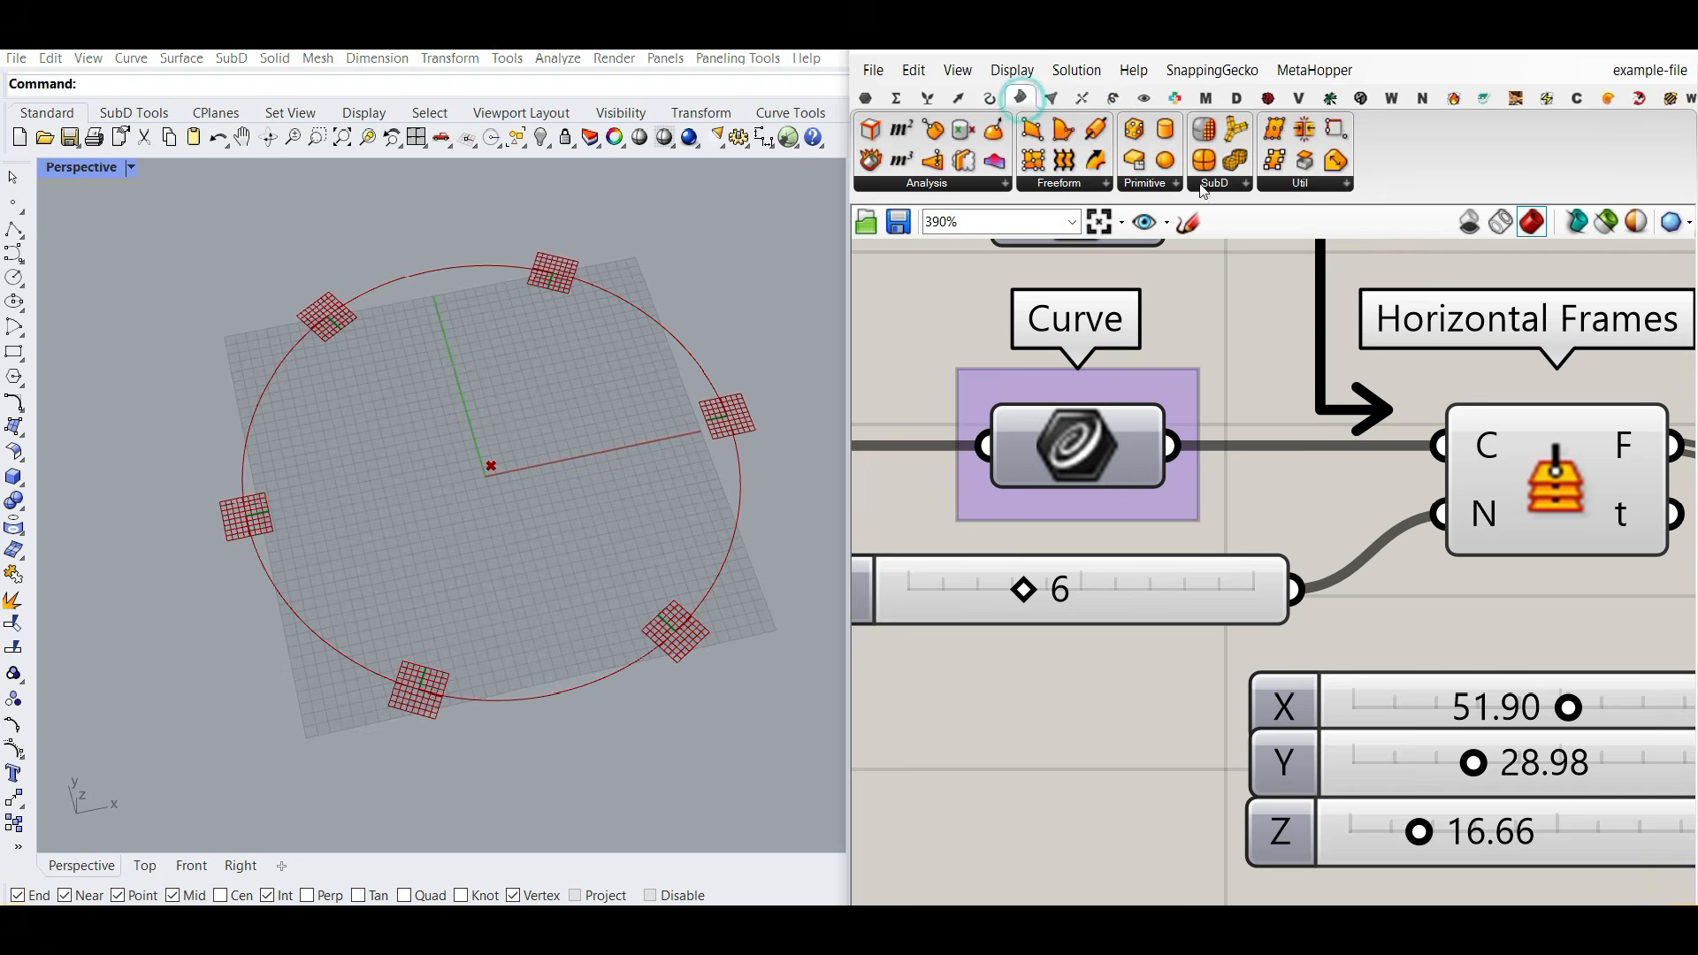
left_click(1149, 184)
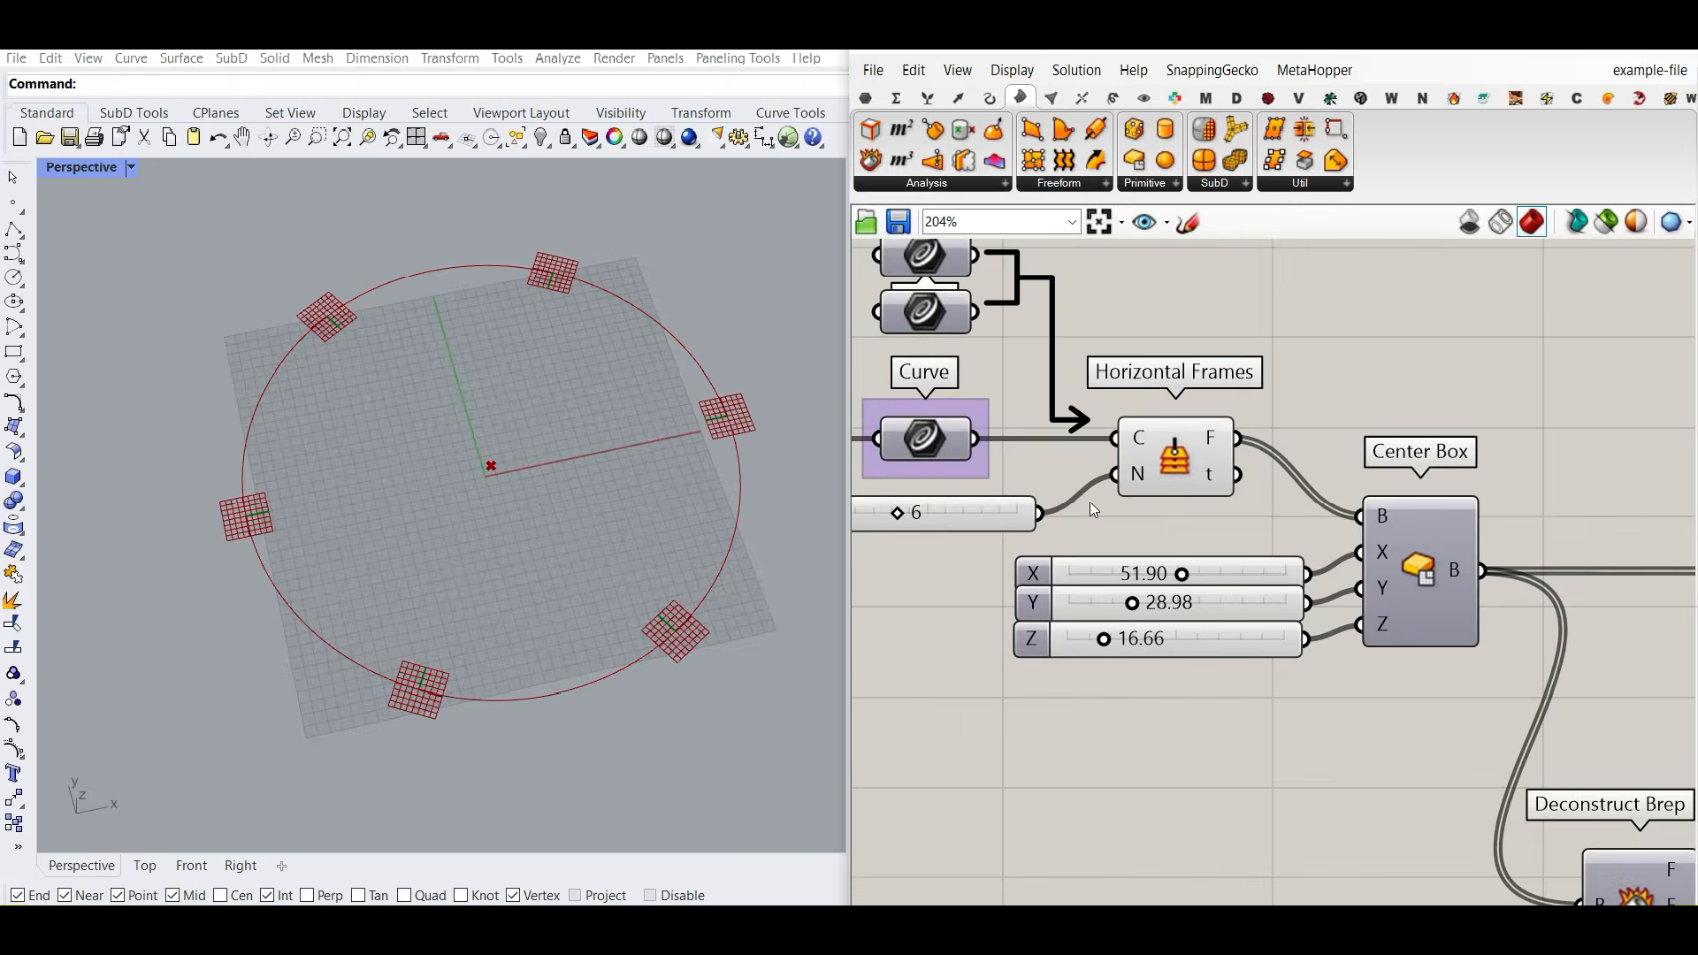
scroll(1090, 502, "up", 3)
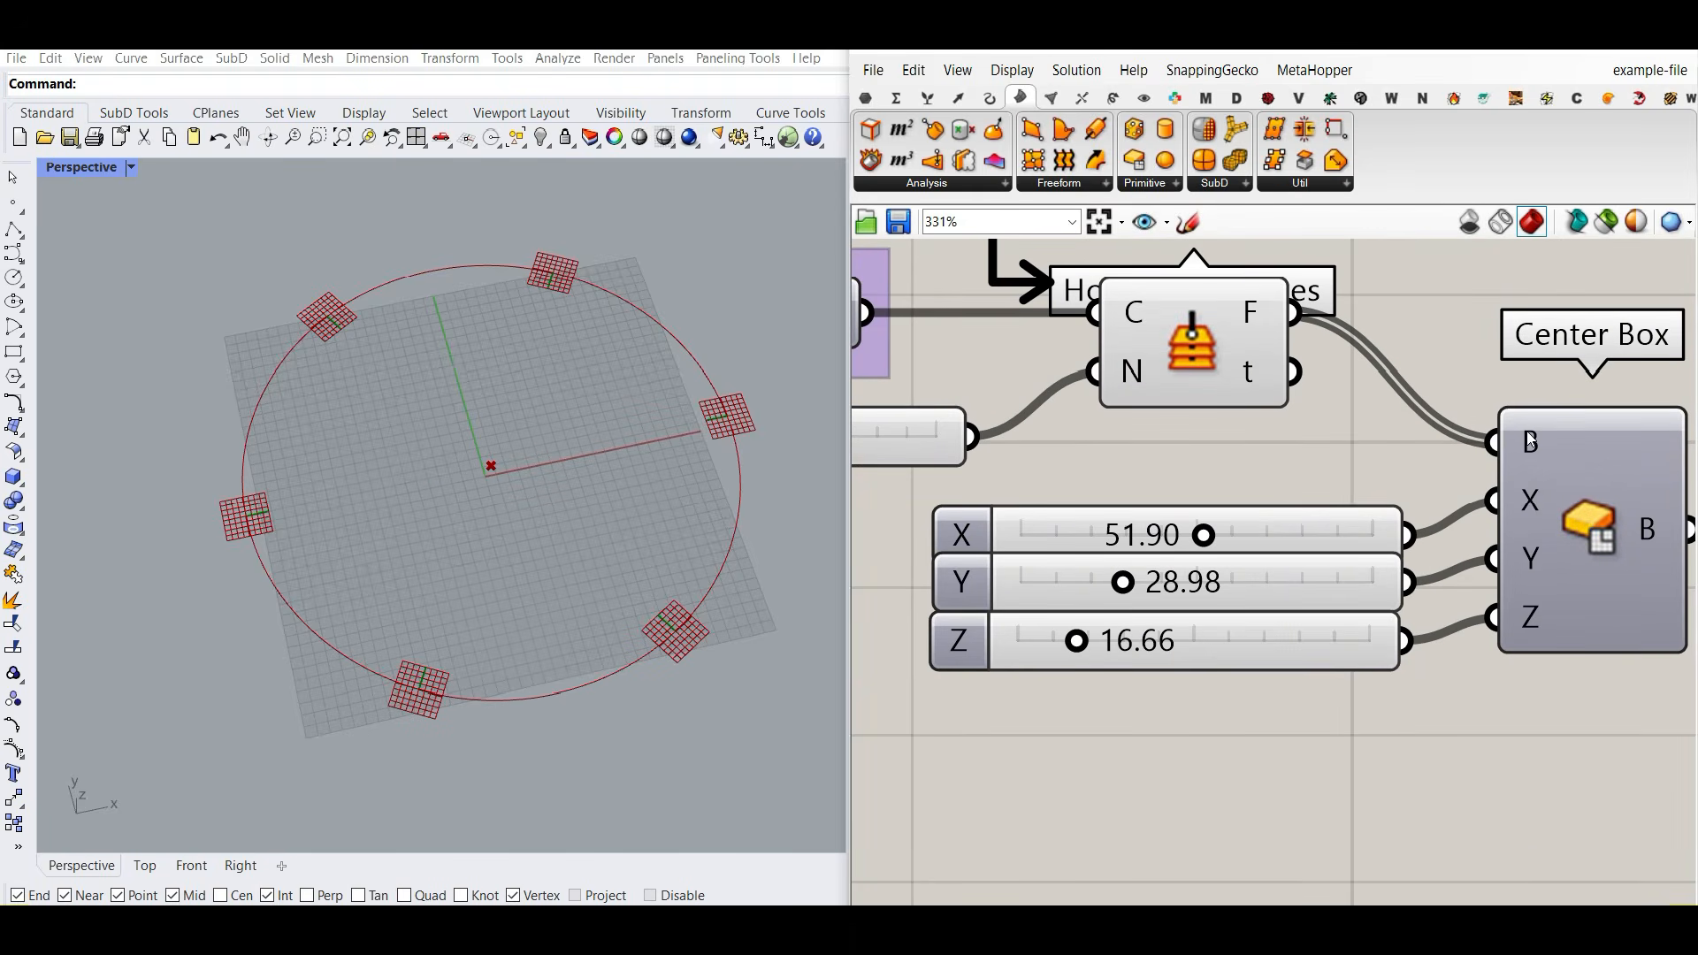
mouse_move(1530, 439)
scroll(661, 462, "up", 6)
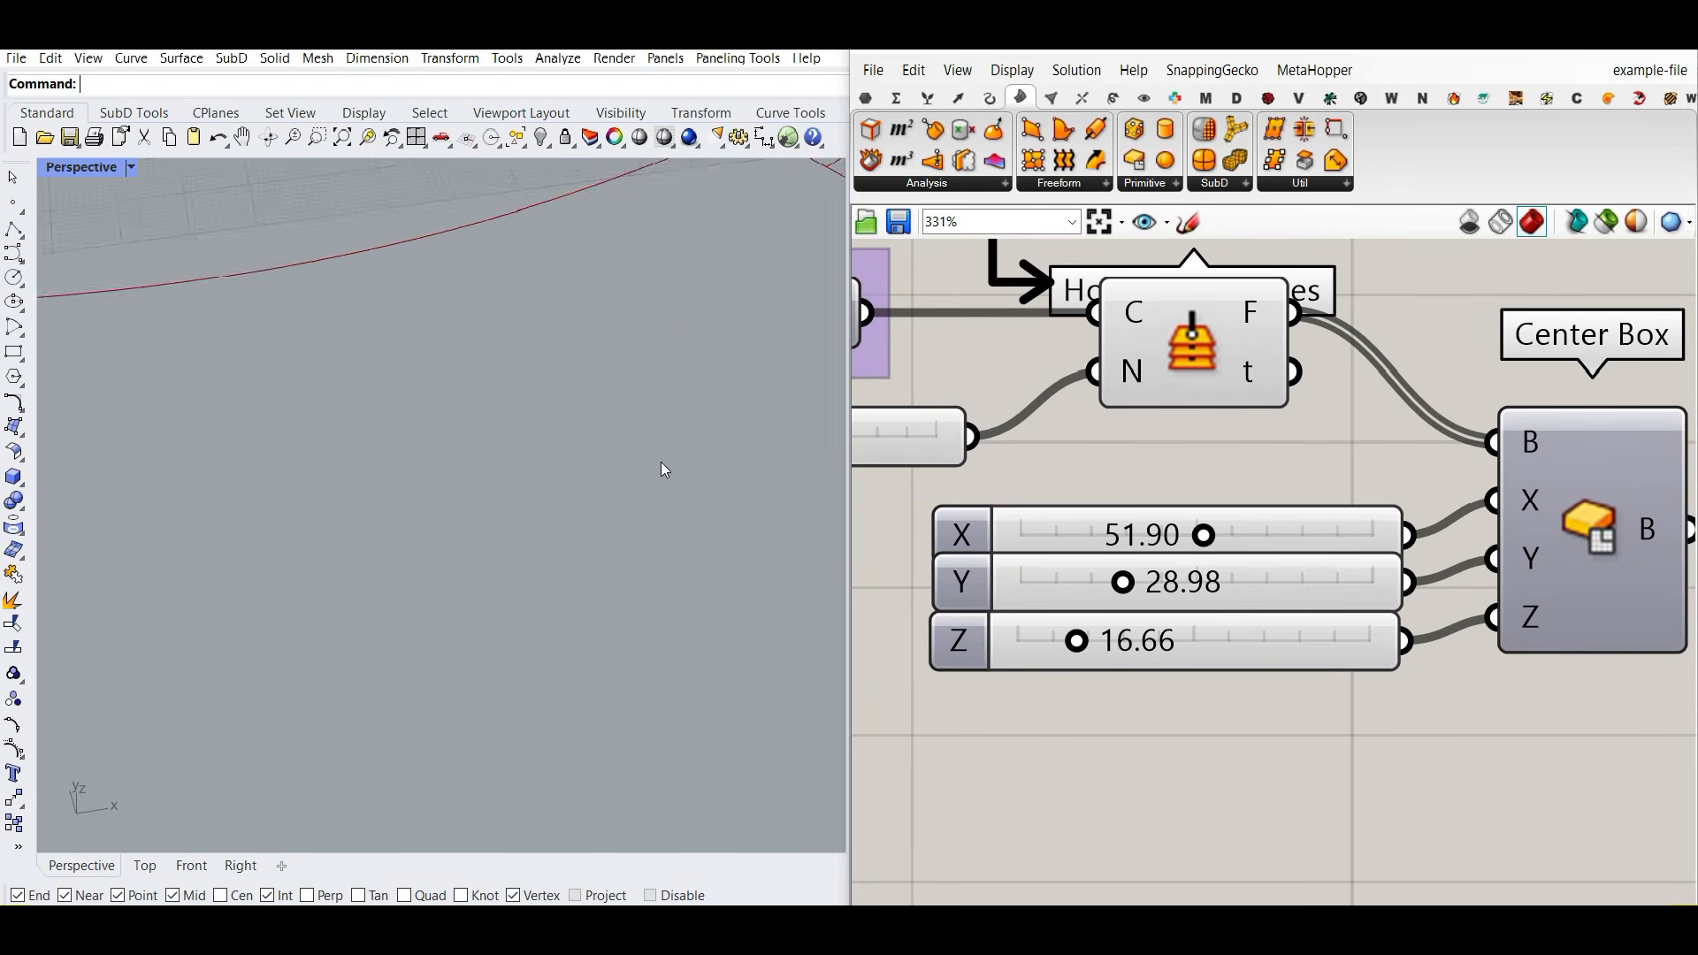
right_click(1595, 543)
left_click(1595, 546)
scroll(212, 464, "down", 10)
right_click_drag(349, 548, 366, 520)
scroll(371, 469, "down", 5)
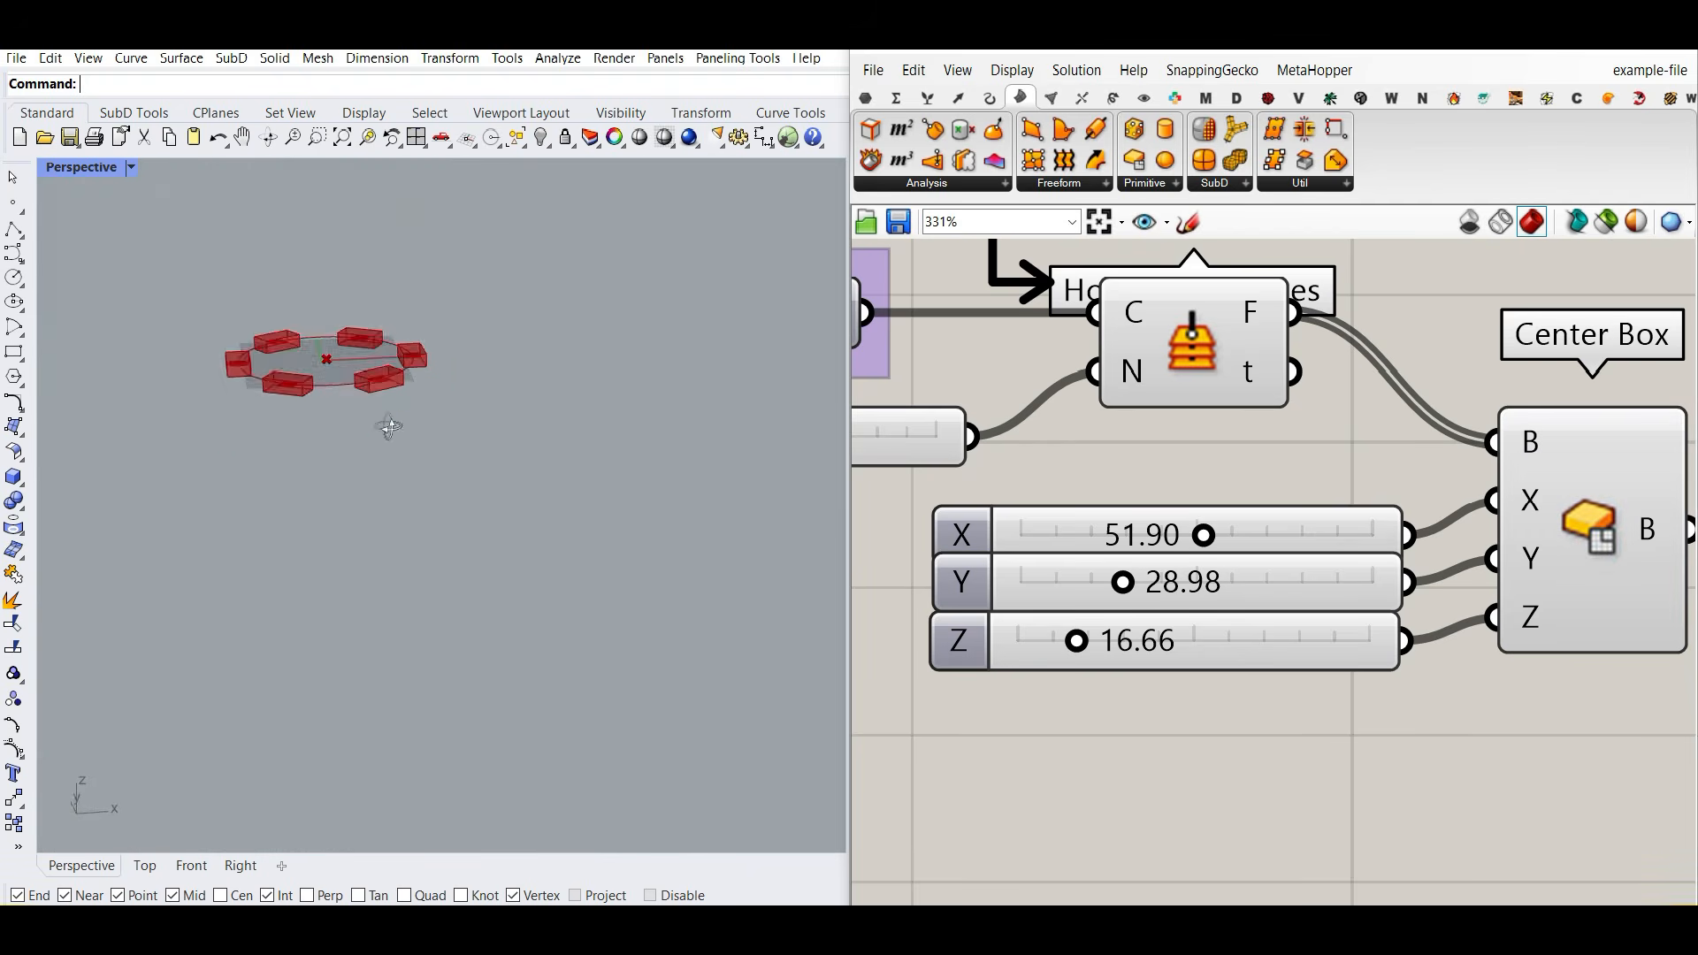
Step: Set the Center Box dimension sliders to X 50.64, Y 32.75 and Z 14.65
scroll(367, 425, "up", 8)
mouse_move(1209, 541)
left_mouse_down()
mouse_move(1225, 538)
mouse_move(1199, 538)
left_mouse_up()
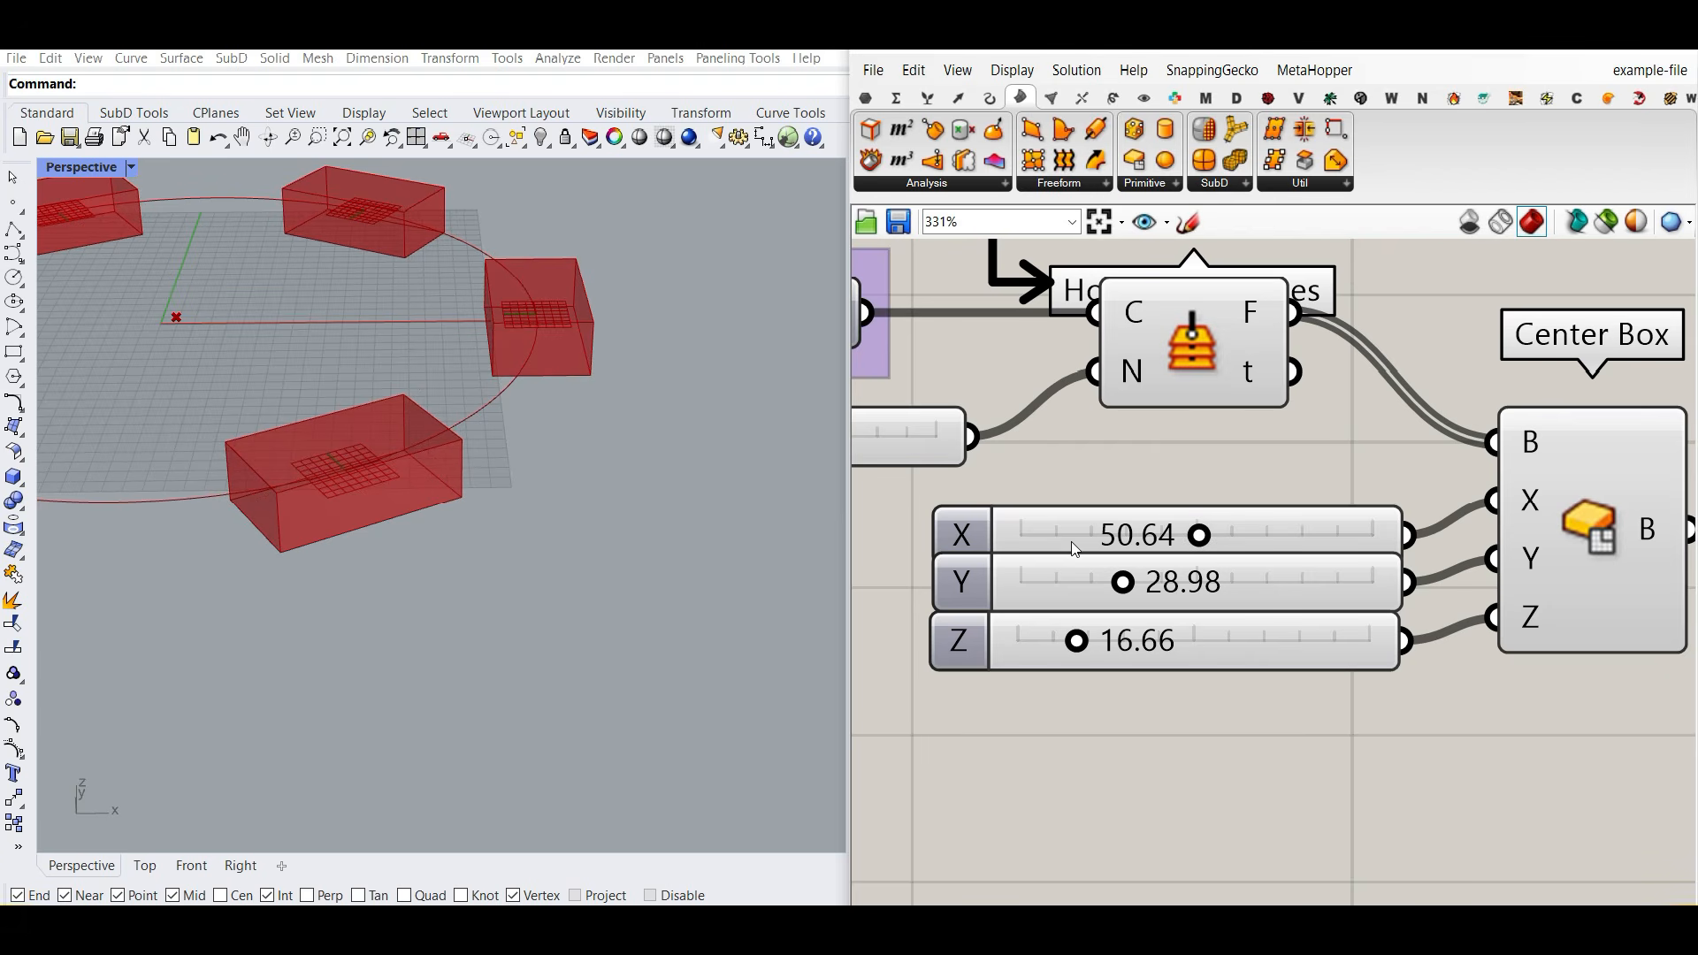
mouse_move(1147, 588)
left_mouse_down()
mouse_move(1185, 582)
mouse_move(1110, 582)
mouse_move(1155, 582)
mouse_move(1135, 584)
left_mouse_up()
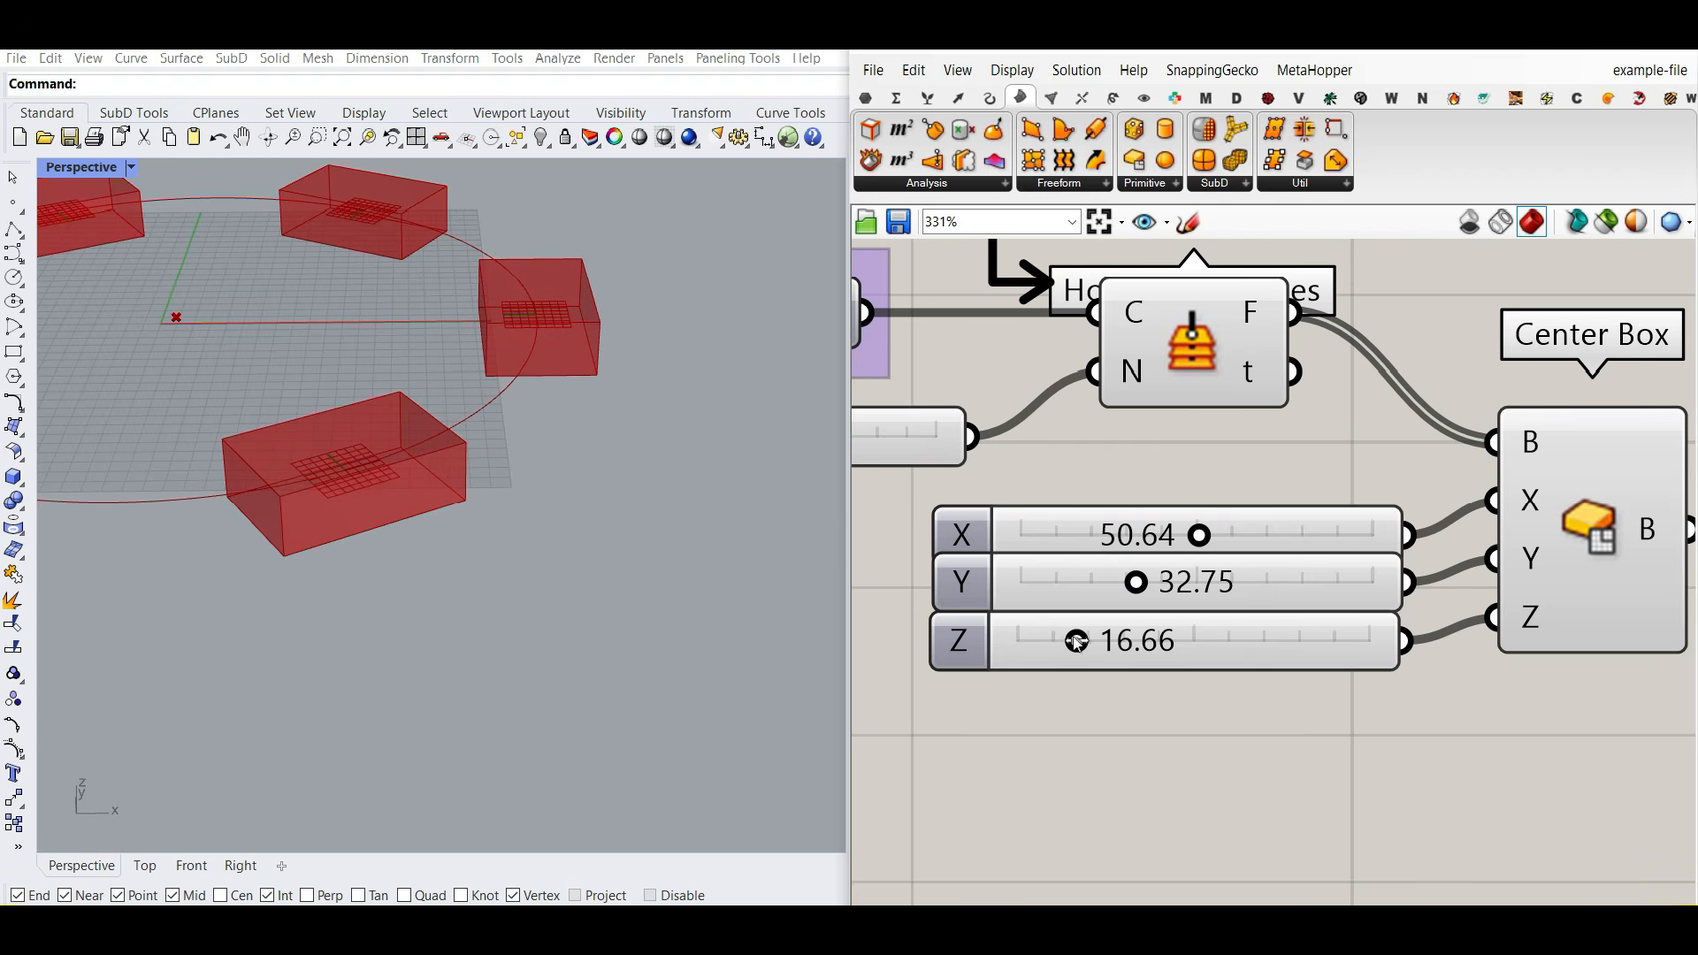
mouse_move(1097, 642)
left_mouse_down()
mouse_move(1116, 640)
mouse_move(1101, 640)
left_mouse_up()
right_click_drag(438, 585, 268, 428)
scroll(301, 411, "up", 2)
left_click_drag(1097, 640, 1069, 641)
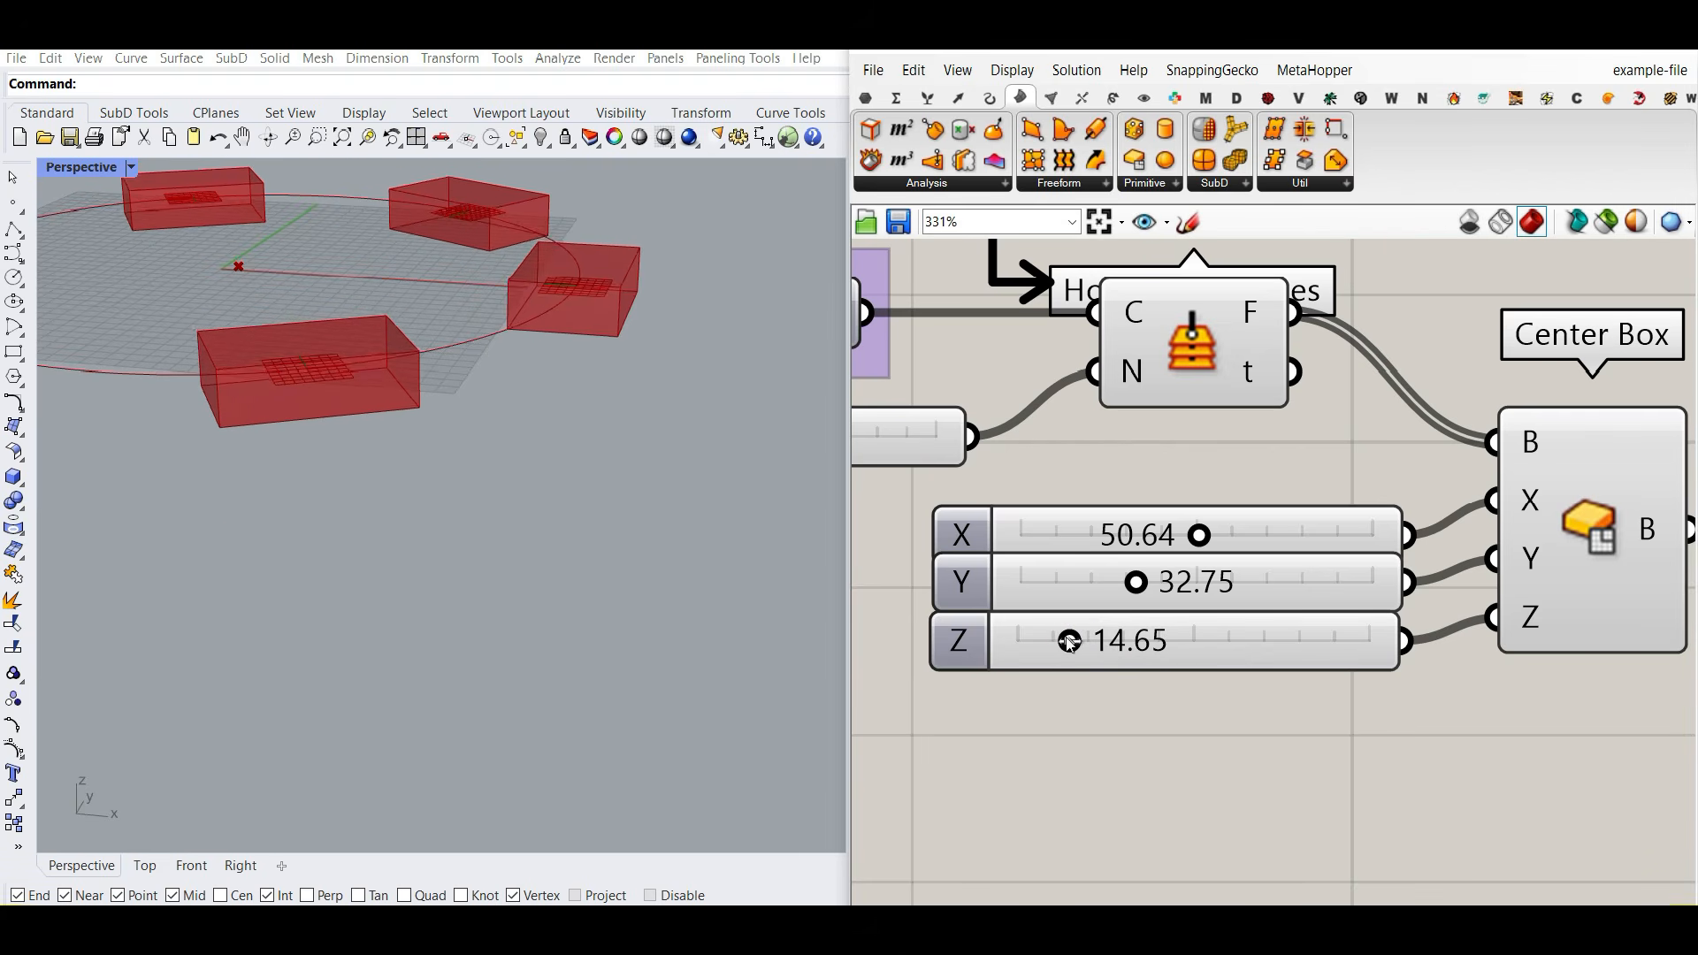
scroll(495, 416, "down", 6)
right_click_drag(482, 447, 427, 480)
scroll(426, 479, "up", 5)
Step: Bake the Center Box geometry into the Rhino model to inspect it, and undo the bake
right_click_drag(1349, 524, 1085, 476)
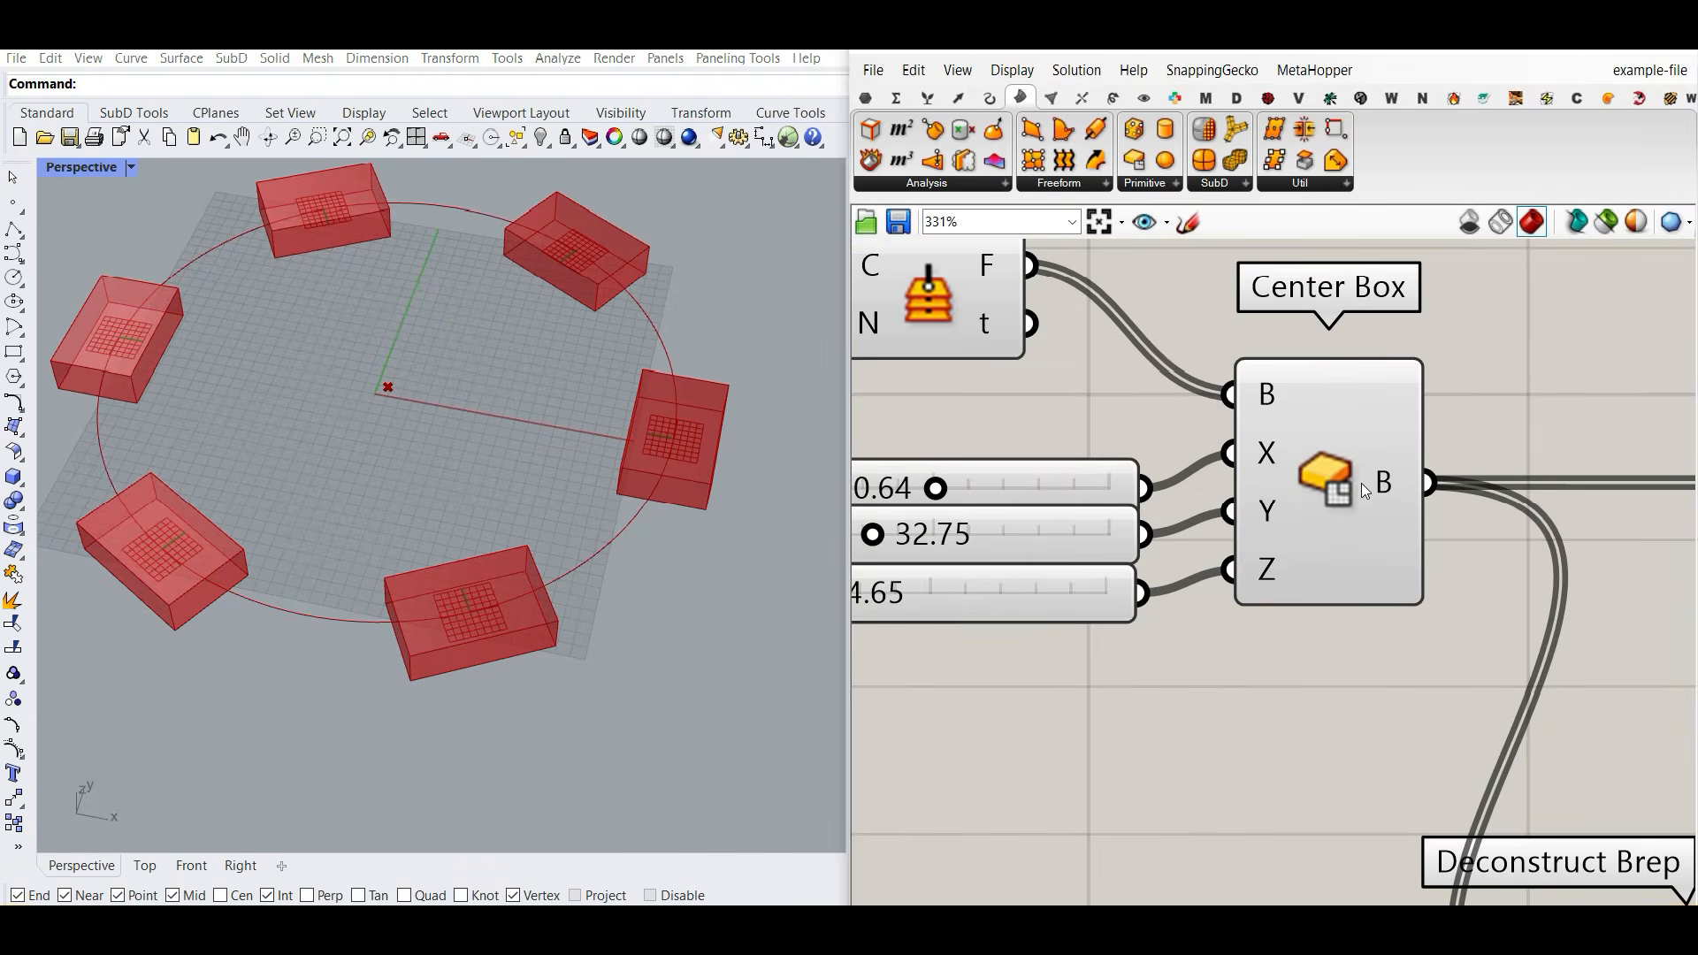
right_click(1400, 477)
left_click(1428, 519)
left_click(1439, 718)
right_click_drag(566, 588, 472, 561)
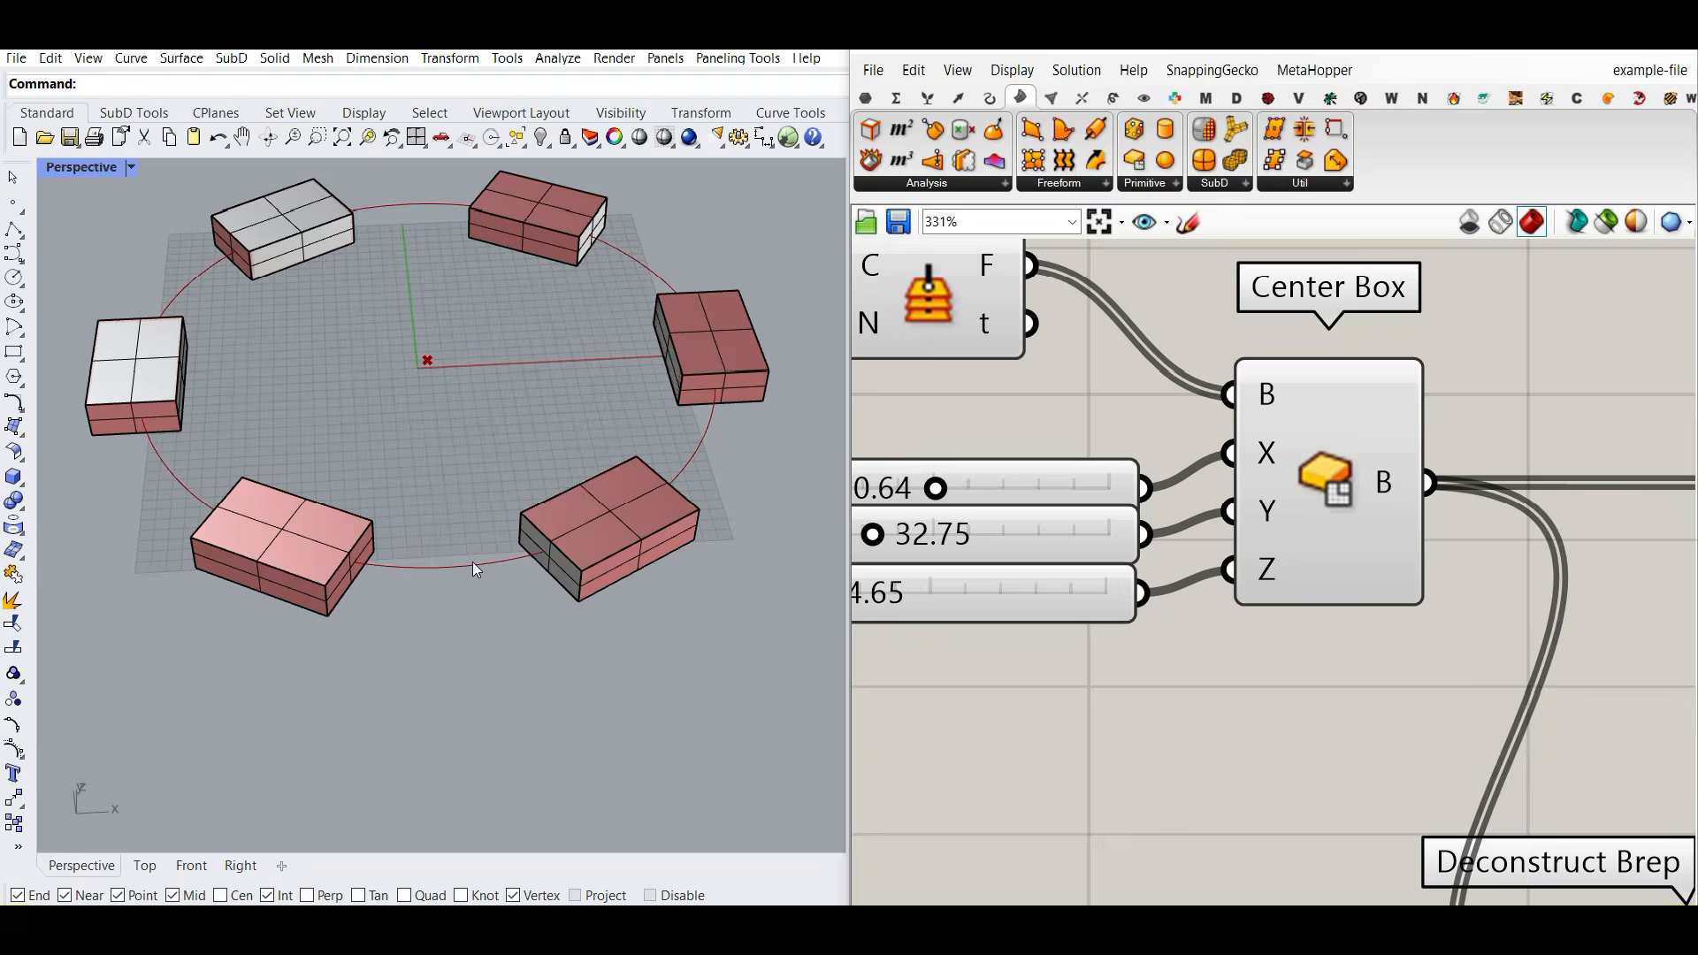
key("ctrl+z")
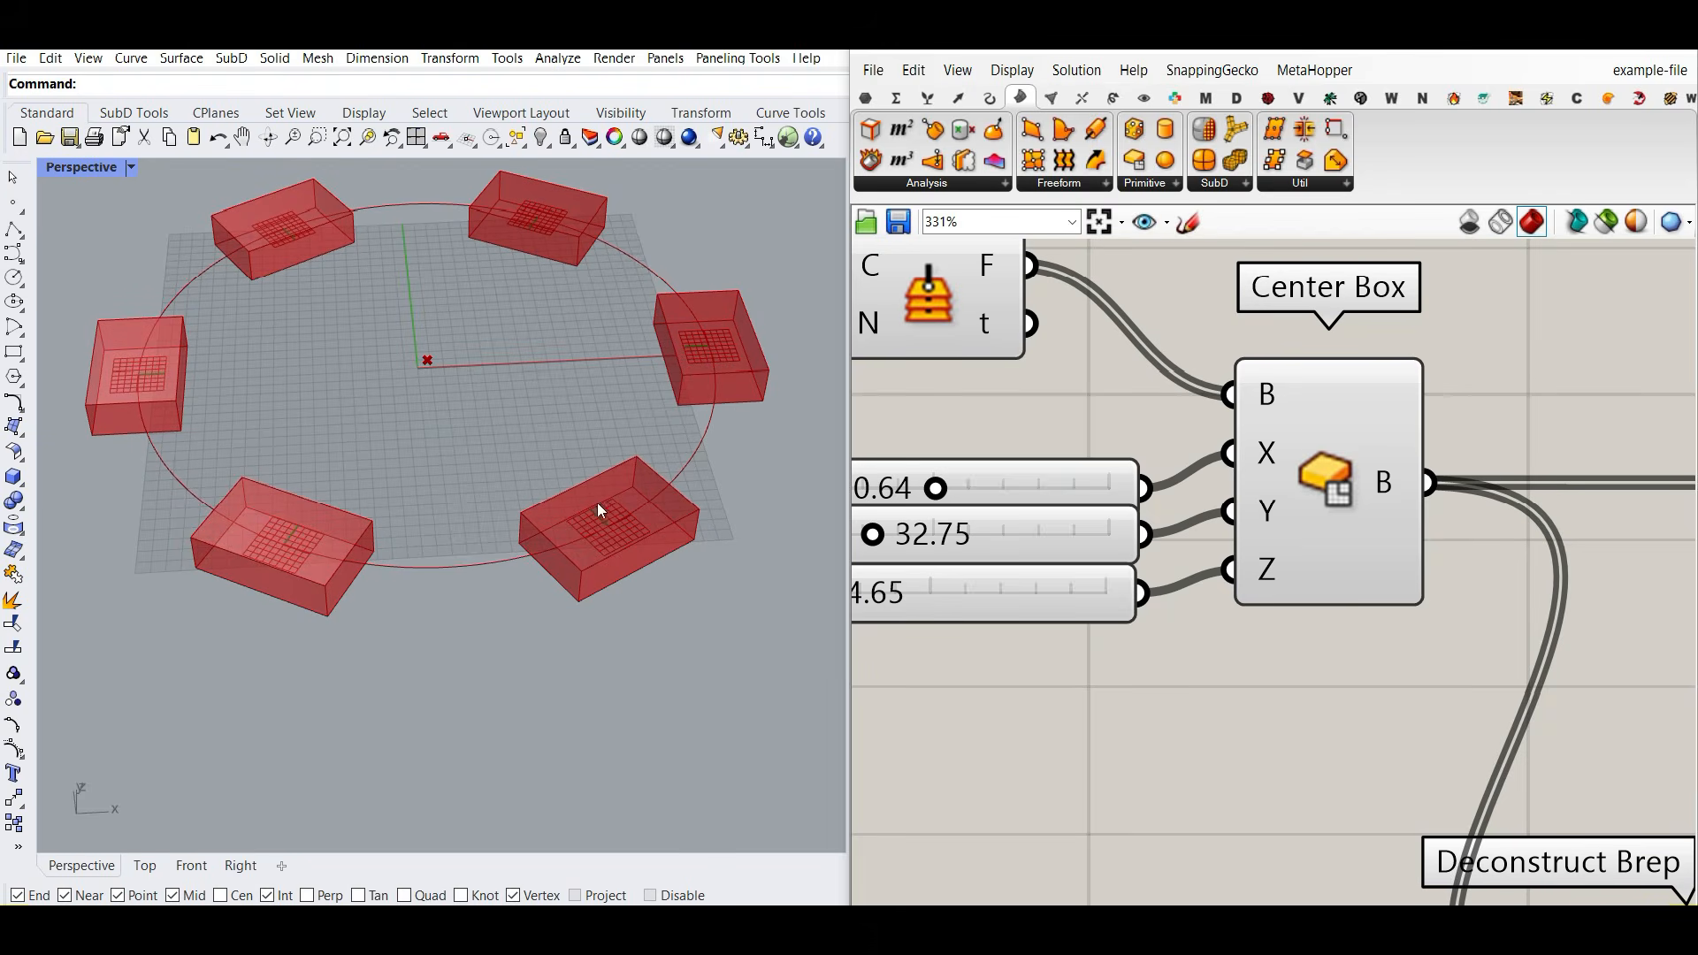
Step: Turn on the preview of the Brep parameter after the Loft and inspect the beams between the boxes
right_click_drag(1218, 603, 1120, 552)
scroll(1120, 552, "down", 5)
right_click_drag(1556, 557, 1238, 527)
right_click_drag(1663, 549, 1344, 527)
right_click_drag(1490, 486, 1244, 467)
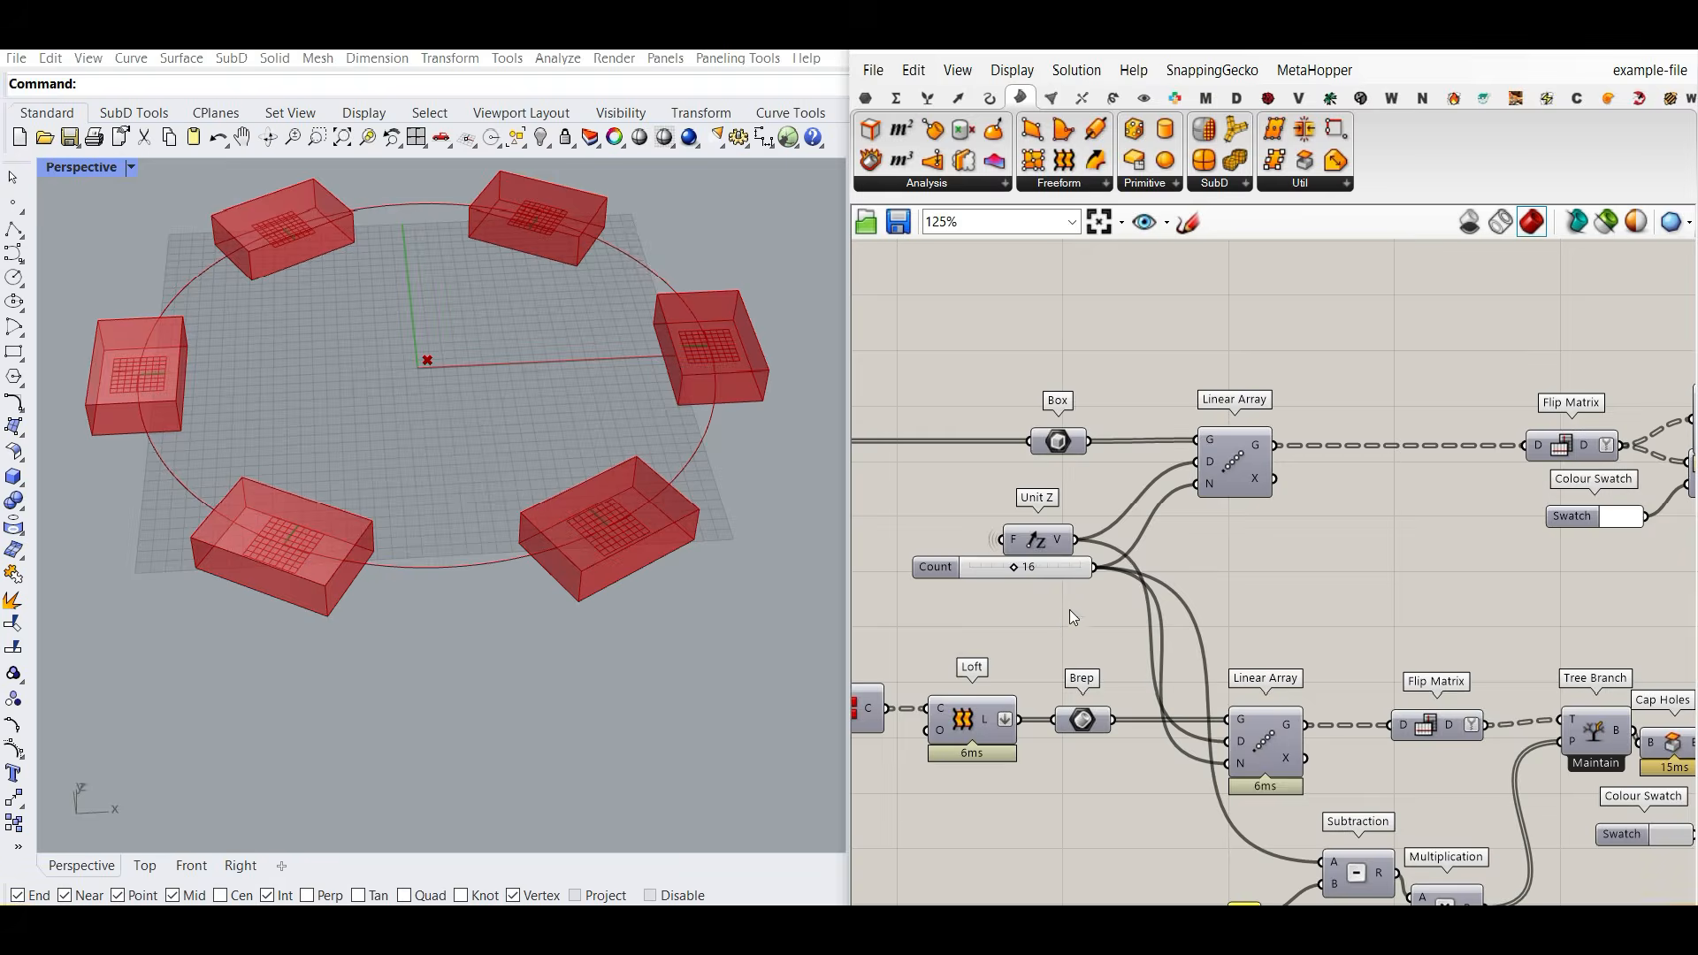
right_click_drag(1069, 609, 1106, 513)
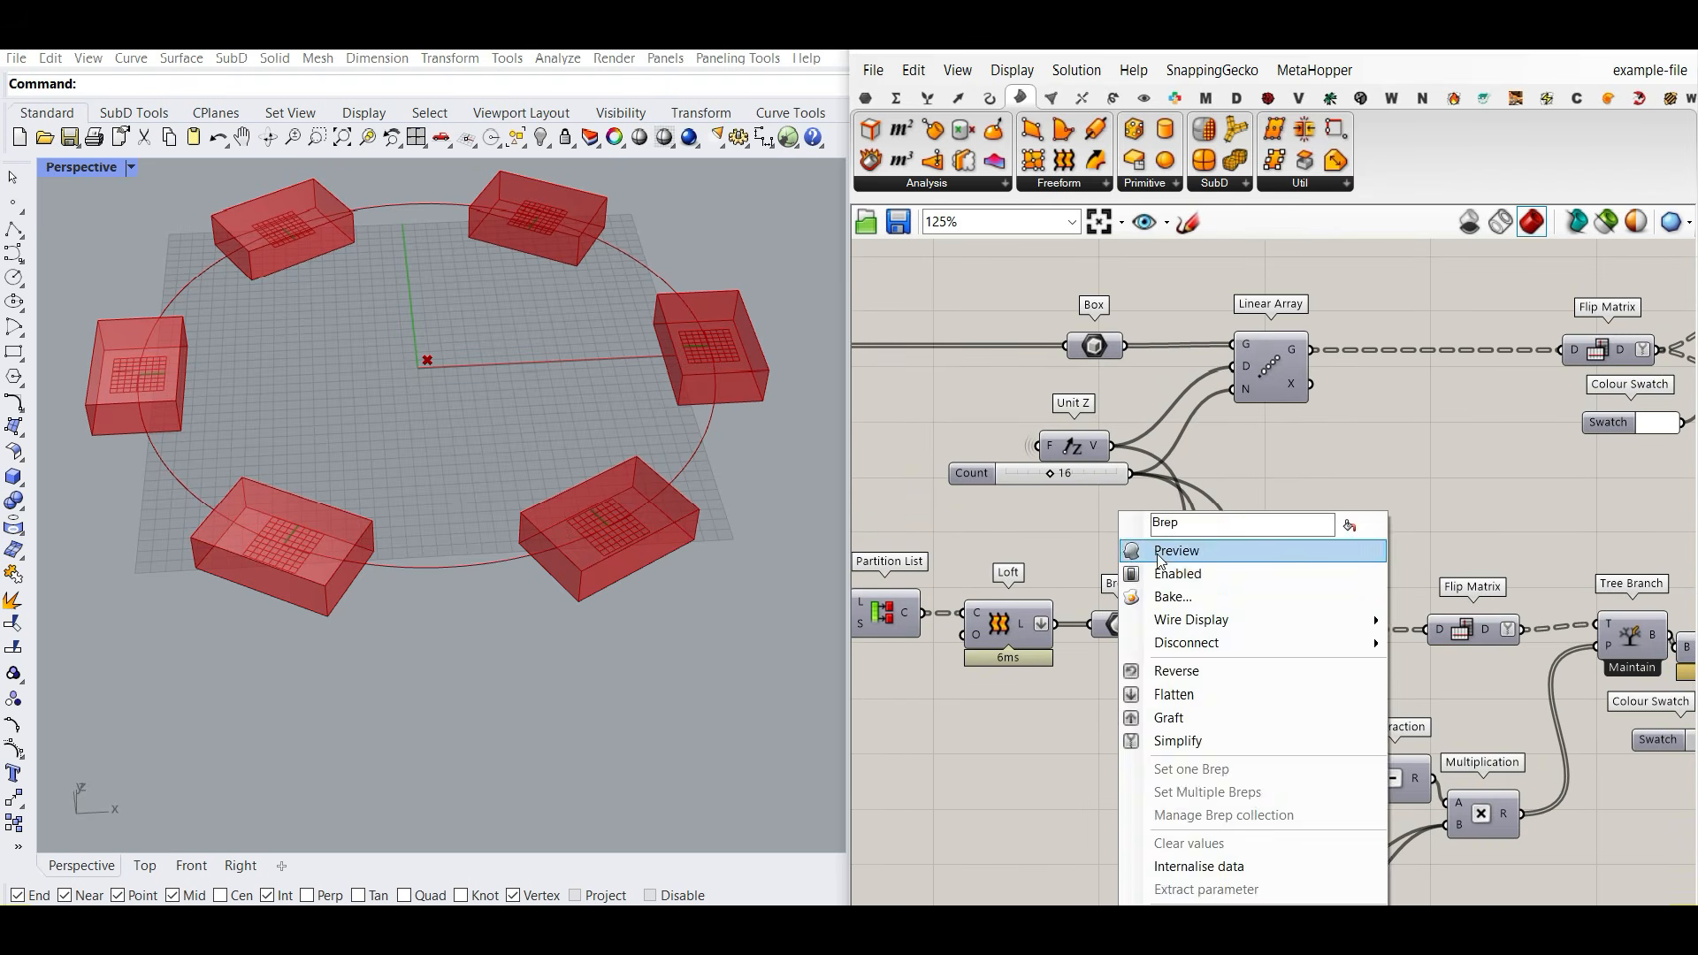
left_click(1164, 555)
right_click_drag(398, 650, 409, 558)
scroll(411, 535, "down", 6)
right_click_drag(420, 455, 375, 564)
scroll(375, 564, "up", 5)
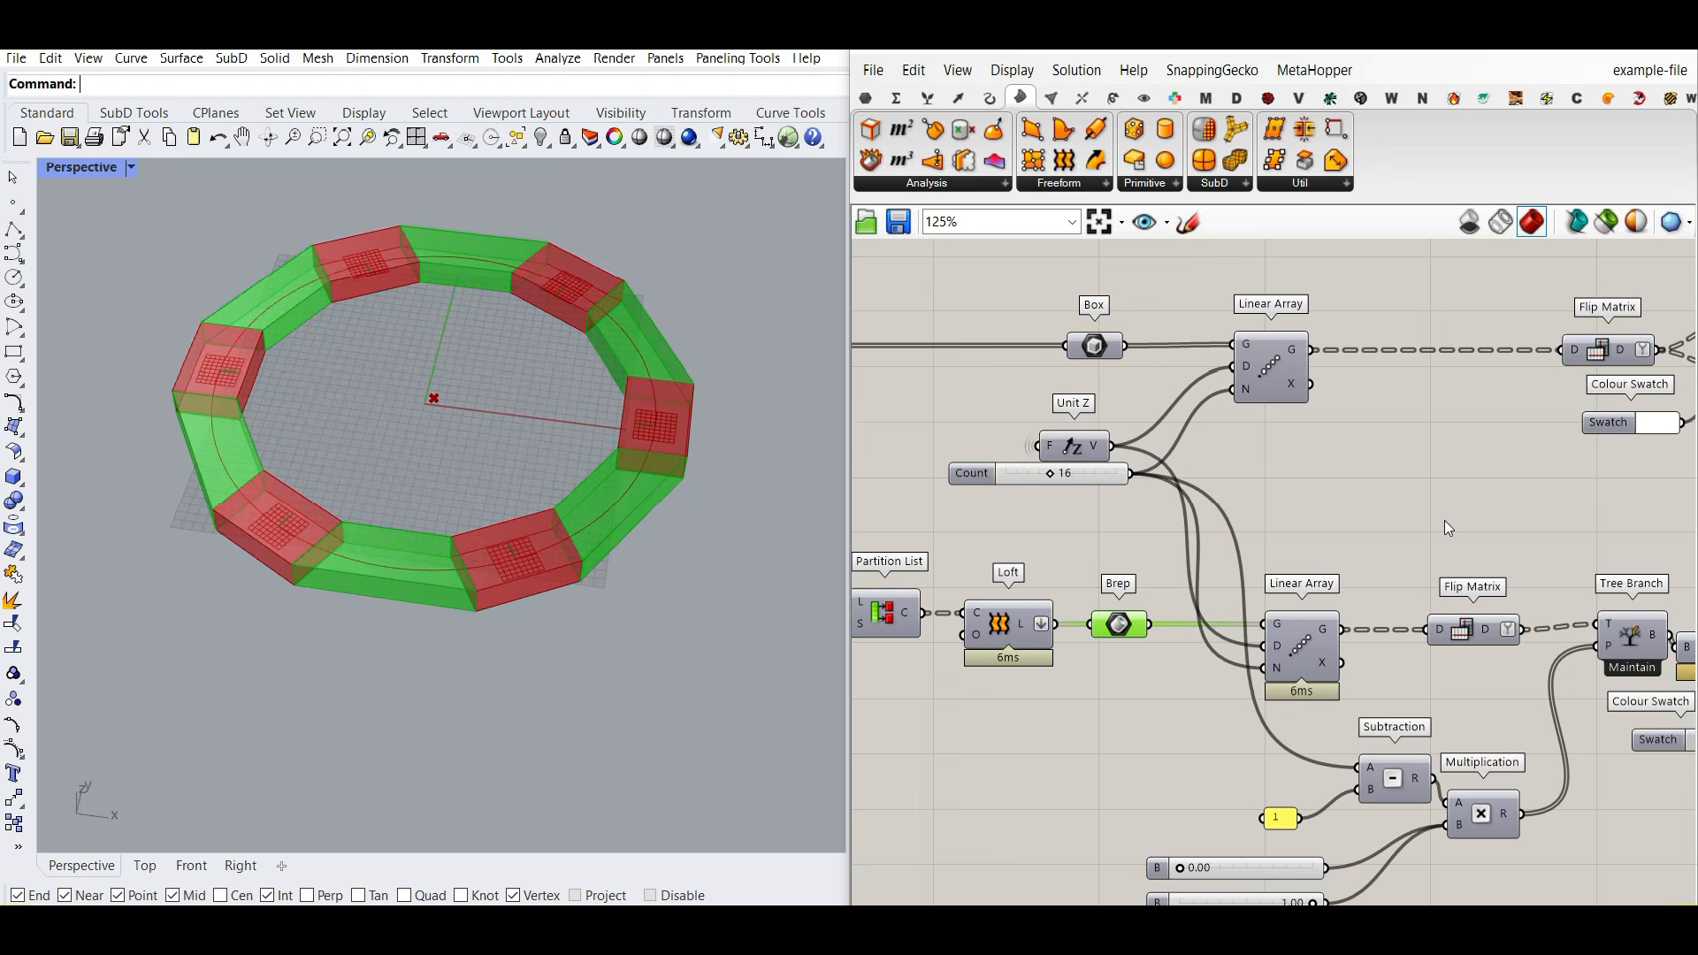
Step: Look over the Linear Array branch and turn off the preview of the lofted Brep parameter
scroll(1203, 502, "up", 5)
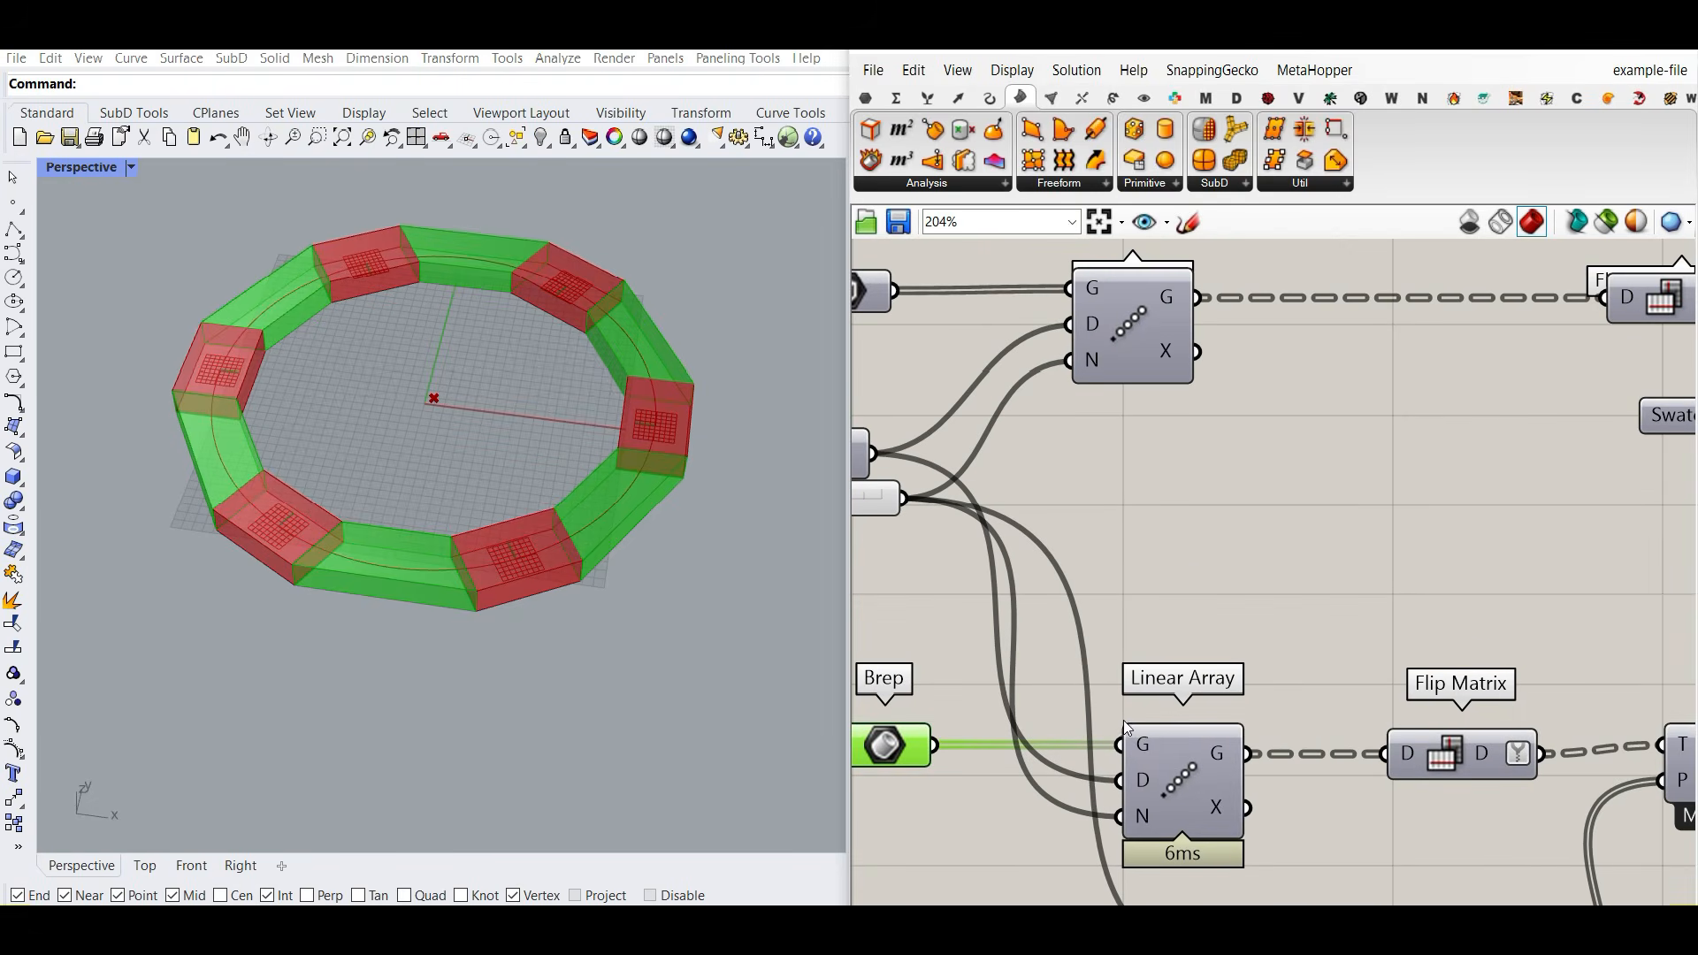
scroll(1317, 505, "down", 5)
right_click_drag(1412, 537, 1261, 430)
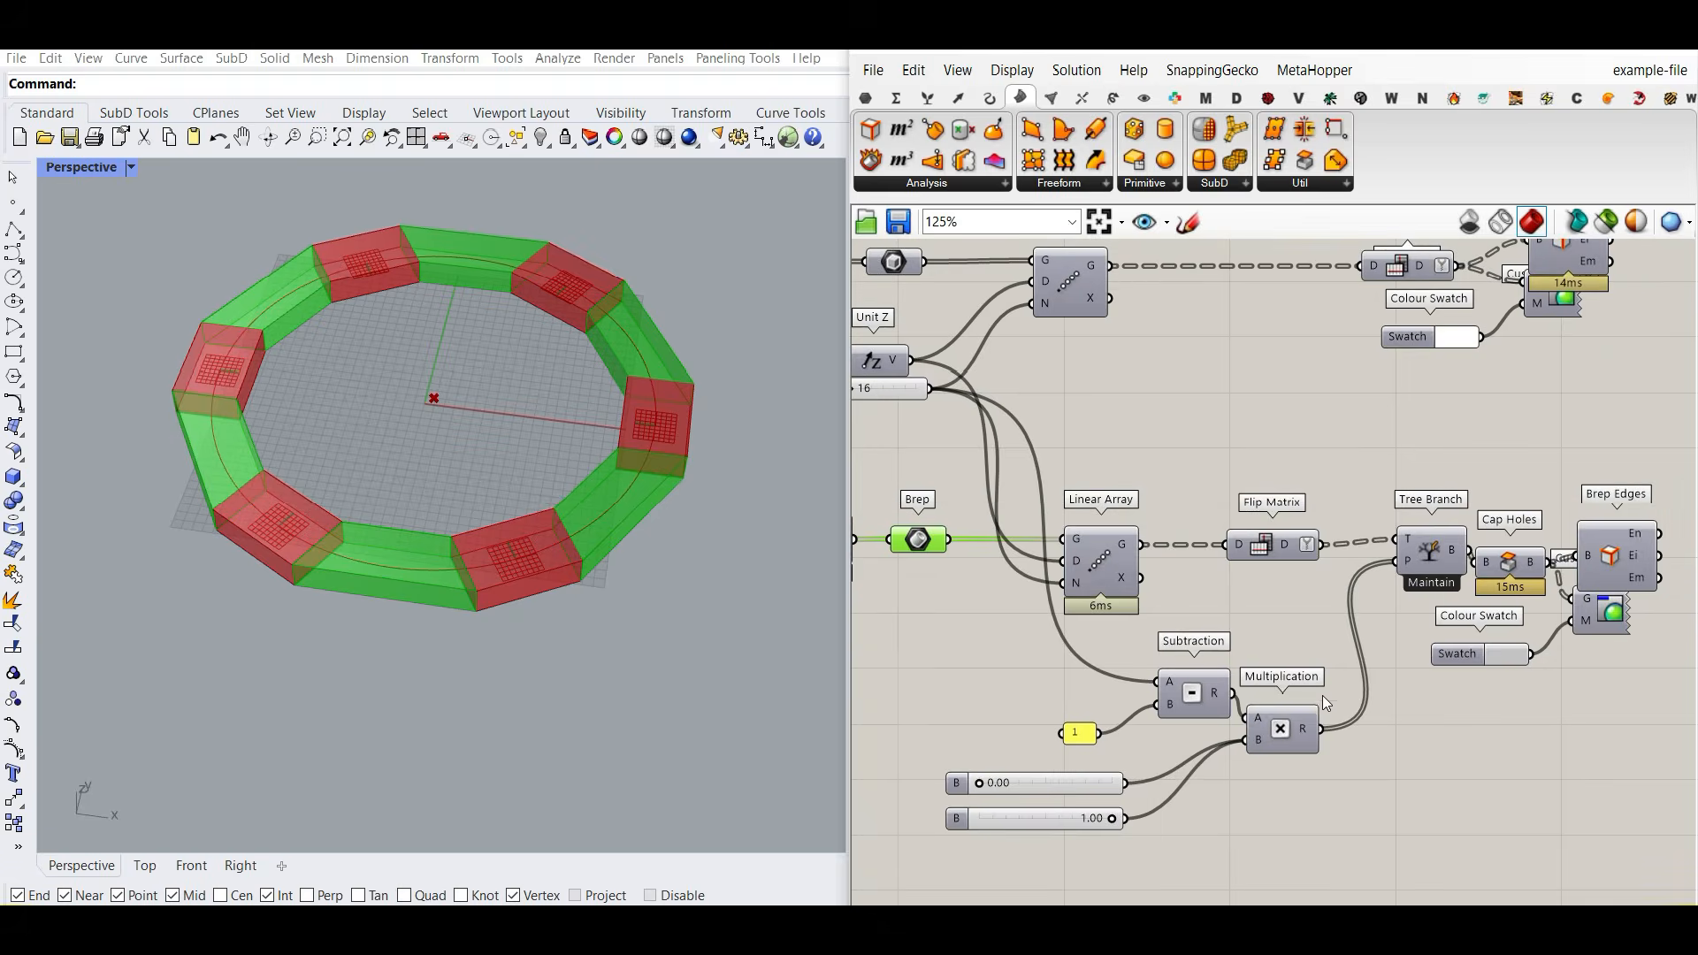
scroll(1415, 632, "down", 7)
left_click_drag(1446, 625, 1301, 371)
right_click(1245, 335)
left_click(1302, 375)
left_click(1279, 347)
scroll(1123, 461, "up", 5)
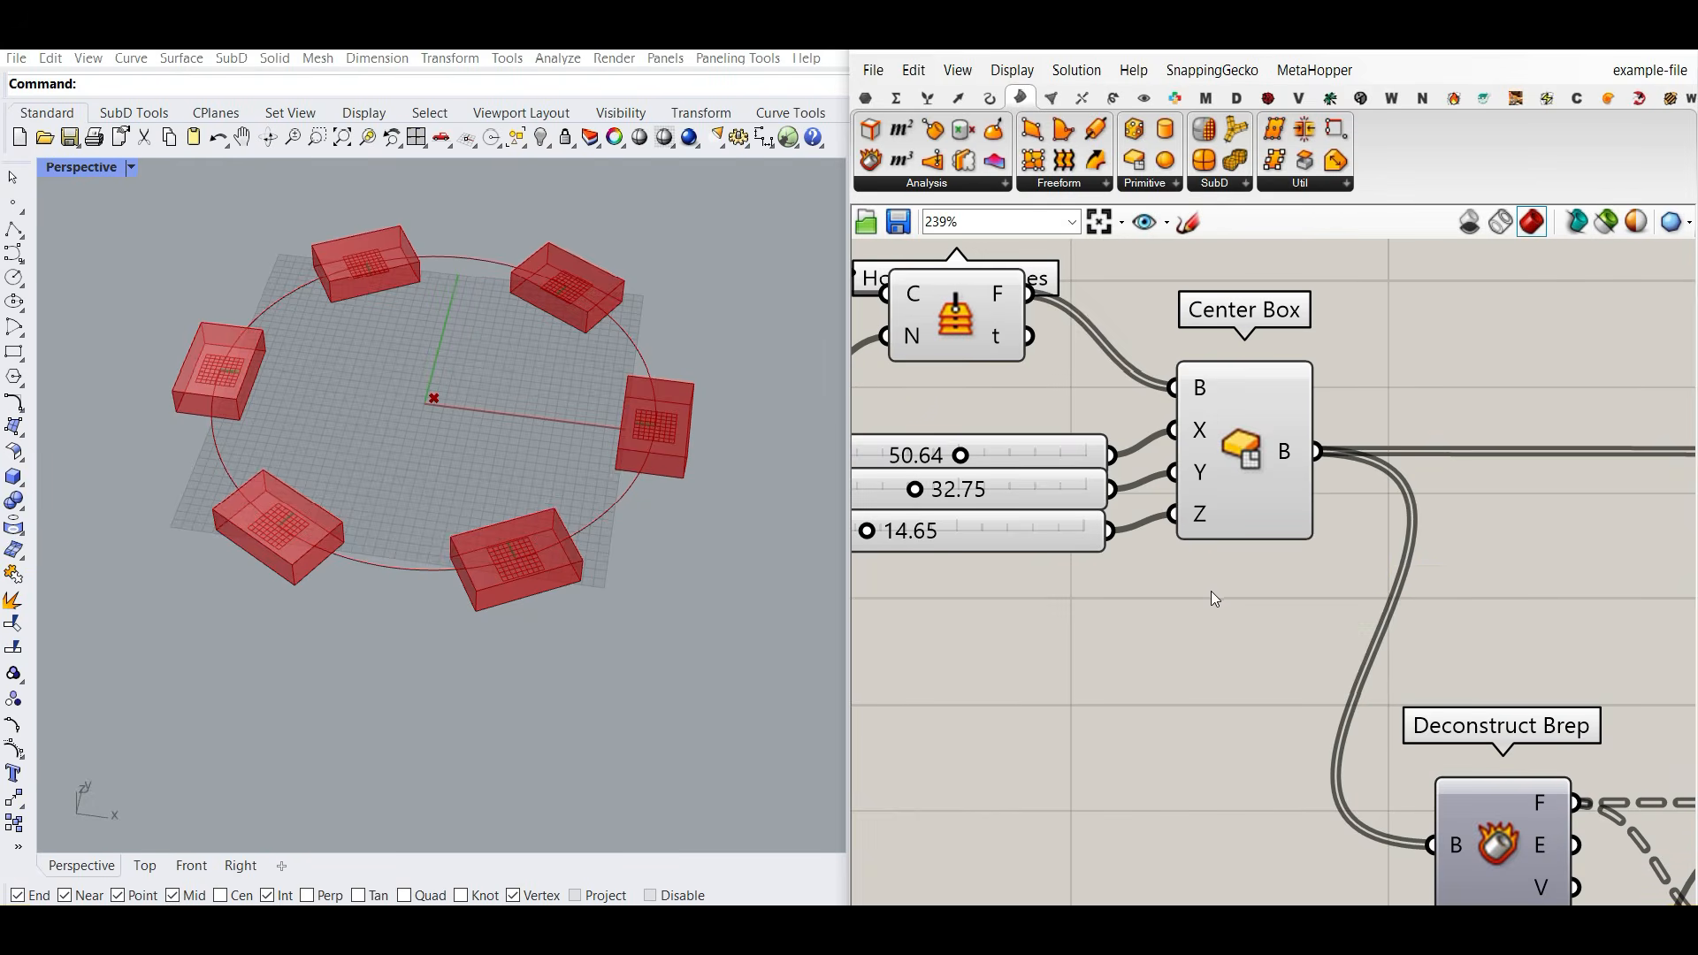
Step: Select the Center Box component and examine its highlighted boxes around the circle
left_click(1241, 456)
right_click_drag(520, 515, 522, 455)
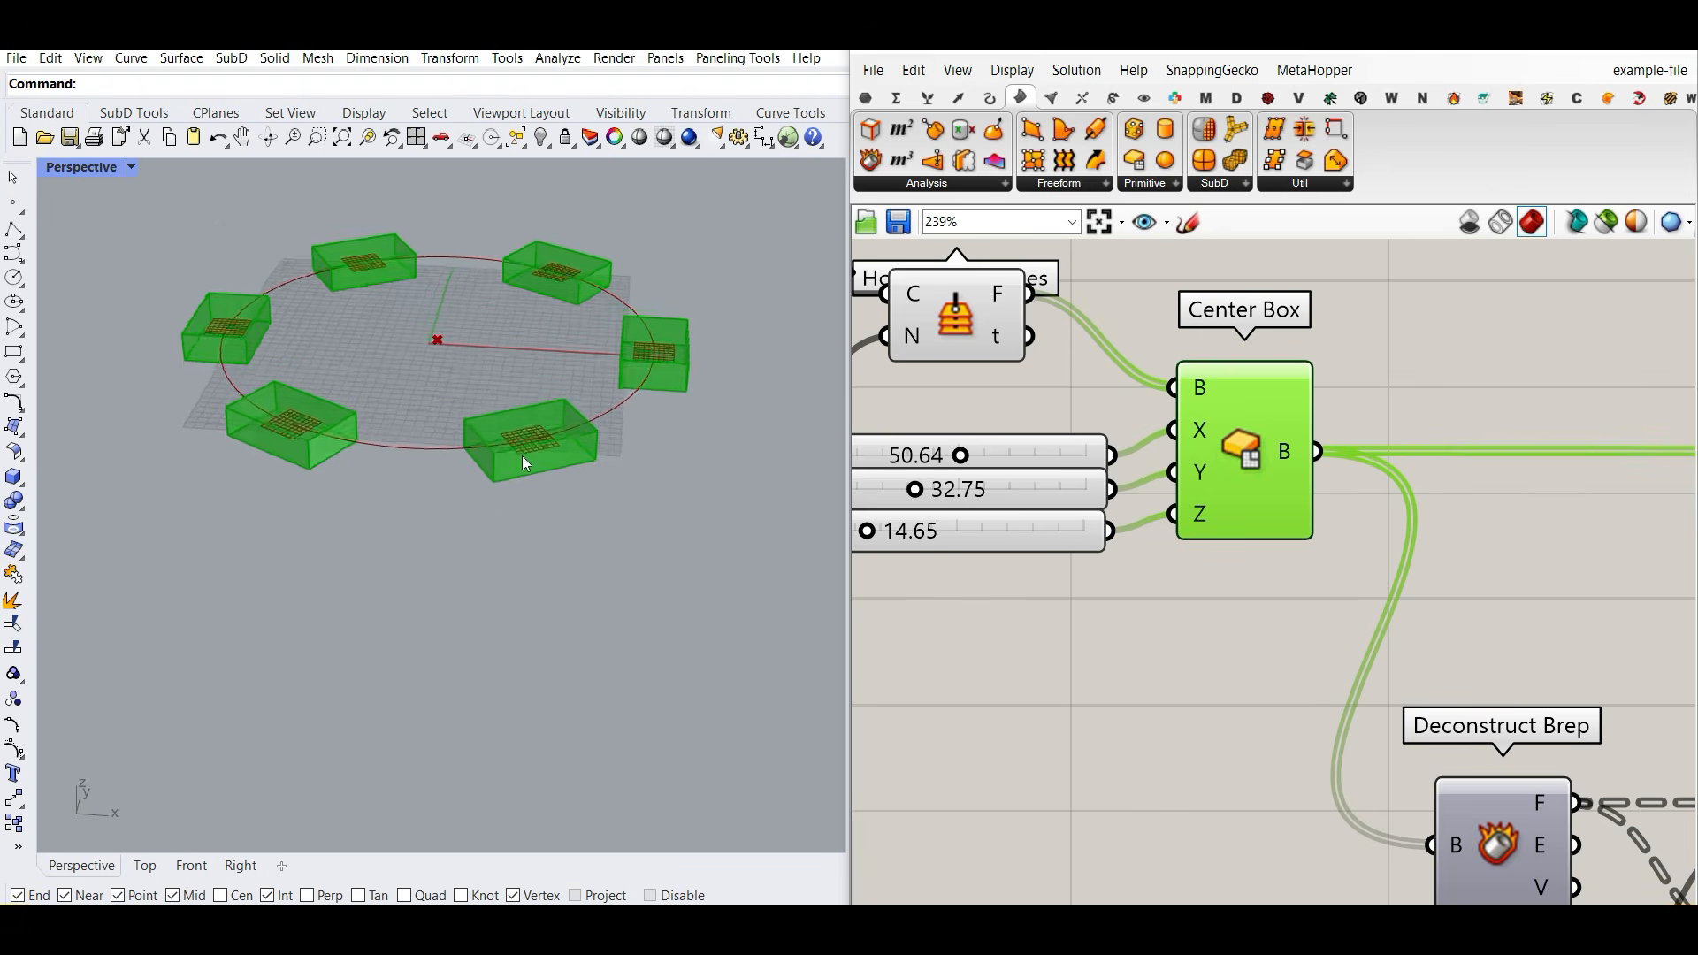
scroll(531, 478, "up", 4)
scroll(534, 496, "down", 2)
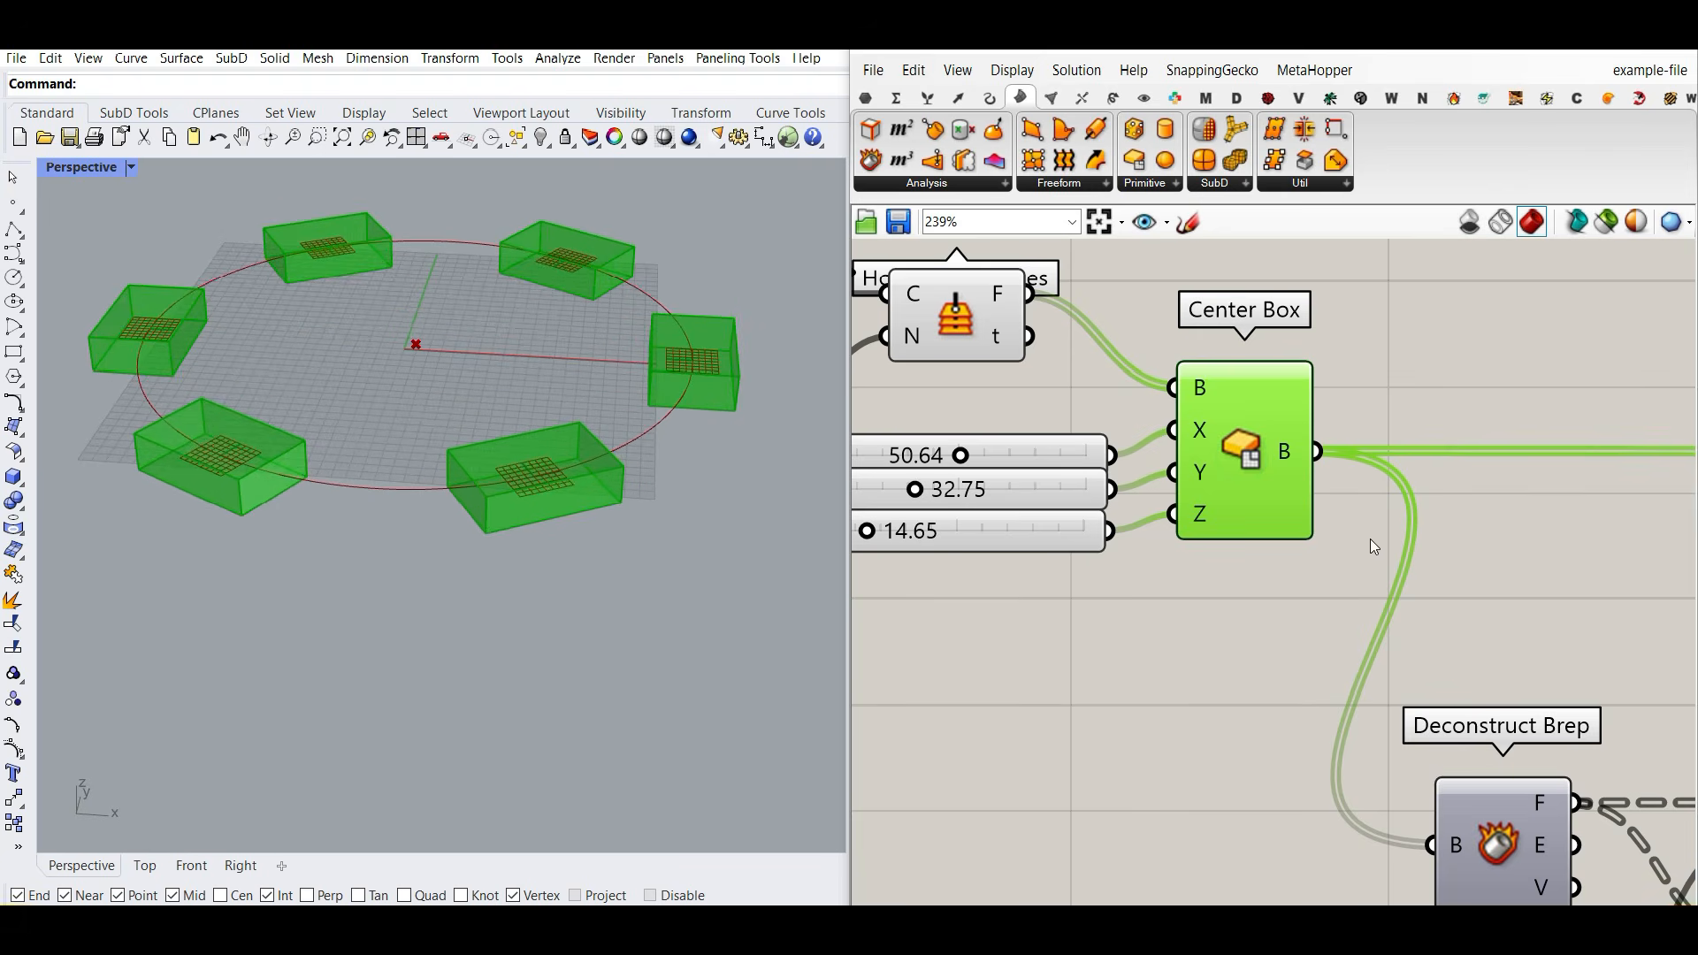
right_click_drag(612, 616, 358, 511)
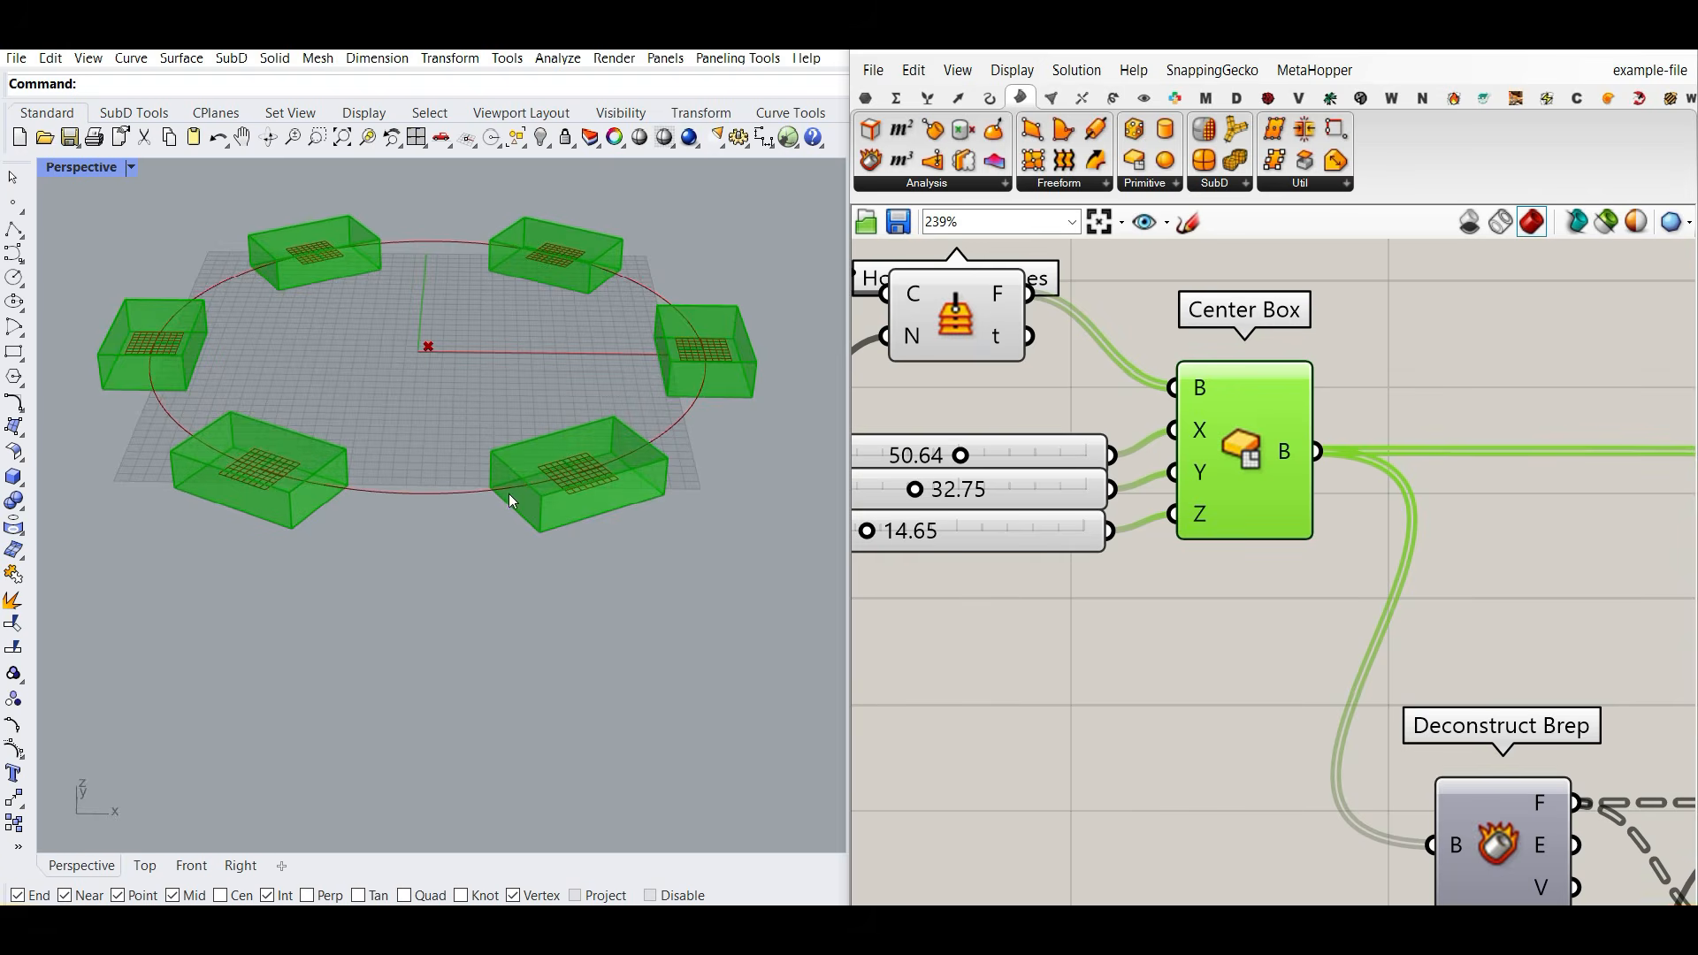
Step: Turn on the preview of the Deconstruct Brep component fed by the Center Box
right_click_drag(1389, 655, 1097, 423)
scroll(1101, 429, "down", 3)
scroll(1141, 504, "up", 4)
right_click_drag(1145, 498, 1090, 504)
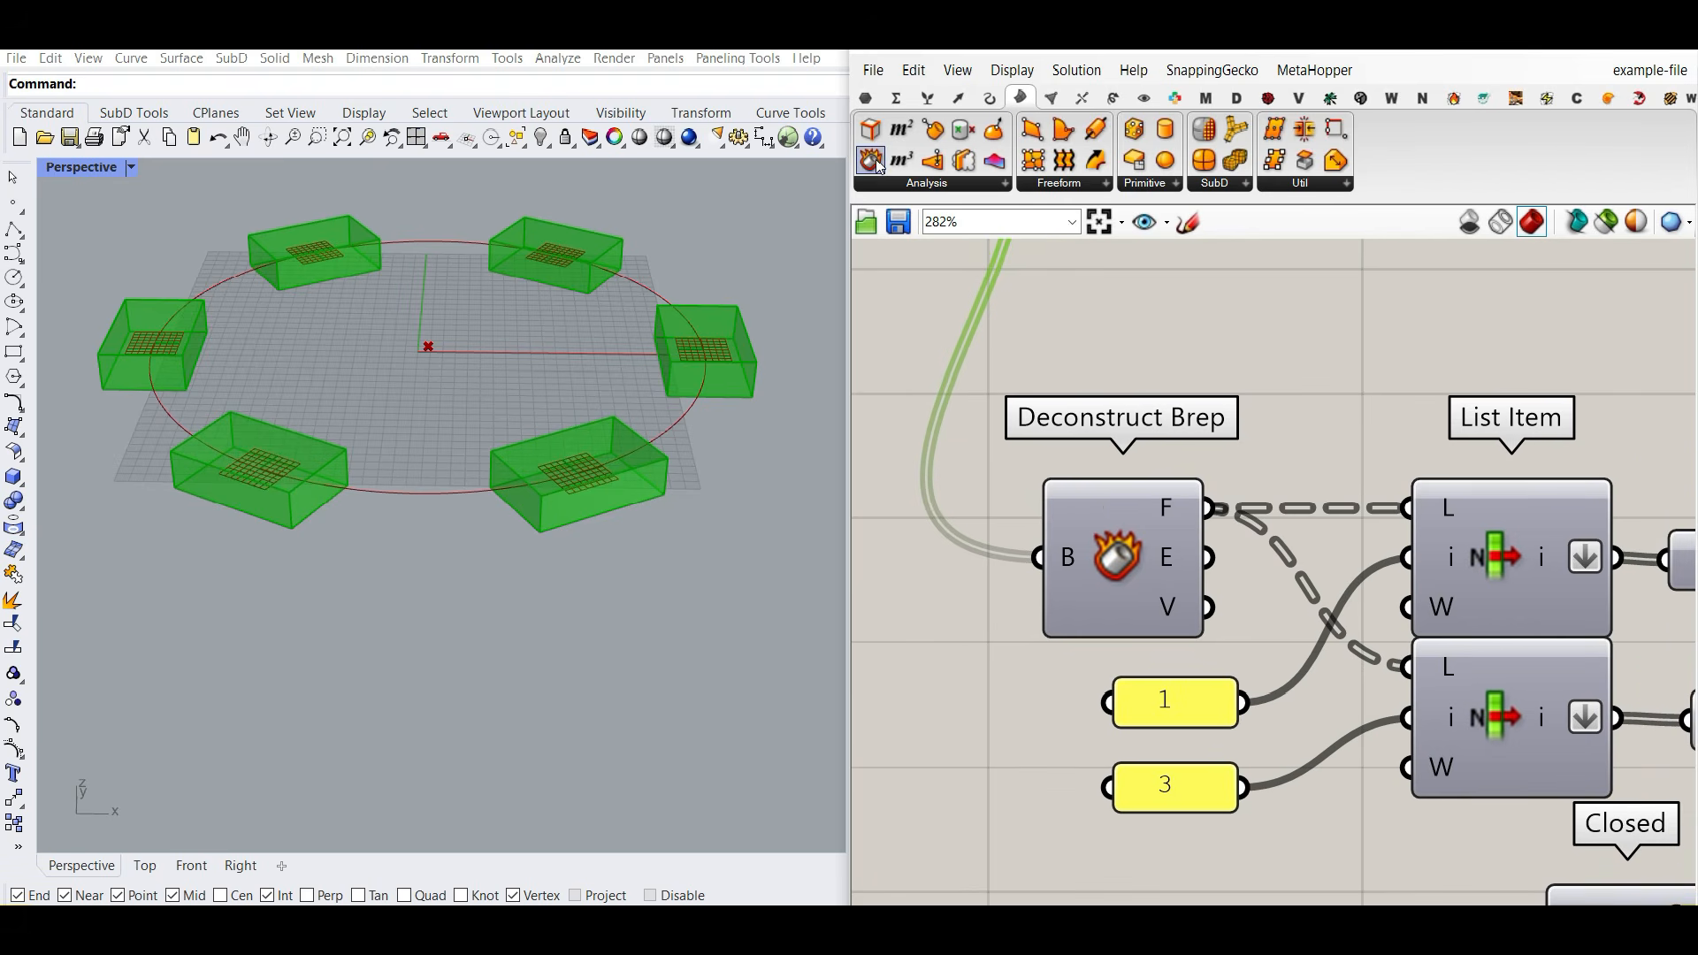
right_click(1116, 539)
left_click(1181, 584)
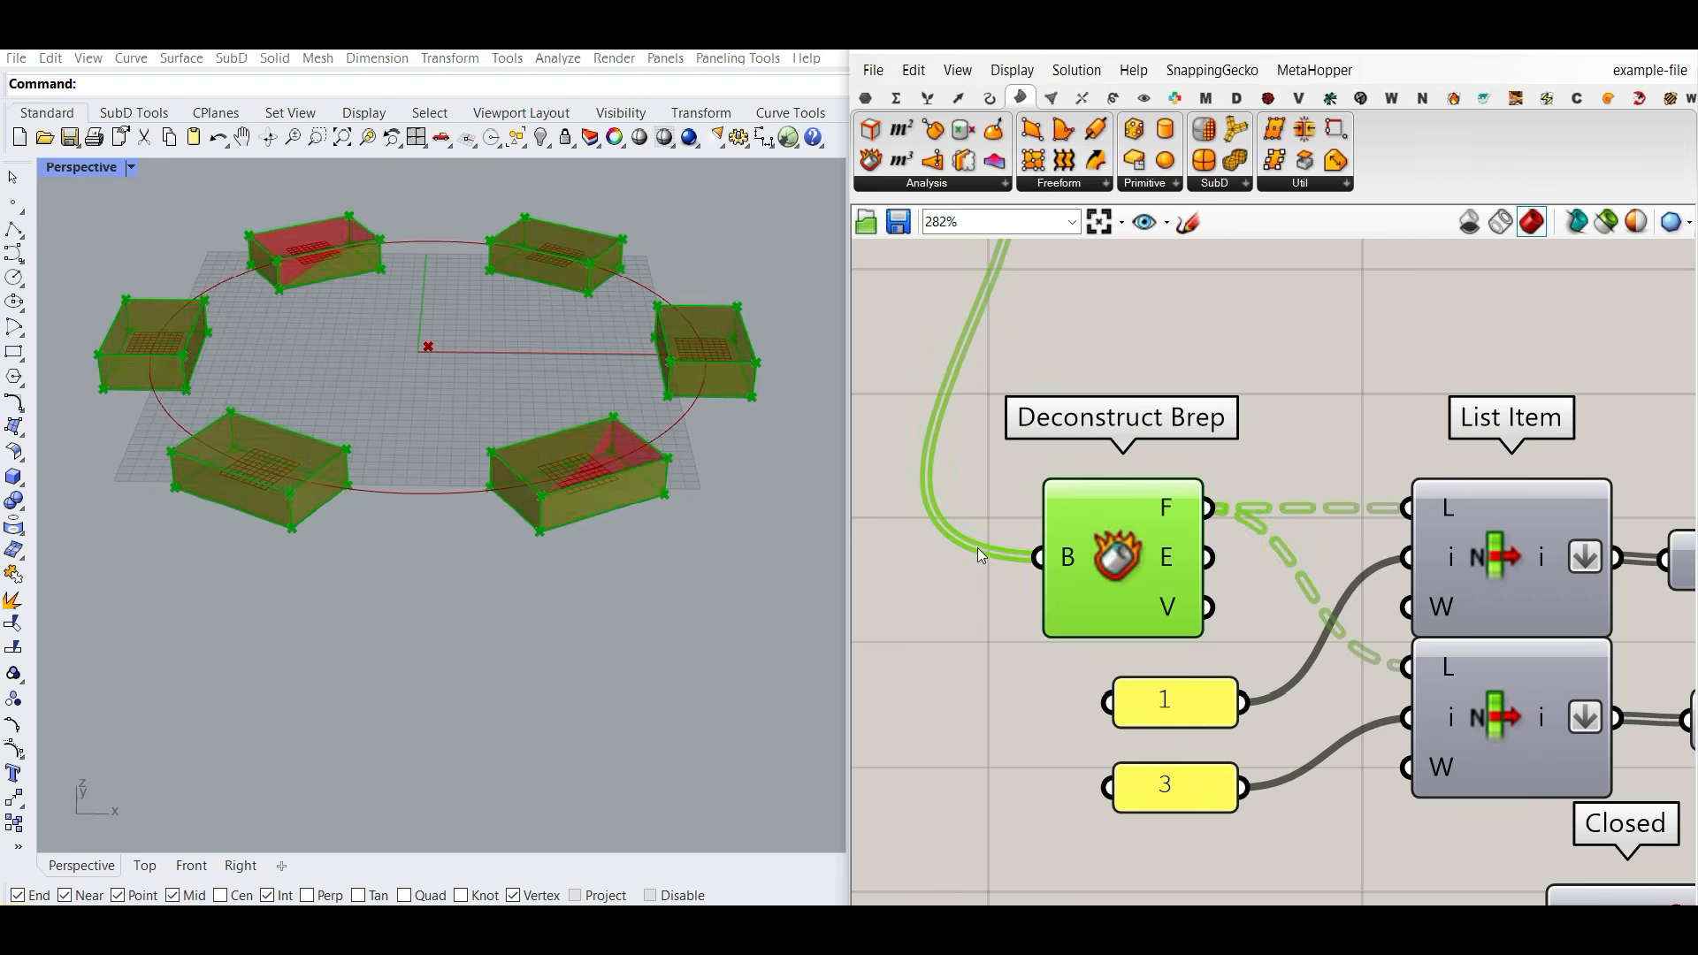
left_click(1207, 358)
mouse_move(1182, 516)
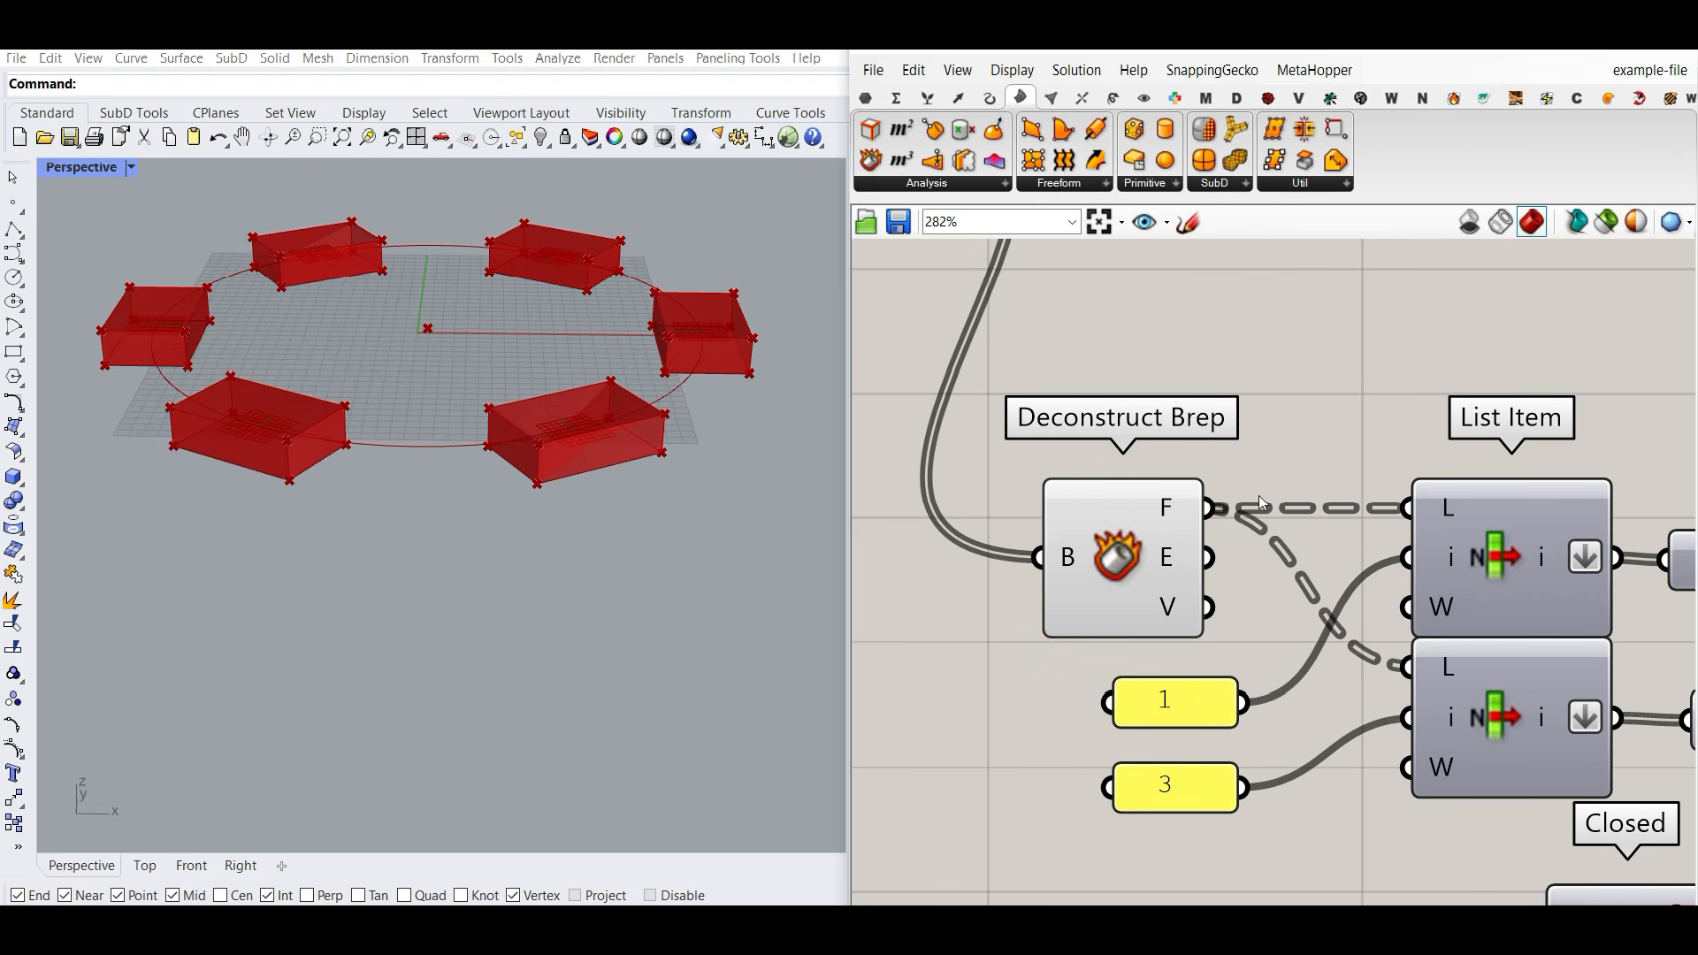
Step: Add a List Item component above Deconstruct Brep and connect the faces output to its list input
left_click(928, 97)
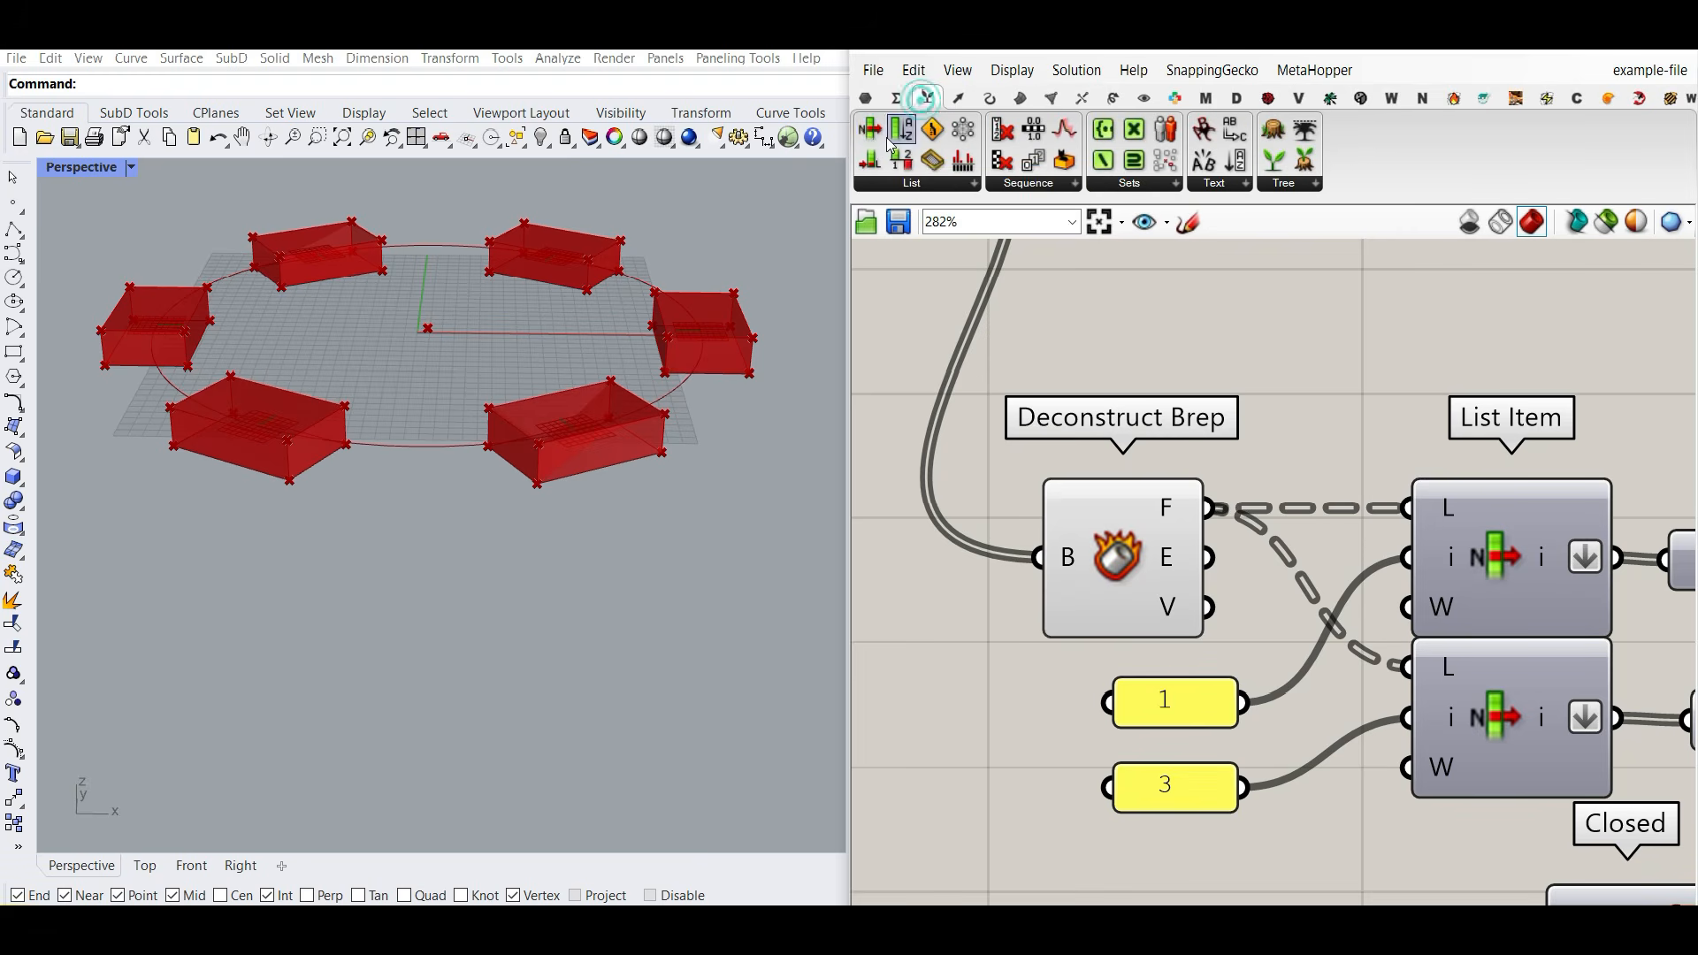
left_click_drag(871, 146, 1337, 350)
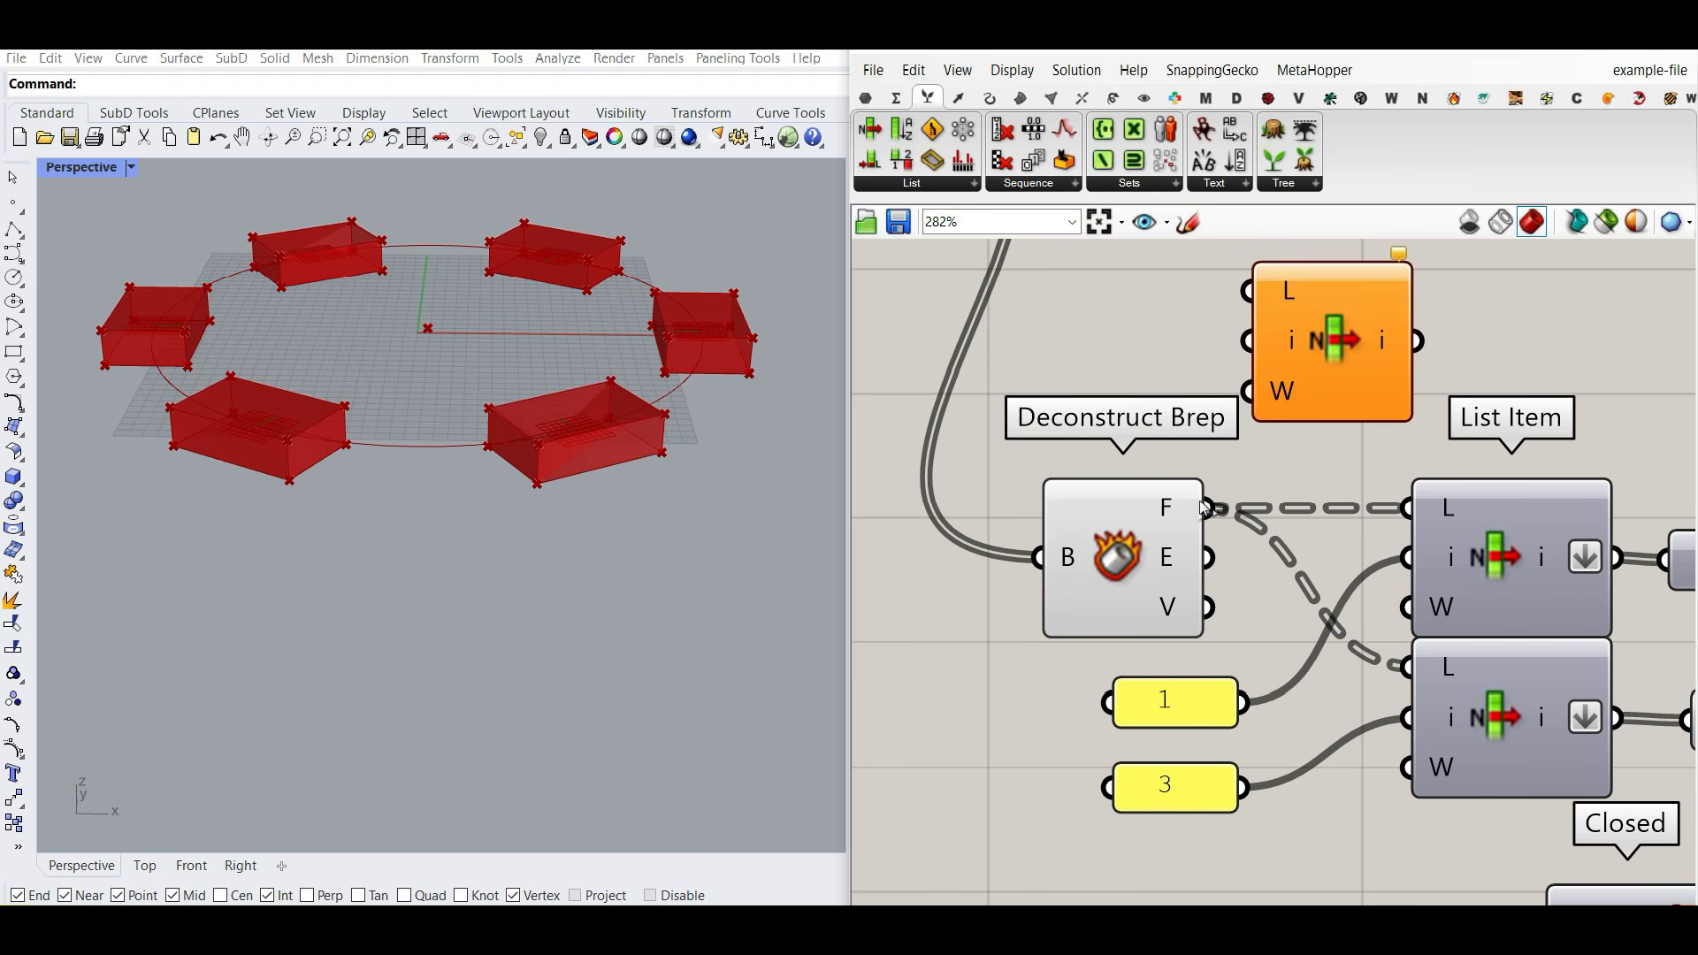
left_click_drag(1204, 507, 1247, 291)
left_click_drag(1323, 341, 1366, 352)
left_click(1097, 359)
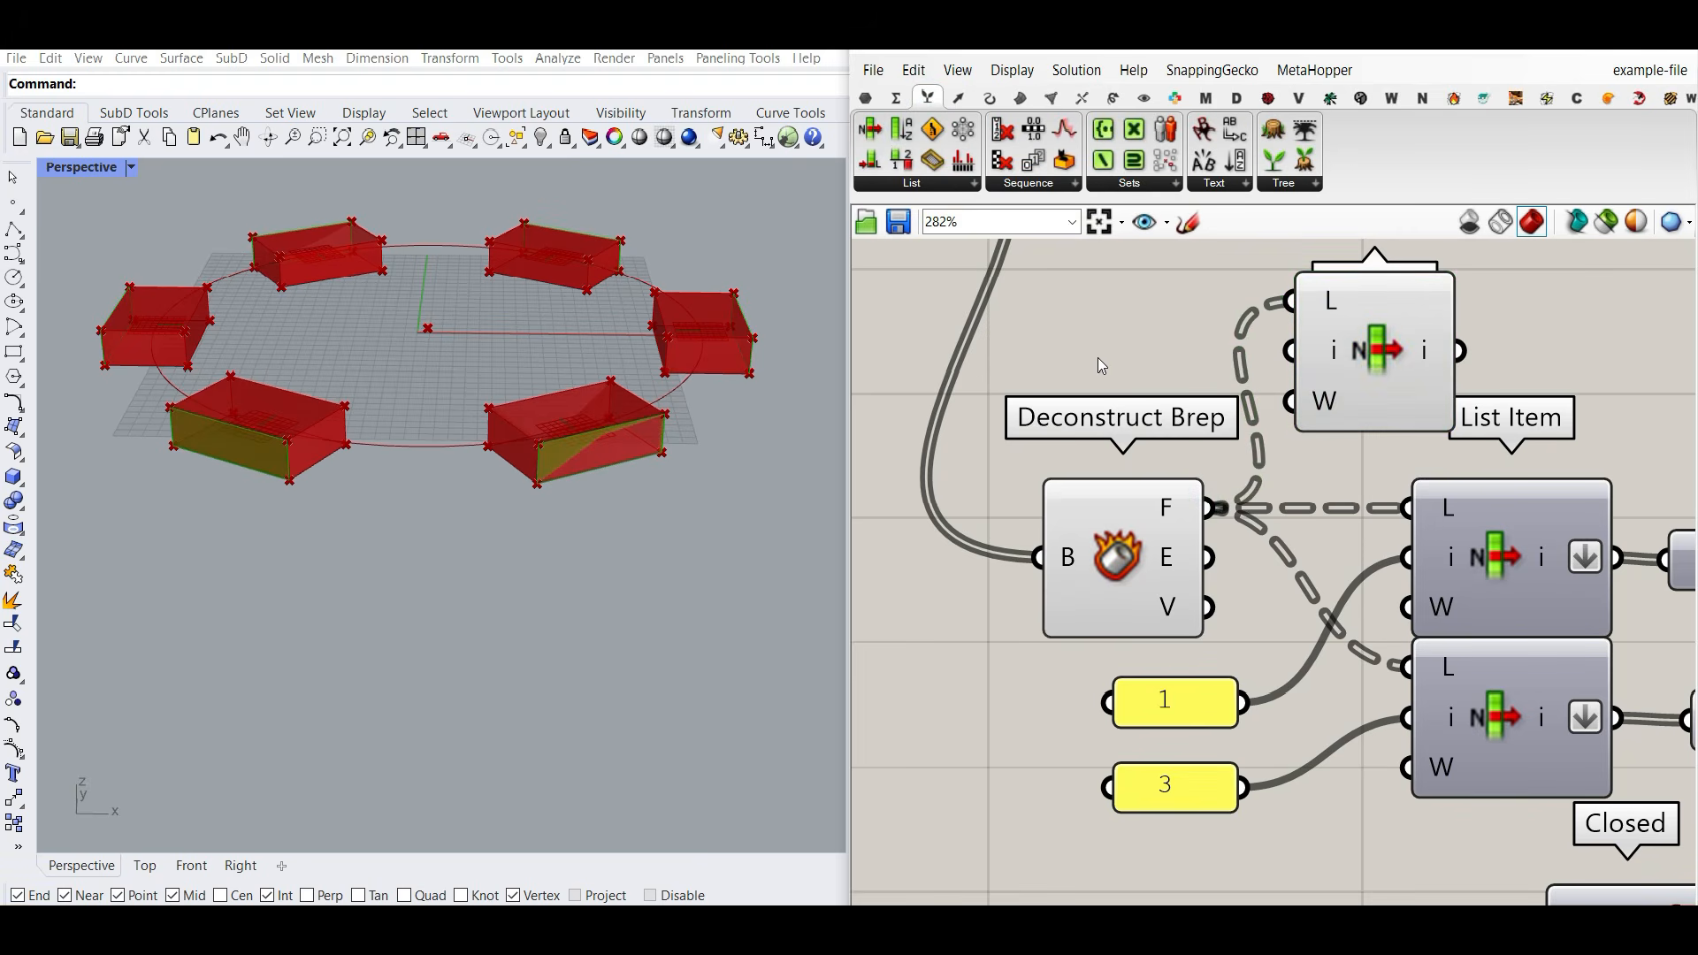
Step: Add a number slider from 0 to 5 and connect it to the new List Item's index input
double_click(1096, 357)
type("0..5")
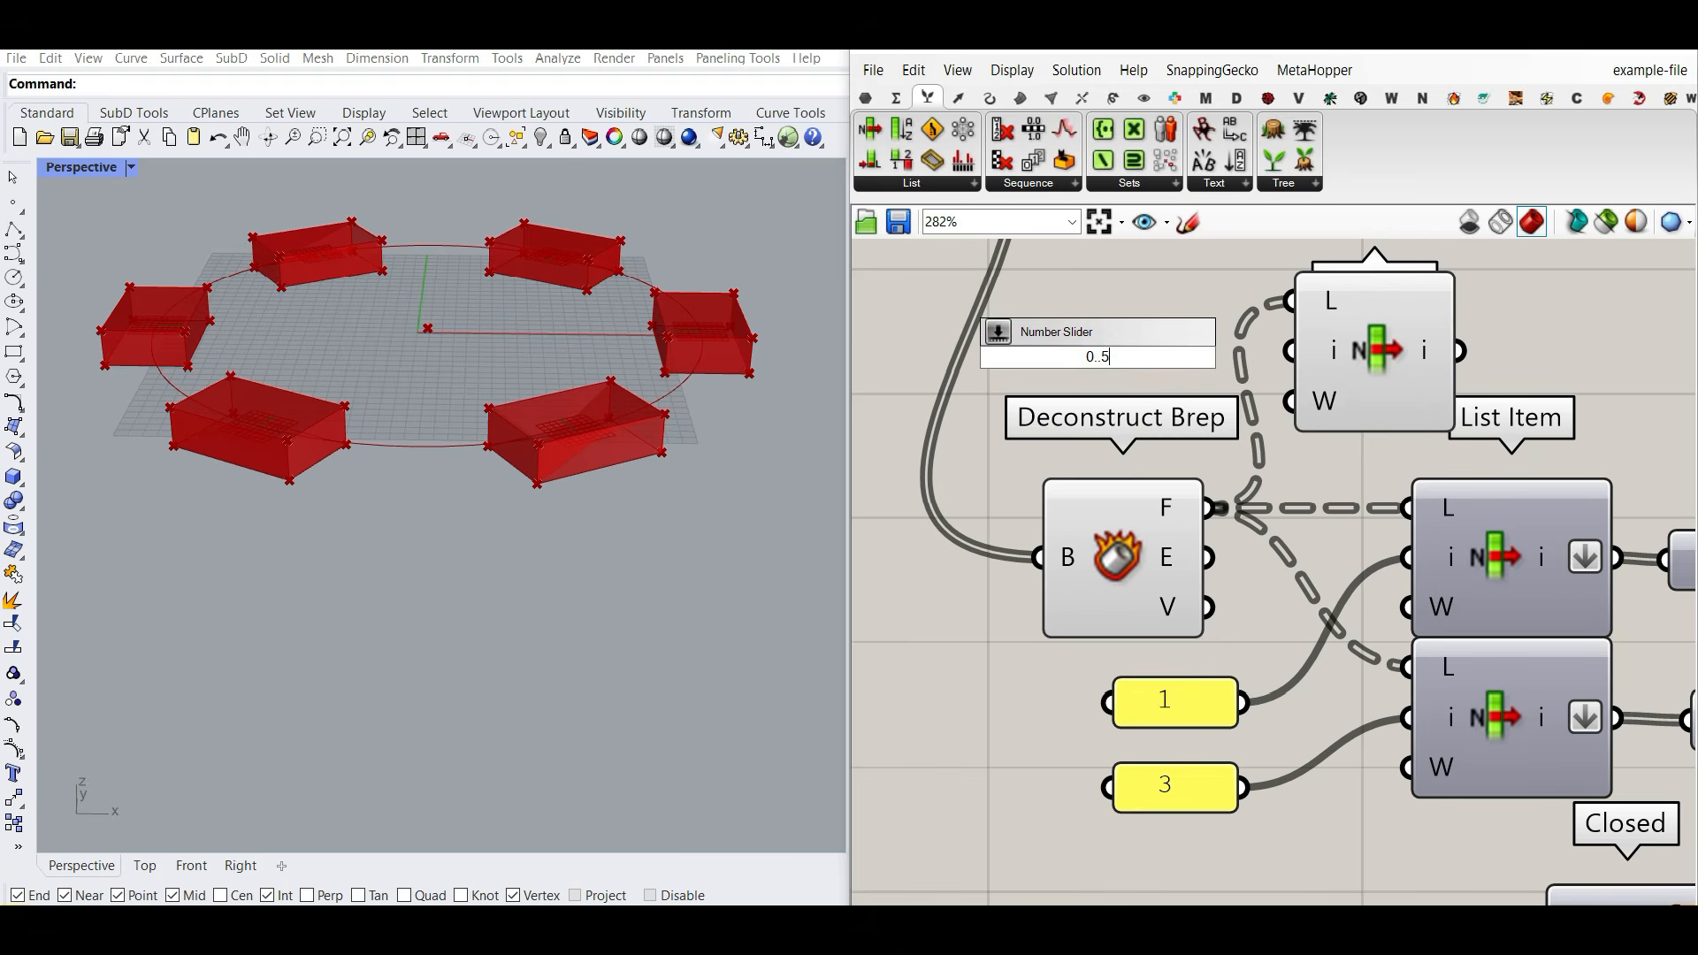
key("Return")
mouse_move(1263, 361)
left_mouse_down()
mouse_move(1186, 361)
mouse_move(1288, 350)
left_mouse_up()
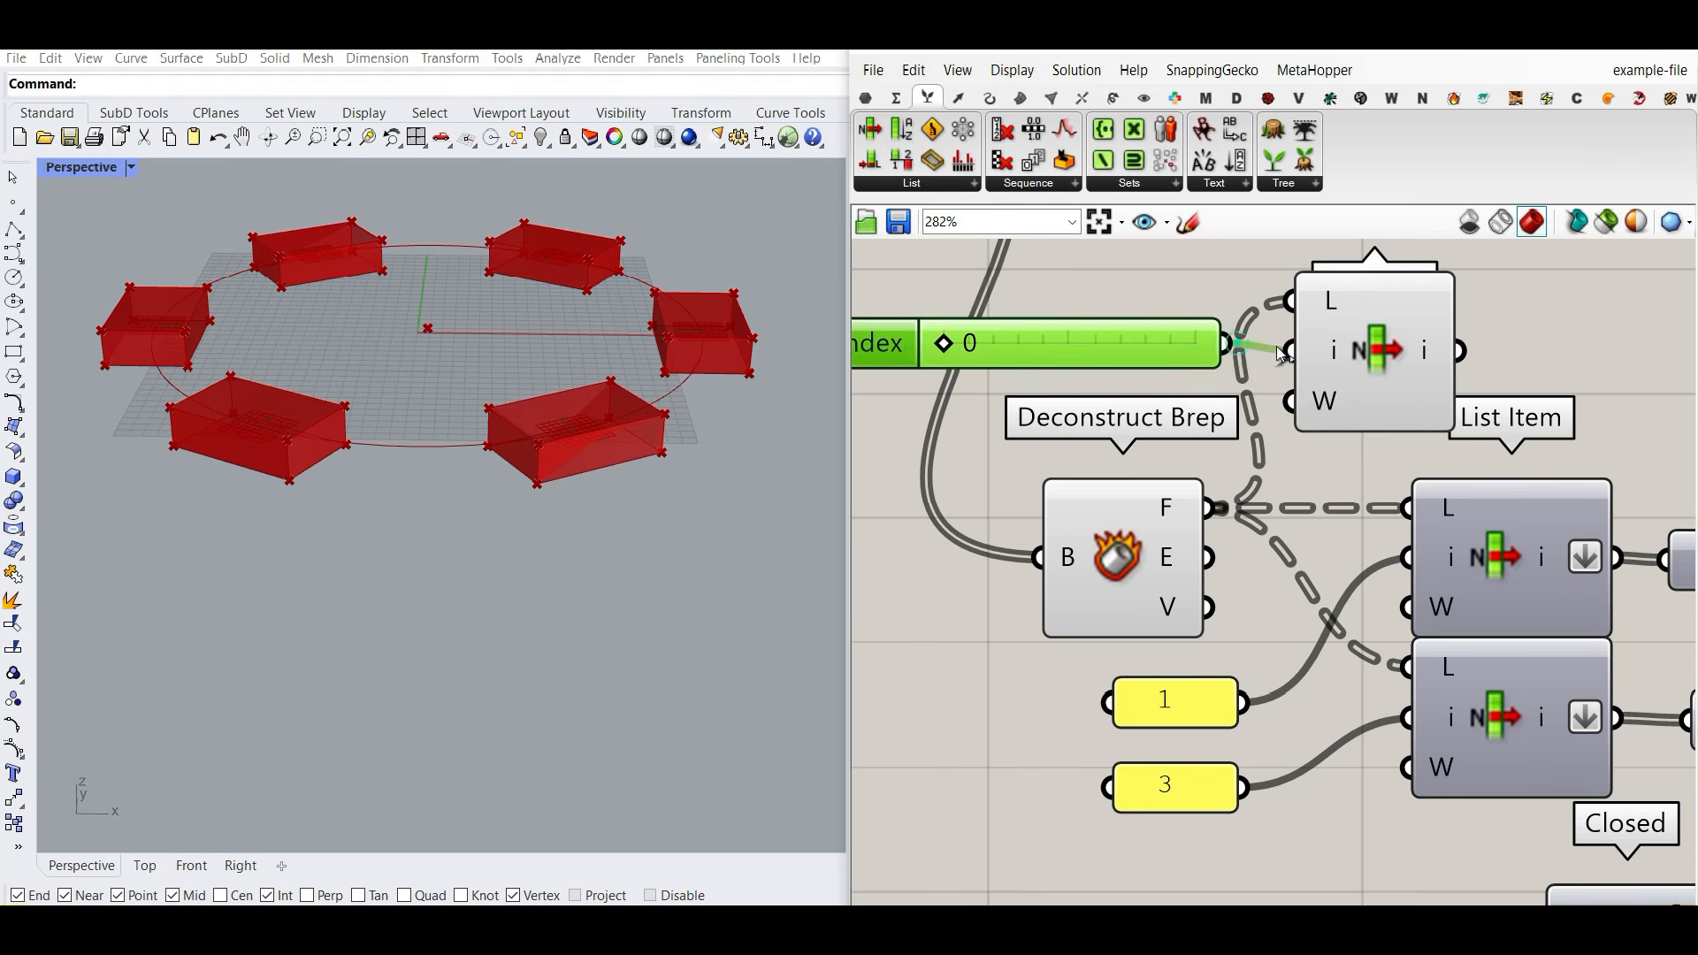
Step: Select the new List Item and set its index slider to 1 to highlight the matching box faces
left_click(1377, 342)
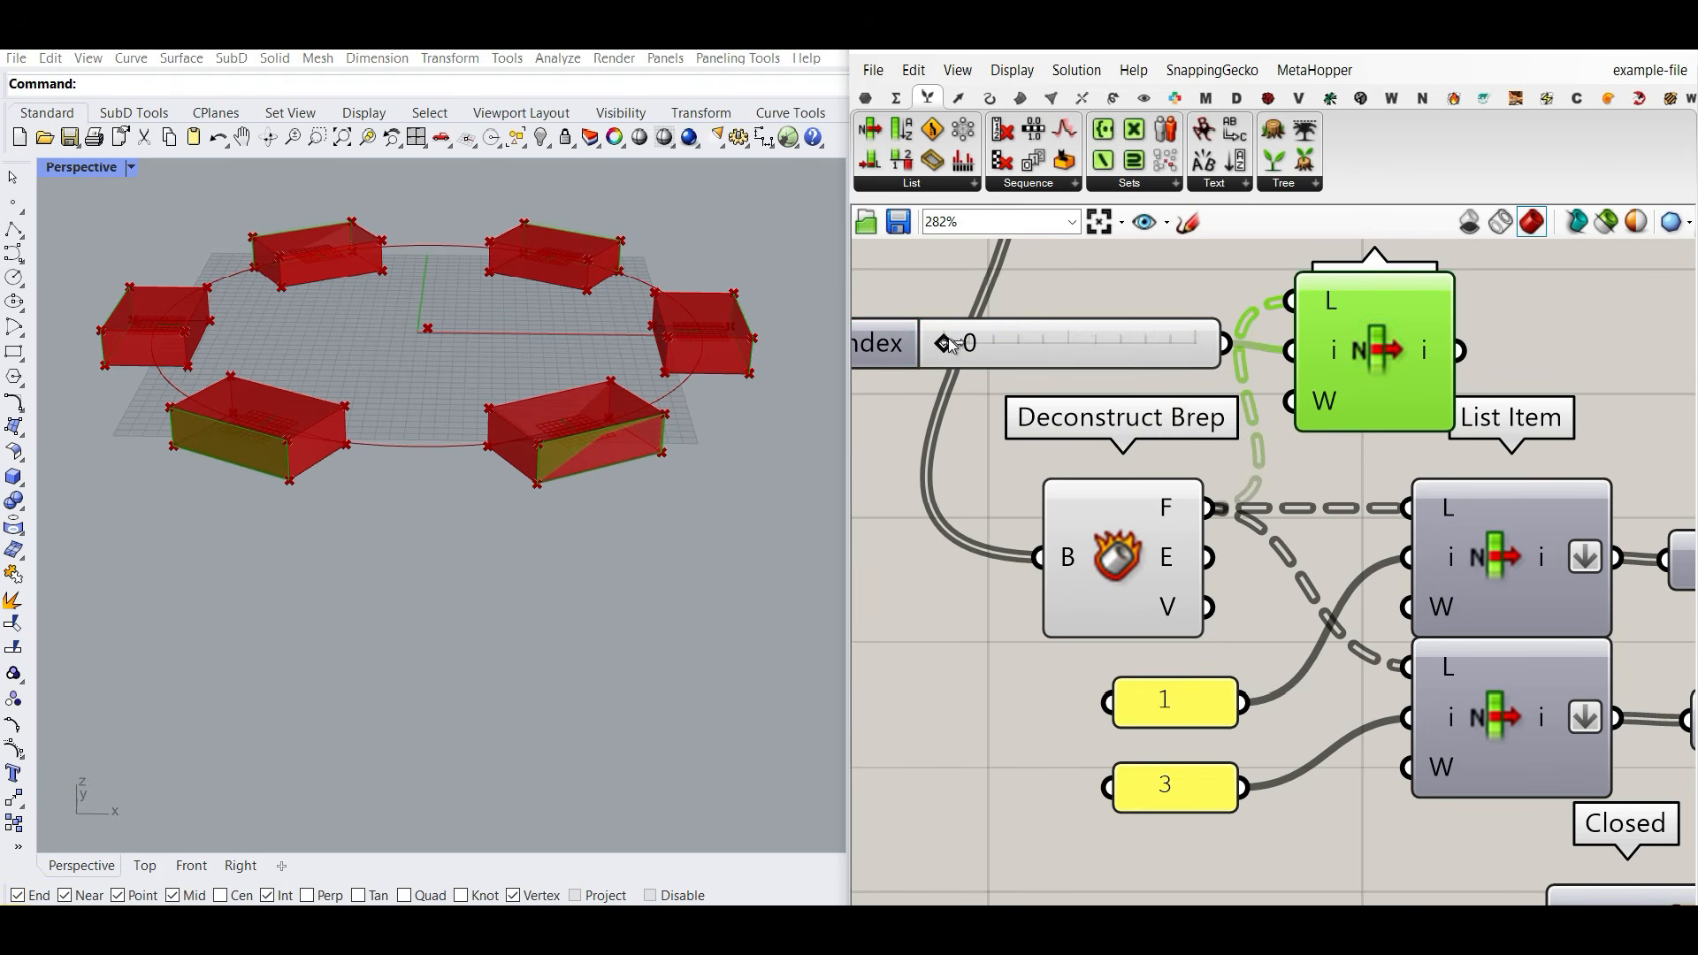
left_click_drag(973, 350, 1007, 355)
scroll(473, 529, "up", 5)
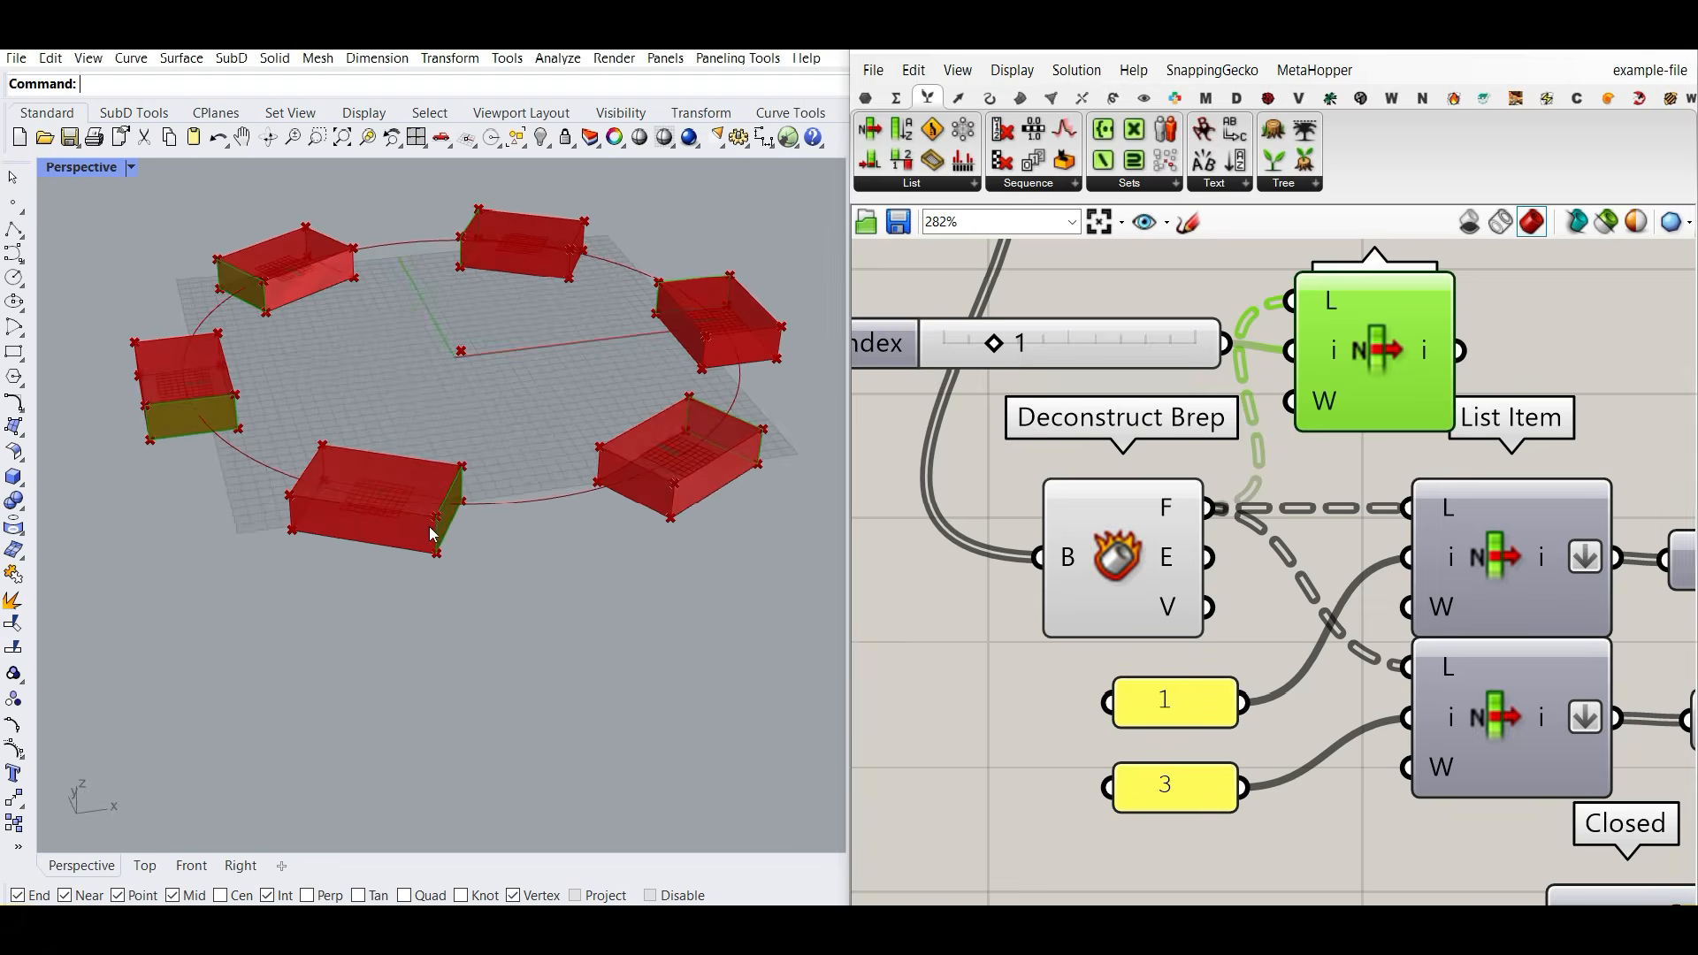
Step: Check the highlighted side faces in the model, and delete the temporary List Item and its index slider
scroll(429, 509, "down", 6)
right_click_drag(419, 509, 584, 538)
scroll(667, 511, "up", 5)
mouse_move(1001, 343)
left_mouse_down()
mouse_move(1099, 350)
mouse_move(987, 356)
left_mouse_up()
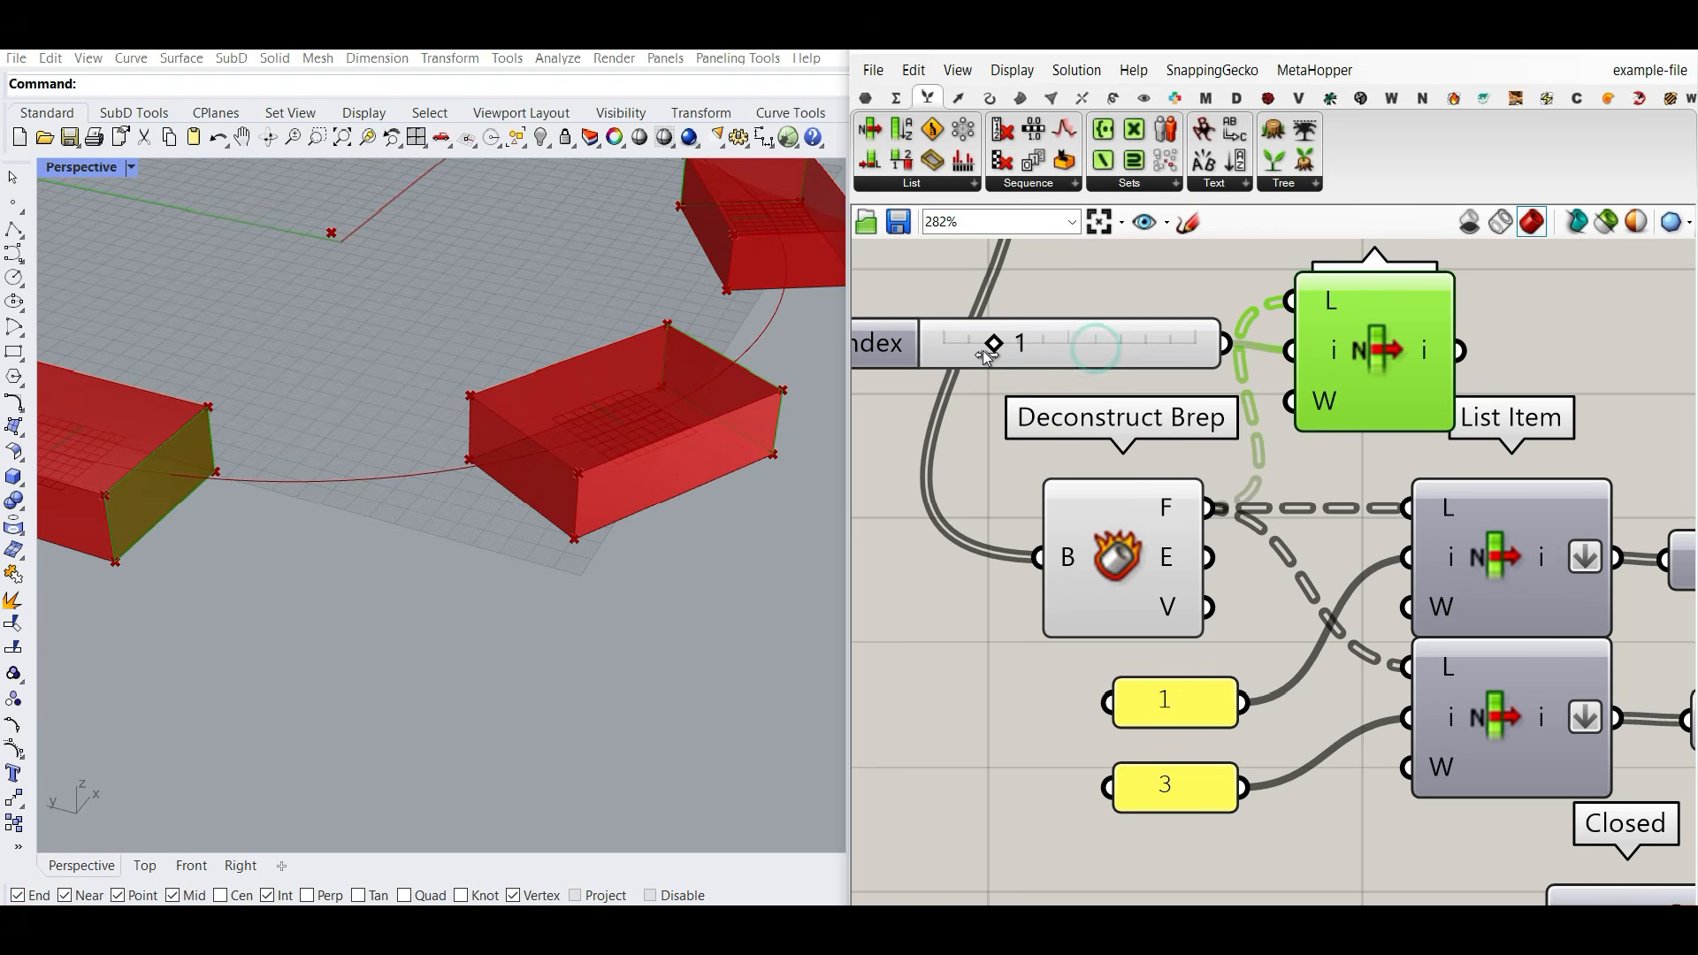
right_click_drag(385, 515, 584, 499)
left_click(1367, 356)
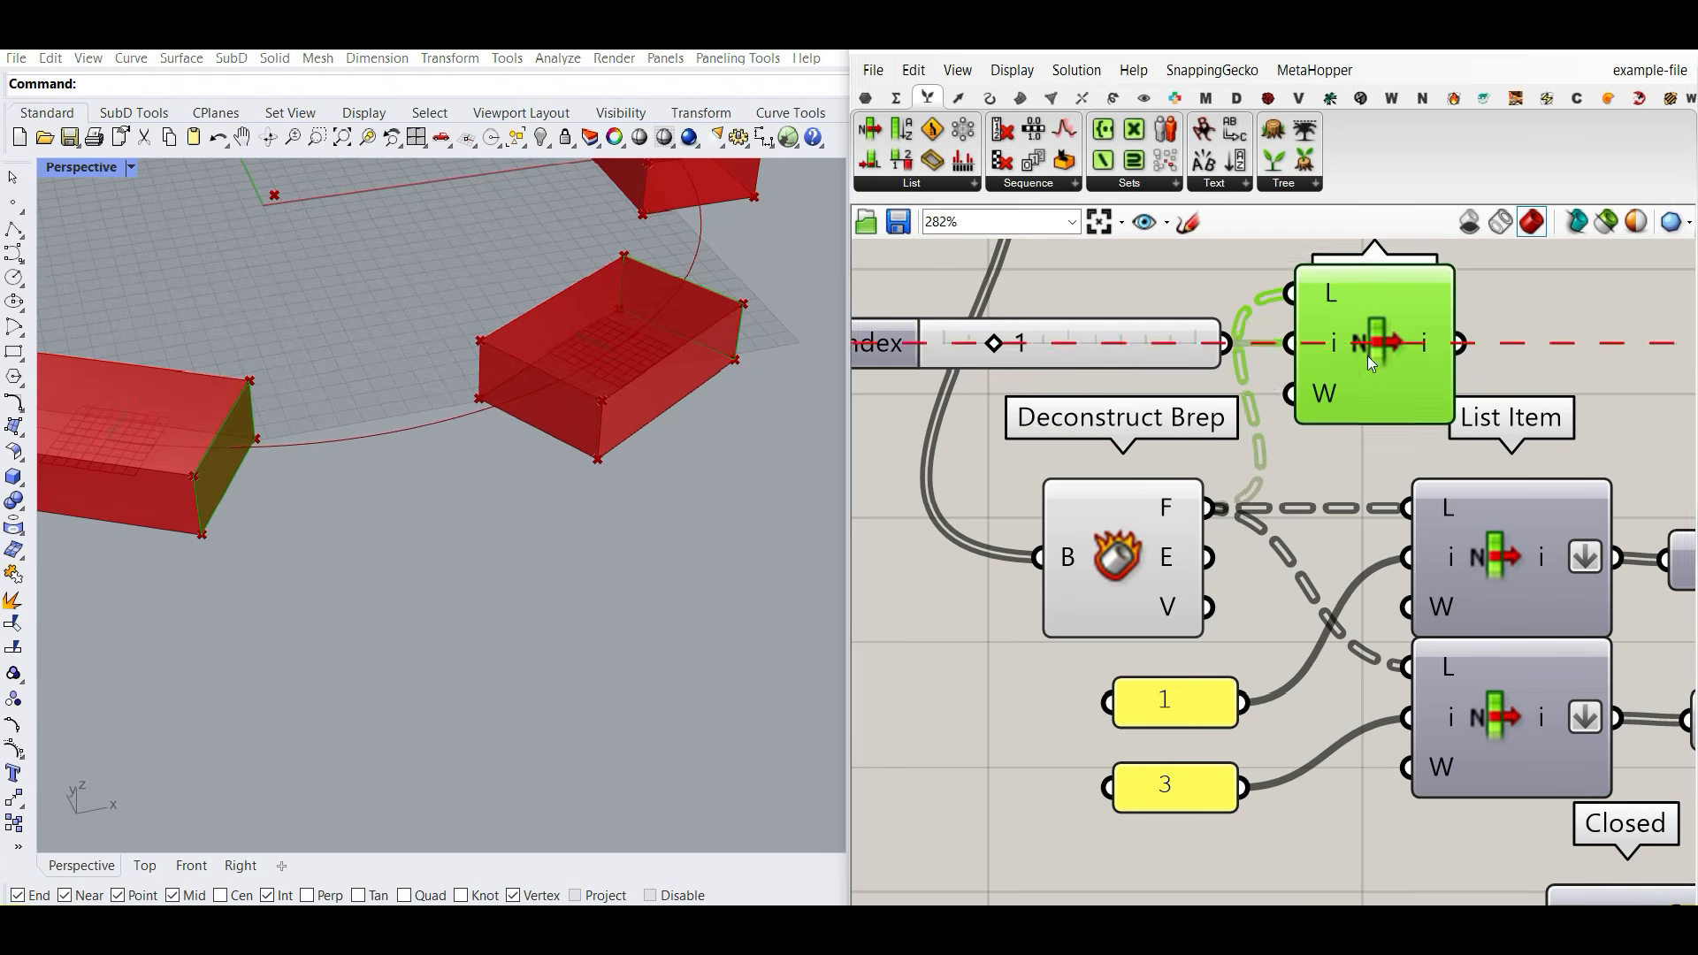
key("Delete")
left_click(1140, 347)
key("Delete")
Step: Turn on the preview of both Curve parameters following the two List Items
right_click_drag(1345, 650, 1213, 548)
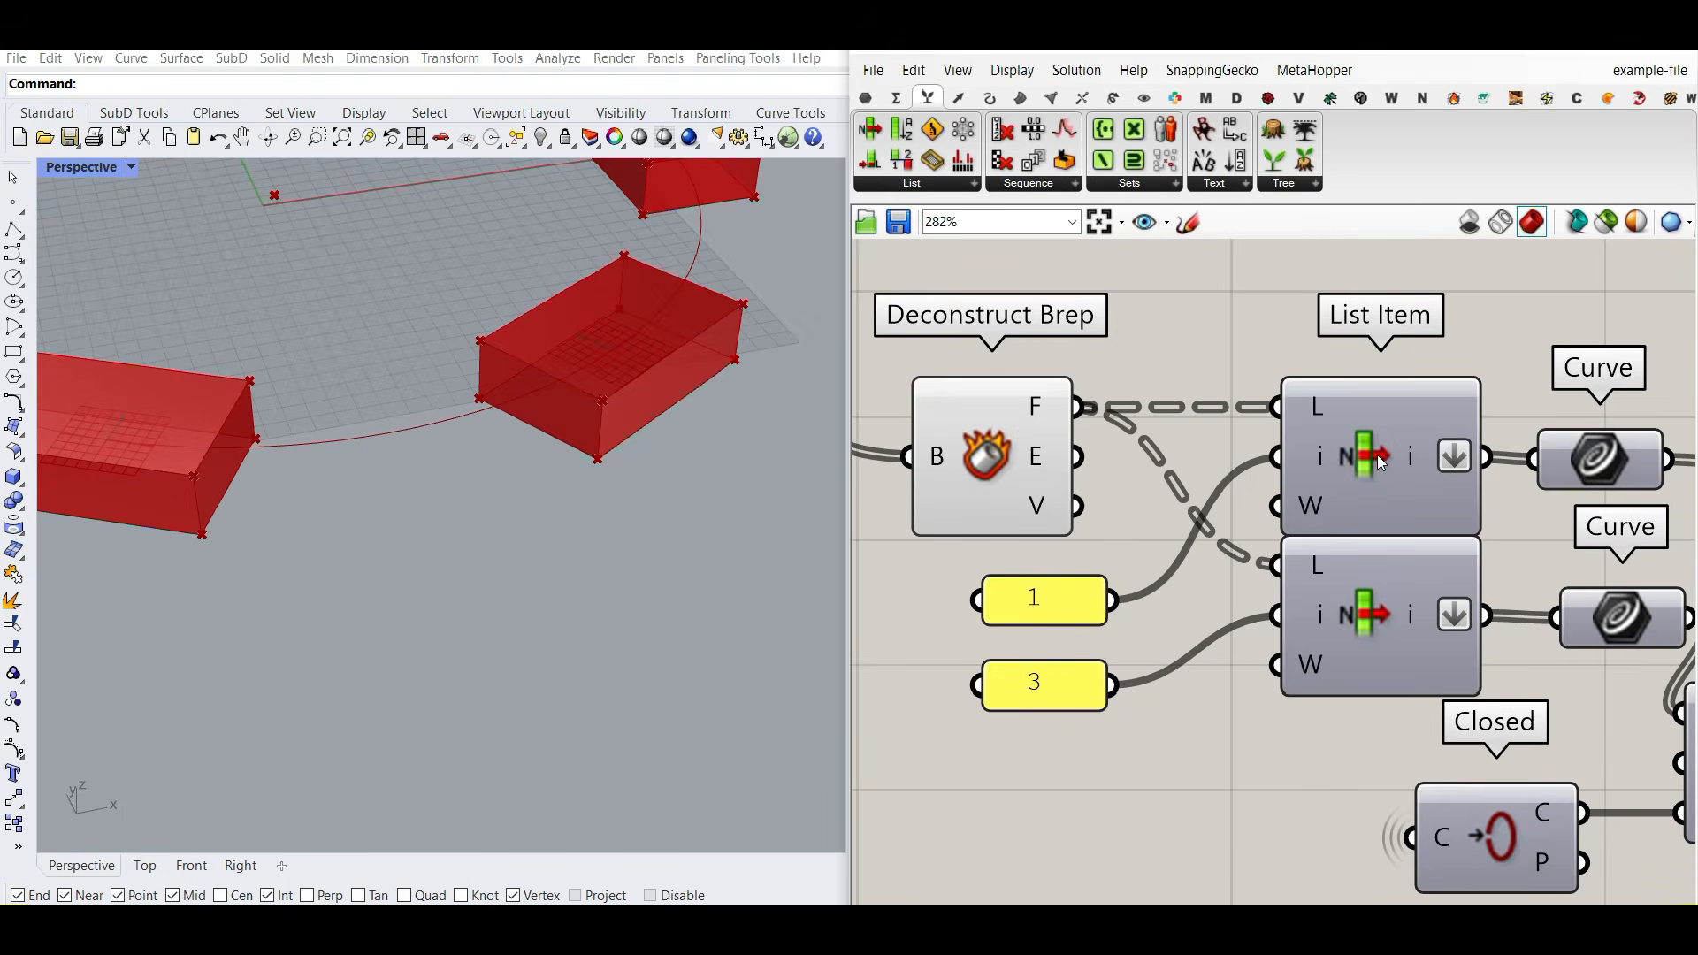
right_click_drag(1365, 619, 1132, 595)
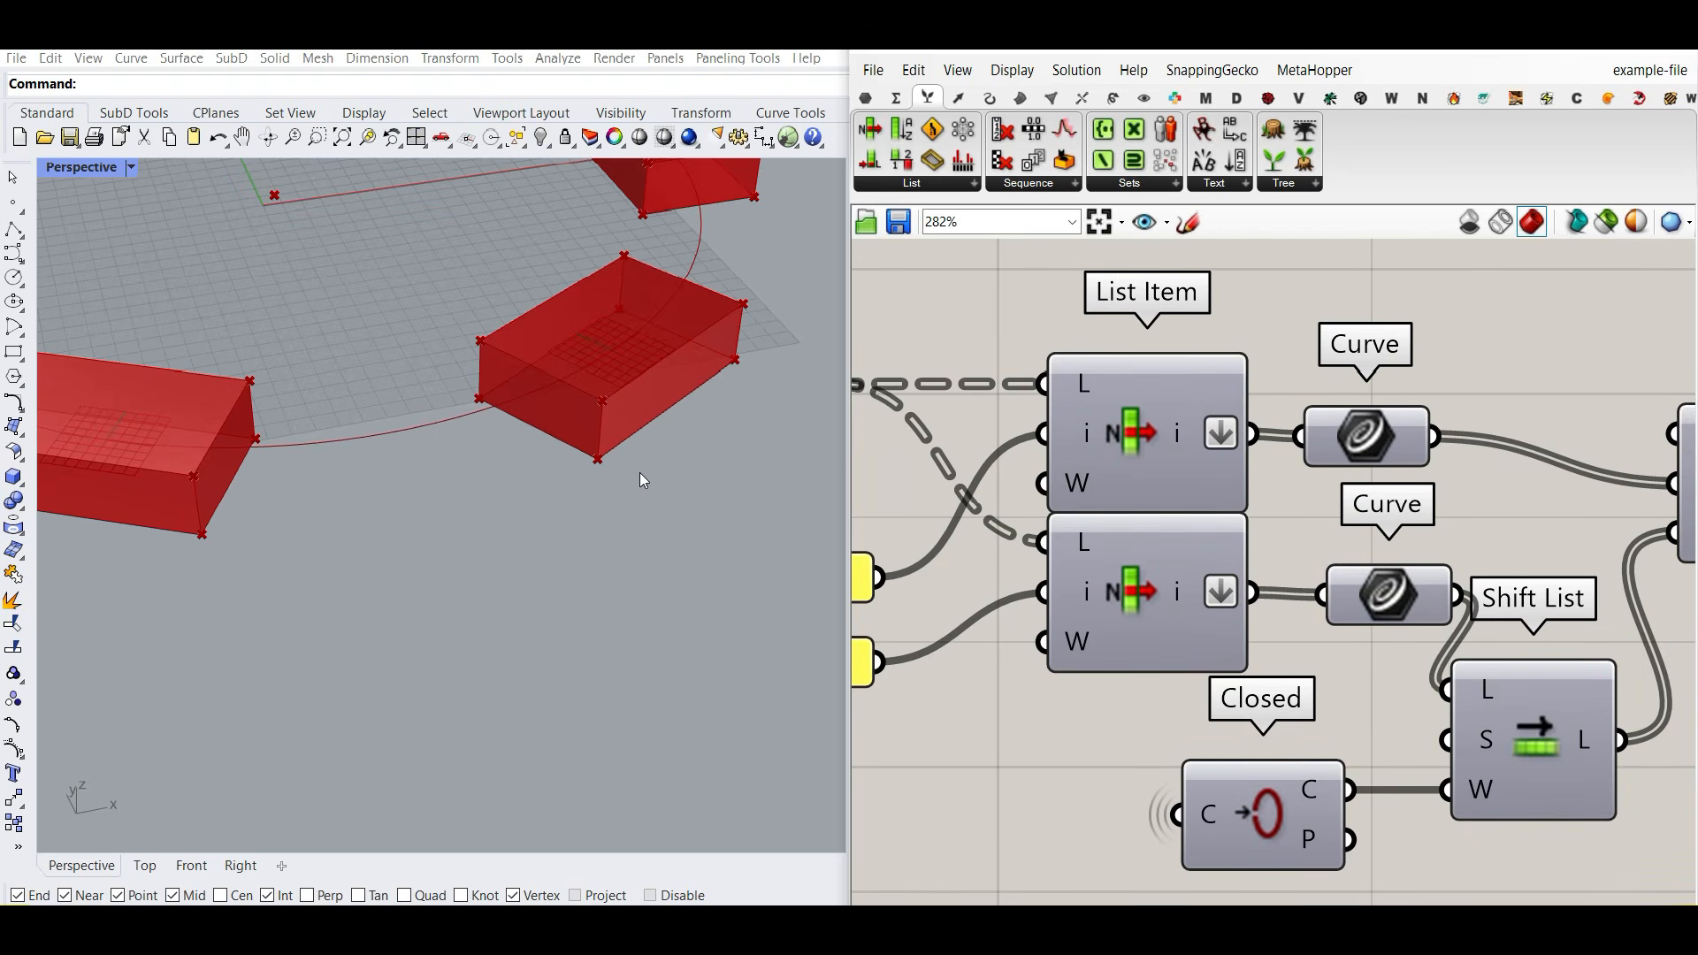
scroll(512, 491, "down", 5)
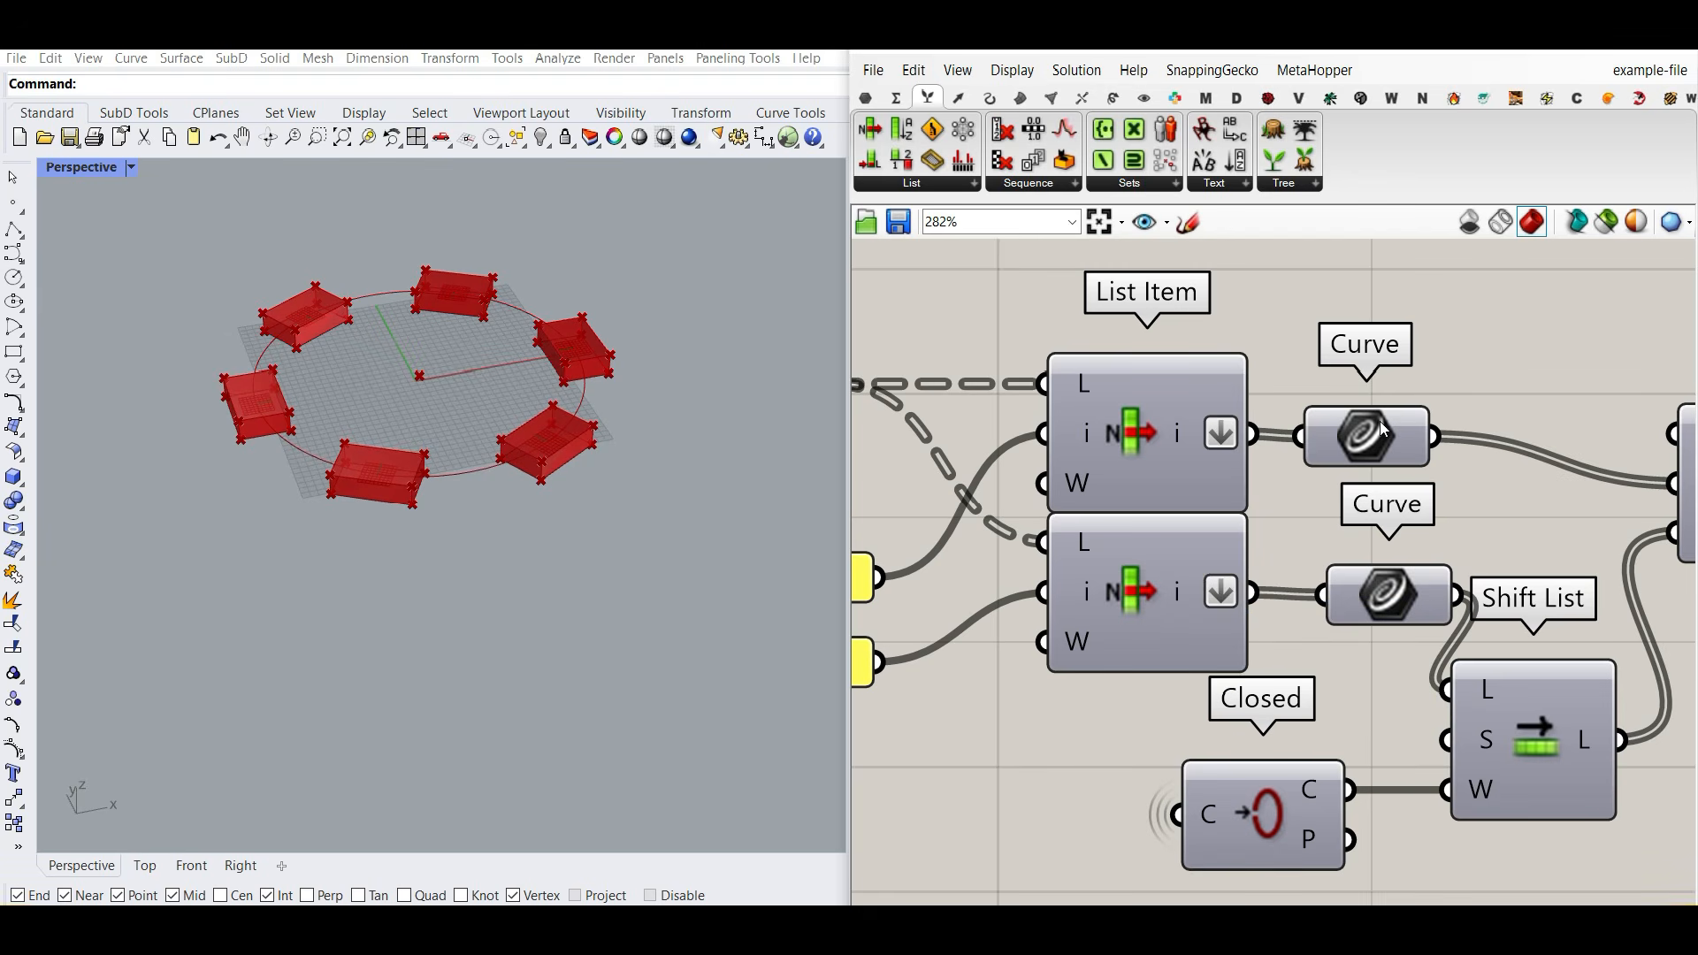
left_click(868, 96)
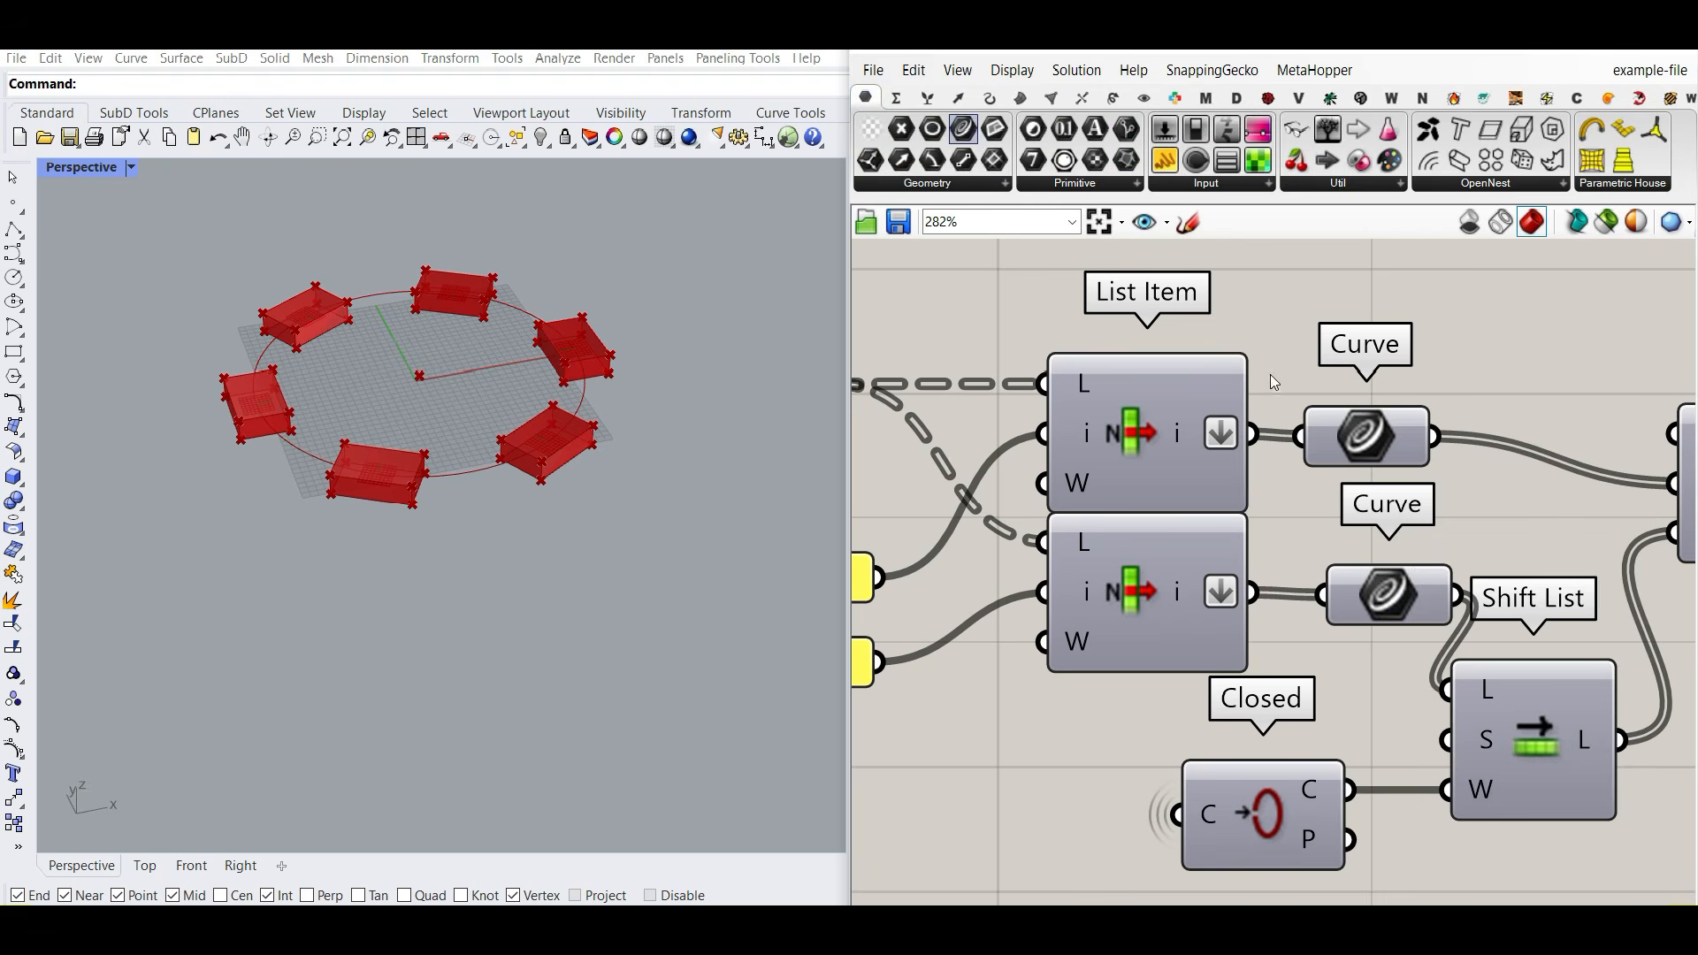
right_click(1386, 441)
left_click(1413, 476)
left_click(1392, 447)
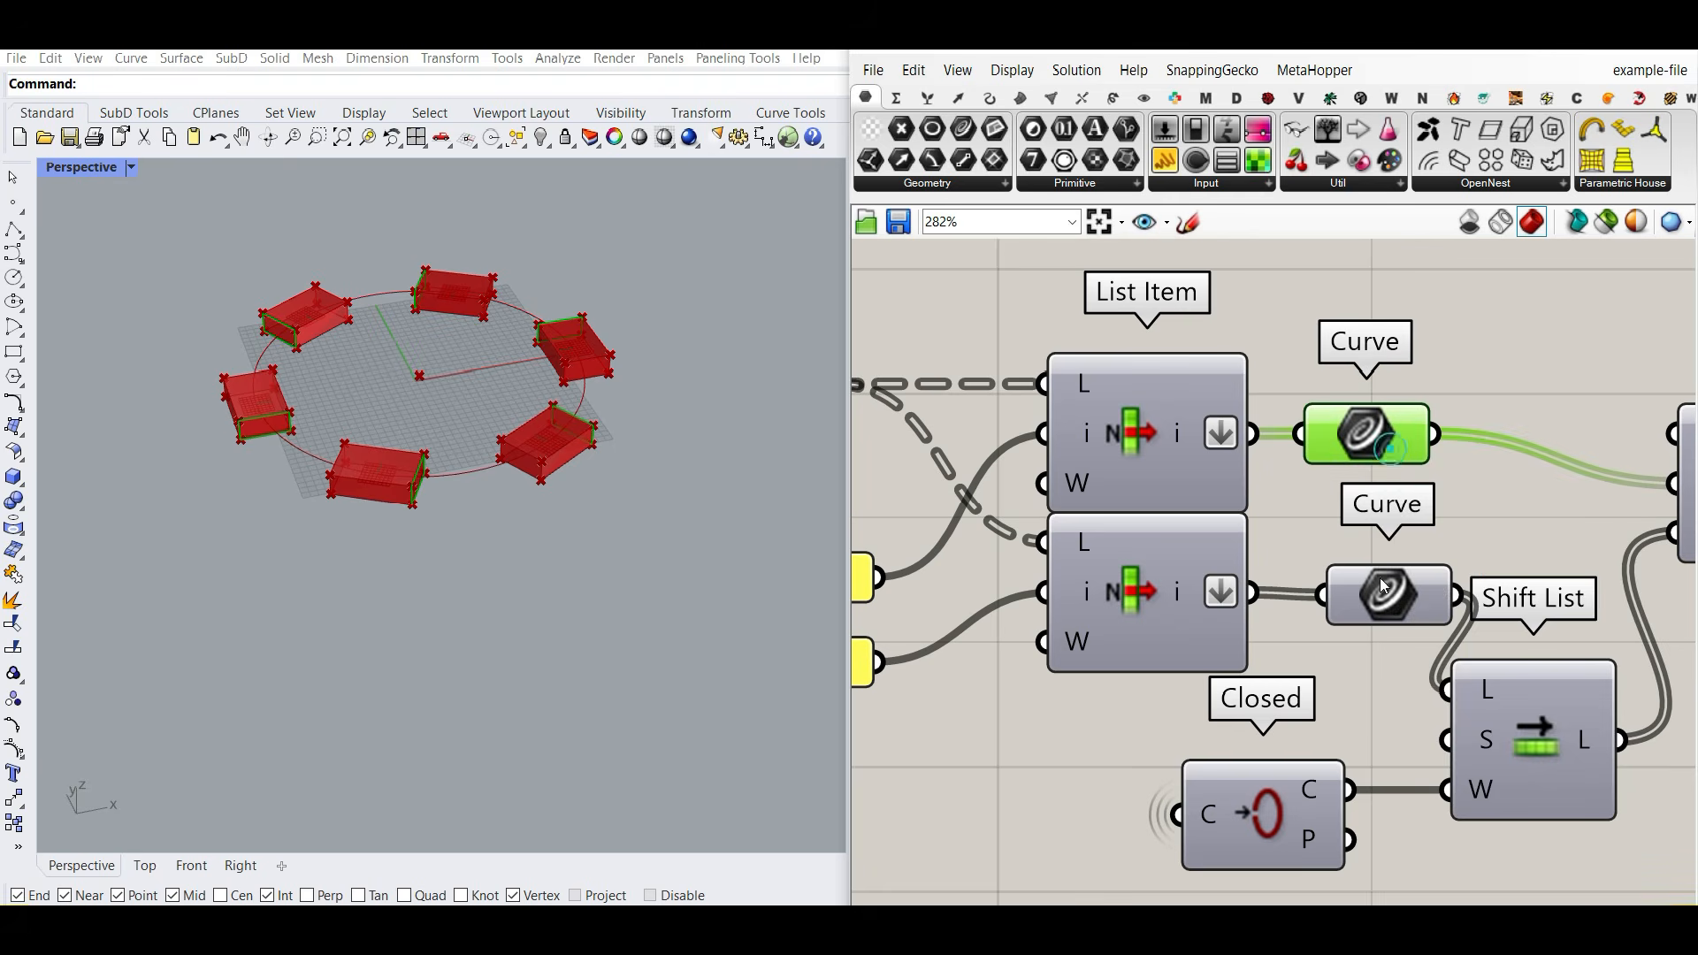
right_click(1378, 596)
left_click(1415, 528)
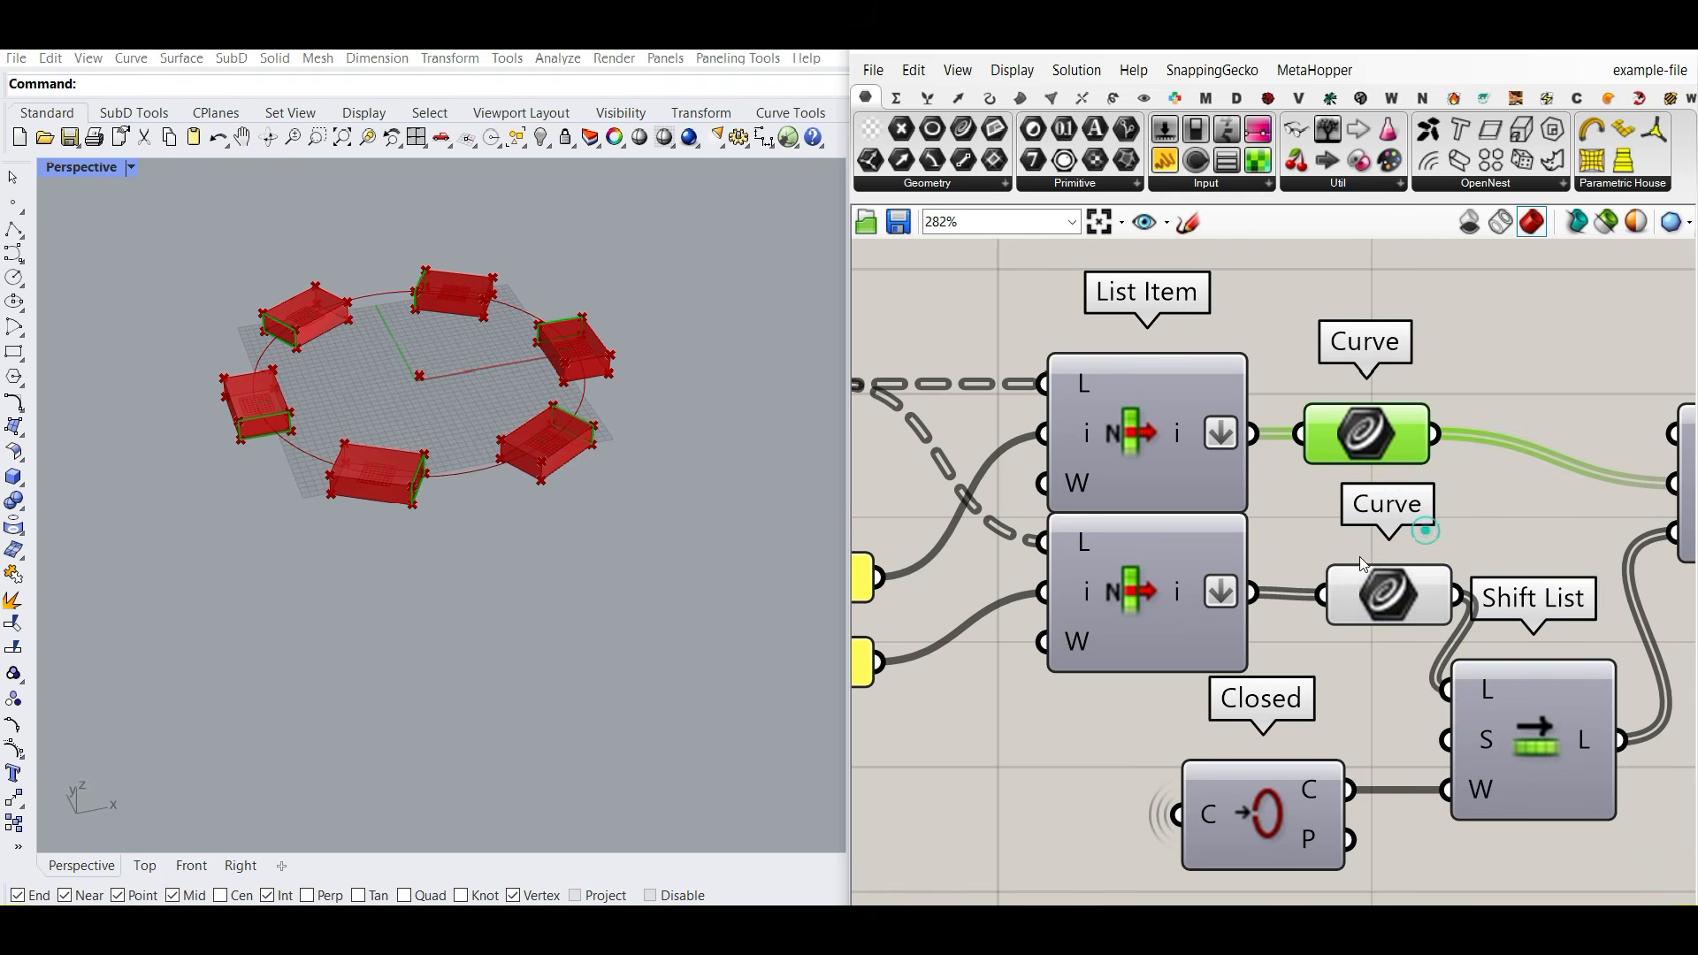
Step: Turn off the preview of the Deconstruct Brep component
scroll(1441, 479, "down", 1)
scroll(1441, 480, "down", 1)
right_click(1088, 424)
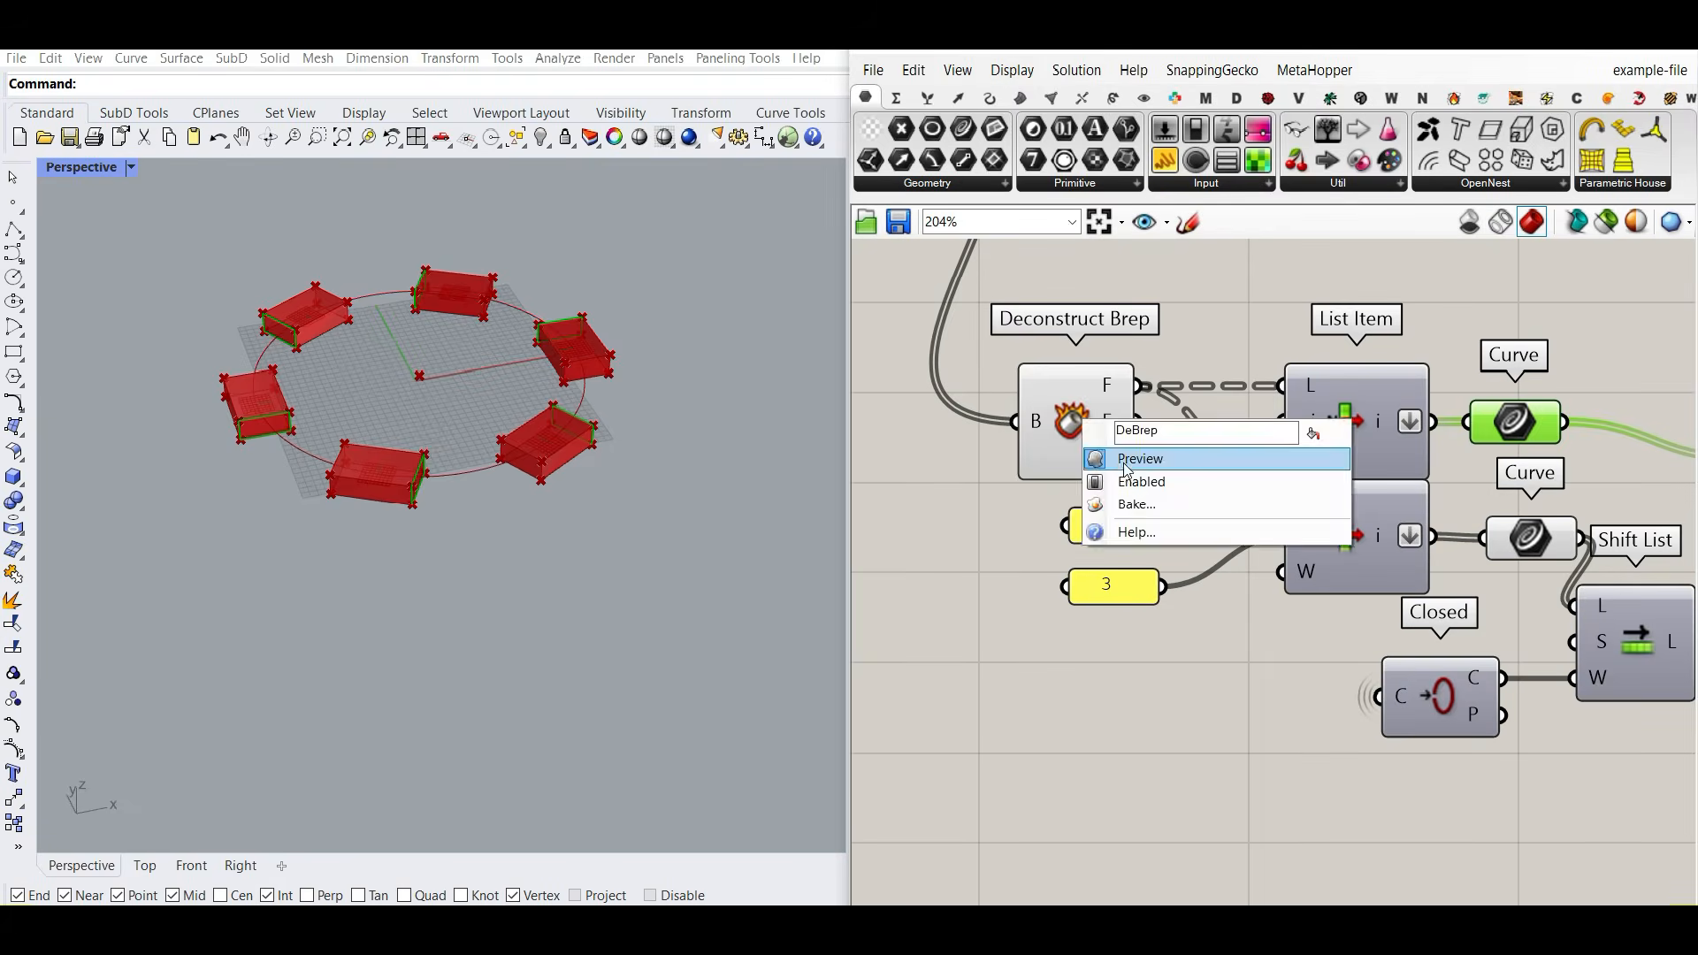
left_click(1124, 467)
scroll(652, 466, "down", 4)
scroll(447, 482, "up", 7)
right_click_drag(446, 482, 504, 515)
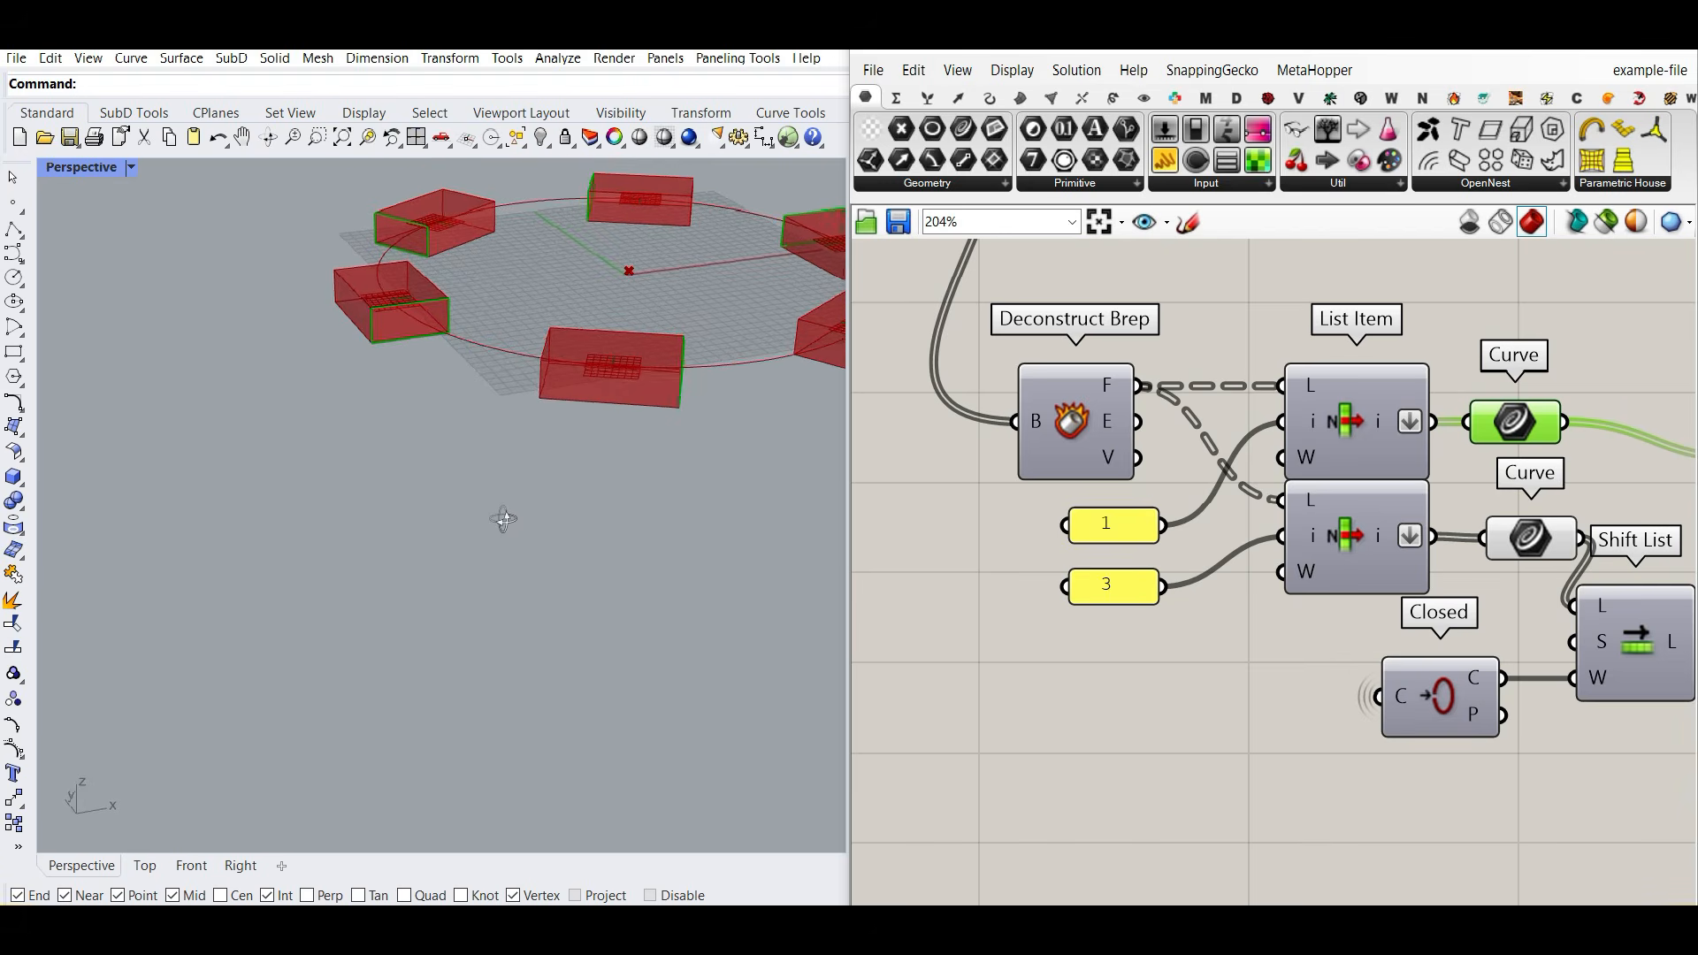
Step: Highlight both Curve parameters together and examine the side outlines on neighbouring boxes
left_click(1528, 547, "shift")
right_click_drag(748, 477, 356, 388)
scroll(762, 360, "up", 8)
scroll(631, 395, "down", 5)
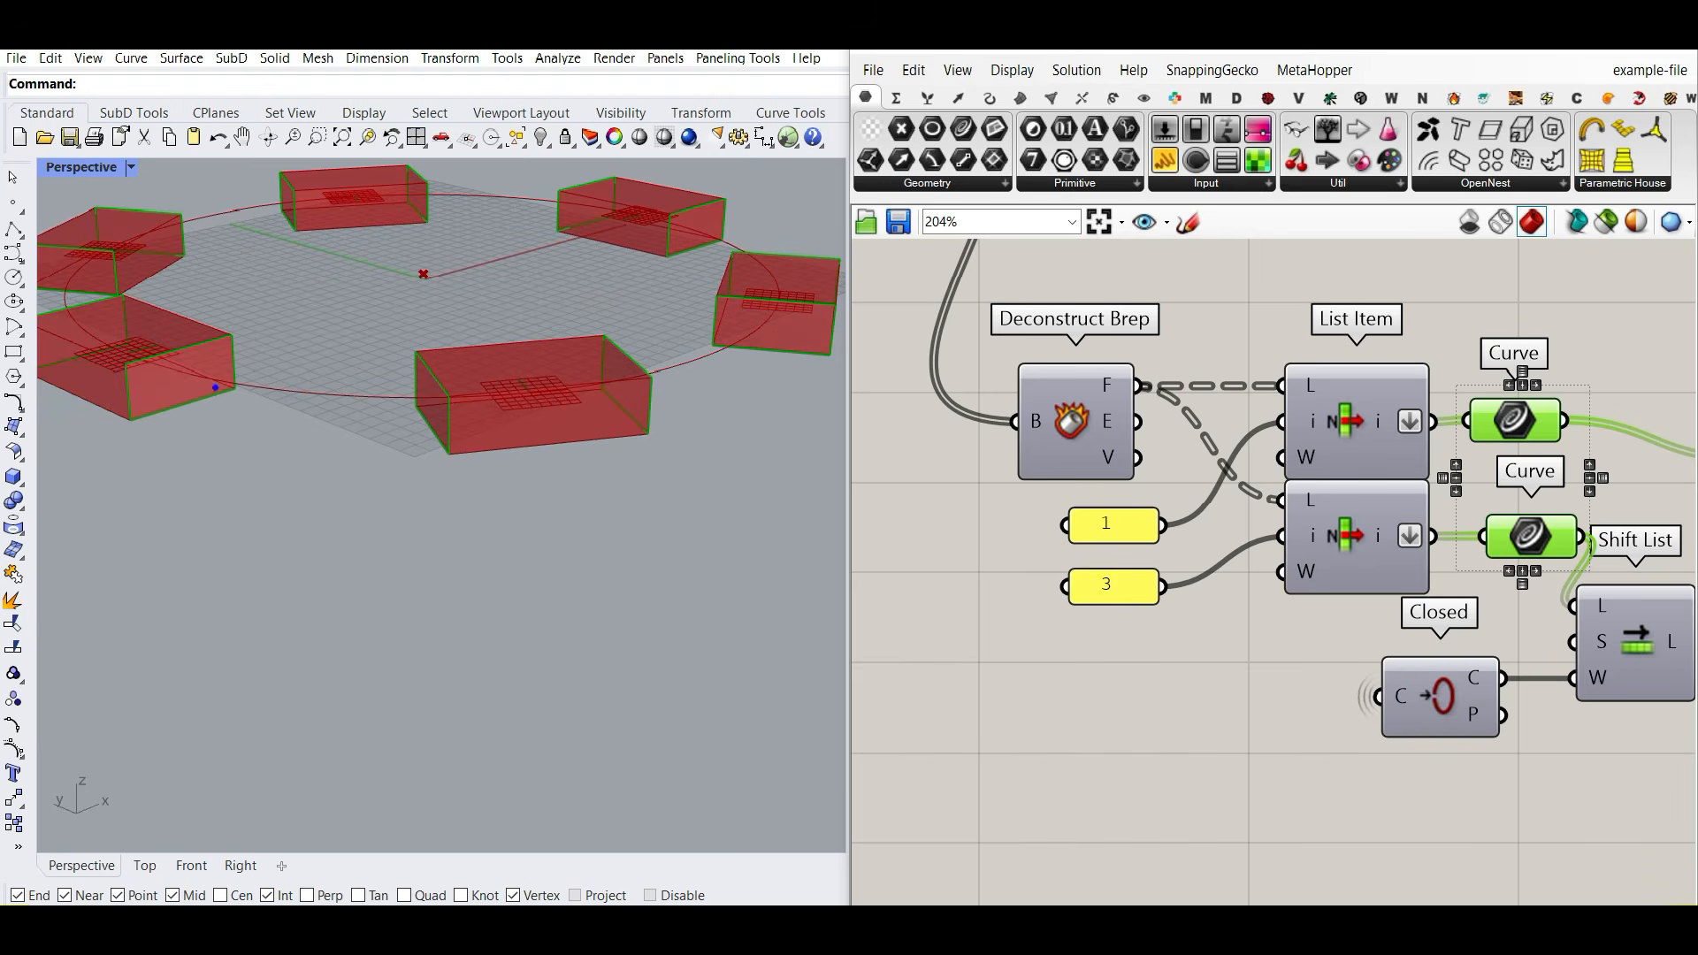
left_click_drag(199, 383, 410, 405)
left_click_drag(386, 384, 428, 410)
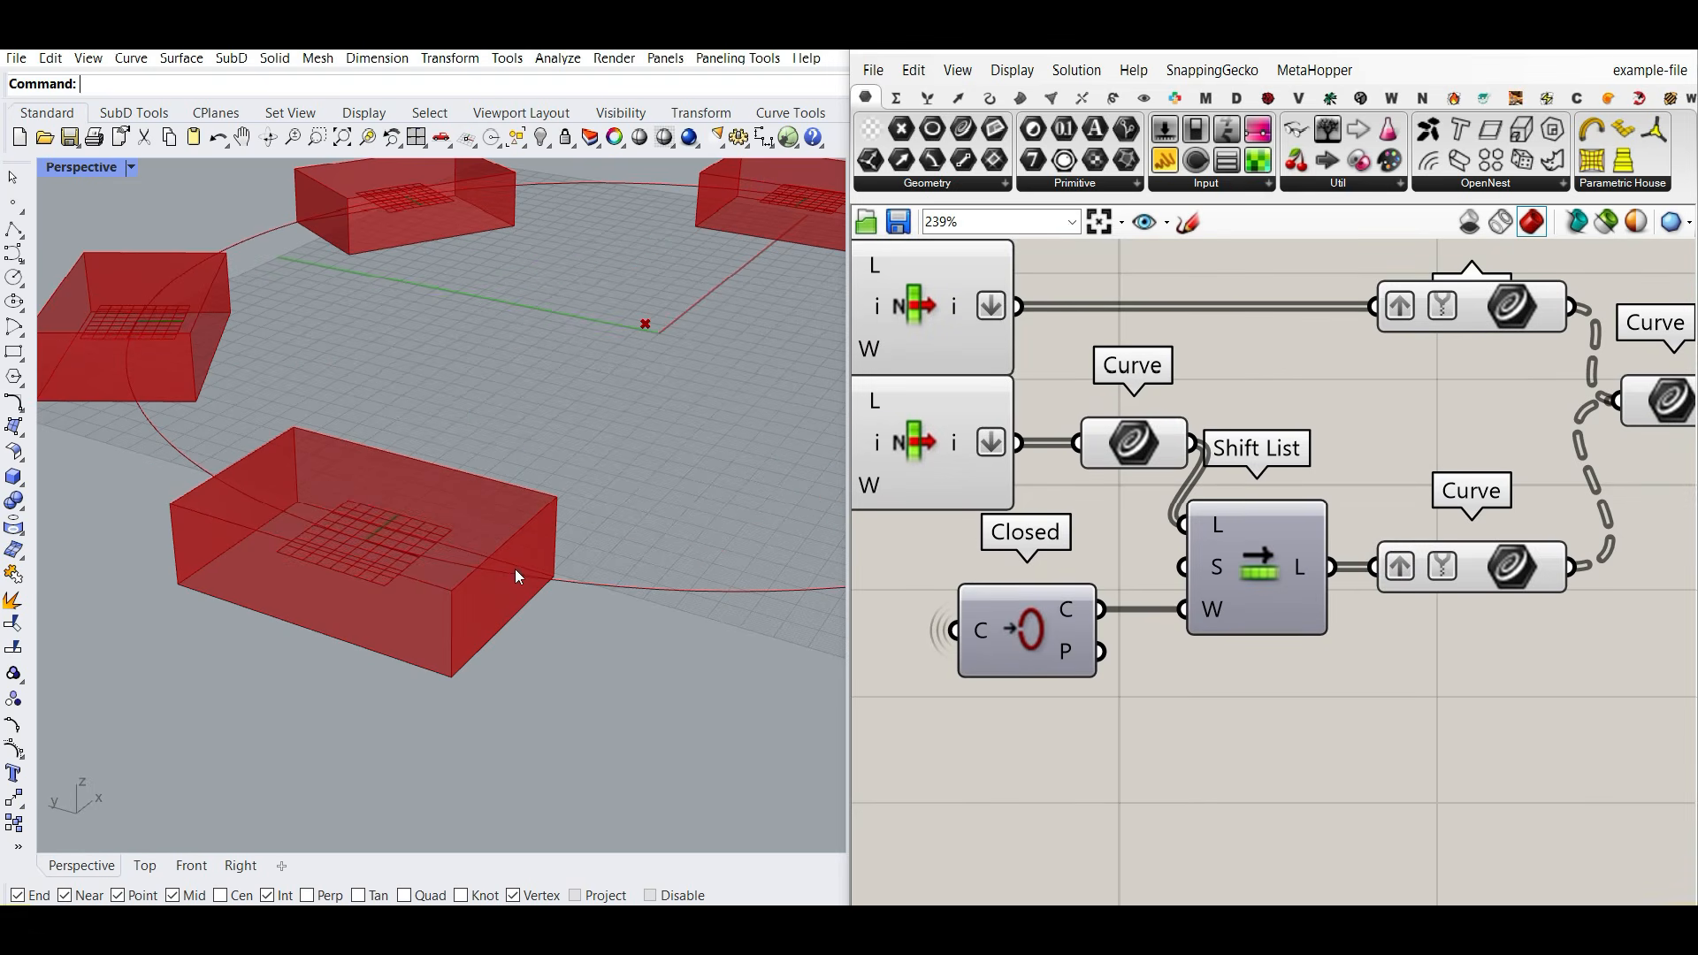
Step: Duplicate the two stacked List Items with their input connections into the empty canvas area below
right_click_drag(1013, 376, 1031, 504)
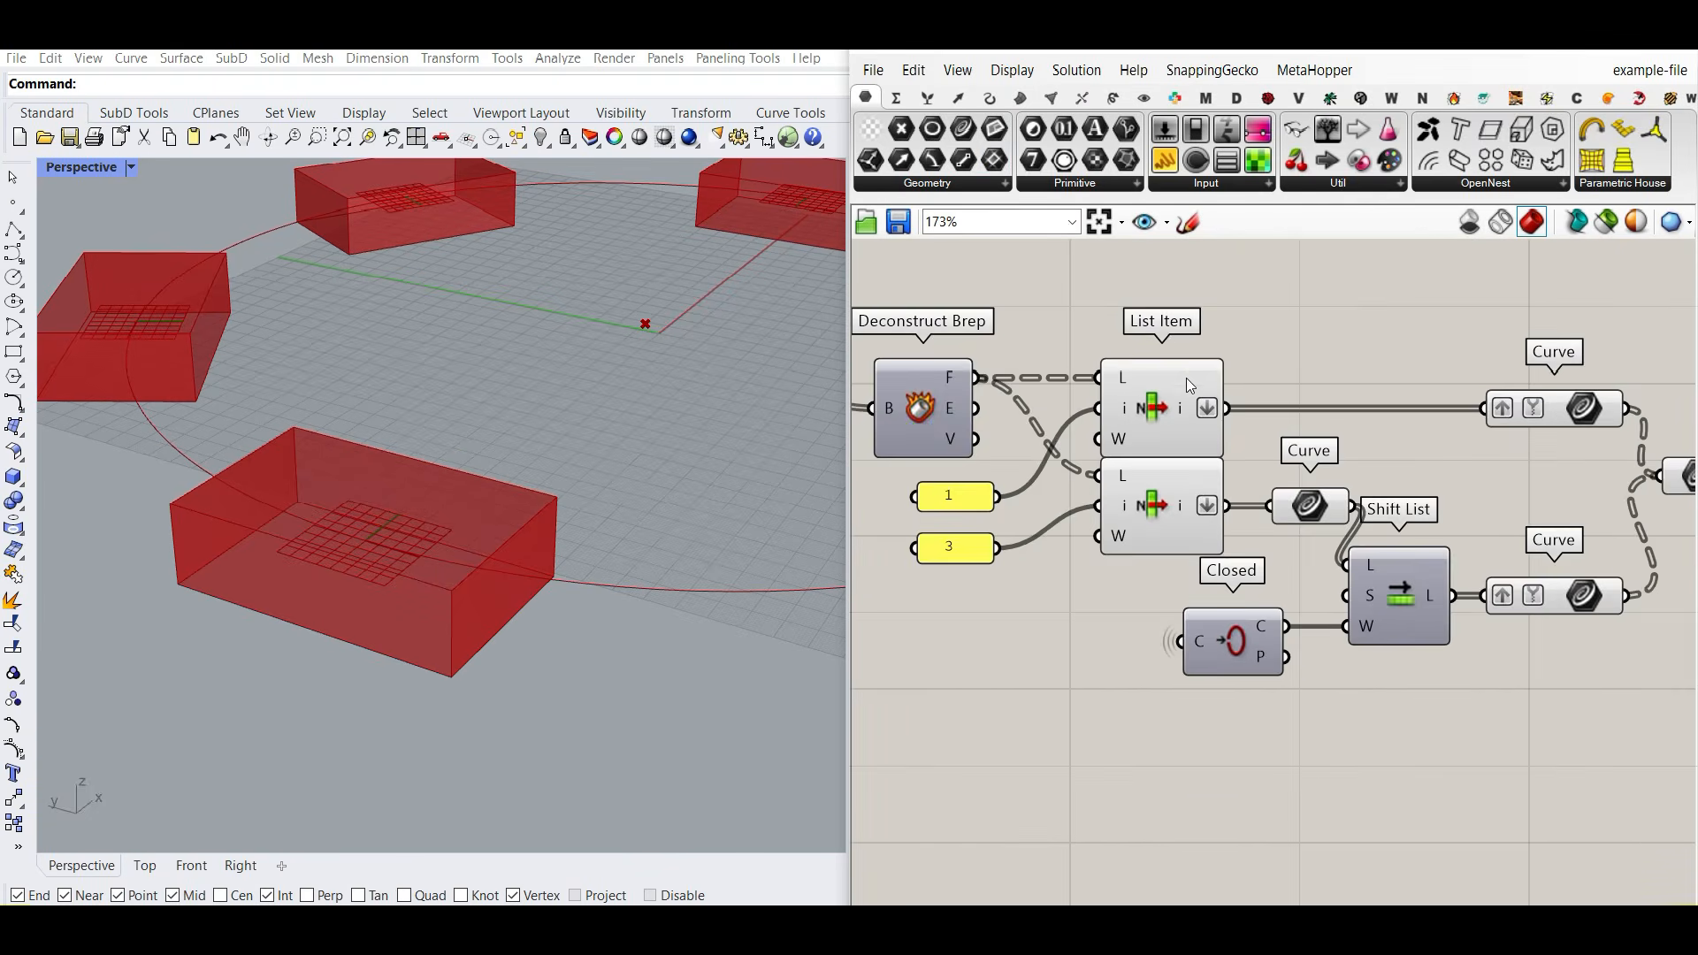
left_click_drag(1166, 327, 1122, 531)
scroll(1105, 460, "down", 4)
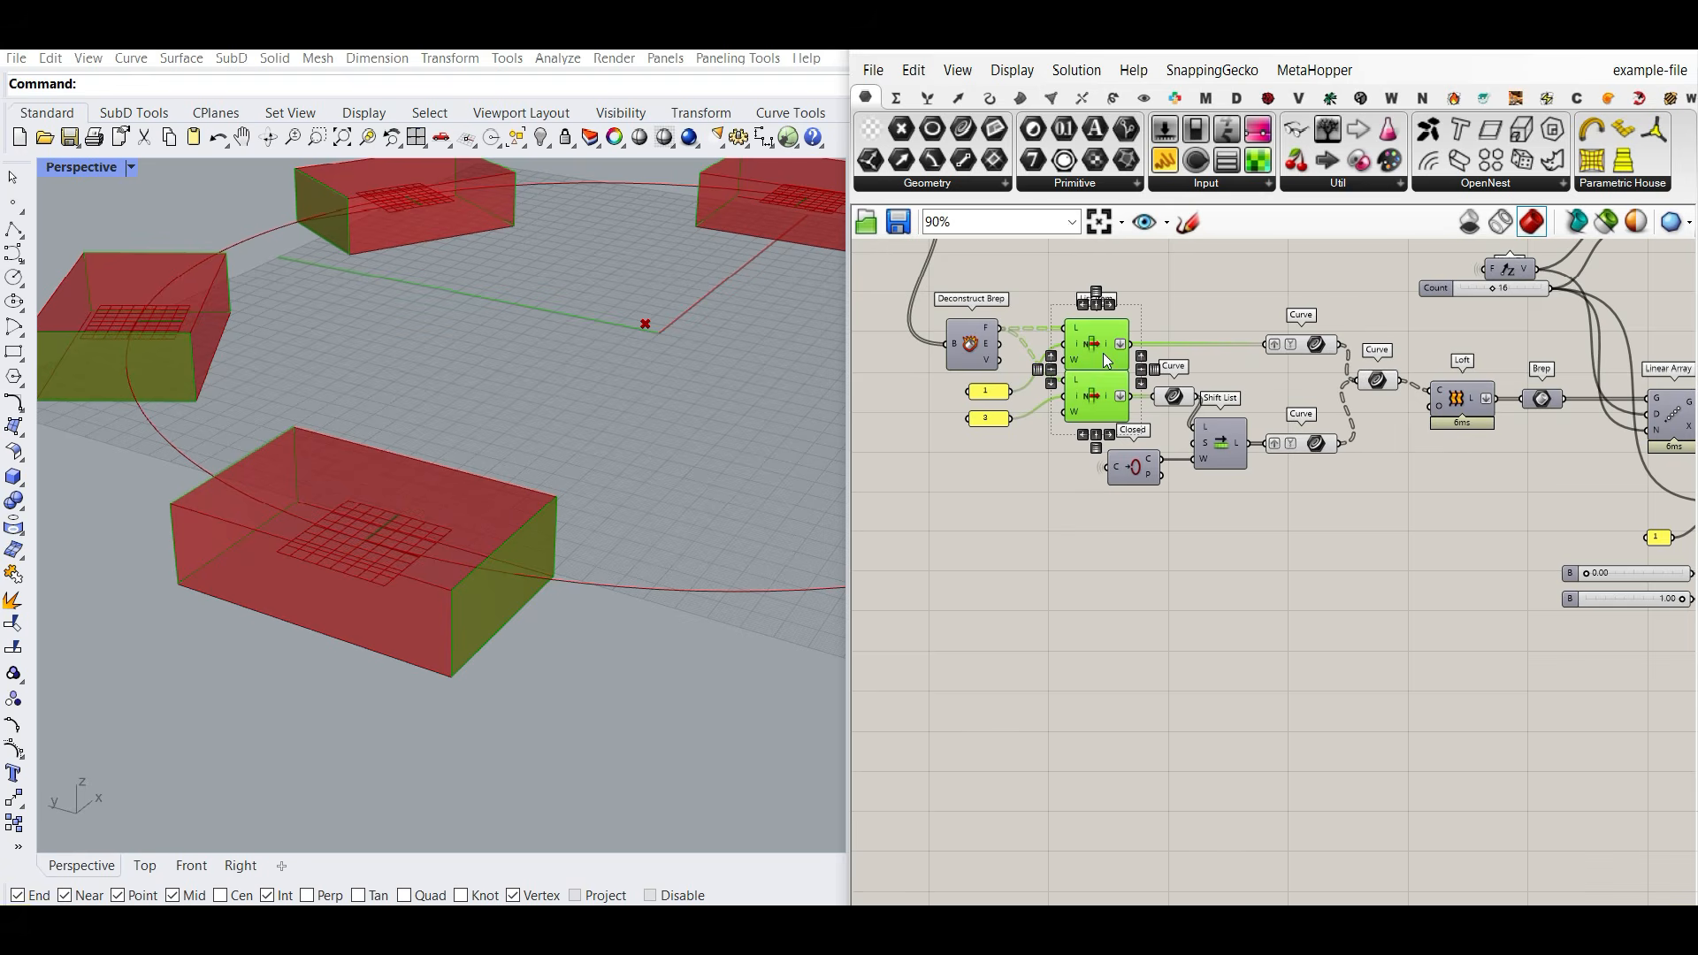
left_click_drag(1102, 353, 1128, 602)
left_click(1242, 640)
scroll(1242, 640, "up", 5)
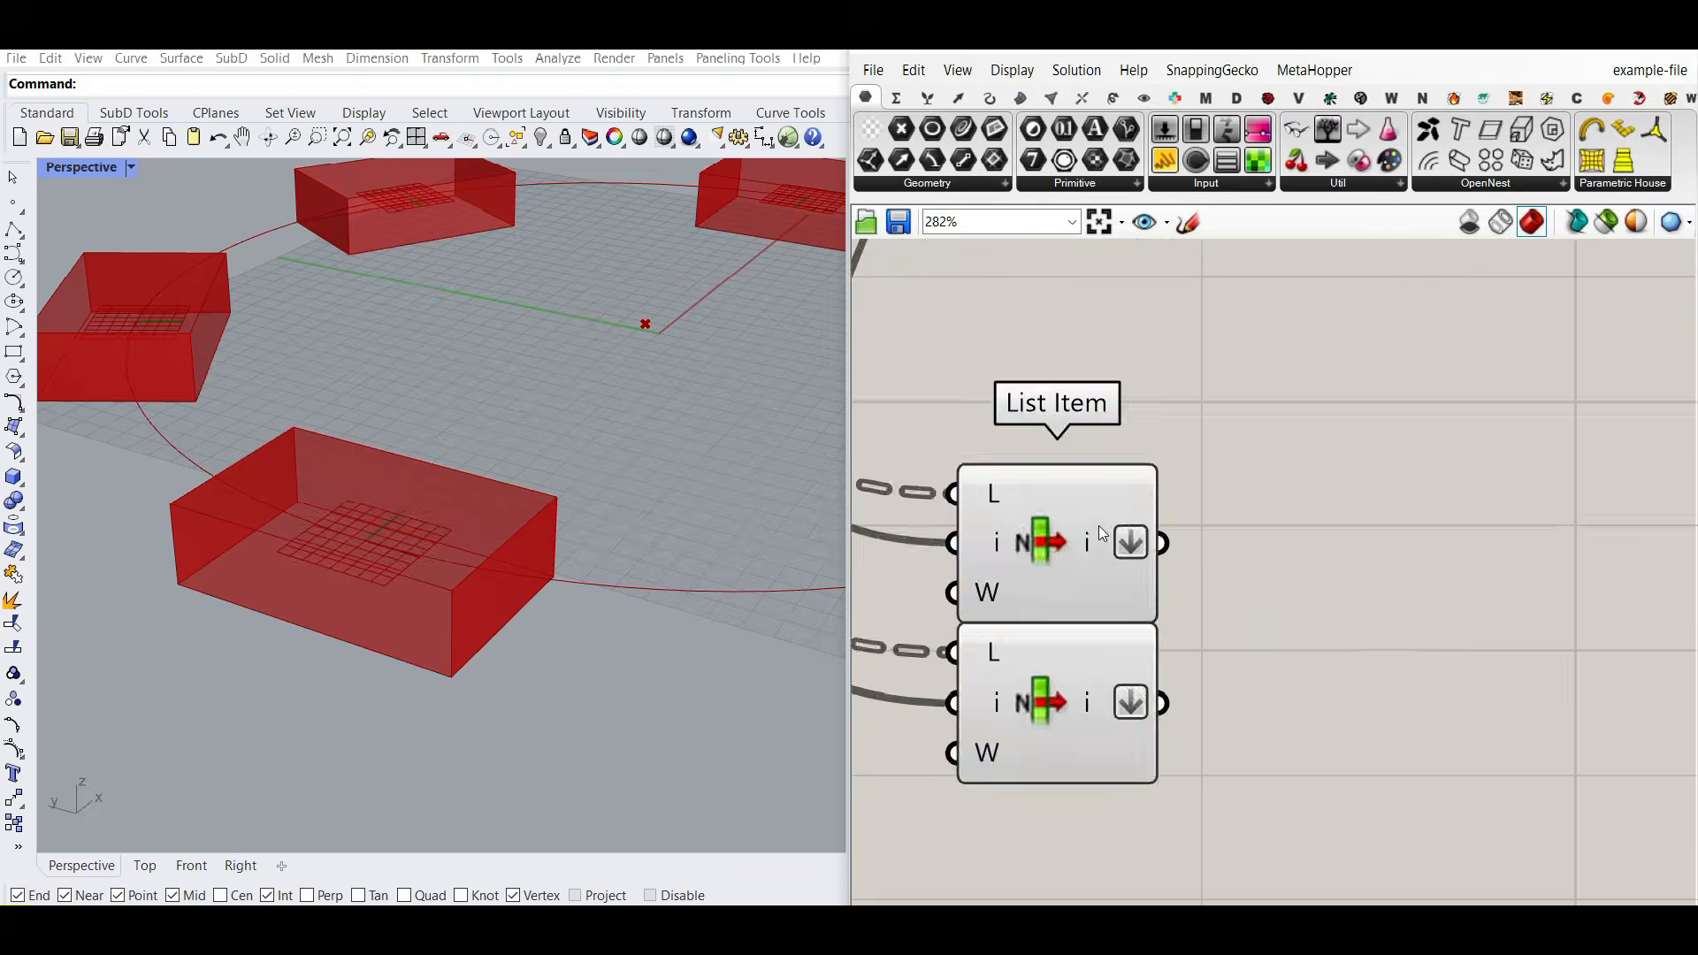
Step: Remove the Flatten option from the outputs of both duplicated List Items
scroll(1101, 532, "up", 1)
right_click(1105, 555)
left_click(1141, 632)
right_click(1112, 759)
left_click(1145, 811)
Step: Add a Curve parameter, space the duplicated List Items apart, and connect both their outputs to it
right_click_drag(1273, 597, 1274, 551)
left_click(963, 130)
left_click(1288, 515)
left_click_drag(1123, 511, 1210, 515)
left_click_drag(1144, 652, 1212, 556, "alt")
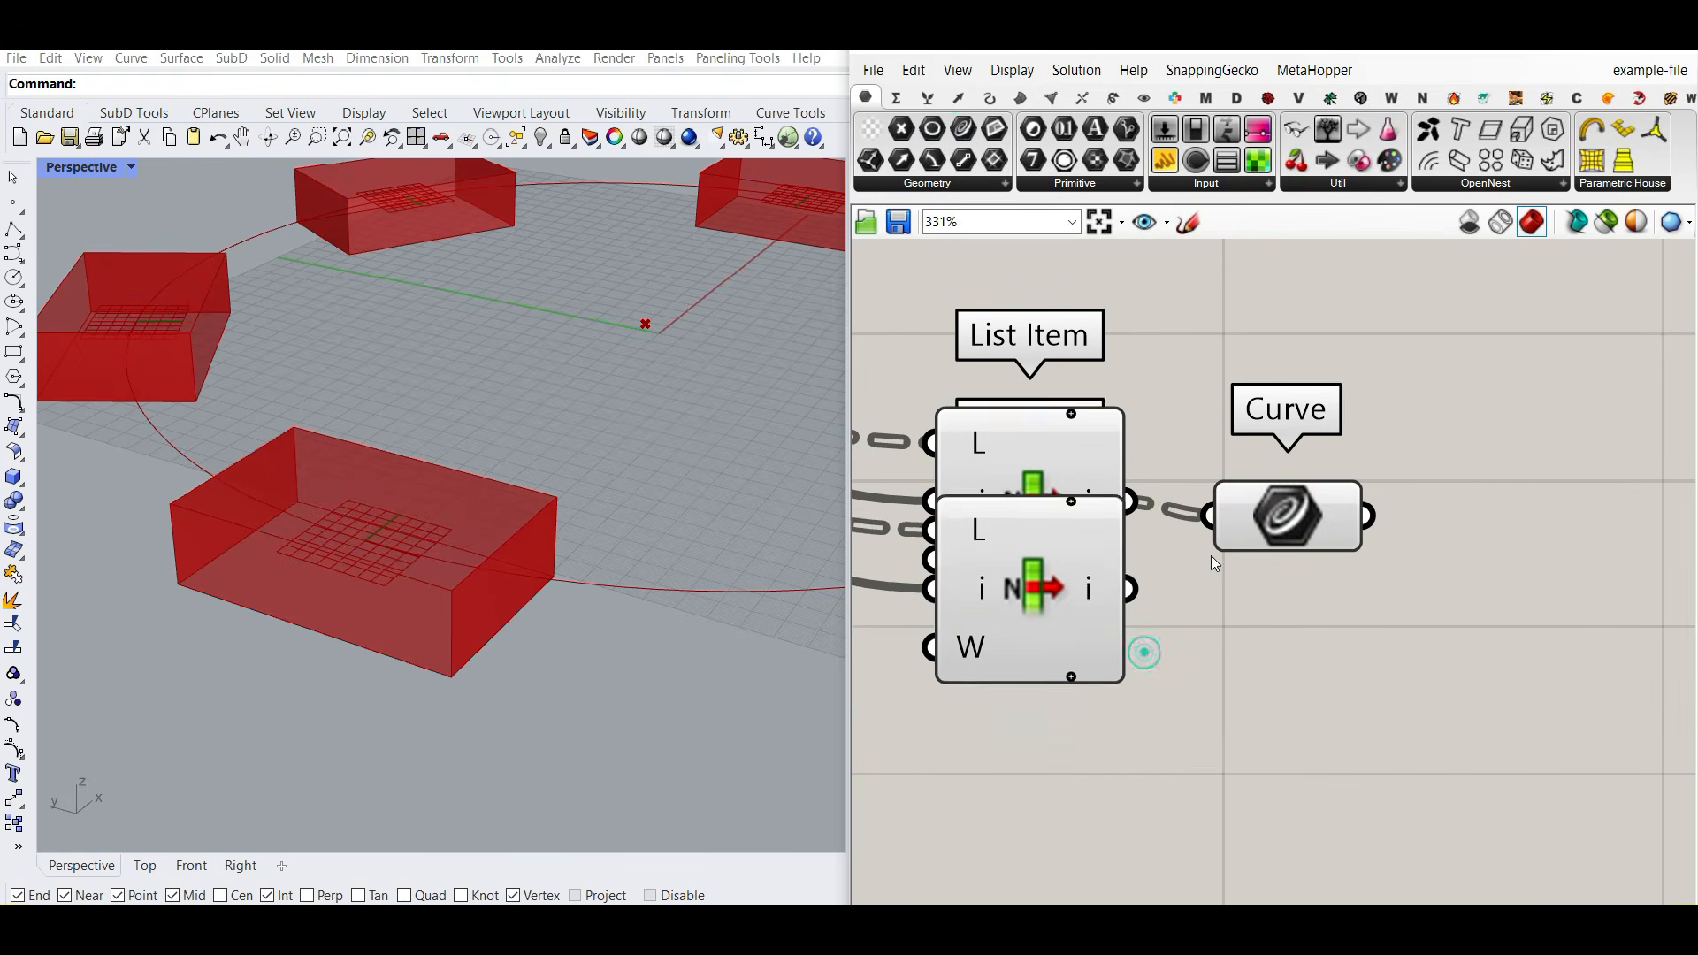
left_click_drag(1132, 703, 1293, 600, "shift")
mouse_move(1282, 518)
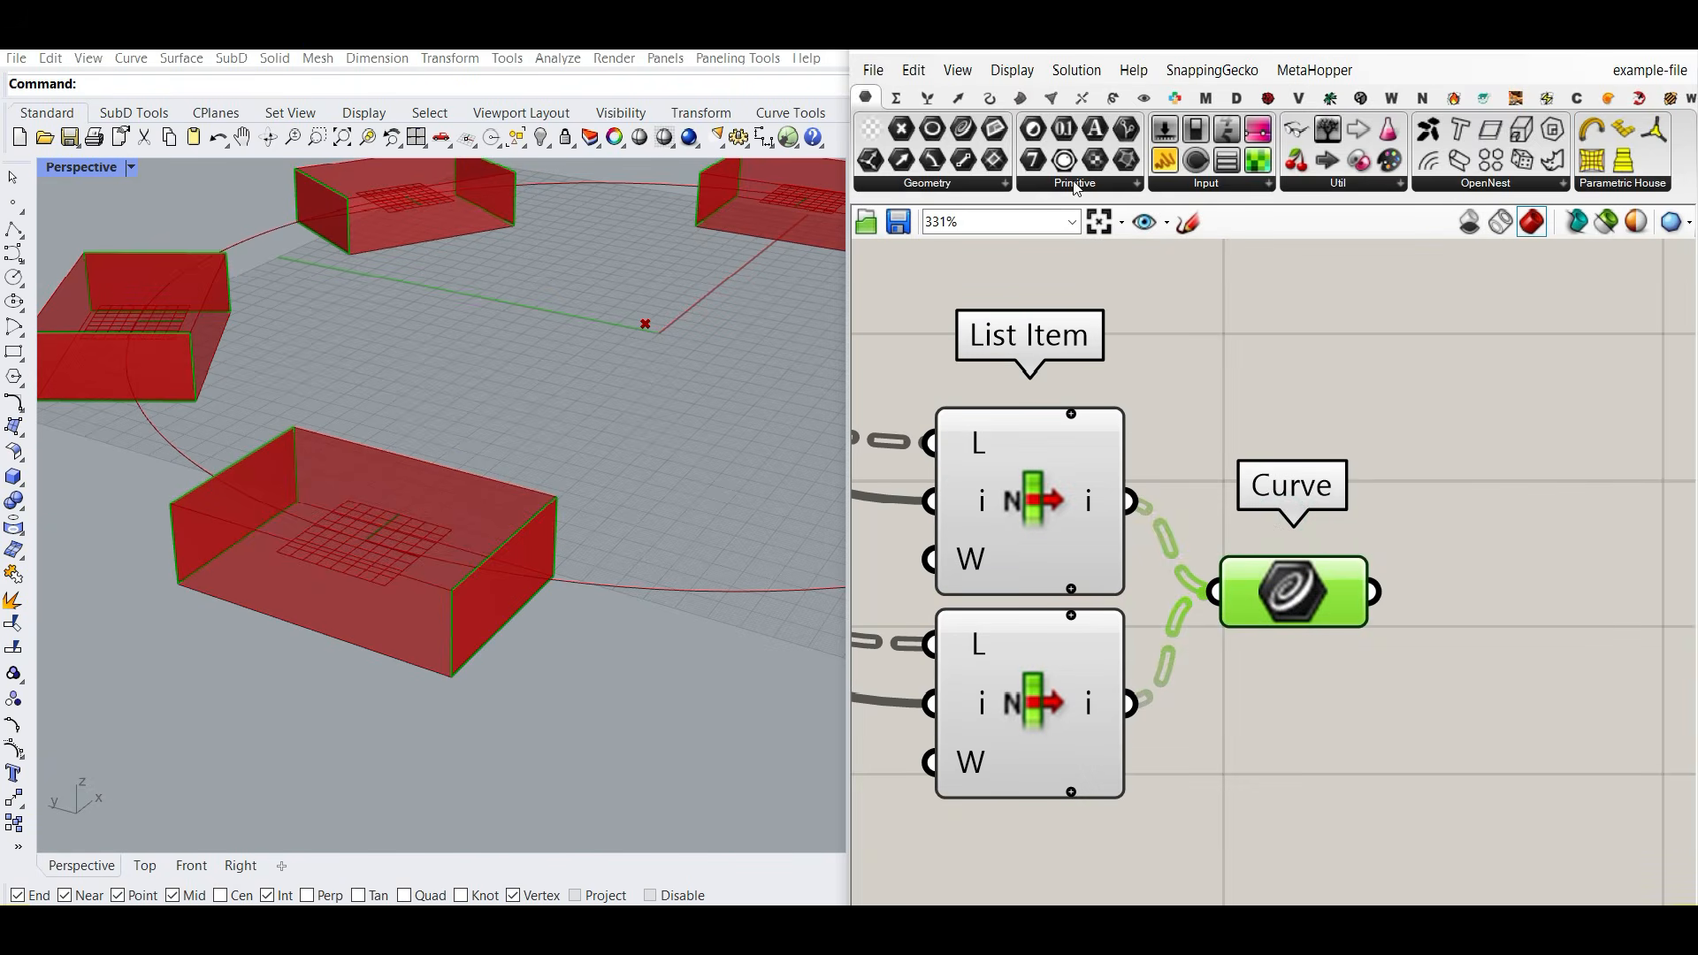
Step: Add a Loft component and connect the merged Curve parameter to its curves input
left_click(1020, 97)
left_click_drag(1063, 159, 1515, 650)
left_click_drag(1380, 601, 1499, 610)
right_click_drag(425, 569, 420, 506)
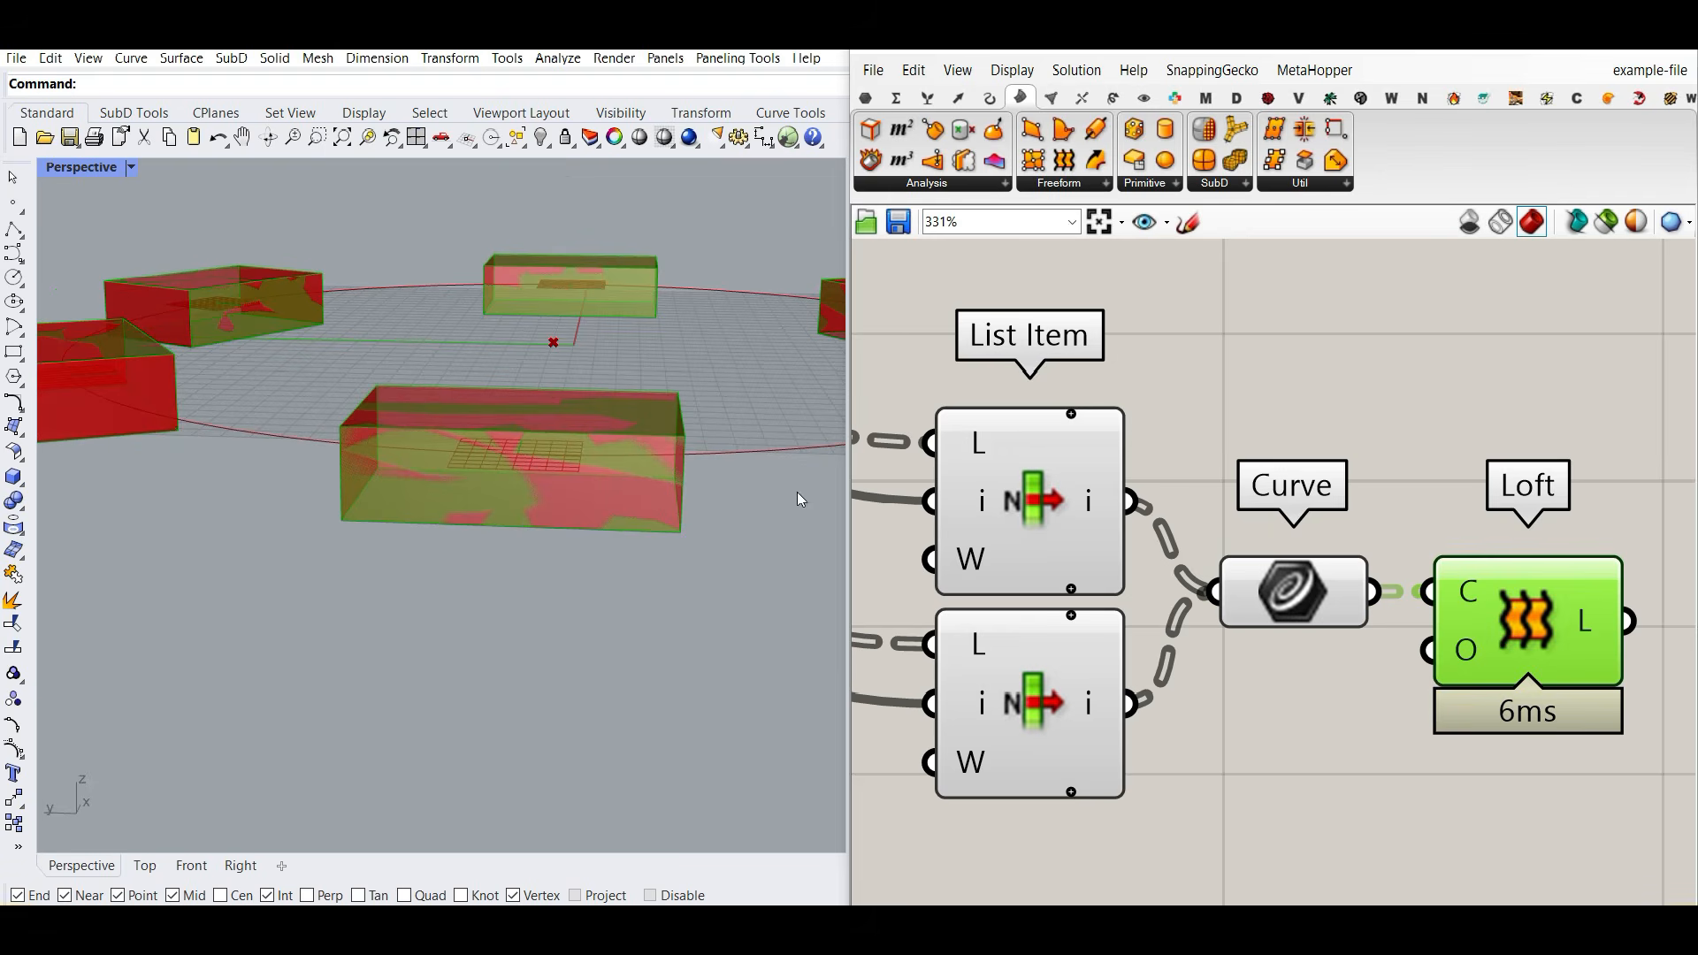
Step: Bake the Loft surfaces into the Rhino model
right_click(1585, 624)
left_click(1579, 659)
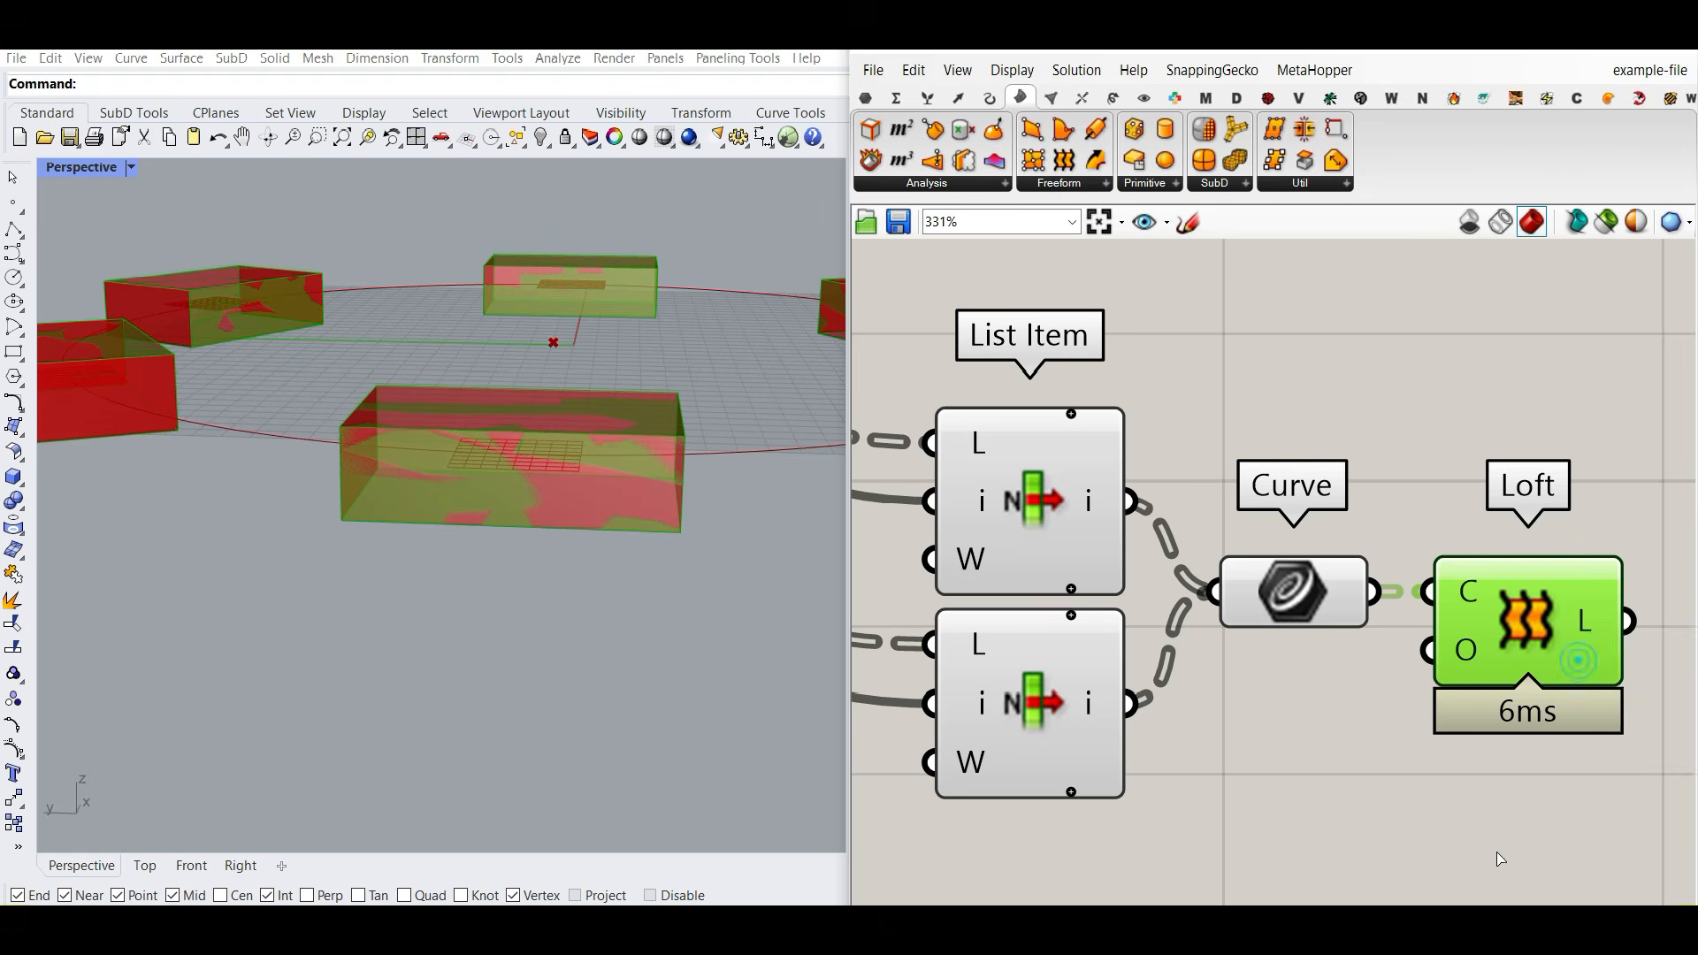
left_click(1547, 865)
right_click_drag(582, 545, 512, 602)
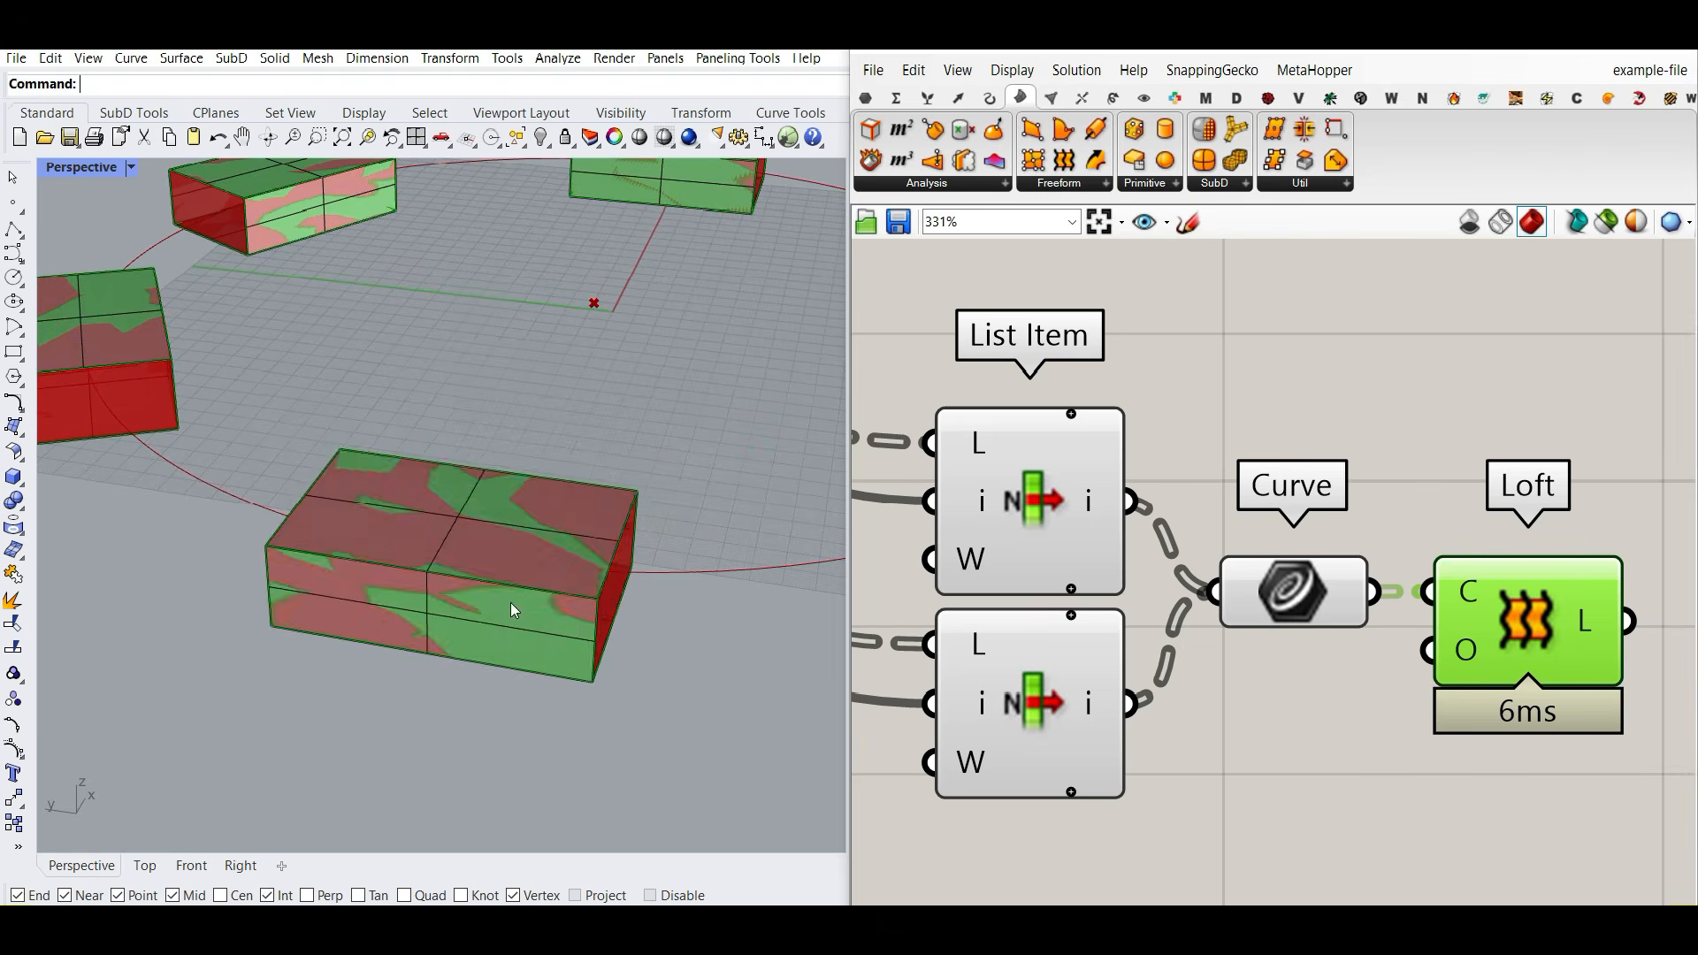
Step: Undo the bake of the Loft surfaces
left_click(709, 449)
left_click(743, 455)
key("ctrl+z")
key("ctrl+z")
right_click_drag(642, 576, 416, 604)
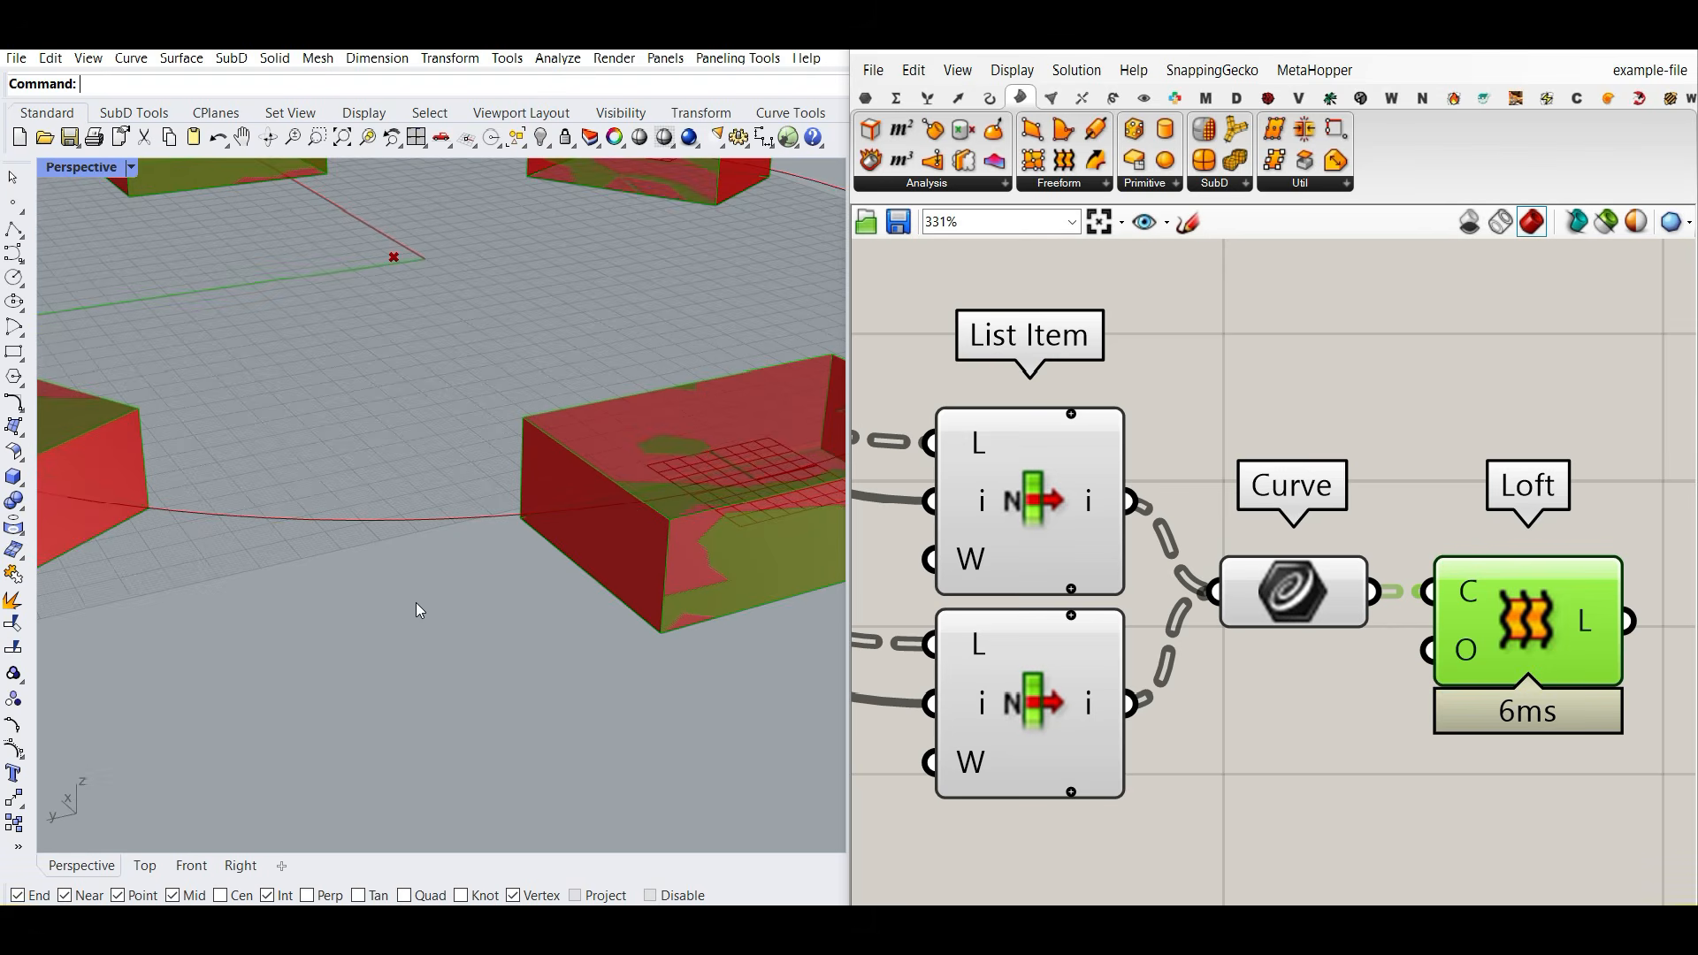
scroll(386, 545, "down", 6)
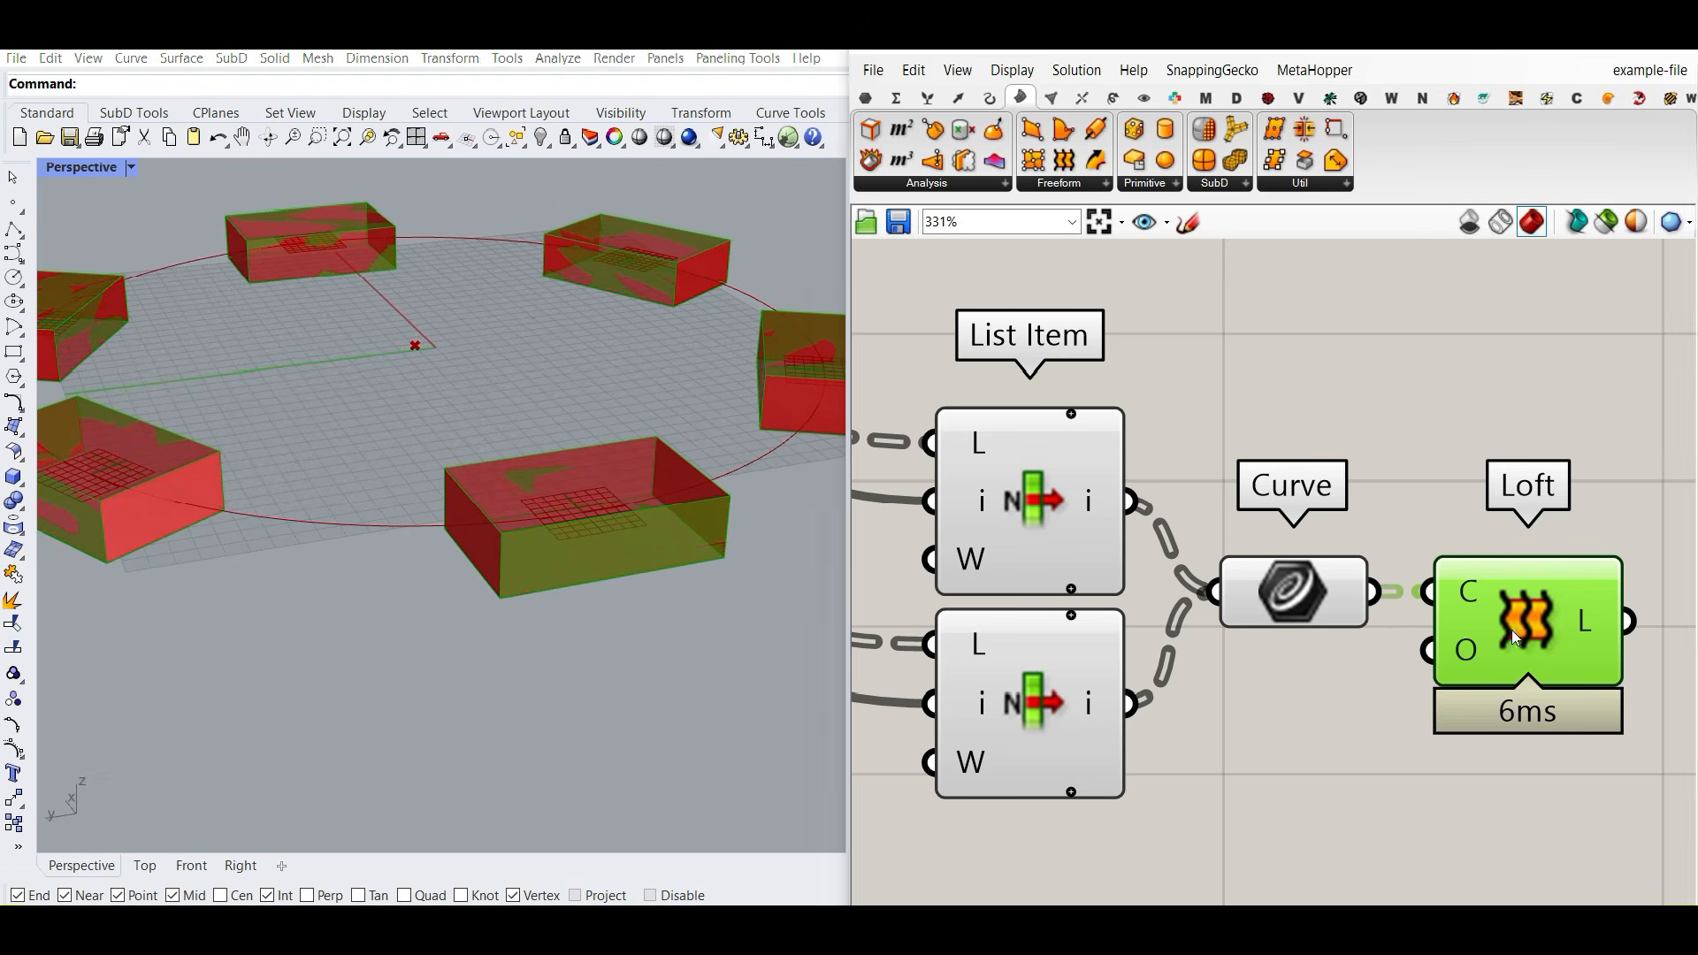
Step: Delete the Loft component and the Curve parameter that feeds it
key("Delete")
left_click(1315, 609)
key("Delete")
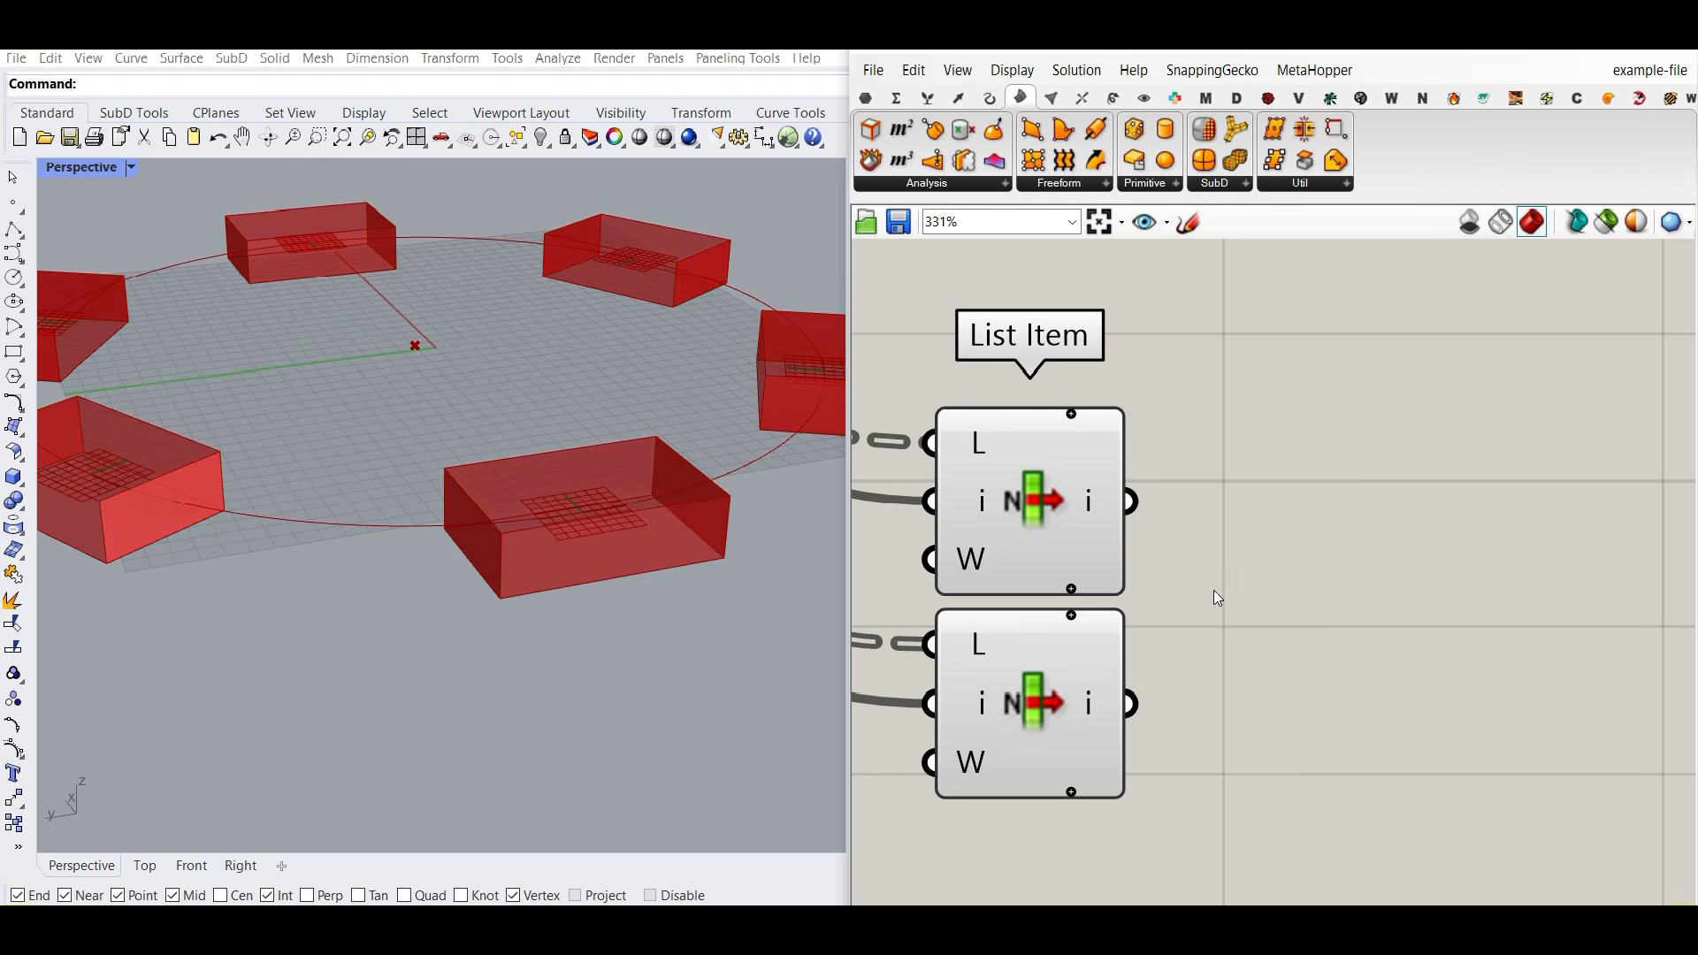
Step: Flatten the outputs of both duplicated List Items
right_click(1101, 509)
left_click(1152, 585)
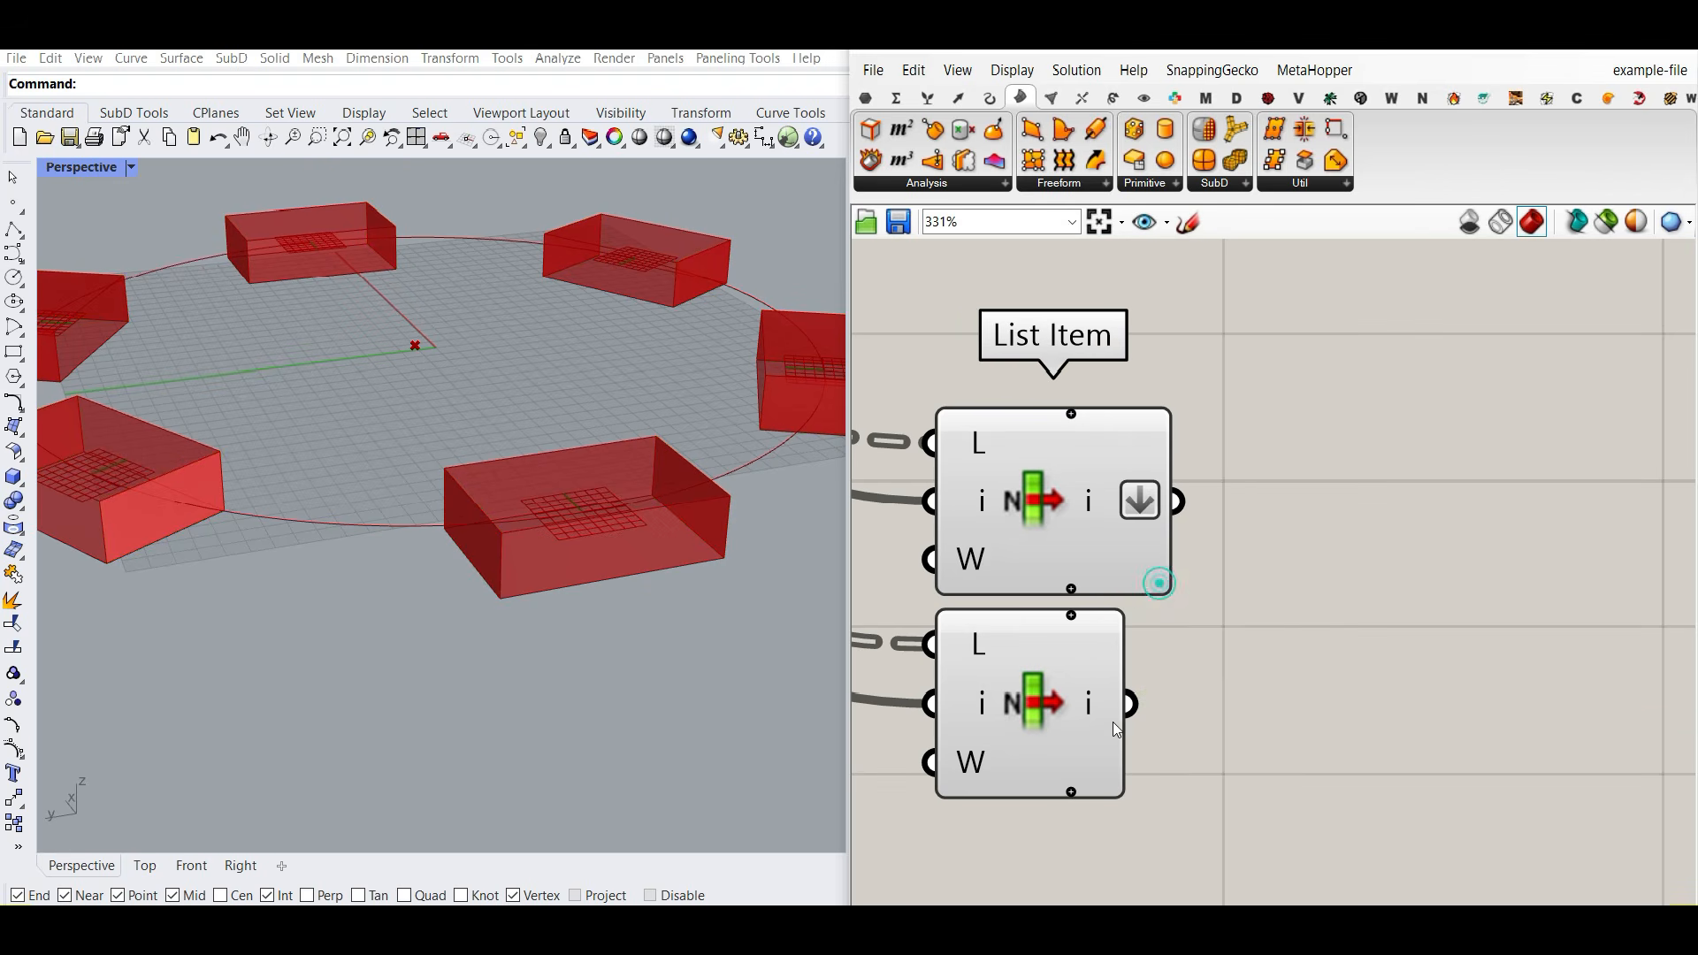
right_click(1092, 704)
left_click(1142, 782)
Step: Add an Area component and connect the upper duplicated List Item's output to its geometry input
scroll(564, 614, "down", 3)
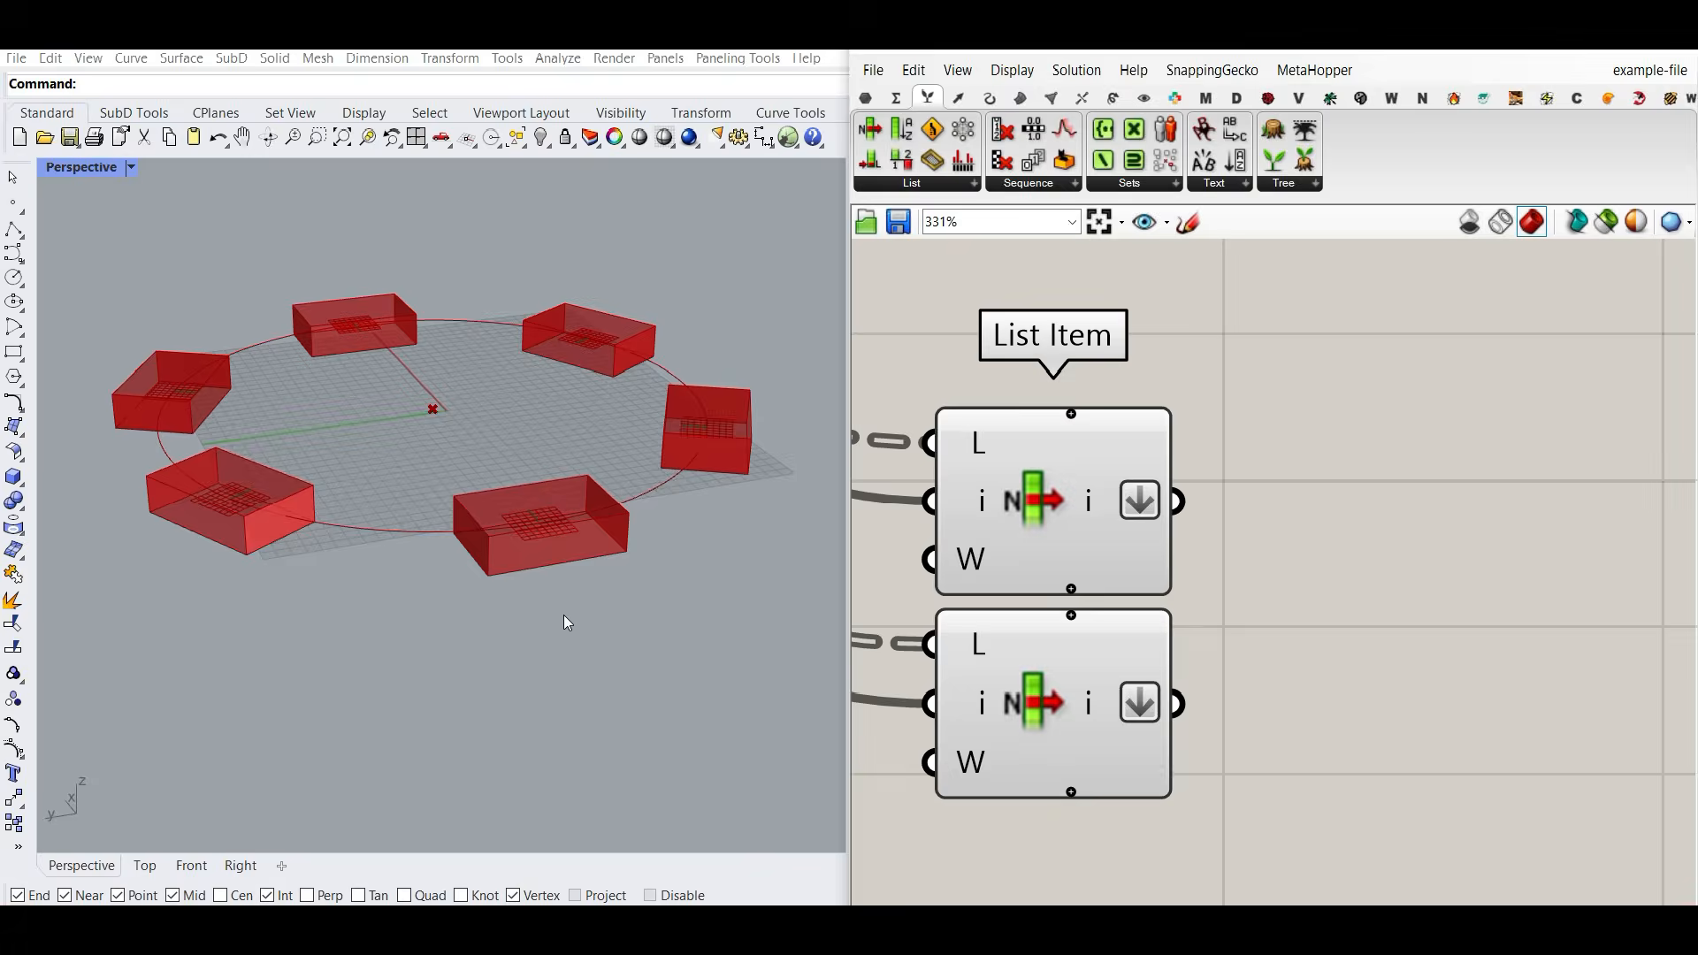
scroll(507, 646, "up", 5)
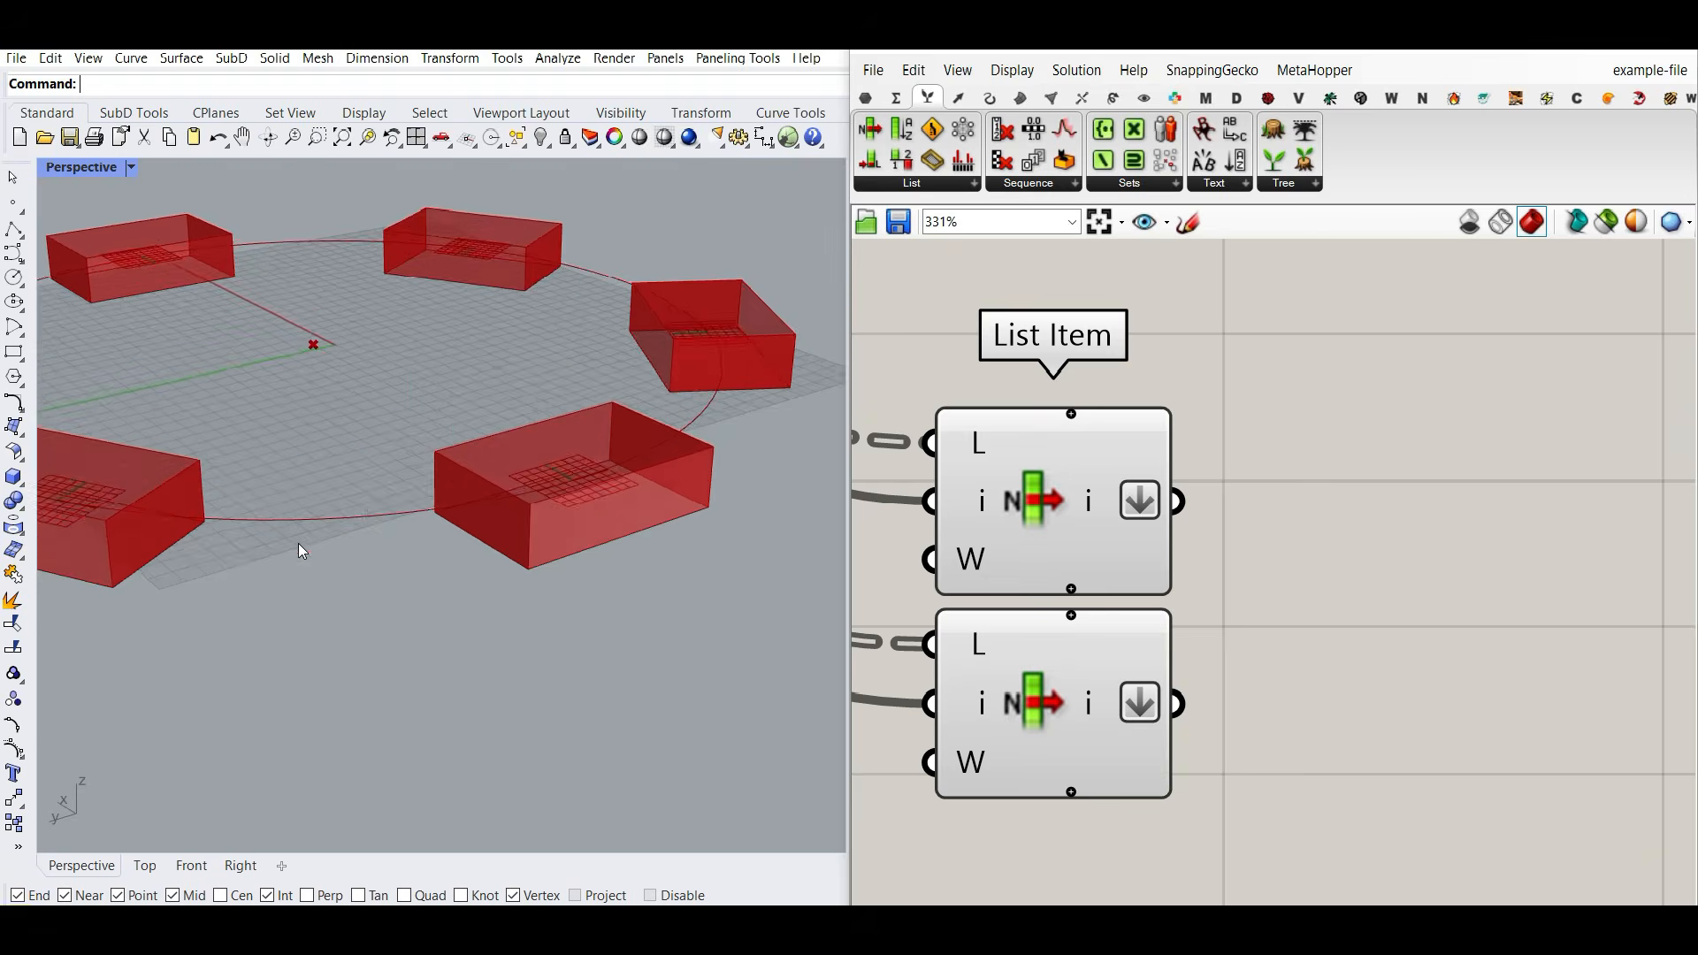
scroll(378, 506, "down", 3)
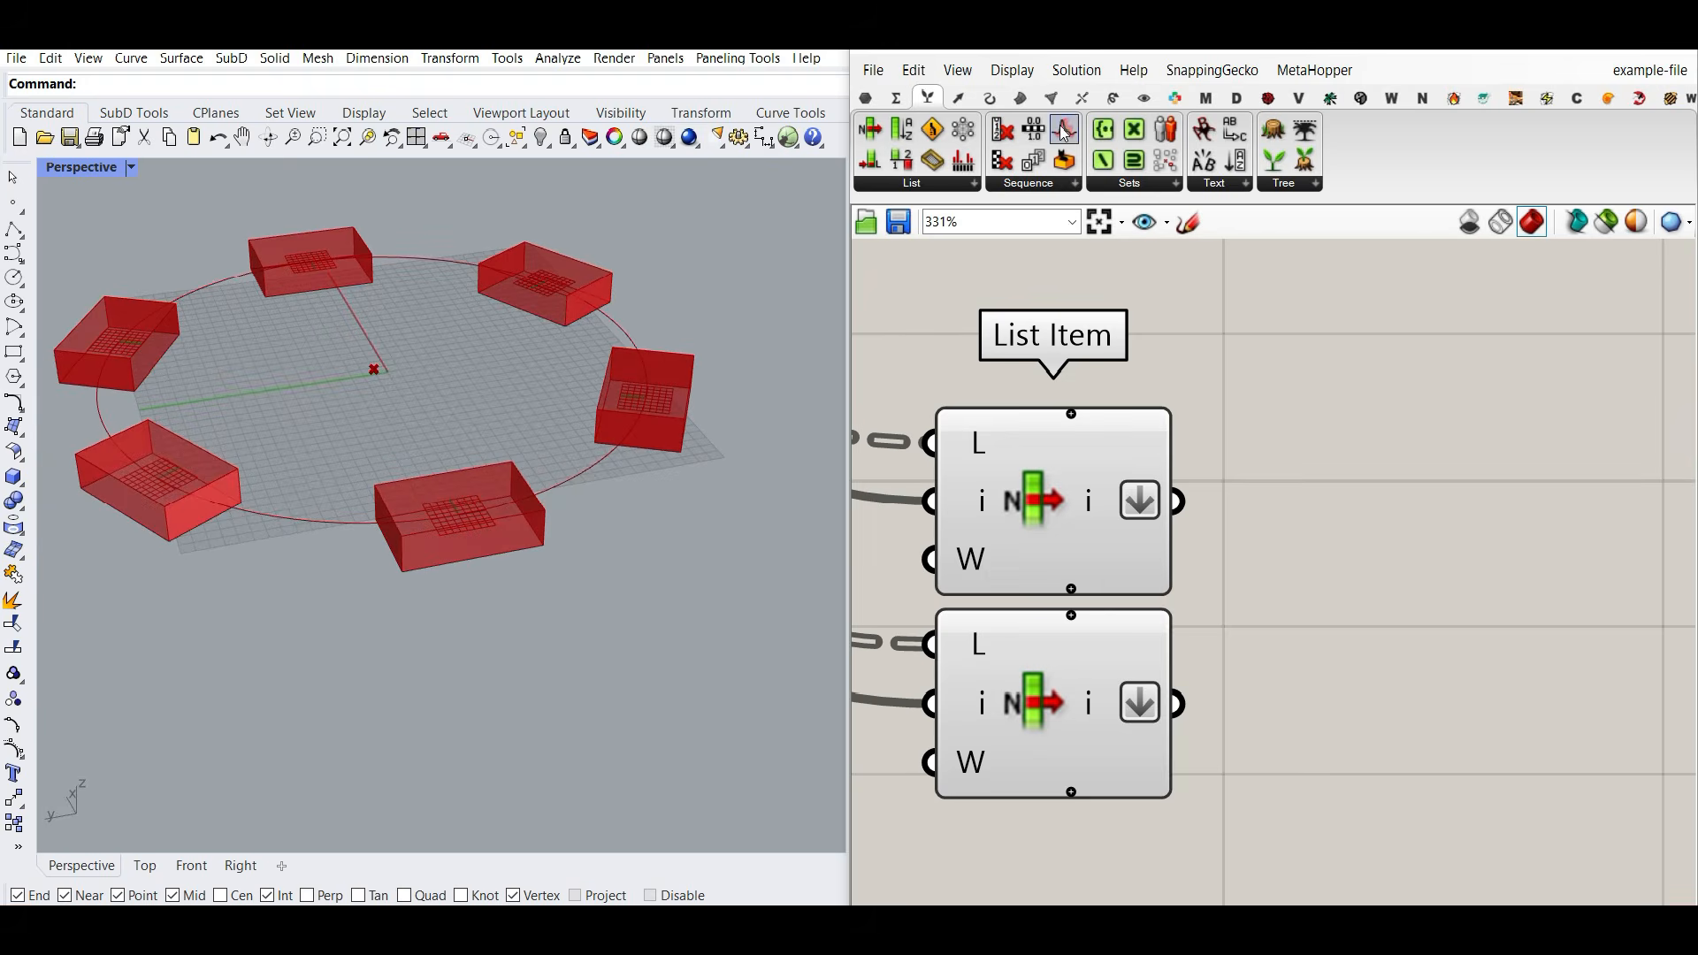
left_click(1021, 97)
left_click_drag(901, 129, 1316, 500)
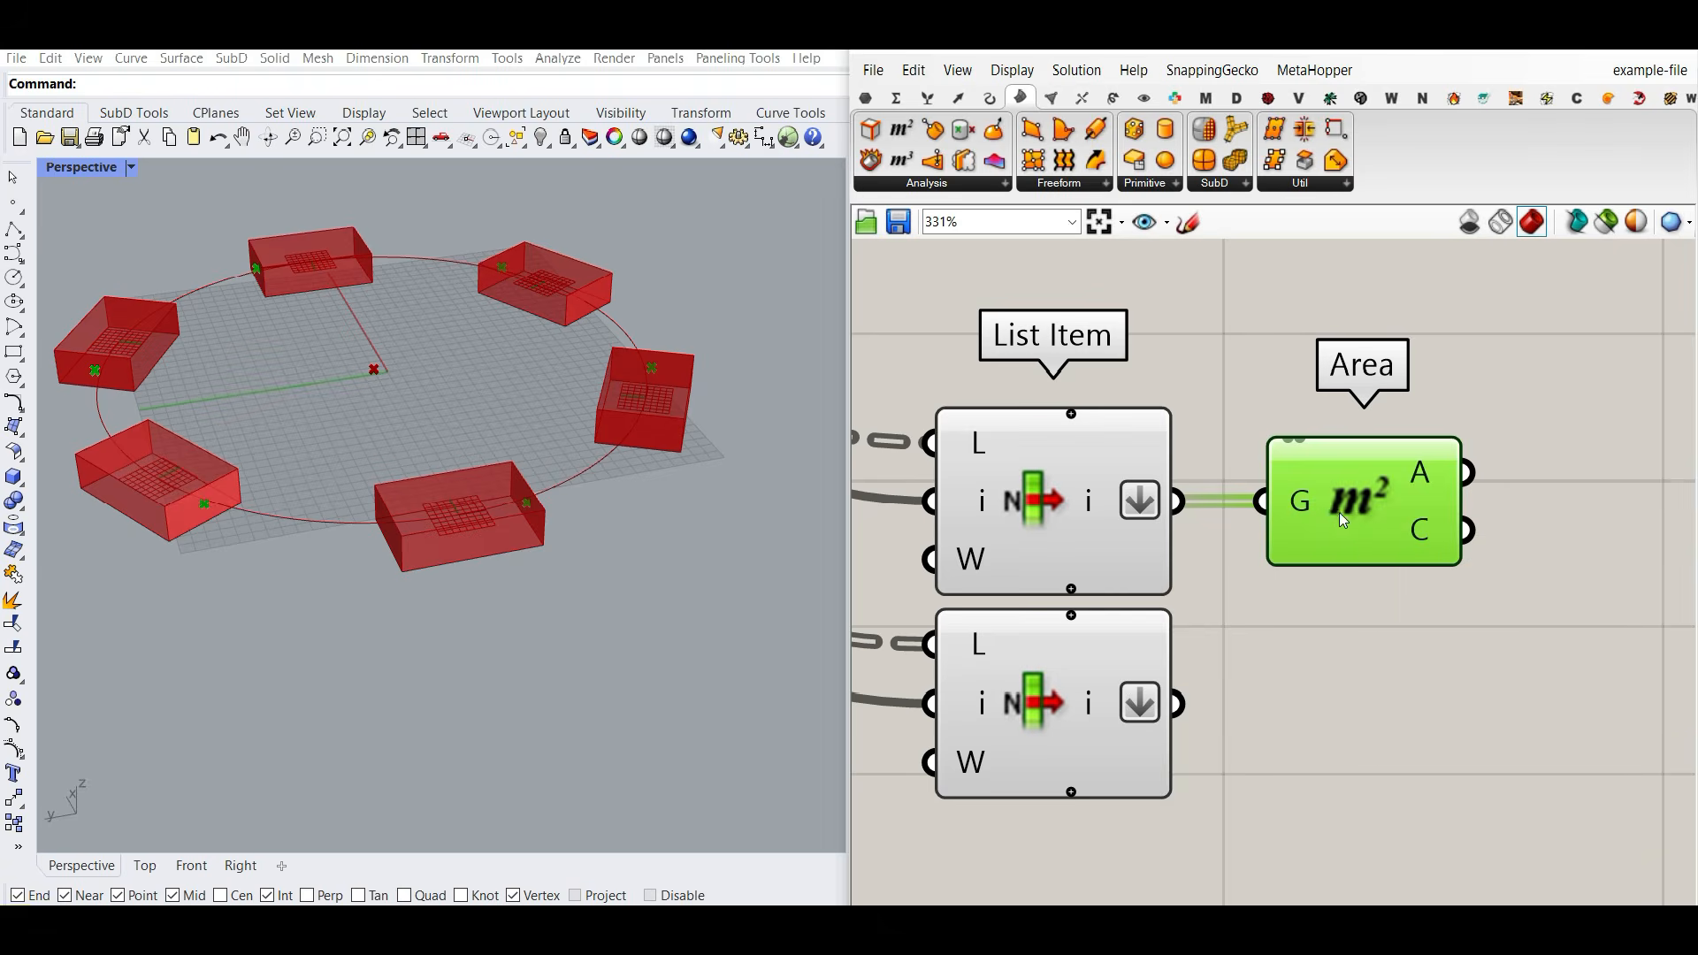
Step: Duplicate the Area component below the first and connect the lower List Item's output to it
key("ctrl+c")
key("ctrl+v")
left_click_drag(1179, 714, 1278, 665)
left_click_drag(1371, 670, 1354, 702)
right_click_drag(1353, 702, 1291, 707)
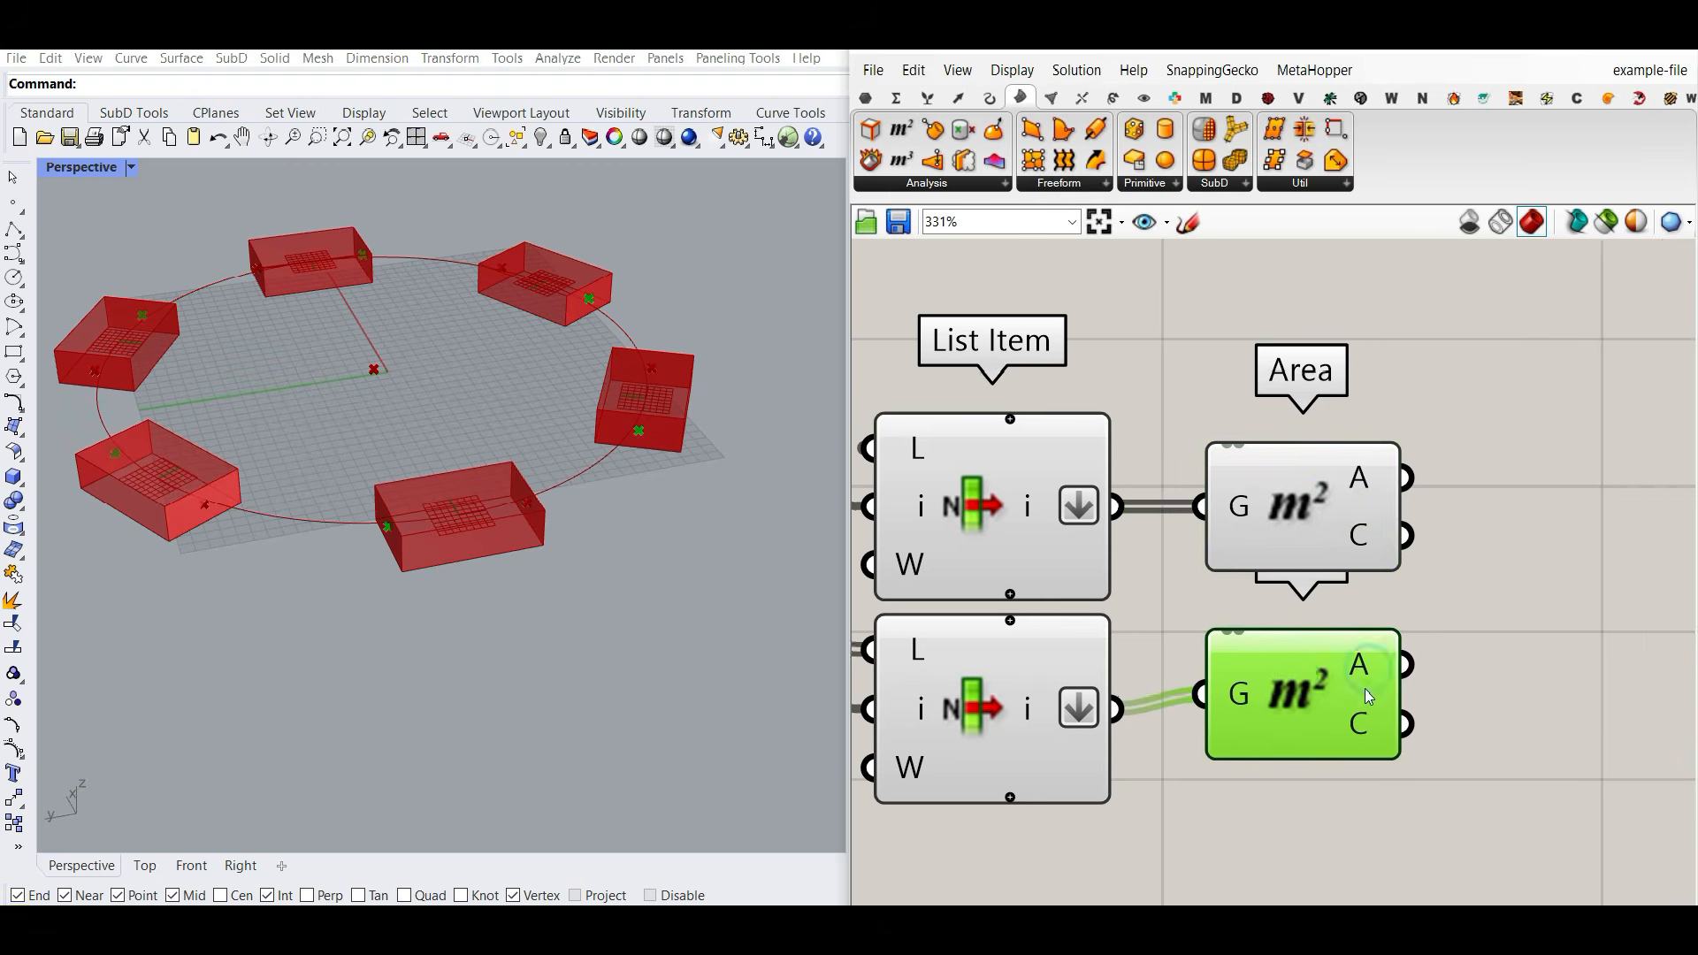
Step: Add a Point List fed by the upper Area's centroids and bake its index tags
left_click(1144, 97)
left_click_drag(1592, 130, 1533, 588)
left_click_drag(1388, 535, 1455, 557)
right_click(1537, 583)
left_click(1534, 666)
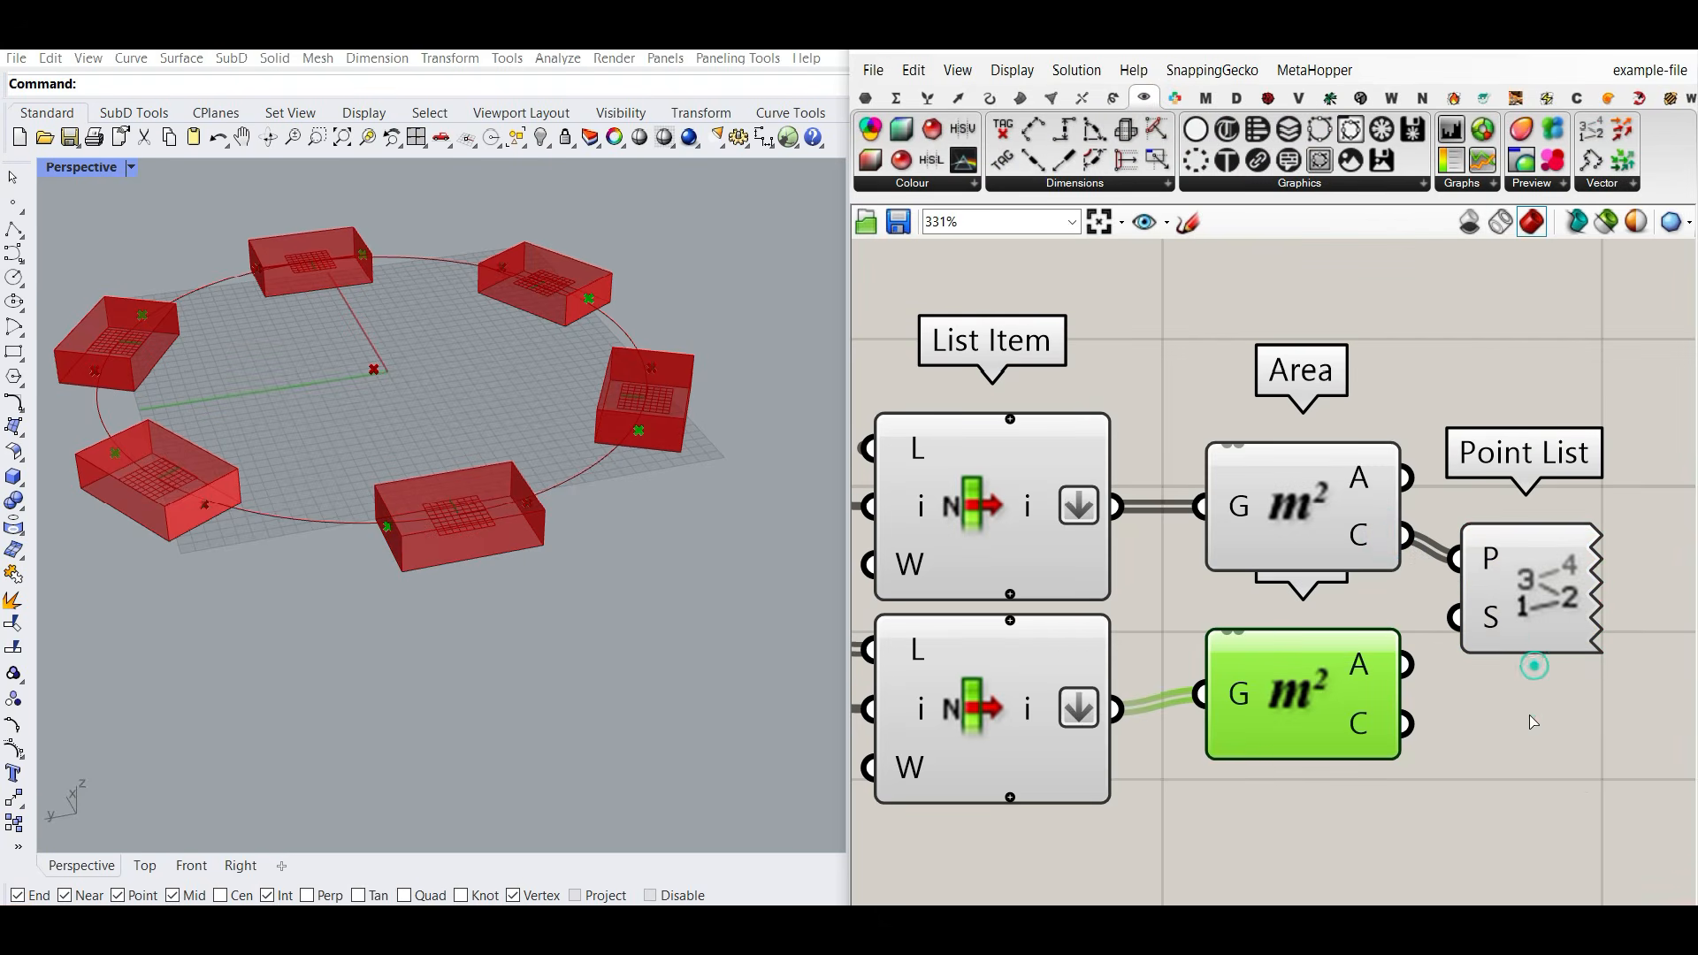
left_click(1537, 870)
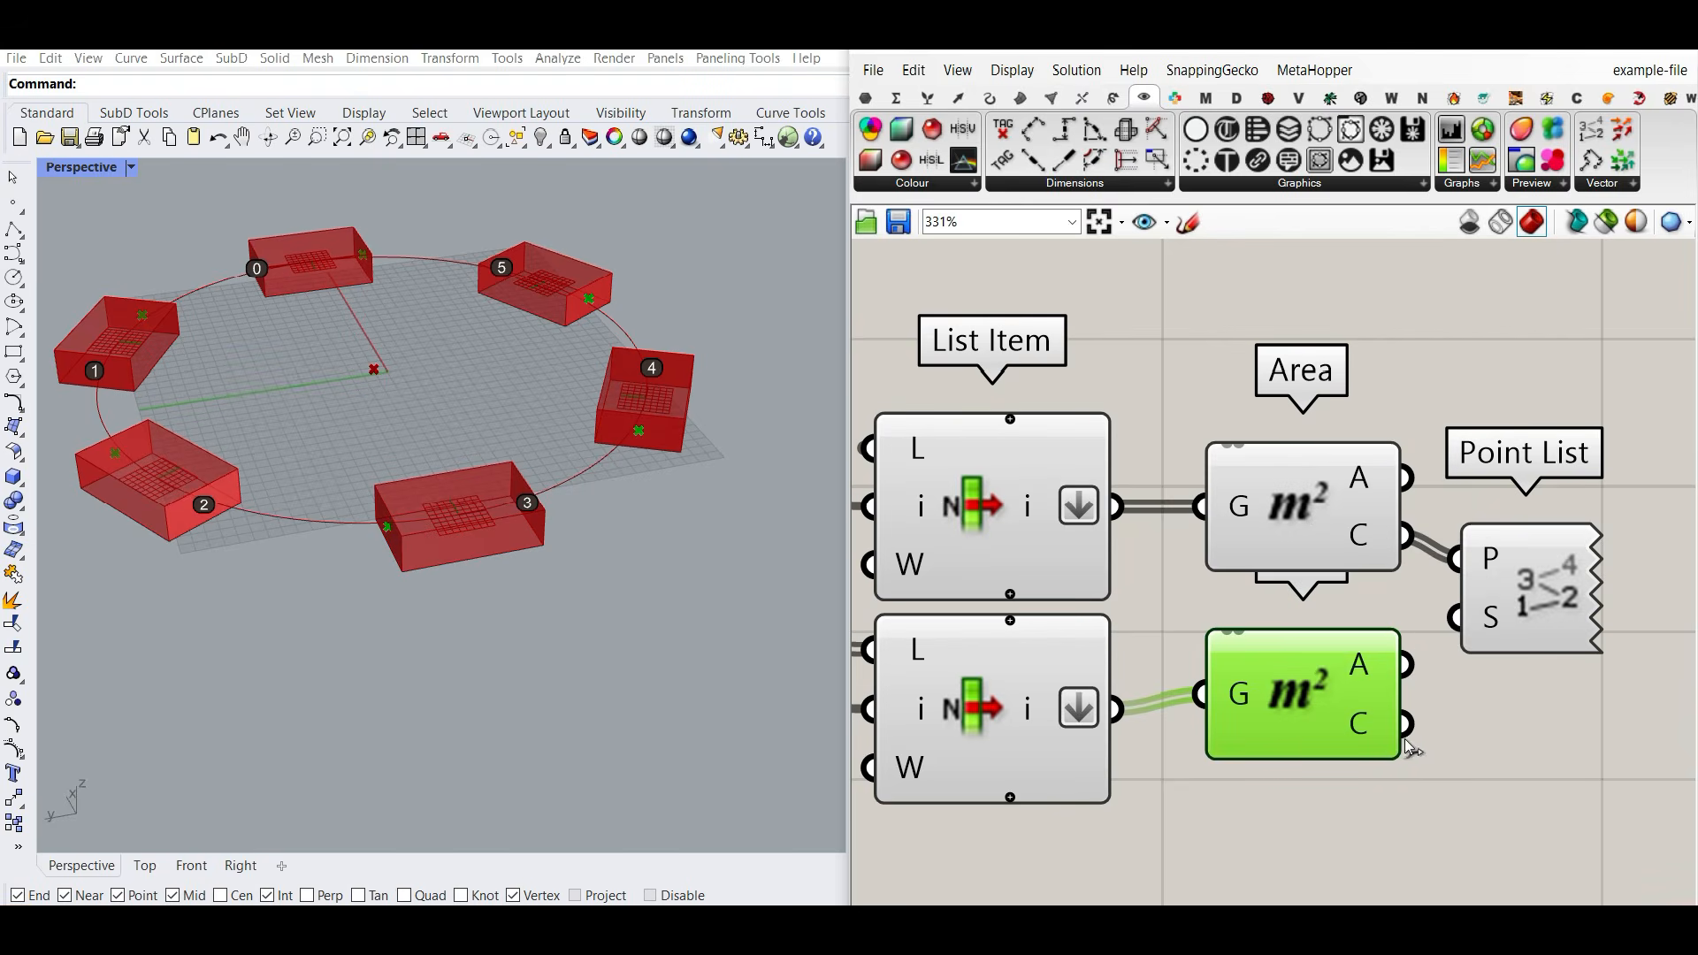
Step: Feed the Point List from the lower Area's centroids instead and bake those index tags
left_click_drag(1406, 724, 1455, 557)
right_click(1469, 585)
left_click(1499, 677)
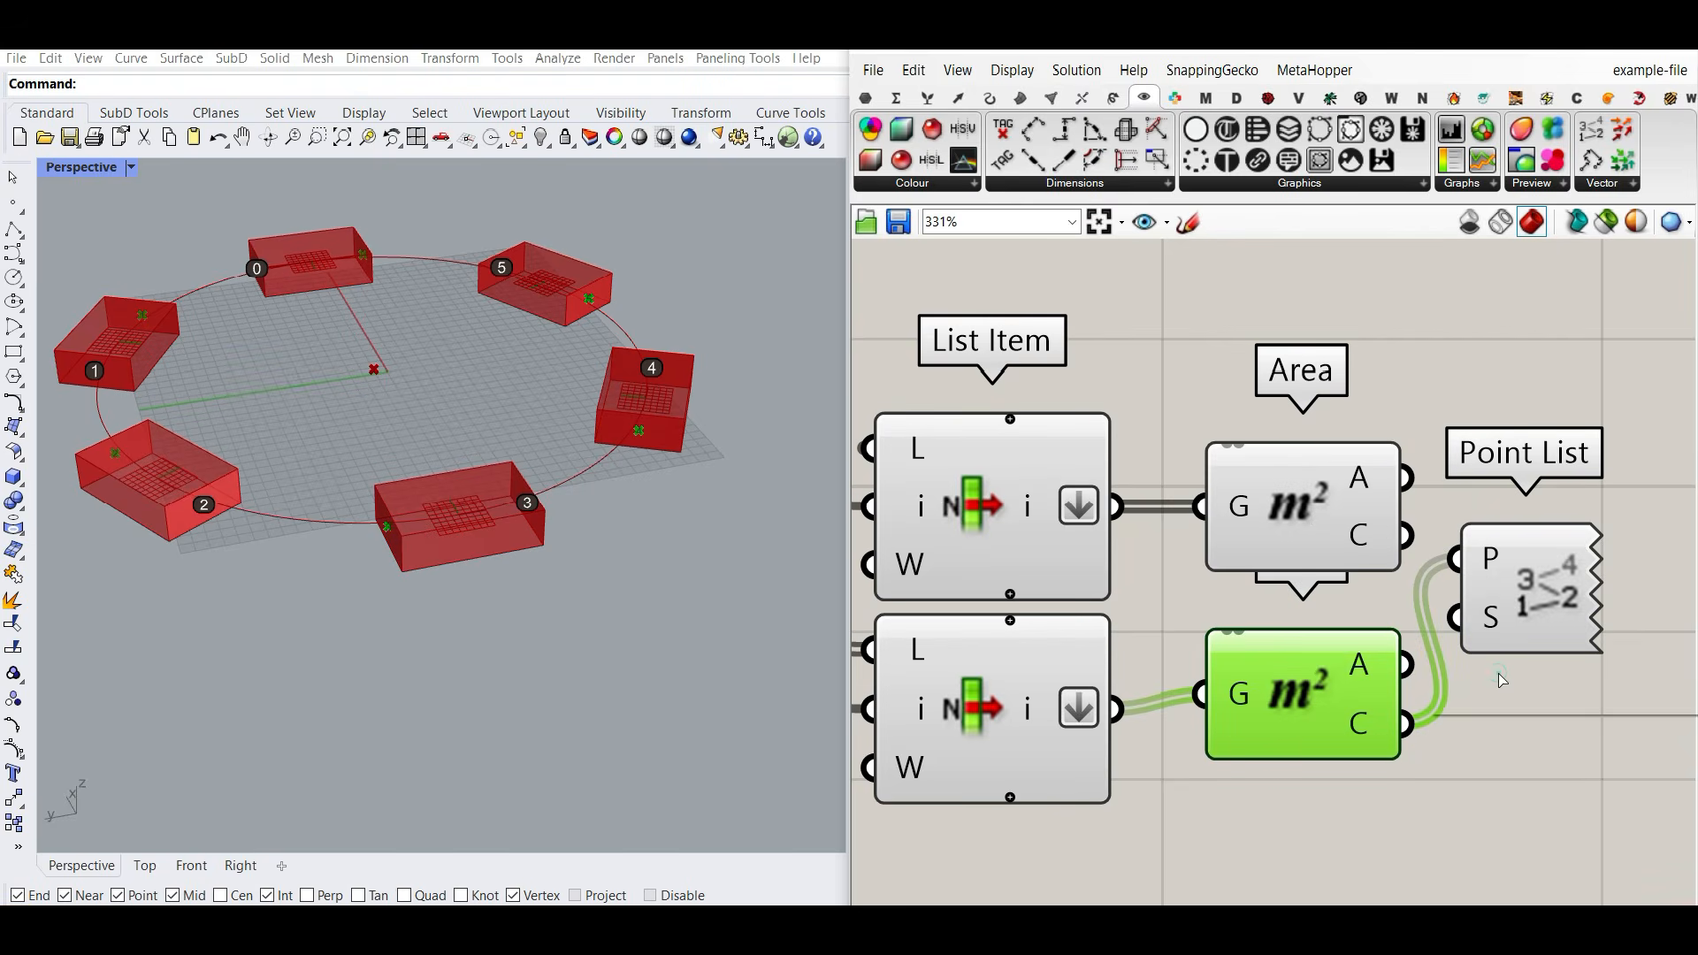
left_click(1539, 876)
Step: Delete the Point List component
right_click_drag(320, 596, 353, 603)
left_click(1535, 591)
key("Delete")
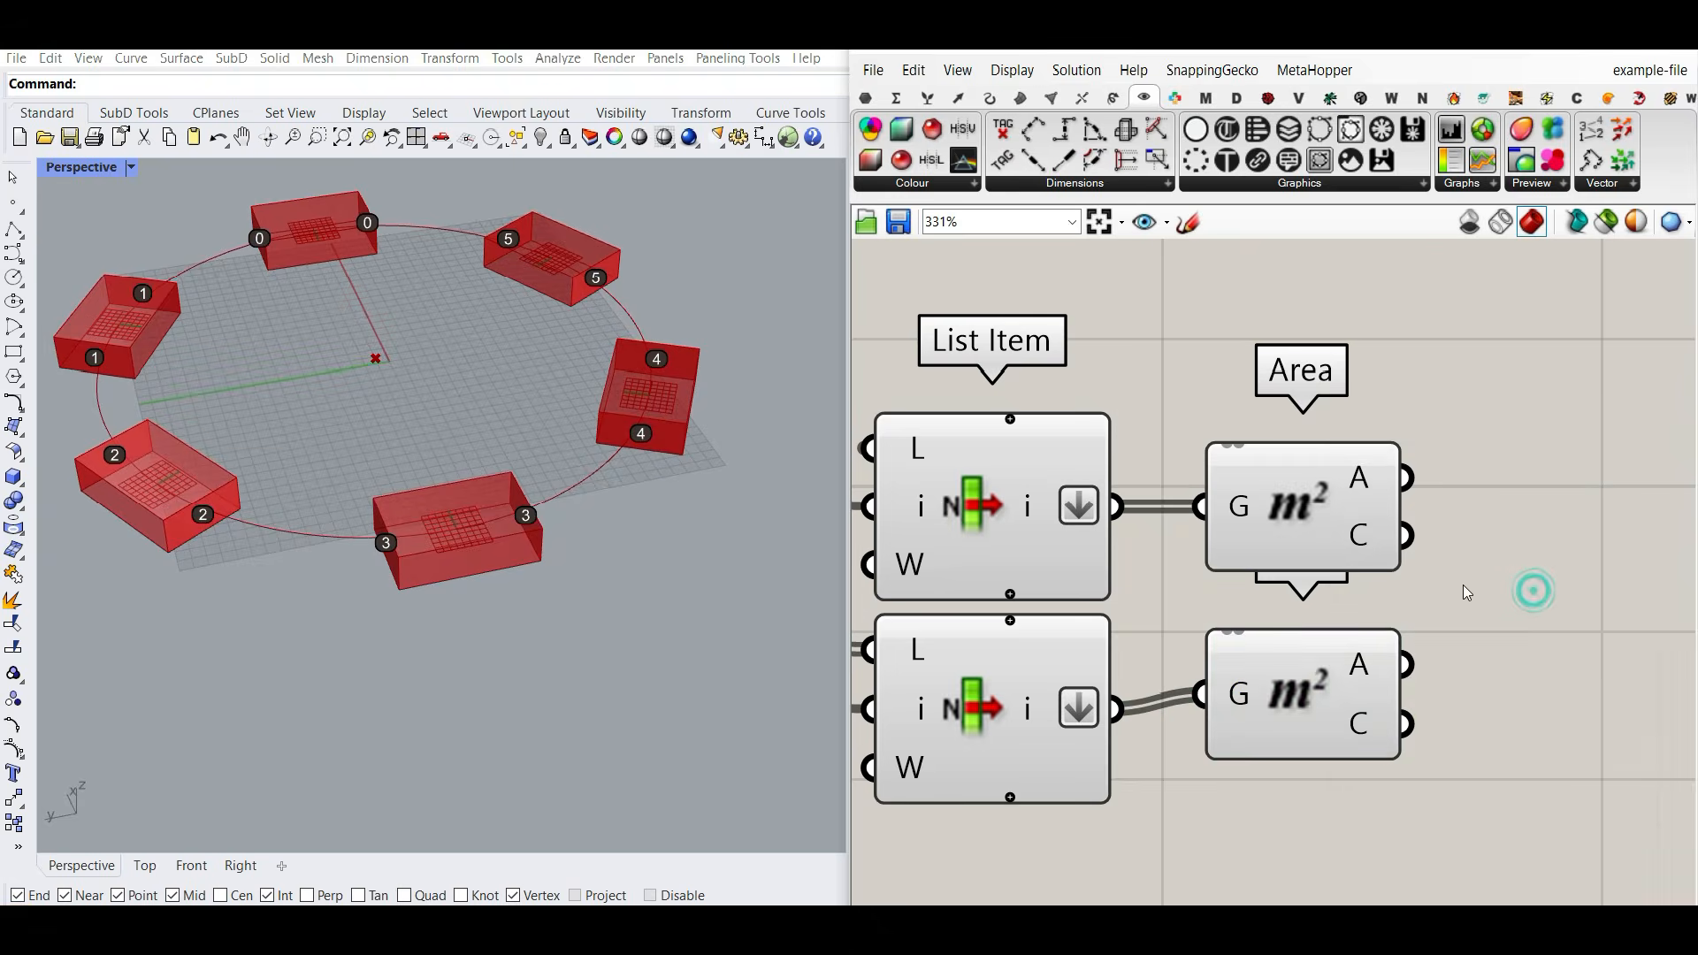
Step: Examine the index tags on the two side faces of each box around the circle
right_click_drag(261, 530, 528, 511)
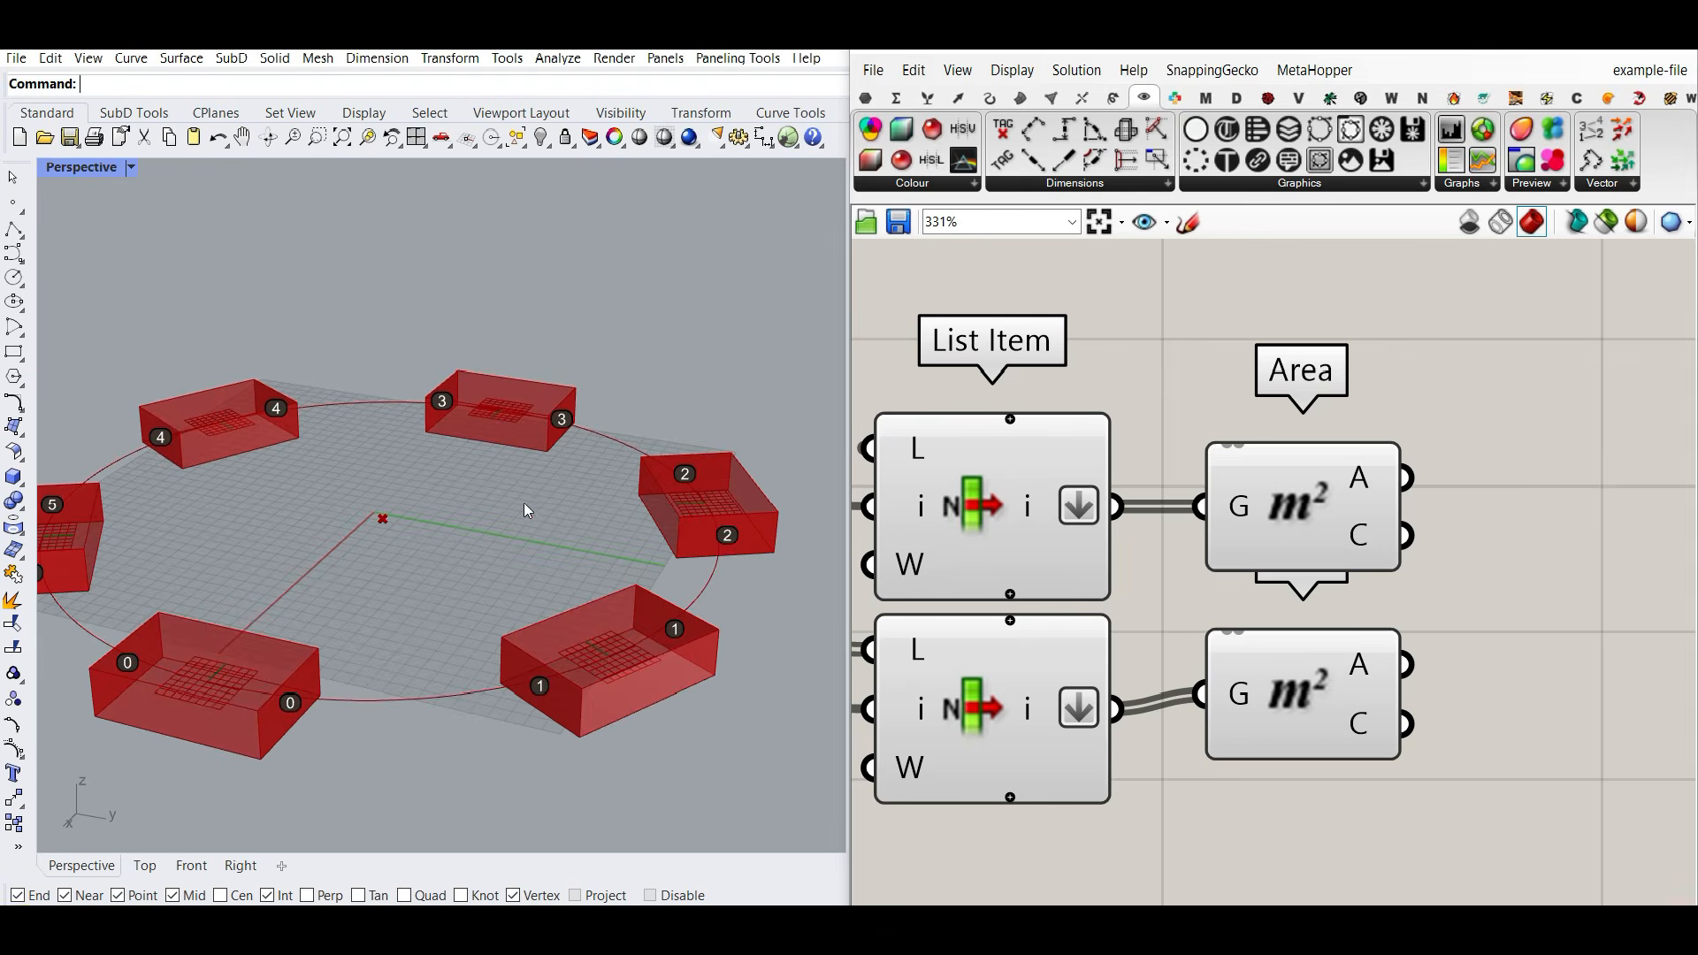
scroll(527, 510, "down", 6)
right_click_drag(427, 564, 446, 606)
scroll(446, 605, "up", 6)
scroll(356, 597, "down", 2)
mouse_move(323, 575)
left_mouse_down()
mouse_move(246, 630)
mouse_move(320, 573)
left_mouse_up()
mouse_move(635, 597)
left_mouse_down()
mouse_move(619, 587)
mouse_move(650, 591)
left_mouse_up()
left_click_drag(768, 460, 774, 473)
left_click_drag(598, 339, 599, 327)
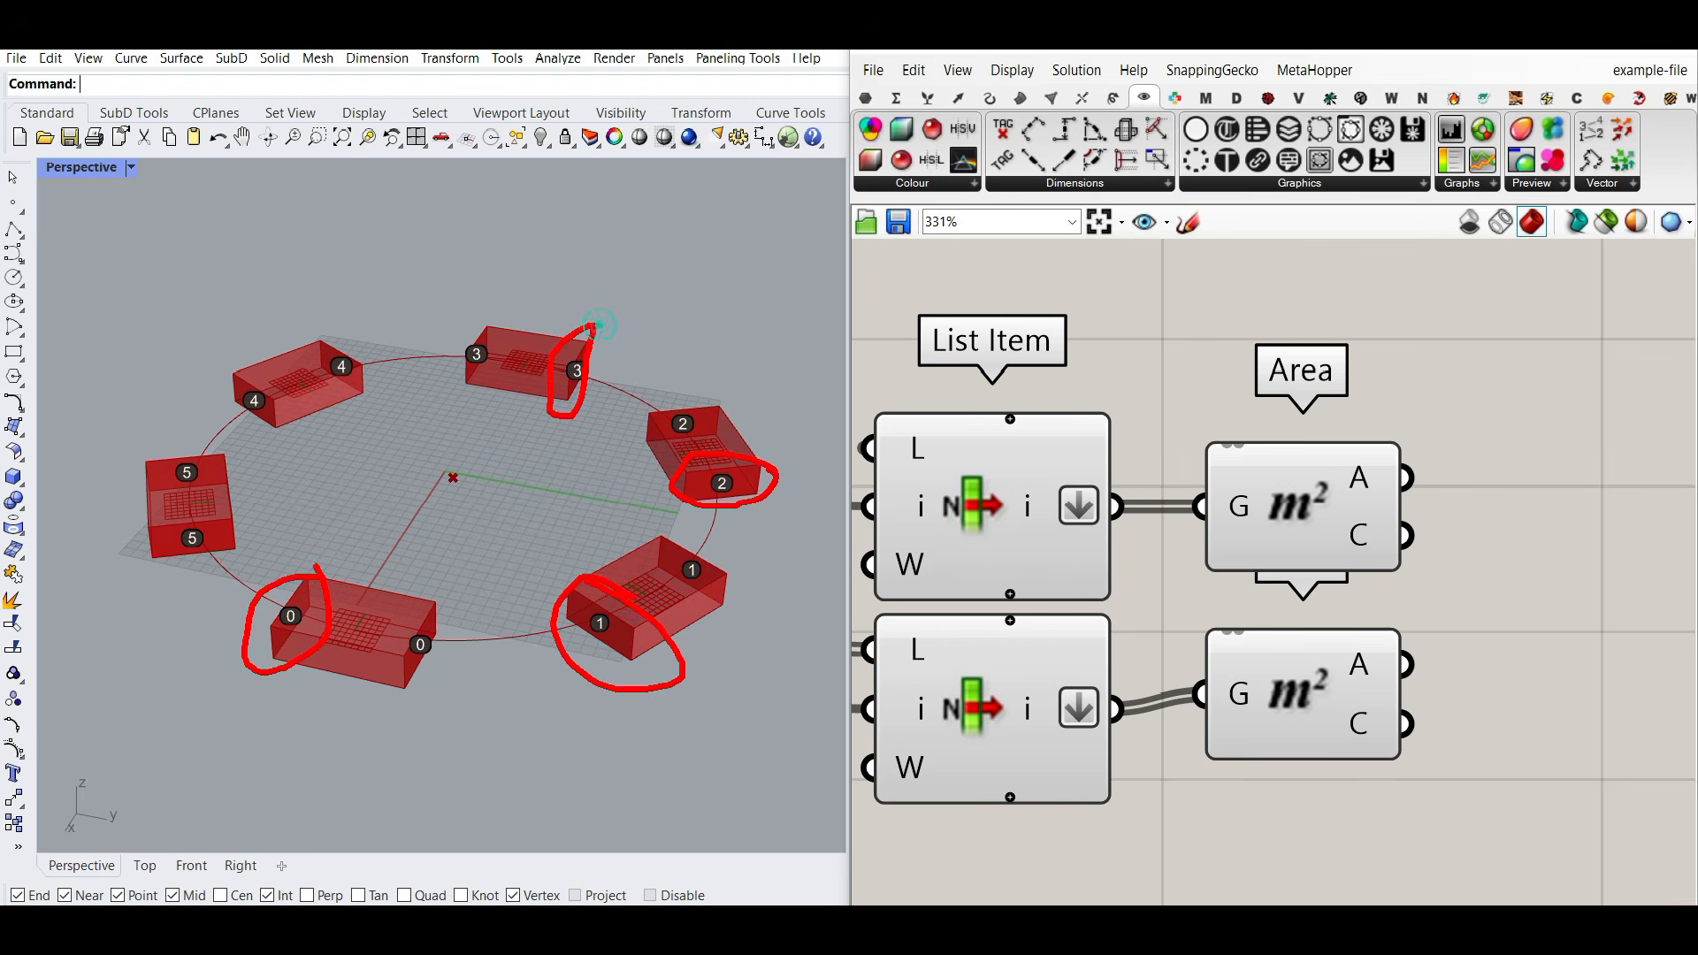
Step: Compare each box's two tagged side faces with the upper and lower List Item outputs
mouse_move(414, 353)
left_mouse_down()
mouse_move(349, 405)
mouse_move(375, 337)
left_mouse_up()
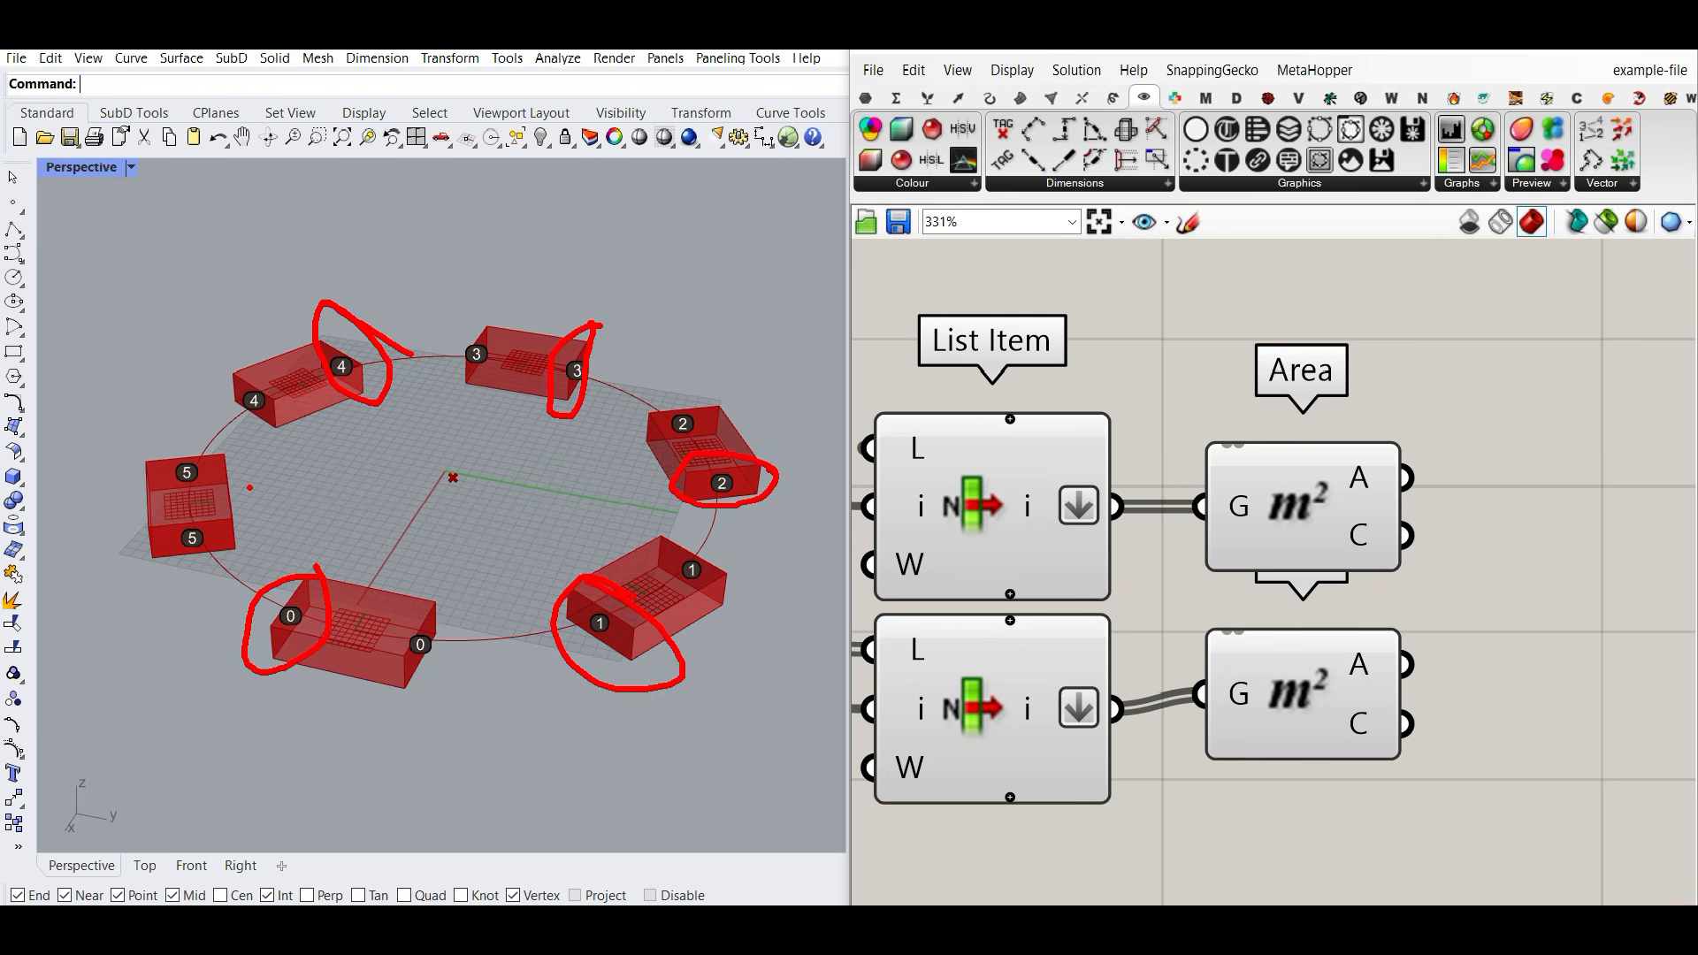
left_click_drag(248, 463, 251, 468)
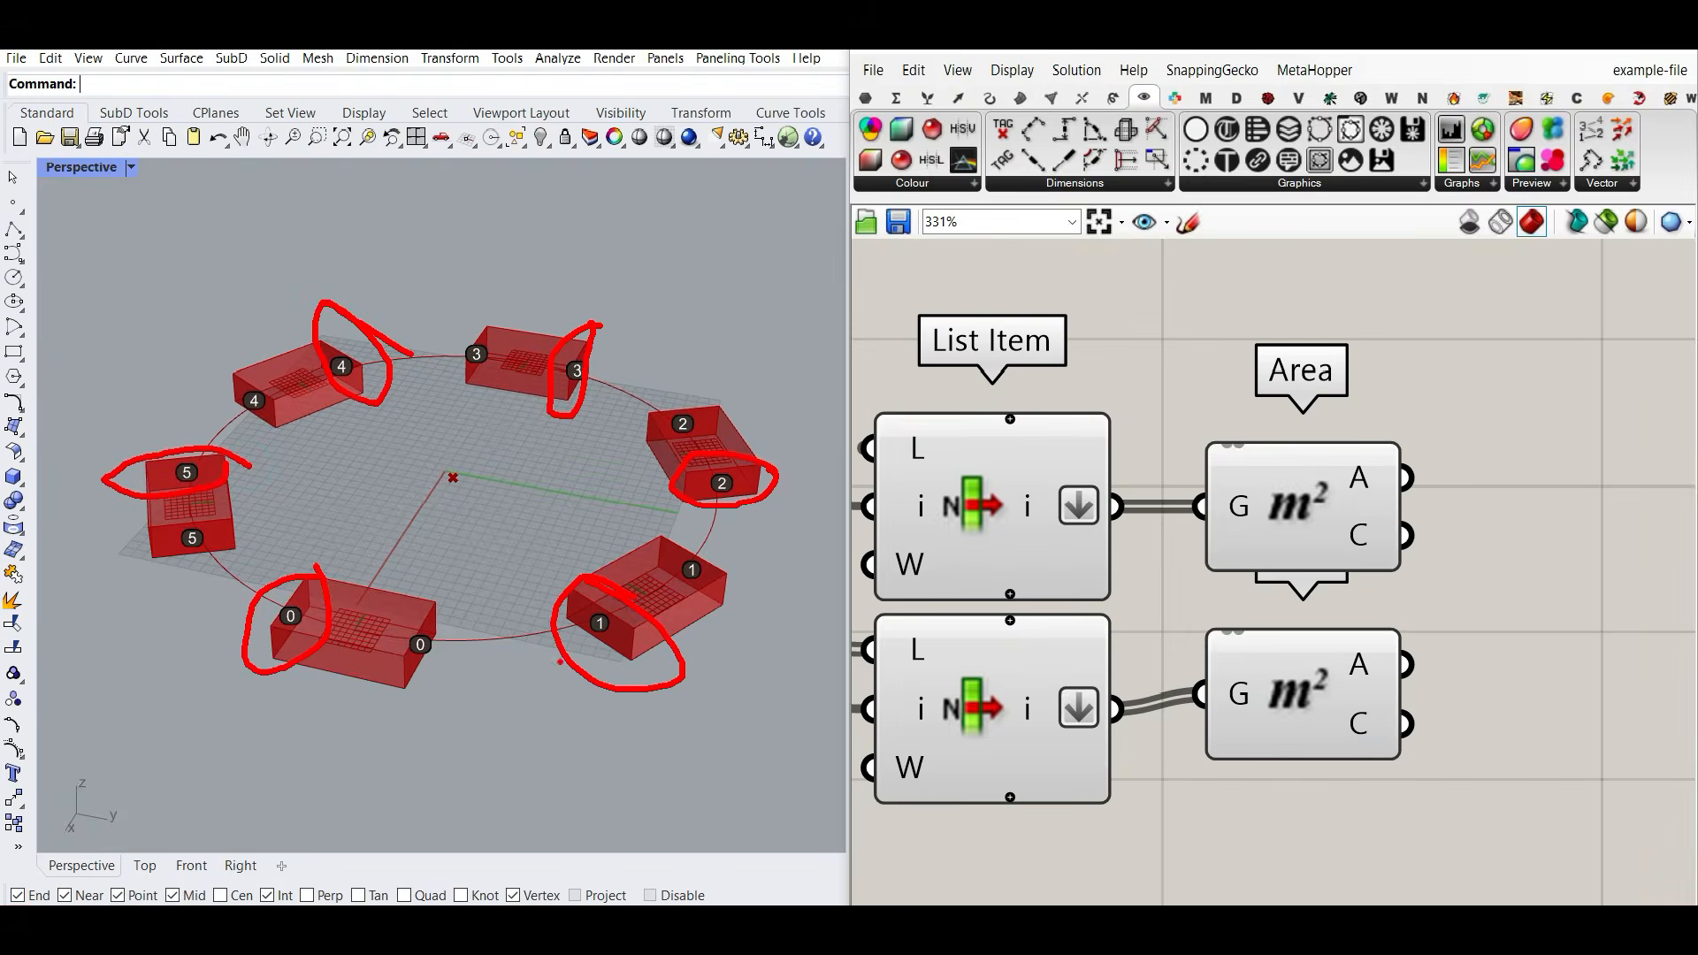
left_click_drag(949, 461, 1005, 406)
left_click_drag(457, 611, 455, 611)
mouse_move(768, 557)
left_mouse_down()
mouse_move(729, 591)
mouse_move(712, 511)
left_mouse_up()
left_click_drag(721, 420, 733, 403)
left_click_drag(529, 321, 502, 358)
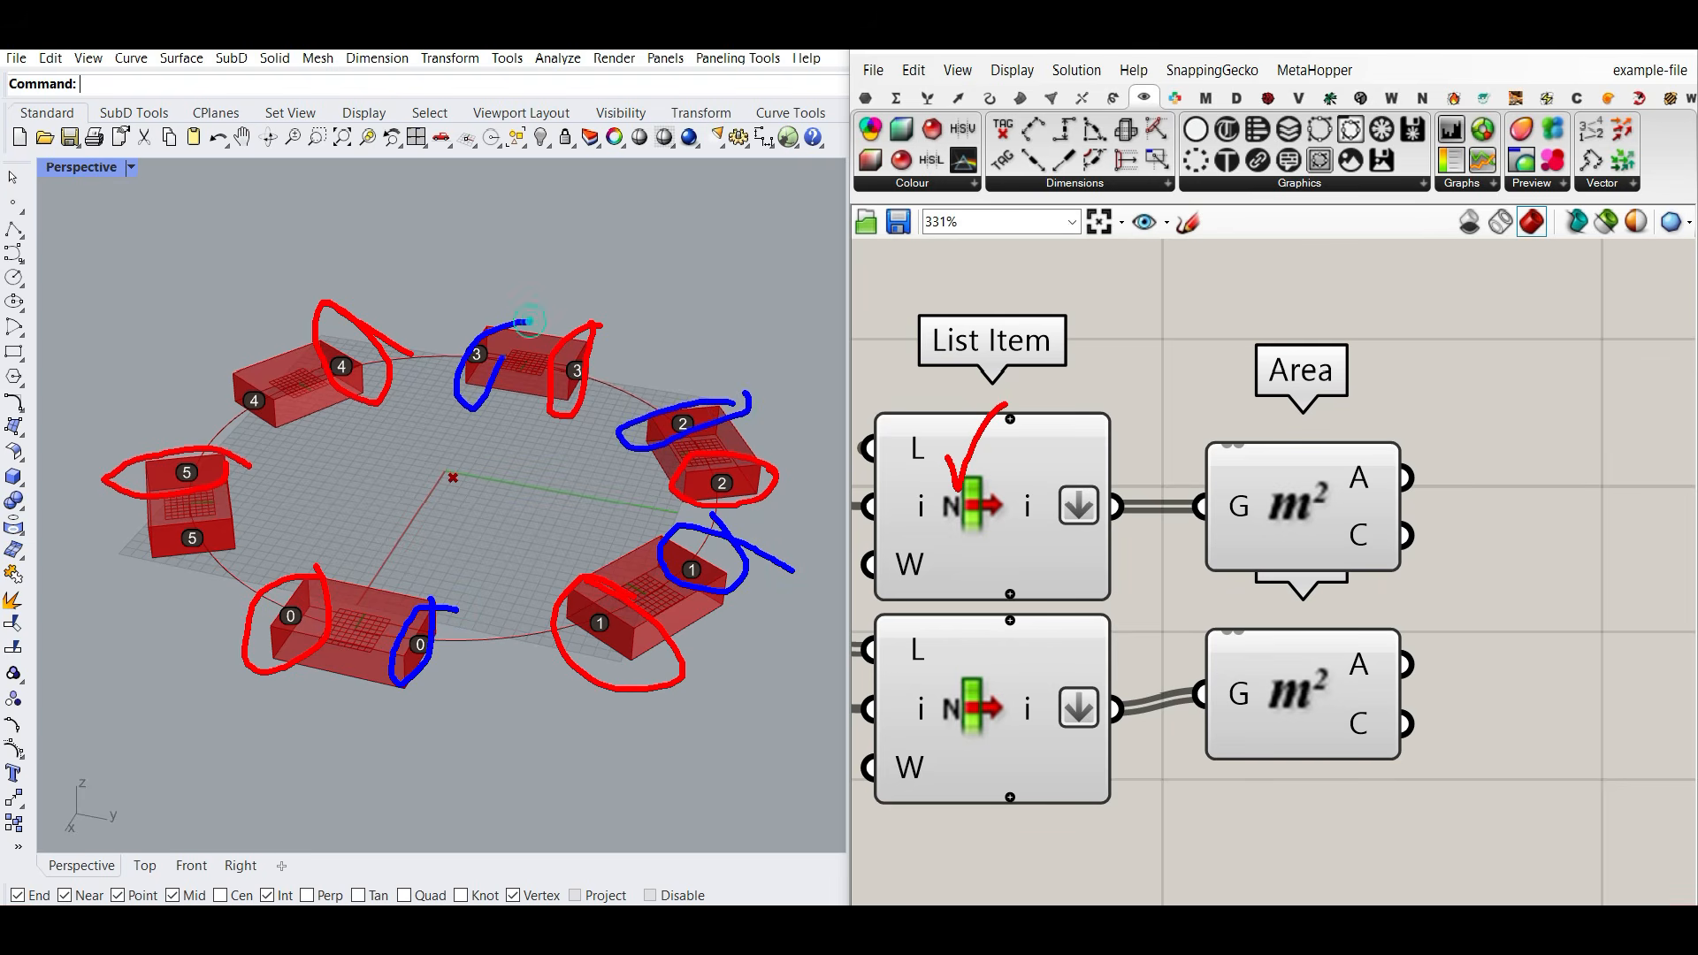
mouse_move(285, 390)
left_mouse_down()
mouse_move(256, 431)
mouse_move(289, 402)
left_mouse_up()
mouse_move(237, 520)
left_mouse_down()
mouse_move(124, 553)
mouse_move(238, 523)
left_mouse_up()
left_click_drag(966, 701, 1026, 655)
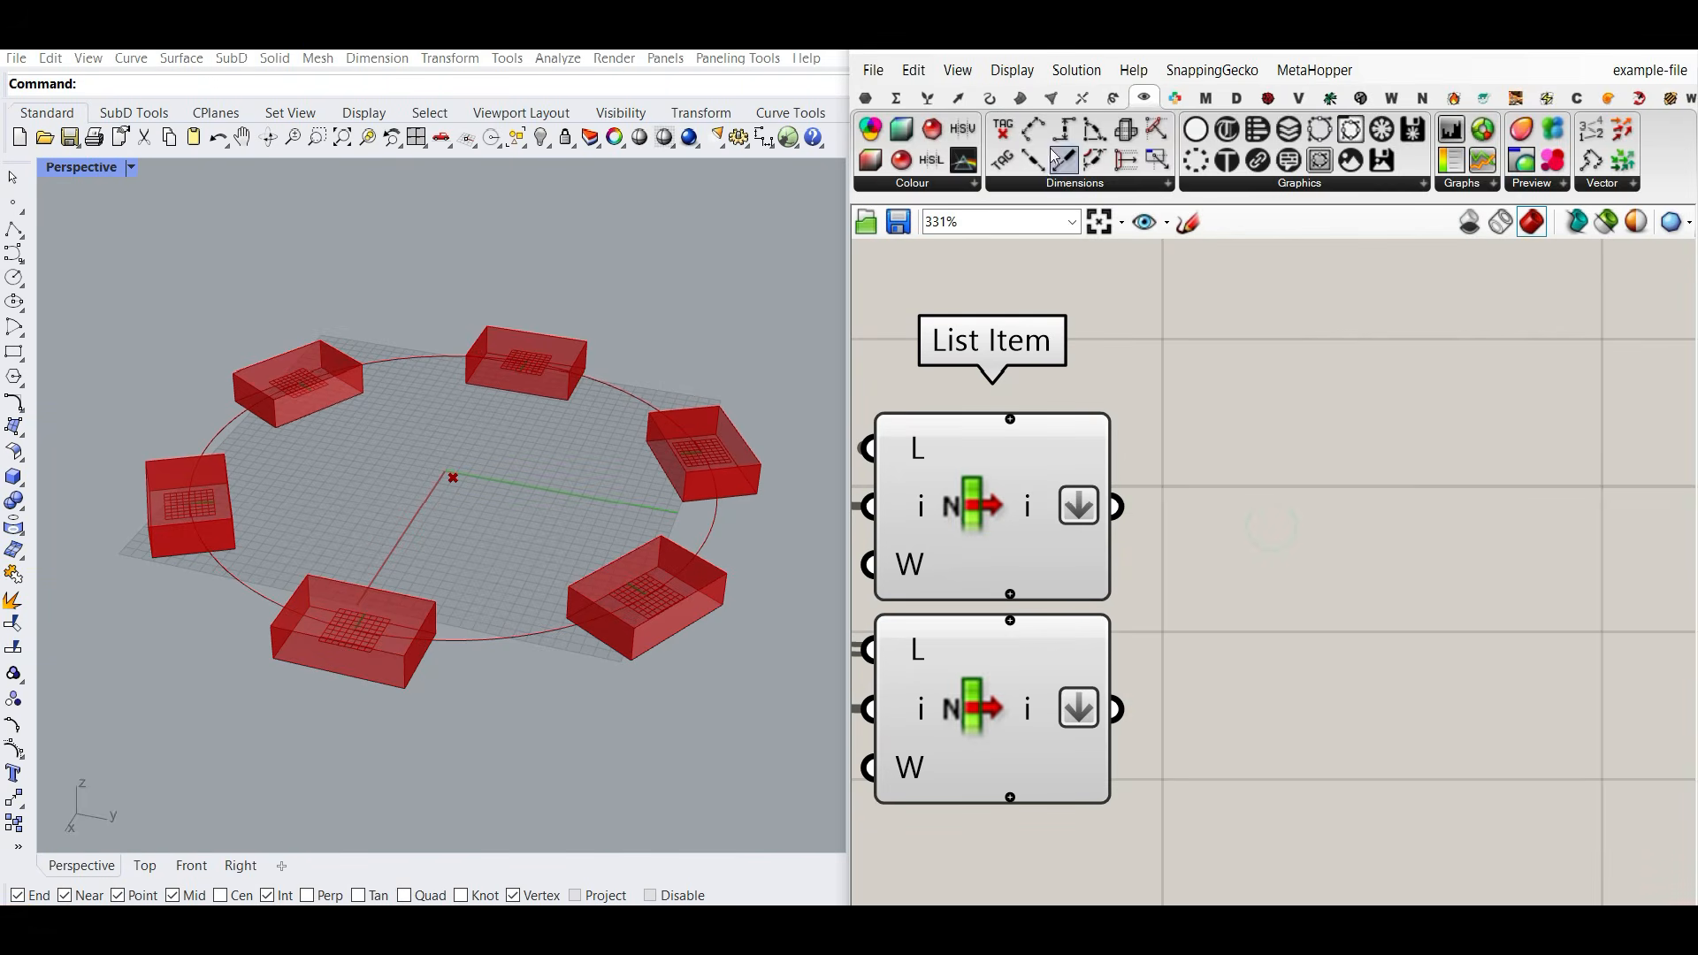
Step: Add a Shift List component and feed its list input from the lower List Item
left_click(929, 97)
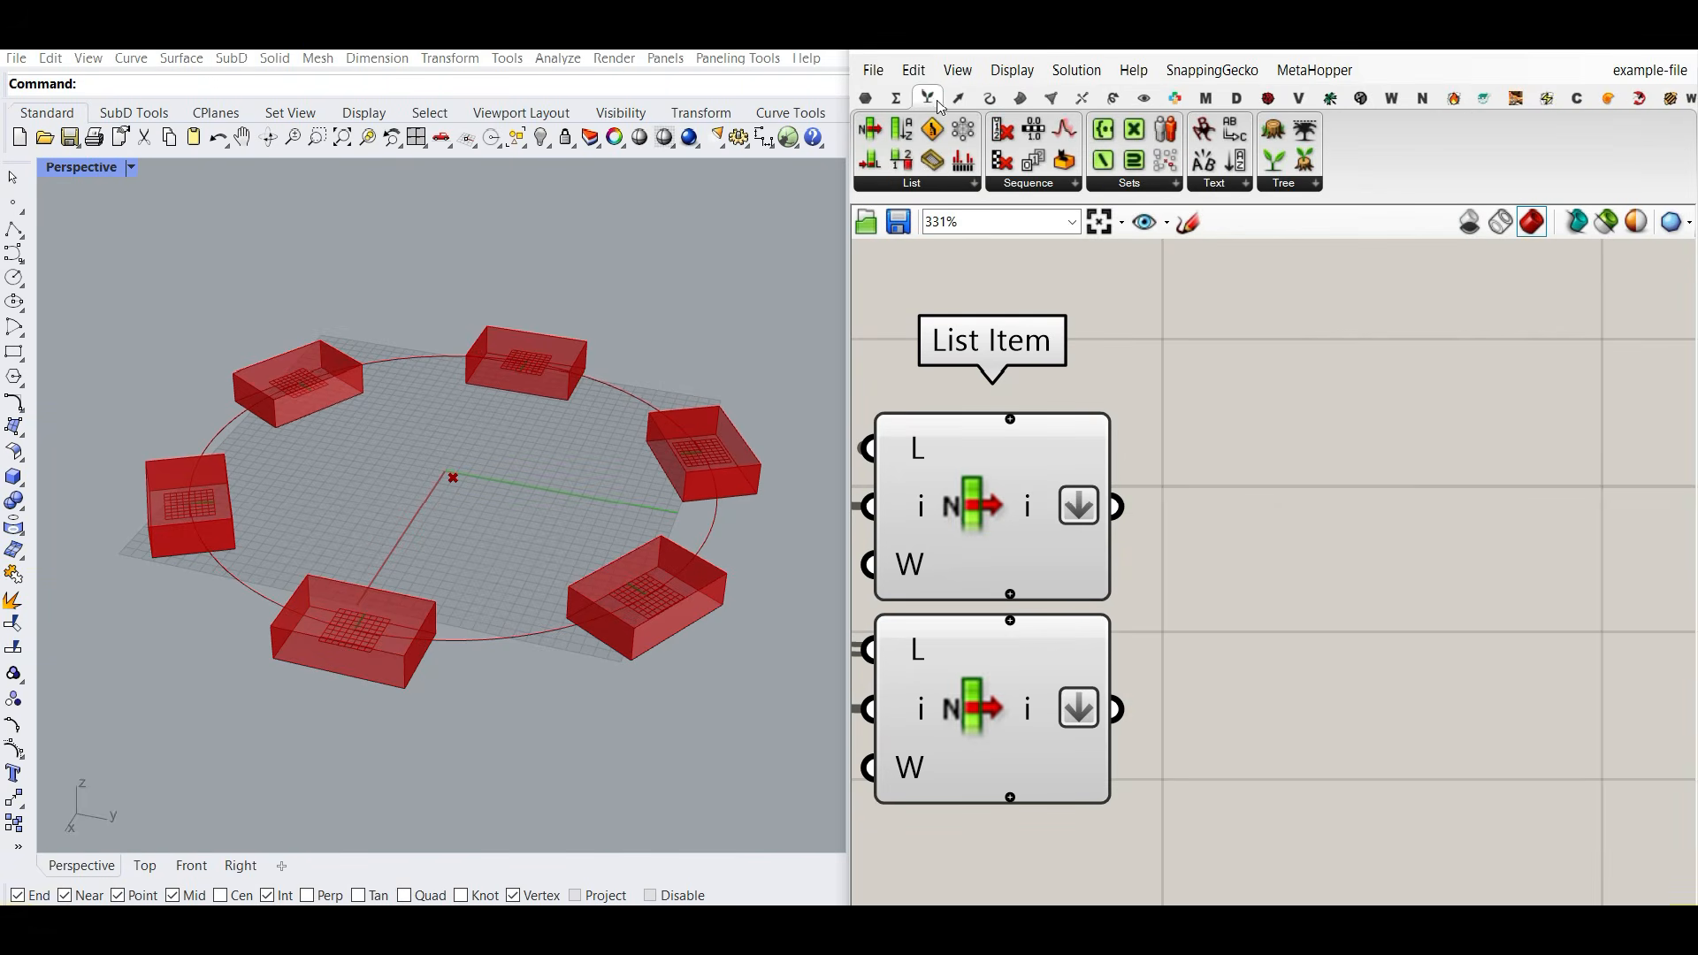
left_click(898, 184)
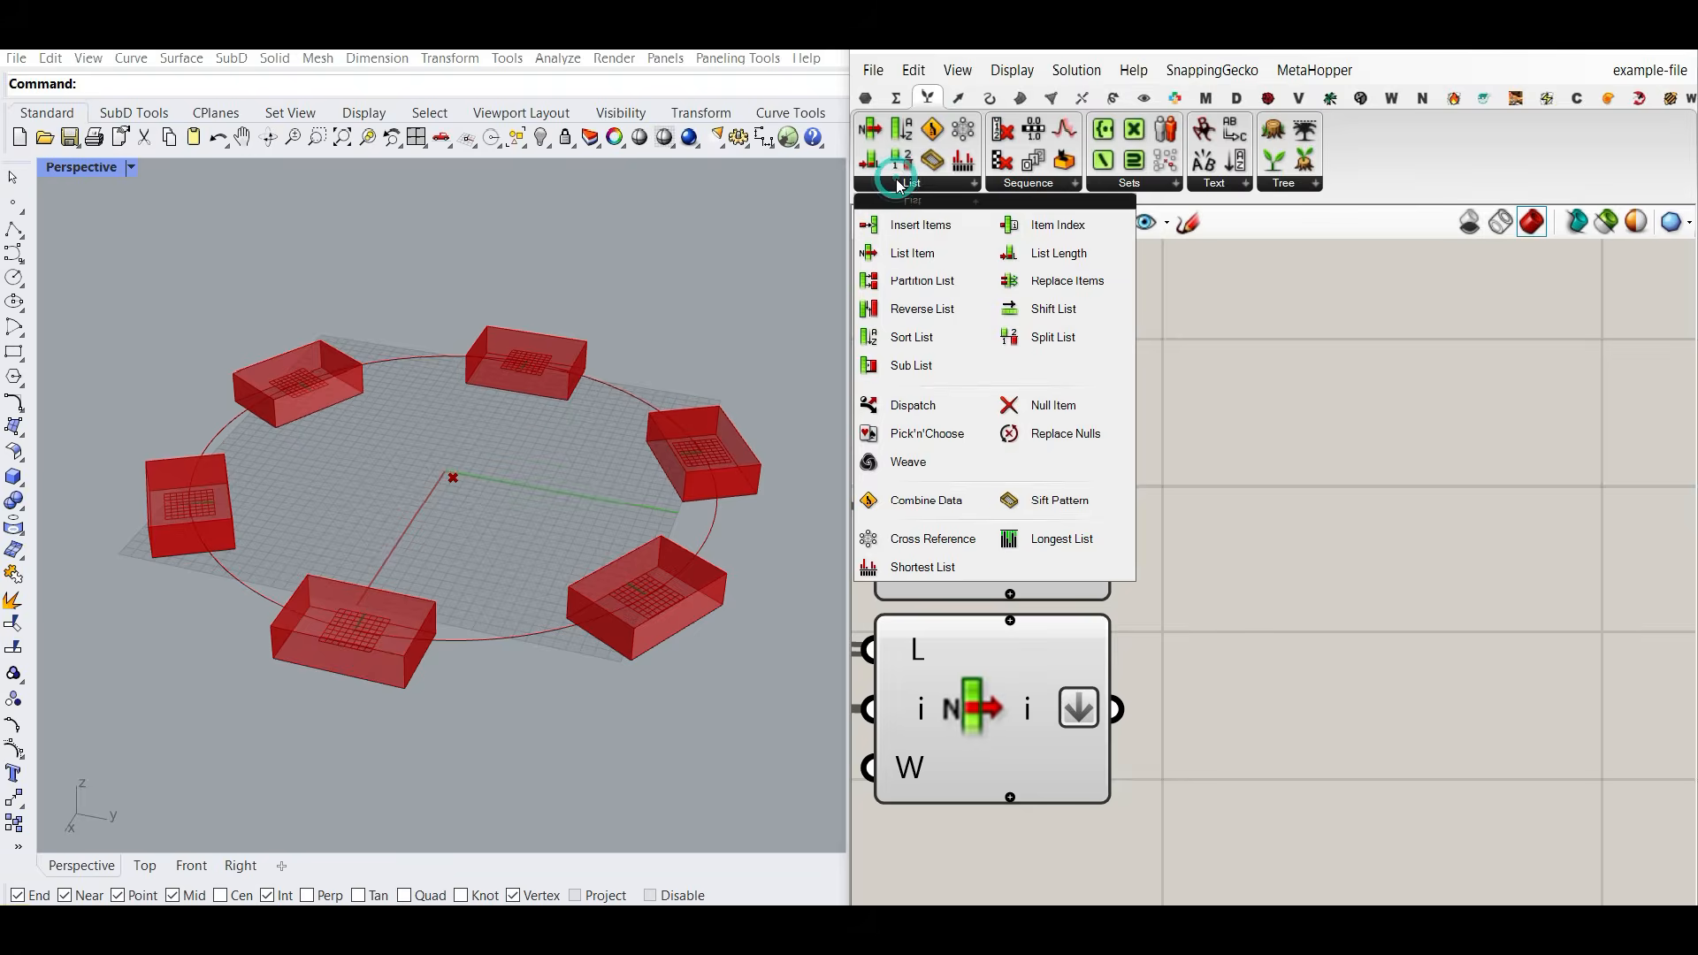
left_click(1047, 309)
left_click(1309, 765)
left_click_drag(1116, 708, 1207, 707)
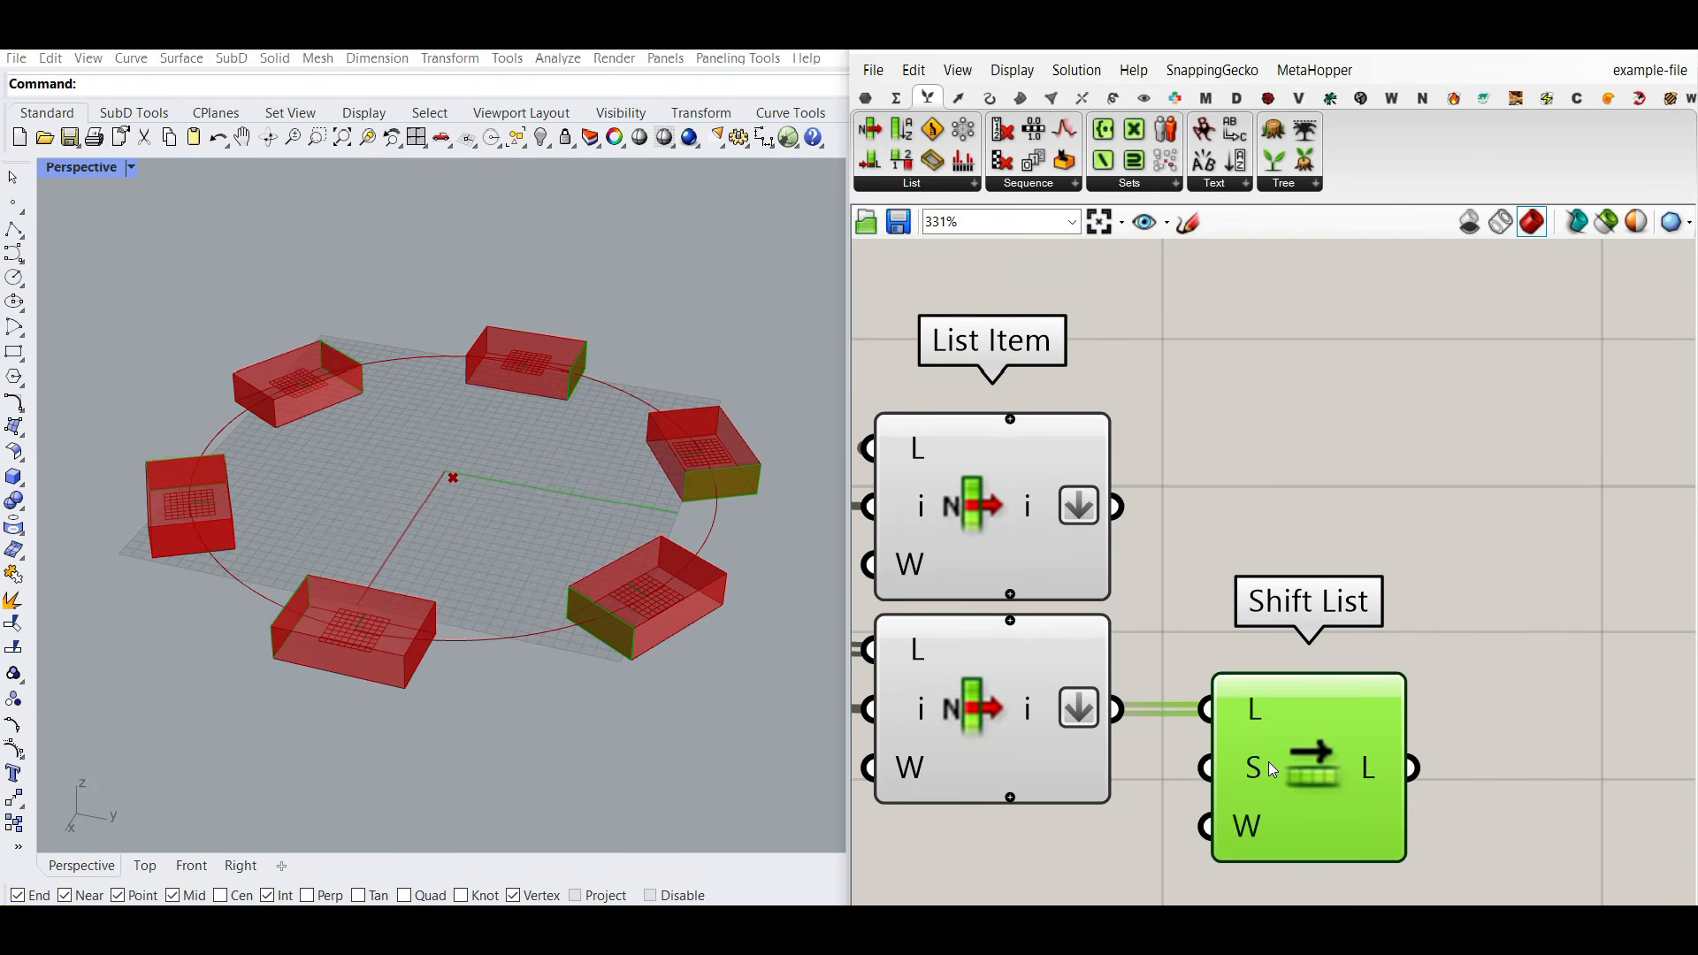
right_click_drag(1395, 740, 1317, 724)
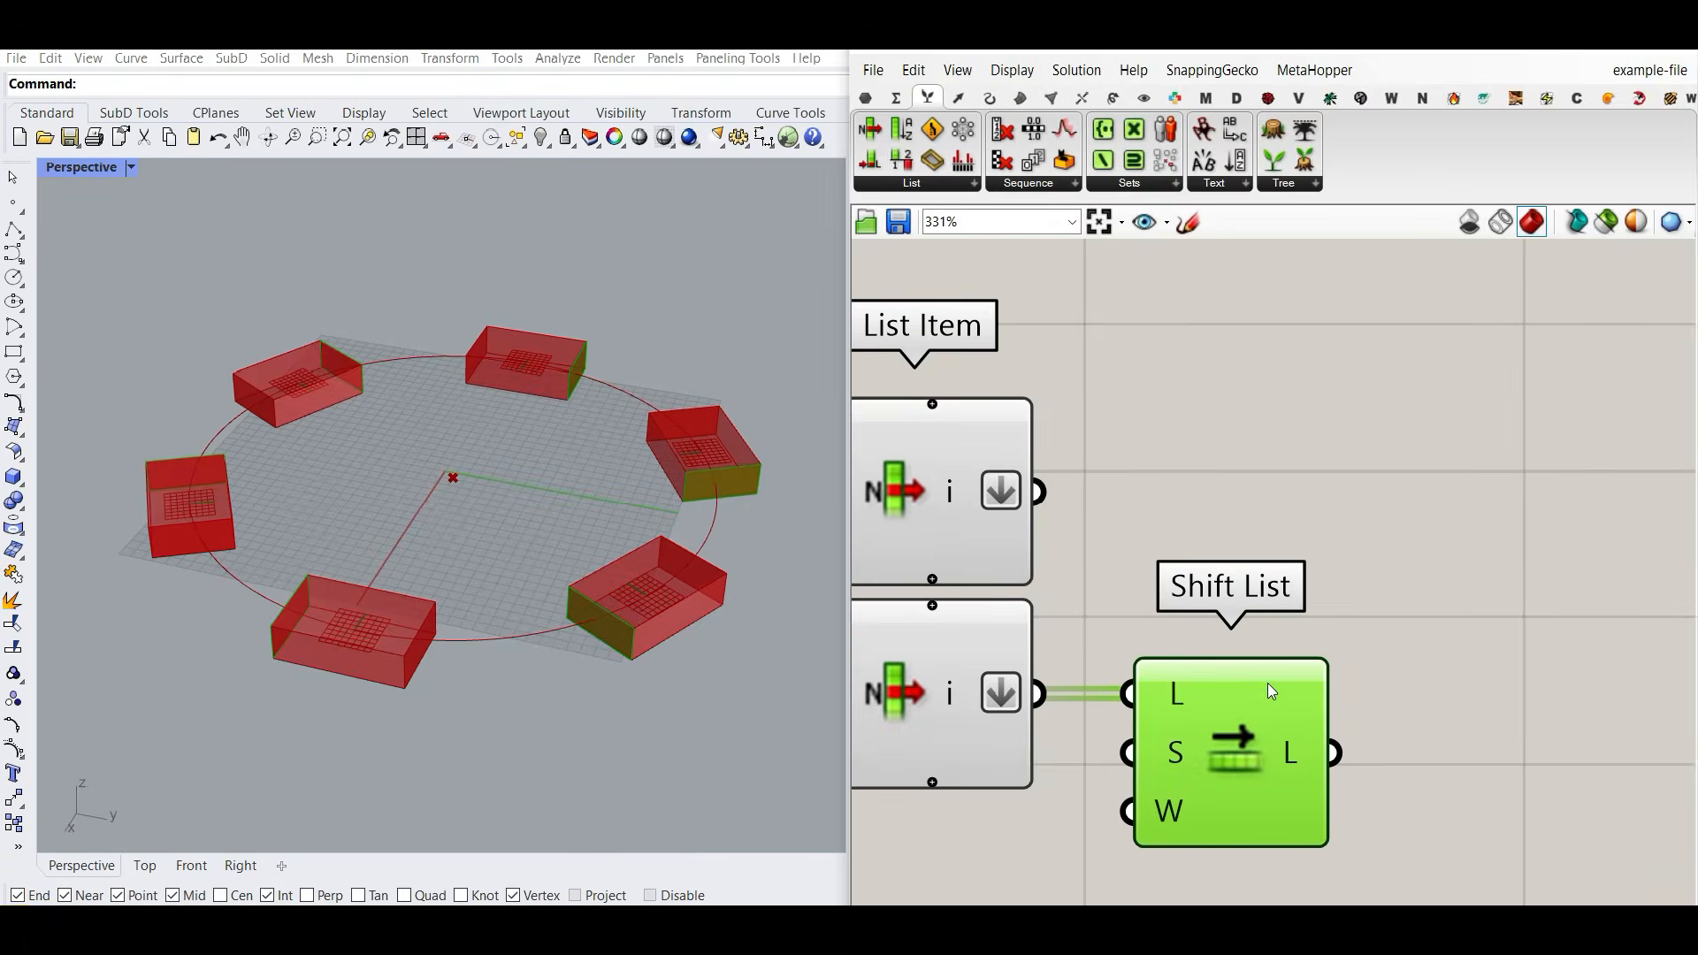
Step: Feed the shifted faces into a new Area, attach a Point List to its centroids and bake the index tags
left_click(1019, 97)
left_click_drag(902, 128, 1486, 716)
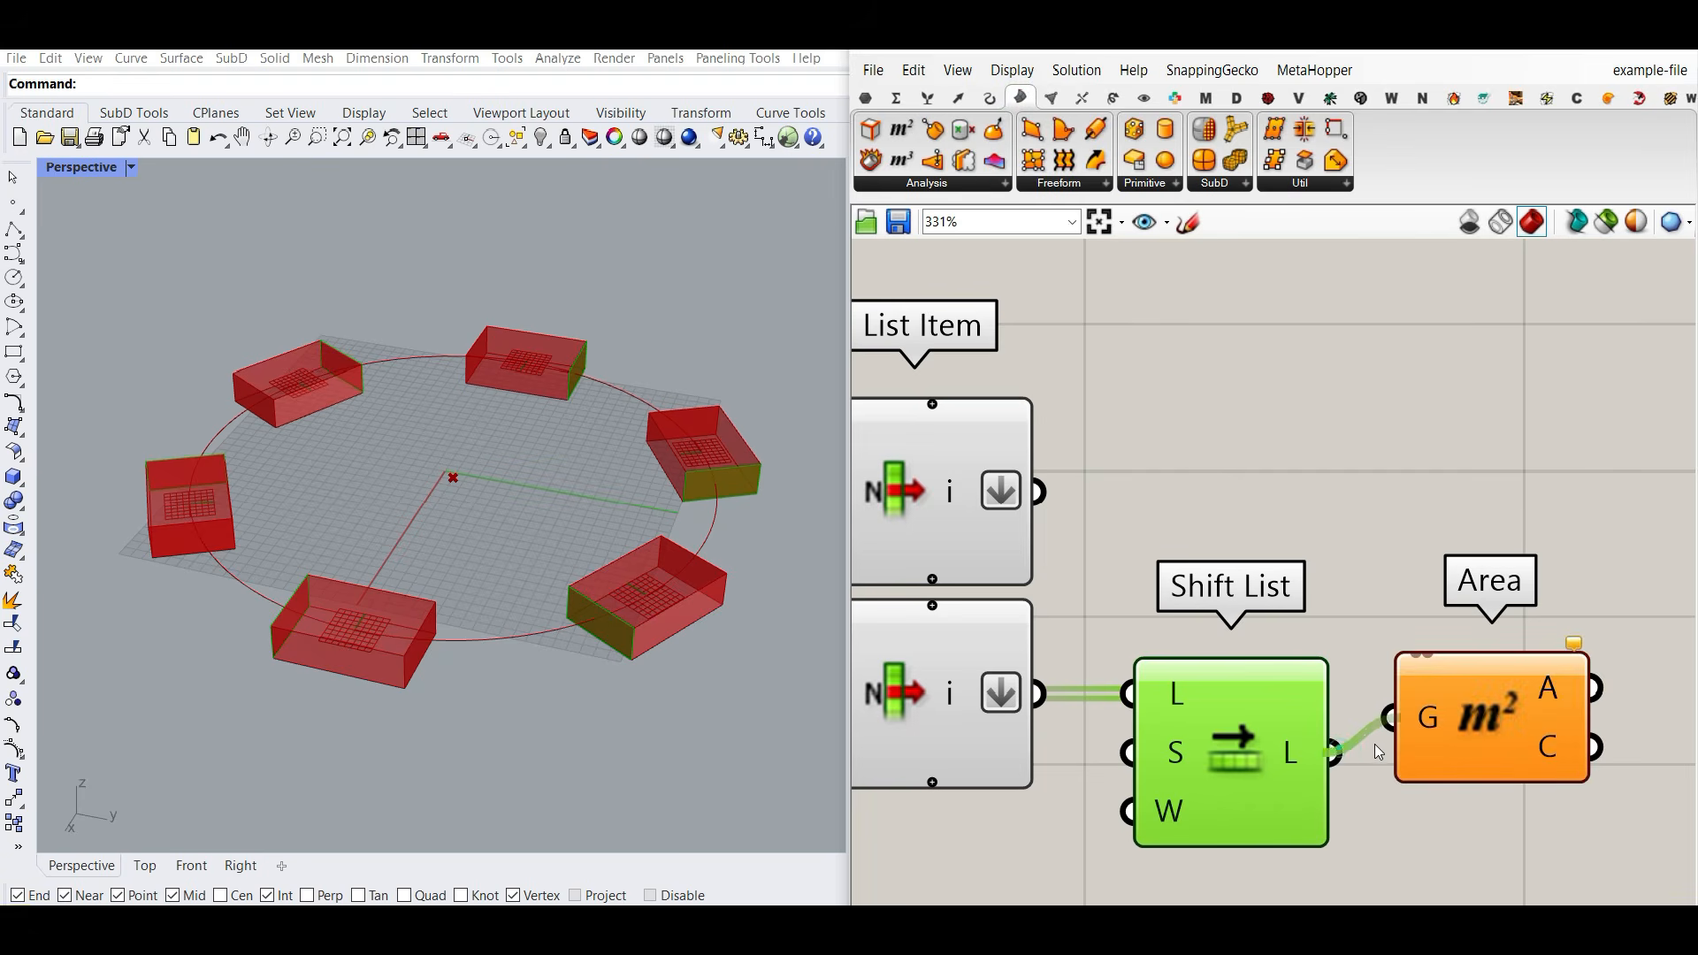
left_click_drag(1375, 744, 1380, 741)
right_click_drag(1484, 720, 1298, 665)
left_click(1138, 97)
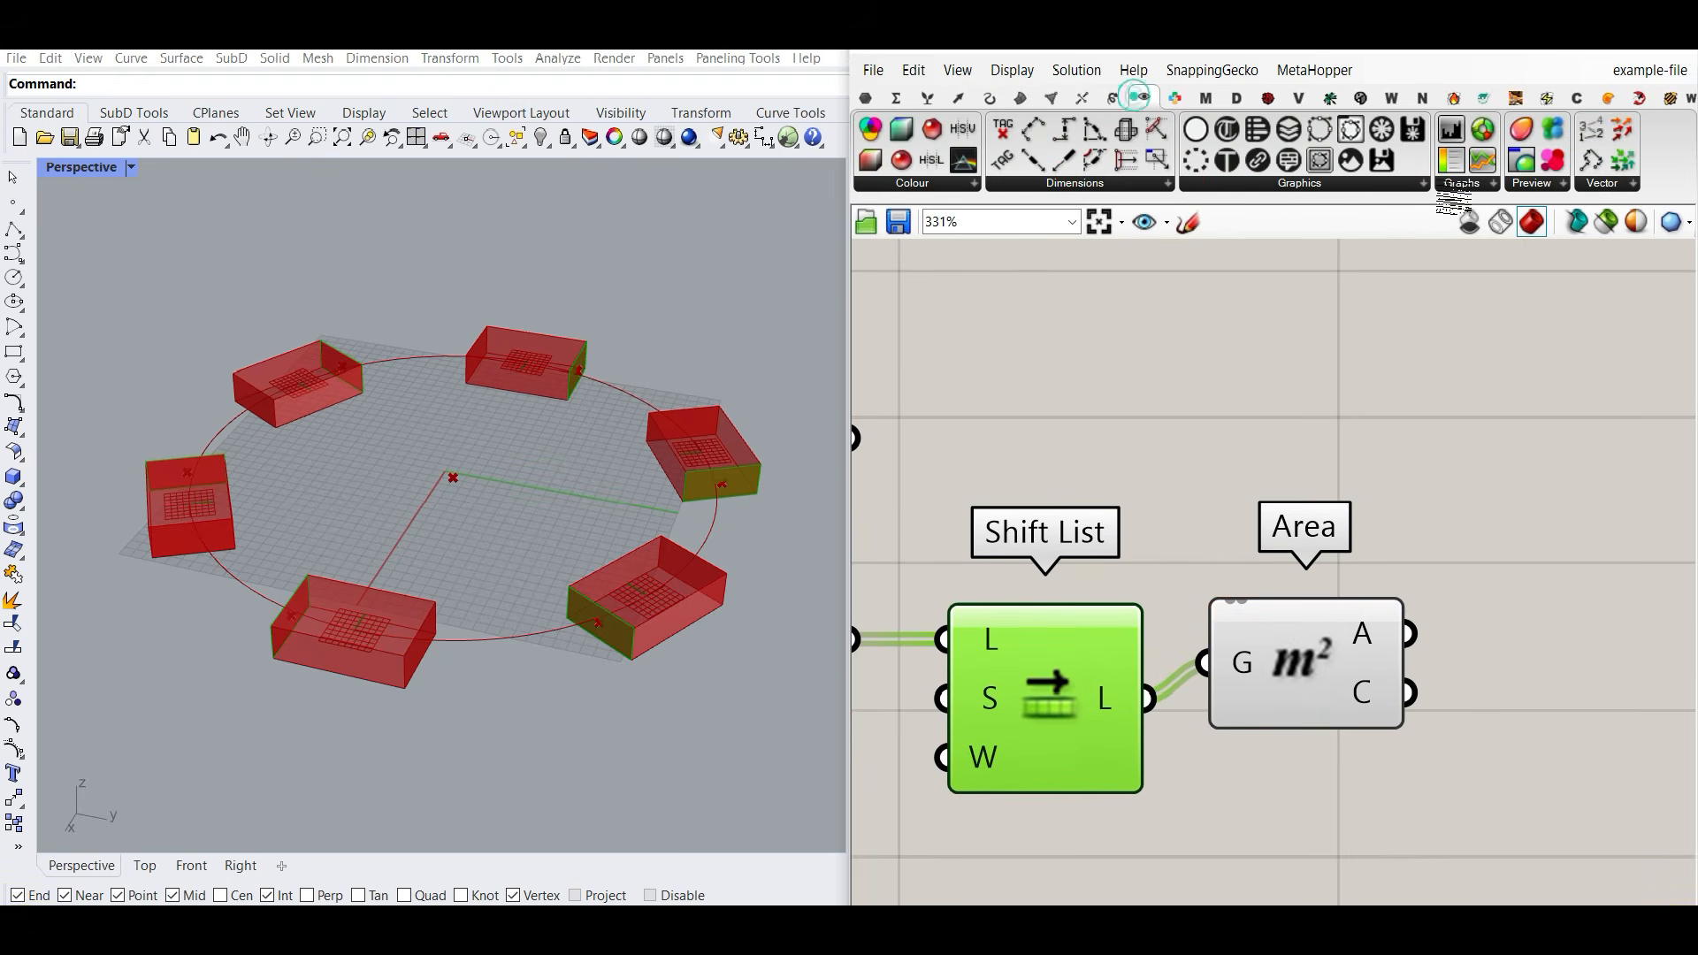
left_click_drag(1567, 533, 1548, 707)
left_click_drag(1409, 692, 1474, 689)
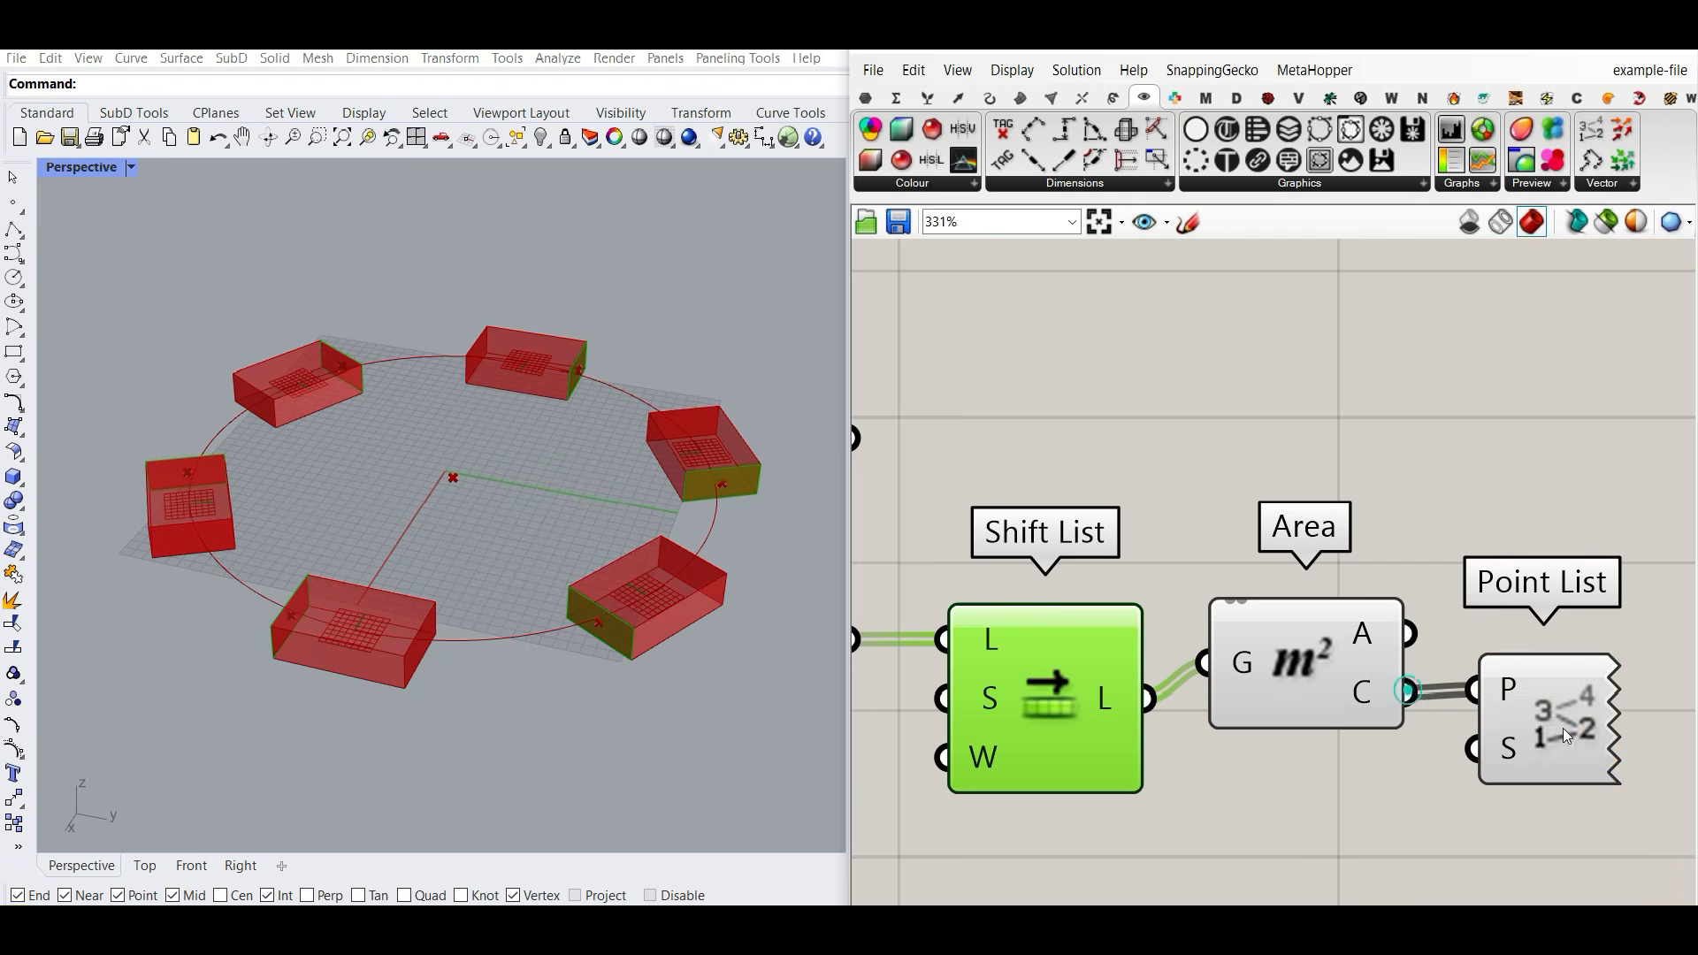
right_click(1503, 713)
left_click(1514, 799)
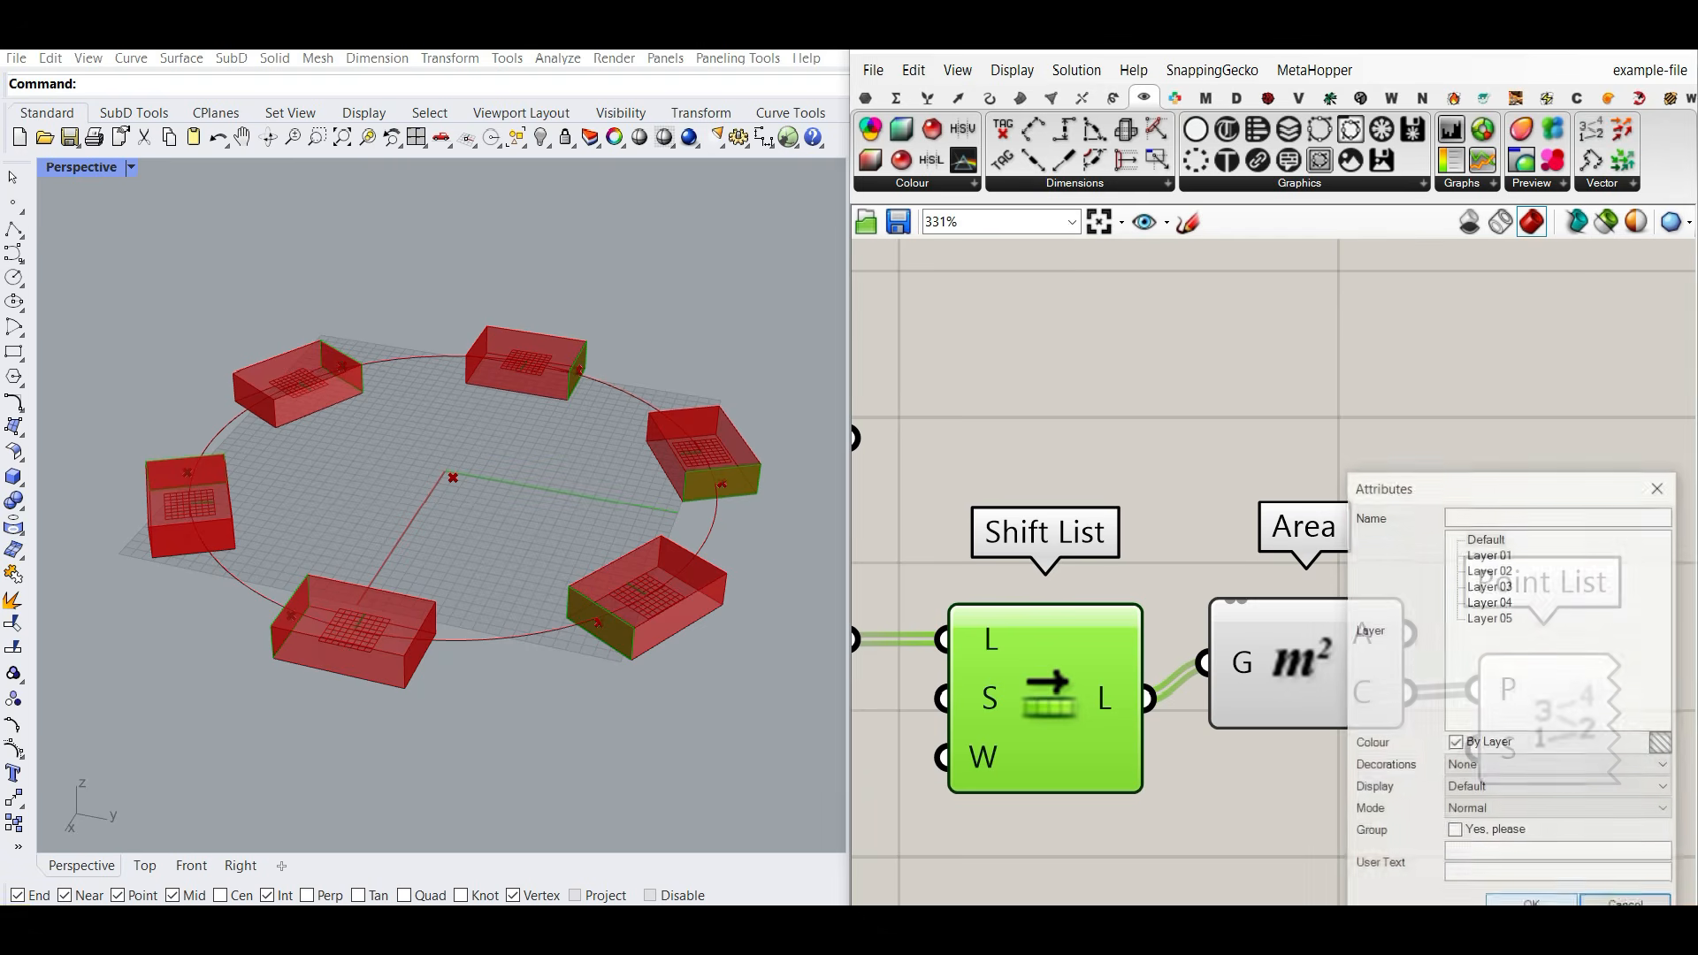
left_click(1539, 895)
Step: Feed the Area from the upper List Item instead and bake the resulting index tags
left_click_drag(878, 449, 1229, 675)
right_click(1592, 739)
left_click(1495, 802)
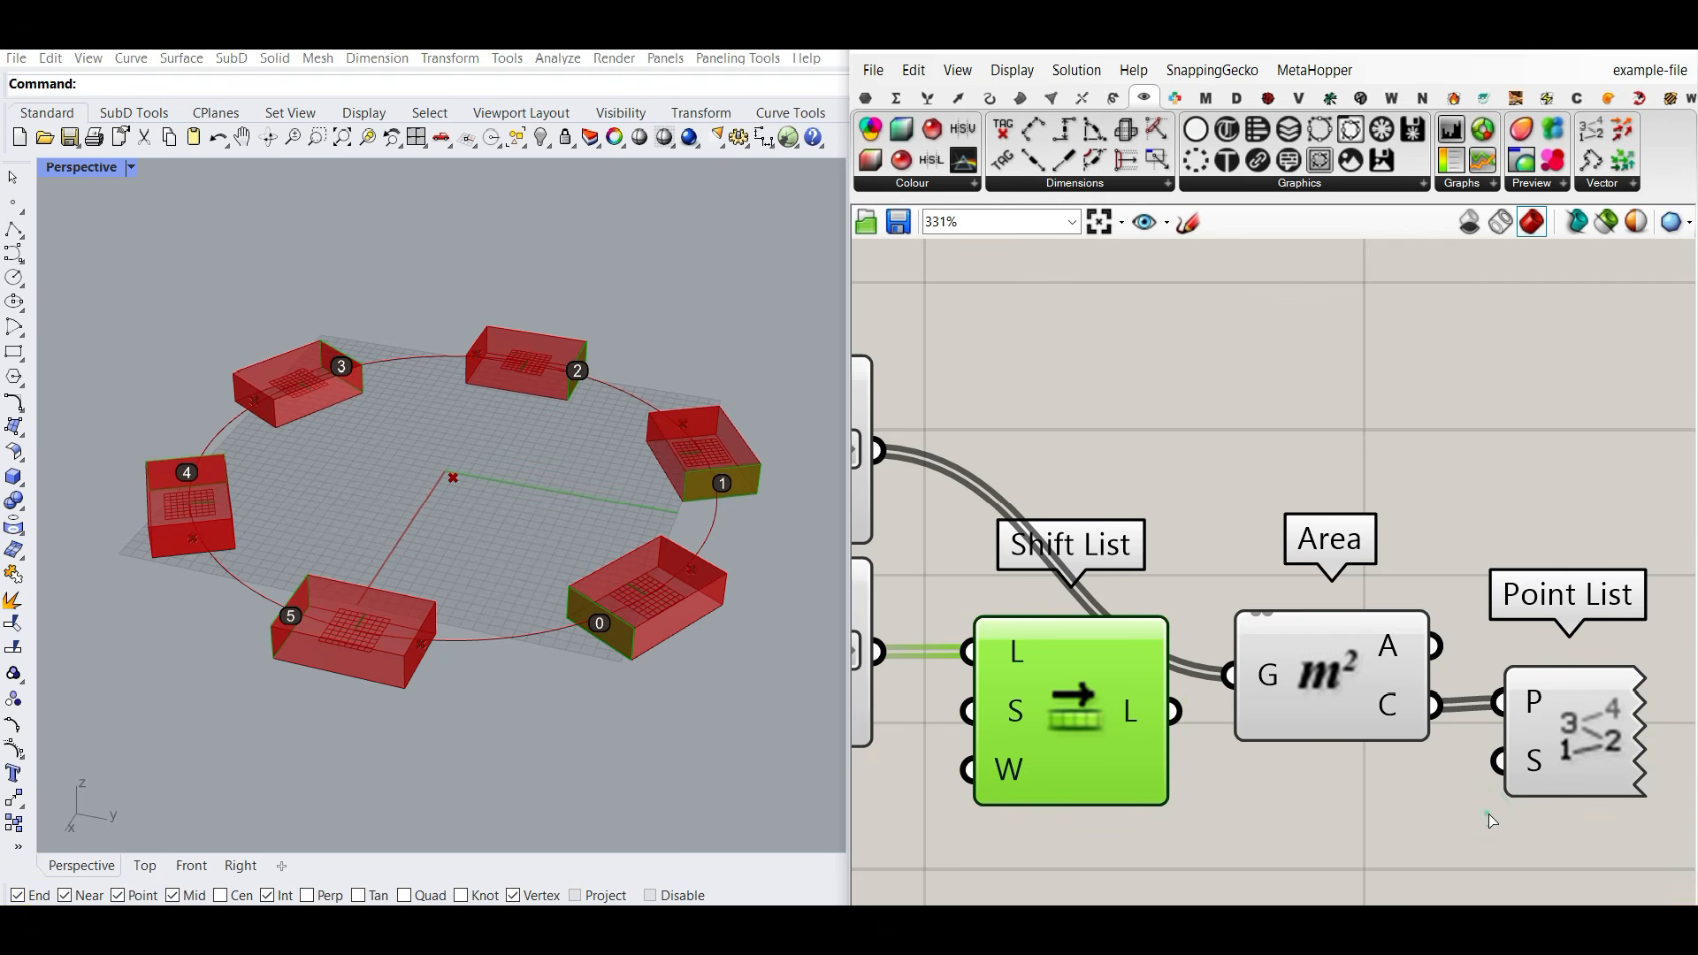
left_click(1506, 900)
right_click_drag(599, 701, 447, 664)
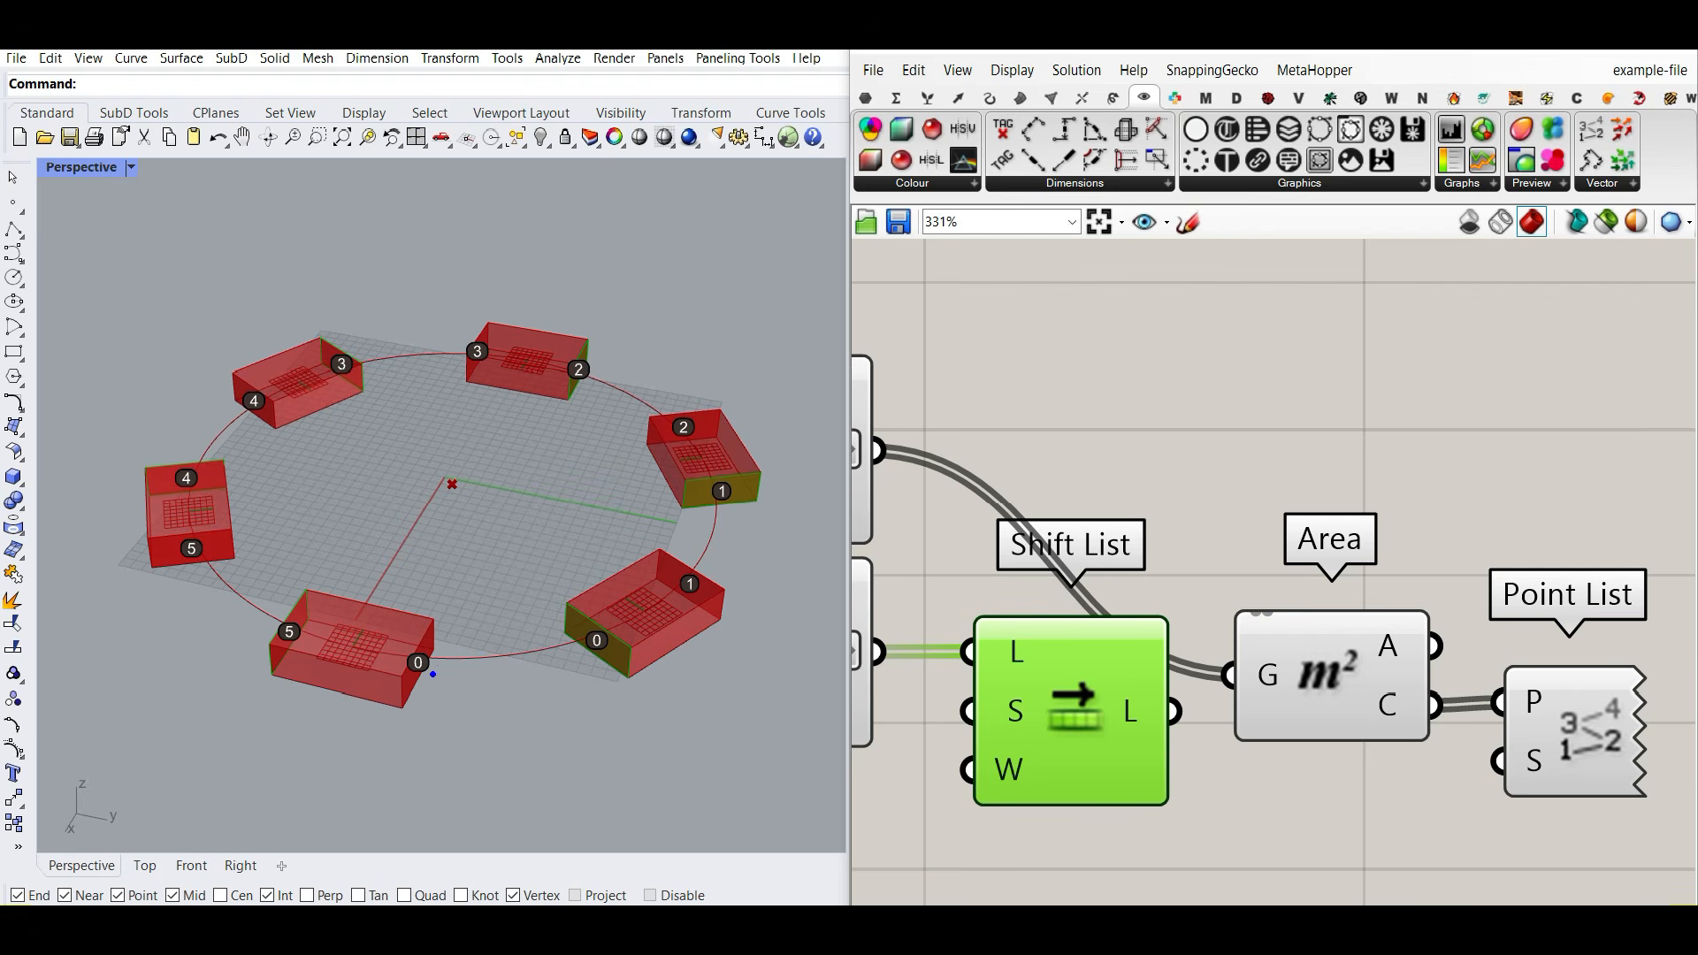
Step: Trace how the matching index tags pair each box's side face with the facing side of the neighbouring box
left_click_drag(380, 669, 441, 601)
mouse_move(407, 693)
left_mouse_down()
mouse_move(561, 645)
mouse_move(555, 677)
left_mouse_up()
left_click_drag(573, 644, 537, 625)
mouse_move(711, 573)
left_mouse_down()
mouse_move(683, 619)
mouse_move(752, 533)
left_mouse_up()
left_click_drag(644, 413, 734, 403)
mouse_move(499, 312)
left_mouse_down()
mouse_move(458, 352)
mouse_move(509, 318)
mouse_move(350, 336)
left_mouse_up()
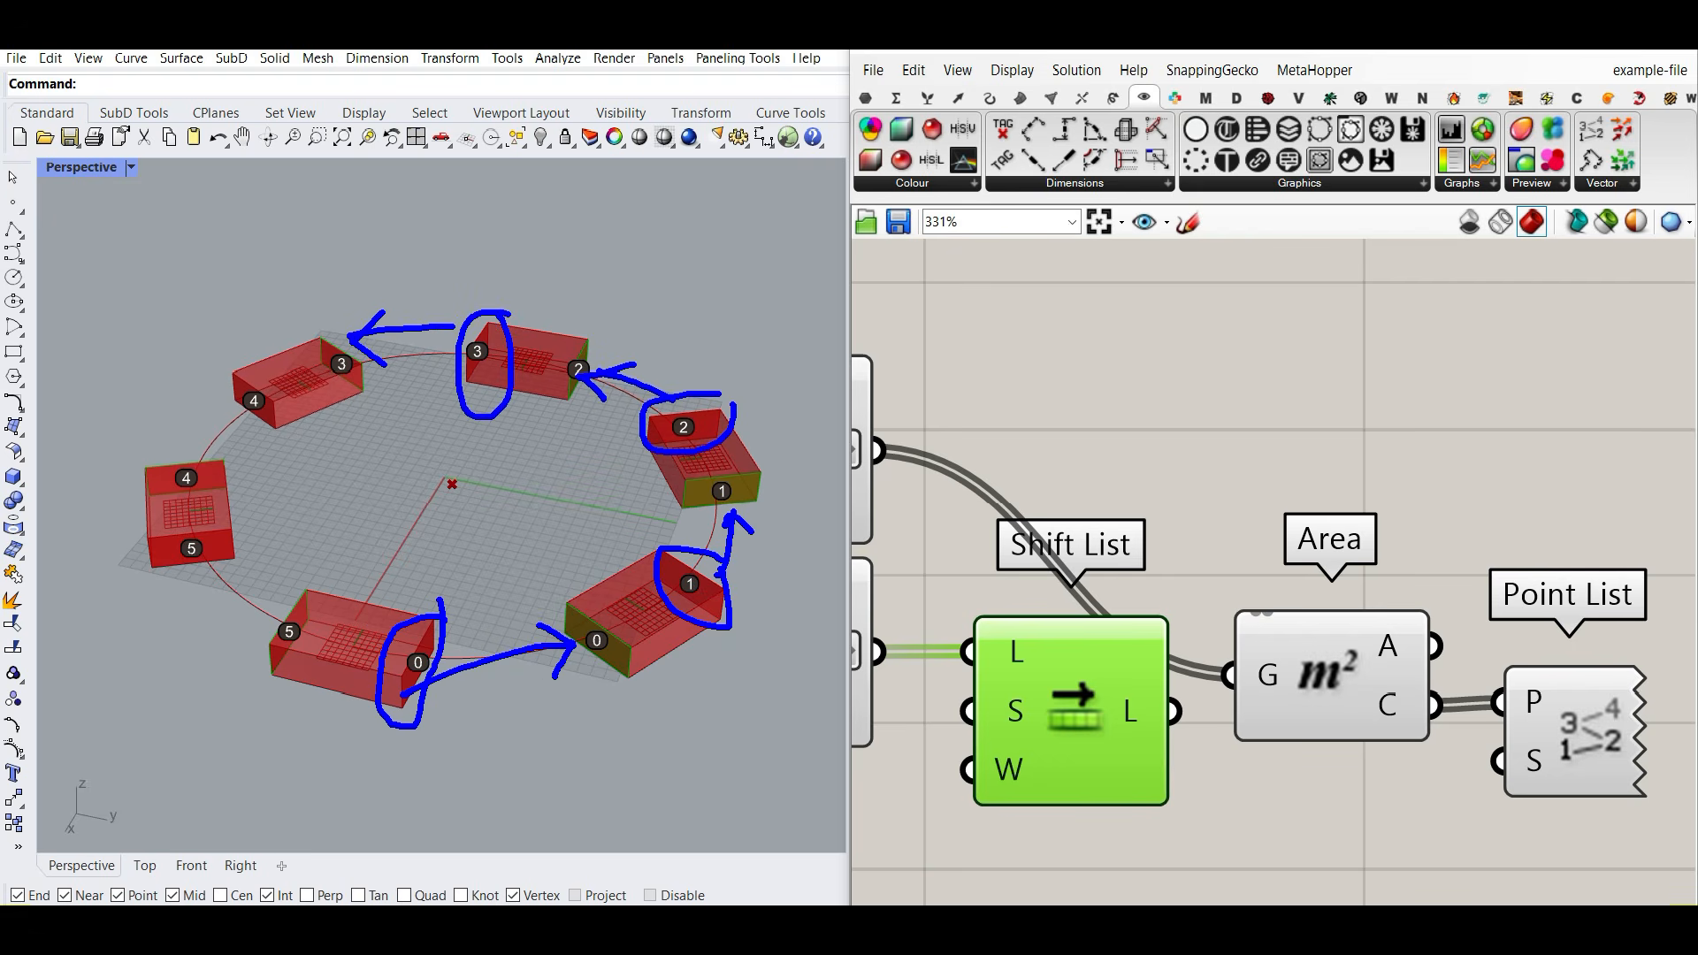
Step: Remove the baked index tags and delete the Point List and Area components
key("Escape")
left_click(771, 745)
left_click(687, 723)
left_click(1550, 701)
key("Delete")
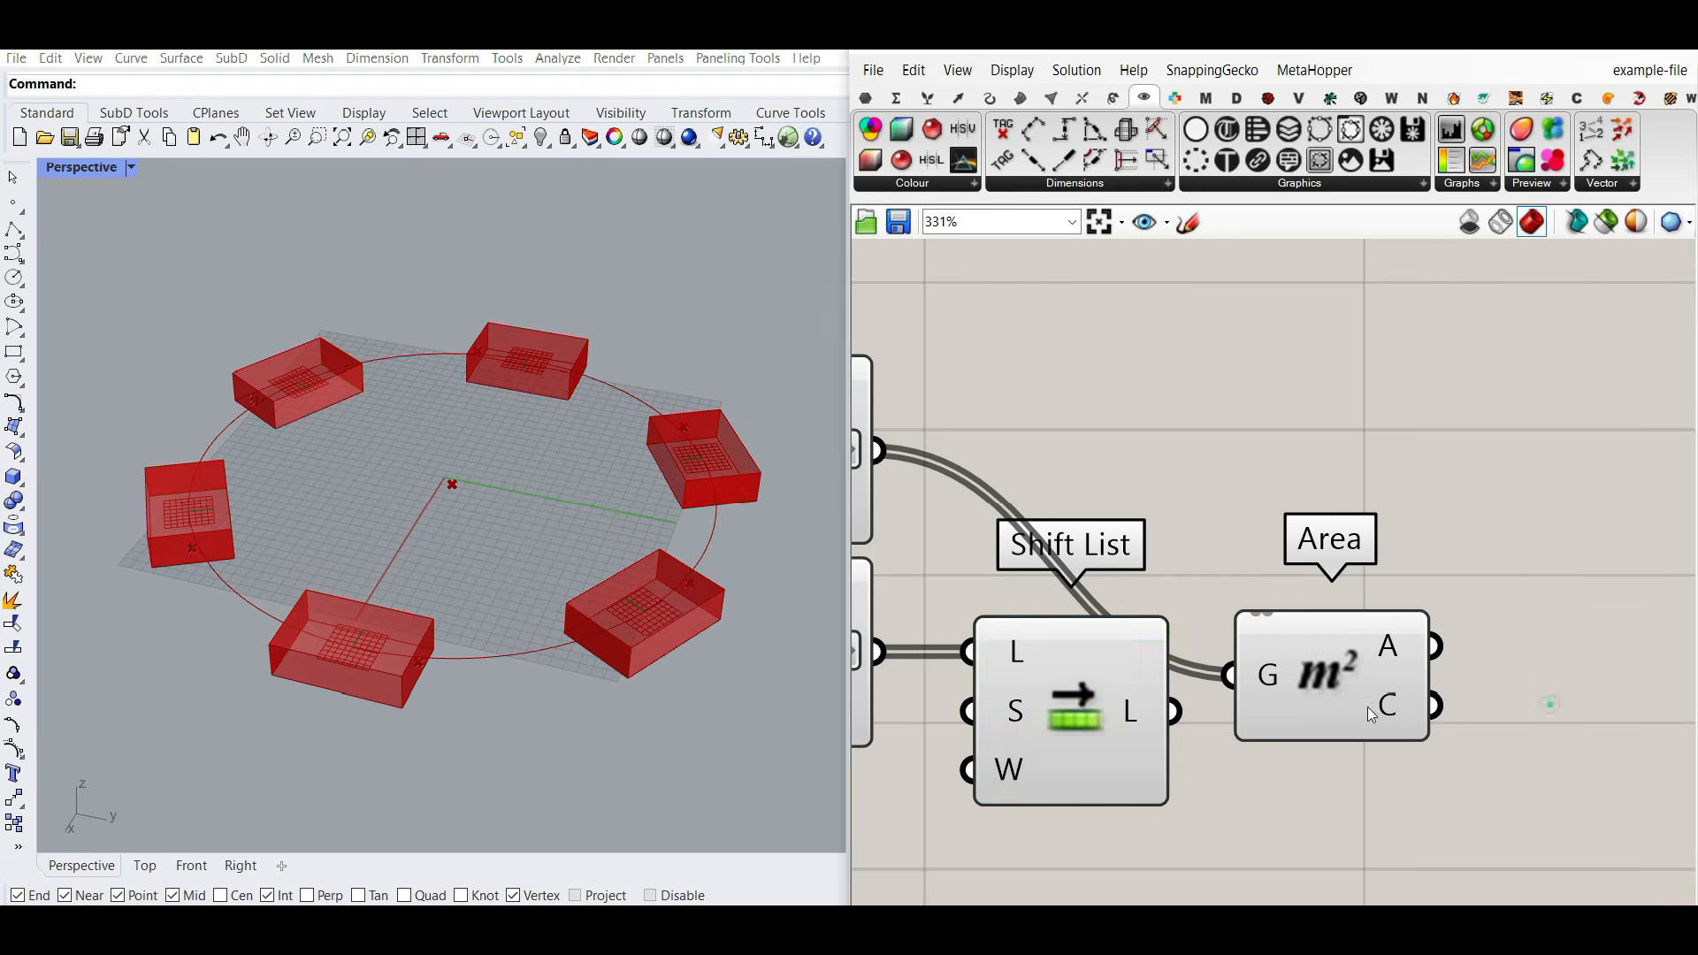
left_click(1366, 709)
key("Delete")
Step: Add a Curve parameter and feed it from the upper List Item
right_click_drag(1285, 662, 1458, 653)
left_click(866, 97)
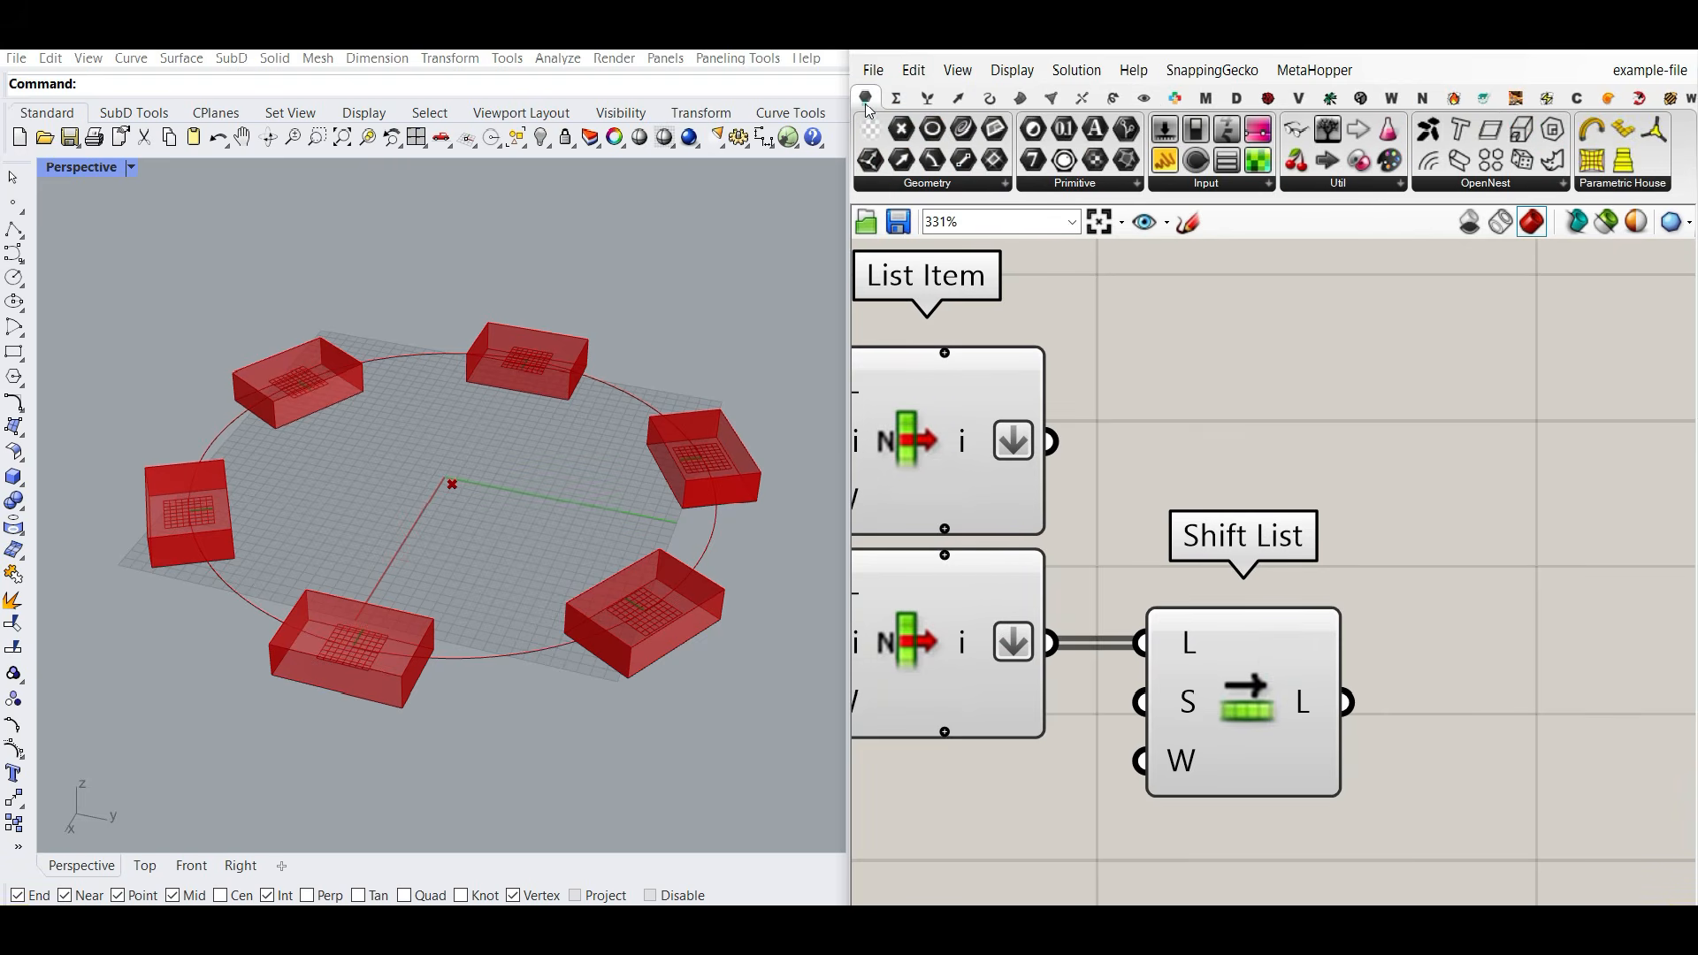
left_click_drag(963, 129, 1077, 430)
left_click_drag(1094, 405, 1458, 439)
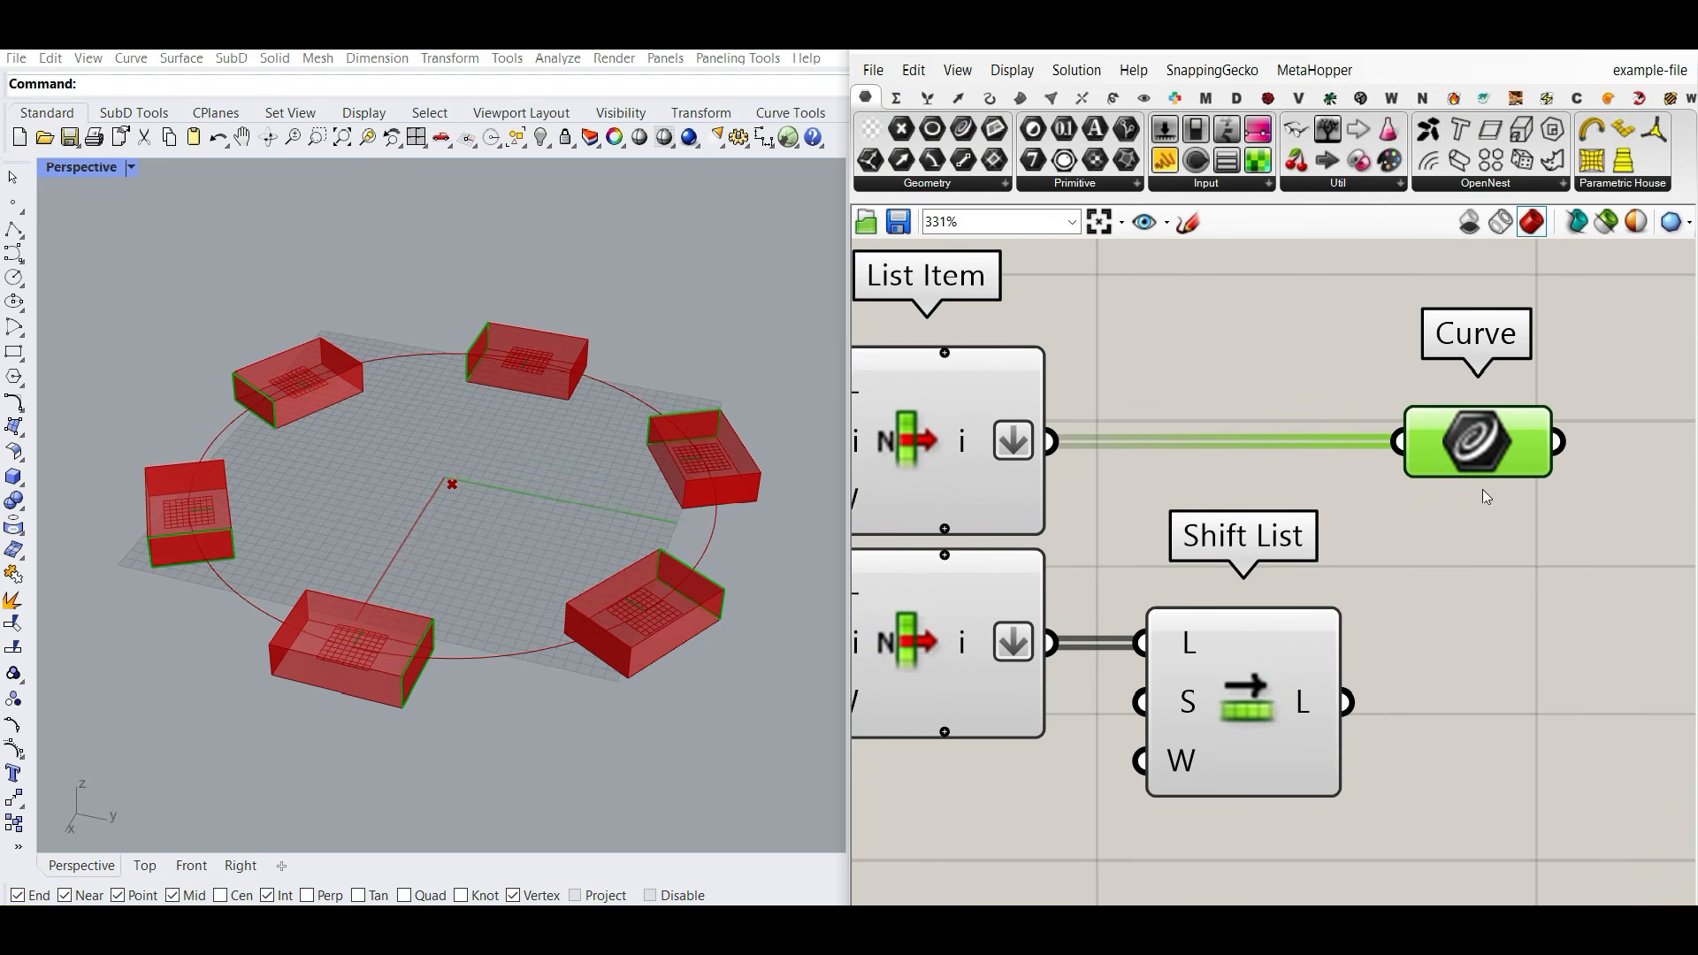
Step: Duplicate the Curve parameter, feed the copy from the Shift List output and place it below the original
key("ctrl+c")
key("ctrl+v")
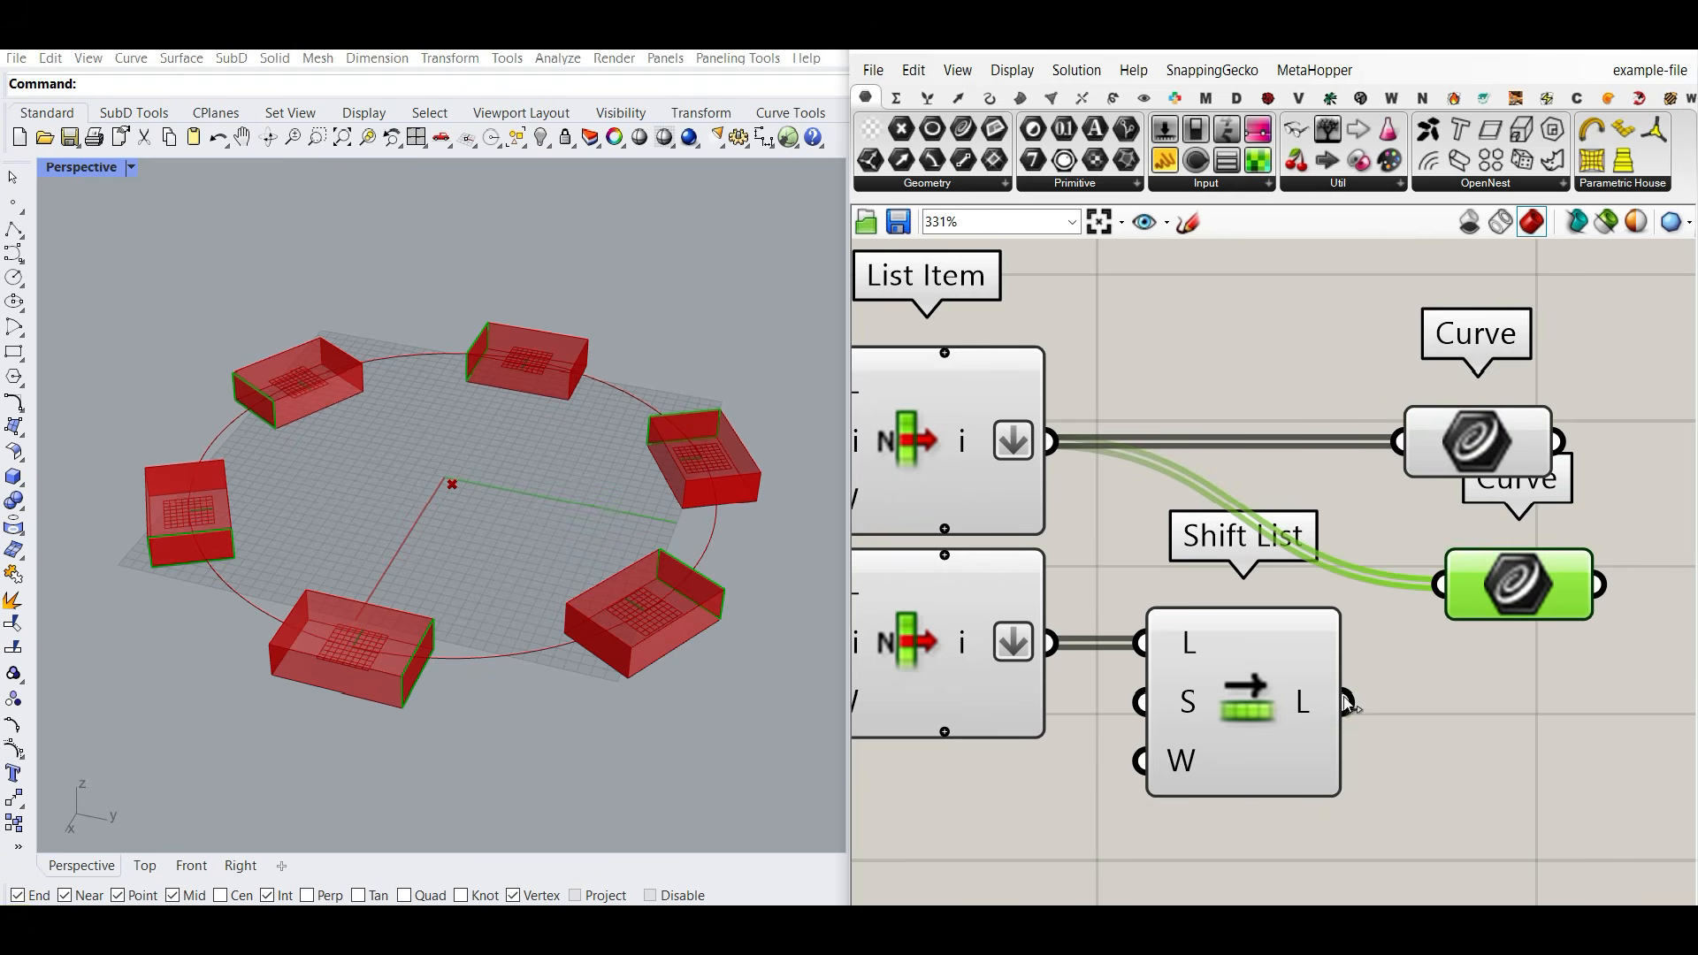
left_click_drag(1344, 706, 1443, 585)
right_click_drag(1517, 570, 1181, 536)
left_click_drag(1185, 543, 1203, 647)
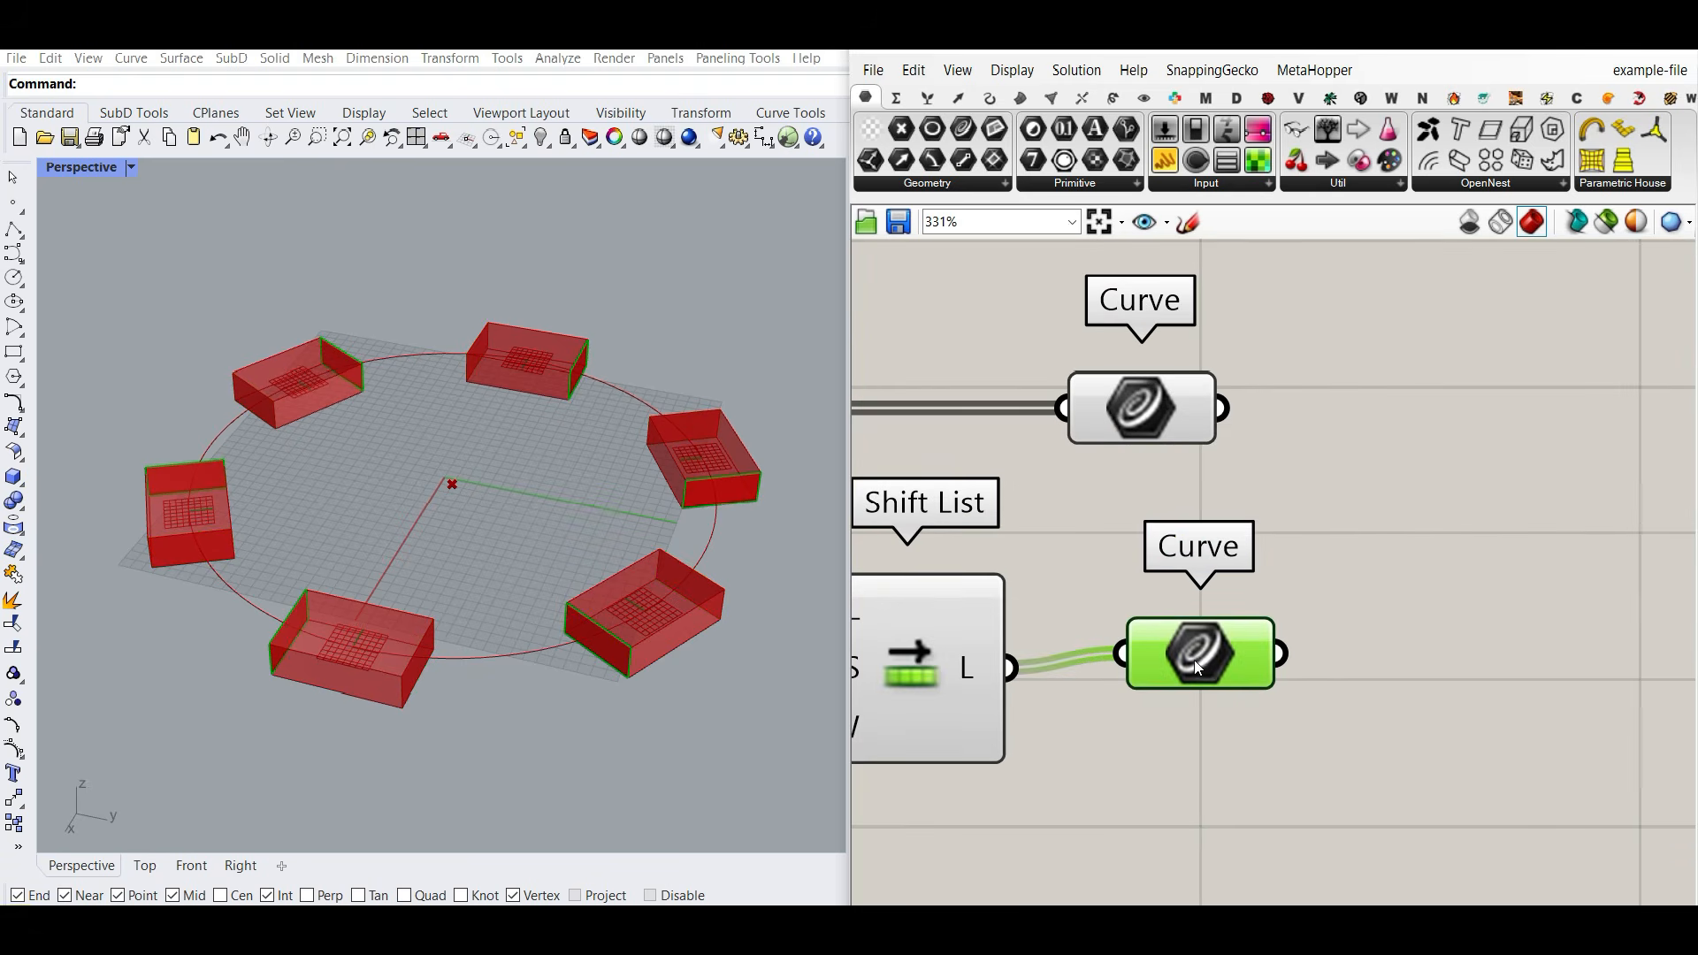
Step: Graft both Curve parameters and tidy their positions on the canvas
right_click(1201, 654)
left_click(1241, 694)
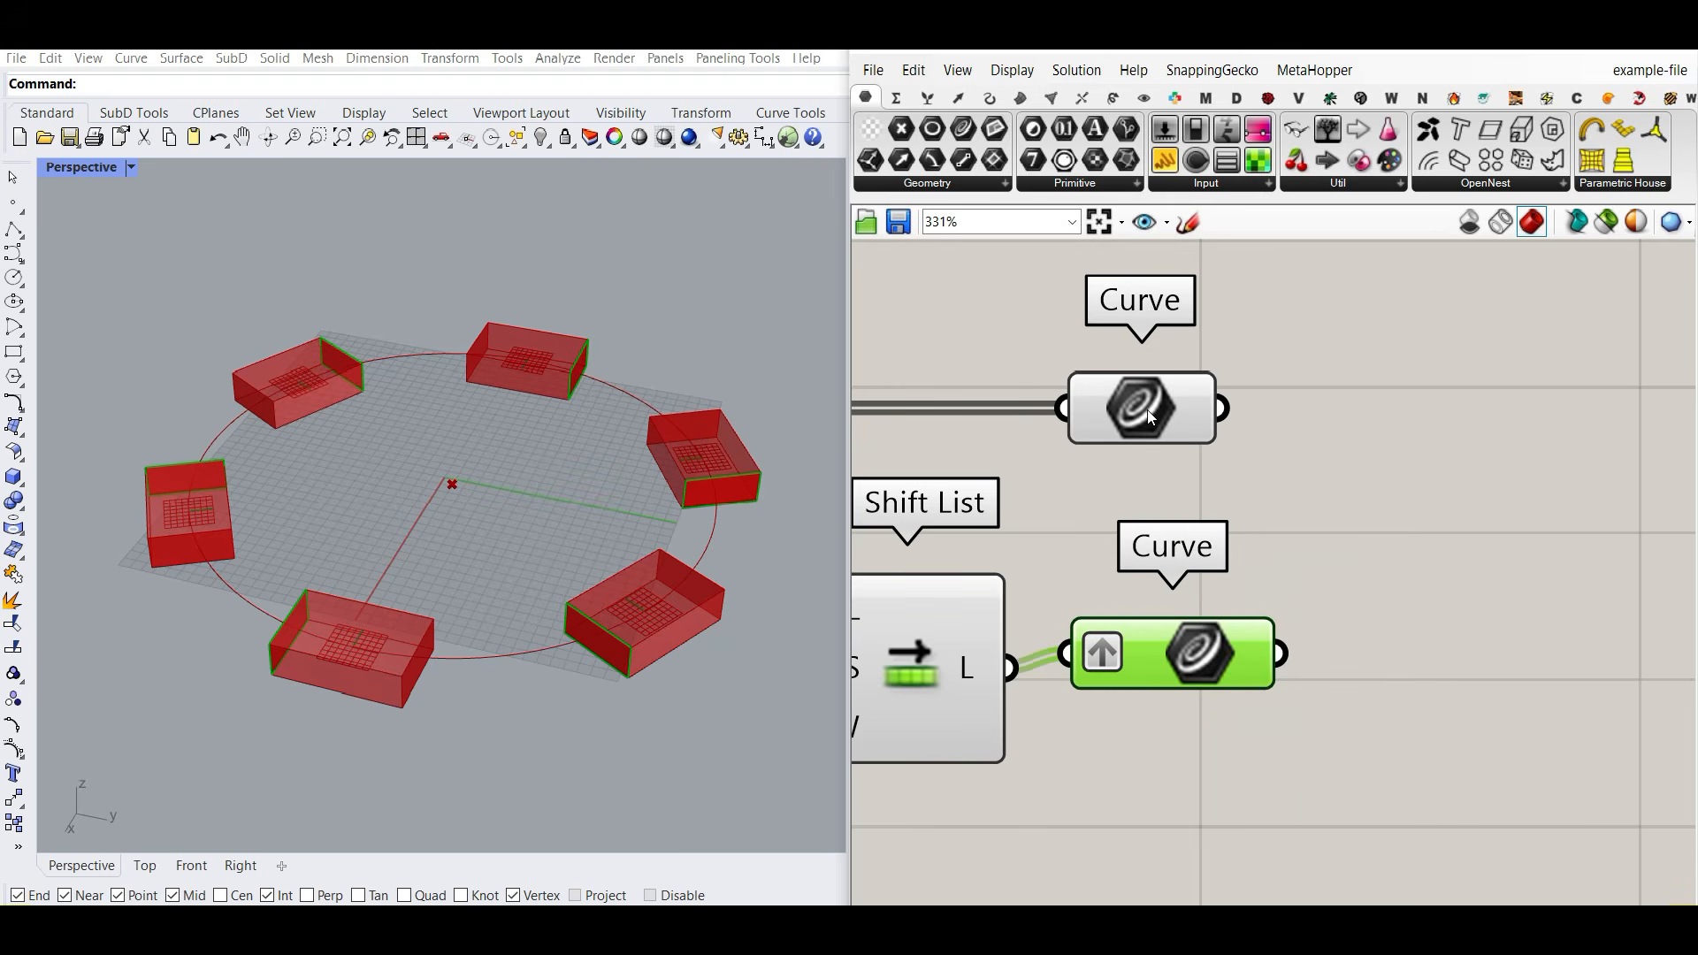
right_click(1148, 654)
left_click(1225, 616)
left_click_drag(1173, 654, 1172, 672)
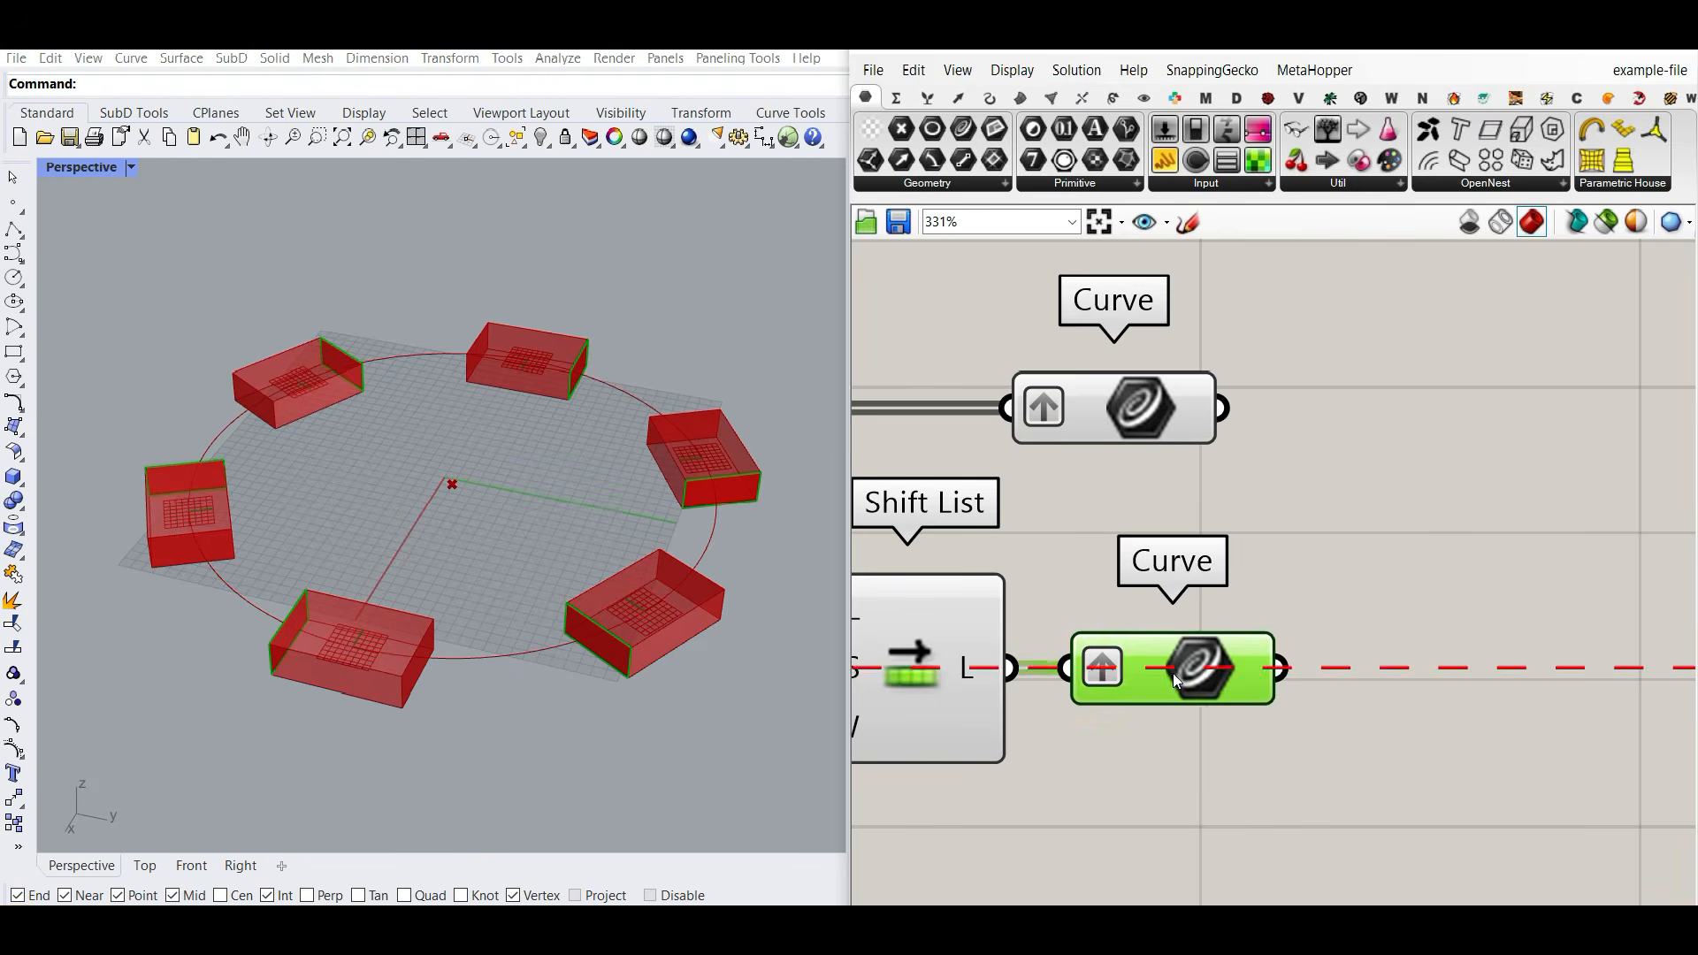
left_click_drag(1132, 427, 1185, 404)
Step: Simplify both grafted Curve parameters and align them with each other
right_click(1182, 396)
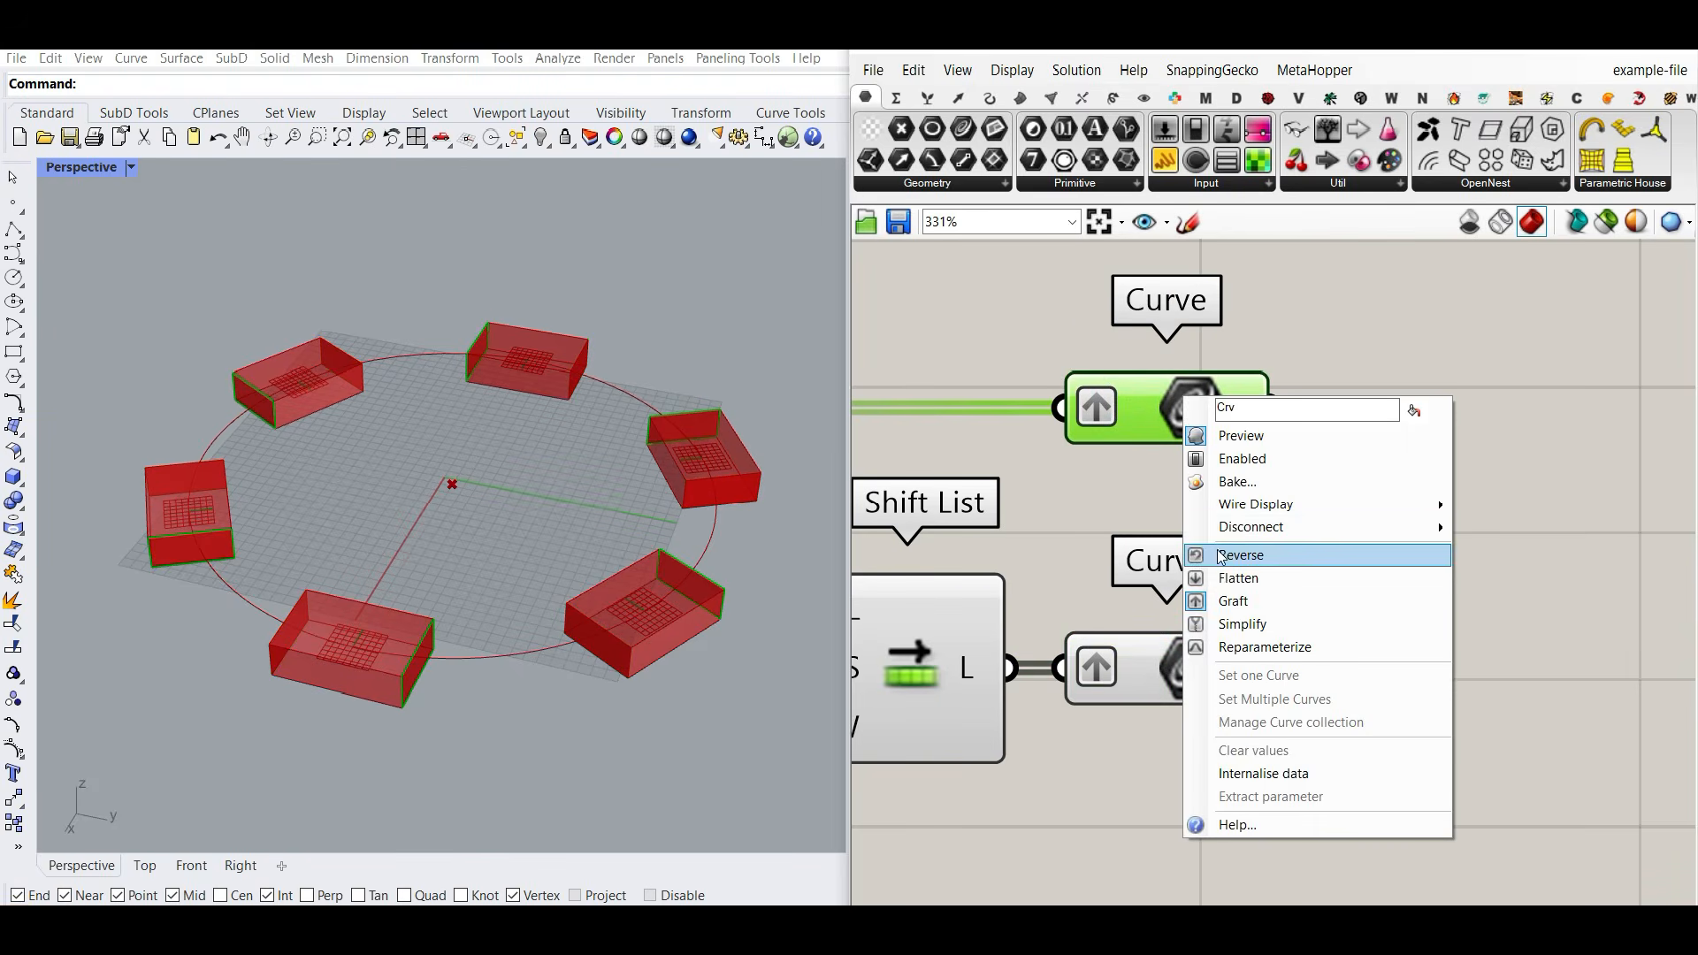
left_click(1230, 619)
right_click(1213, 671)
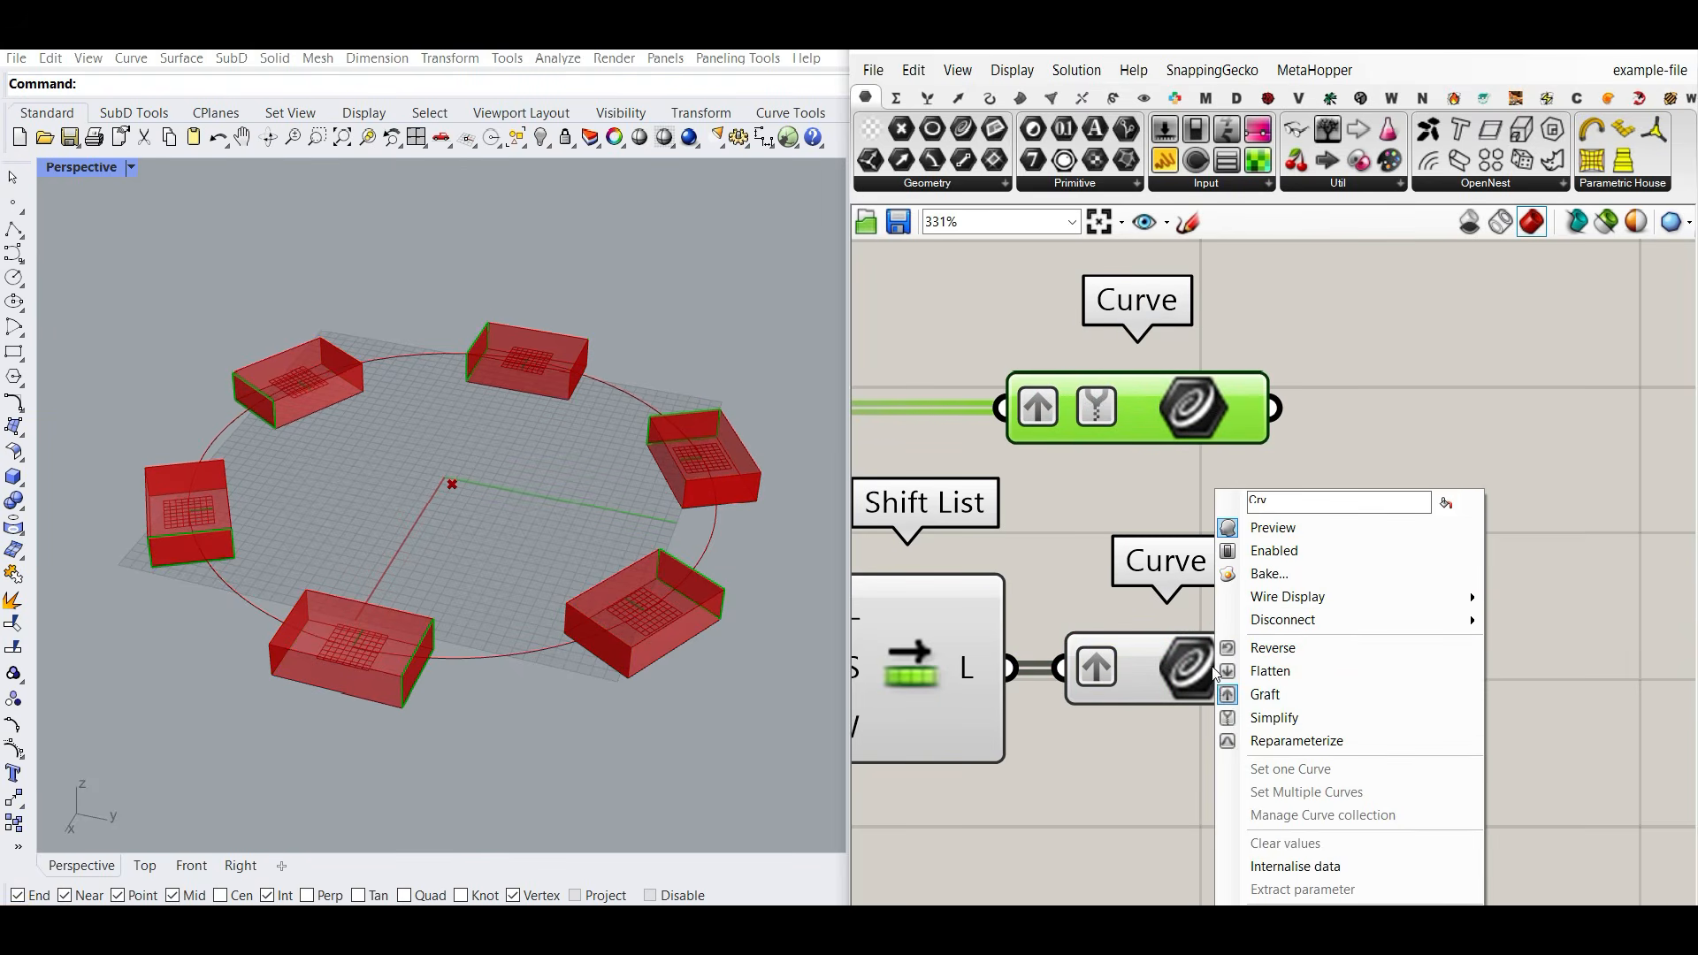
left_click(1257, 719)
left_click_drag(1265, 676, 1276, 676)
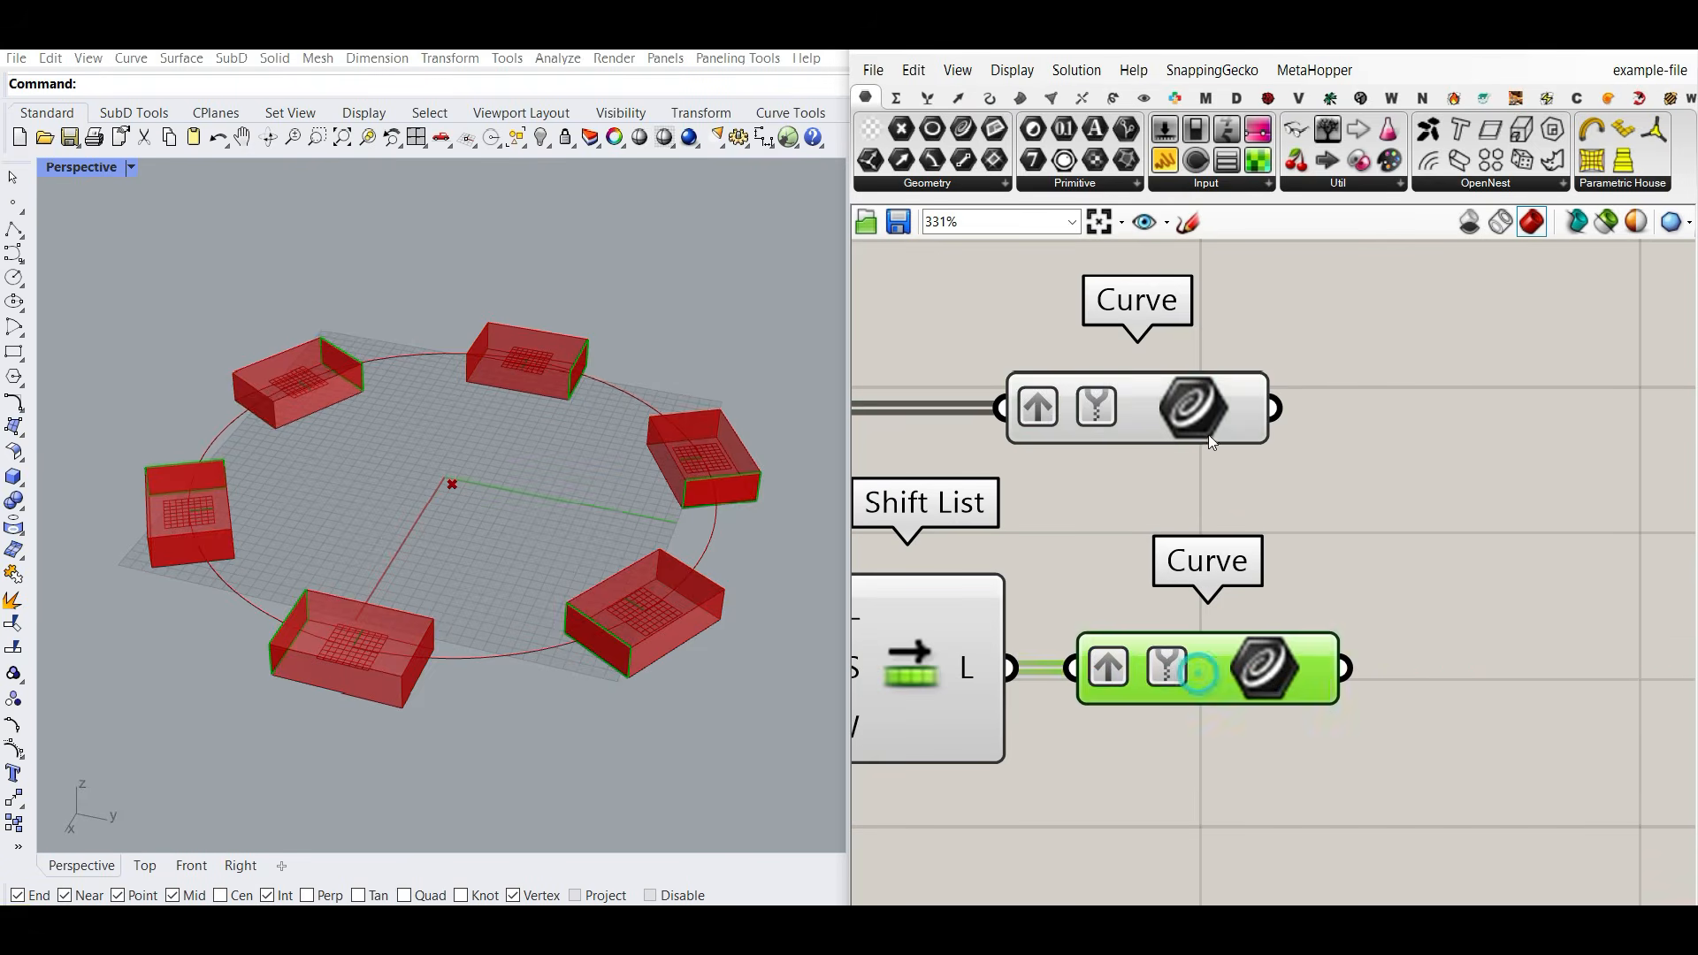
left_click_drag(1208, 434, 1256, 432)
Step: Add a third Curve parameter and merge both grafted Curve outputs into it
left_click_drag(1006, 132, 1451, 558)
left_click_drag(1333, 408, 1470, 515)
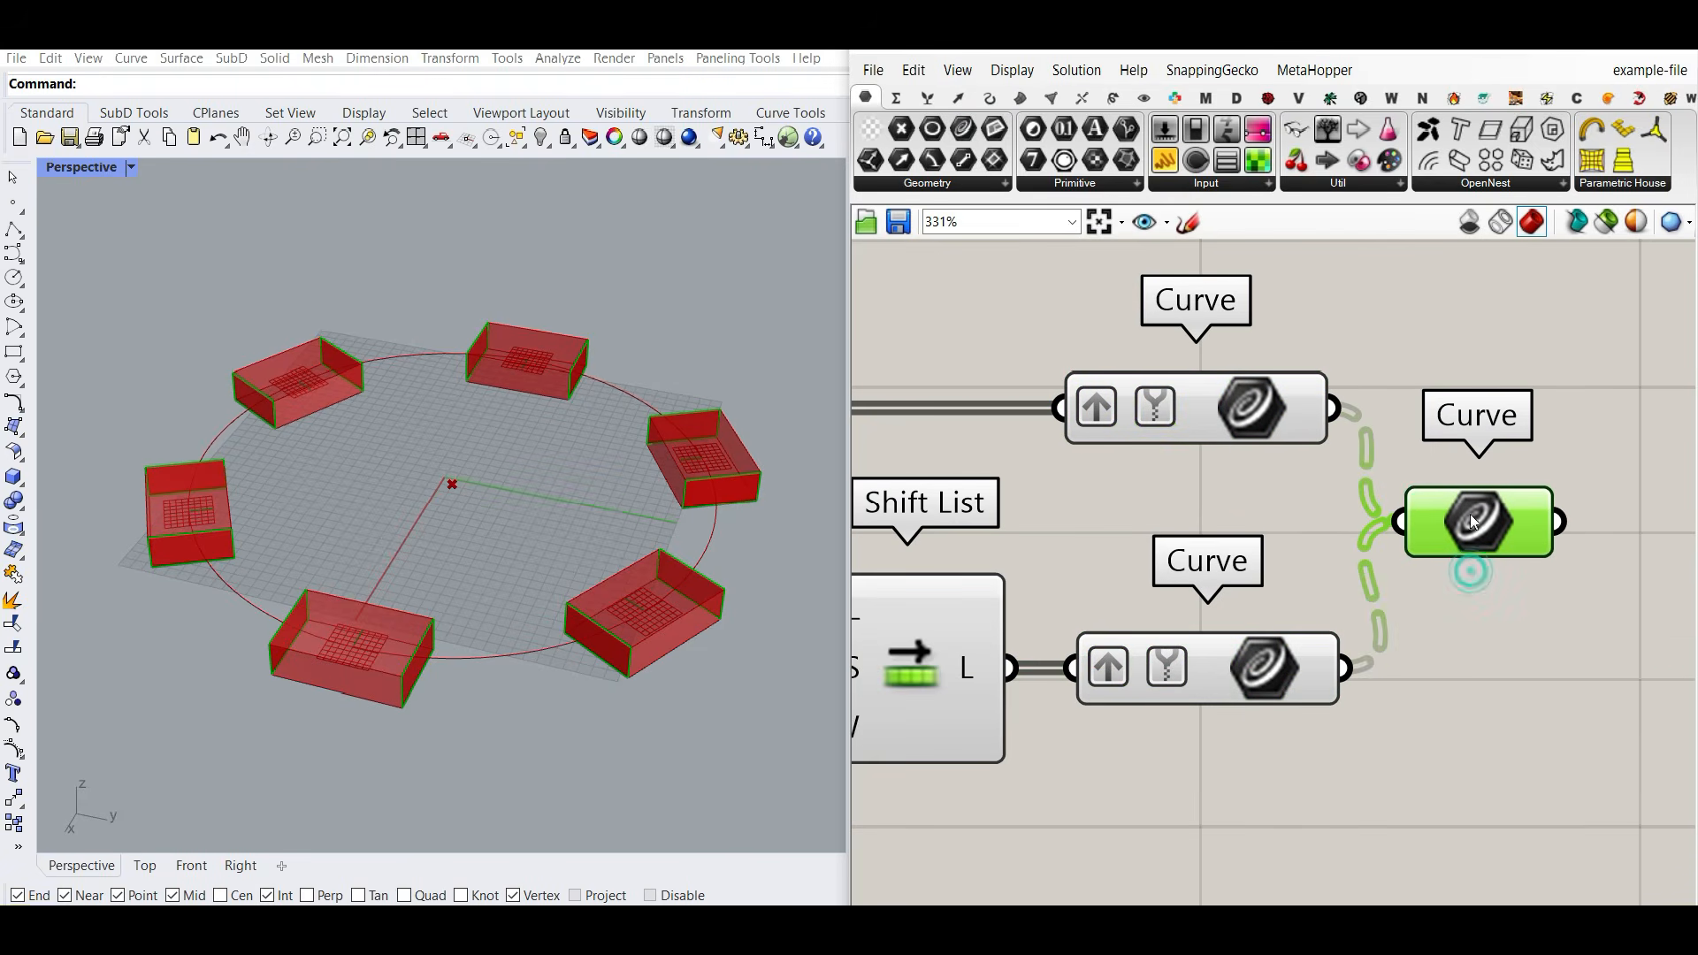
mouse_move(1468, 518)
Step: Turn off Simplify on both grafted Curve parameters and inspect the merged Curve's data structure
right_click(1247, 407)
left_click(1274, 629)
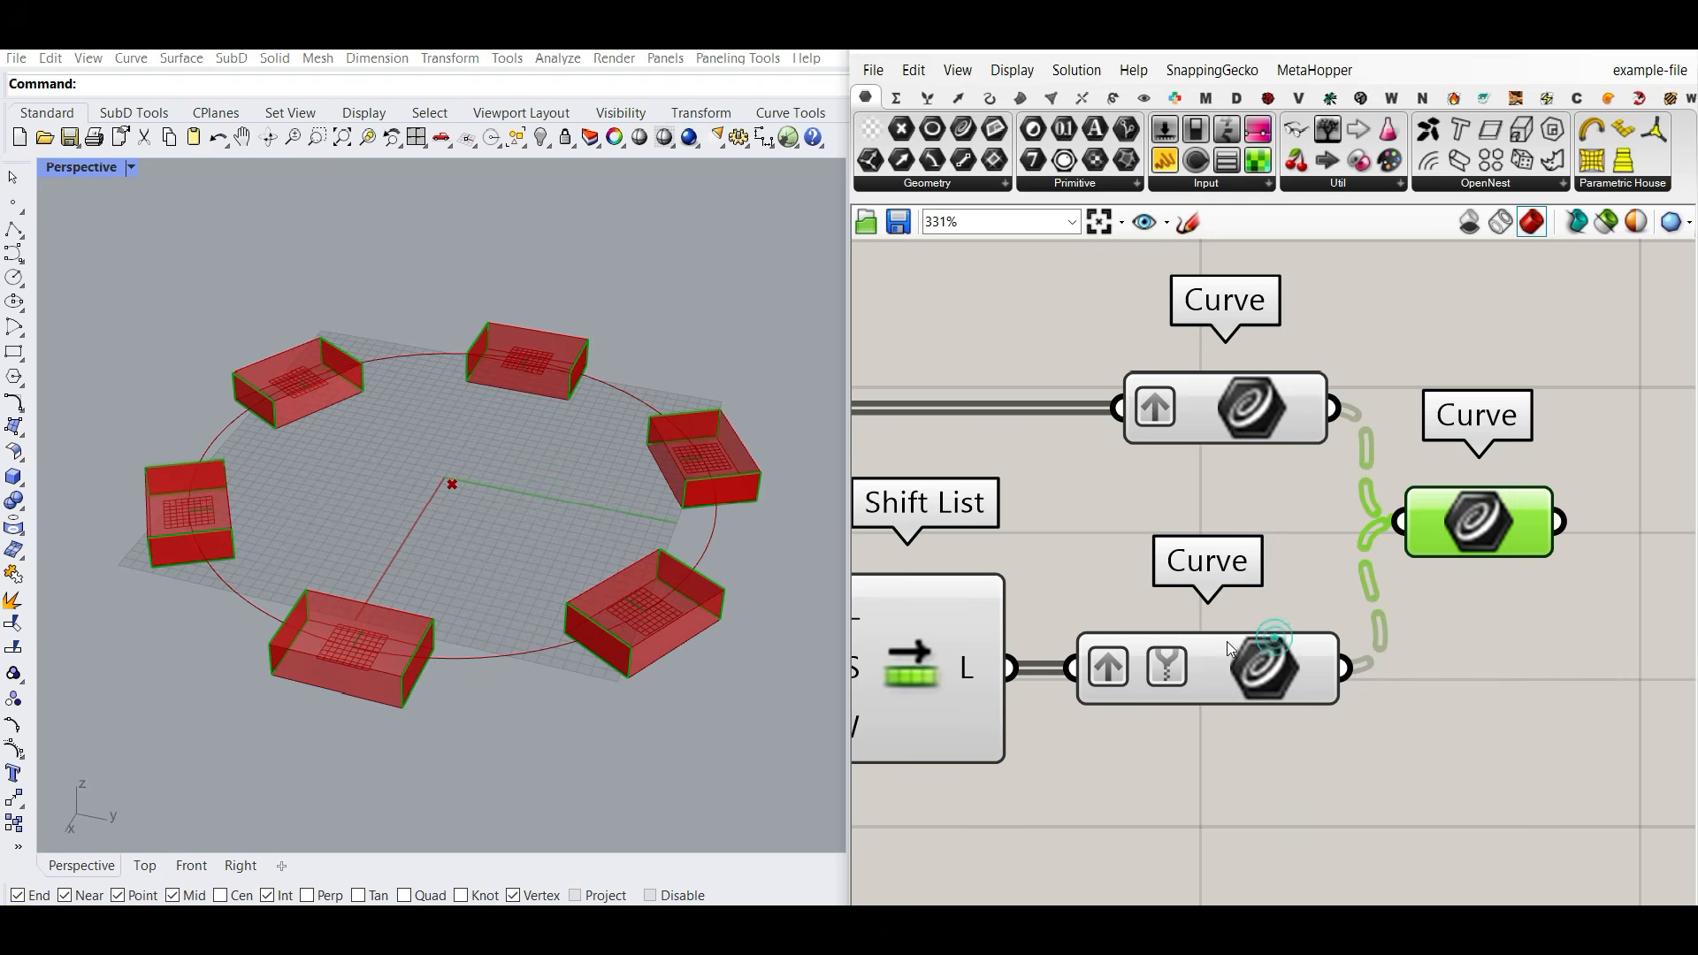
right_click(1229, 645)
left_click(1266, 721)
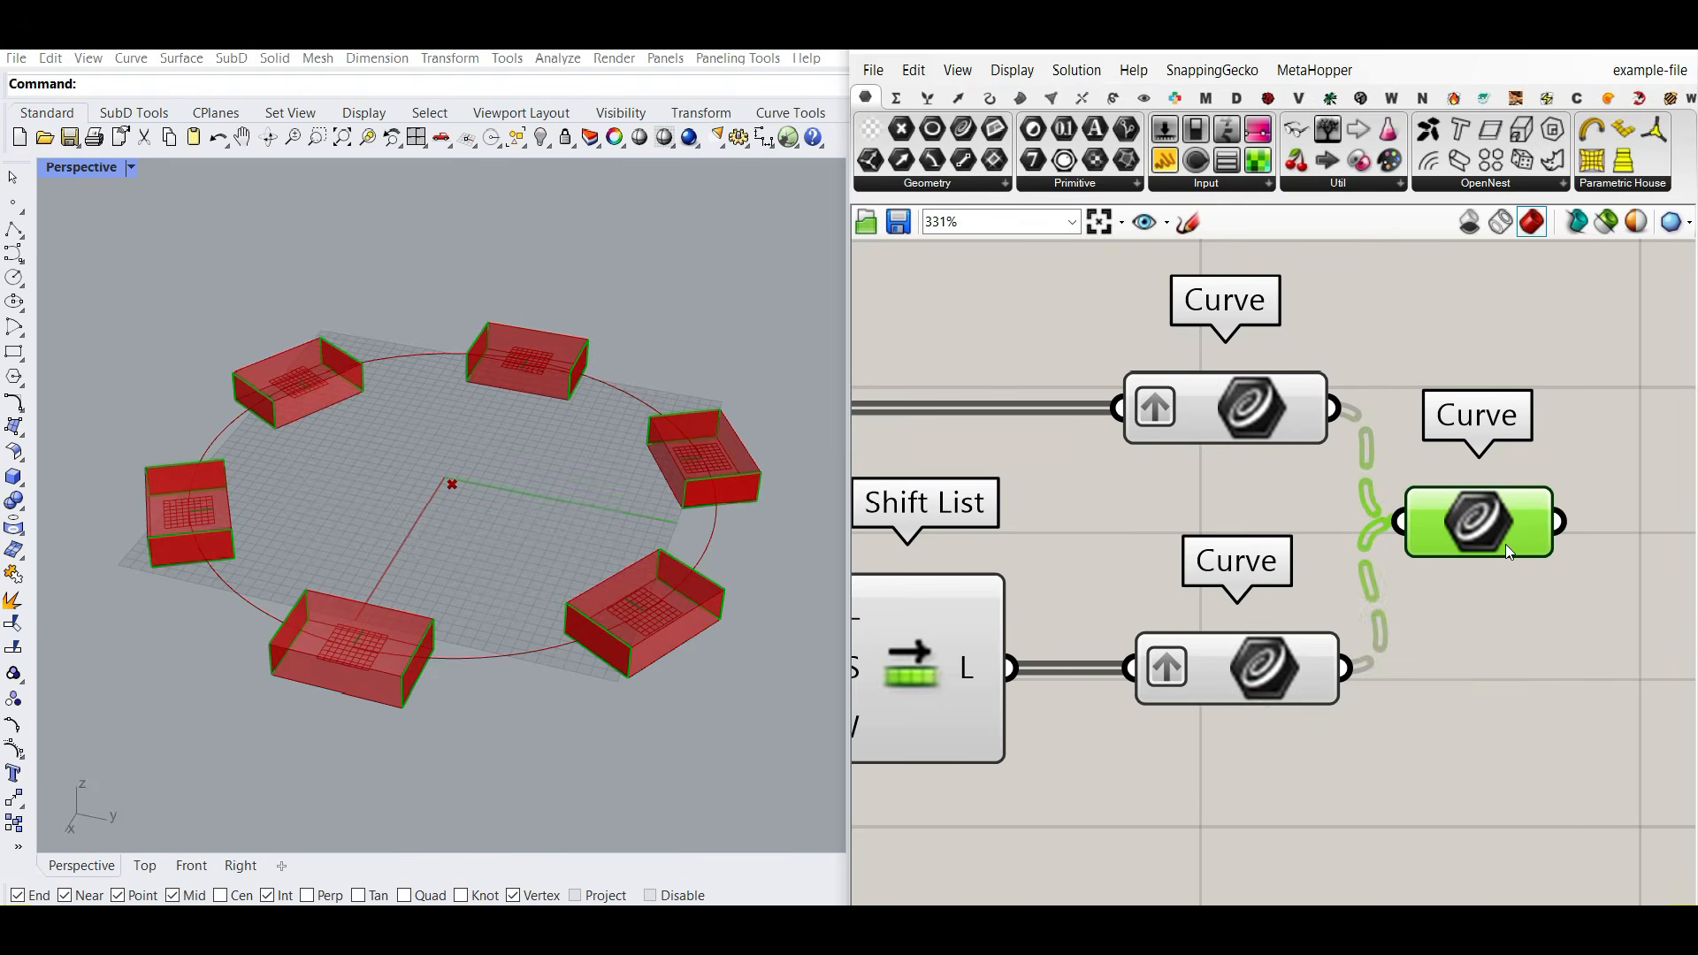
mouse_move(1506, 544)
Step: Turn Simplify back on for both grafted Curve parameters
right_click(1203, 420)
left_click(1260, 649)
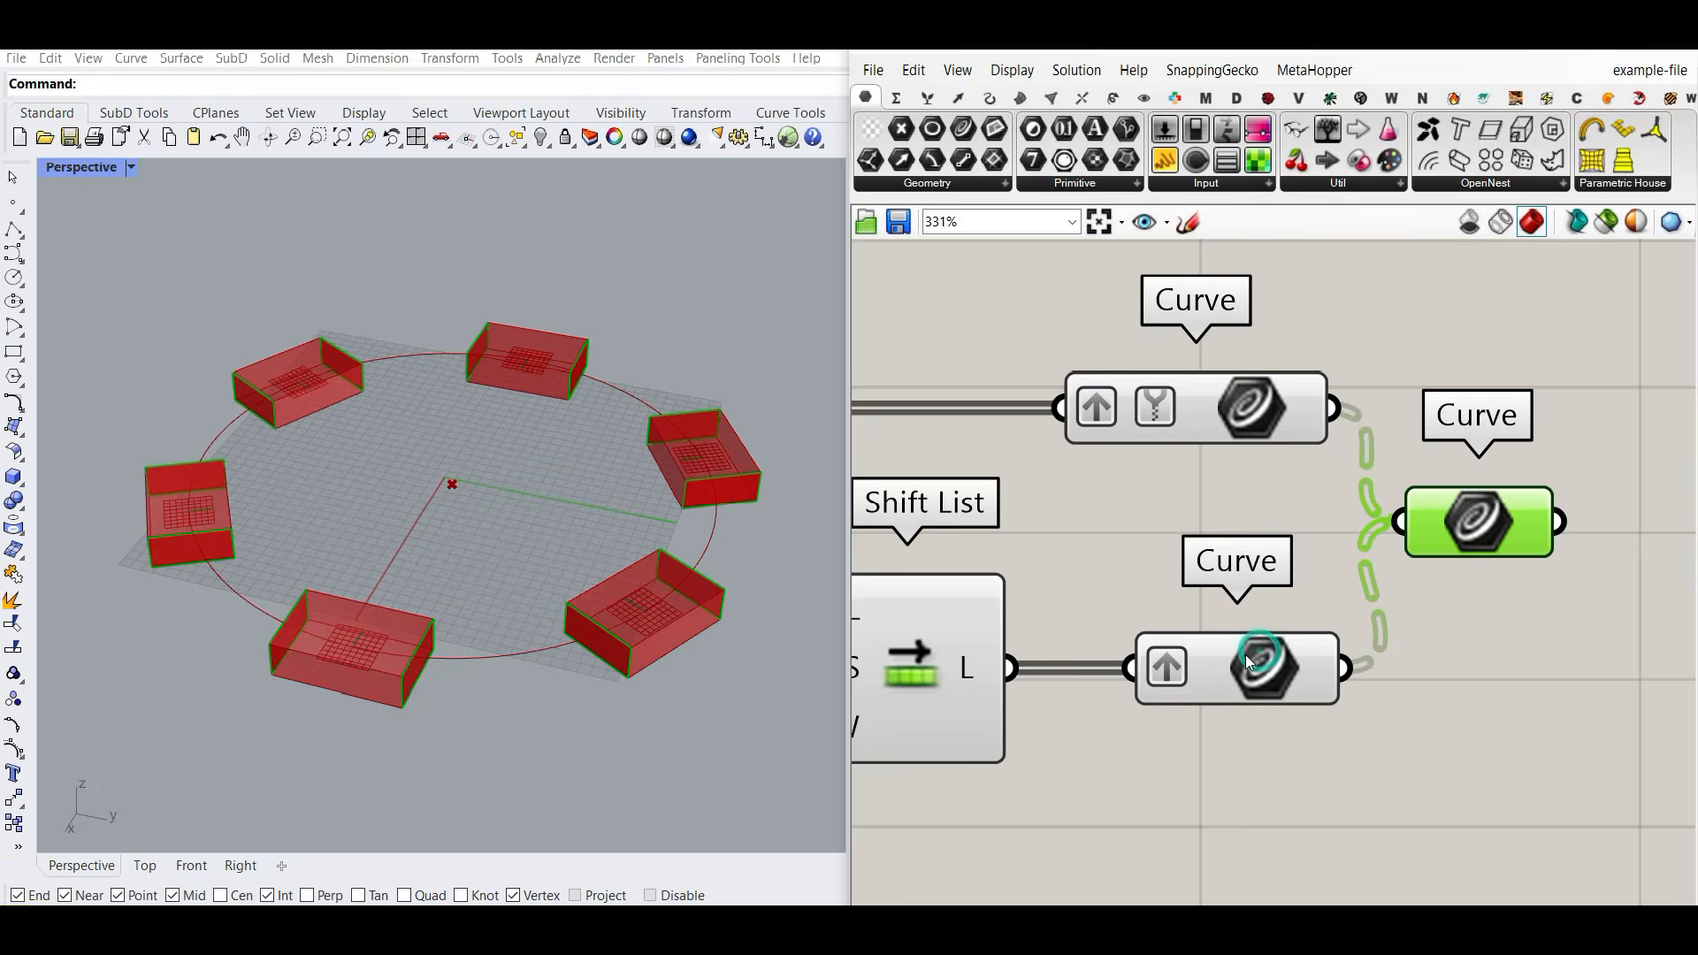
right_click(1245, 654)
left_click(1282, 717)
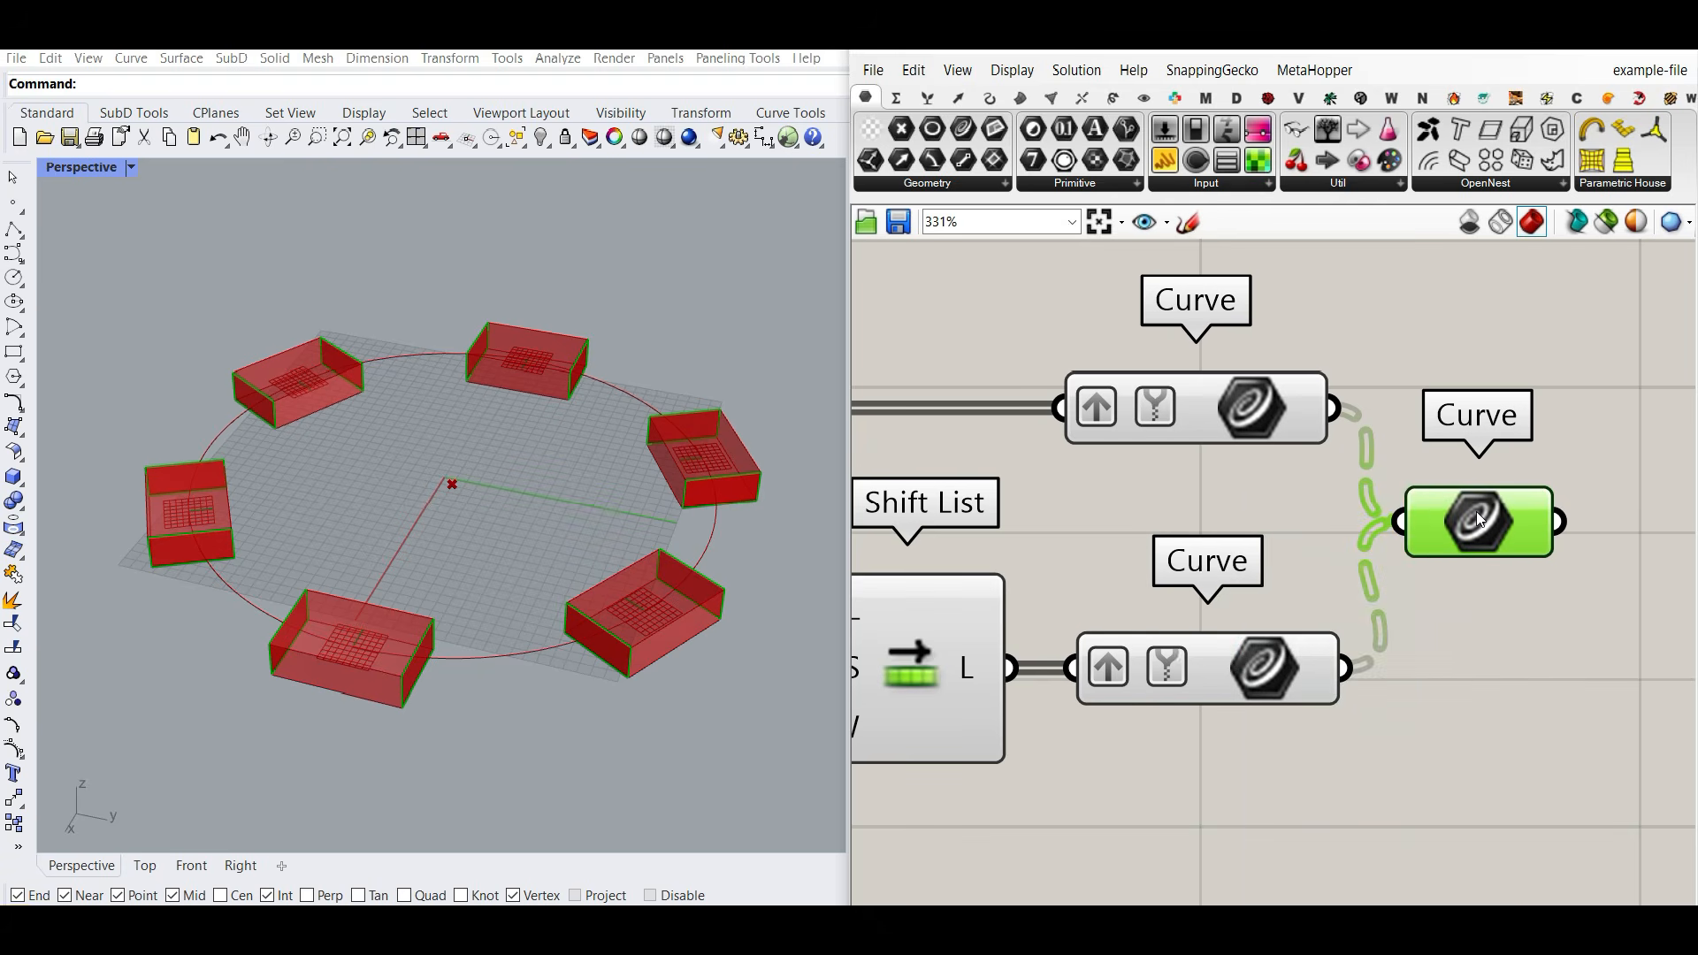
Step: Add a Loft fed by the merged Curve and close its open ends with a Cap Holes component
scroll(1407, 525, "down", 3)
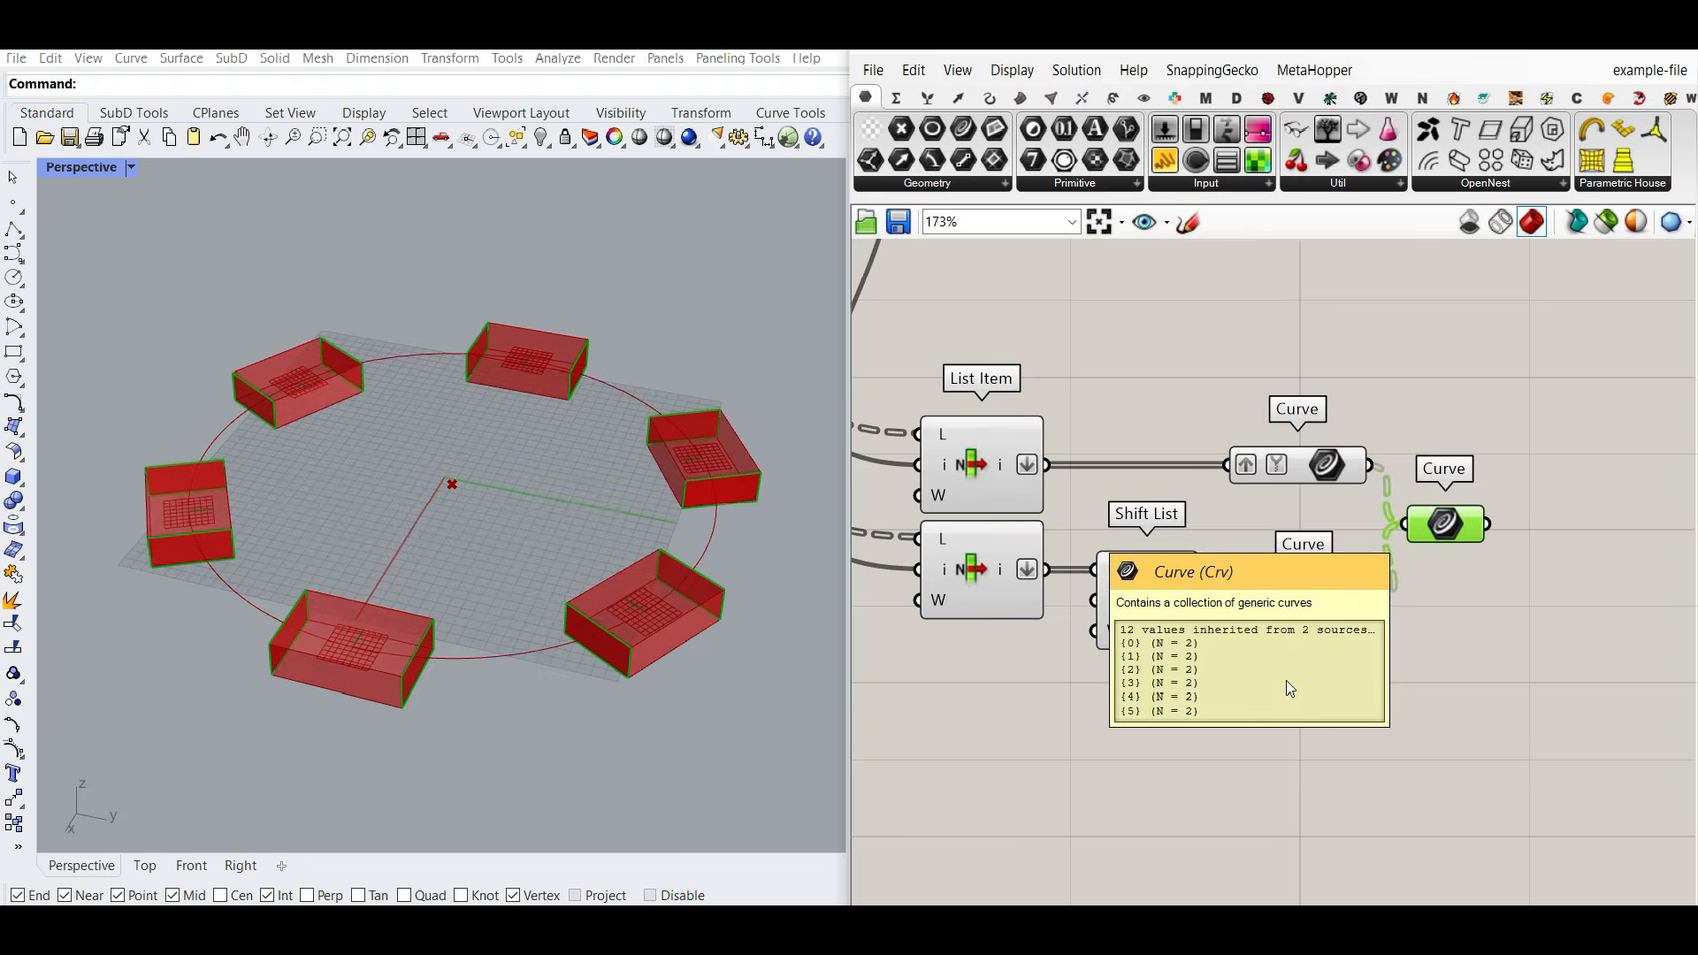
scroll(1269, 444, "up", 3)
left_click(1019, 97)
left_click_drag(1061, 139, 1293, 484)
left_click_drag(1347, 518, 1361, 473)
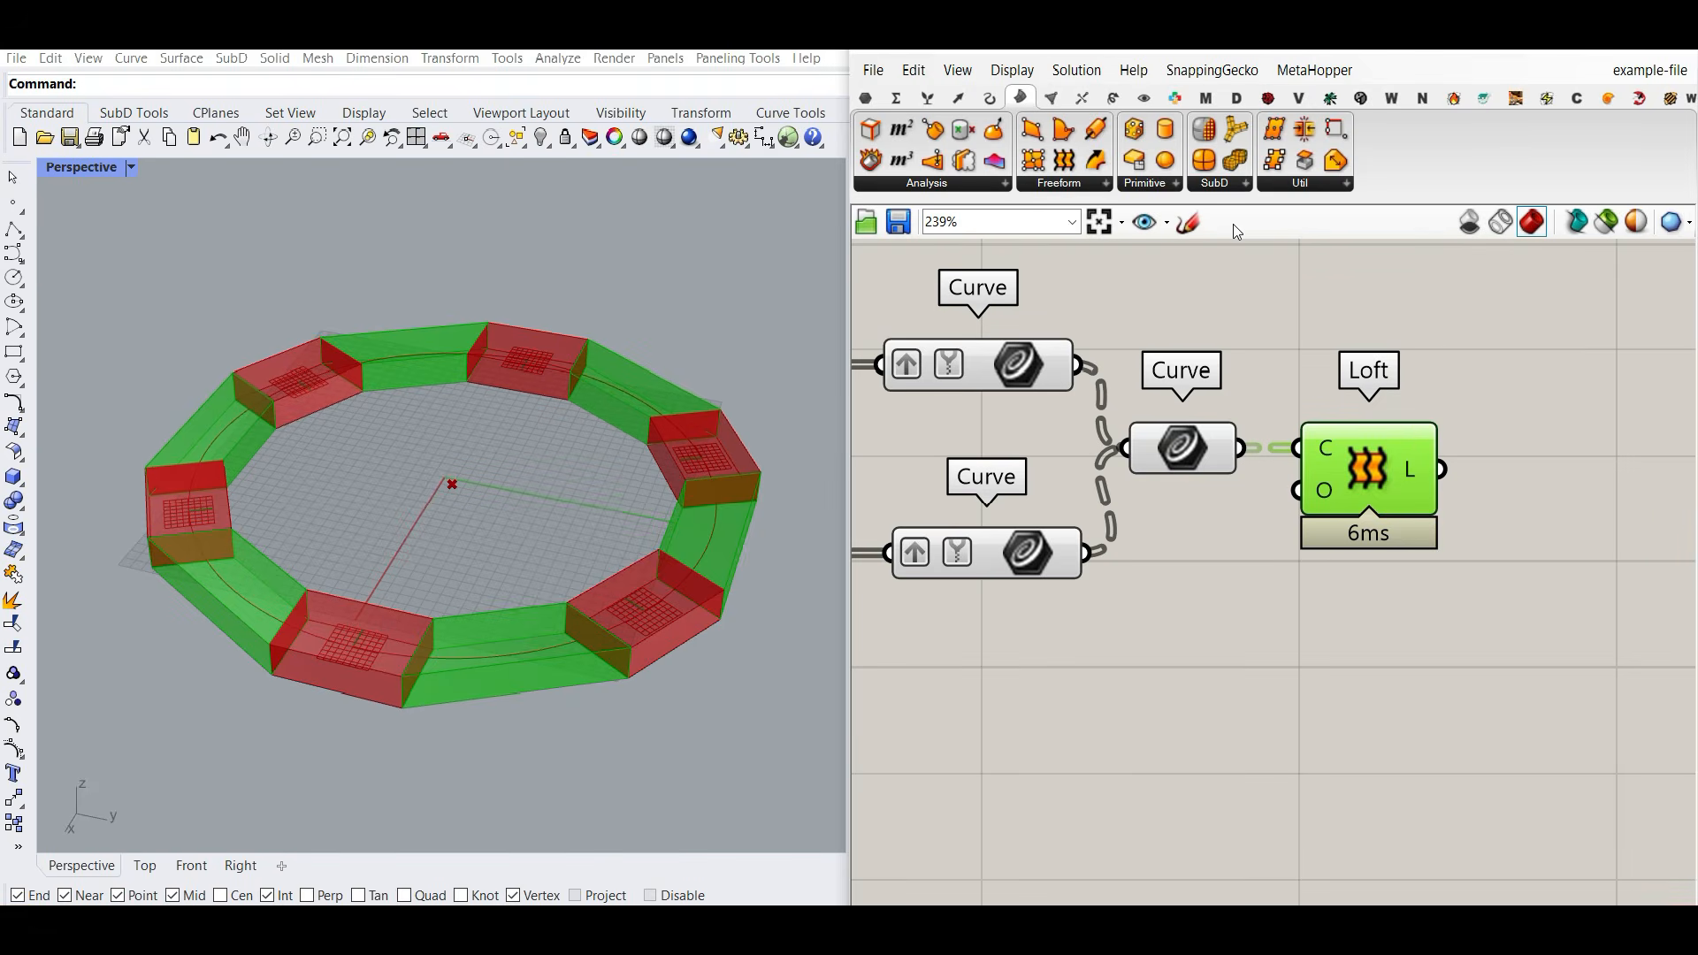
left_click_drag(1304, 160, 1552, 520)
left_click_drag(1442, 470, 1482, 517)
Step: Bake the Cap Holes result into the model and undo the bake
right_click(1583, 529)
left_click(1587, 627)
left_click(1544, 750)
mouse_move(549, 788)
right_mouse_down()
mouse_move(648, 753)
mouse_move(528, 769)
right_mouse_up()
left_click(629, 763)
key("ctrl+z")
key("ctrl+z")
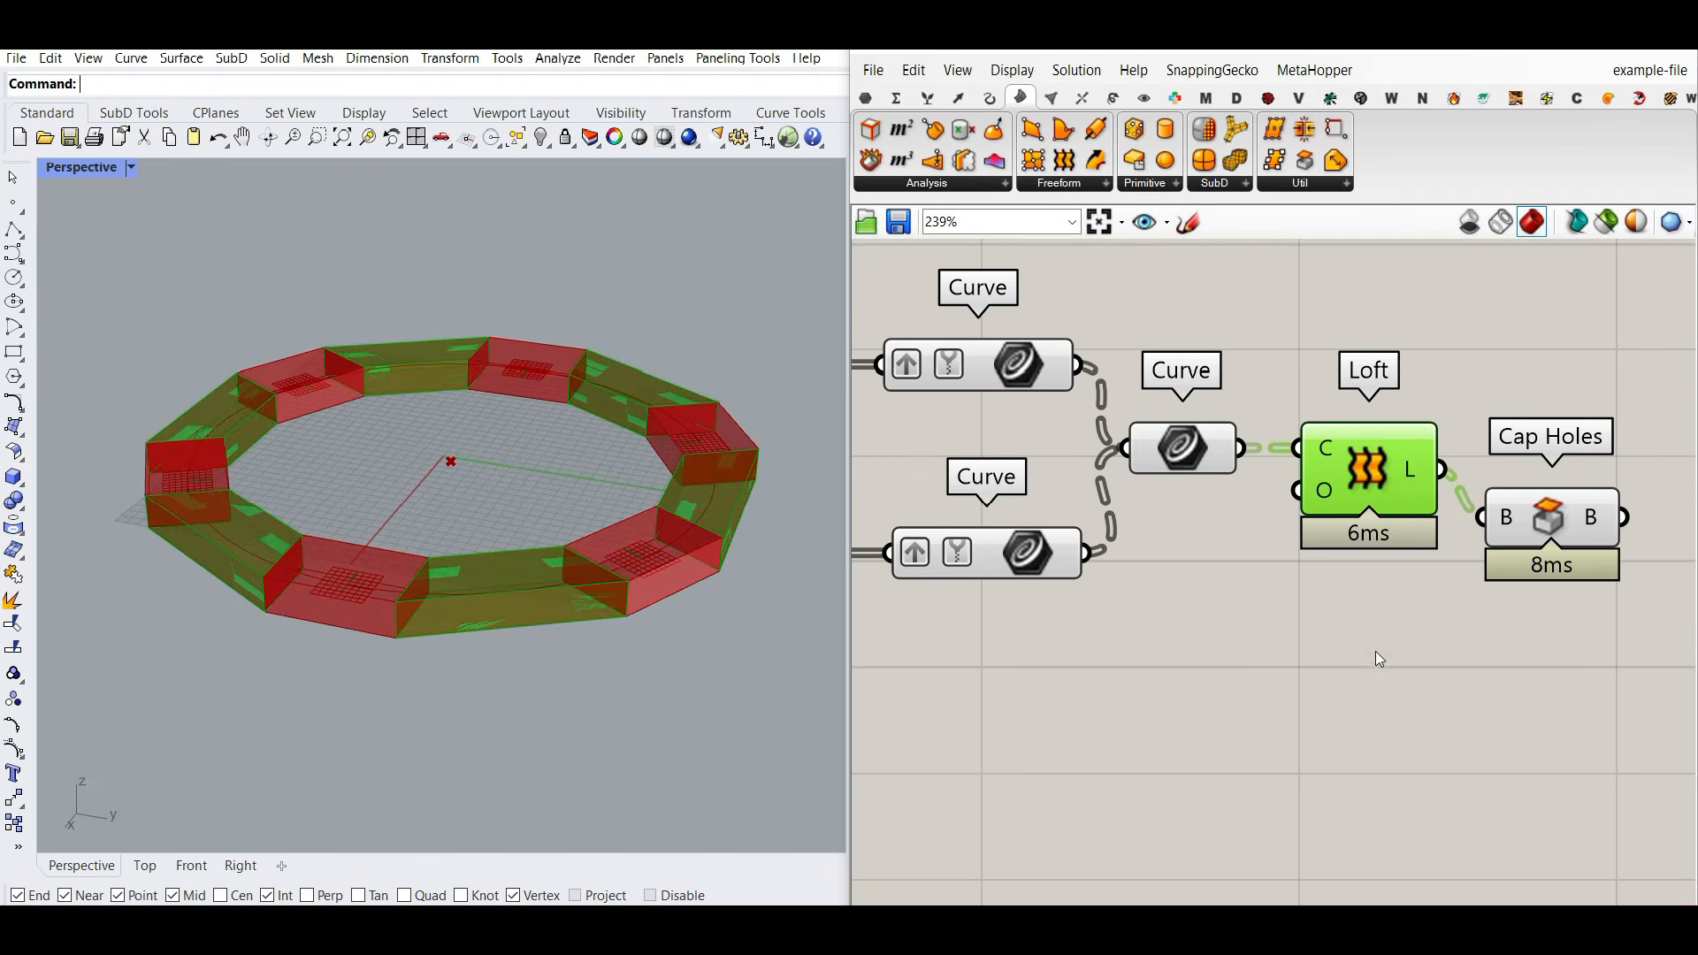
Step: Delete the group of demonstration components from the canvas
scroll(1320, 684, "down", 4)
left_click_drag(1408, 707, 876, 507)
key("Delete")
Step: Examine the existing Shift List setup with the Closed component feeding its wrap input
right_click_drag(997, 464, 1123, 633)
scroll(1194, 468, "up", 5)
right_click_drag(1207, 469, 1582, 448)
right_click_drag(1084, 650, 1214, 658)
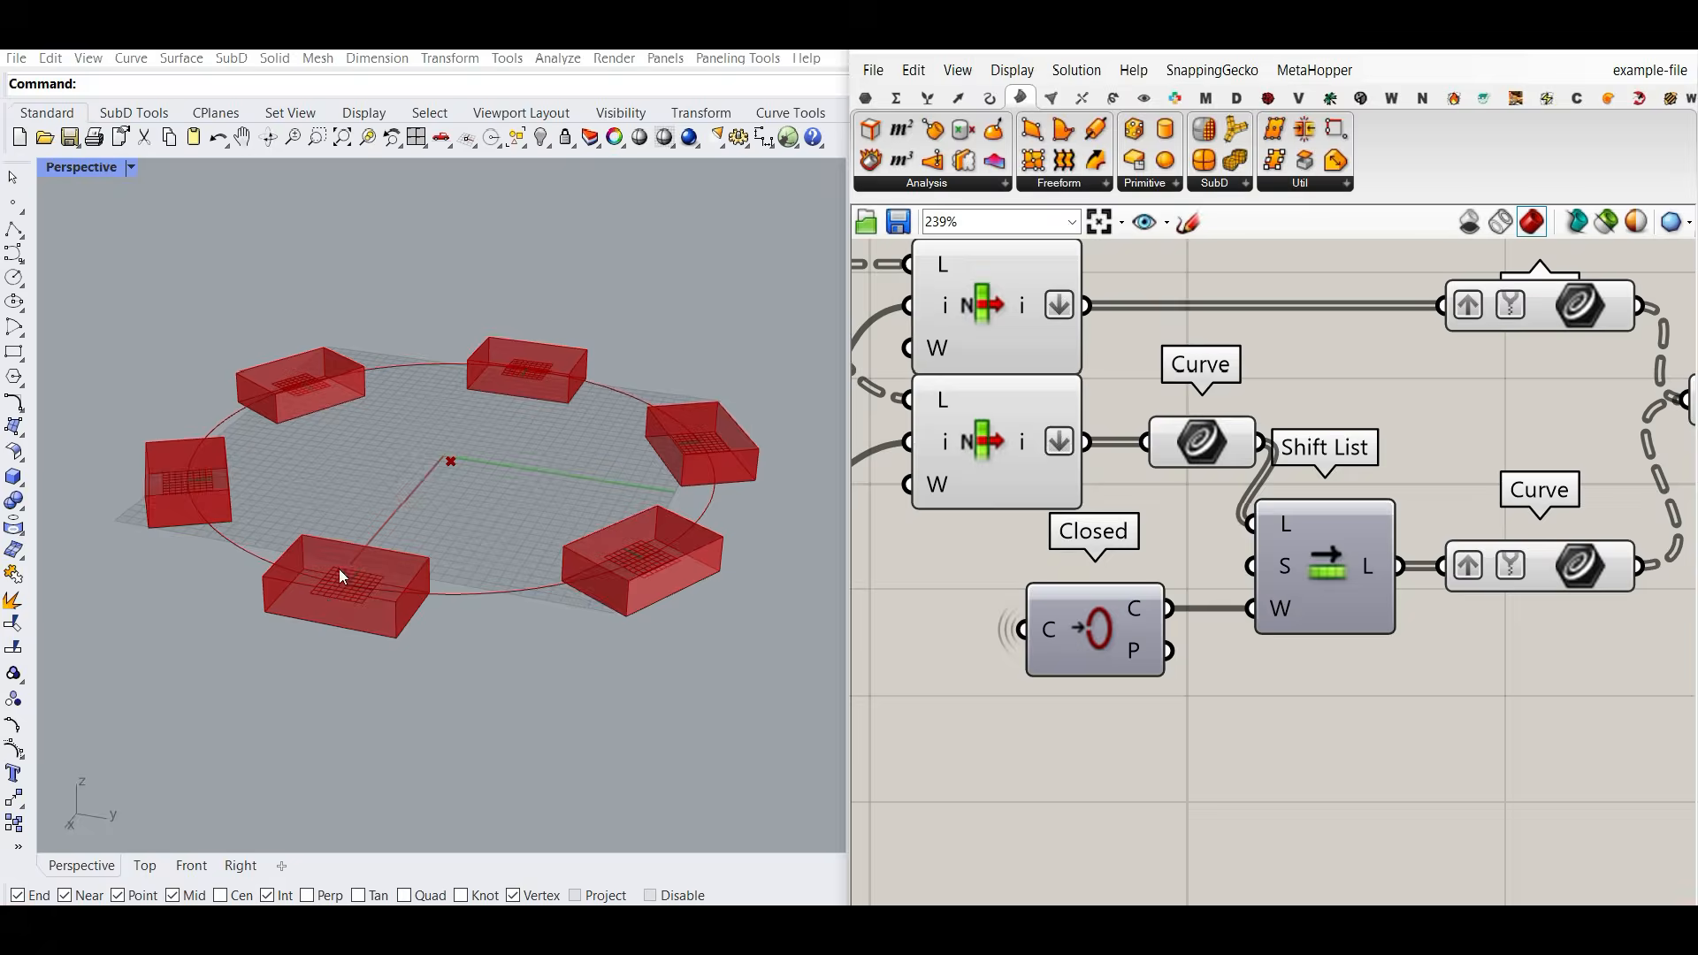
scroll(389, 639, "down", 5)
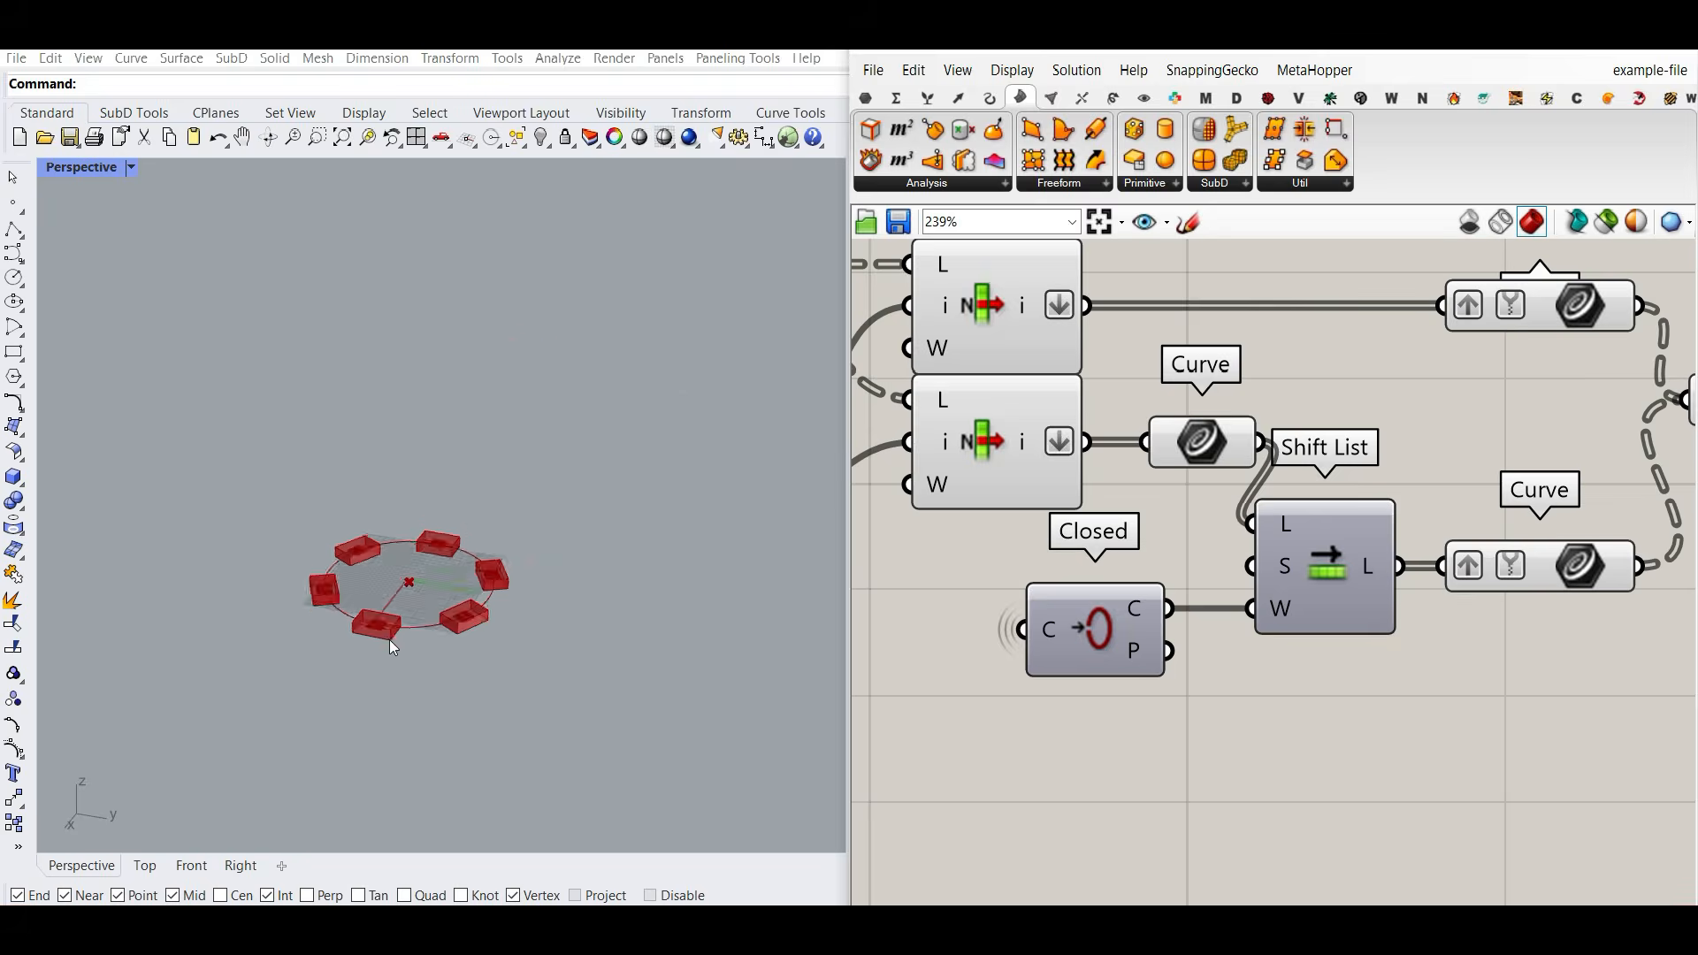
Step: Disconnect the Closed component from the Shift List wrap input to check the input's default value
scroll(410, 599, "up", 4)
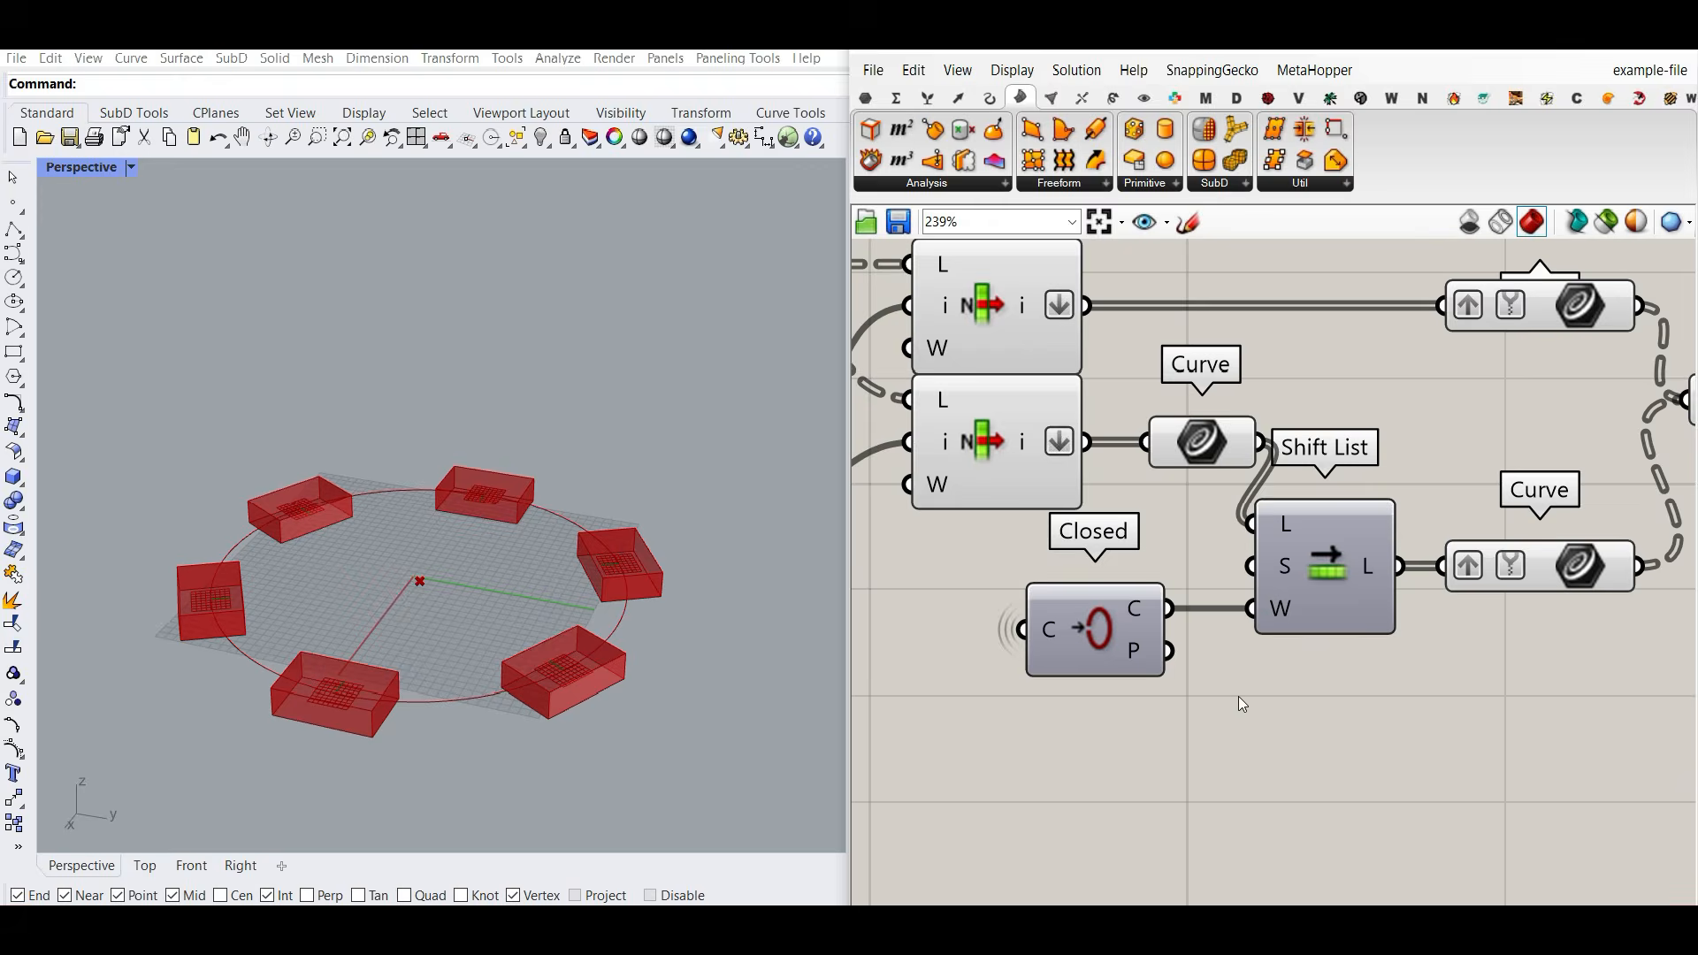
mouse_move(1291, 613)
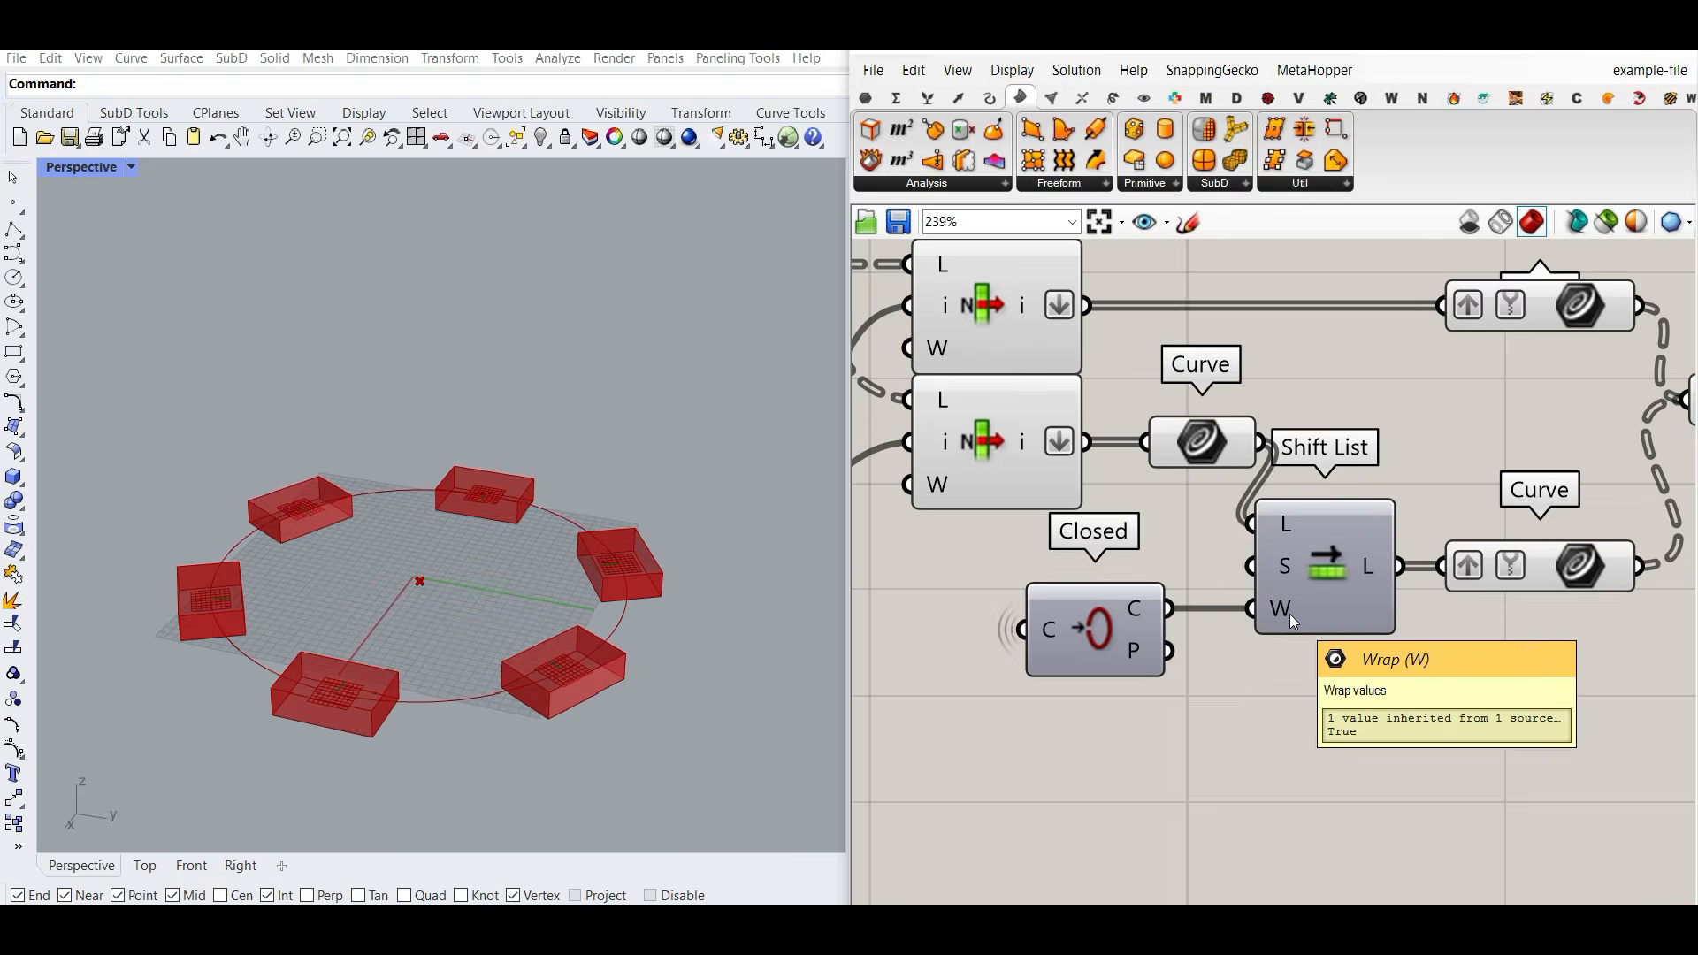
left_click_drag(1250, 610, 1167, 608, "ctrl")
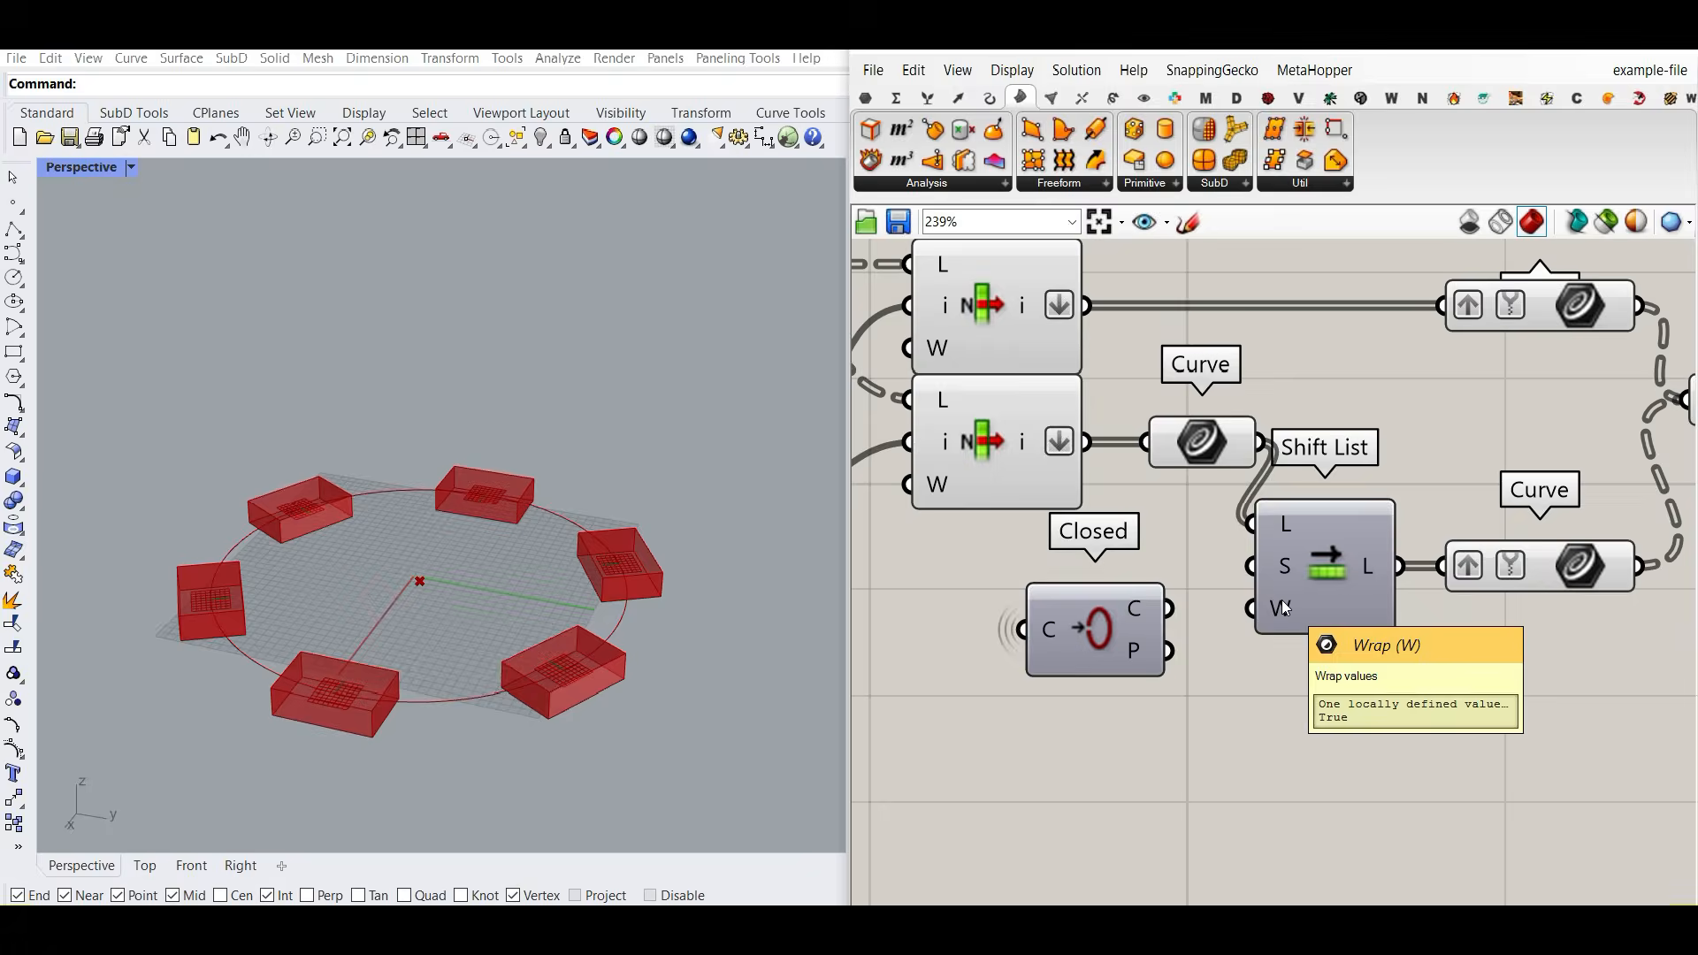
scroll(1491, 699, "down", 5)
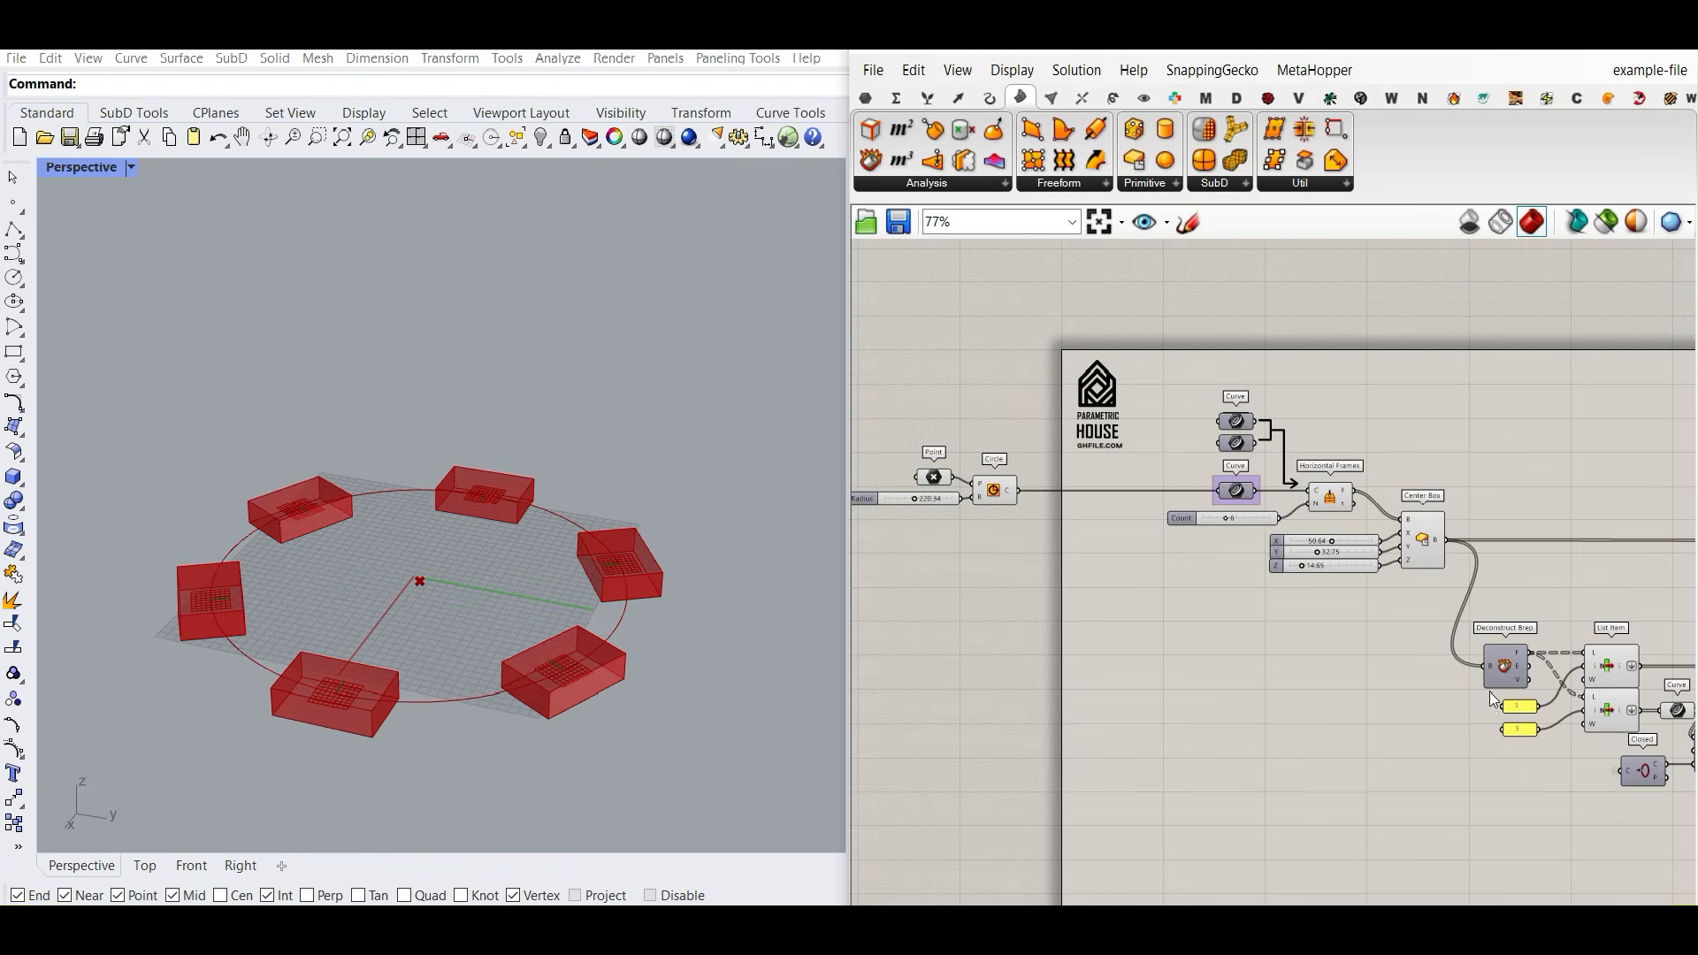
Step: Locate the Closed component among the curve analysis components and trace the existing one's hidden input wire back to the Curve container
left_click(989, 97)
left_click(933, 183)
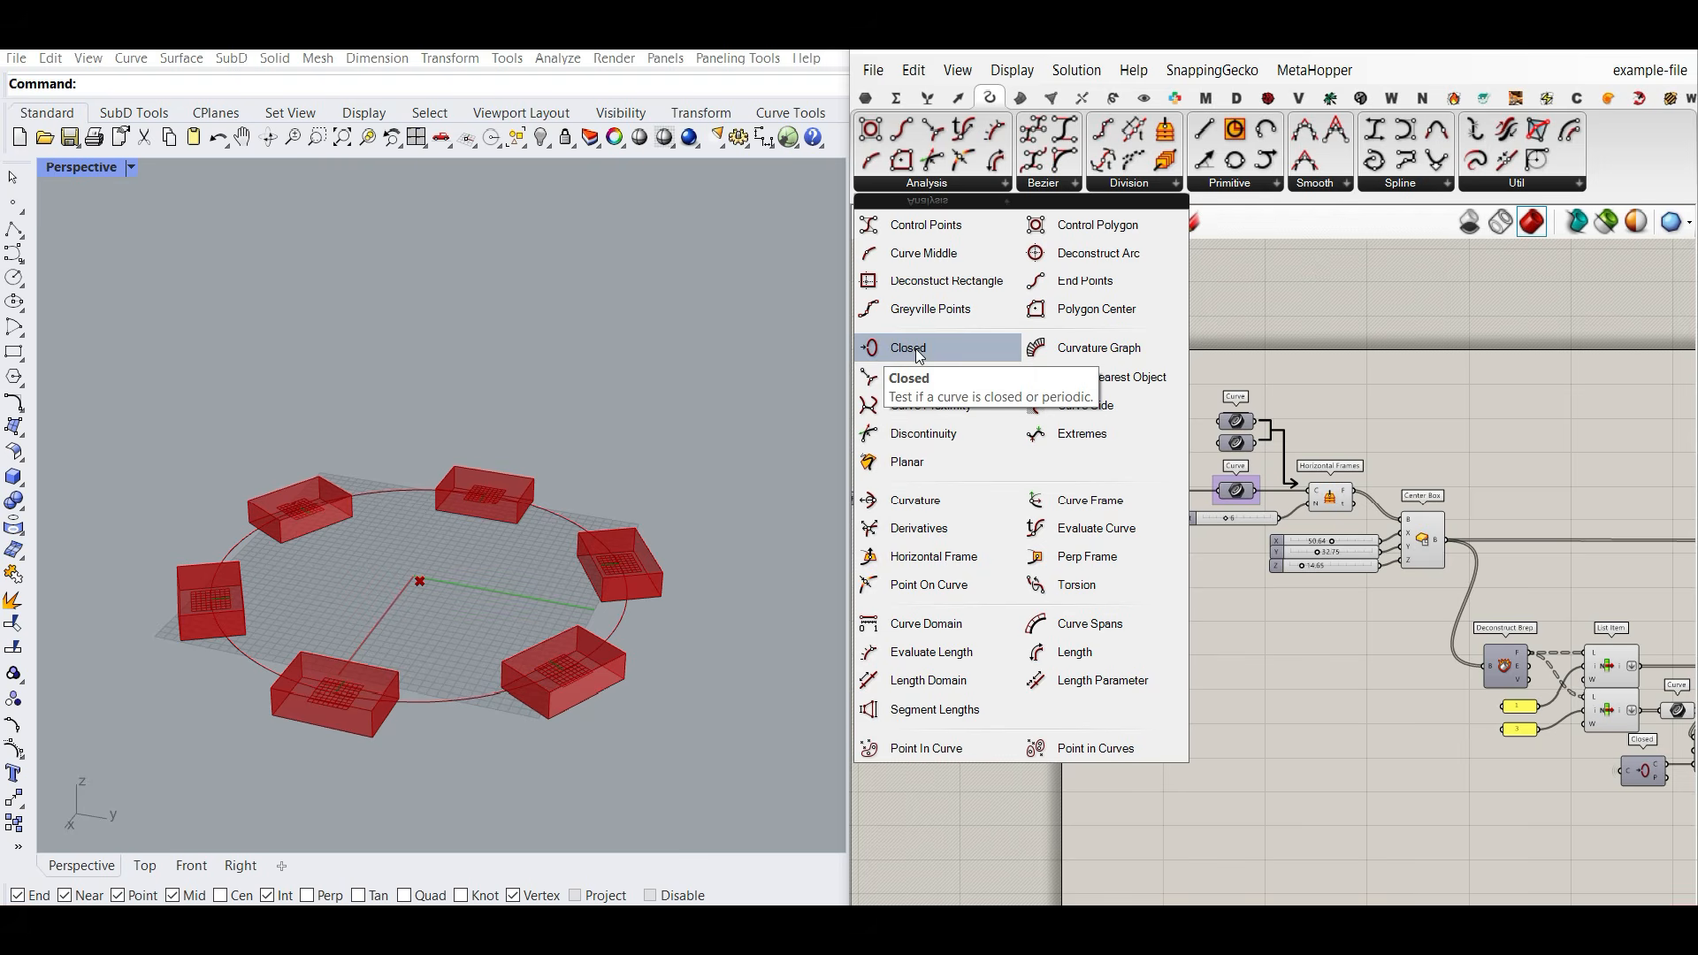
left_click(1380, 375)
right_click_drag(1337, 419, 1486, 413)
scroll(1228, 486, "up", 2)
right_click_drag(1464, 658, 1024, 464)
right_click_drag(1544, 664, 1256, 572)
left_click(1256, 570)
right_click_drag(1061, 332, 1311, 595)
scroll(971, 453, "up", 3)
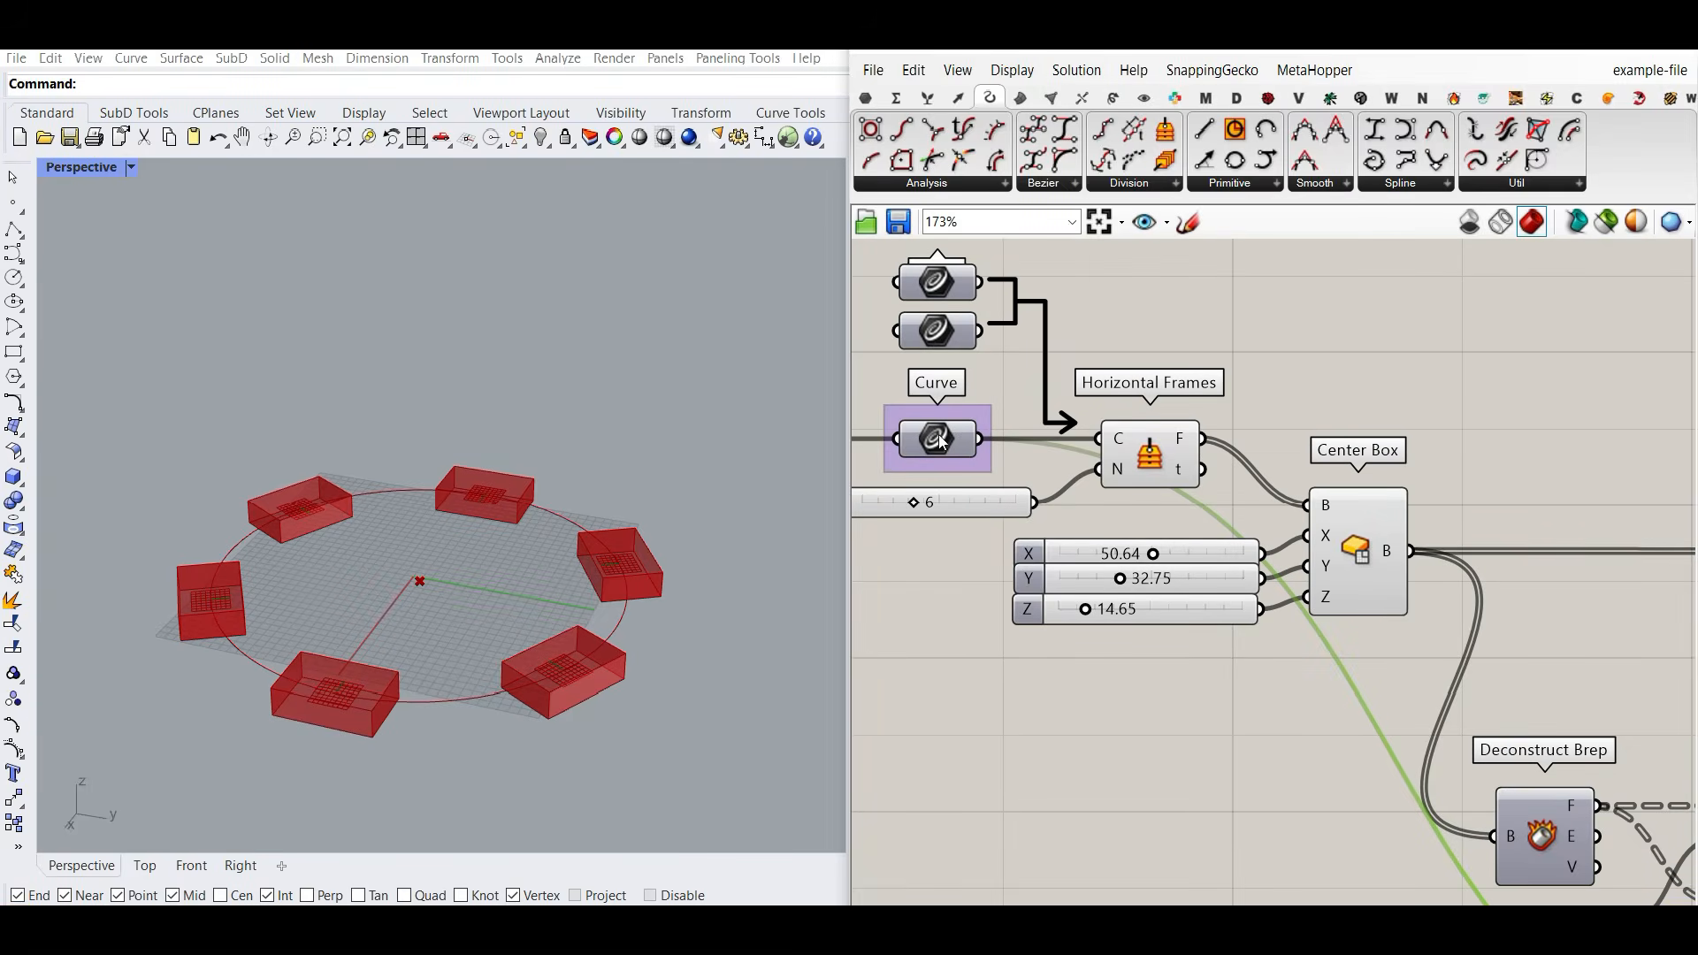
Step: Examine the Curve container fed by the Circle and the Closed output that drives the Shift List wrap input
right_click_drag(982, 357, 1264, 481)
left_click_drag(1314, 349, 1160, 473)
left_click_drag(1261, 445, 1071, 446)
left_click(1250, 352)
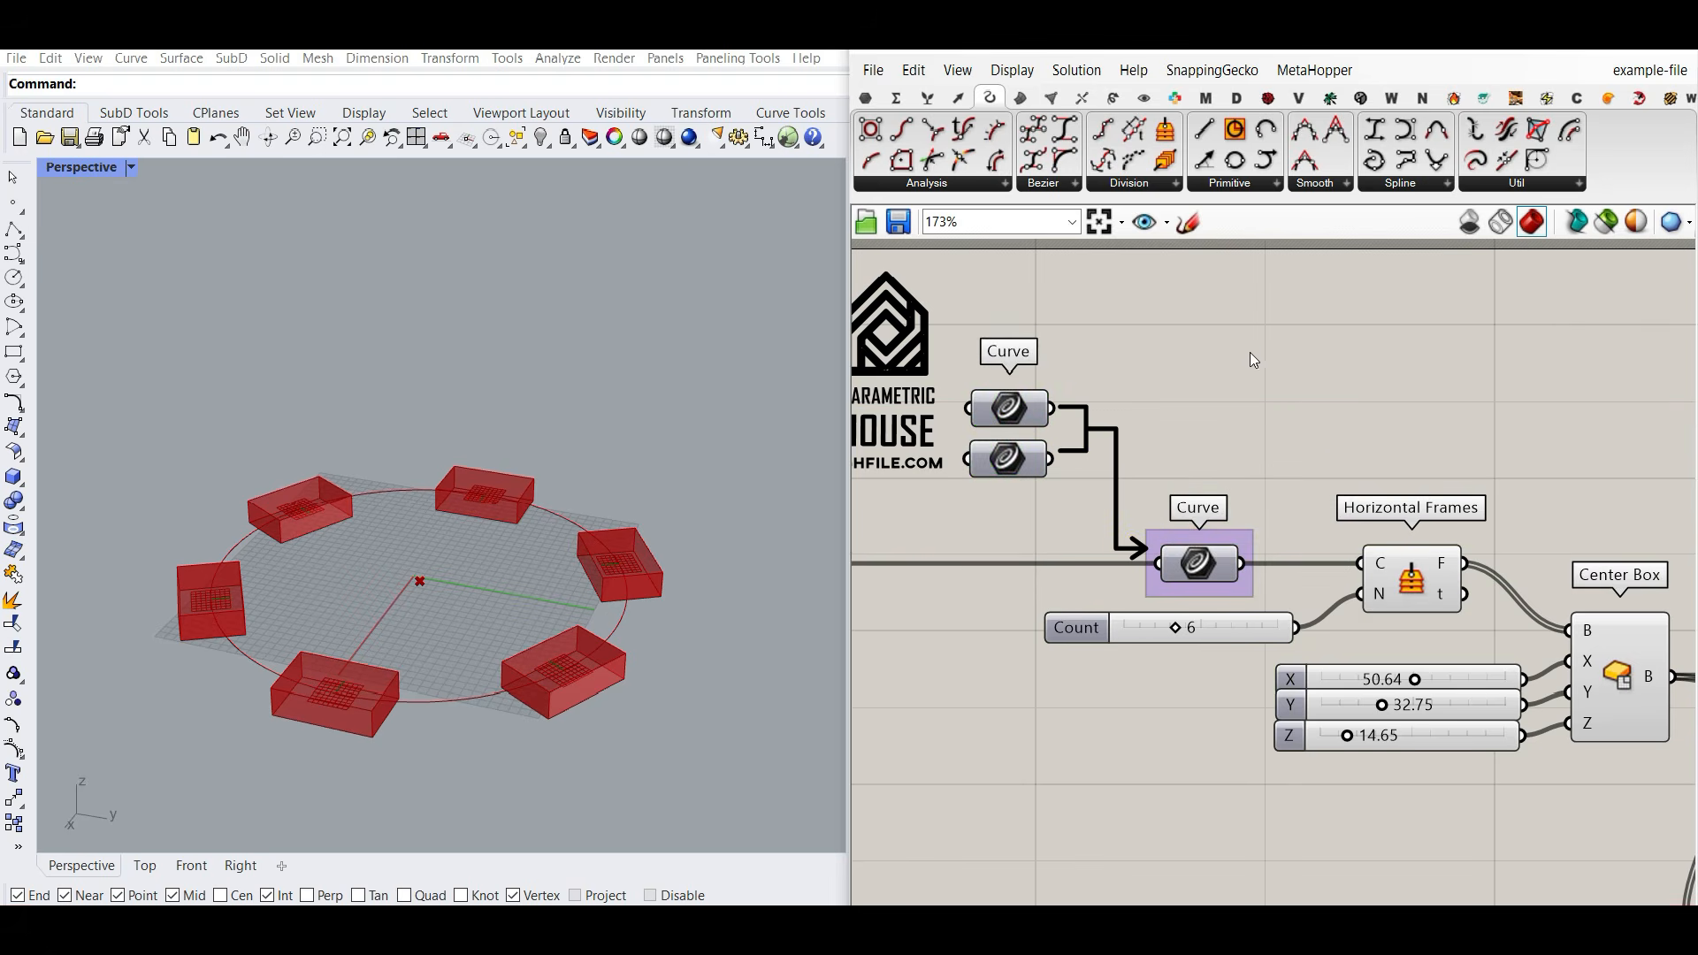
right_click_drag(1298, 588, 1154, 458)
left_click(1065, 436)
right_click_drag(1264, 525, 997, 388)
right_click_drag(1393, 703, 956, 394)
right_click_drag(1256, 627, 925, 433)
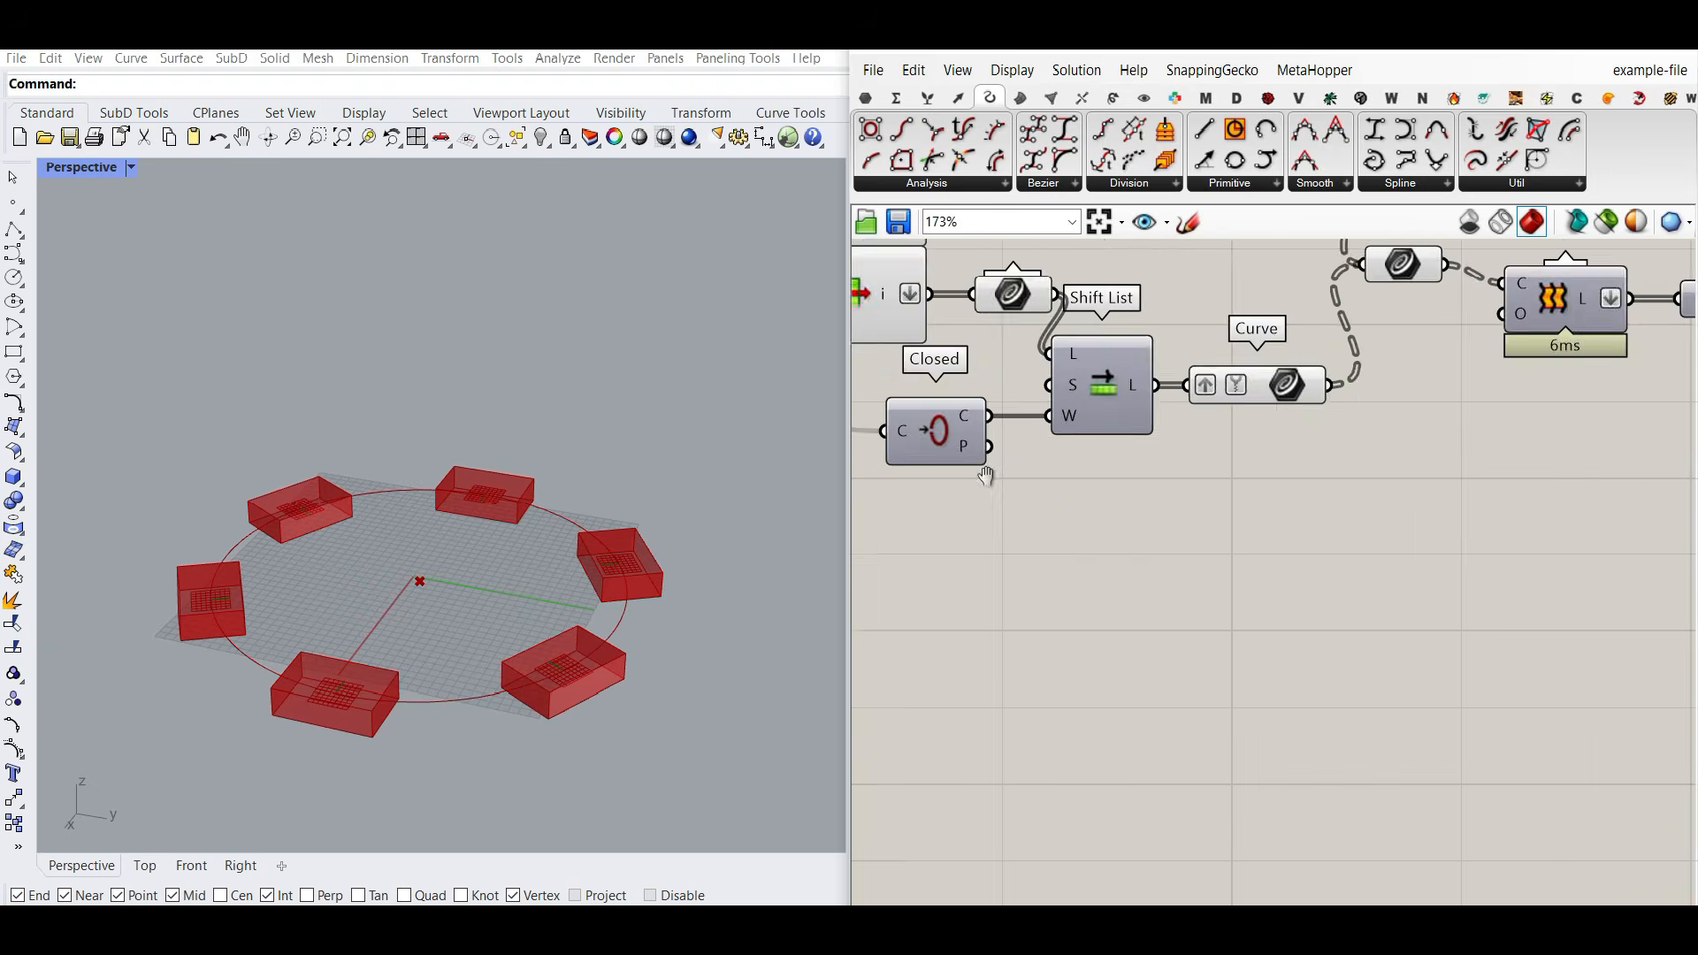
scroll(967, 425, "up", 3)
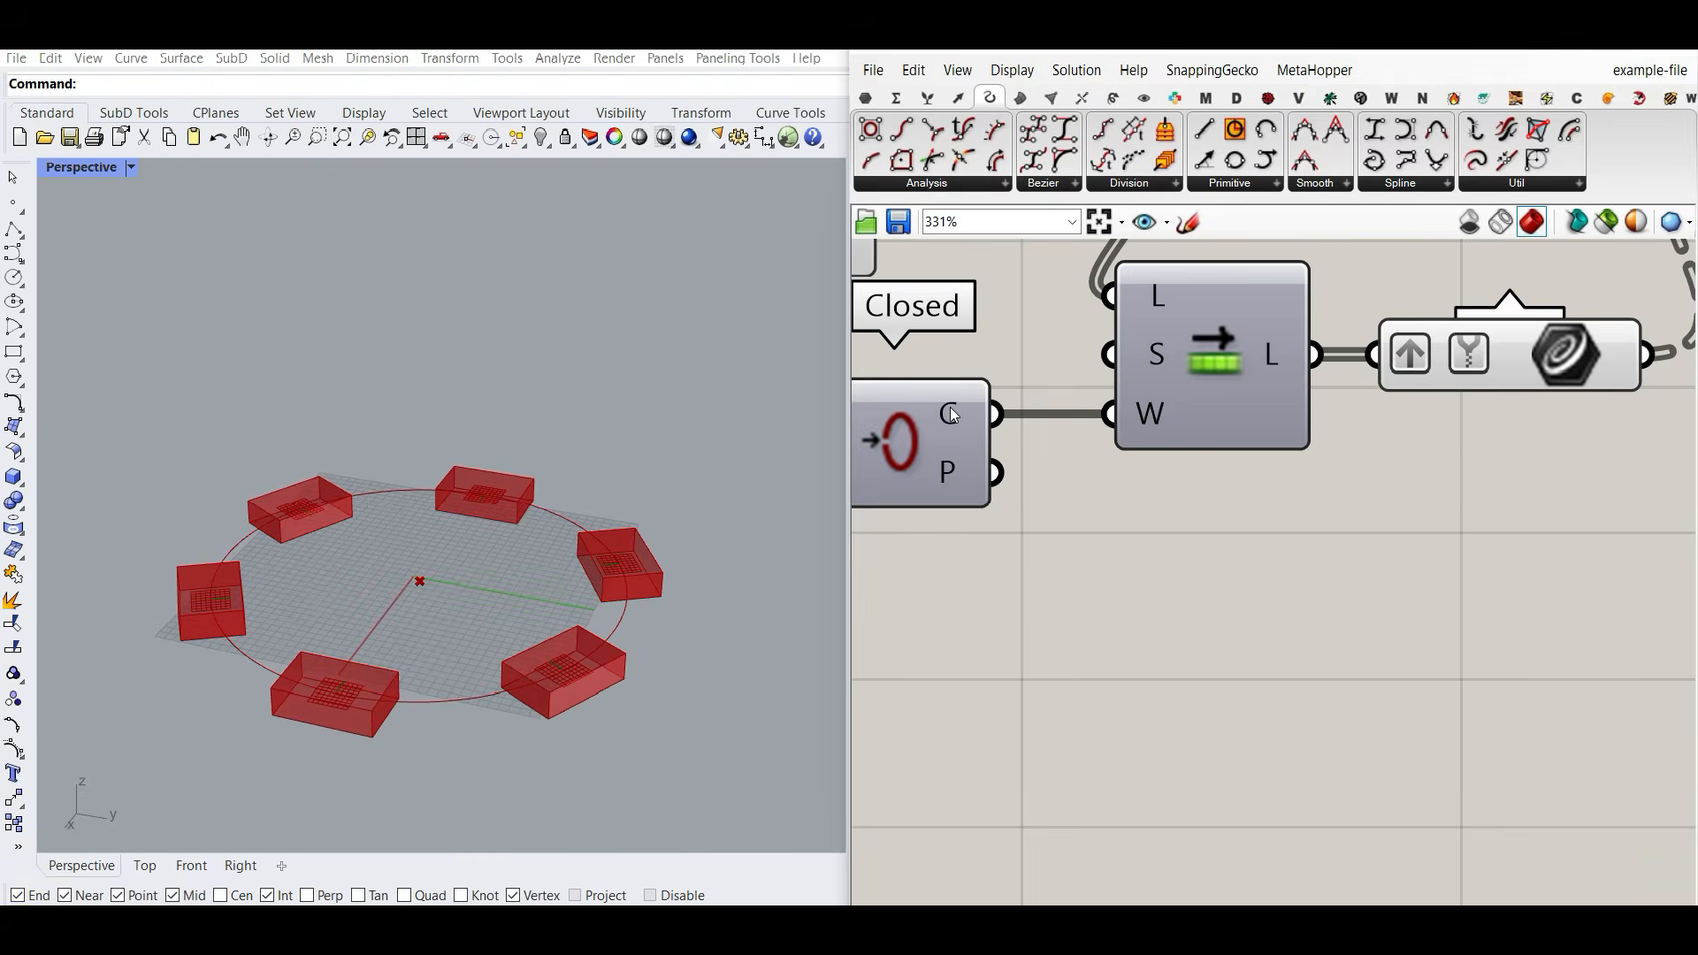
Step: Connect the second referenced Curve to the highlighted Curve container in place of the Circle
scroll(967, 424, "down", 5)
right_click_drag(1074, 400, 1396, 706)
right_click_drag(1214, 248, 1414, 425)
scroll(1010, 421, "up", 3)
left_click_drag(1138, 548, 1141, 532)
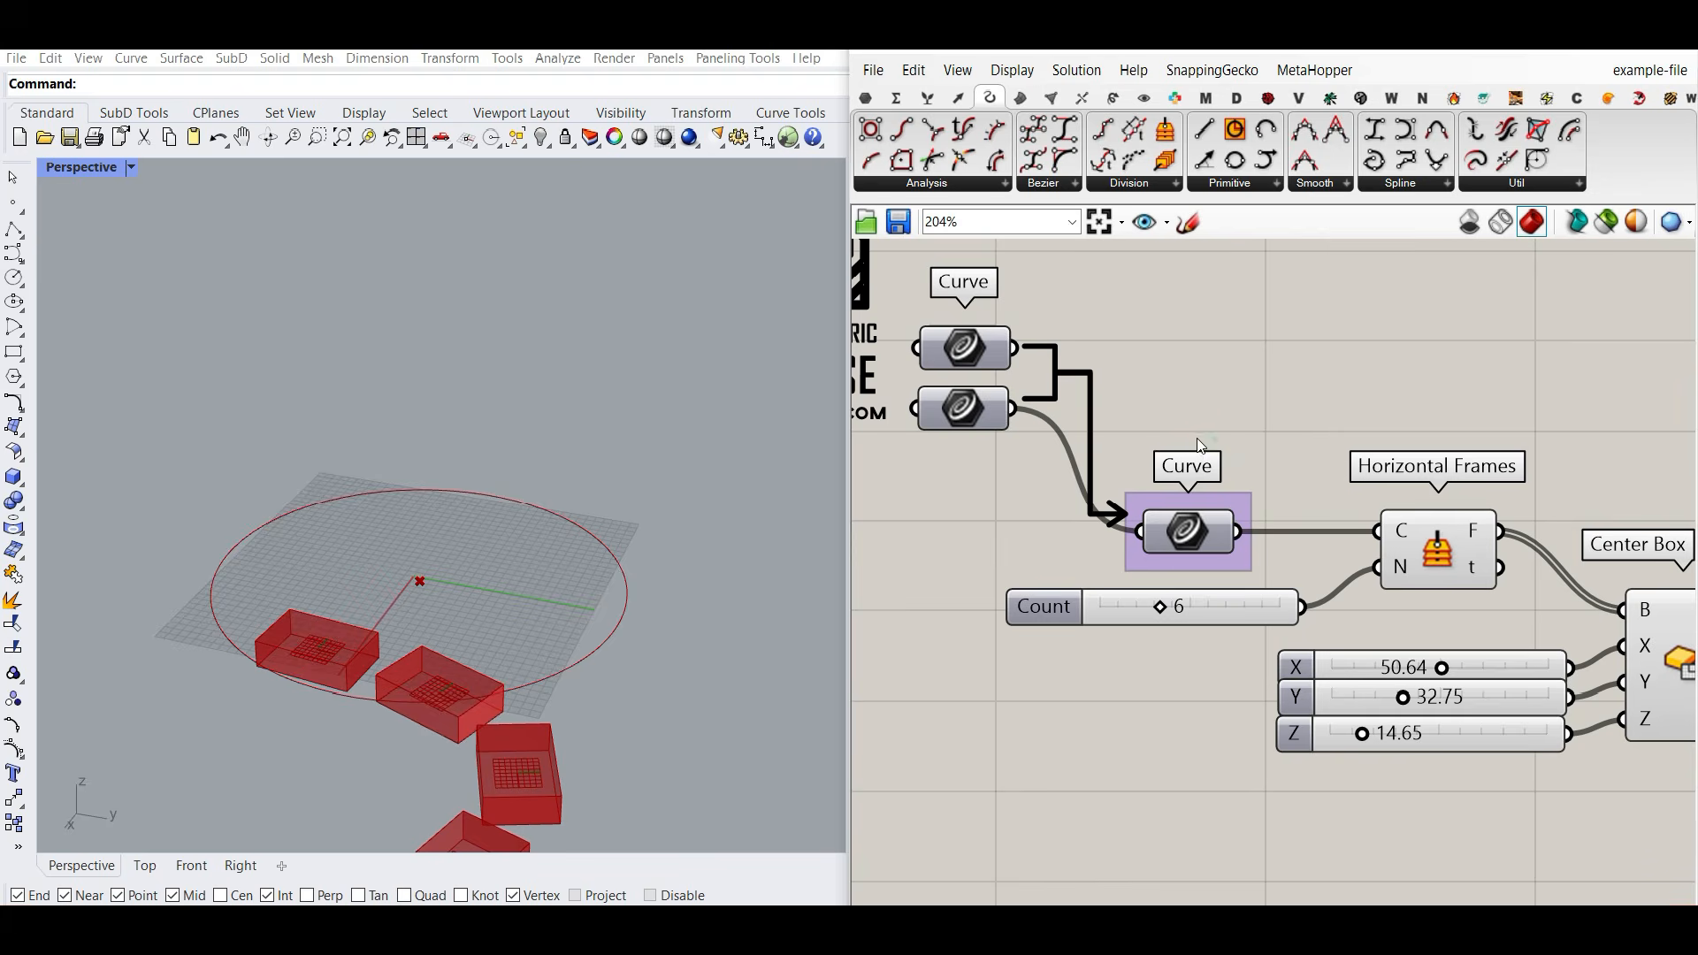
Step: Check the value passed from the Closed component to the Shift List wrap input for the open curve
scroll(428, 507, "down", 3)
scroll(1234, 655, "down", 5)
right_click_drag(1234, 655, 979, 478)
scroll(1460, 758, "up", 5)
right_click_drag(1460, 757, 941, 412)
scroll(946, 388, "up", 2)
mouse_move(952, 398)
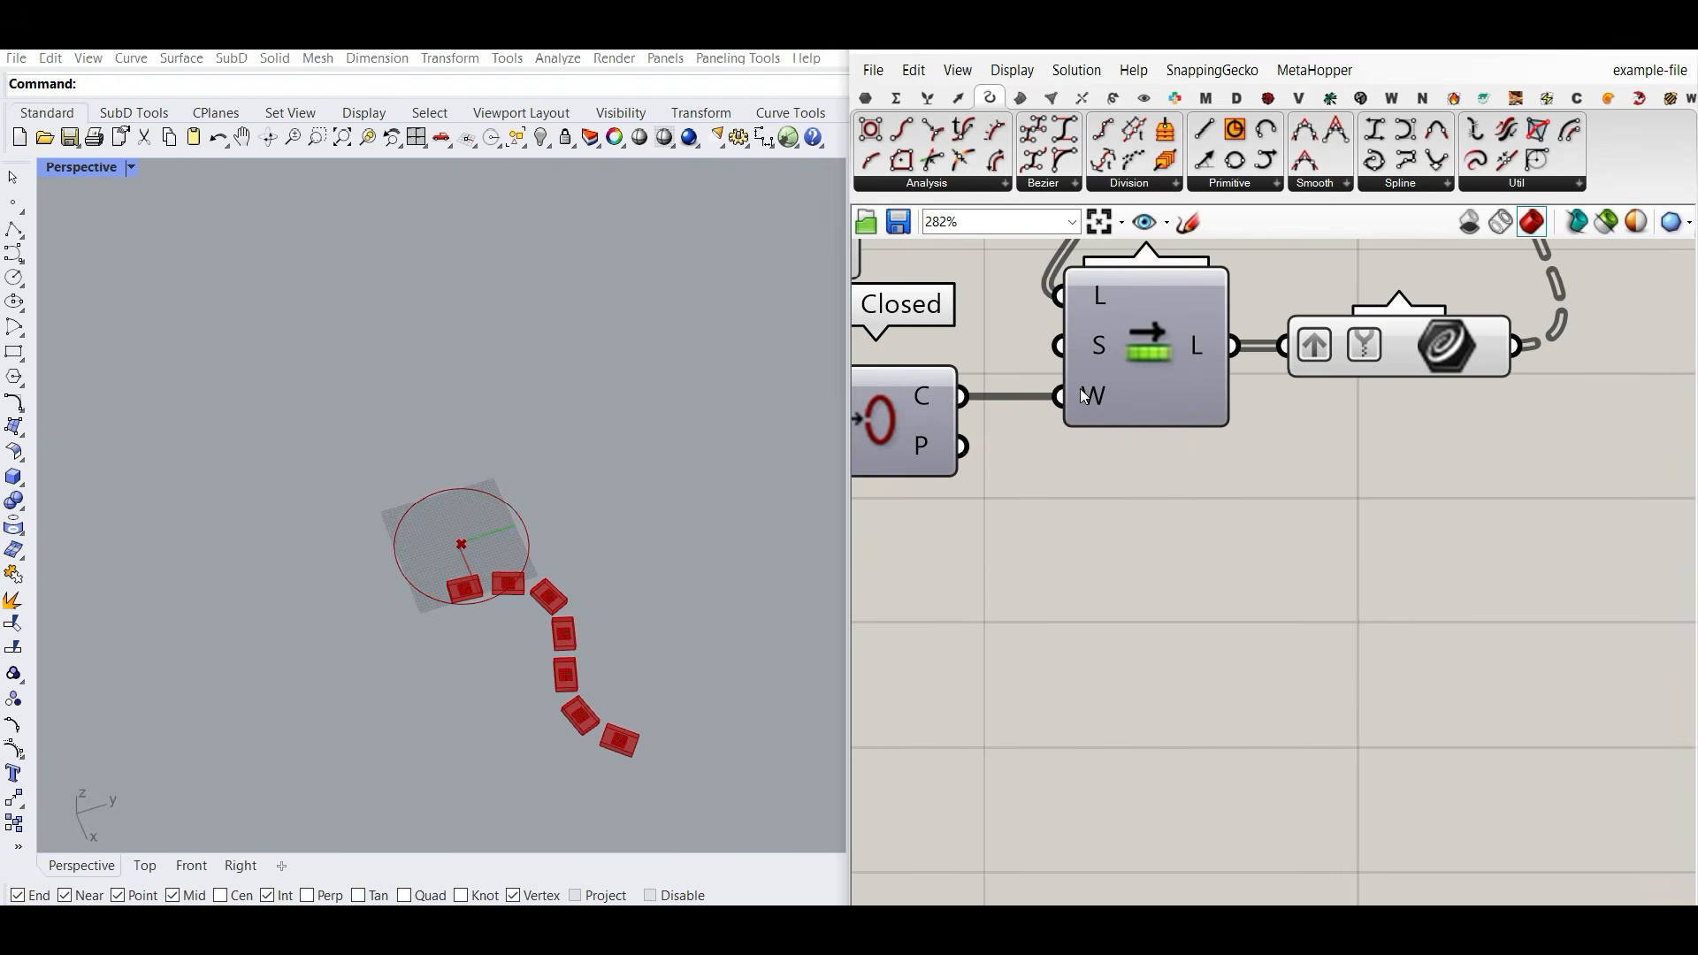
mouse_move(1084, 397)
Step: Turn on the Loft component's preview and inspect the connecting beams along the open curve
scroll(1255, 397, "down", 5)
scroll(1359, 416, "up", 2)
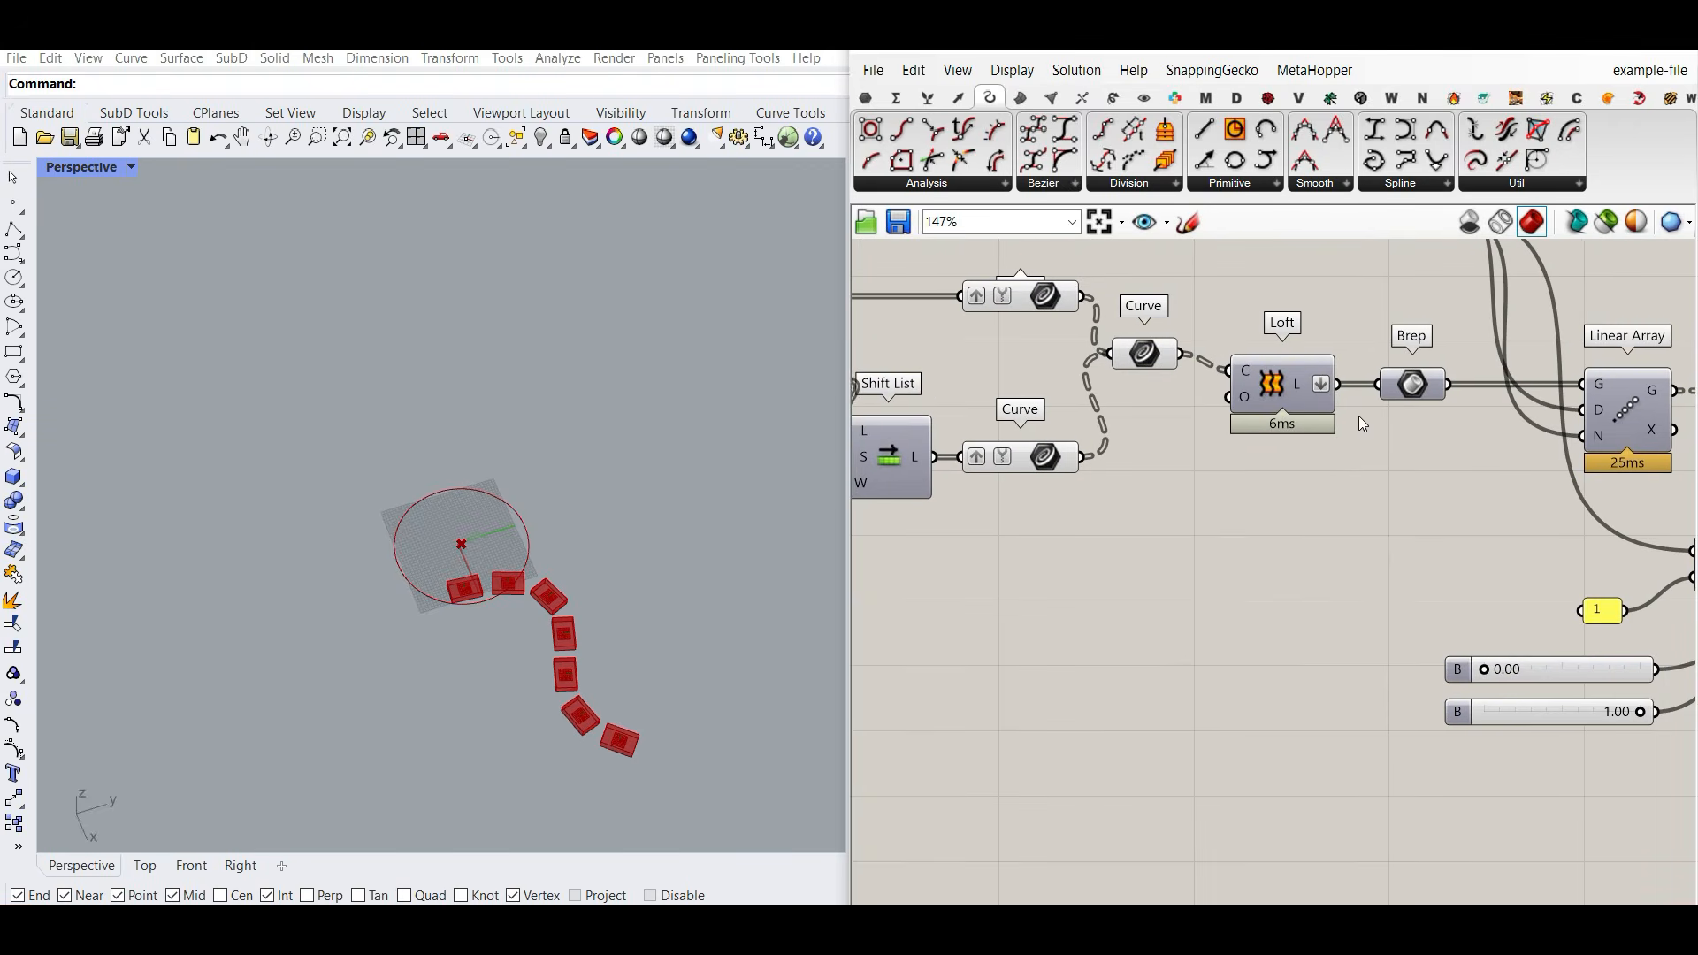
right_click(1278, 389)
left_click(1317, 416)
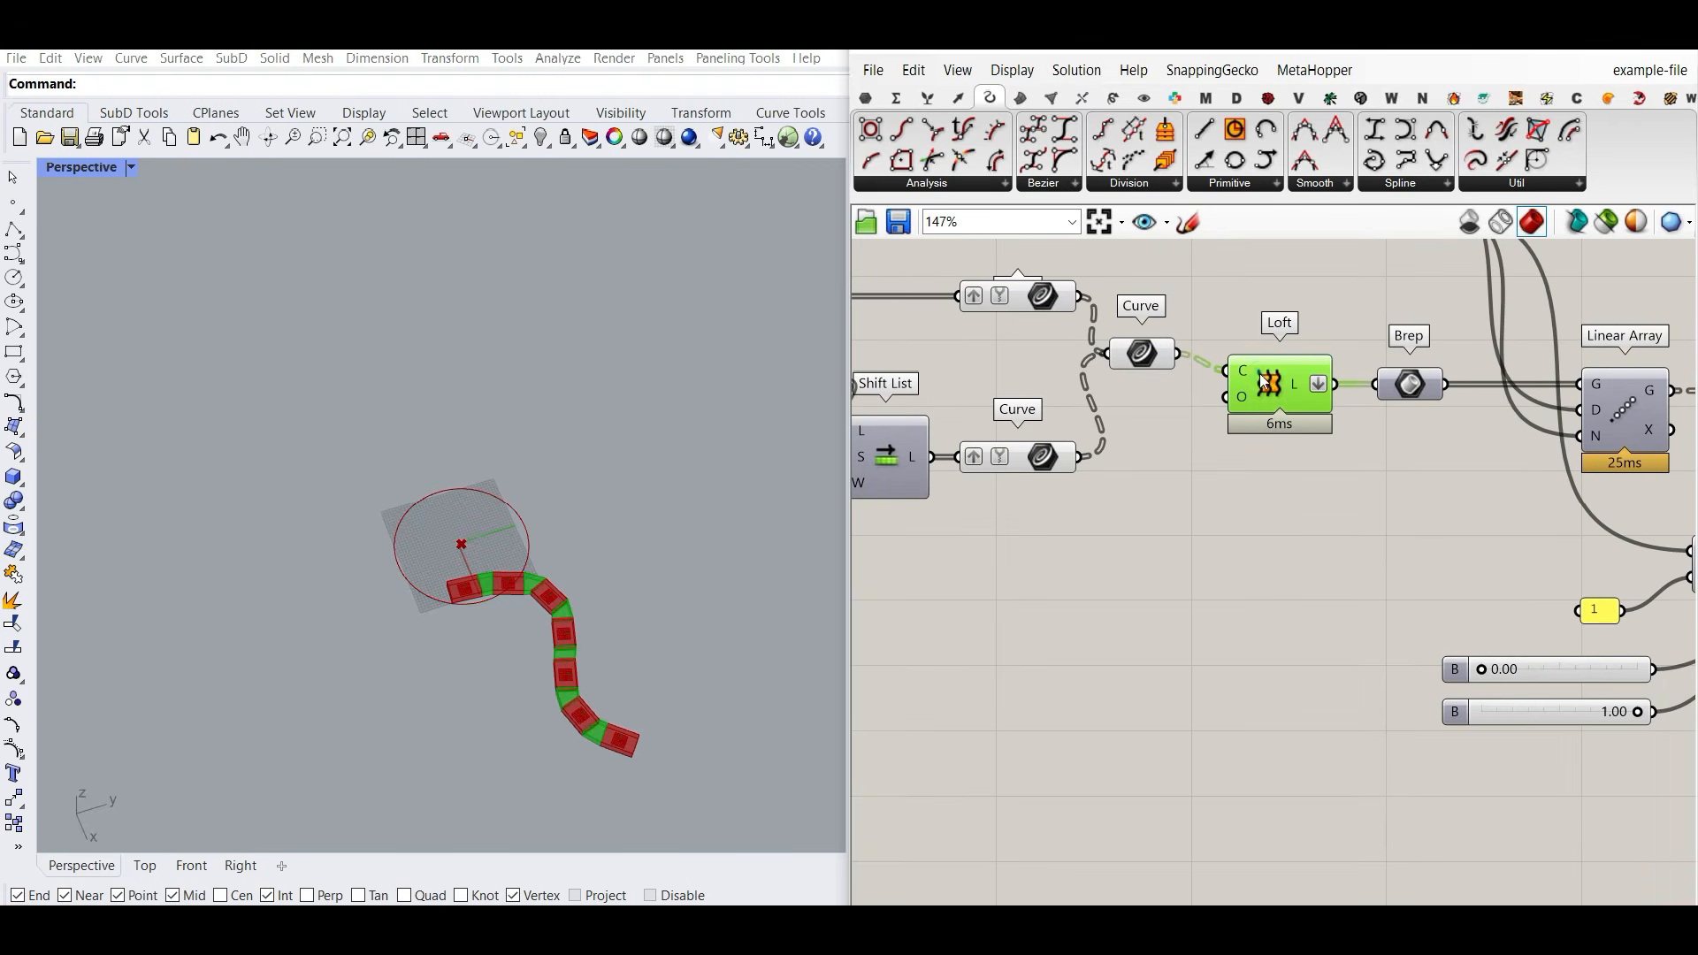
scroll(750, 602, "up", 4)
scroll(1518, 580, "down", 4)
Step: Invert the Shift List wrap input to see its effect on the open curve, and remove the inversion again
right_click_drag(859, 383, 1085, 430)
scroll(1567, 635, "up", 4)
scroll(1309, 522, "up", 4)
right_click(1320, 506)
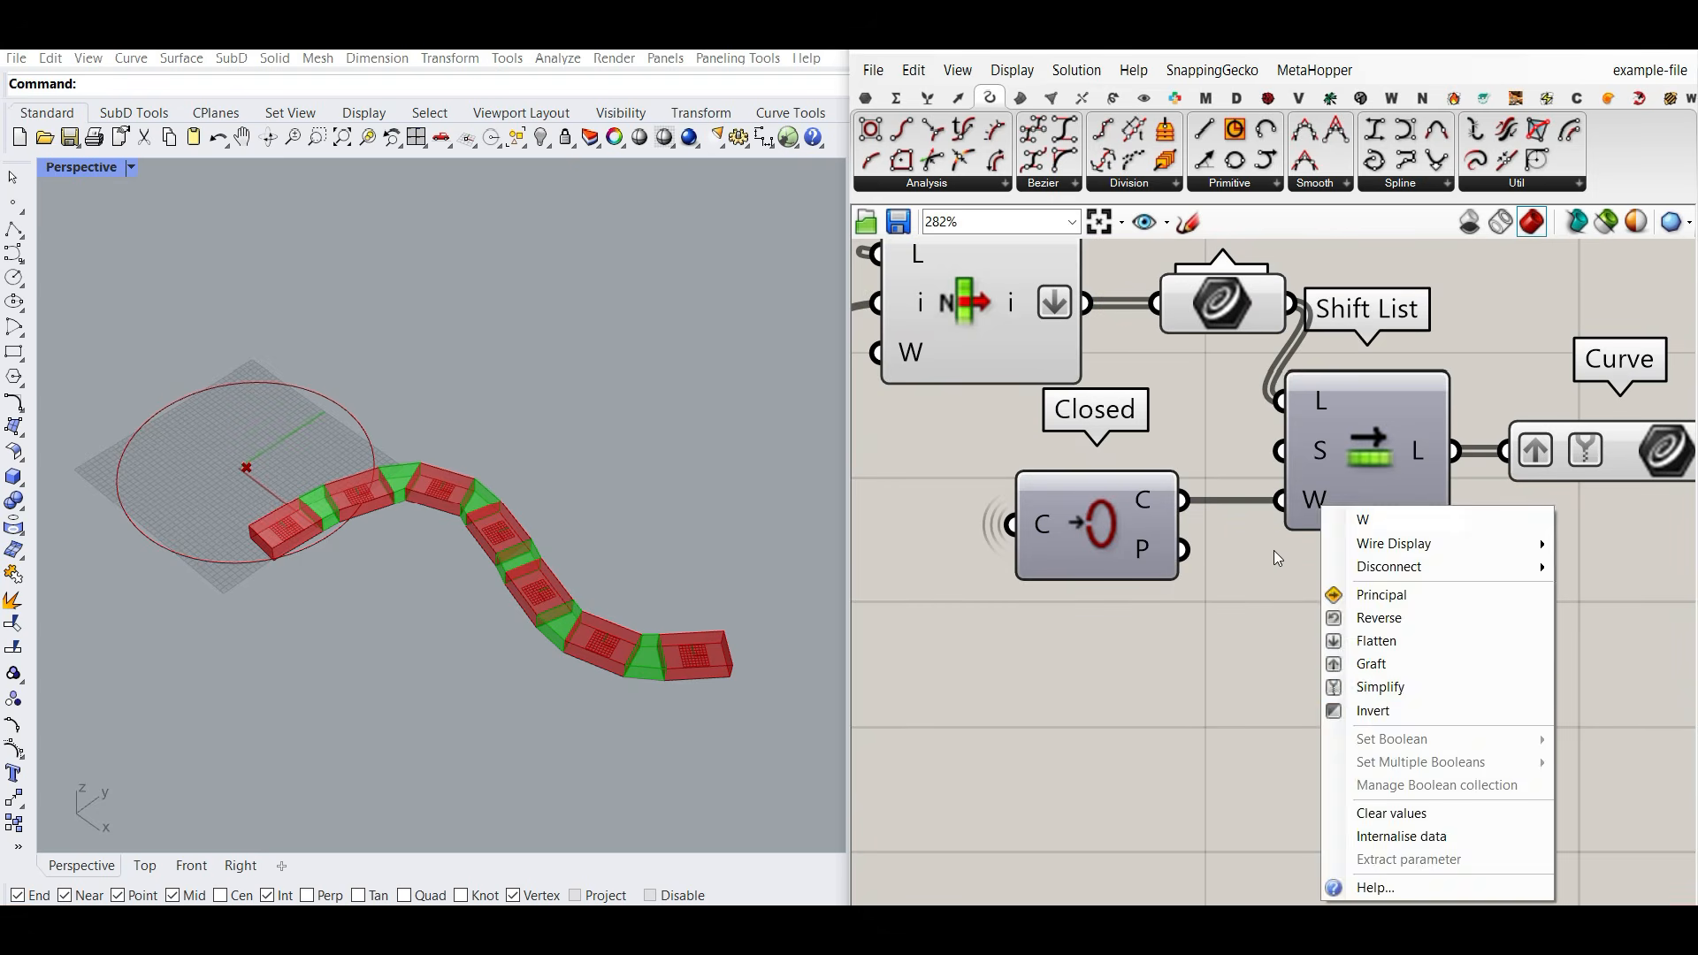
left_click(1346, 709)
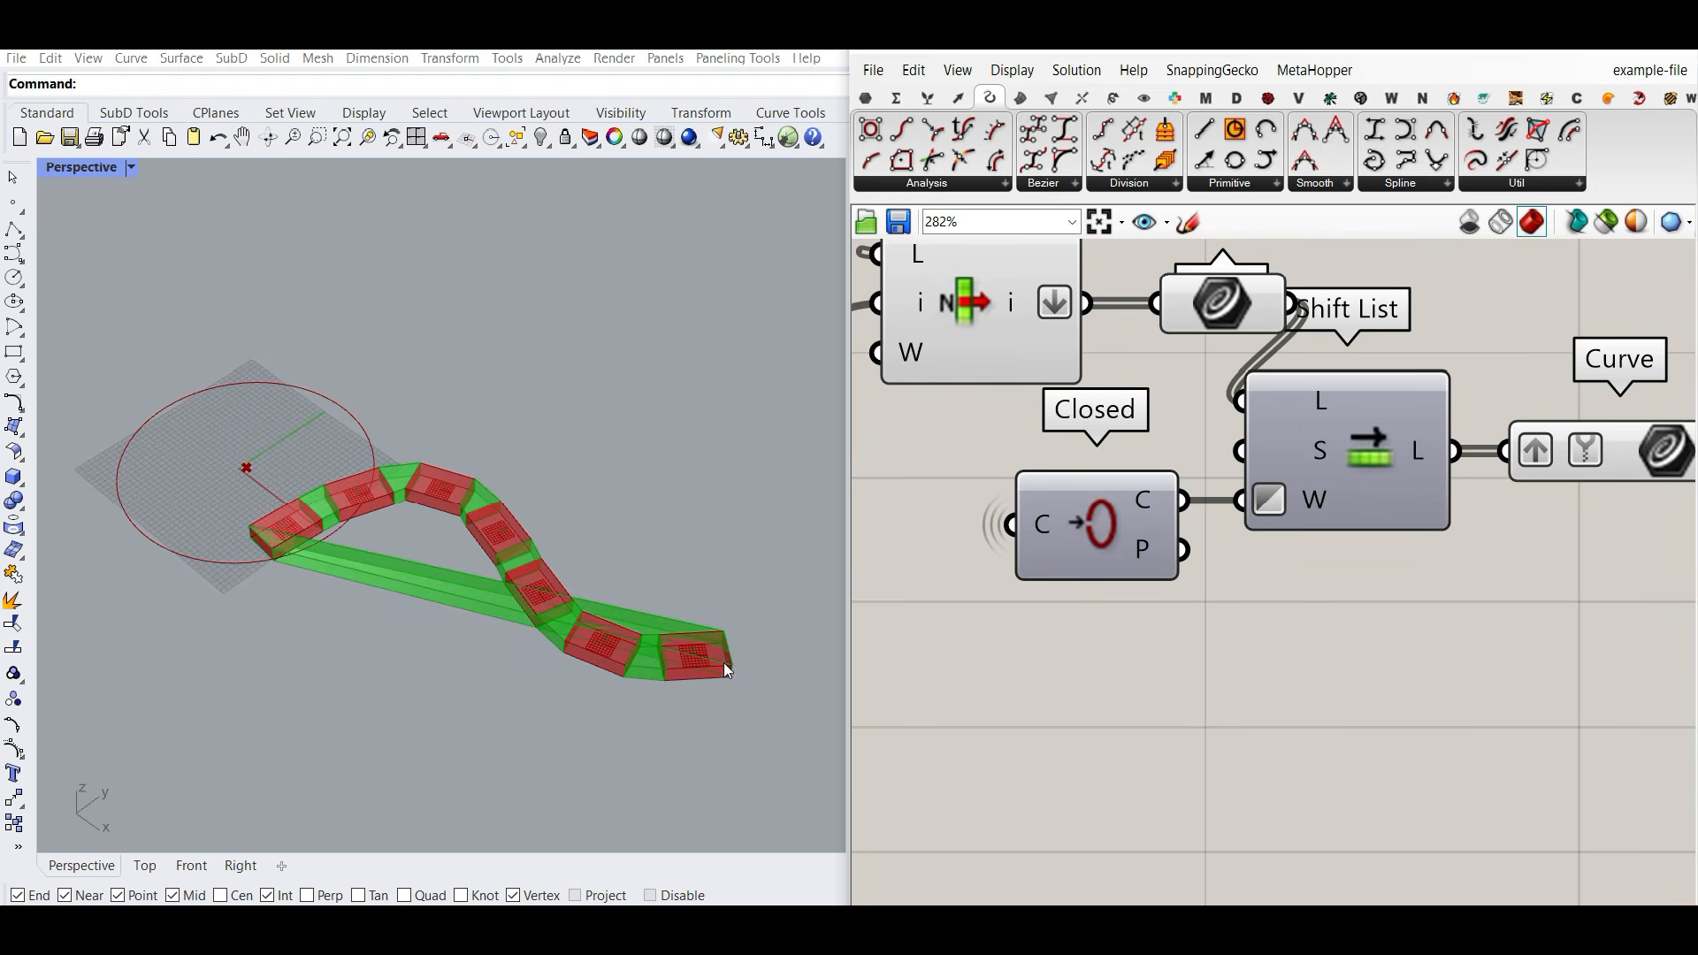
right_click(1304, 497)
left_click(1346, 693)
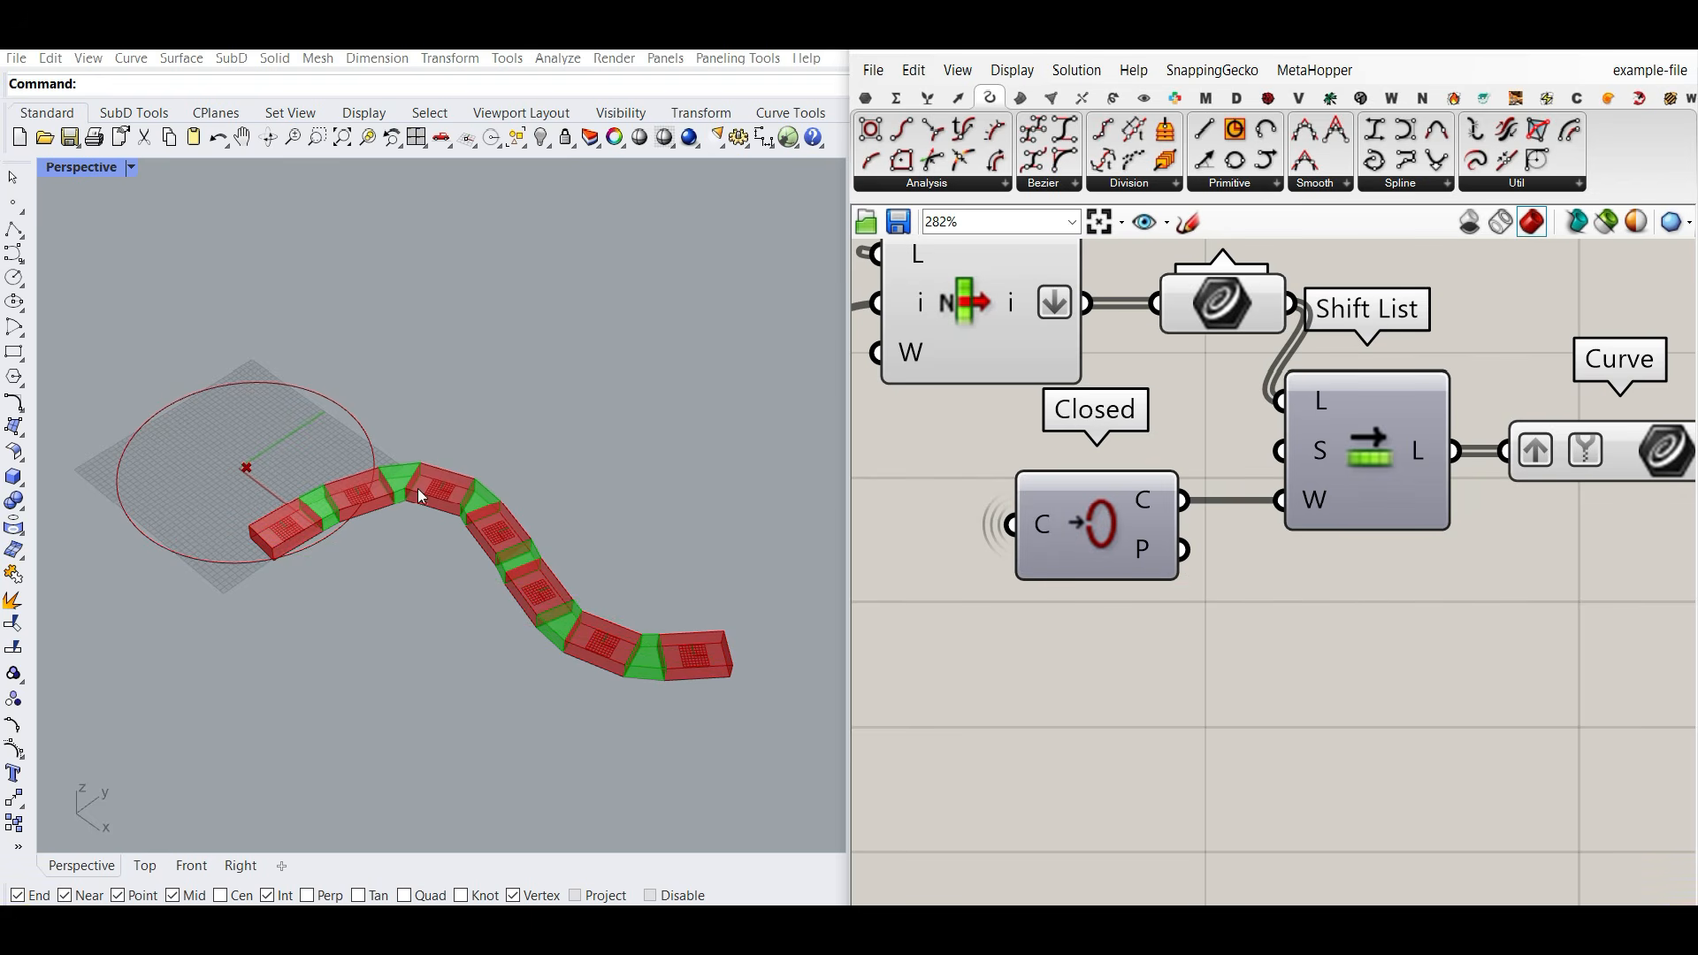
Step: Reconnect the Circle output to the highlighted Curve container as its only source
scroll(1158, 566, "down", 5)
right_click_drag(1074, 489, 1505, 732)
right_click_drag(979, 373, 1315, 435)
scroll(1081, 429, "up", 3)
right_click_drag(1022, 435, 1249, 435)
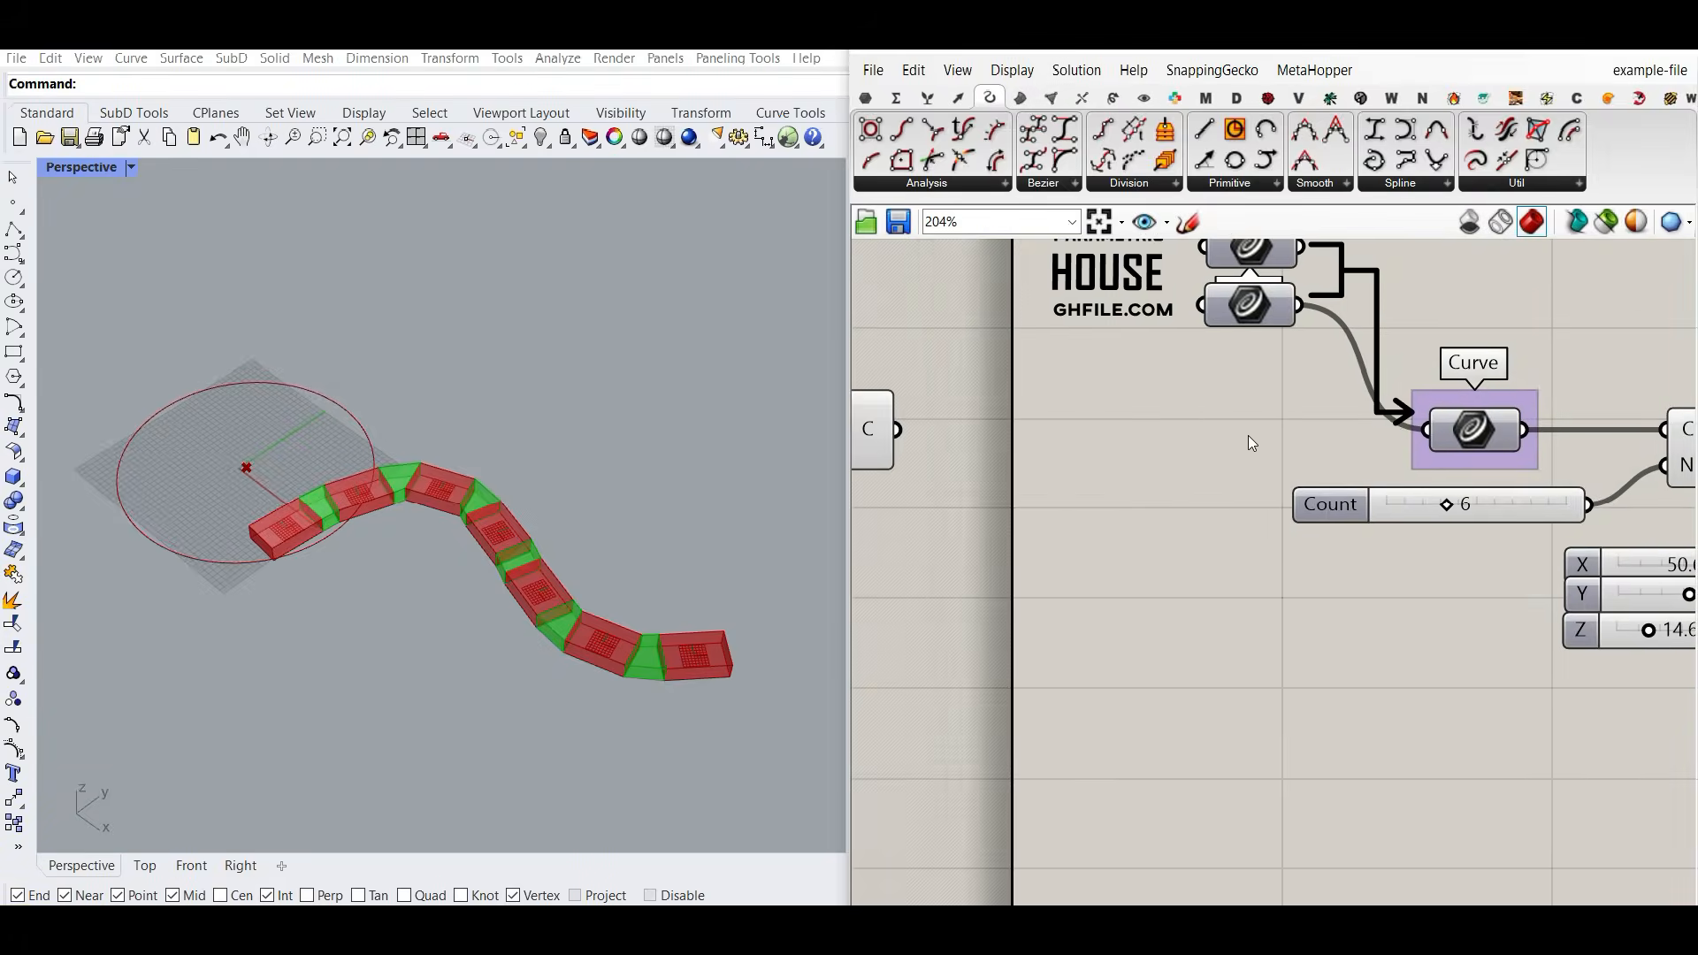
scroll(1249, 435, "down", 1)
left_click_drag(970, 430, 1409, 448)
left_click(1437, 350)
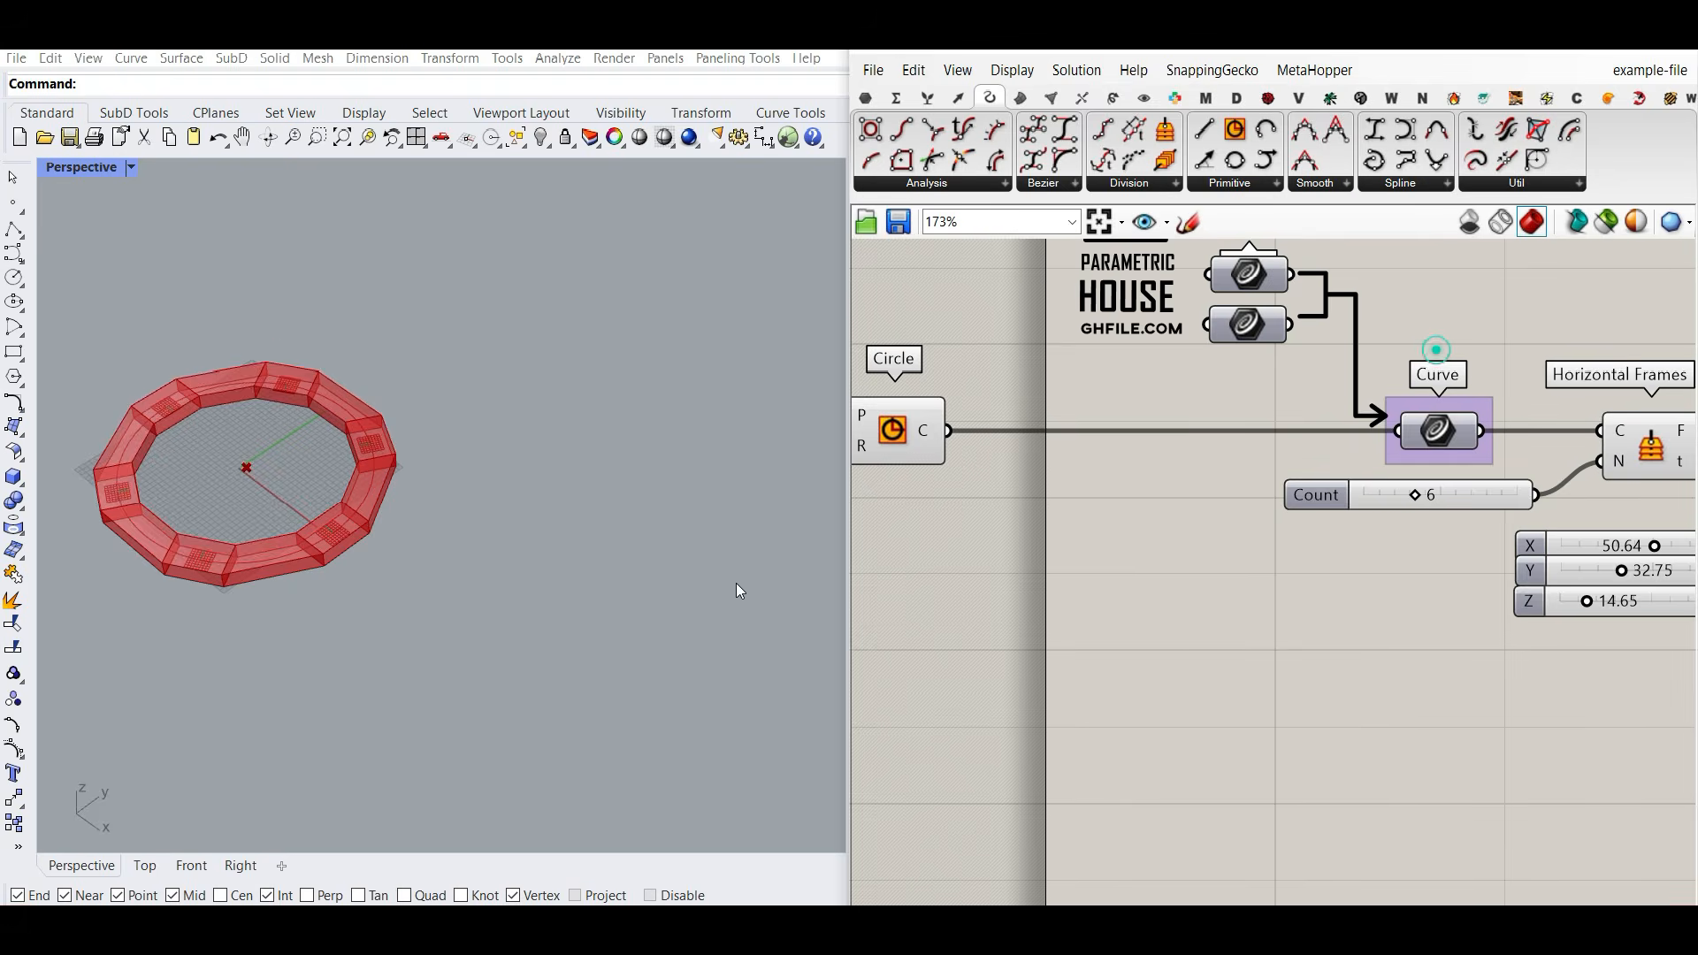
Step: Select the Loft component to examine the connecting beams around the circle
scroll(704, 560, "down", 5)
scroll(555, 535, "up", 8)
right_click_drag(1333, 677, 1171, 640)
scroll(1172, 640, "down", 7)
scroll(1299, 663, "up", 5)
right_click_drag(1672, 690, 1098, 641)
scroll(1095, 627, "up", 4)
left_click(1163, 647)
Step: Look over the Linear Array, Flip Matrix, Tree Branch and Cap Holes components downstream of the Loft
right_click_drag(1231, 720, 856, 595)
scroll(1077, 626, "down", 3)
scroll(1012, 587, "down", 2)
right_click_drag(1017, 607, 1129, 594)
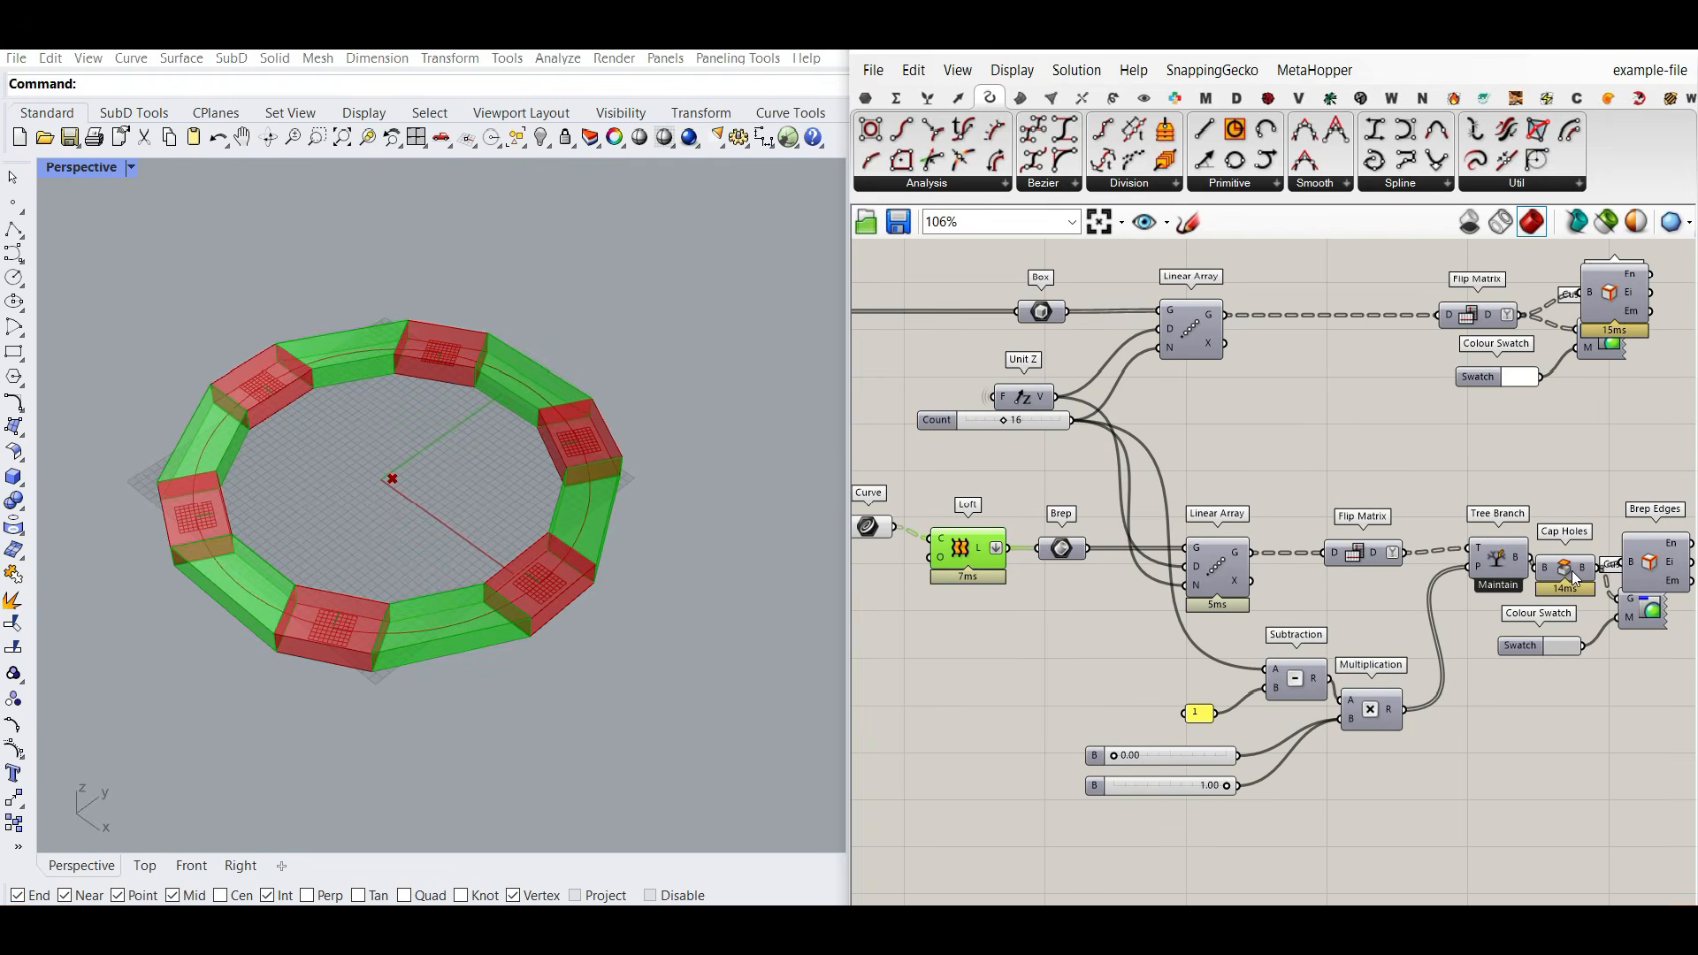
mouse_move(1074, 593)
right_mouse_down()
mouse_move(1235, 591)
mouse_move(1049, 599)
right_mouse_up()
scroll(1231, 527, "up", 4)
scroll(1048, 600, "down", 4)
right_click_drag(1004, 544, 1161, 577)
scroll(1317, 577, "down", 3)
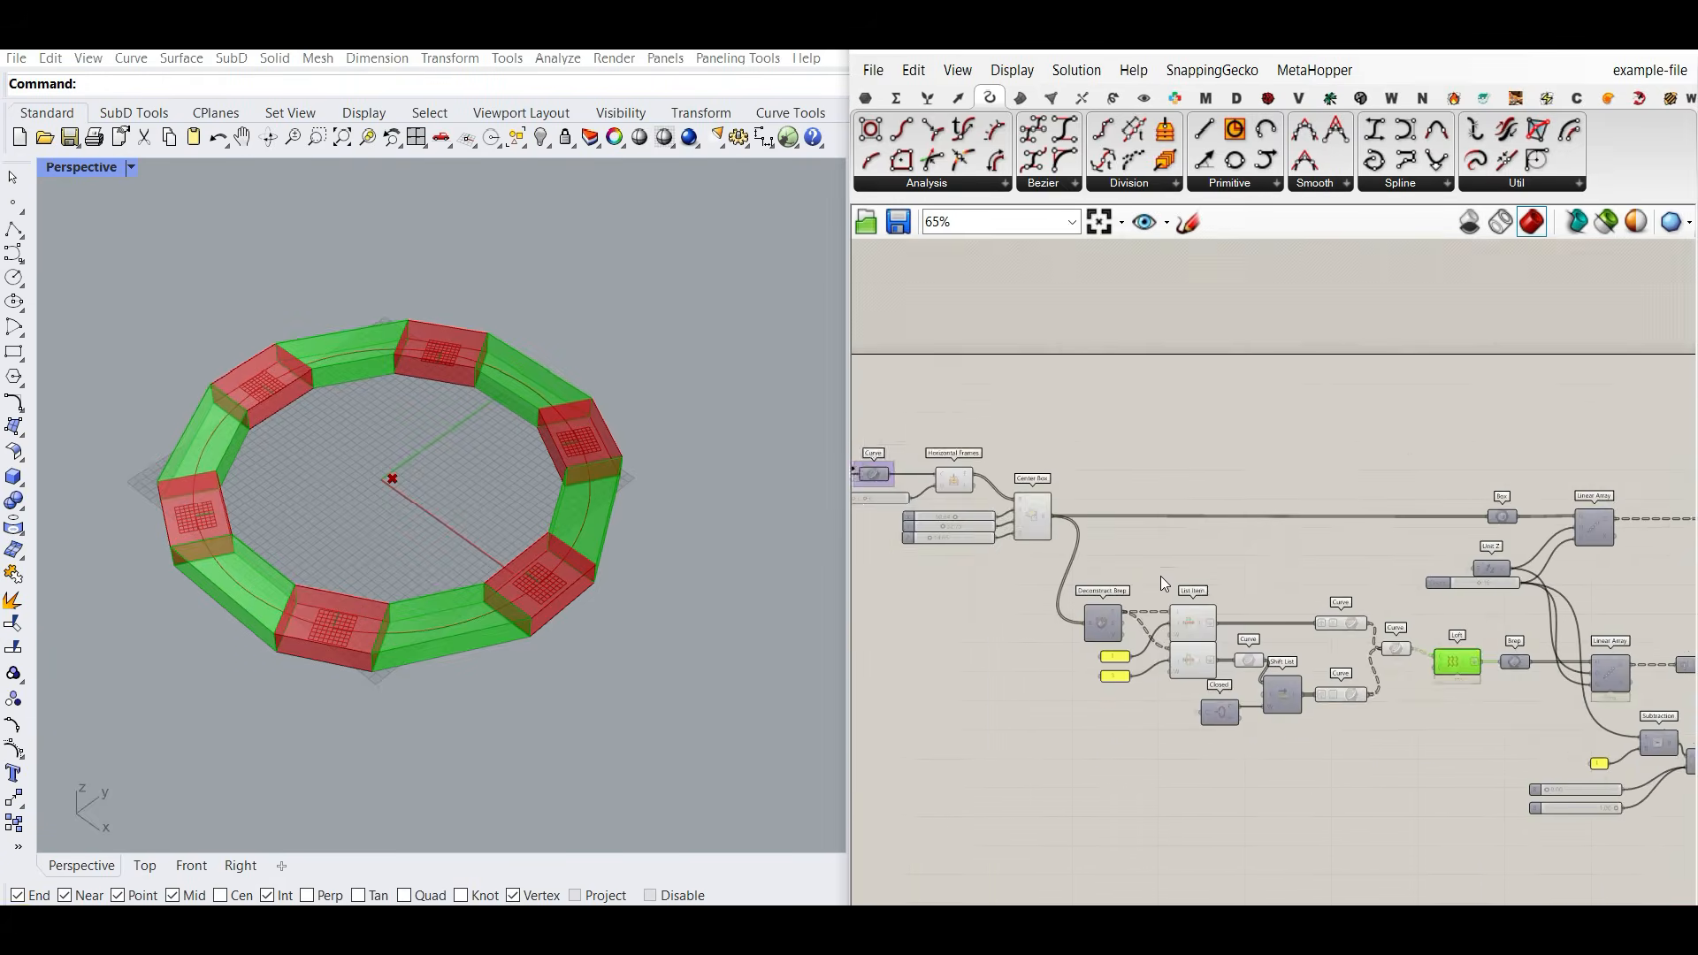
Step: Highlight the base boxes from Center Box and the connecting beams from Loft in turn
scroll(1061, 526, "up", 4)
left_click(1005, 502)
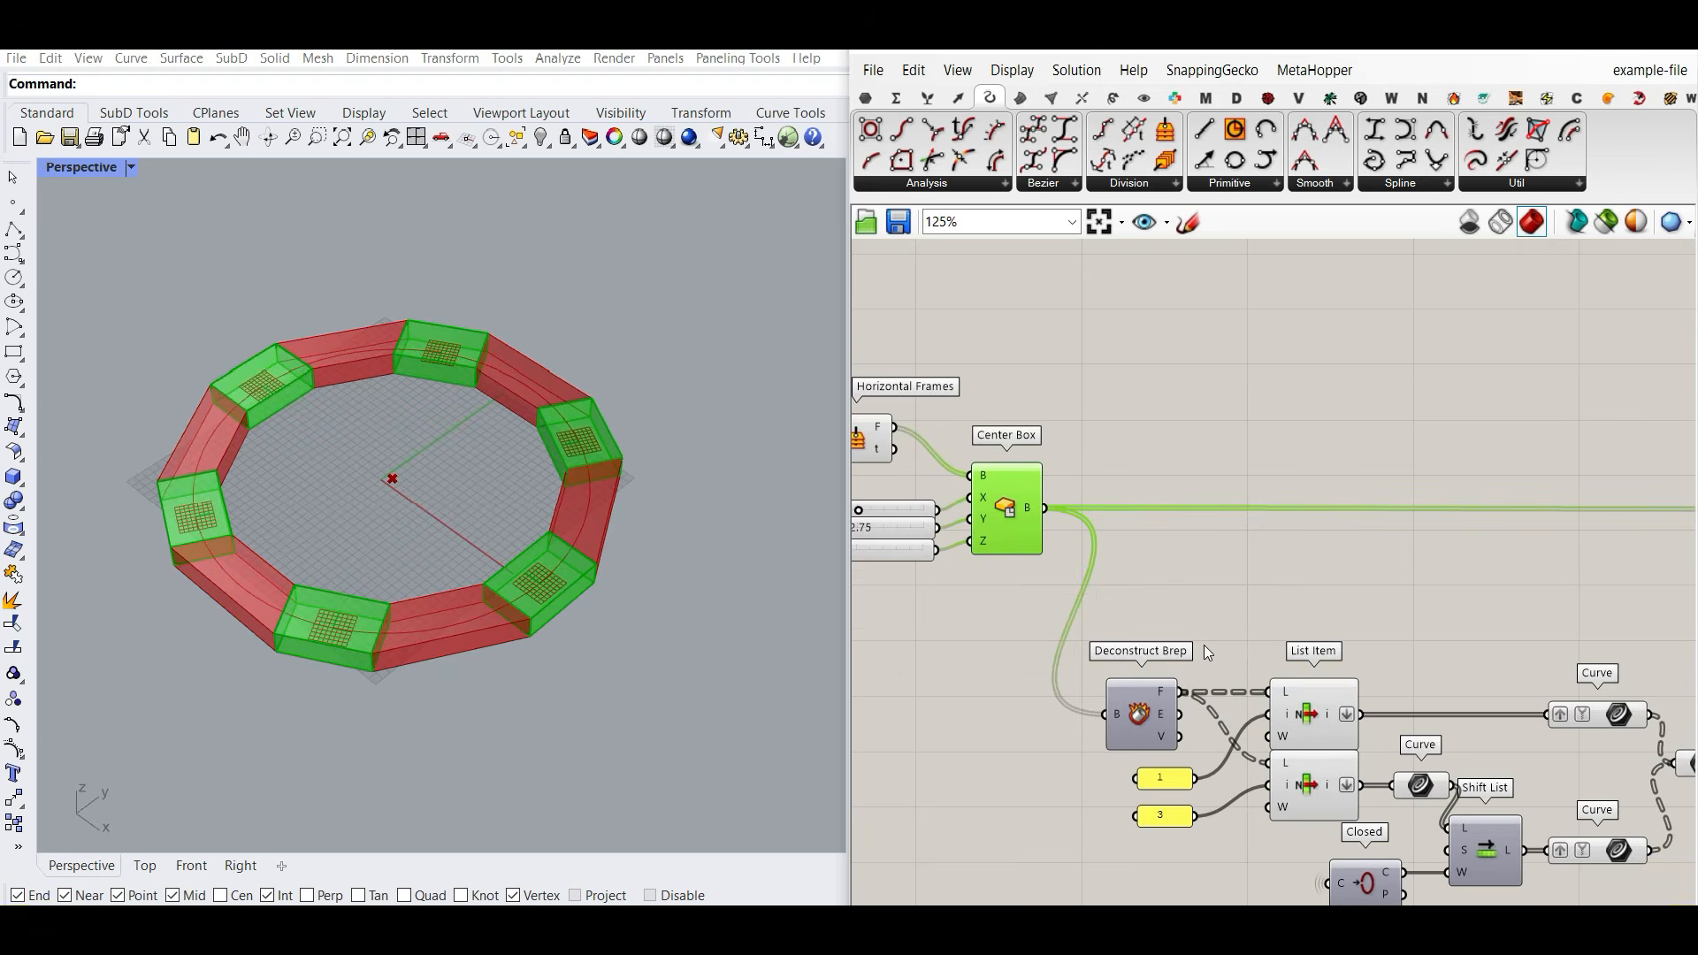
right_click_drag(1307, 654, 668, 491)
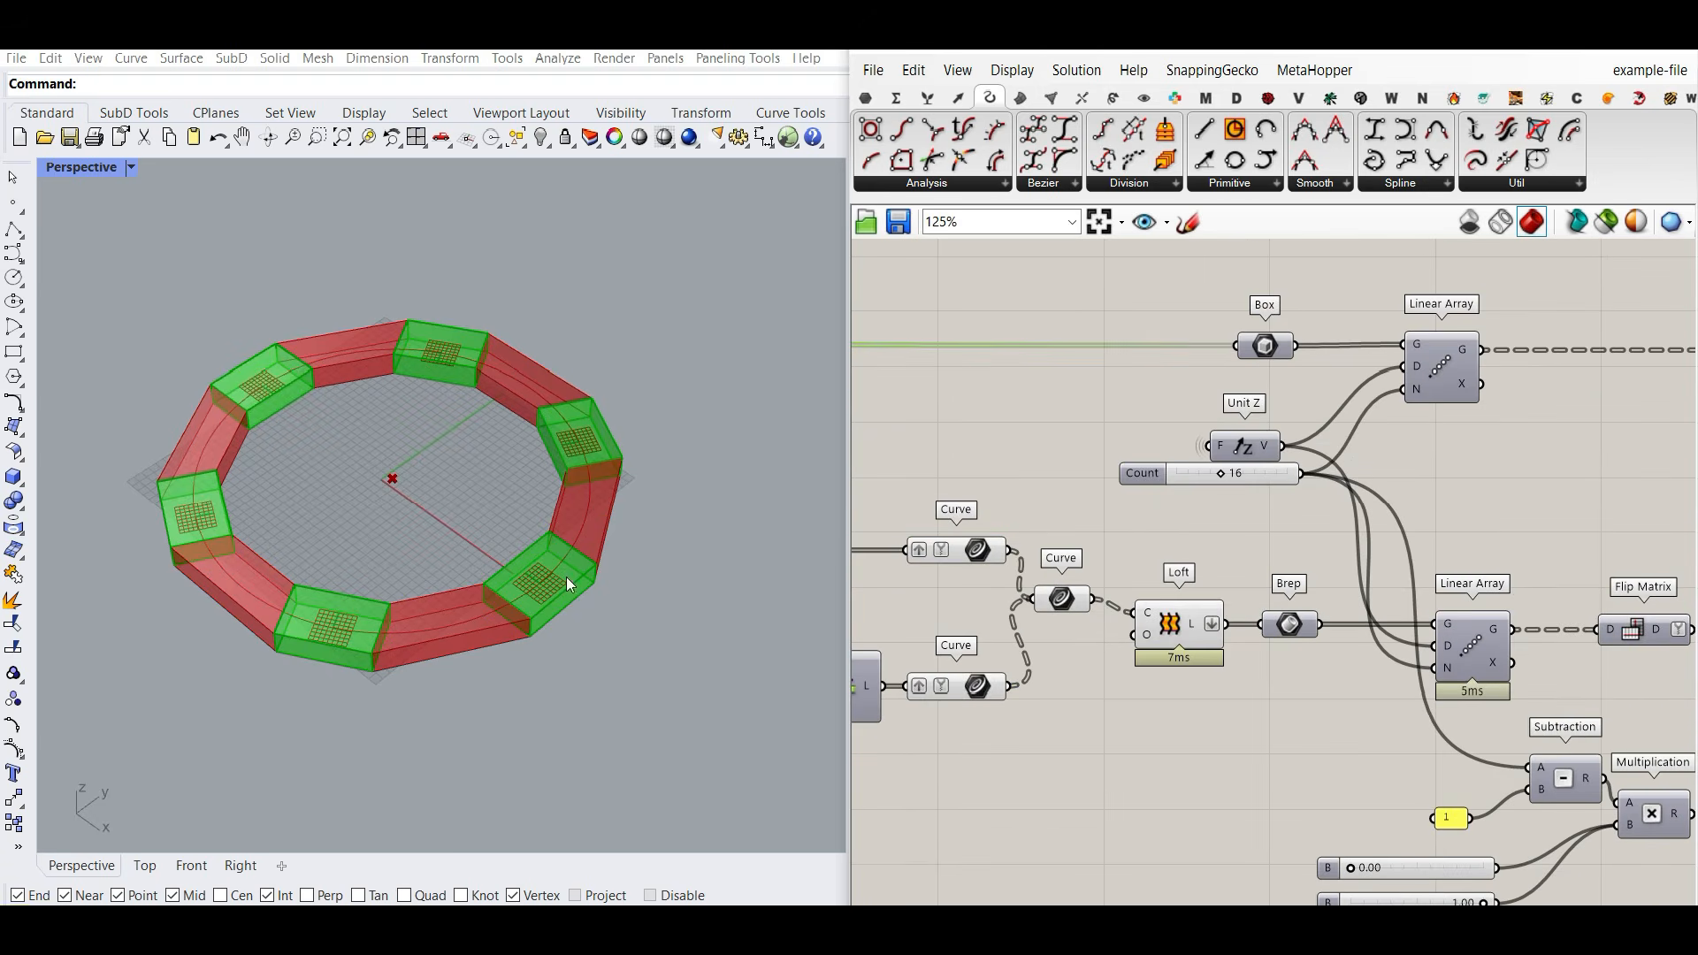
right_click_drag(1181, 624, 1101, 619)
scroll(1101, 619, "up", 4)
left_click(1084, 618)
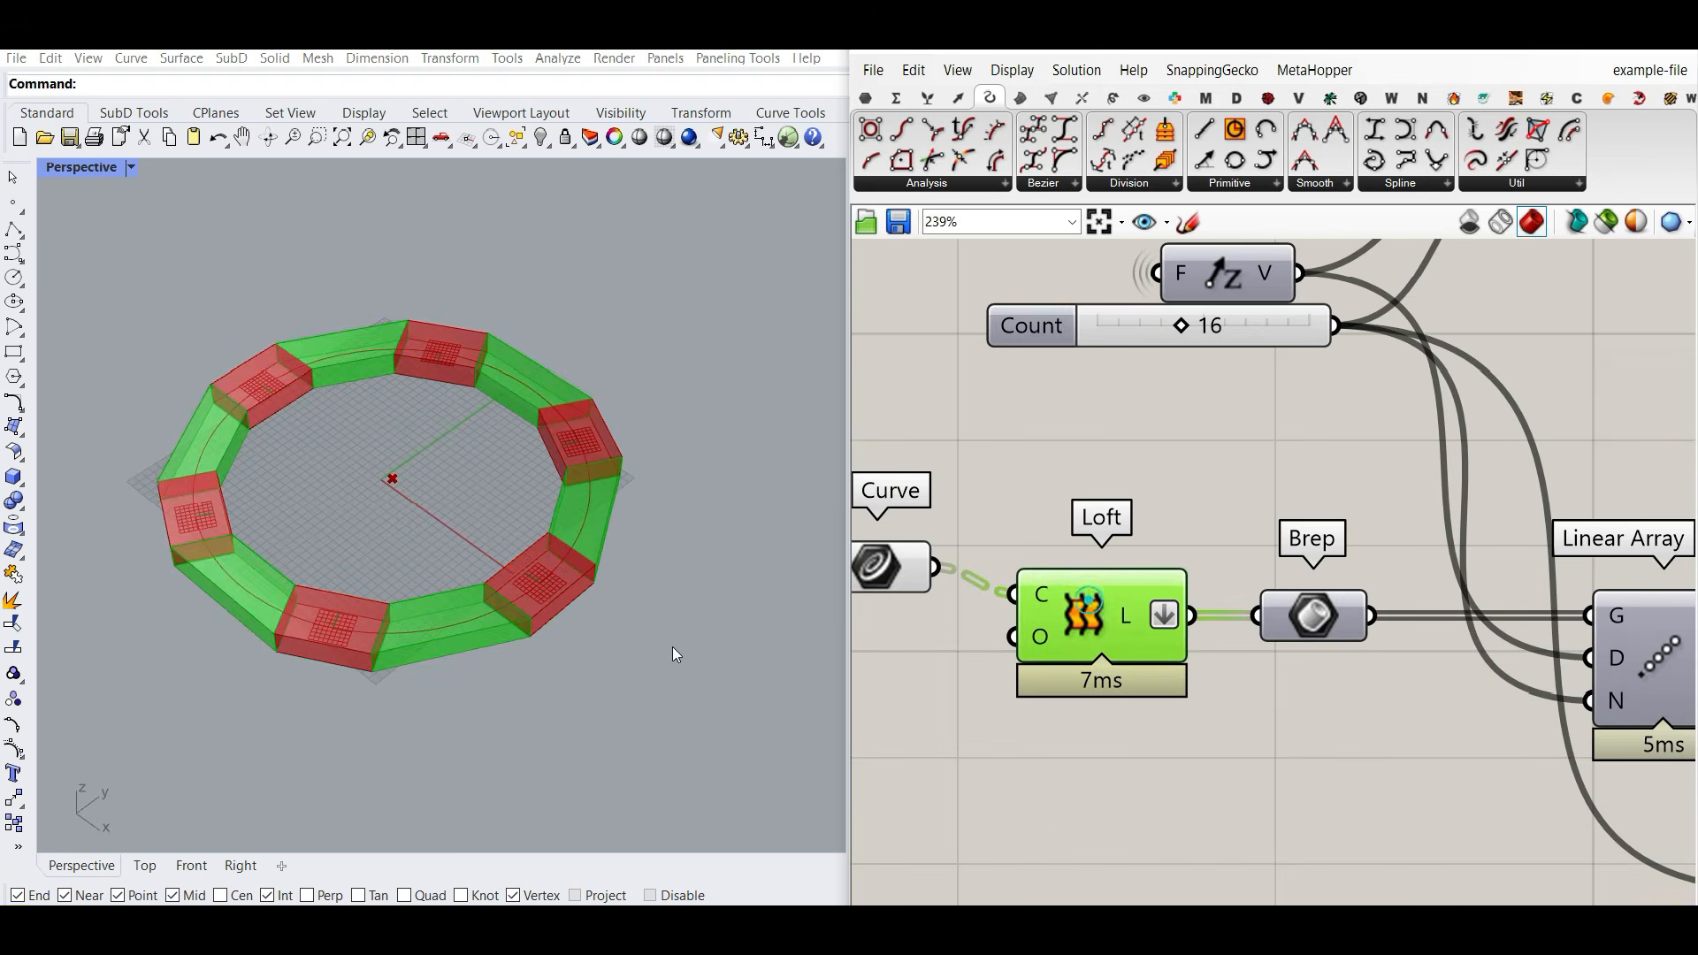
scroll(540, 611, "up", 2)
scroll(1345, 528, "down", 3)
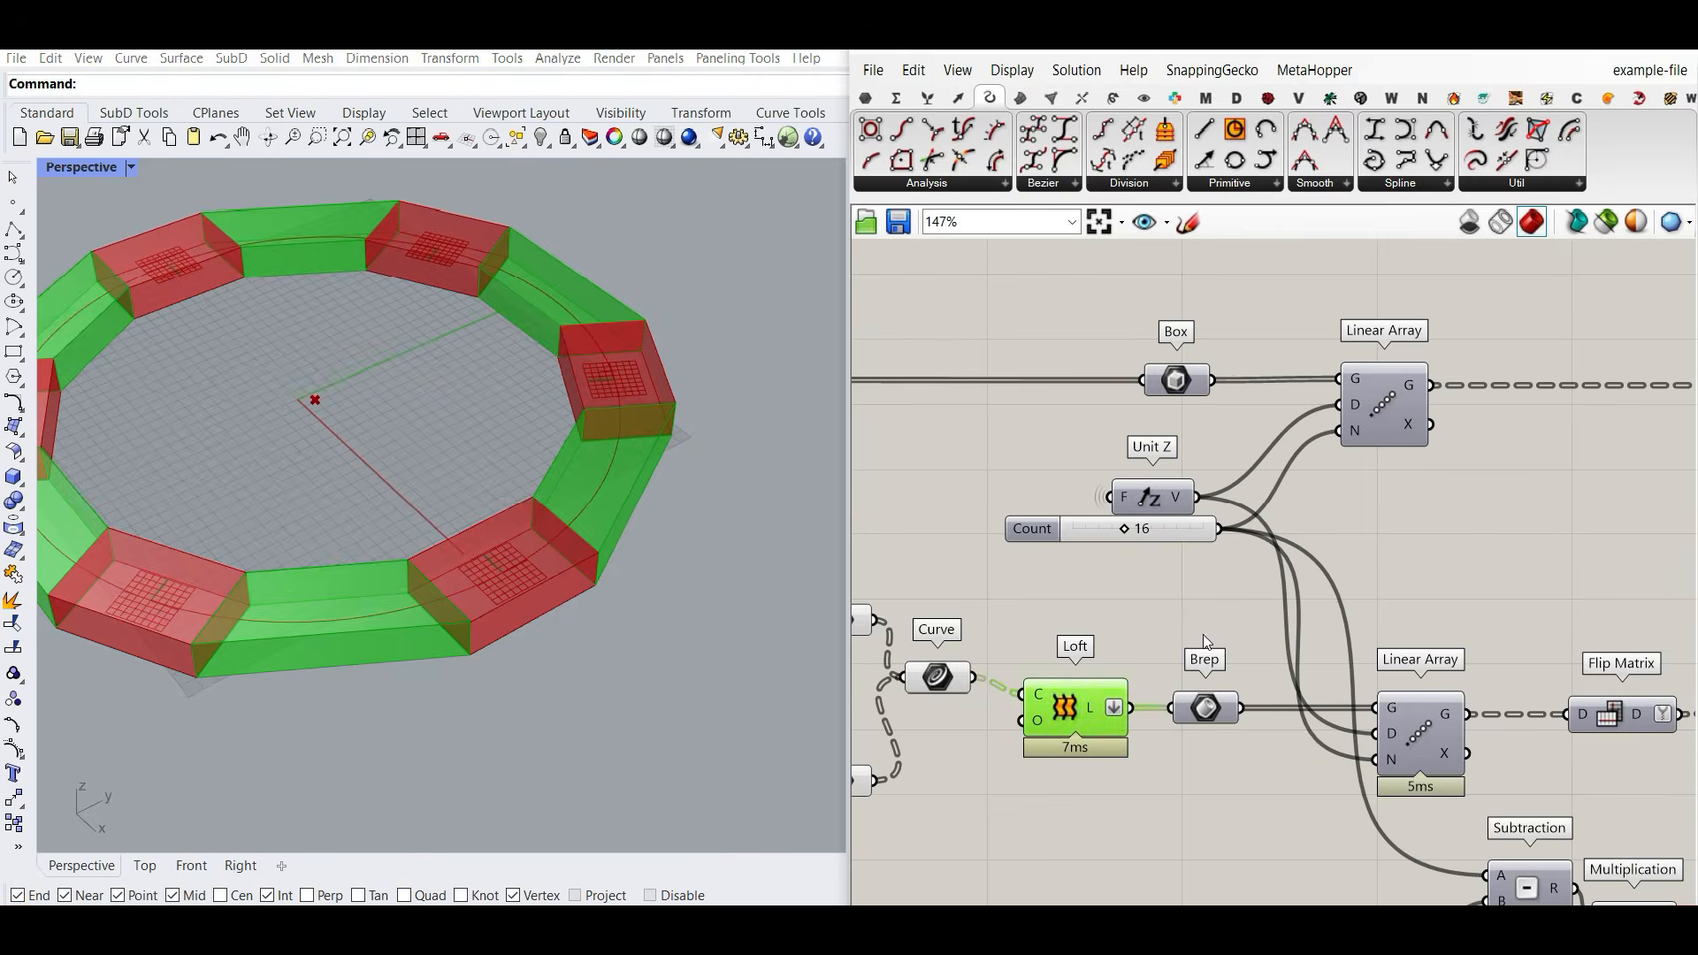
Step: Turn on the preview of the Box and Brep containers together
left_click_drag(1220, 341, 1204, 708)
right_click(1318, 511)
left_click(1386, 523)
scroll(1335, 527, "down", 6)
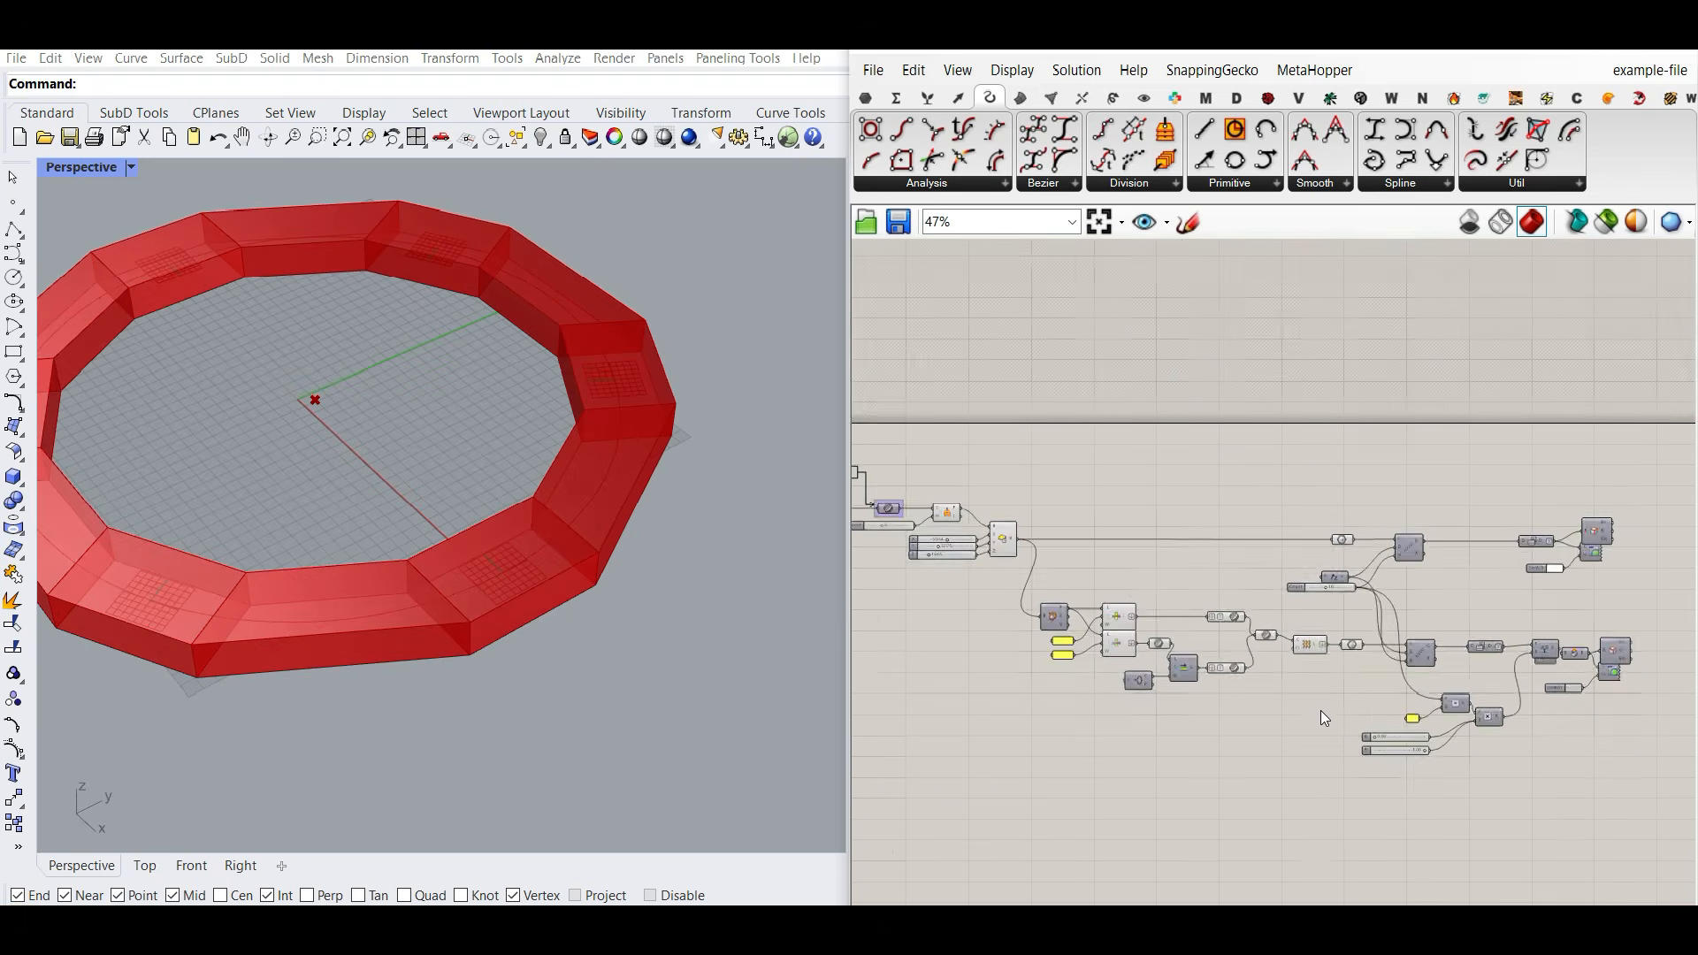
Step: Turn off the preview of Horizontal Frames, Center Box and the other components between the curve and the Box and Brep containers
left_click_drag(1109, 597, 976, 530)
right_click(1104, 447)
left_click(1159, 479)
left_click(1157, 474)
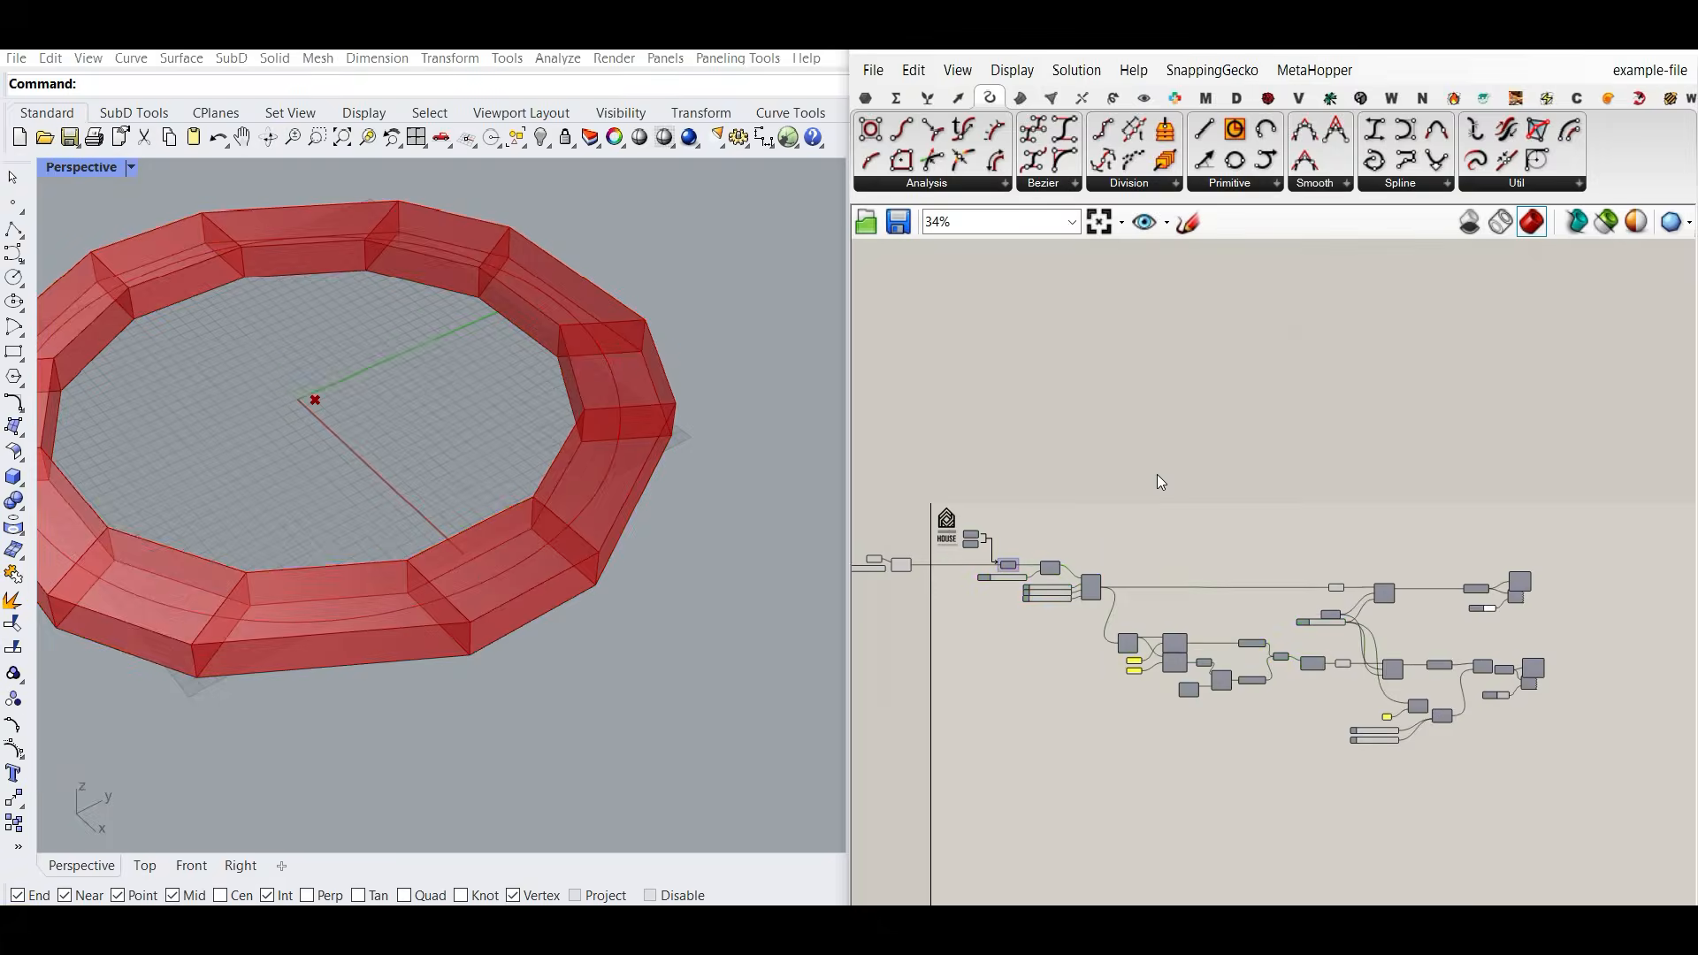
Step: Select the Box container and the Brep container in turn to compare which geometry each one holds
right_click_drag(1367, 581, 1220, 576)
scroll(1220, 576, "up", 5)
left_click(1132, 477)
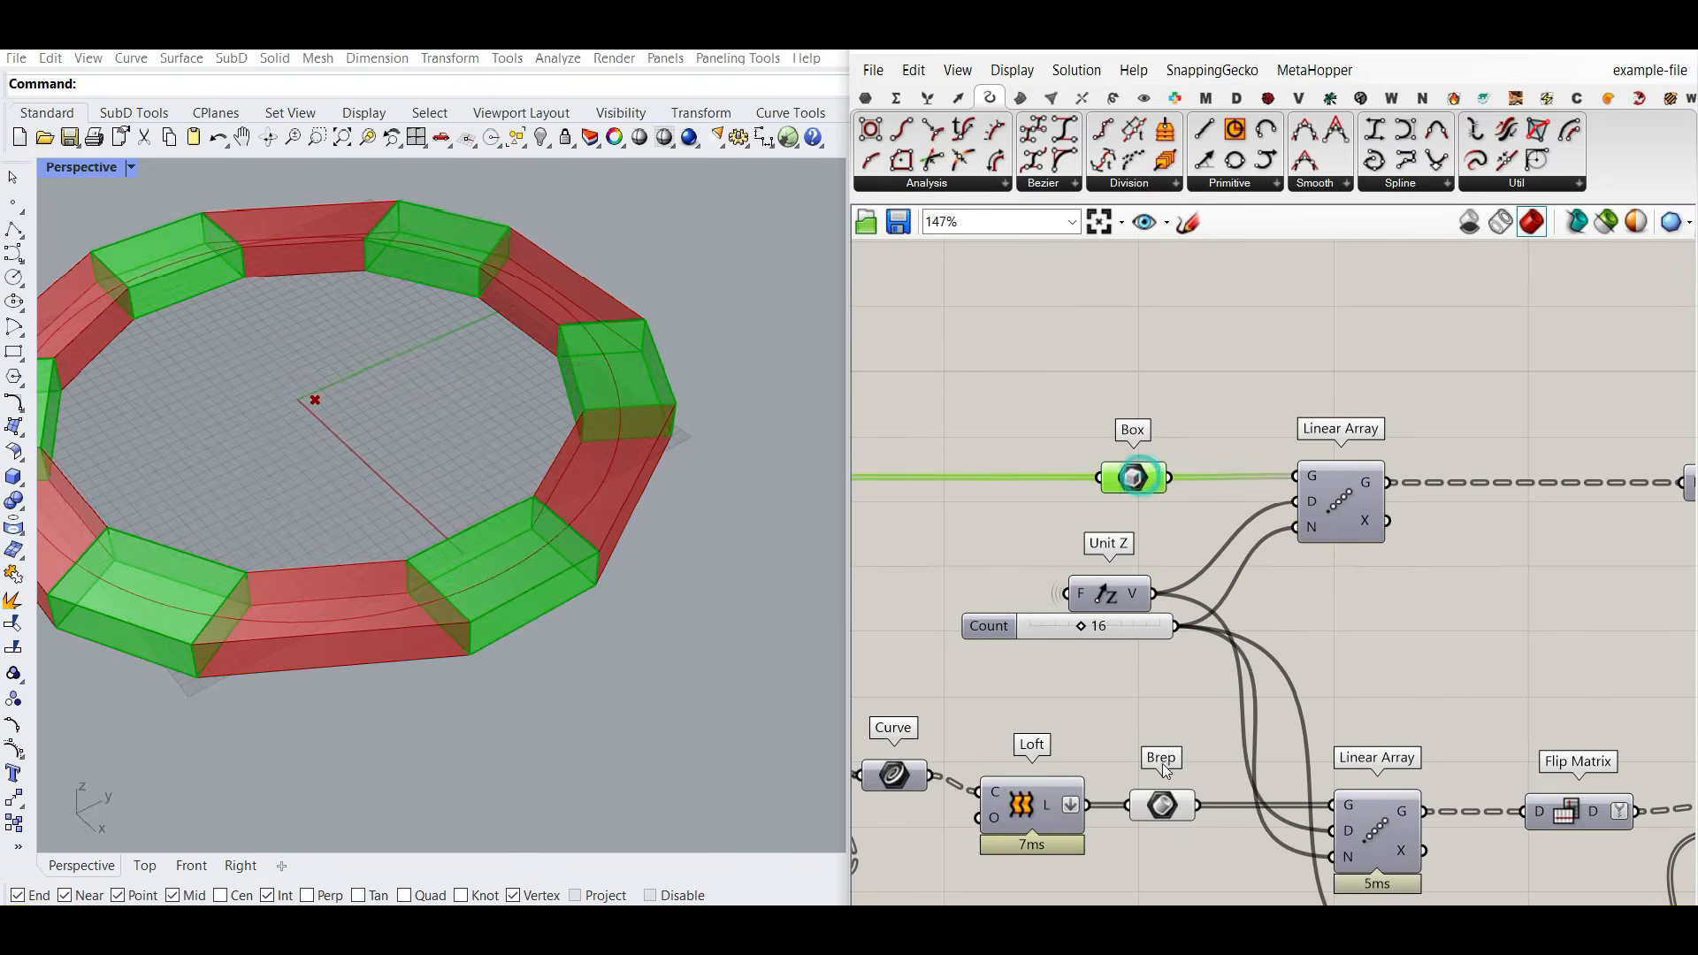
left_click(1164, 806)
right_click_drag(1189, 728, 1296, 643)
scroll(575, 624, "down", 2)
right_click_drag(576, 603, 598, 633, "shift")
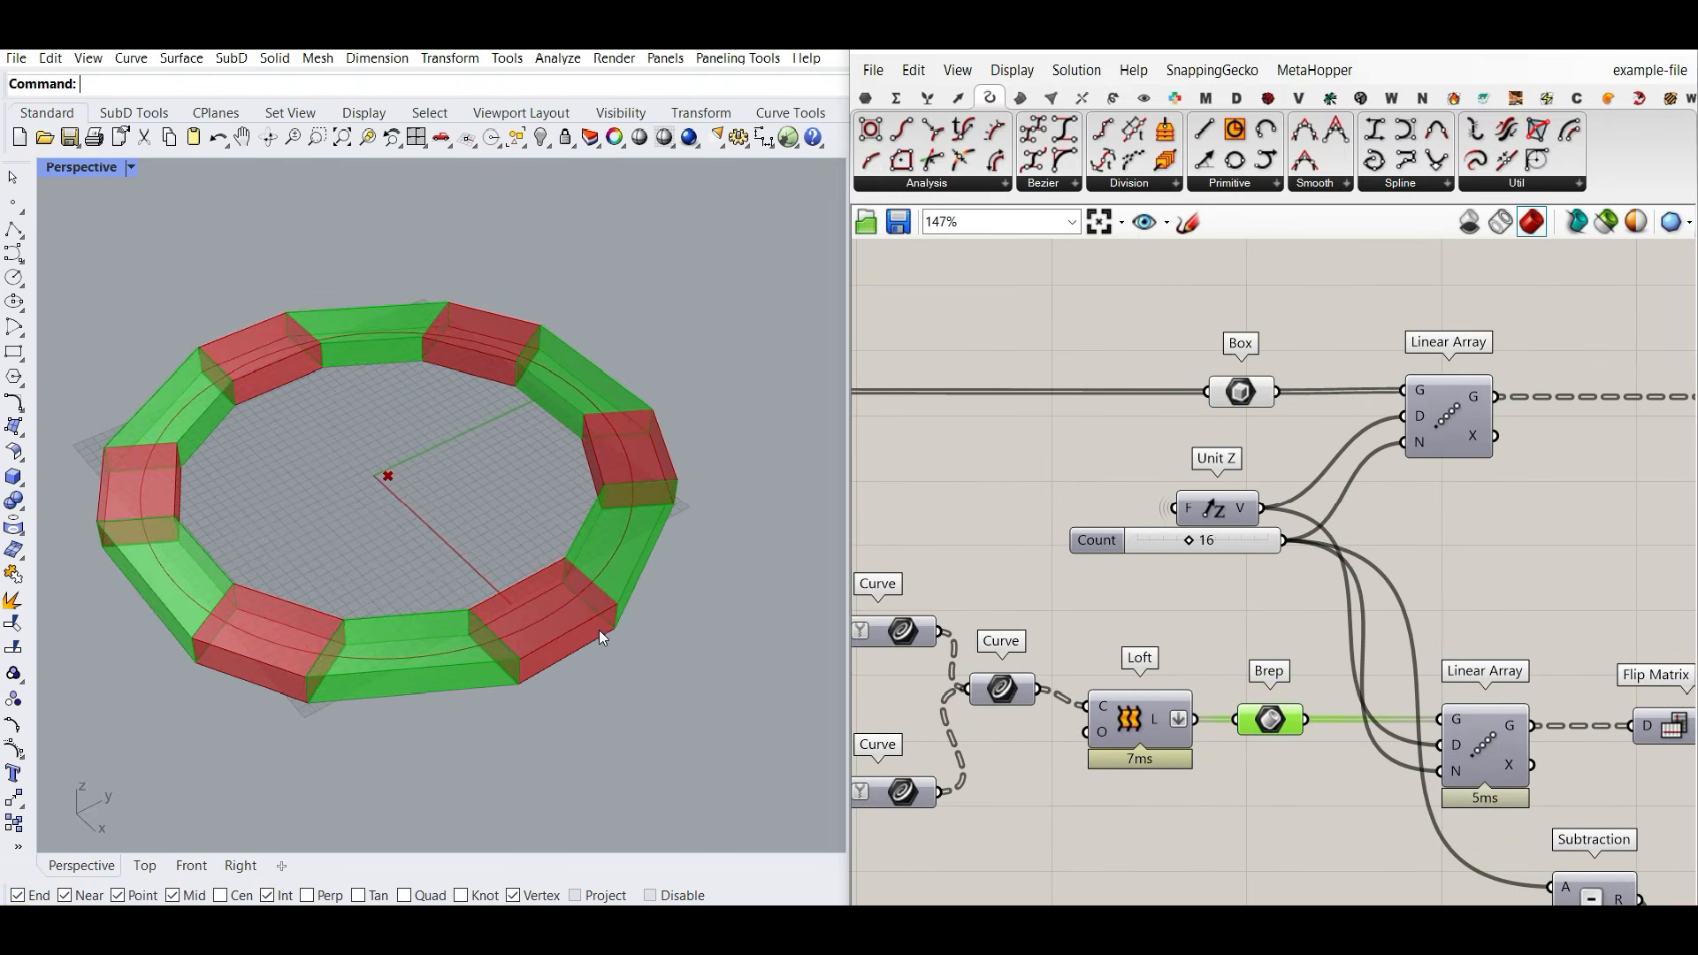
Step: Turn on the preview of the Linear Array fed by the Box container, and highlight its base boxes
left_click(1113, 98)
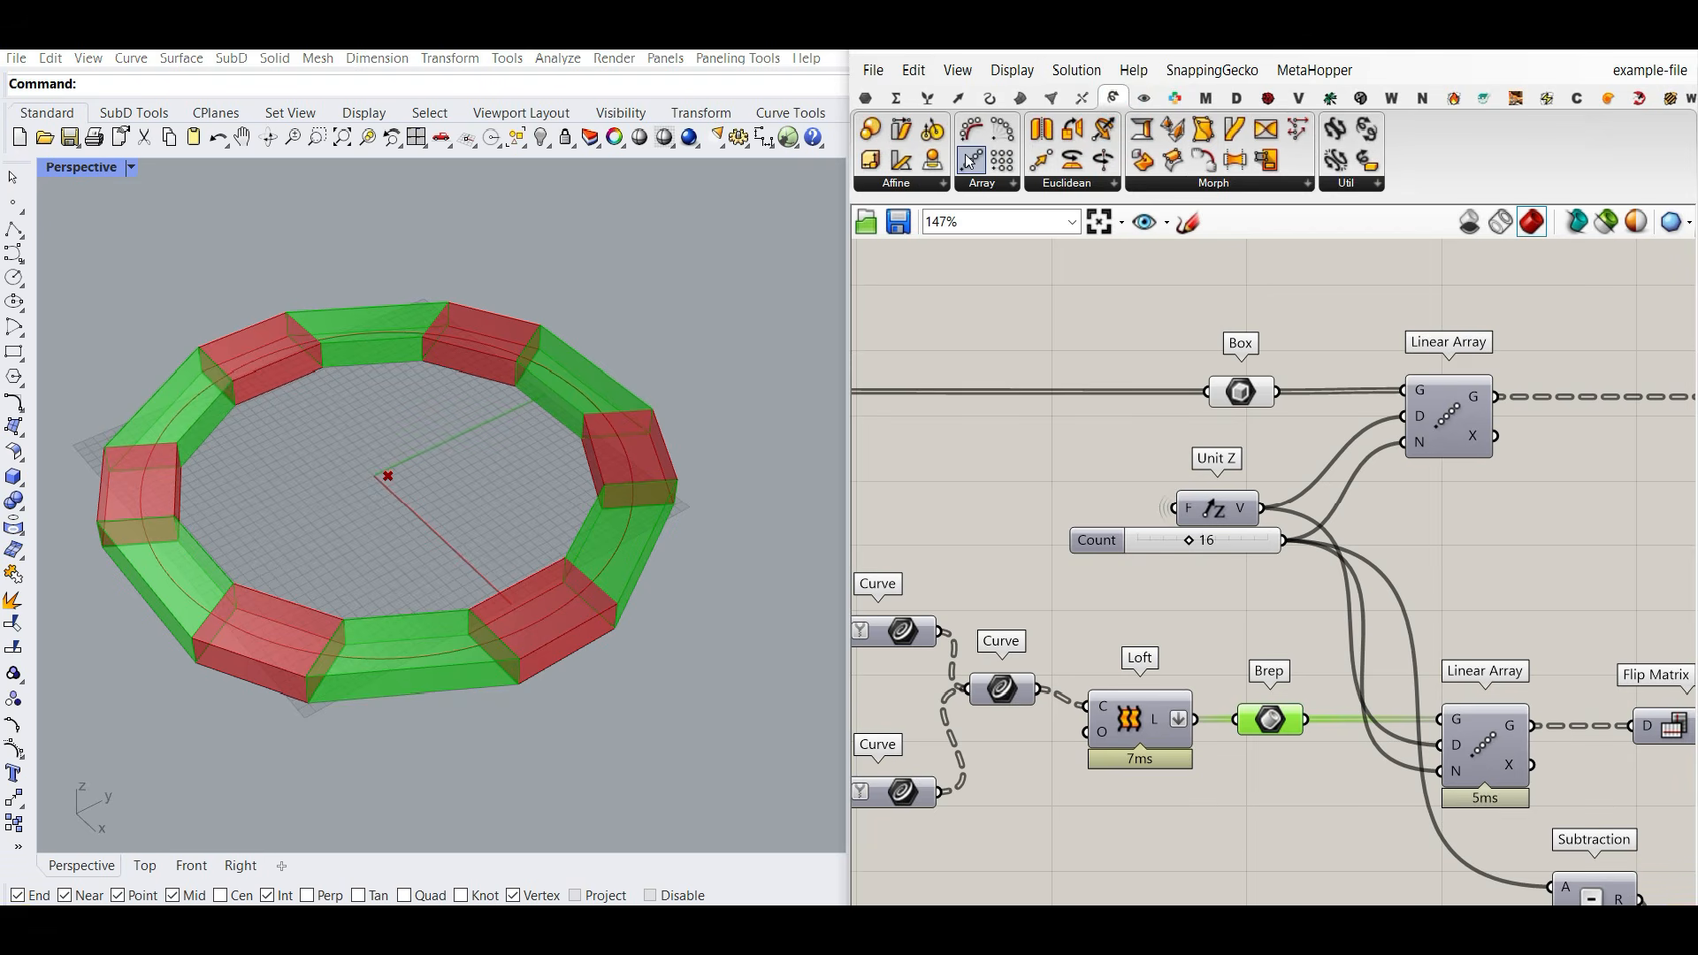
right_click(1429, 407)
left_click(1467, 453)
left_click(1452, 437)
right_click_drag(1317, 556, 1307, 490)
scroll(1505, 330, "up", 2)
left_click(1186, 433)
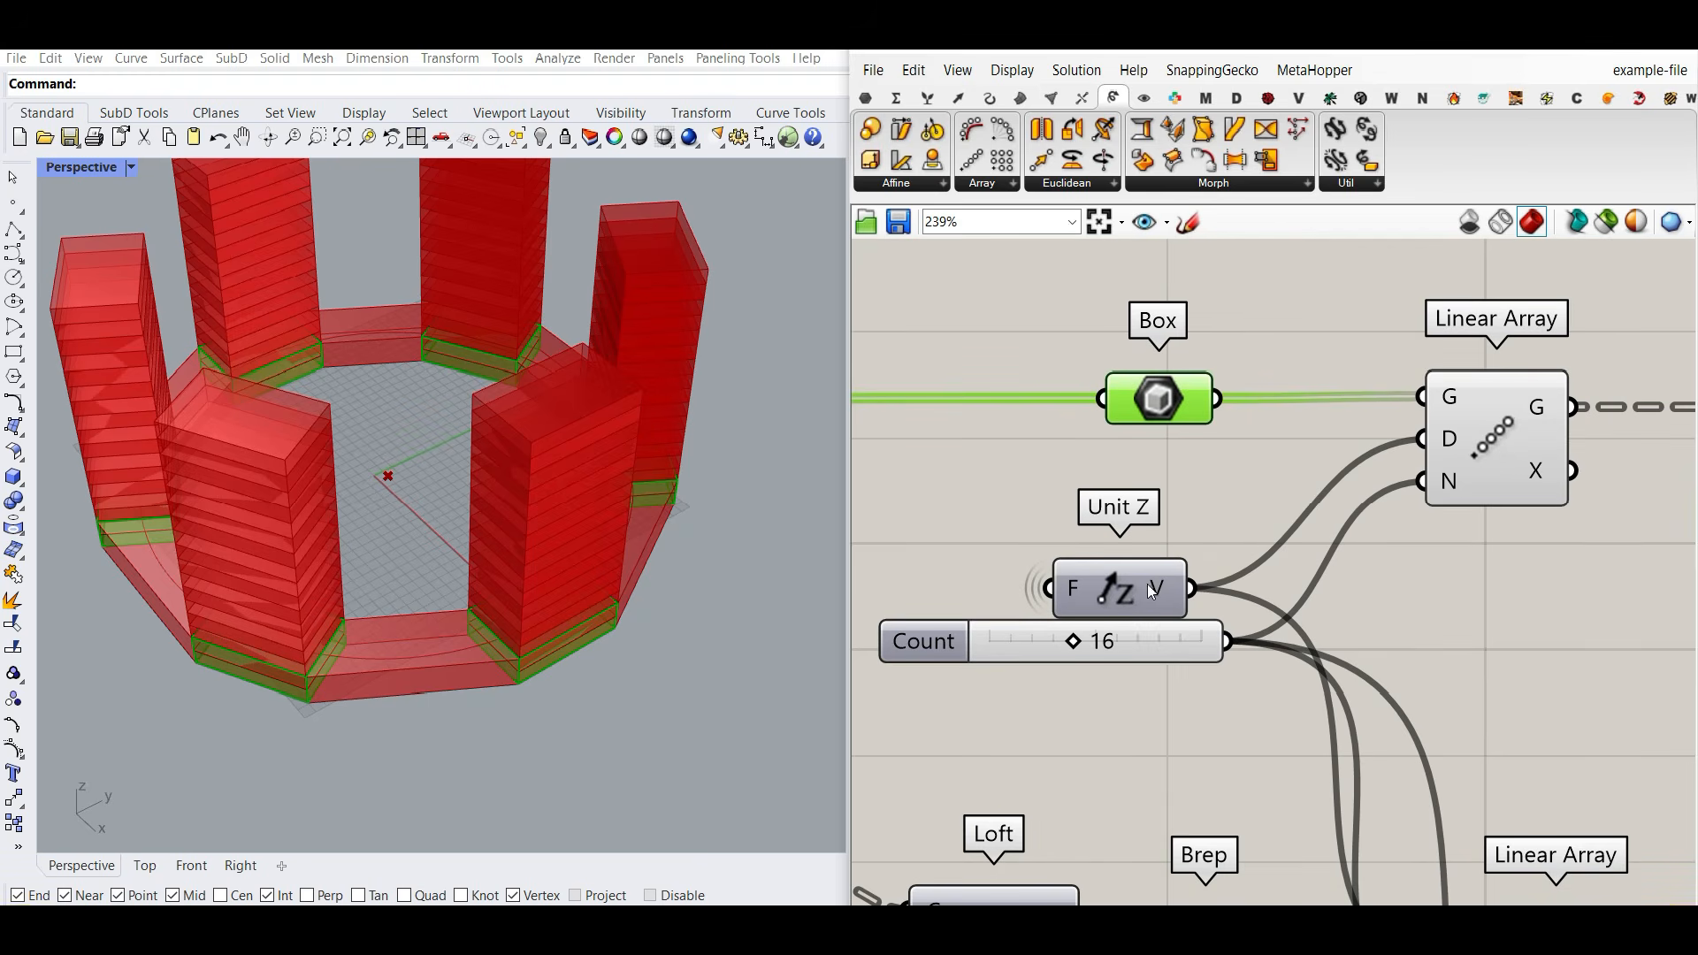
Step: Place an extra Unit Z component beside the existing one and delete it
double_click(1222, 507)
type("z")
left_click(1191, 468)
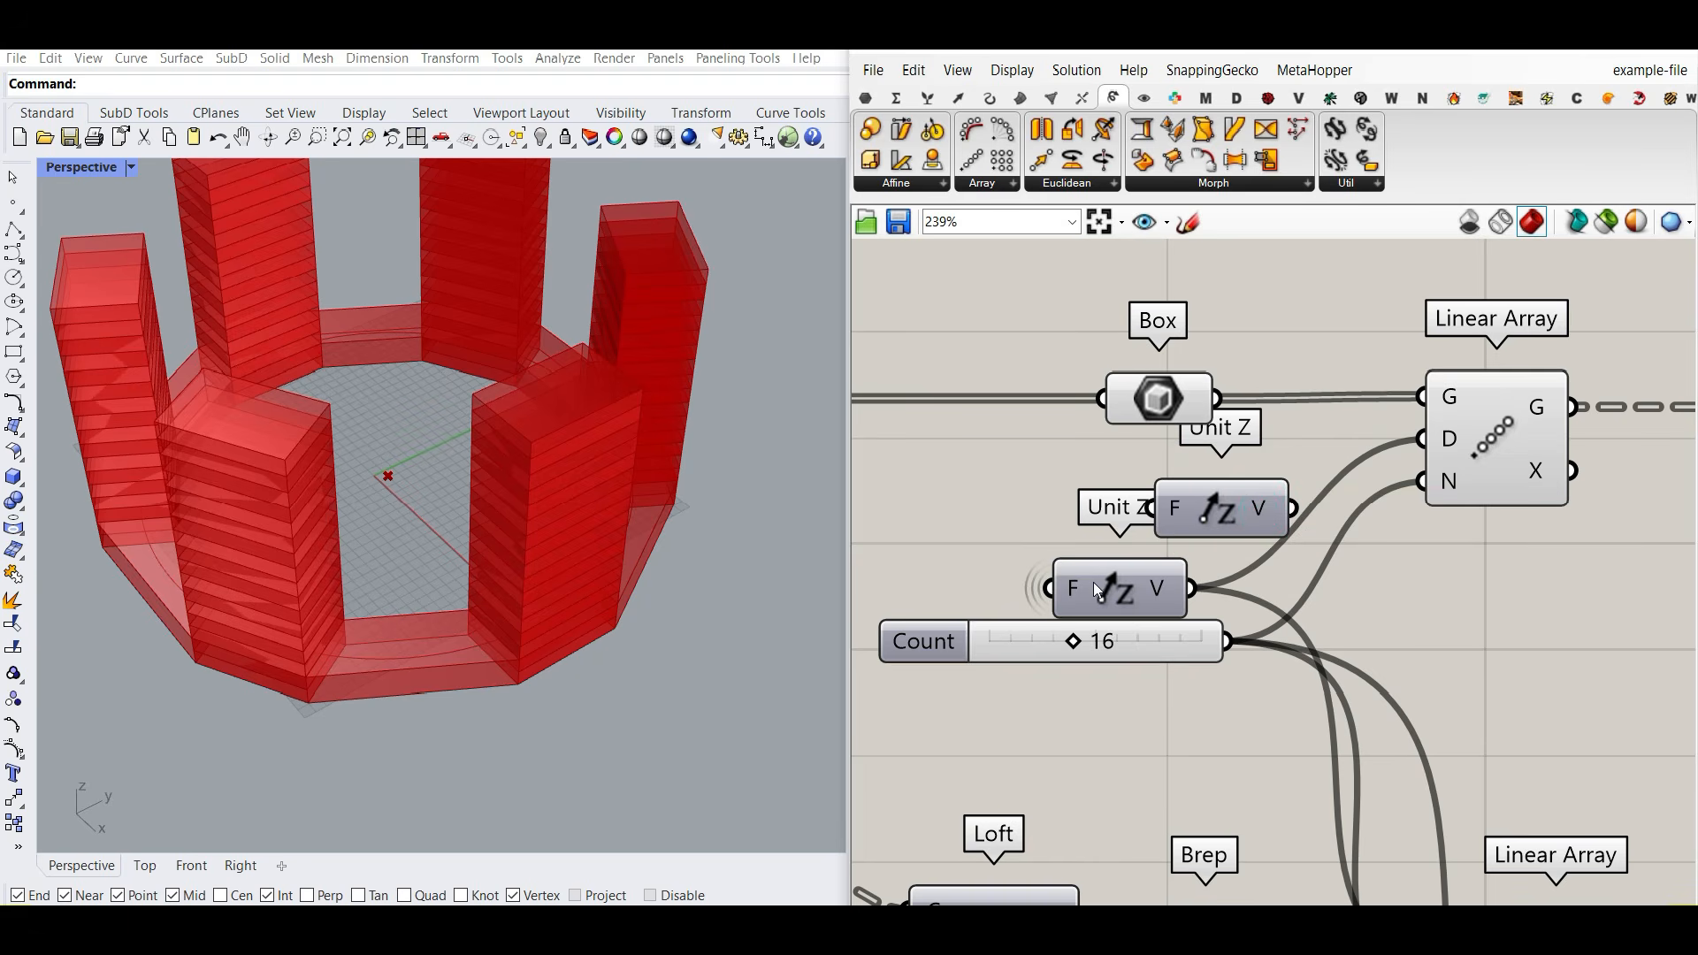
left_click(1209, 507)
key("Delete")
Step: Slightly reduce the Z size slider of the Center Box that also drives the Unit Z factor
scroll(1164, 587, "down", 6)
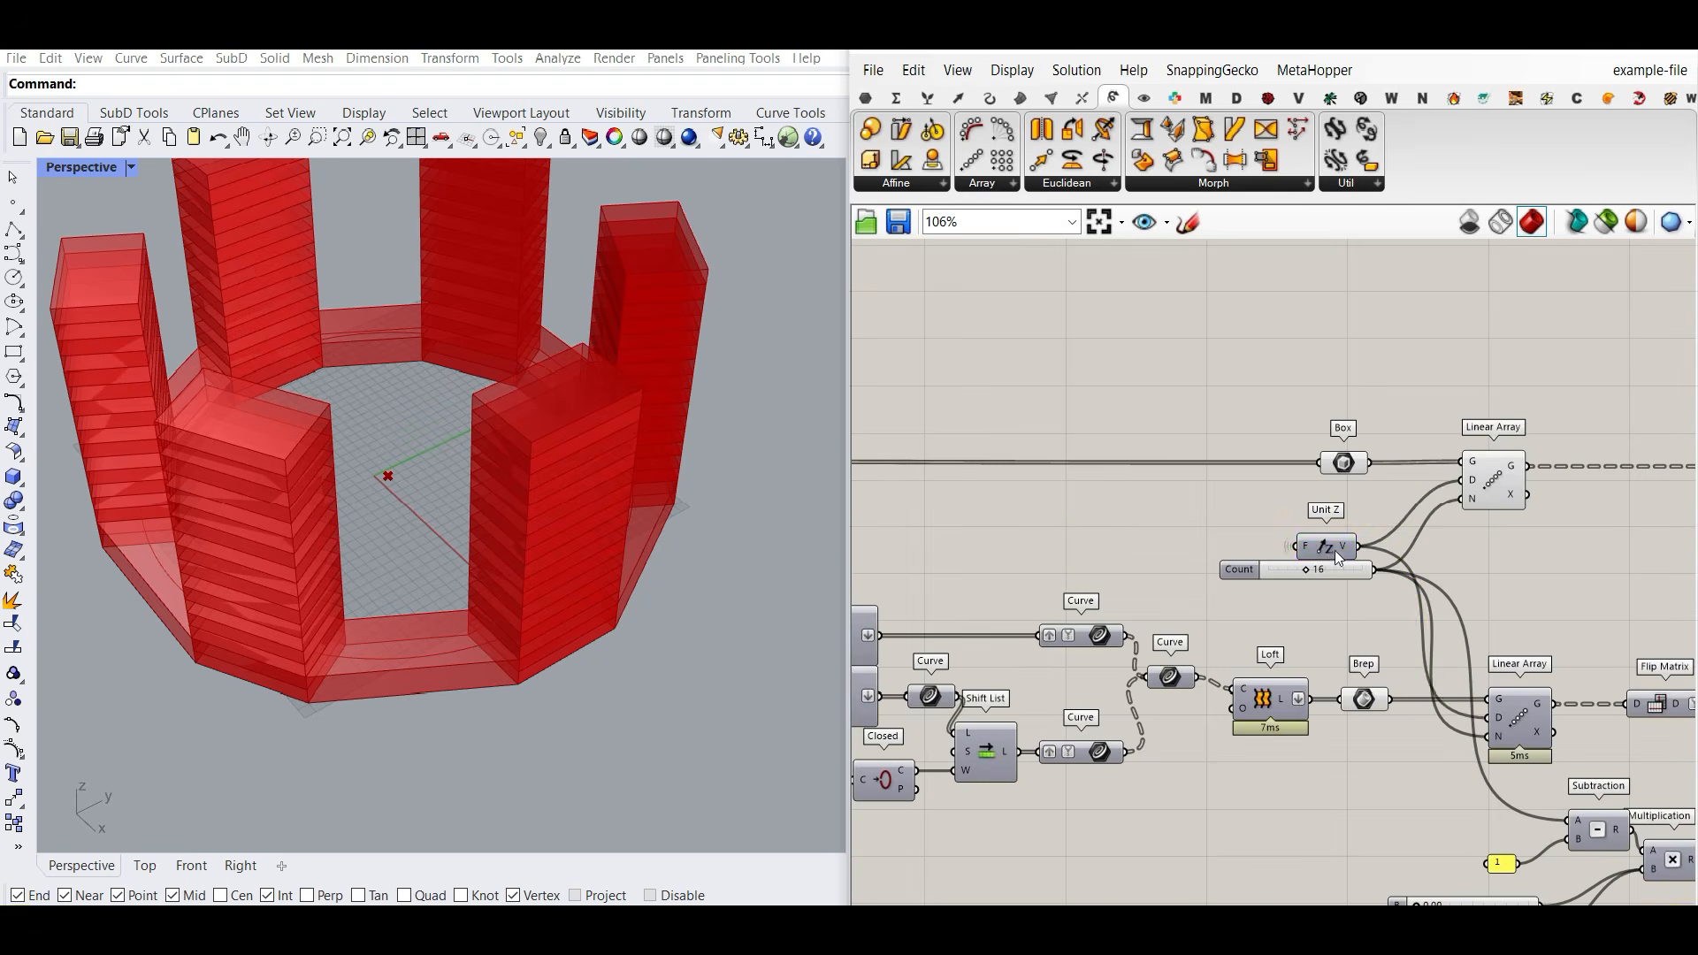
scroll(1282, 559, "up", 7)
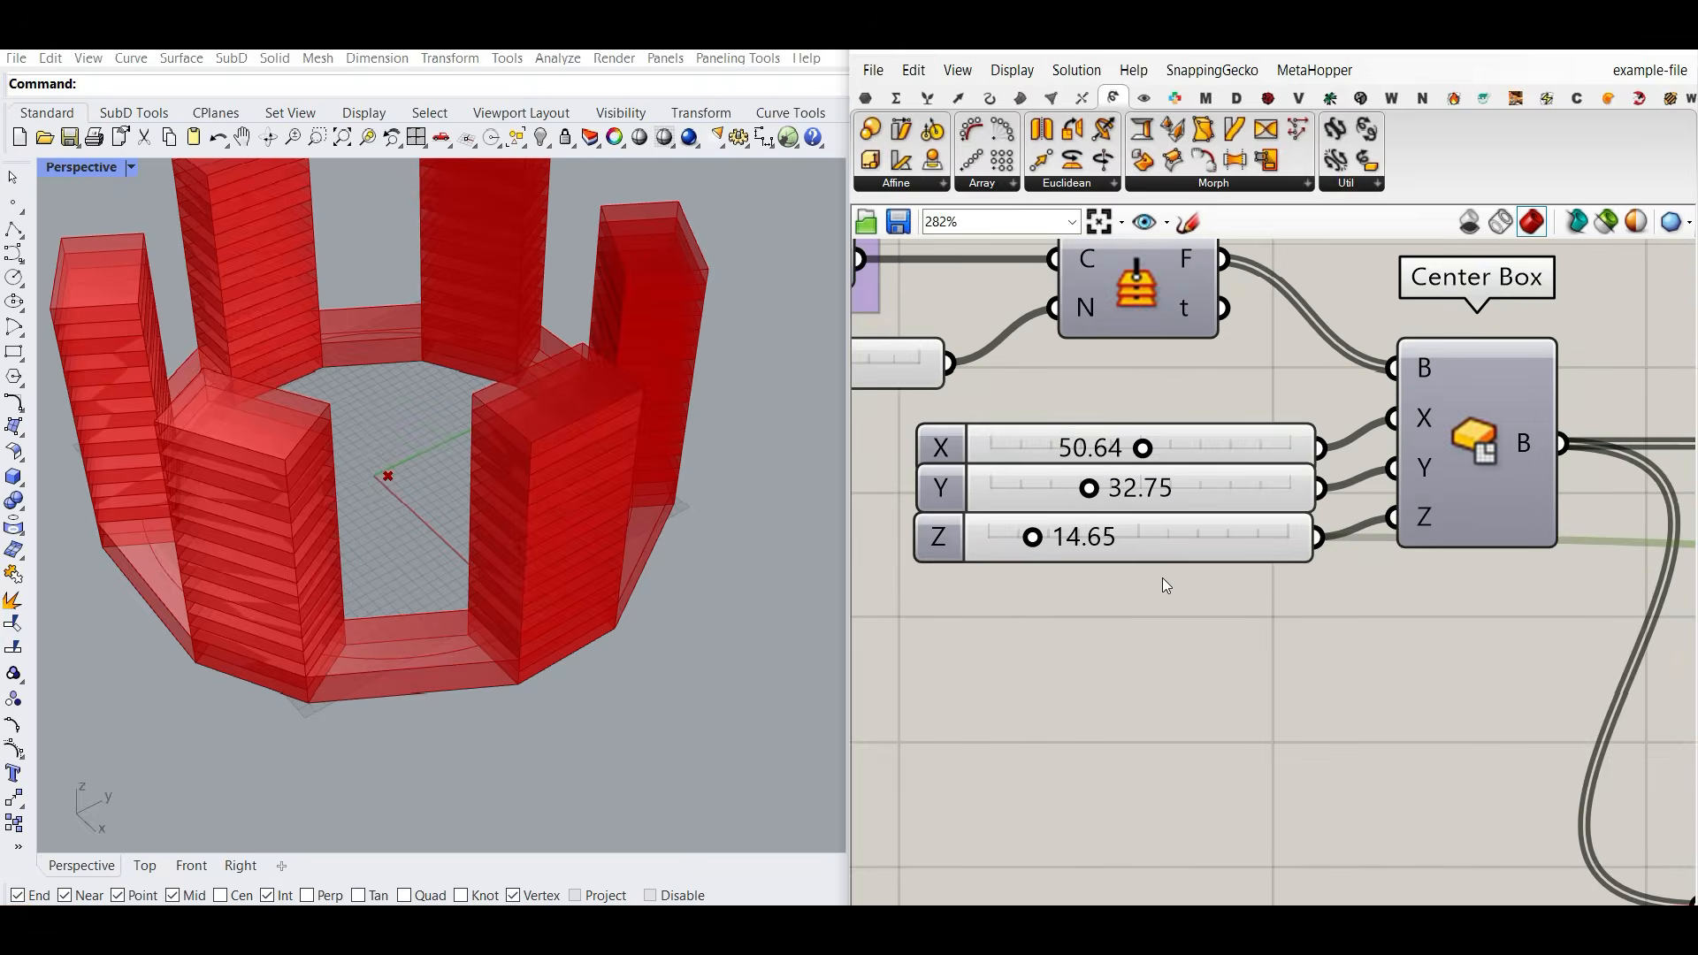
mouse_move(1033, 527)
left_mouse_down()
mouse_move(1061, 527)
mouse_move(1032, 528)
left_mouse_up()
Step: Set the Count slider of the Linear Array to 19
scroll(1168, 556, "down", 4)
right_click_drag(1503, 559, 1390, 560)
right_click_drag(1557, 558, 1254, 554)
right_click_drag(1619, 552, 871, 538)
scroll(1279, 539, "up", 3)
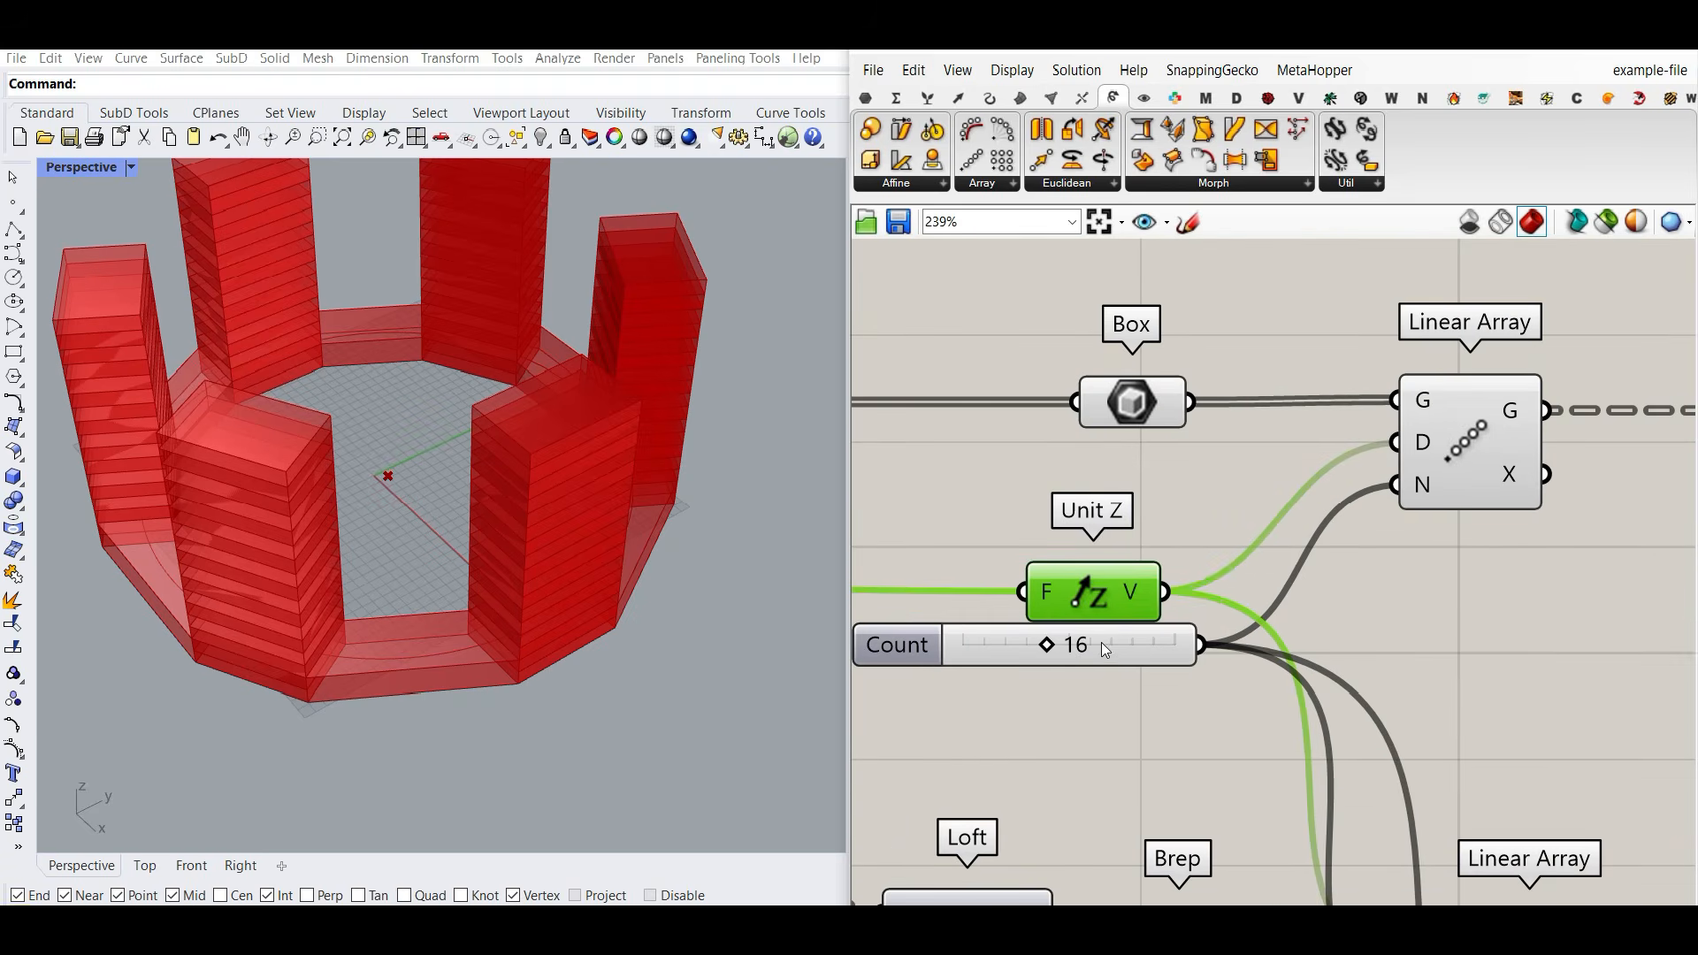
mouse_move(1051, 641)
left_mouse_down()
mouse_move(1005, 643)
mouse_move(1095, 643)
mouse_move(1051, 644)
mouse_move(1077, 644)
left_mouse_up()
Step: Turn off the preview of the Box container and toggle the preview of the Linear Array it feeds
right_click(1126, 394)
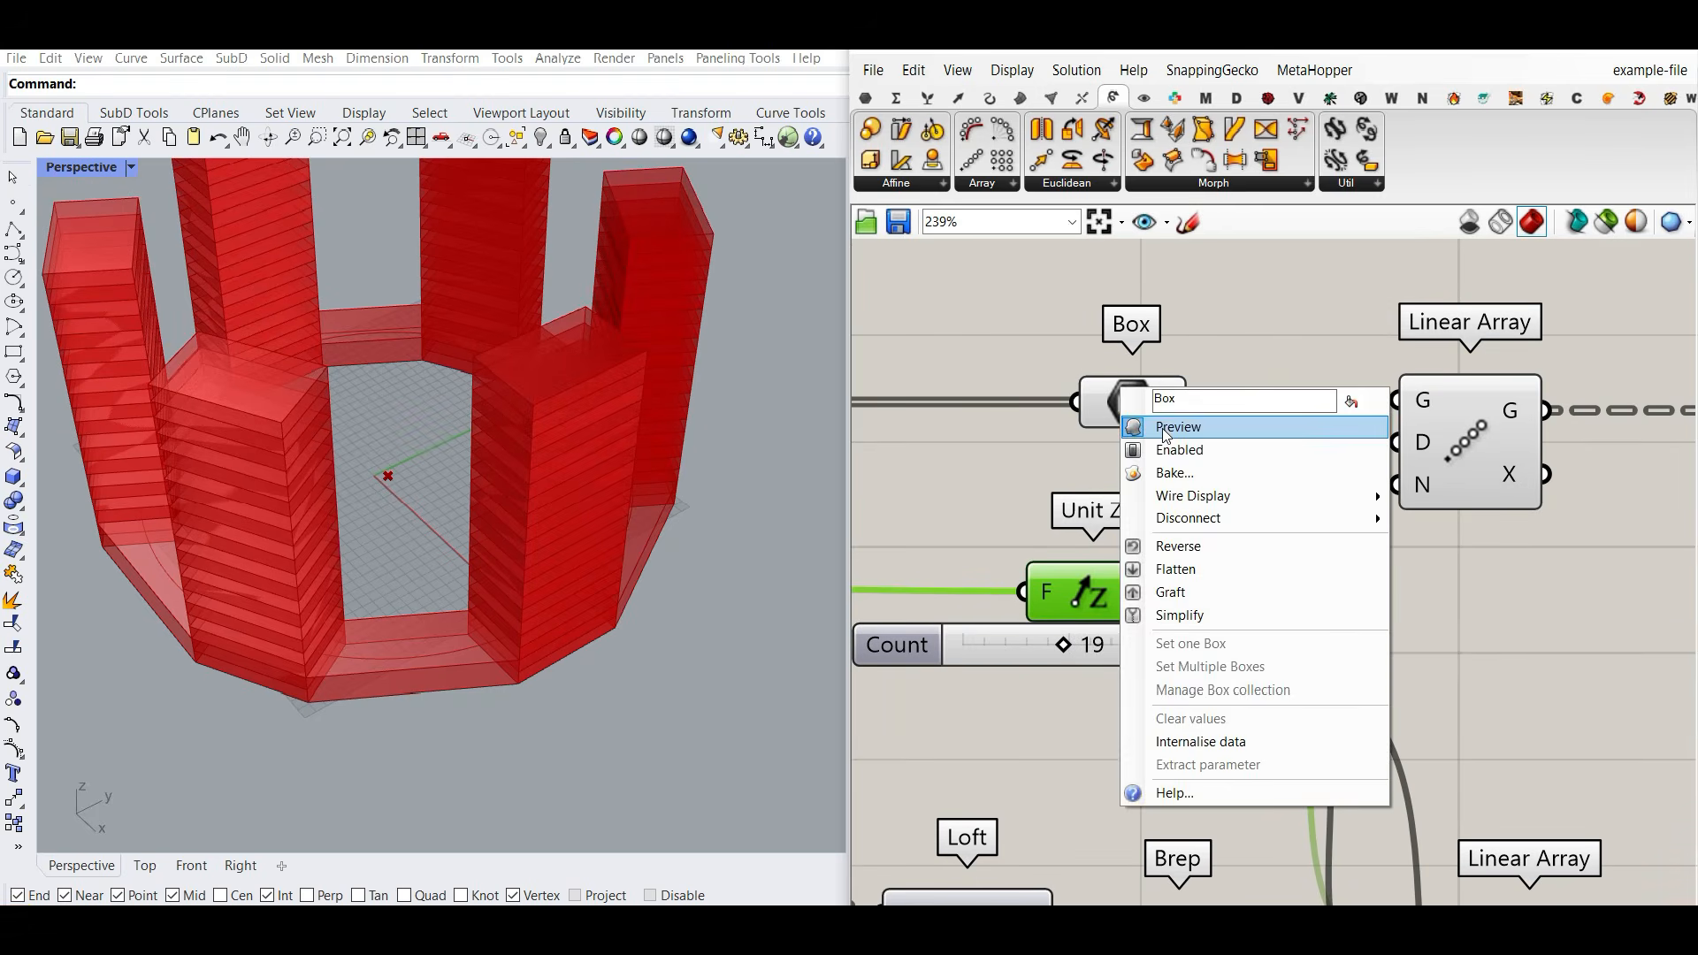
left_click(1172, 425)
right_click_drag(734, 610, 633, 569)
right_click(1516, 417)
left_click(1530, 452)
left_click(1543, 653)
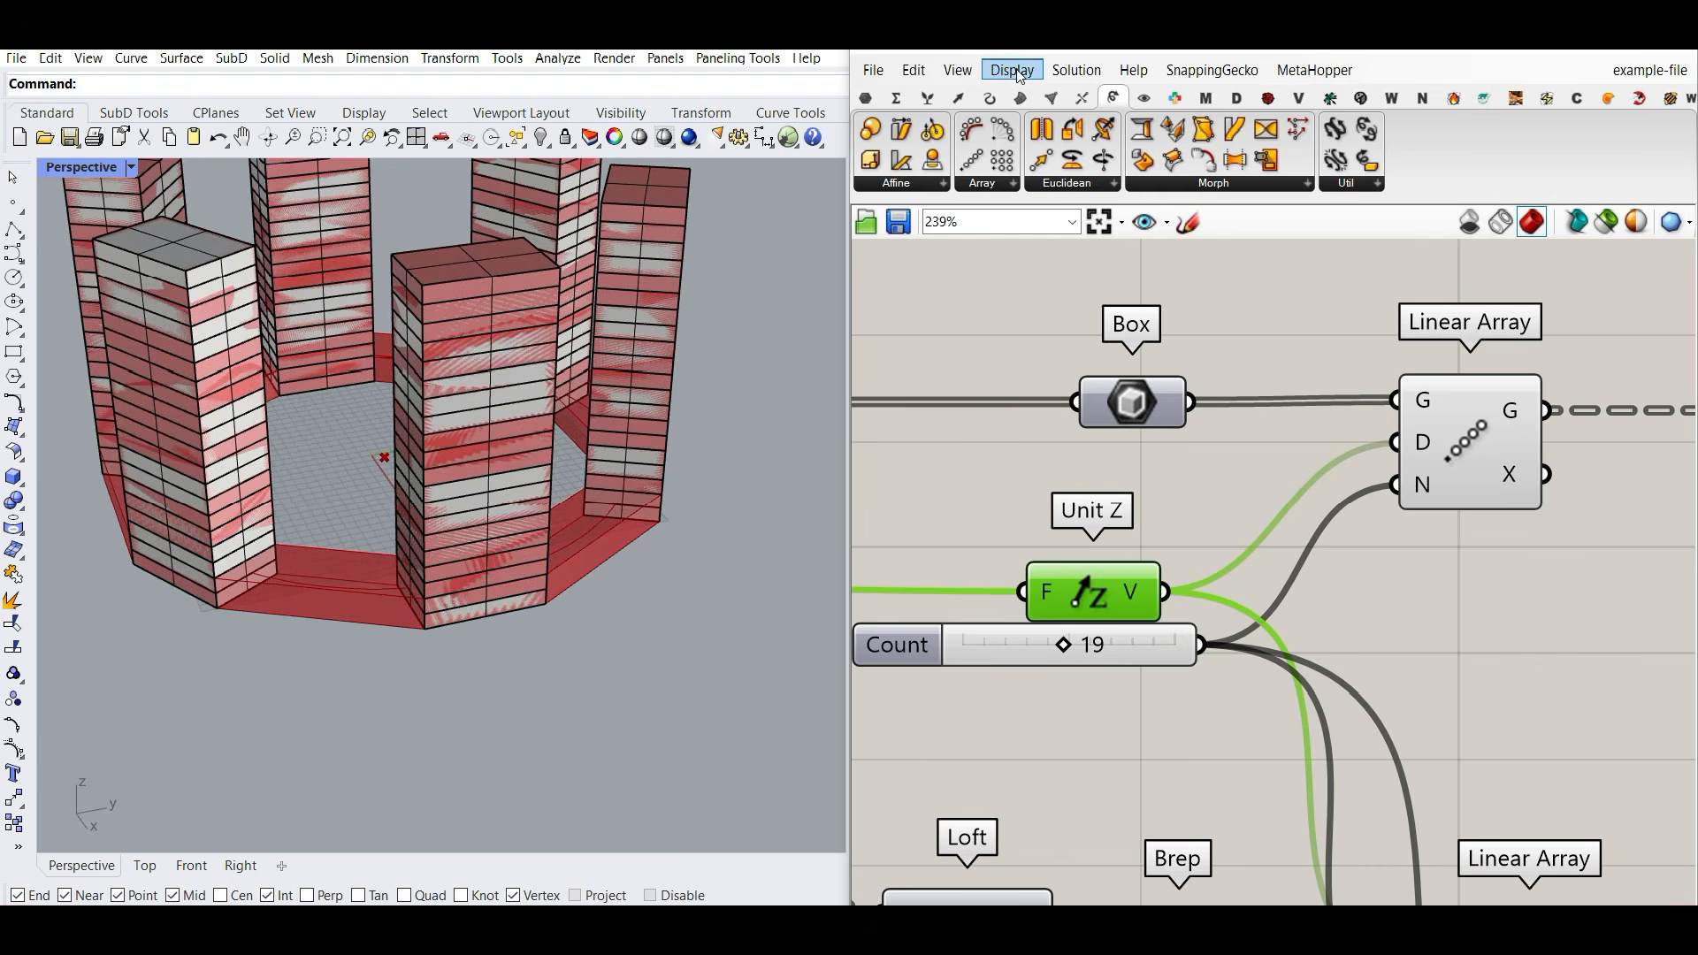
Step: Turn on the preview of the Linear Array fed by the lofted Brep, and highlight its base beams
left_click(667, 612)
scroll(1426, 578, "down", 3)
scroll(1411, 592, "up", 4)
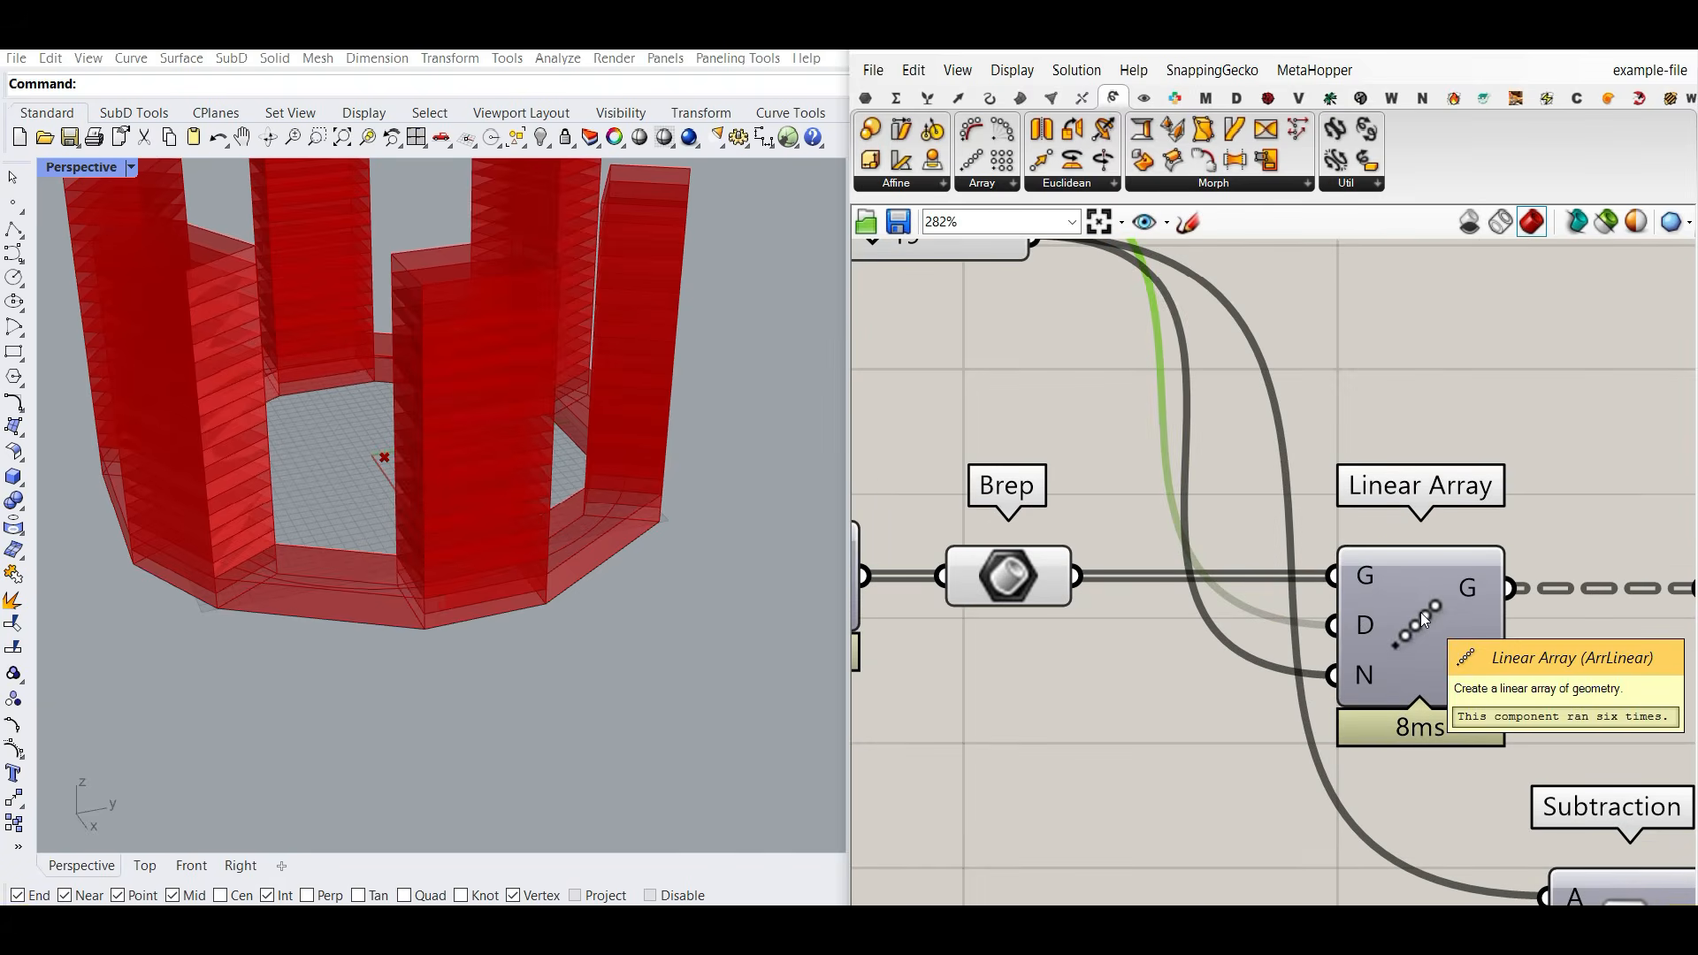
scroll(1415, 611, "down", 2)
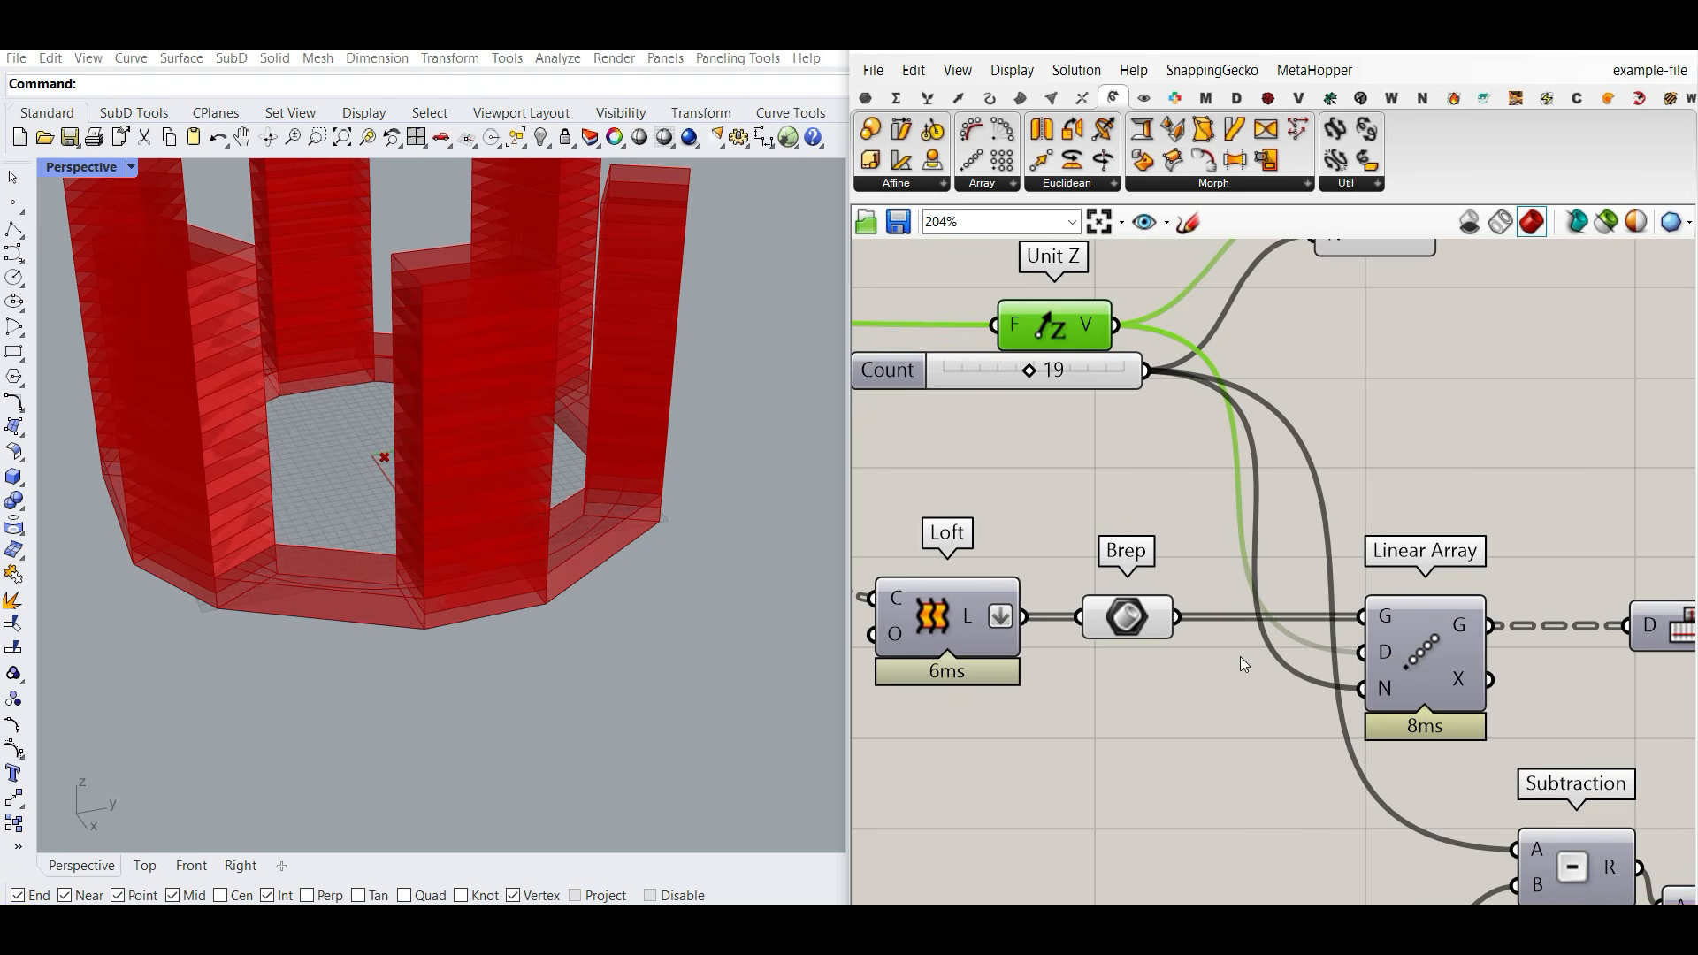
left_click(1128, 616)
right_click(1431, 662)
left_click(1450, 688)
scroll(599, 633, "down", 6)
right_click_drag(599, 634, 544, 623)
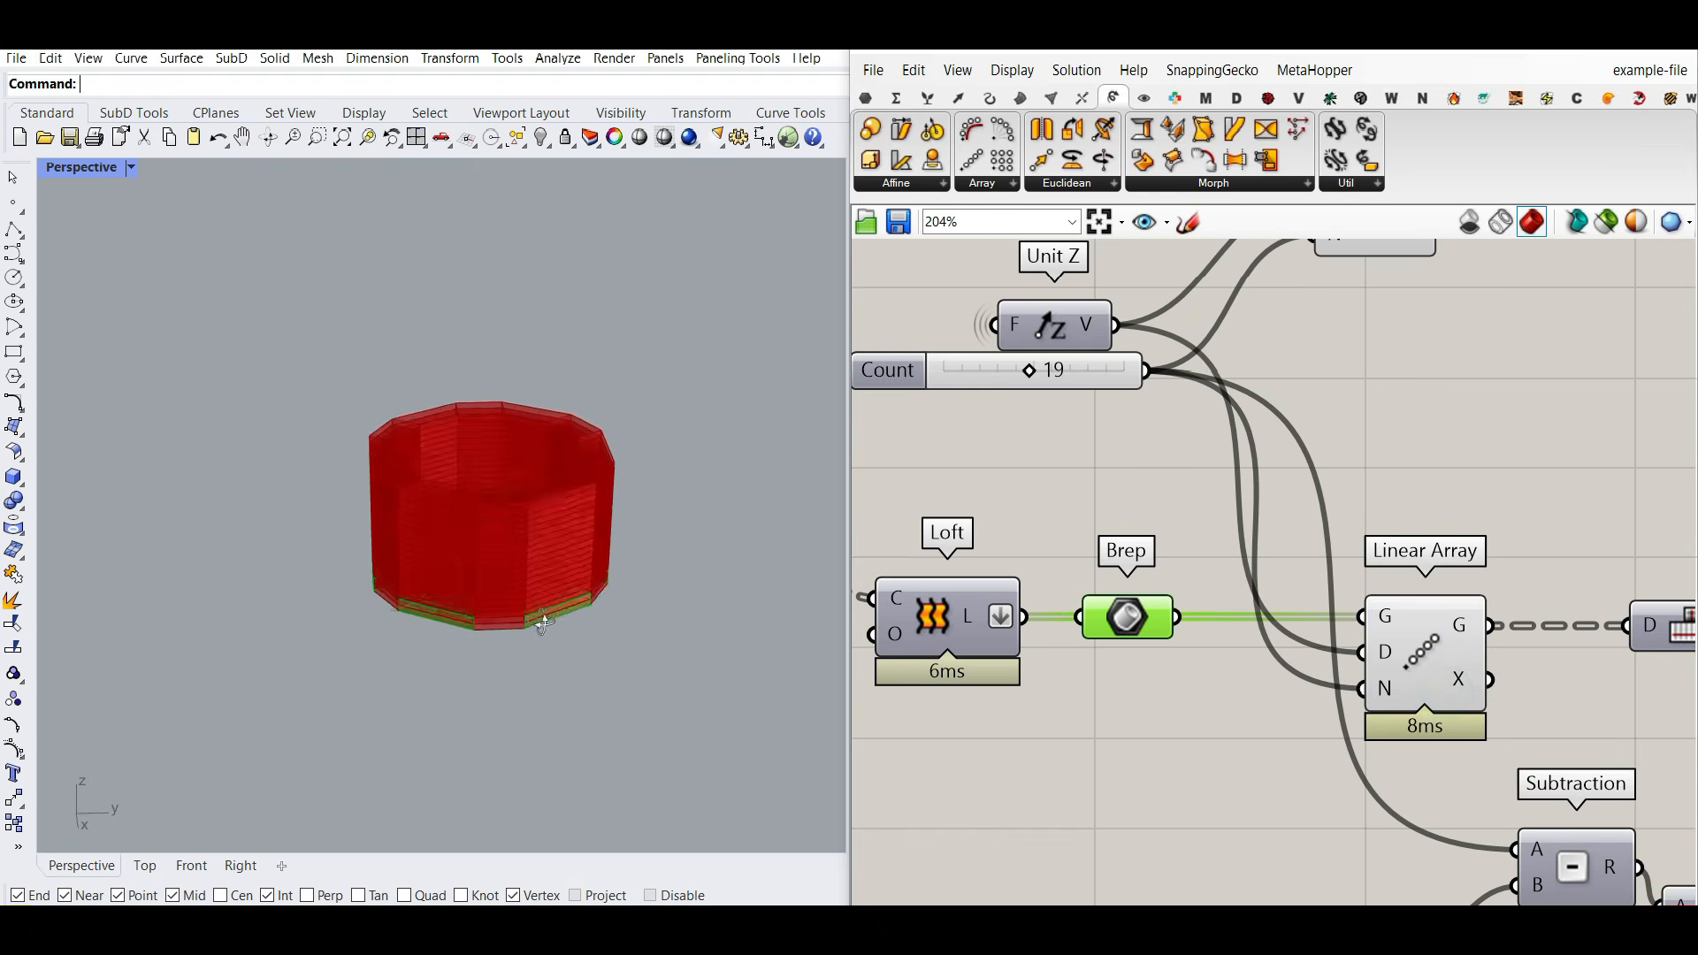
scroll(544, 624, "up", 5)
scroll(1231, 565, "down", 3)
scroll(1335, 550, "up", 3)
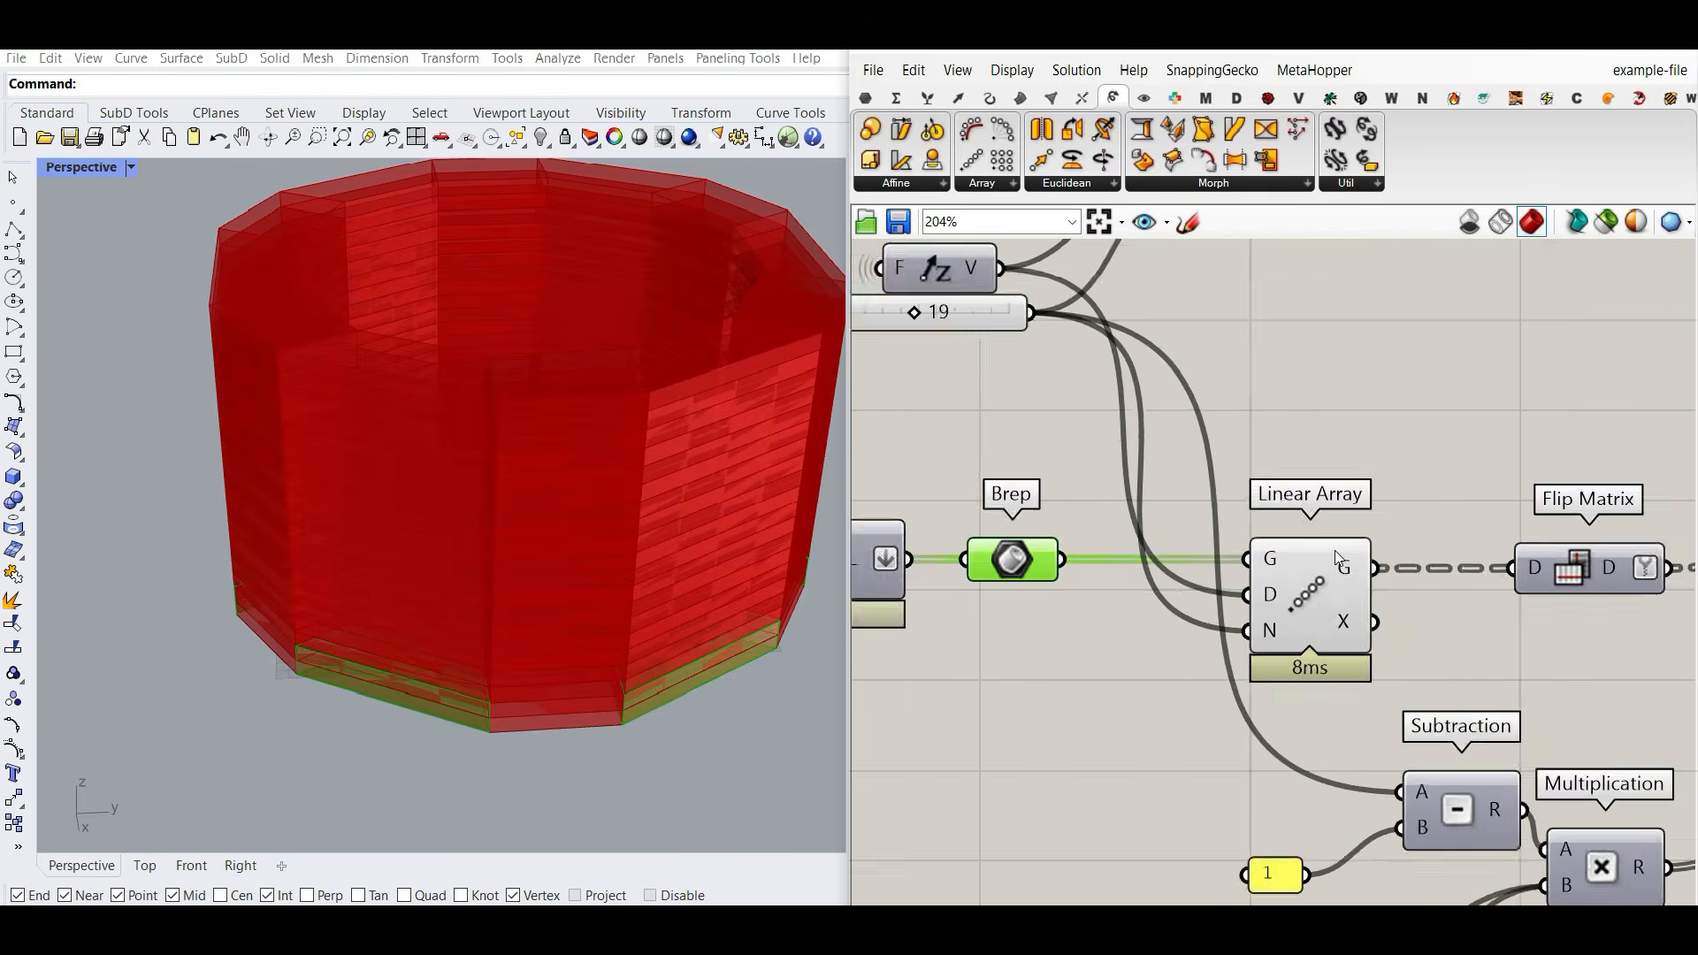
scroll(1334, 550, "up", 1)
Step: Simplify the G output of the beams' Linear Array and highlight the arrayed beams to examine their data branches
mouse_move(1348, 573)
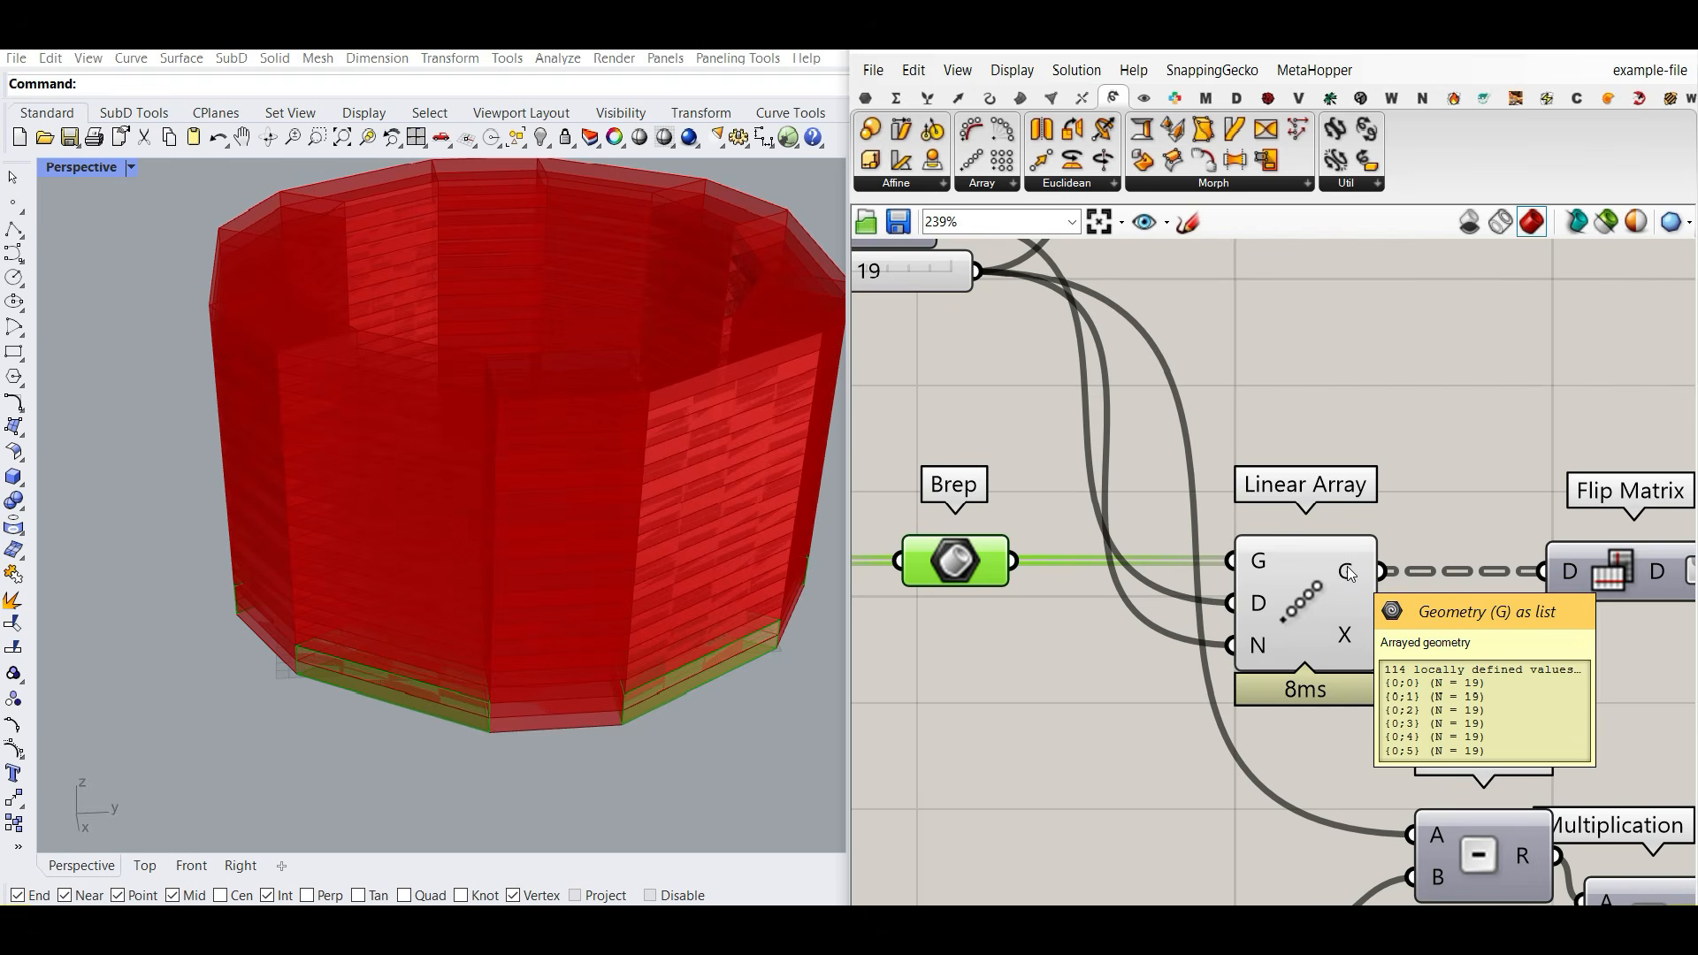
right_click(1351, 574)
left_click(1406, 720)
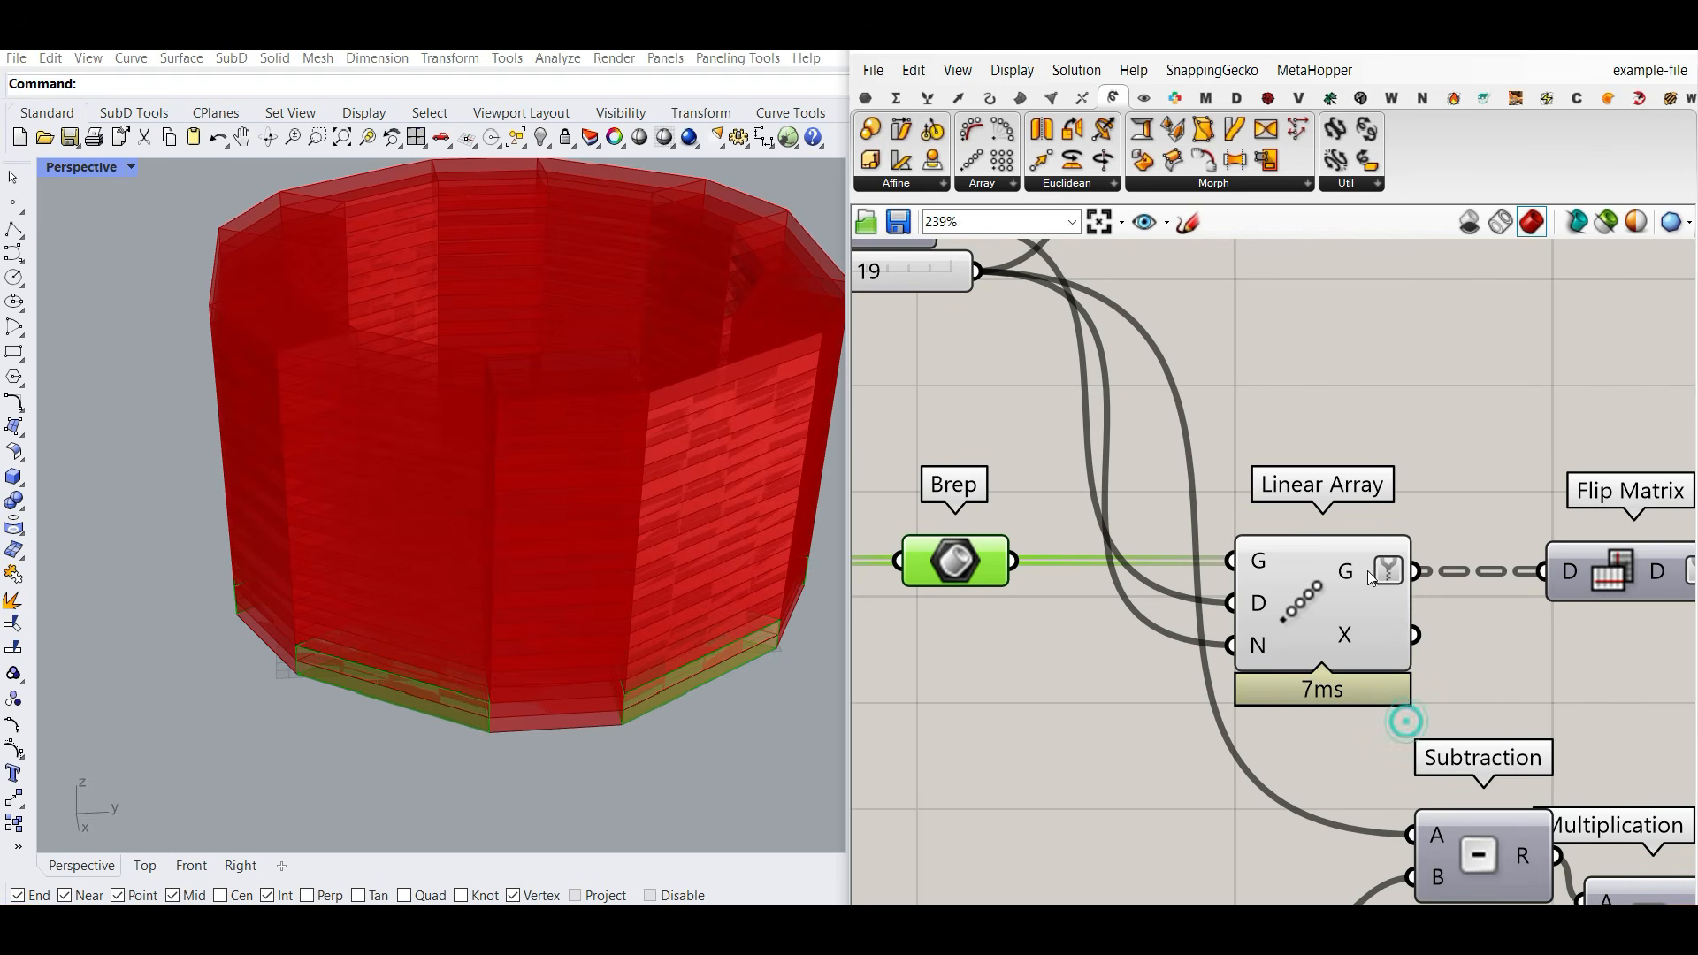
mouse_move(1367, 571)
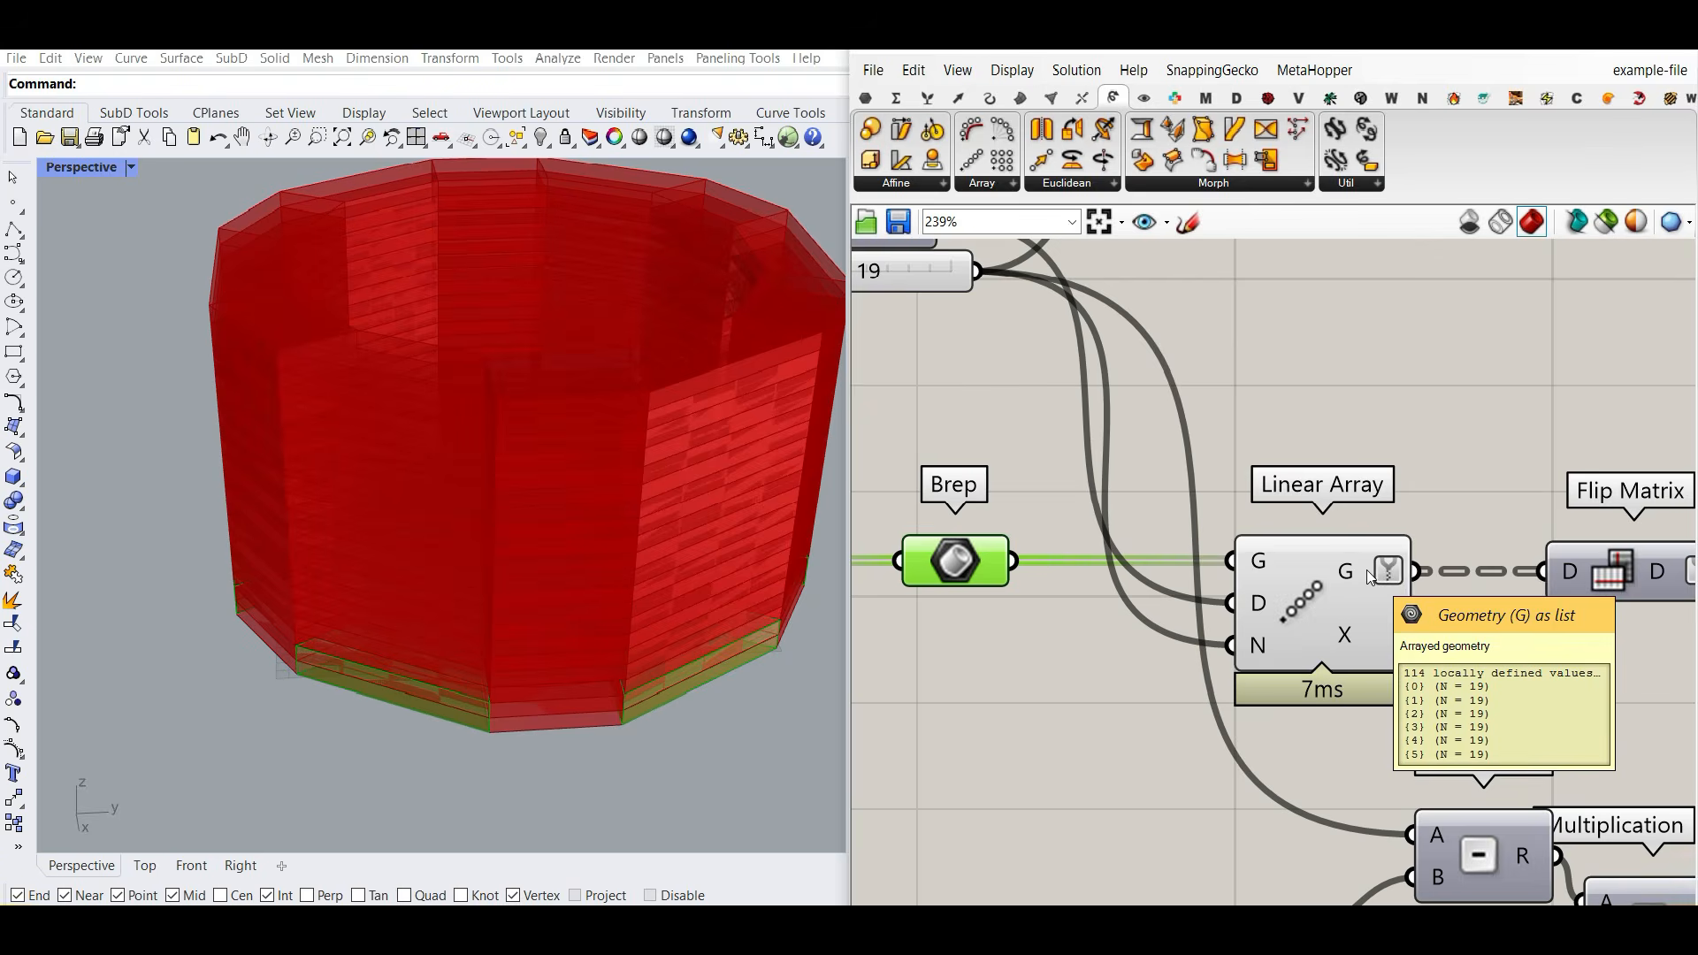
left_click(1291, 576)
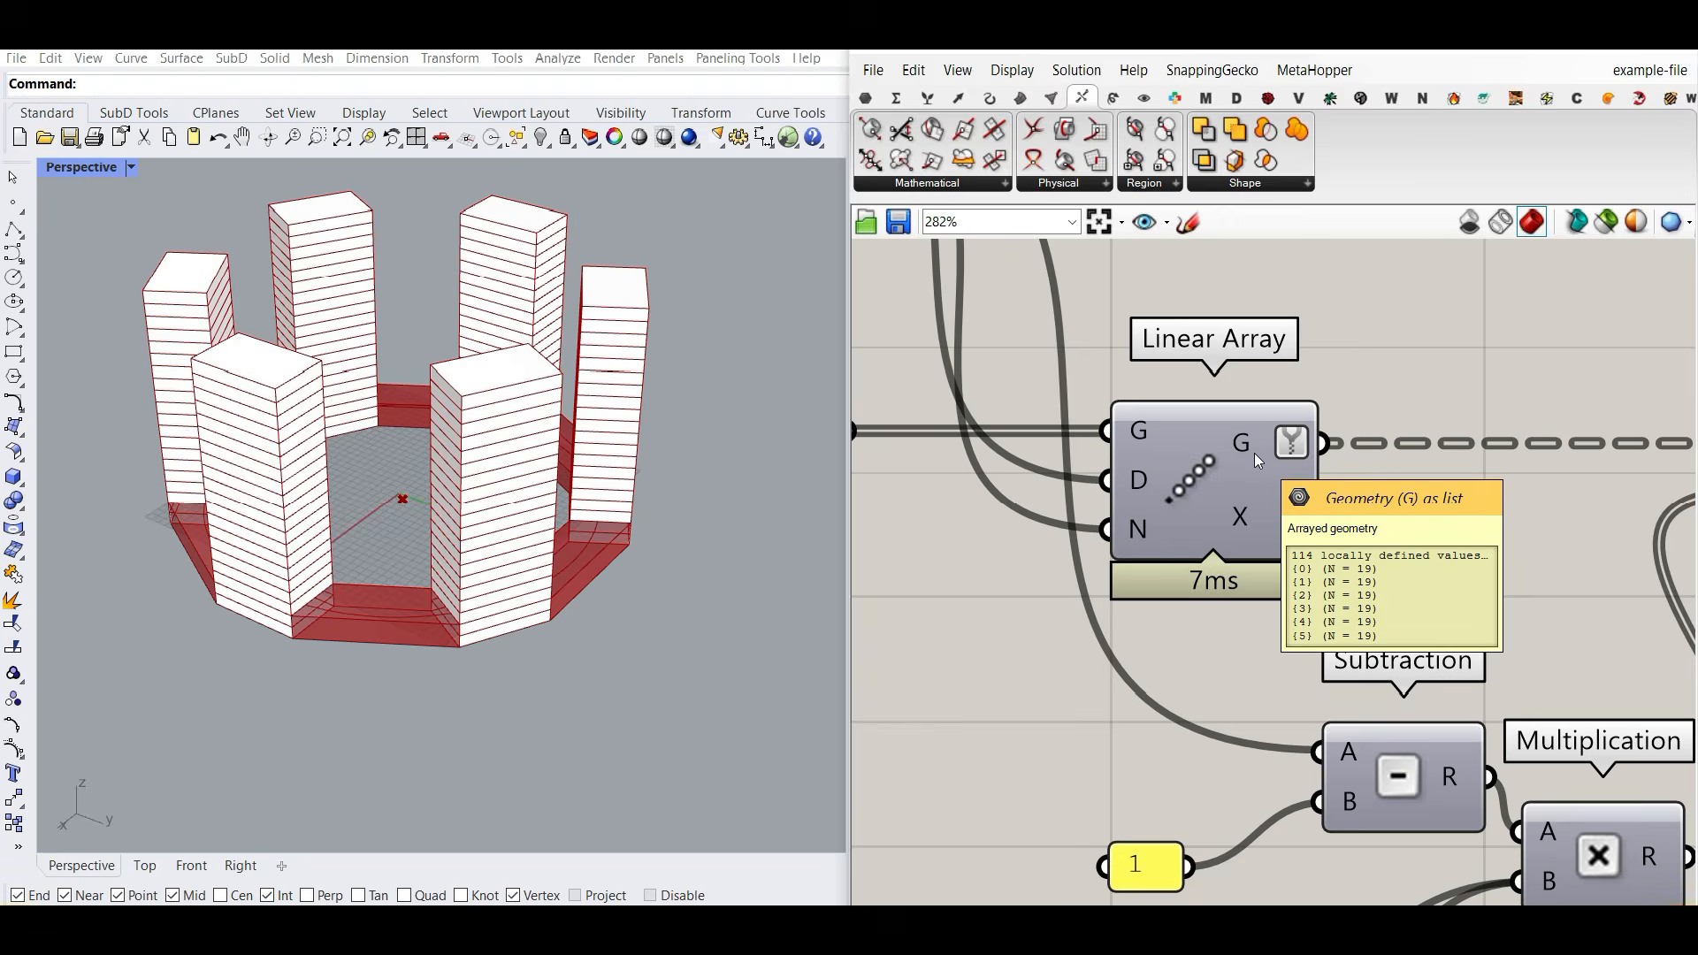
left_click(1212, 480)
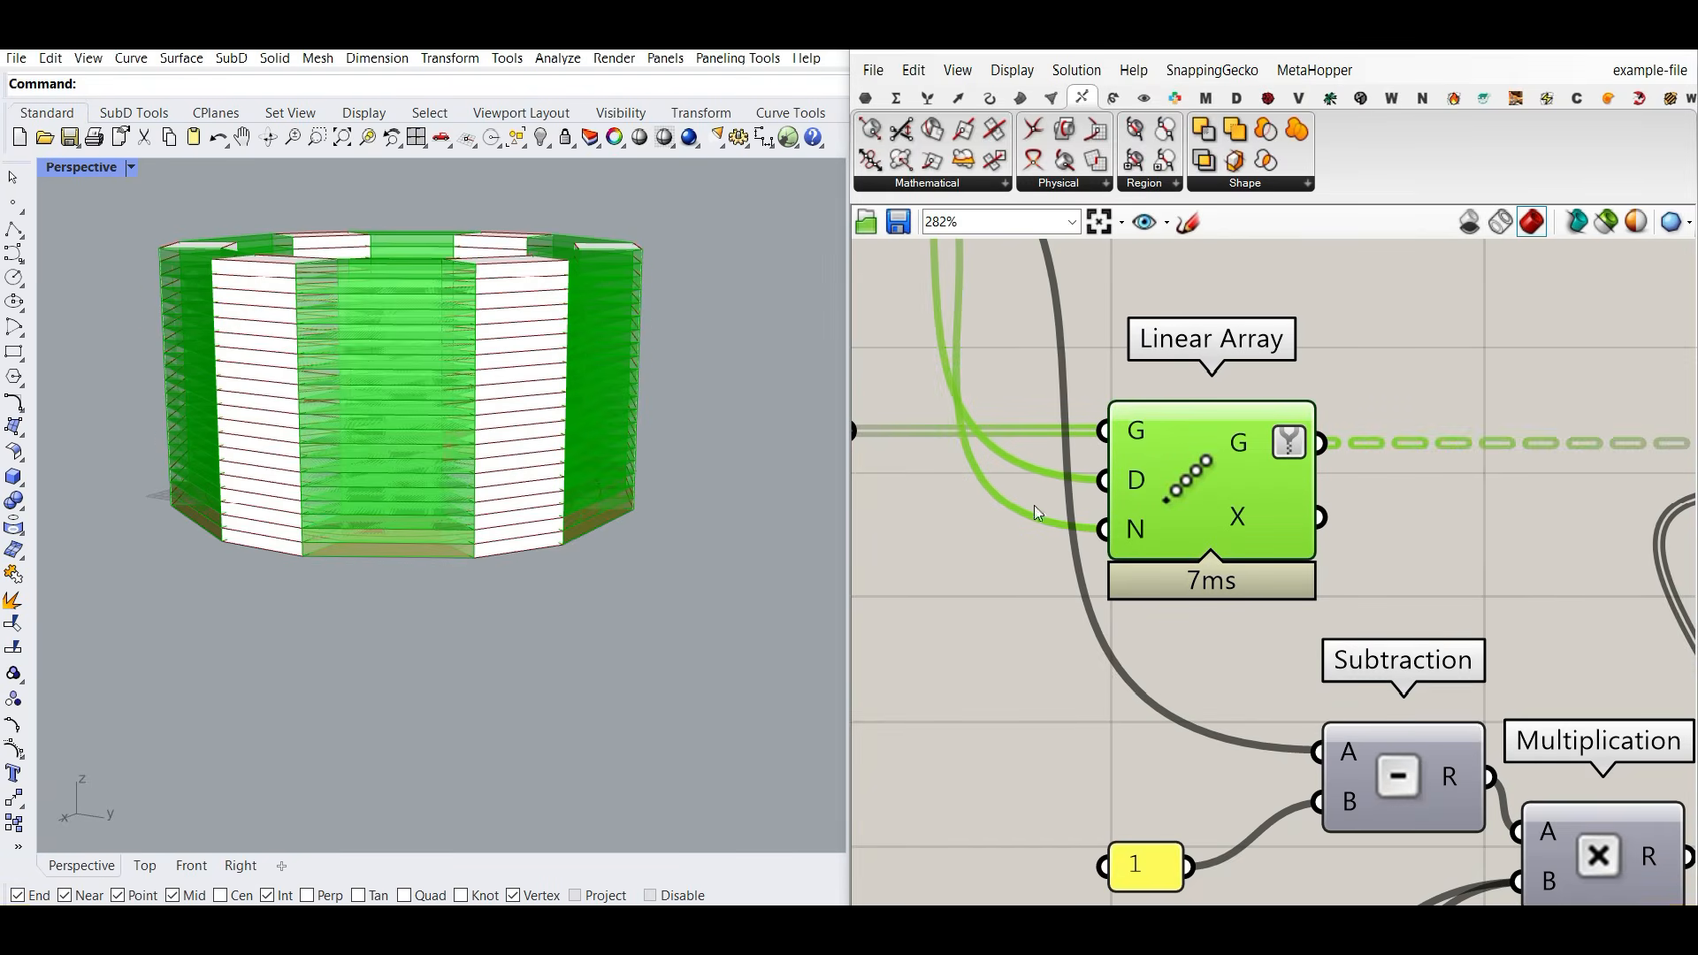
mouse_move(1247, 442)
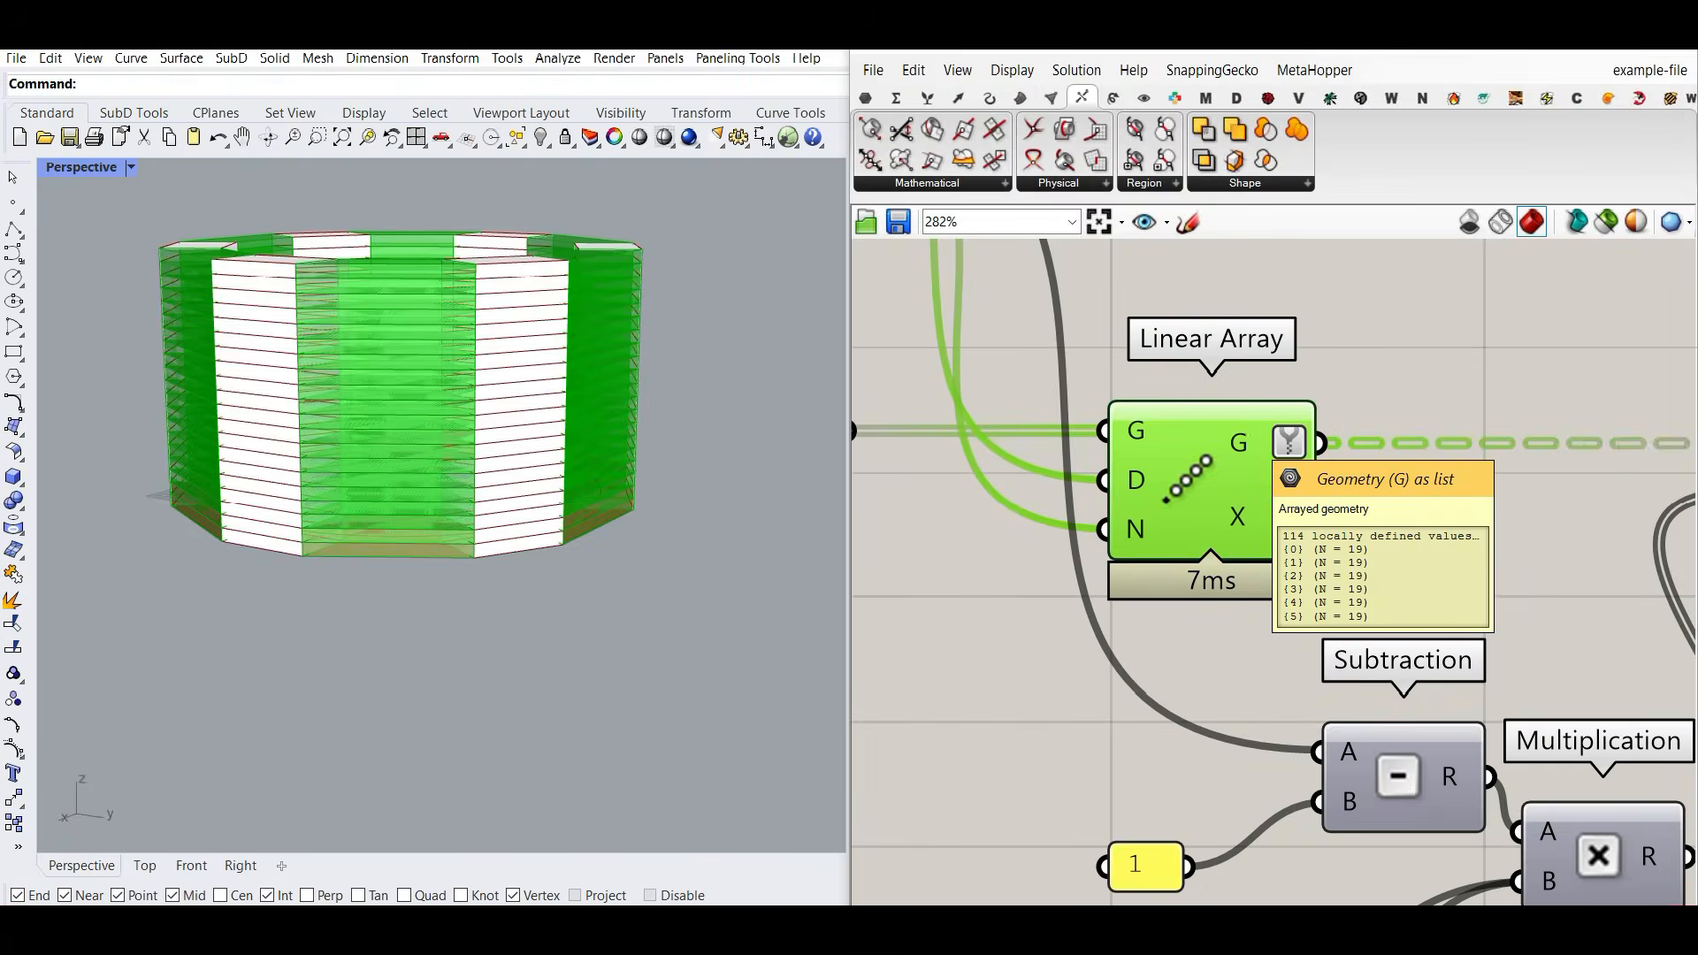
left_click_drag(276, 242, 336, 321)
key("ctrl+z")
mouse_move(277, 249)
left_mouse_down("ctrl")
mouse_move(304, 322)
mouse_move(496, 573)
left_mouse_up("ctrl")
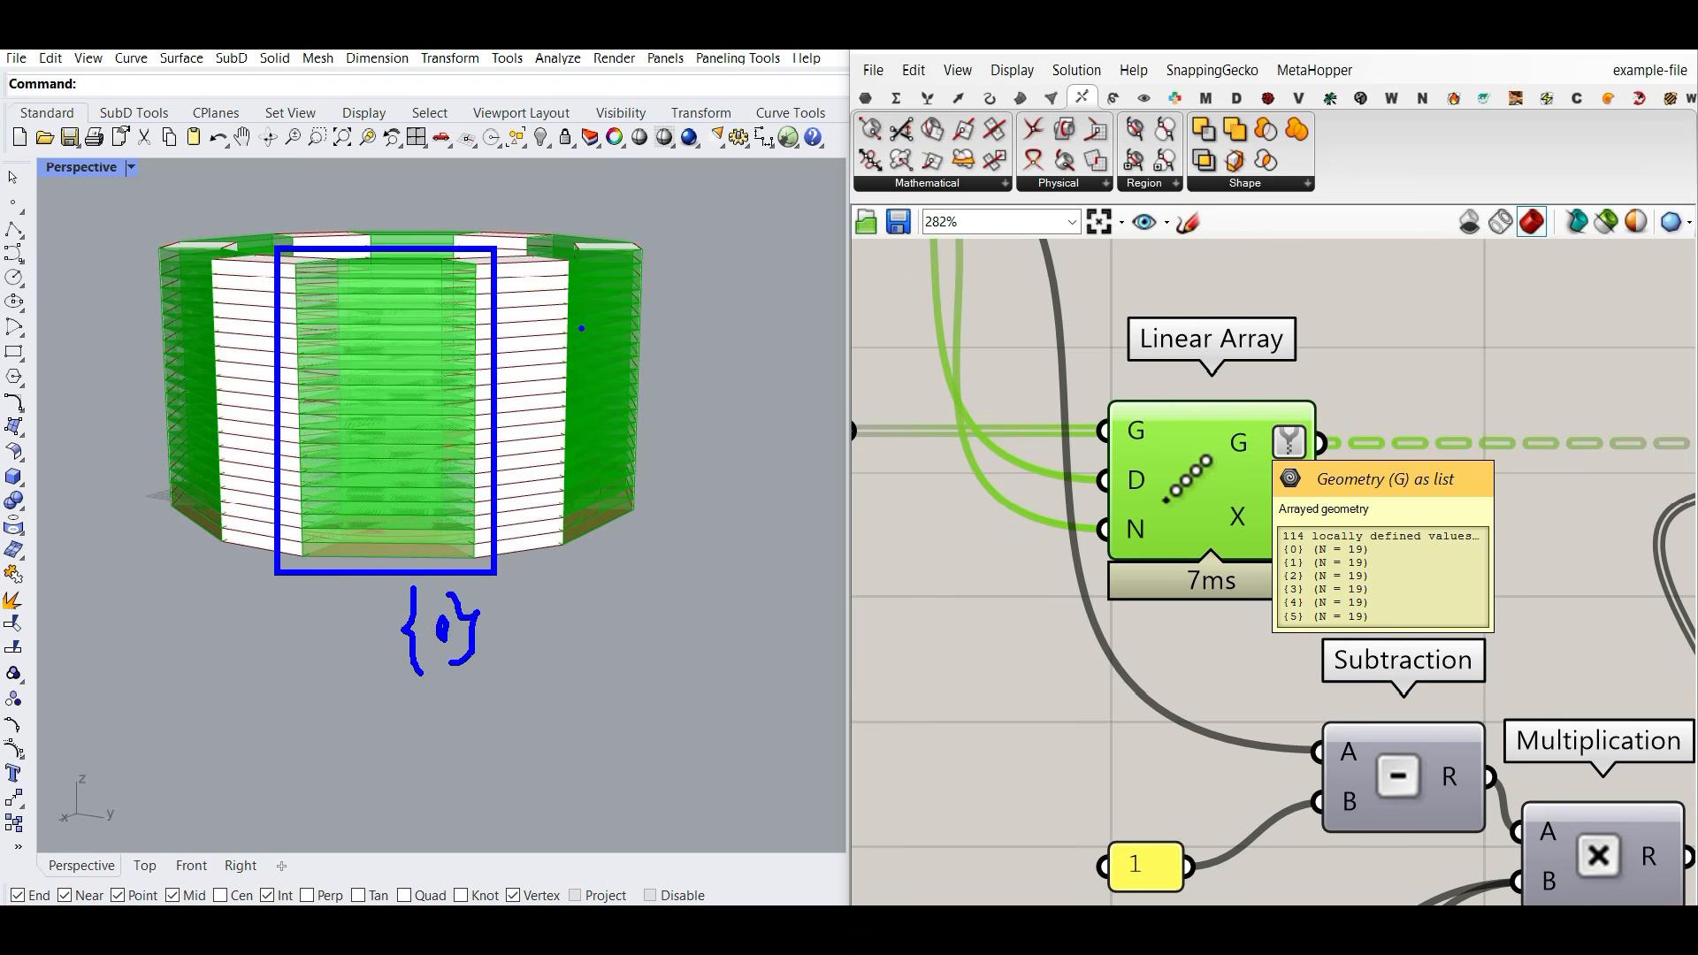
left_click_drag(543, 228, 693, 559, "ctrl")
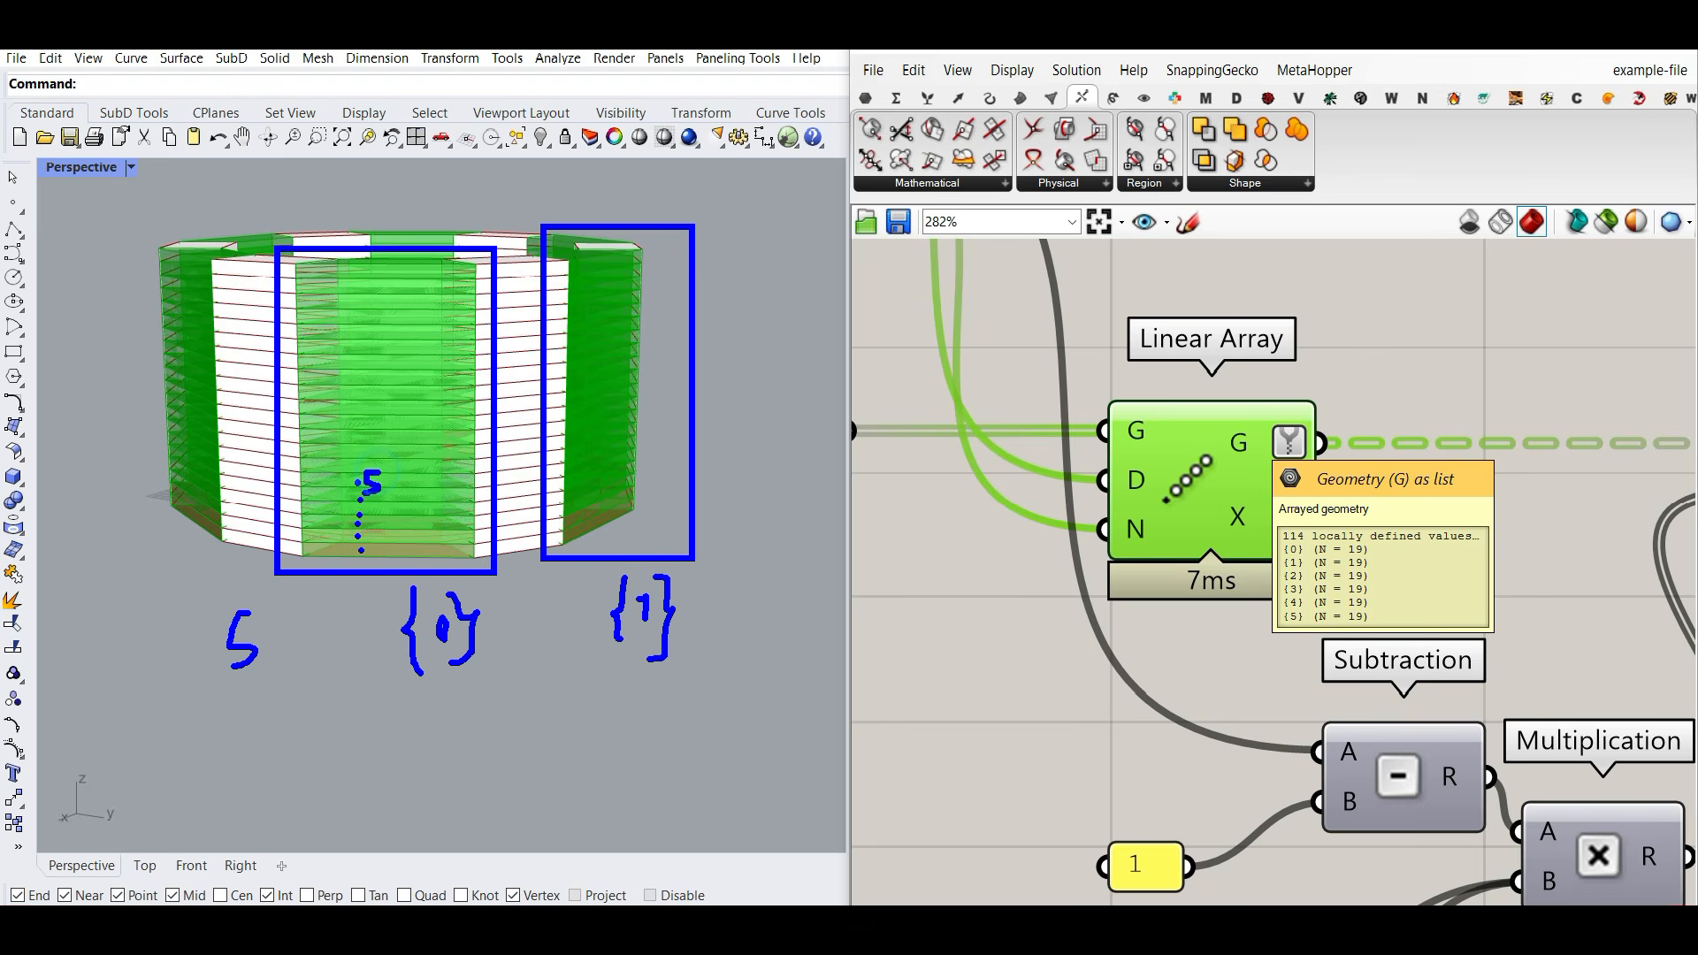
left_click_drag(597, 448, 587, 466)
left_click_drag(210, 439, 214, 435)
key("Escape")
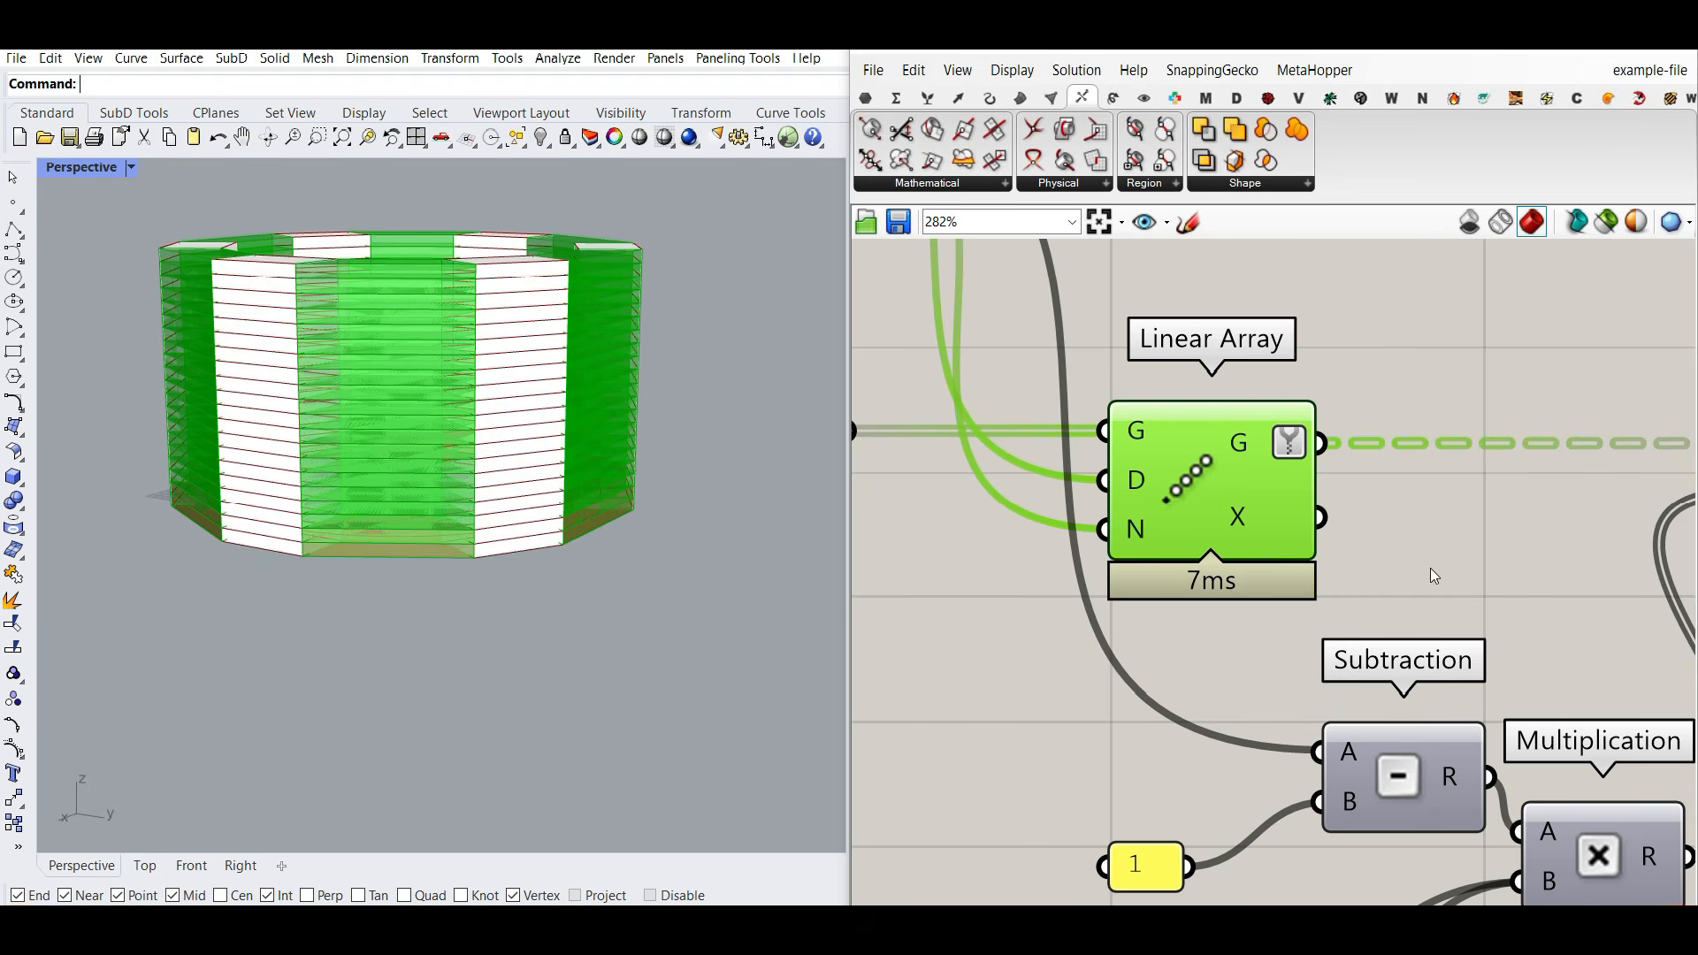
Step: Turn on the preview of the List Item for the beams and turn off the preview of their Linear Array
scroll(1433, 574, "down", 1)
right_click(1535, 487)
left_click(1567, 517)
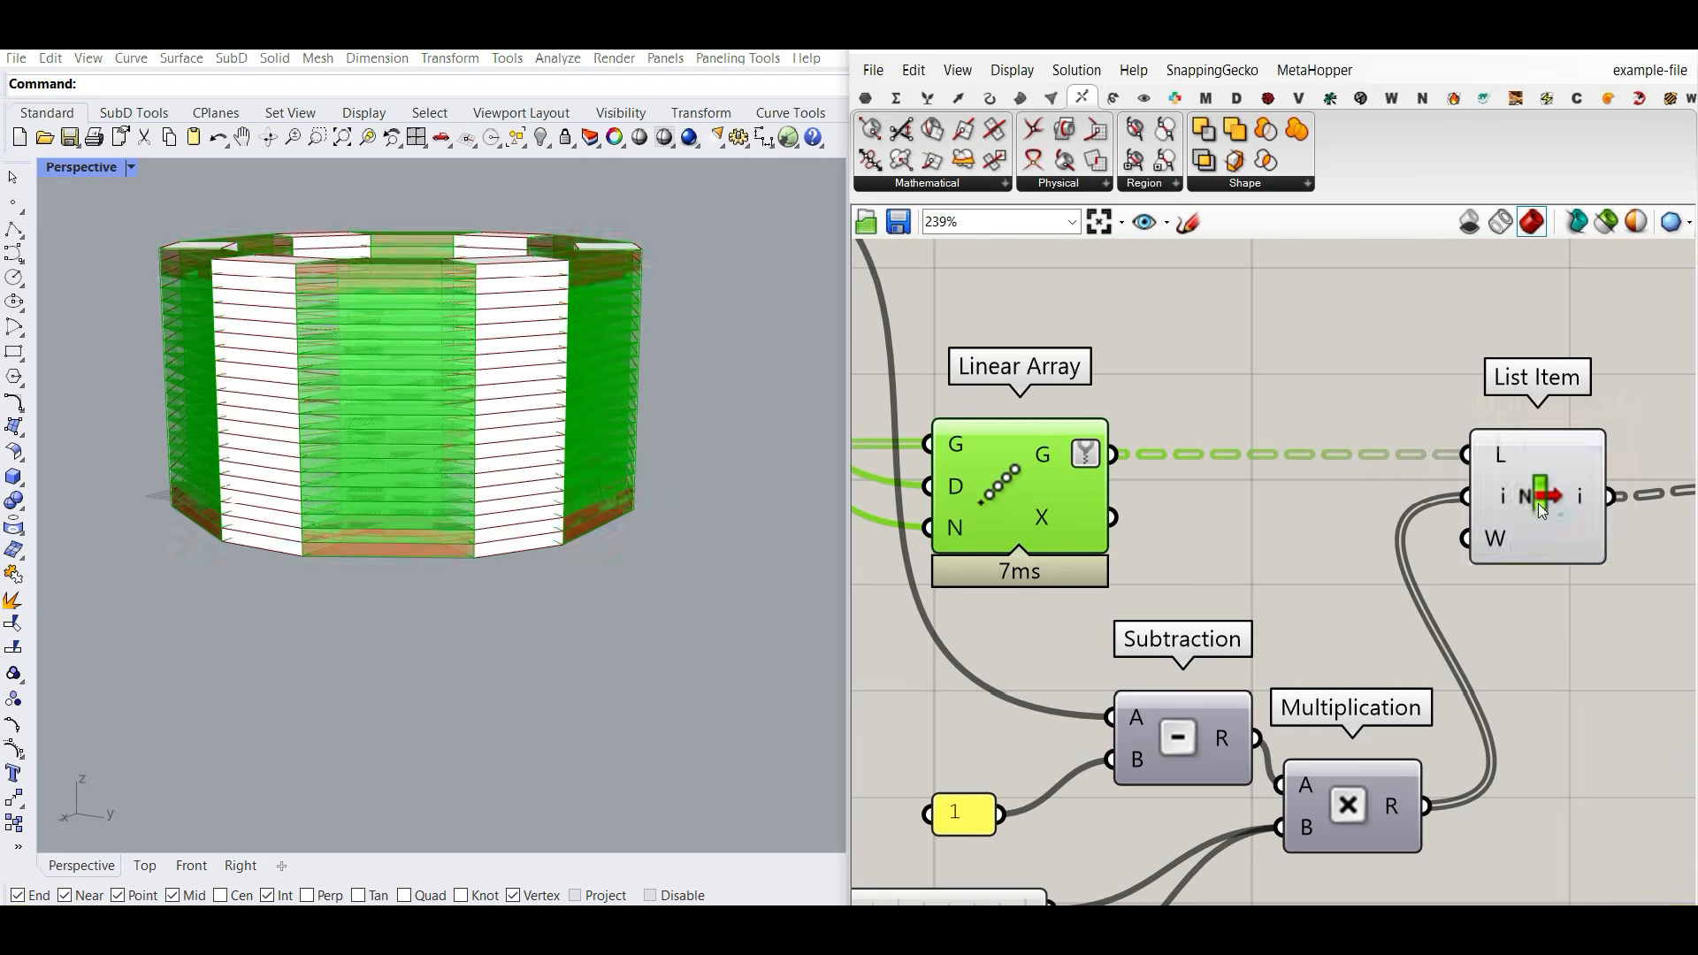
left_click(1537, 503)
right_click(1011, 500)
left_click(1048, 519)
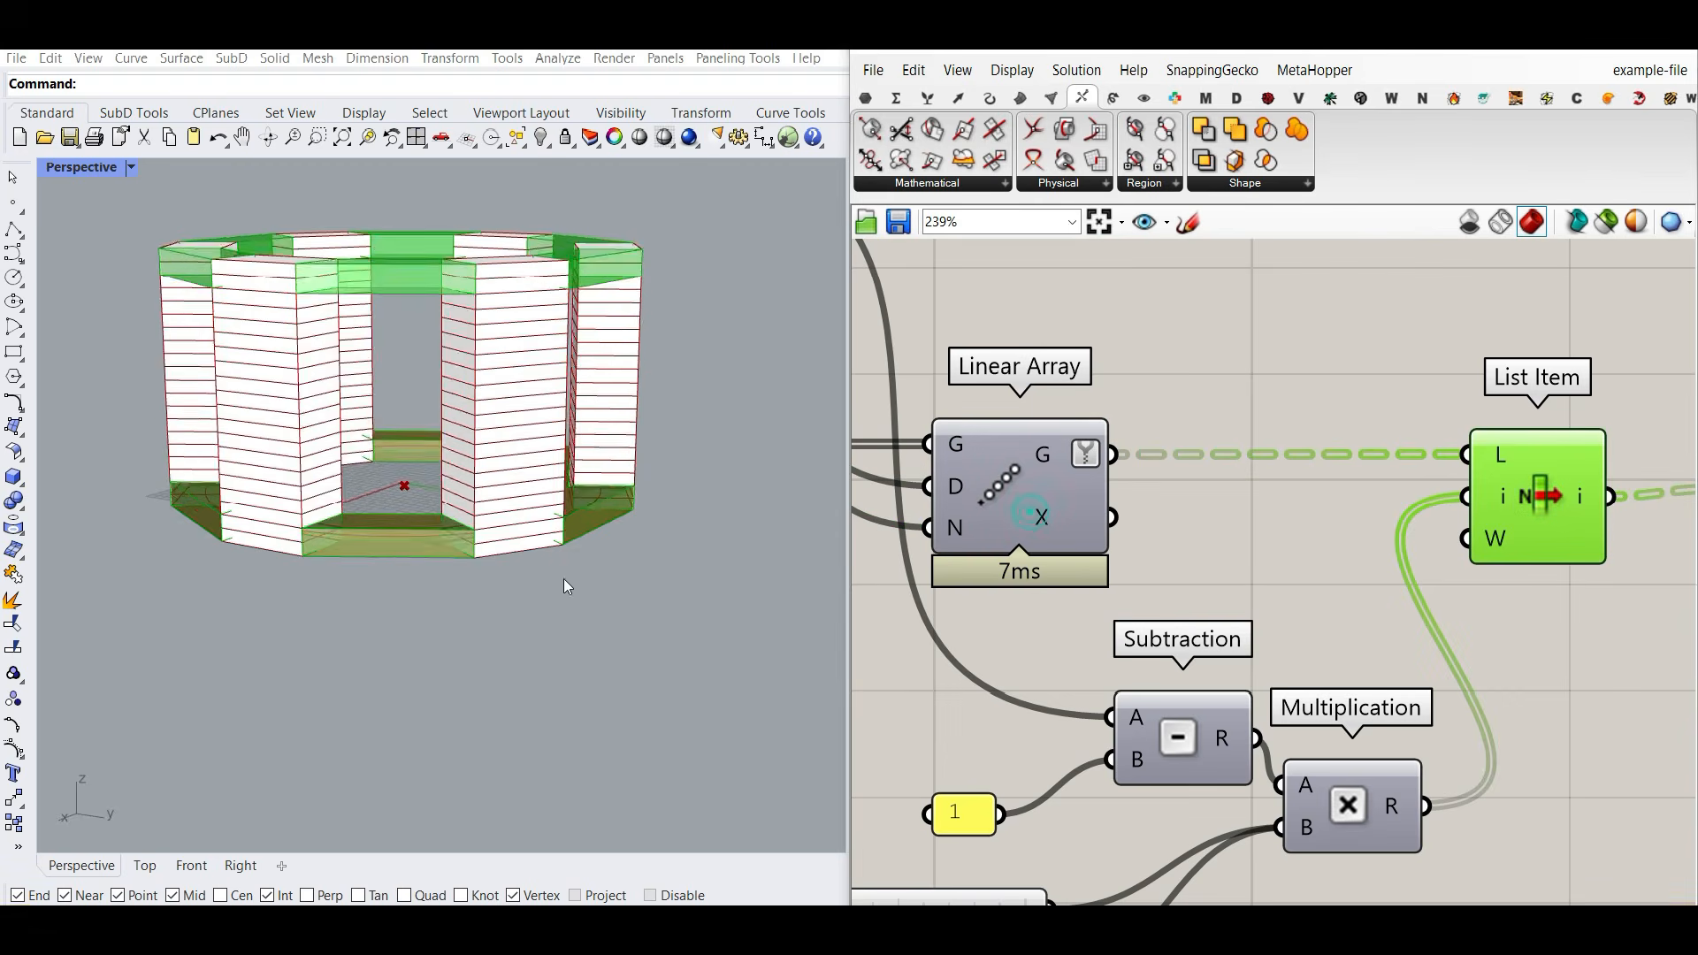
Step: Add a number slider, wire it to the List Item's index input, and highlight the picked beams
left_click(1195, 638)
double_click(1195, 633)
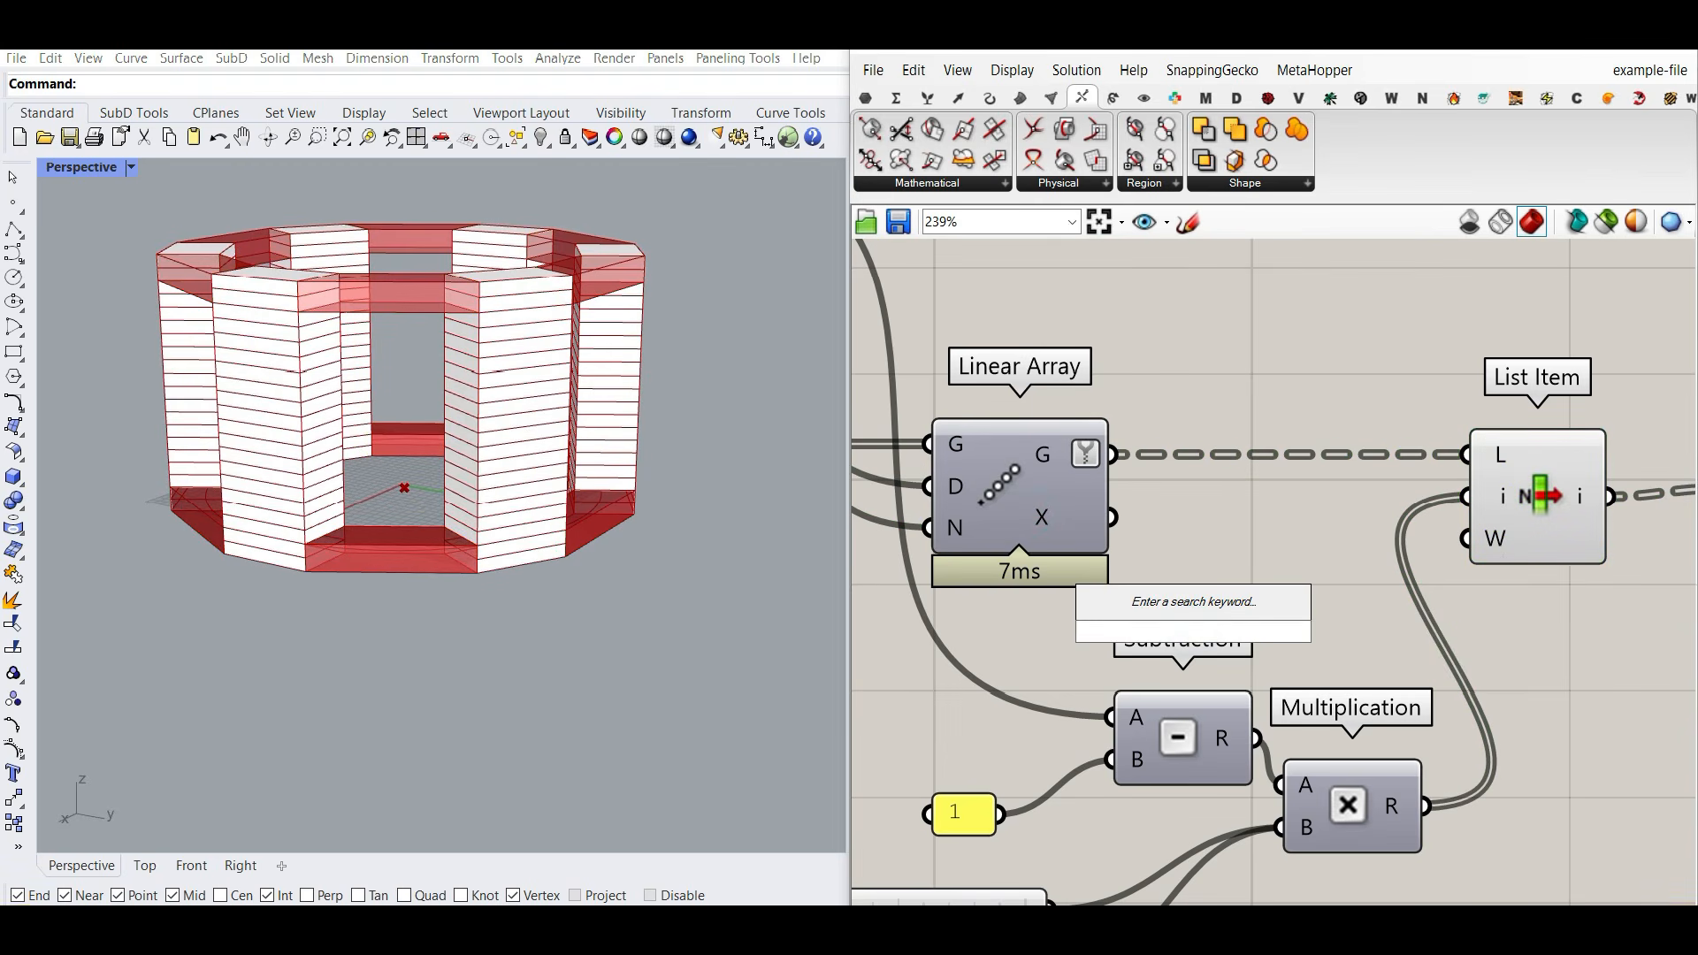
type("slider")
key("Return")
left_click_drag(1364, 632, 1467, 497)
left_click(1540, 486)
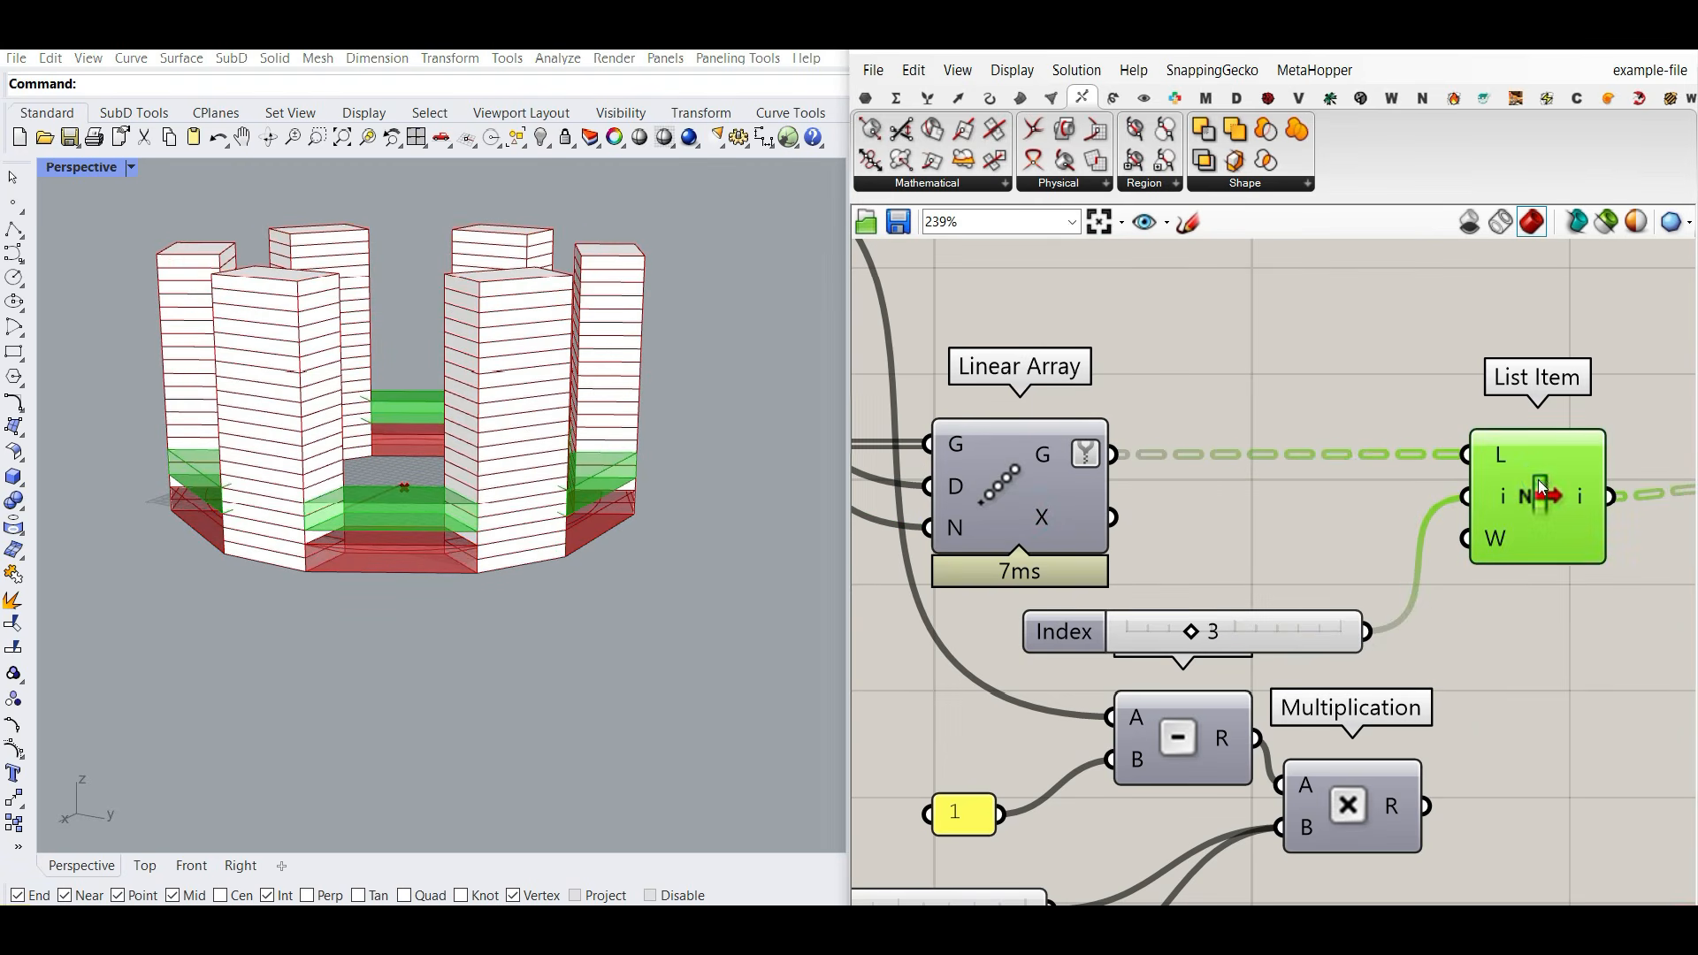
Step: Set the Index slider to 10 to examine the beam level it picks, and delete the slider
left_click_drag(1191, 631, 1387, 634)
right_click_drag(381, 495, 431, 575)
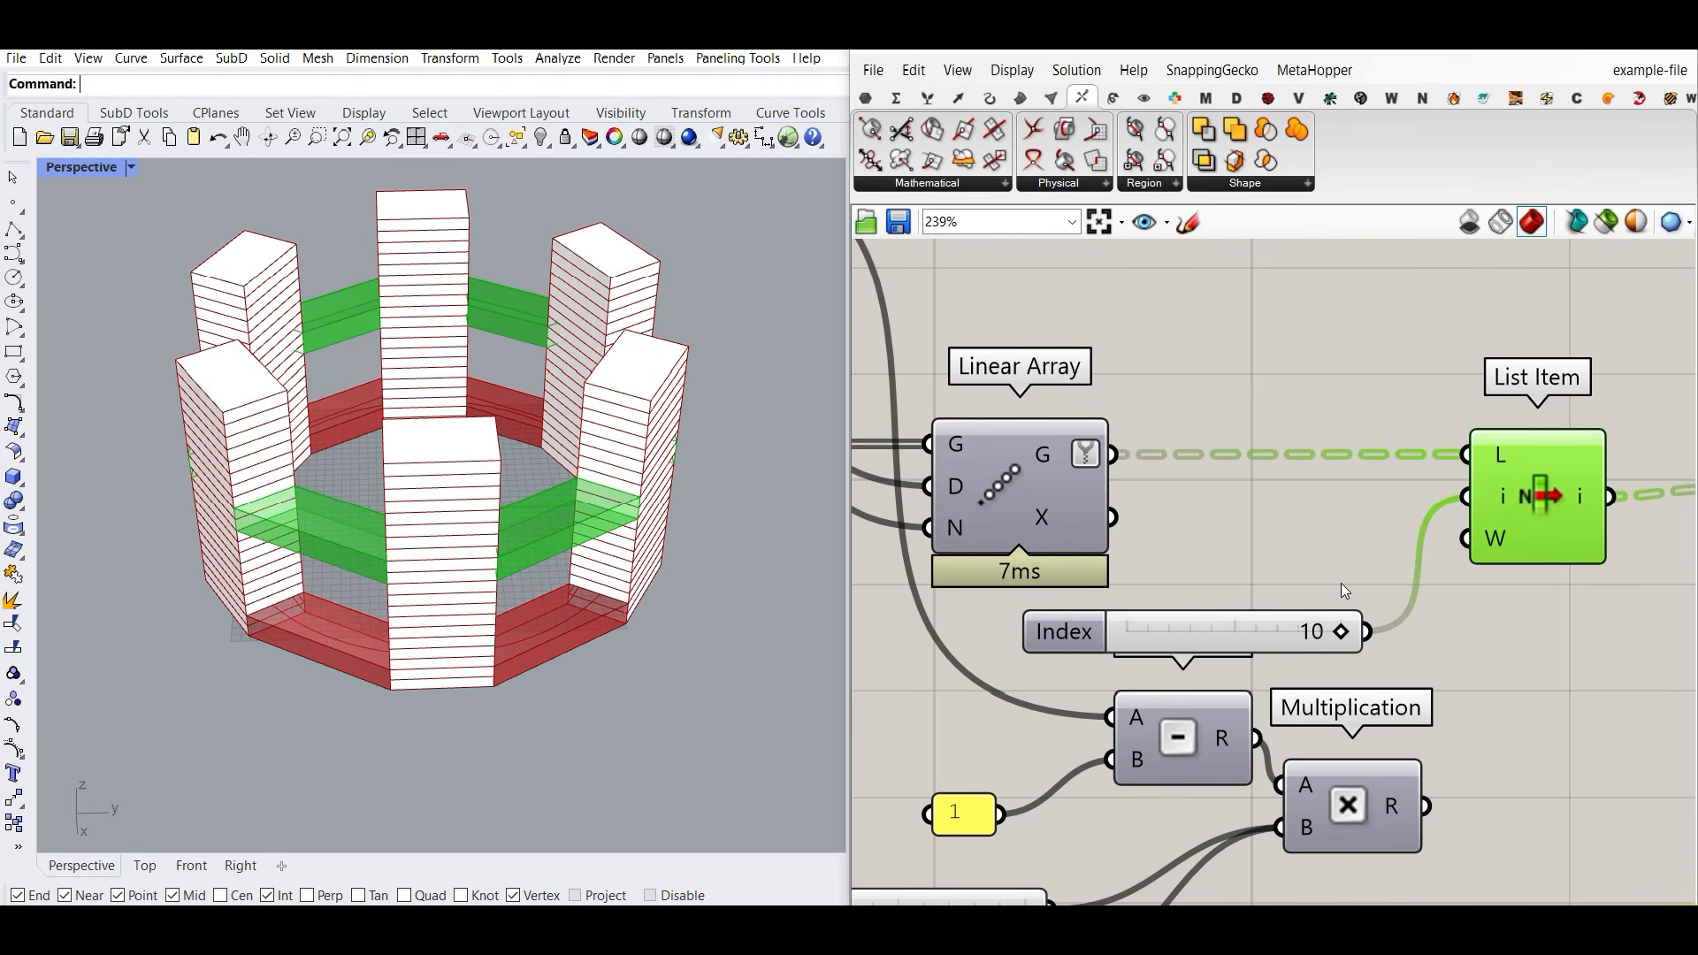
right_click_drag(308, 583, 239, 415)
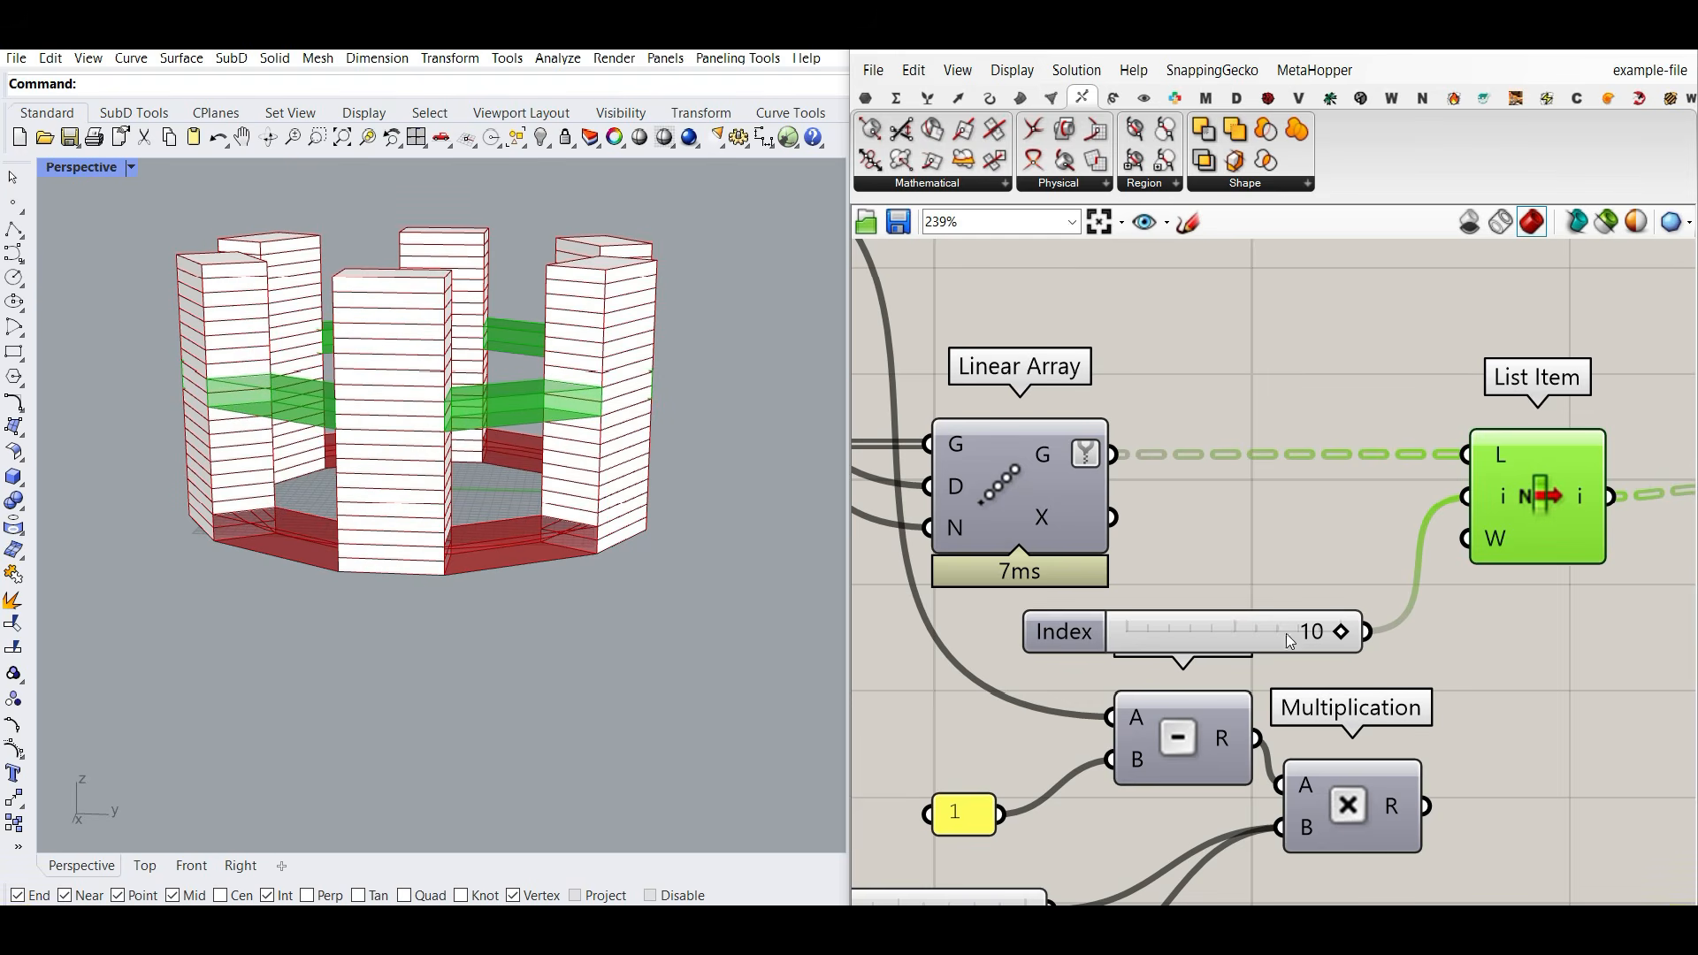
left_click(1235, 637)
key("Delete")
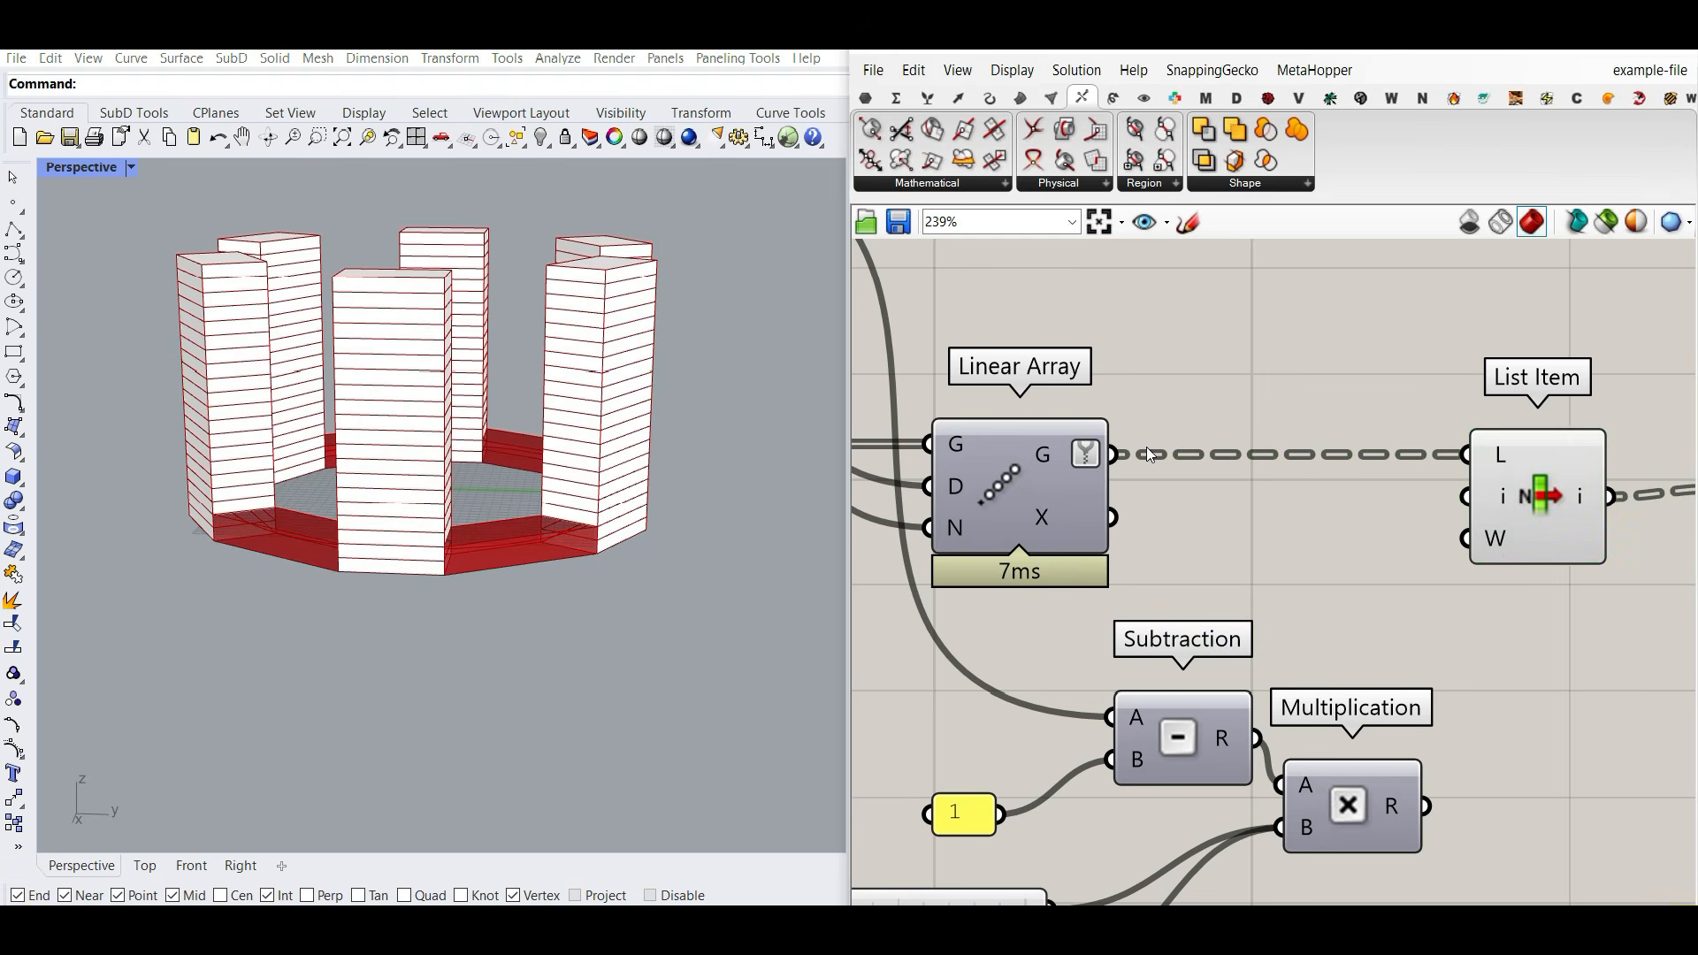
Step: Place a Gene Pool component above the List Item and set its gene count to 6
mouse_move(1063, 446)
left_click(865, 99)
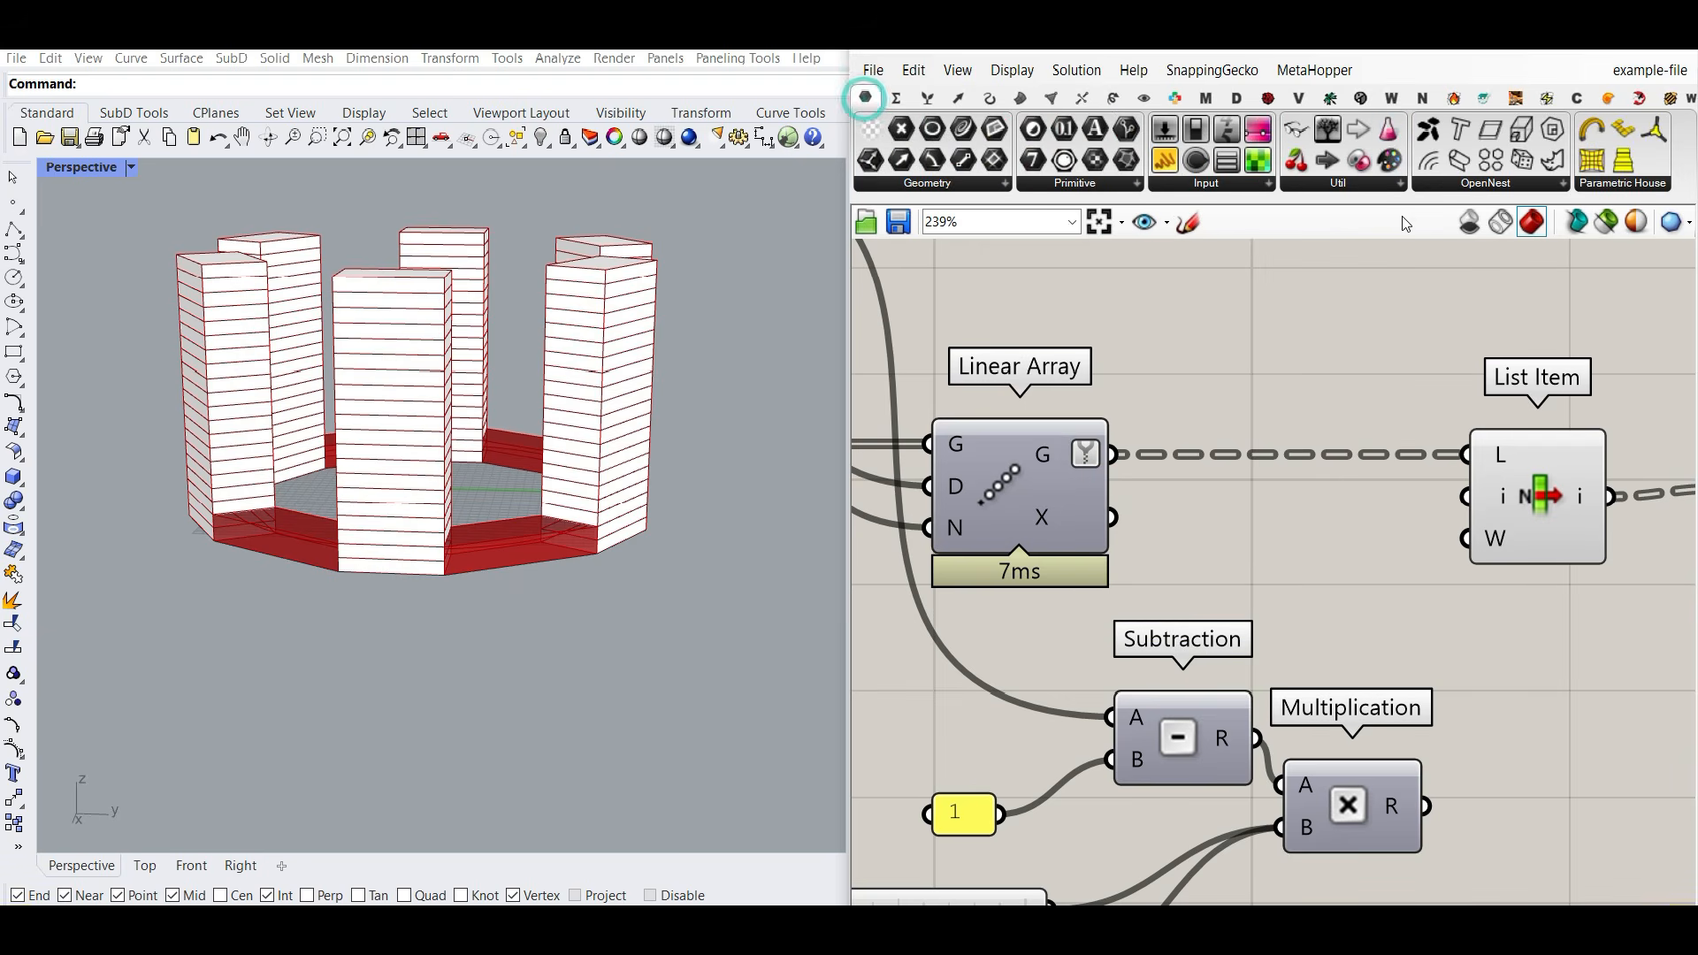
left_click(1387, 133)
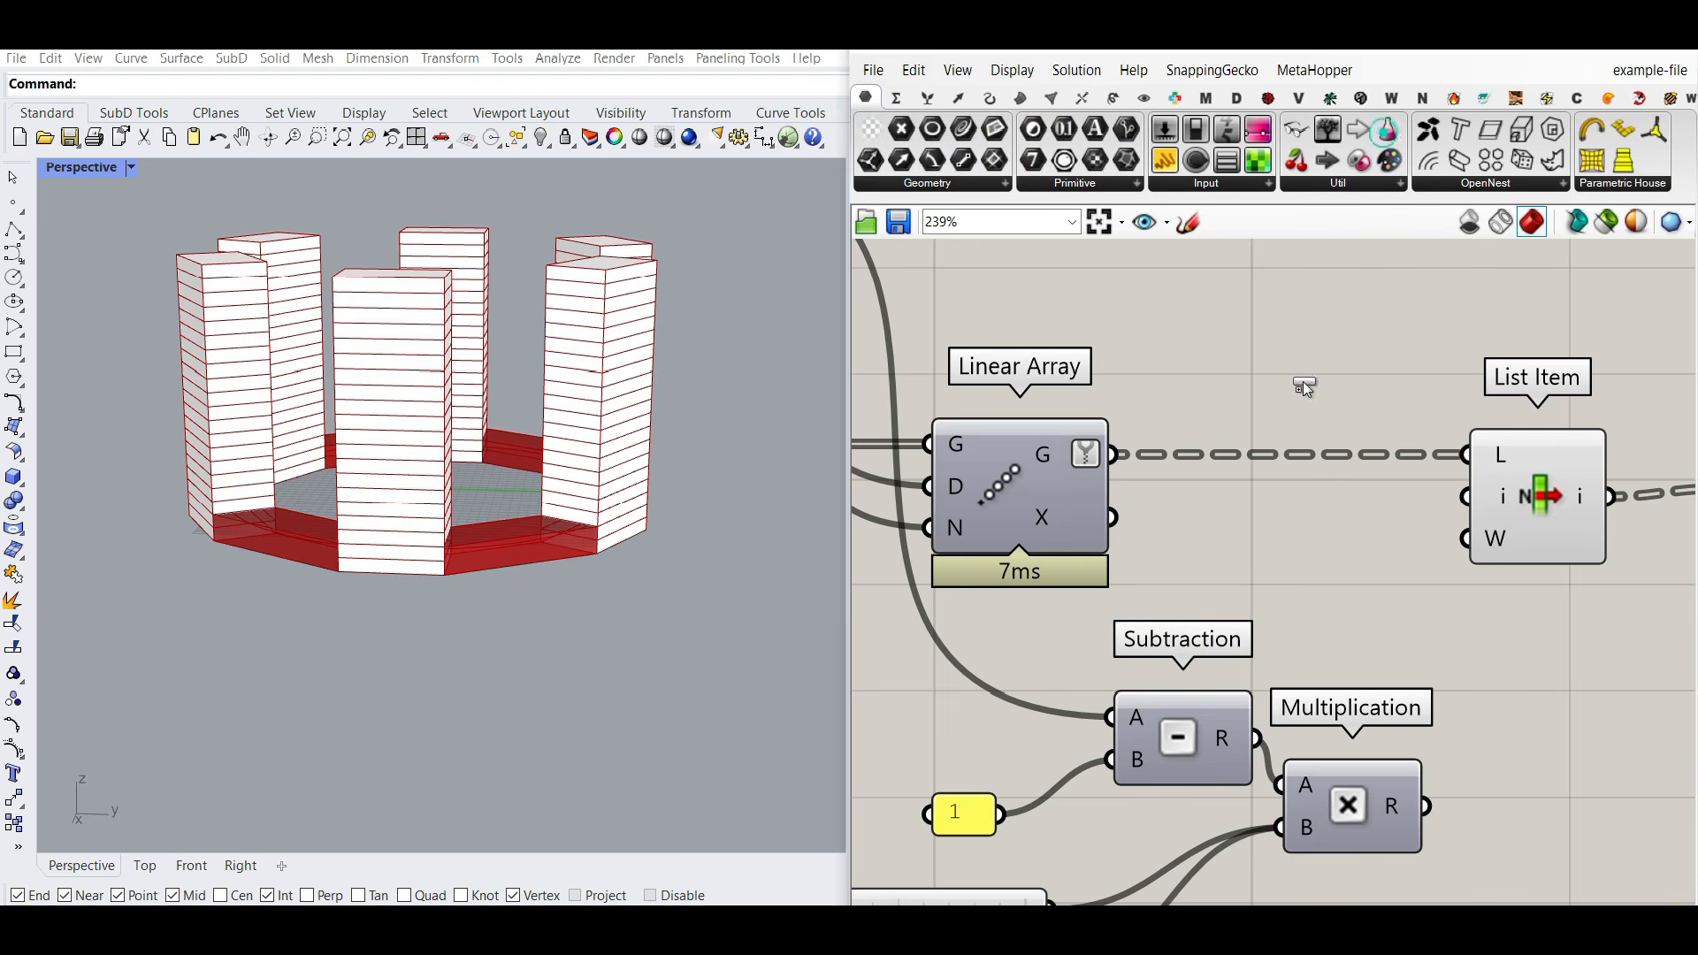
left_click(1303, 383)
double_click(1326, 407)
double_click(1424, 345)
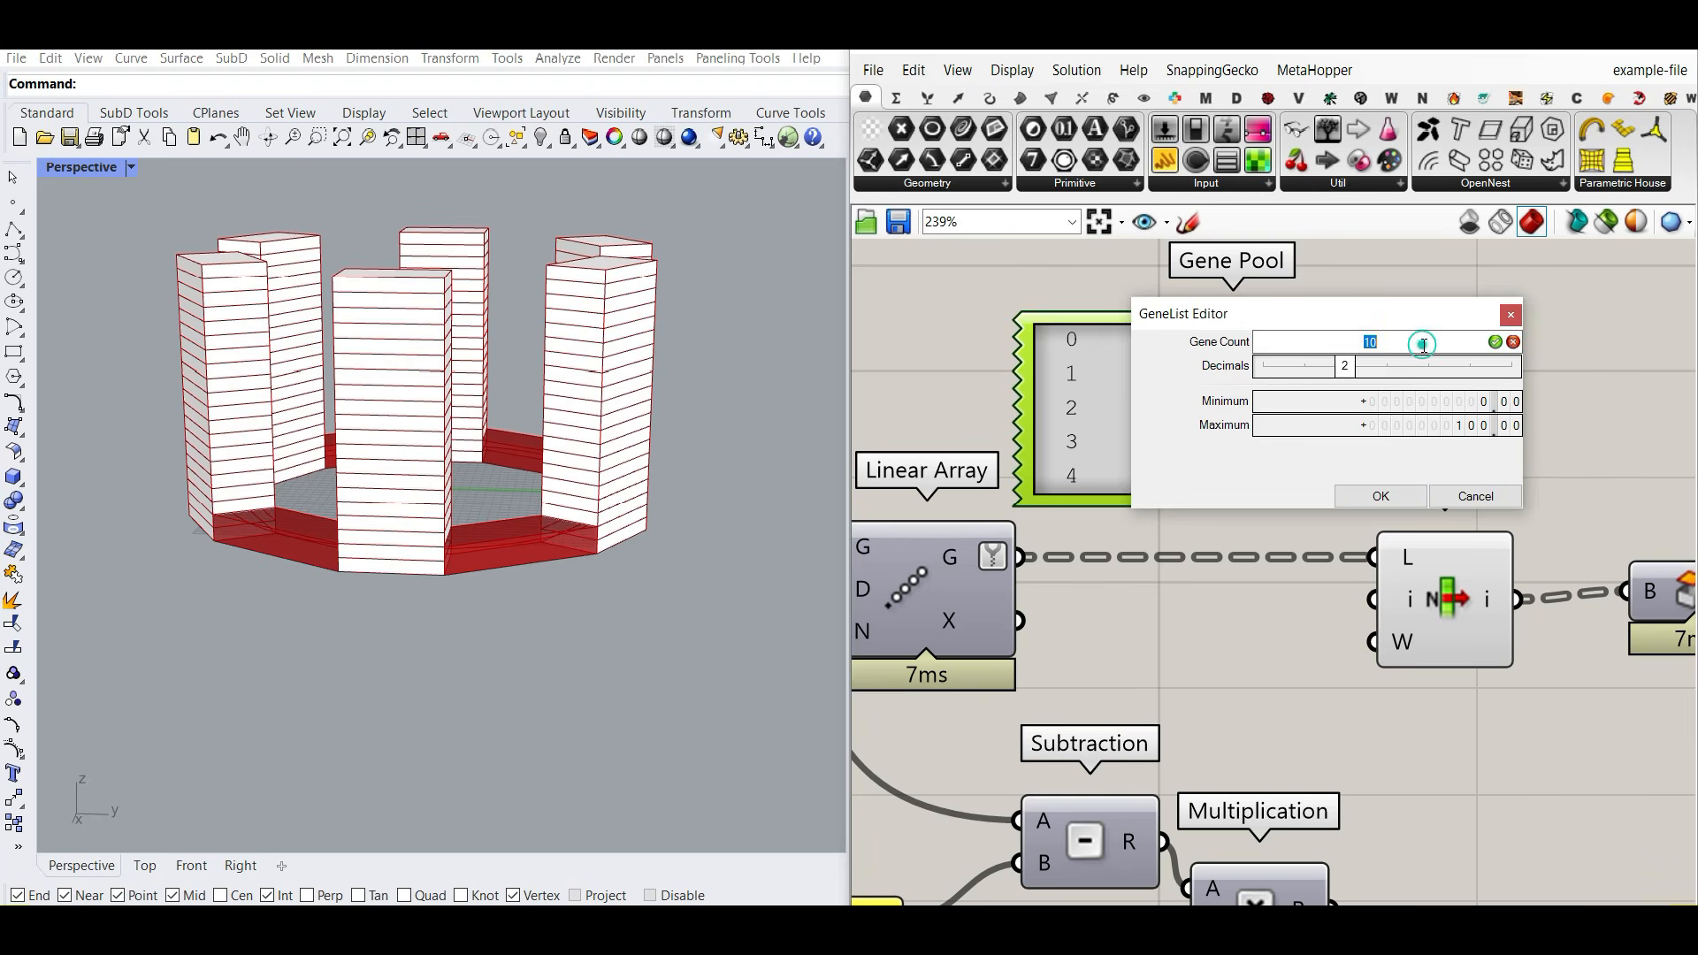
left_click(1482, 406)
left_click(1405, 498)
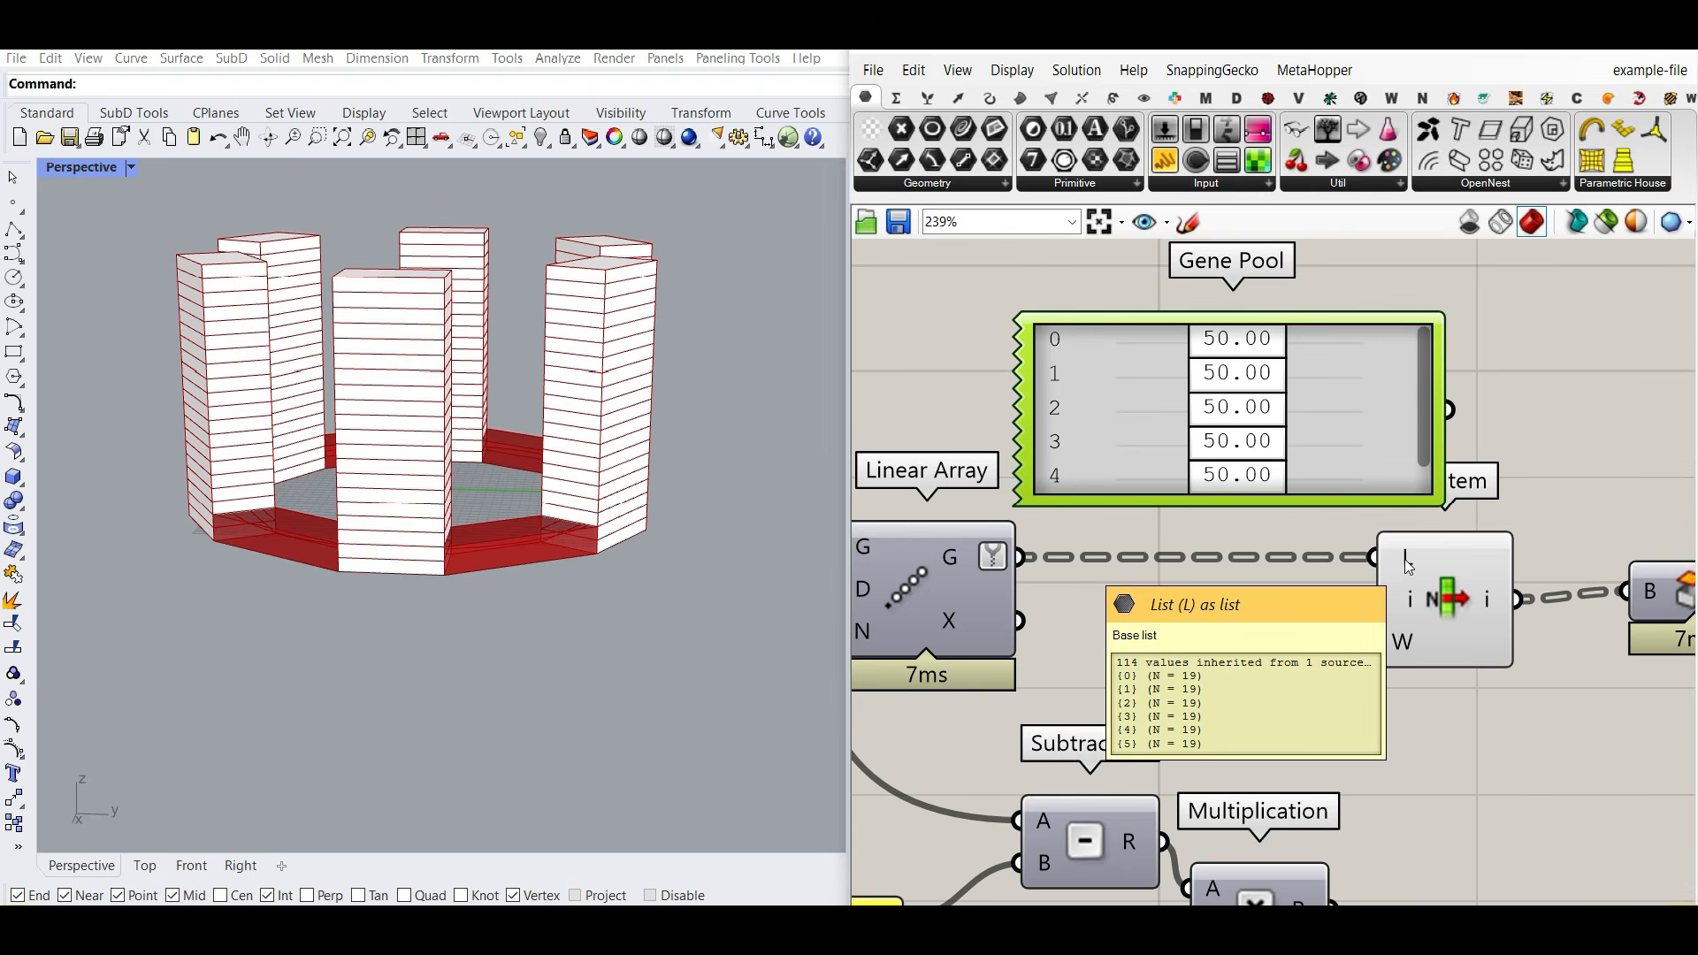
Step: Set the Gene Pool's maximum to 19 and its decimals to 0, and enlarge it to show all six genes
double_click(1304, 420)
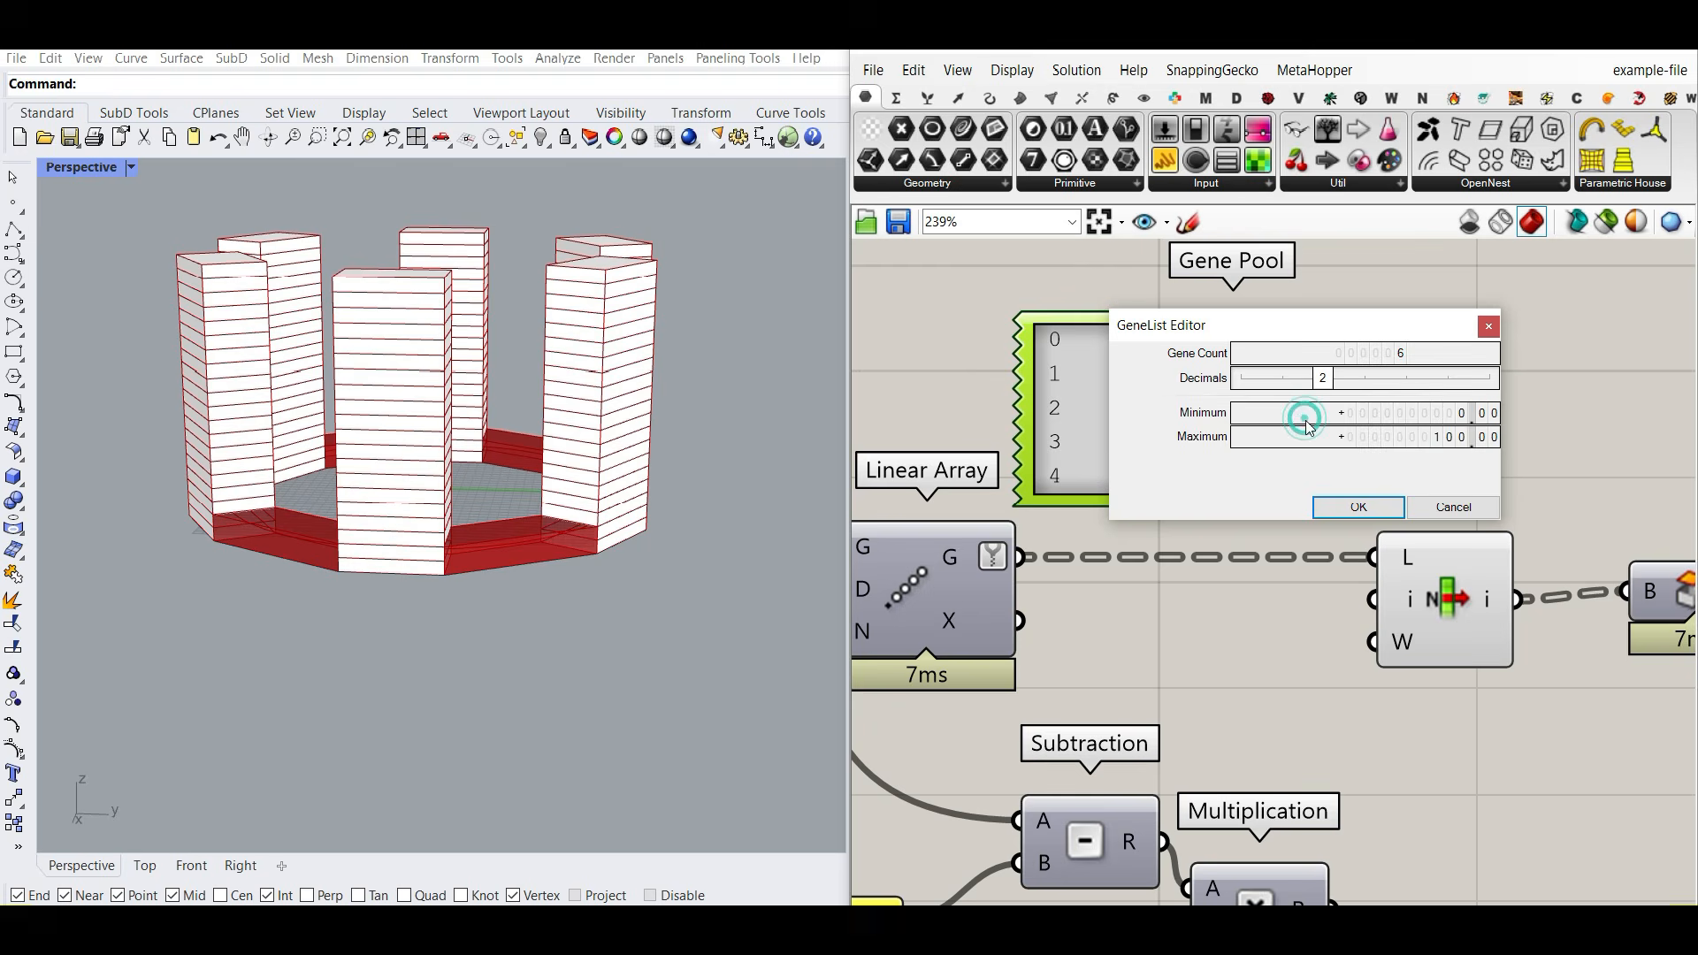
double_click(1438, 437)
type("19")
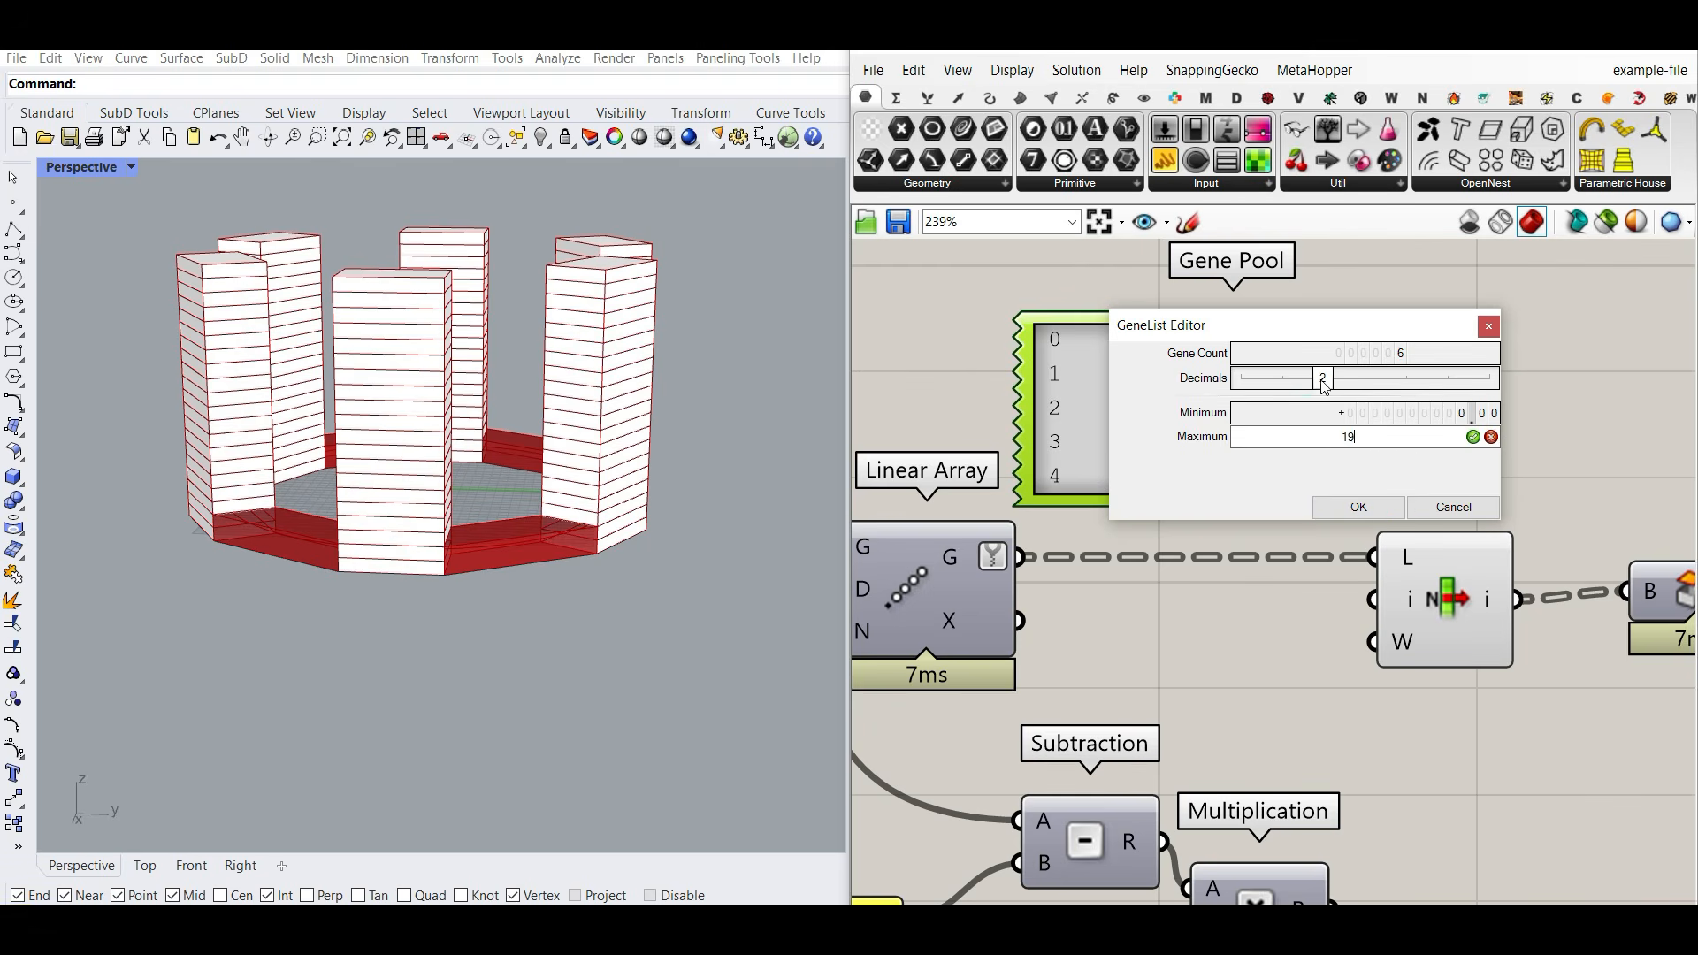
left_click_drag(1321, 380, 1240, 382)
left_click(1373, 504)
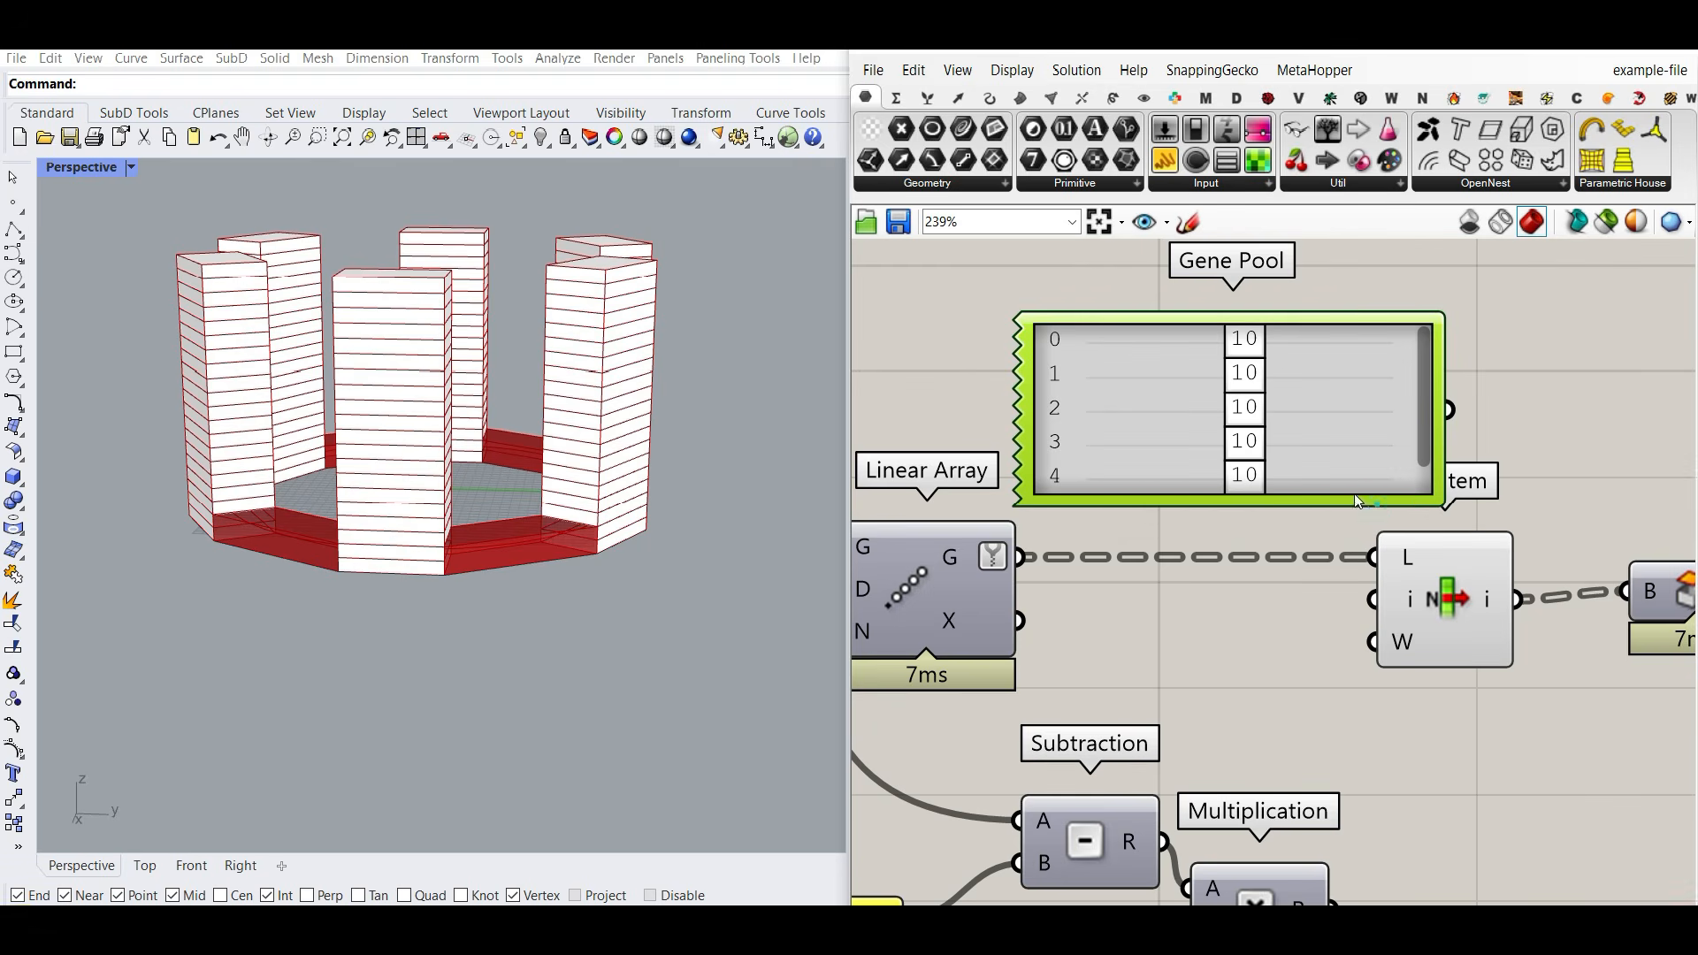
mouse_move(1293, 319)
left_mouse_down()
mouse_move(1290, 232)
mouse_move(1291, 291)
left_mouse_up()
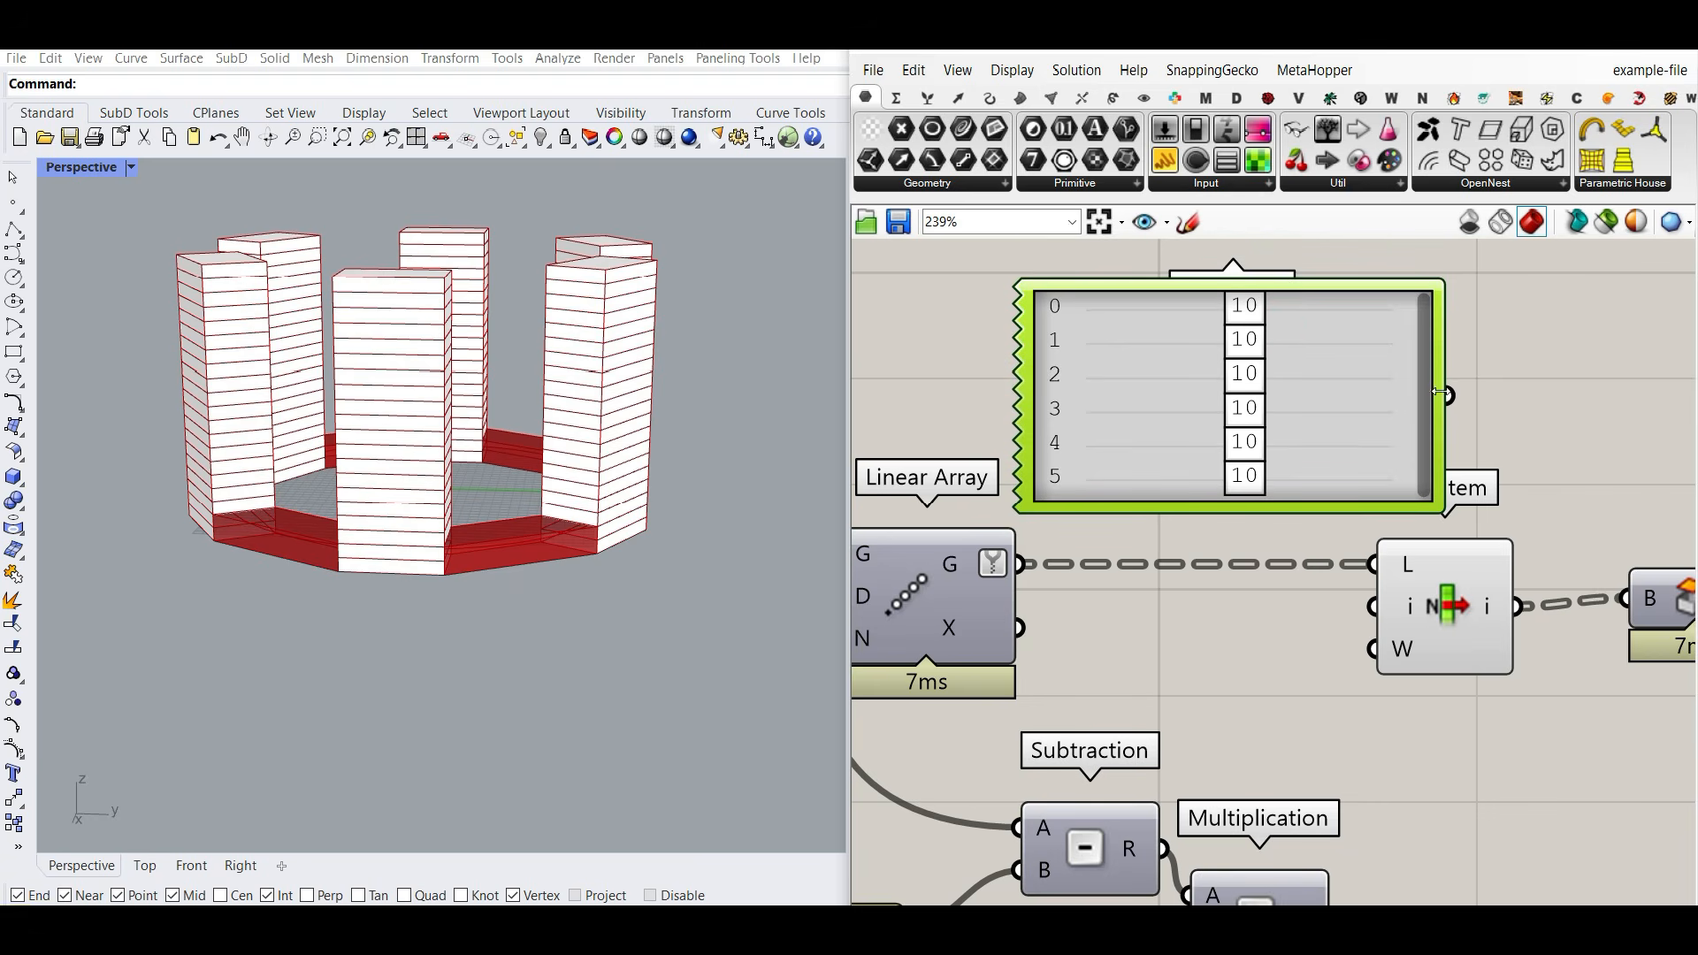
Step: Connect the Gene Pool to the List Item's index input and graft that input
left_click_drag(1441, 394, 1415, 608)
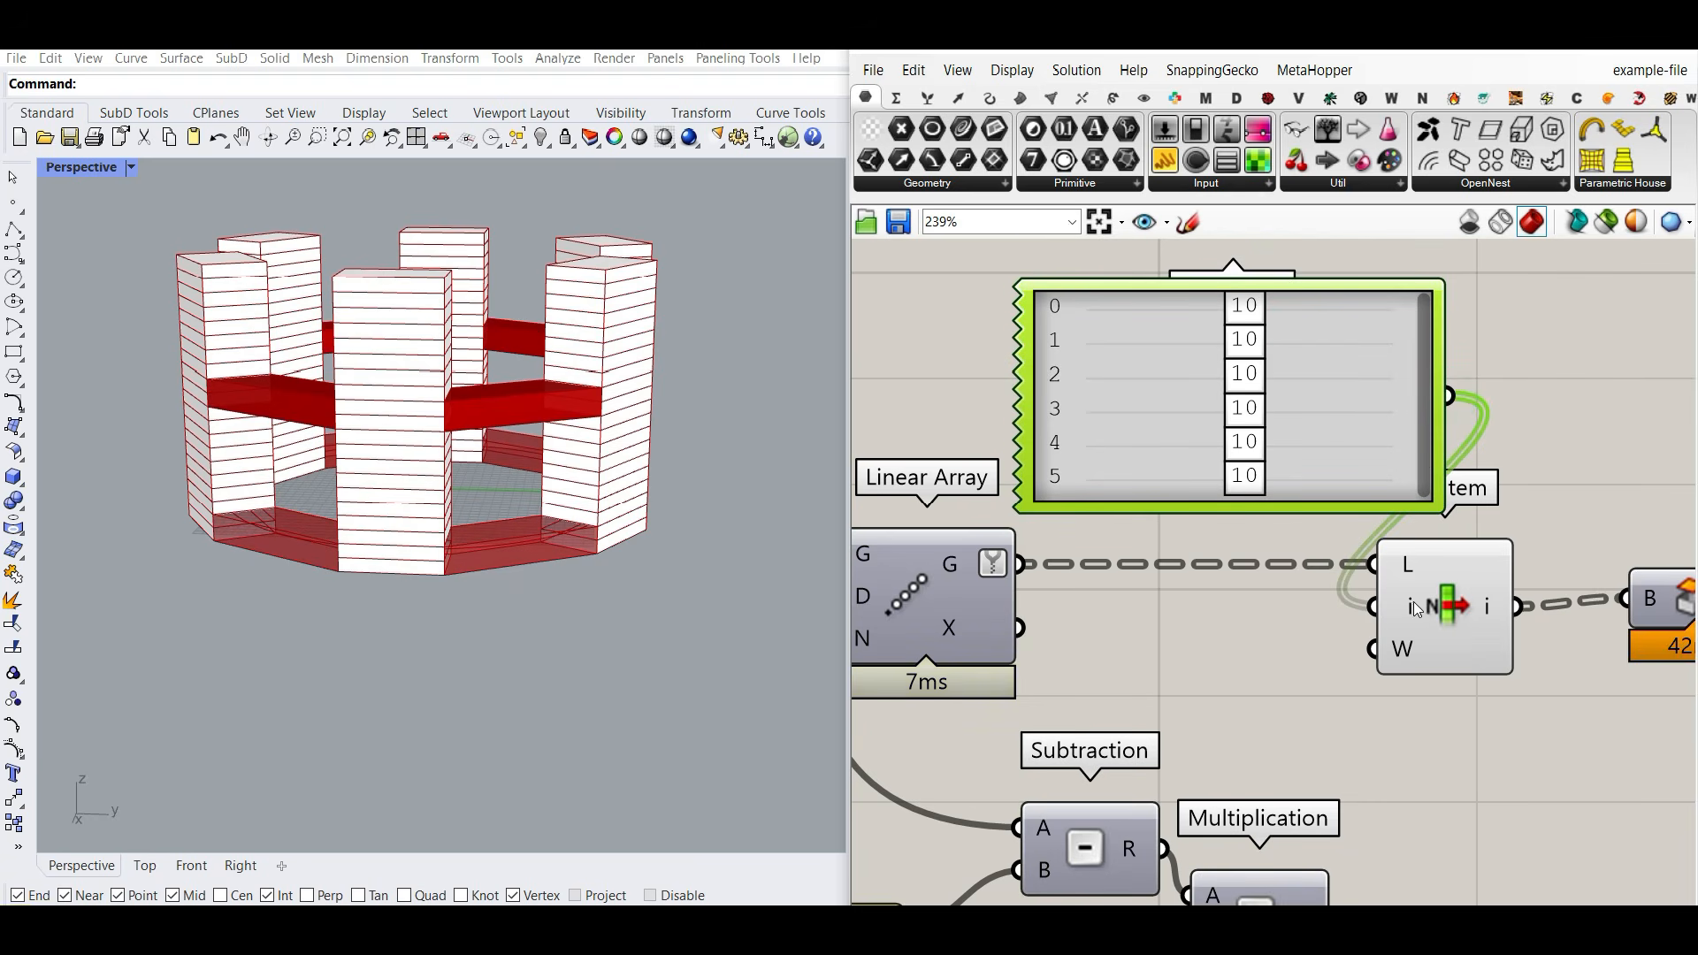
right_click(1415, 608)
left_click(1452, 697)
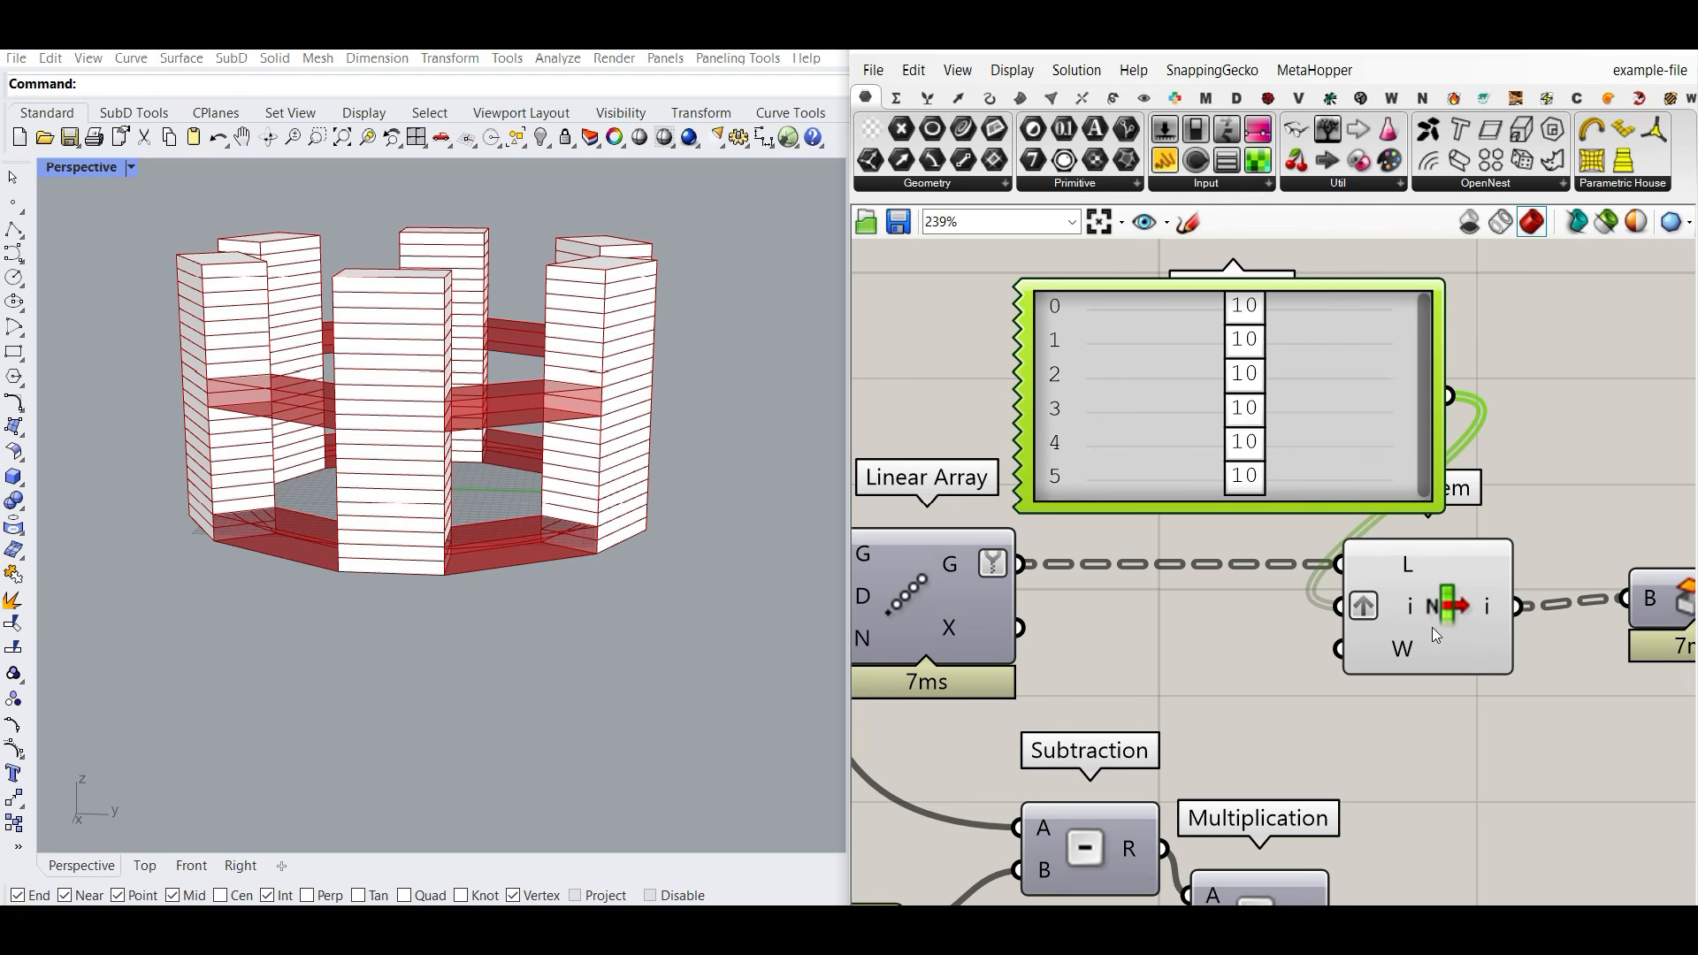
Step: Set gene 0 of the Gene Pool to 3
left_click_drag(1244, 308, 1134, 310)
mouse_move(1257, 350)
left_mouse_down()
mouse_move(1357, 345)
mouse_move(1225, 345)
mouse_move(1243, 345)
left_mouse_up()
Step: Turn off the preview of the List Item driven by the Gene Pool
scroll(1245, 561, "down", 5)
scroll(1249, 556, "up", 3)
right_click(1254, 611)
left_click(1281, 649)
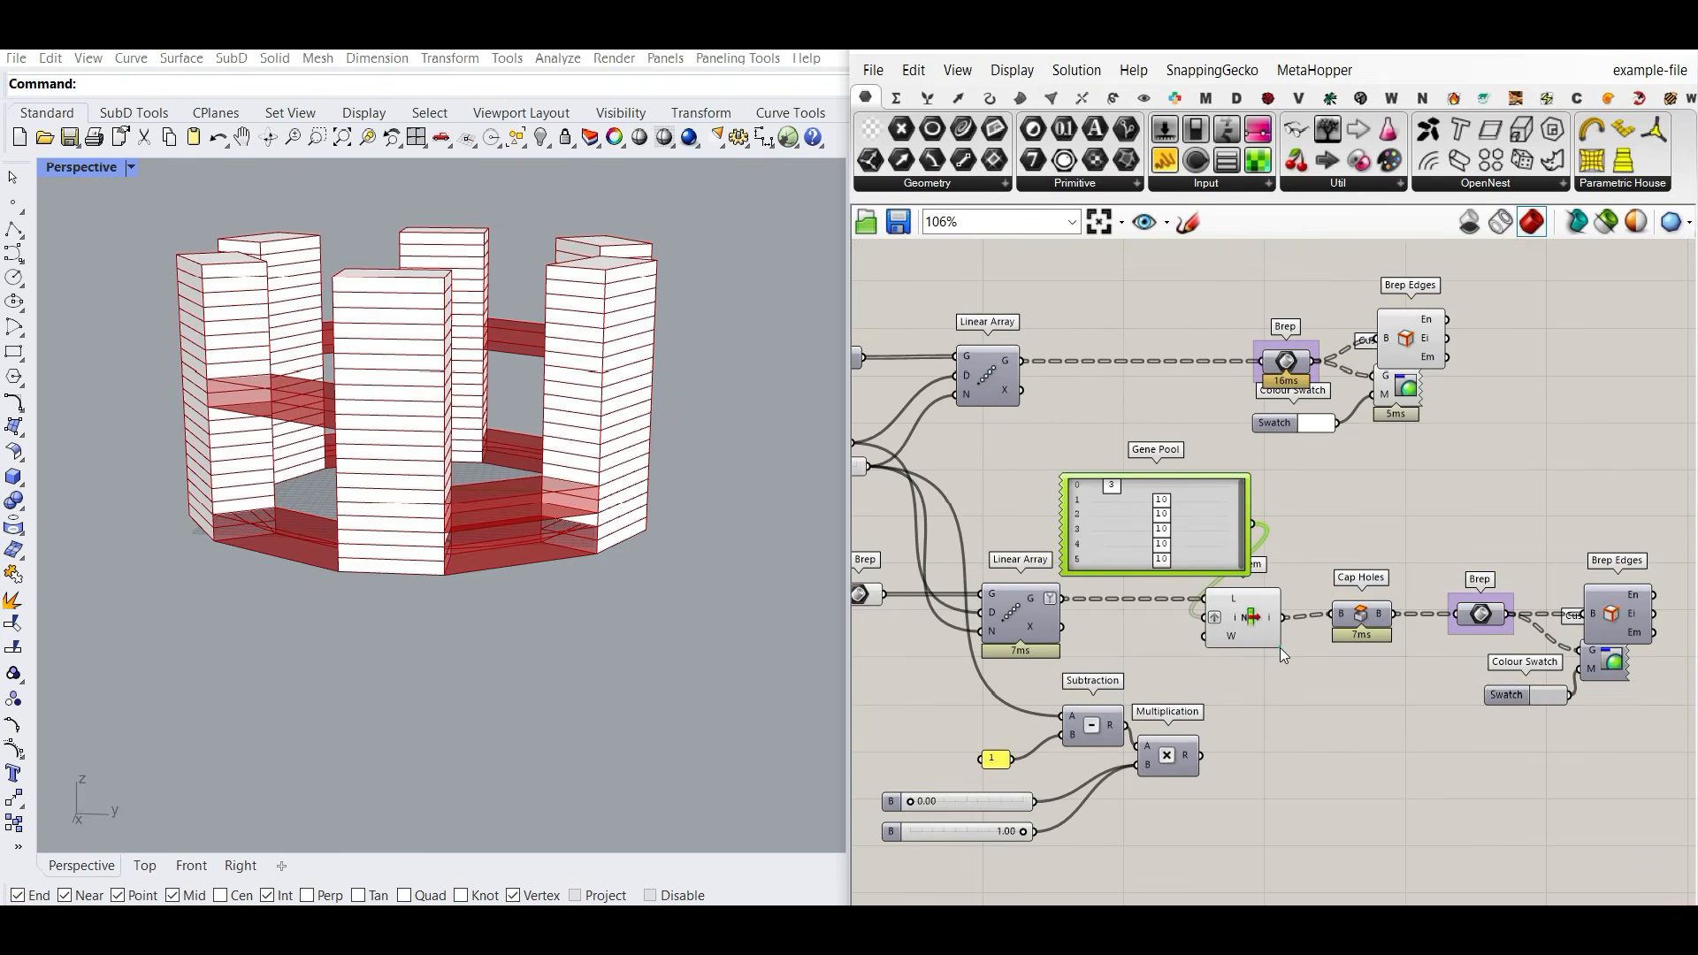
Step: Turn on the display of the Brep Edges and Custom Preview components that follow the capped beams
right_click_drag(1397, 531, 1314, 530)
left_click_drag(1637, 549, 1514, 687)
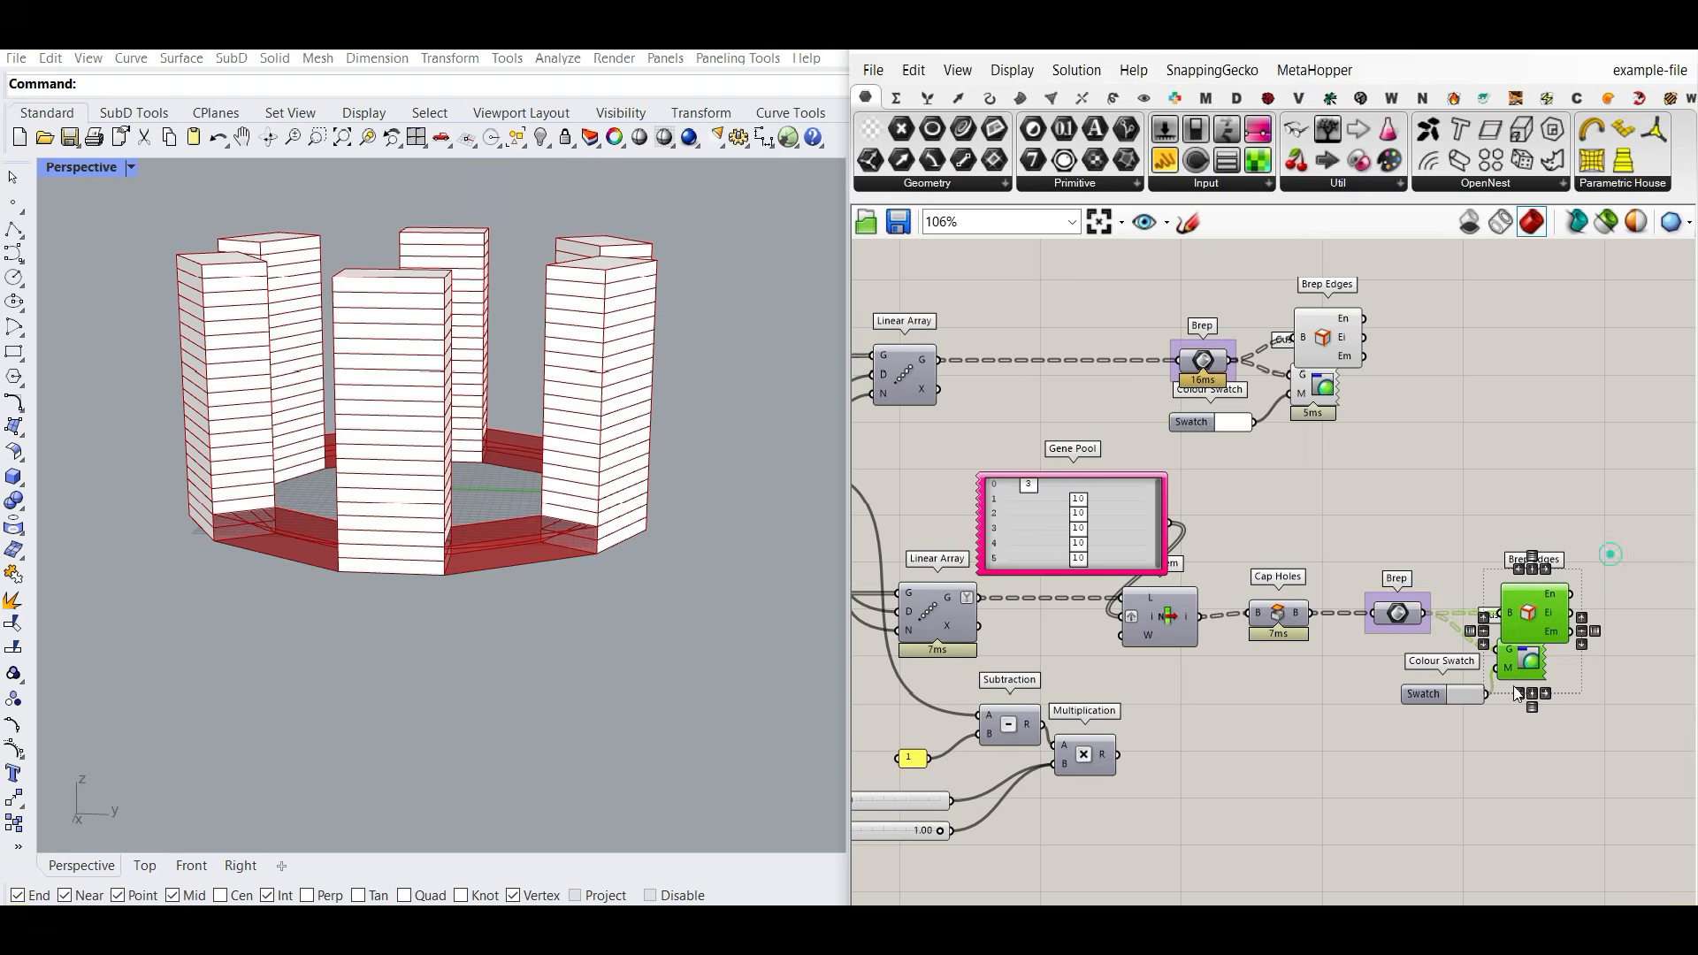
left_click(1547, 476)
right_click_drag(1217, 599, 1383, 597)
scroll(1383, 597, "down", 2)
scroll(1148, 612, "up", 3)
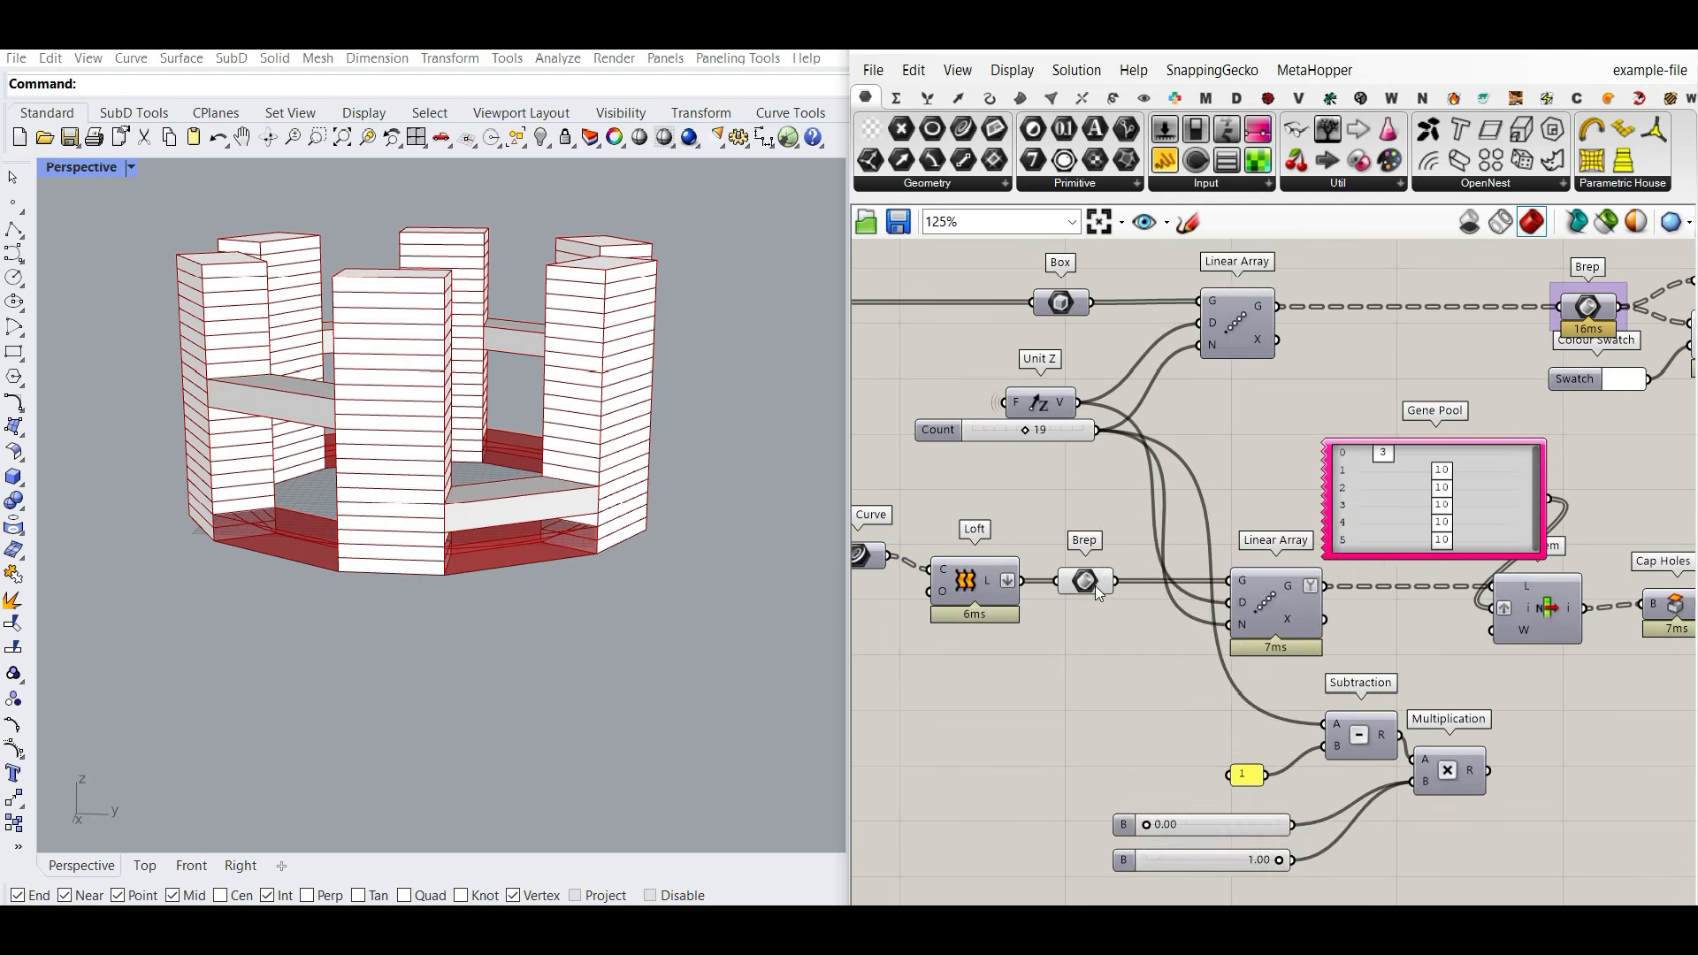
Step: Turn off the preview of the Brep component that follows the Loft
right_click(1088, 581)
left_click(1141, 553)
mouse_move(430, 652)
right_mouse_down()
mouse_move(471, 688)
mouse_move(442, 649)
right_mouse_up()
Step: Set gene 0 of the Gene Pool to 0
scroll(1193, 484, "up", 4)
left_click_drag(1162, 428, 1122, 453)
right_click_drag(594, 622, 447, 577)
scroll(512, 566, "down", 5)
scroll(424, 574, "up", 5)
left_click_drag(1146, 426, 1105, 428)
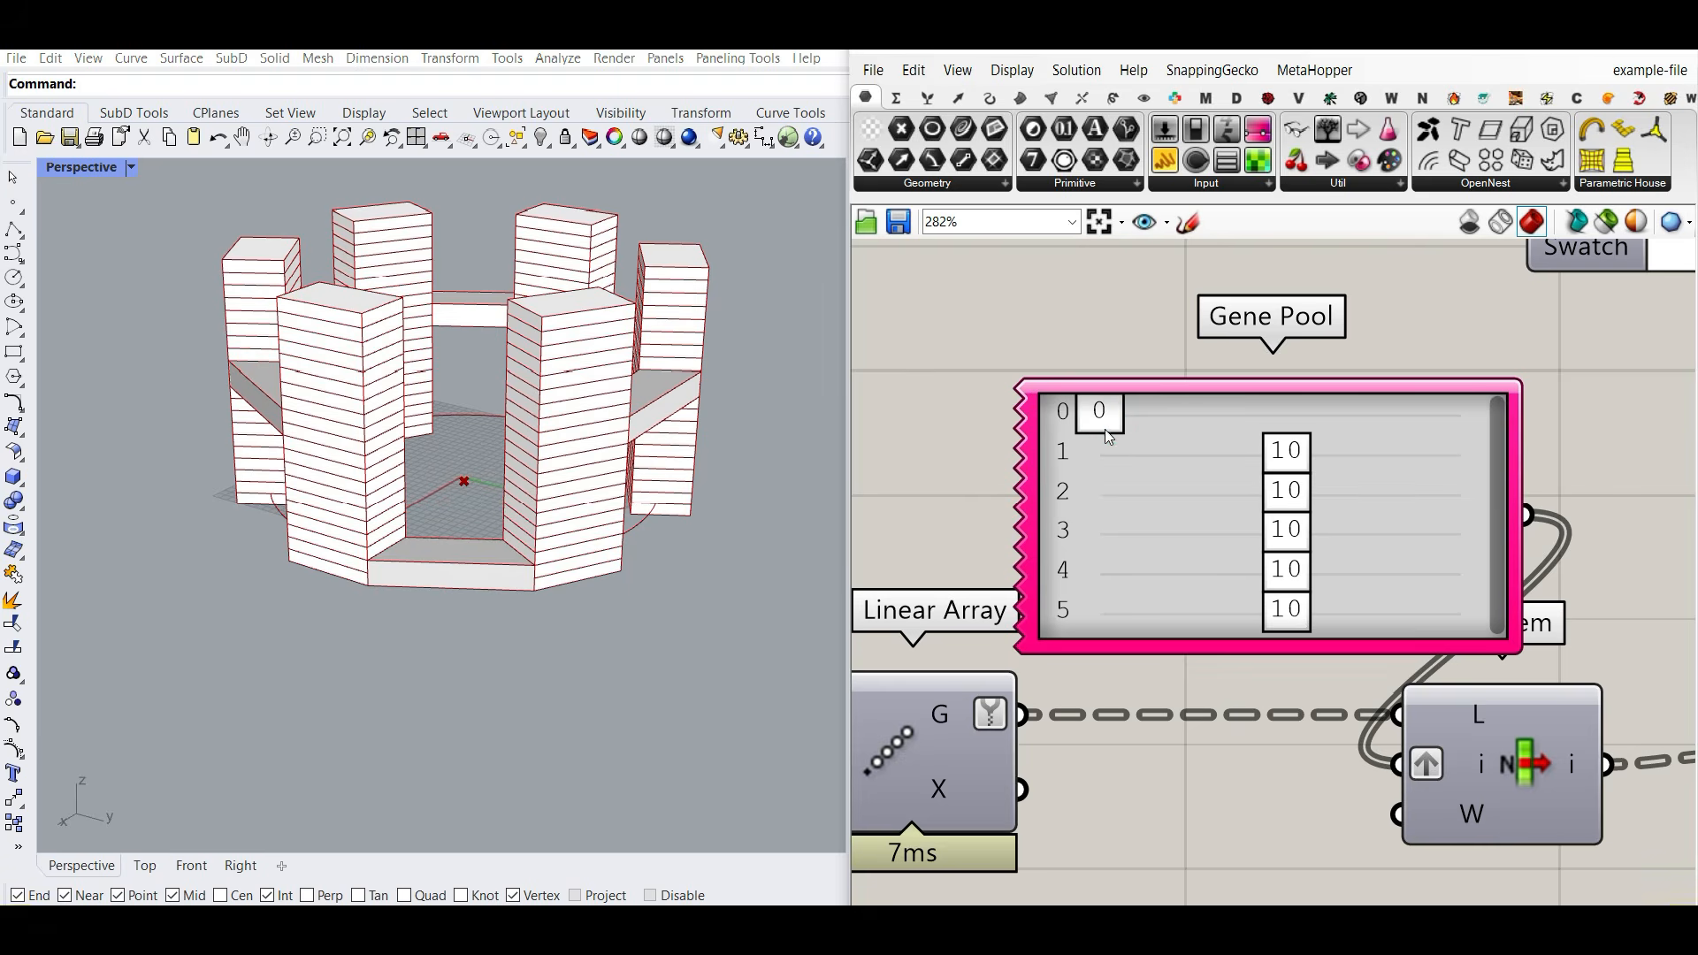
Step: Set gene 1 of the Gene Pool to 14
right_click_drag(579, 520, 433, 522)
left_click_drag(1274, 457, 1351, 453)
right_click_drag(533, 595, 618, 572)
scroll(741, 536, "down", 3)
scroll(623, 584, "up", 4)
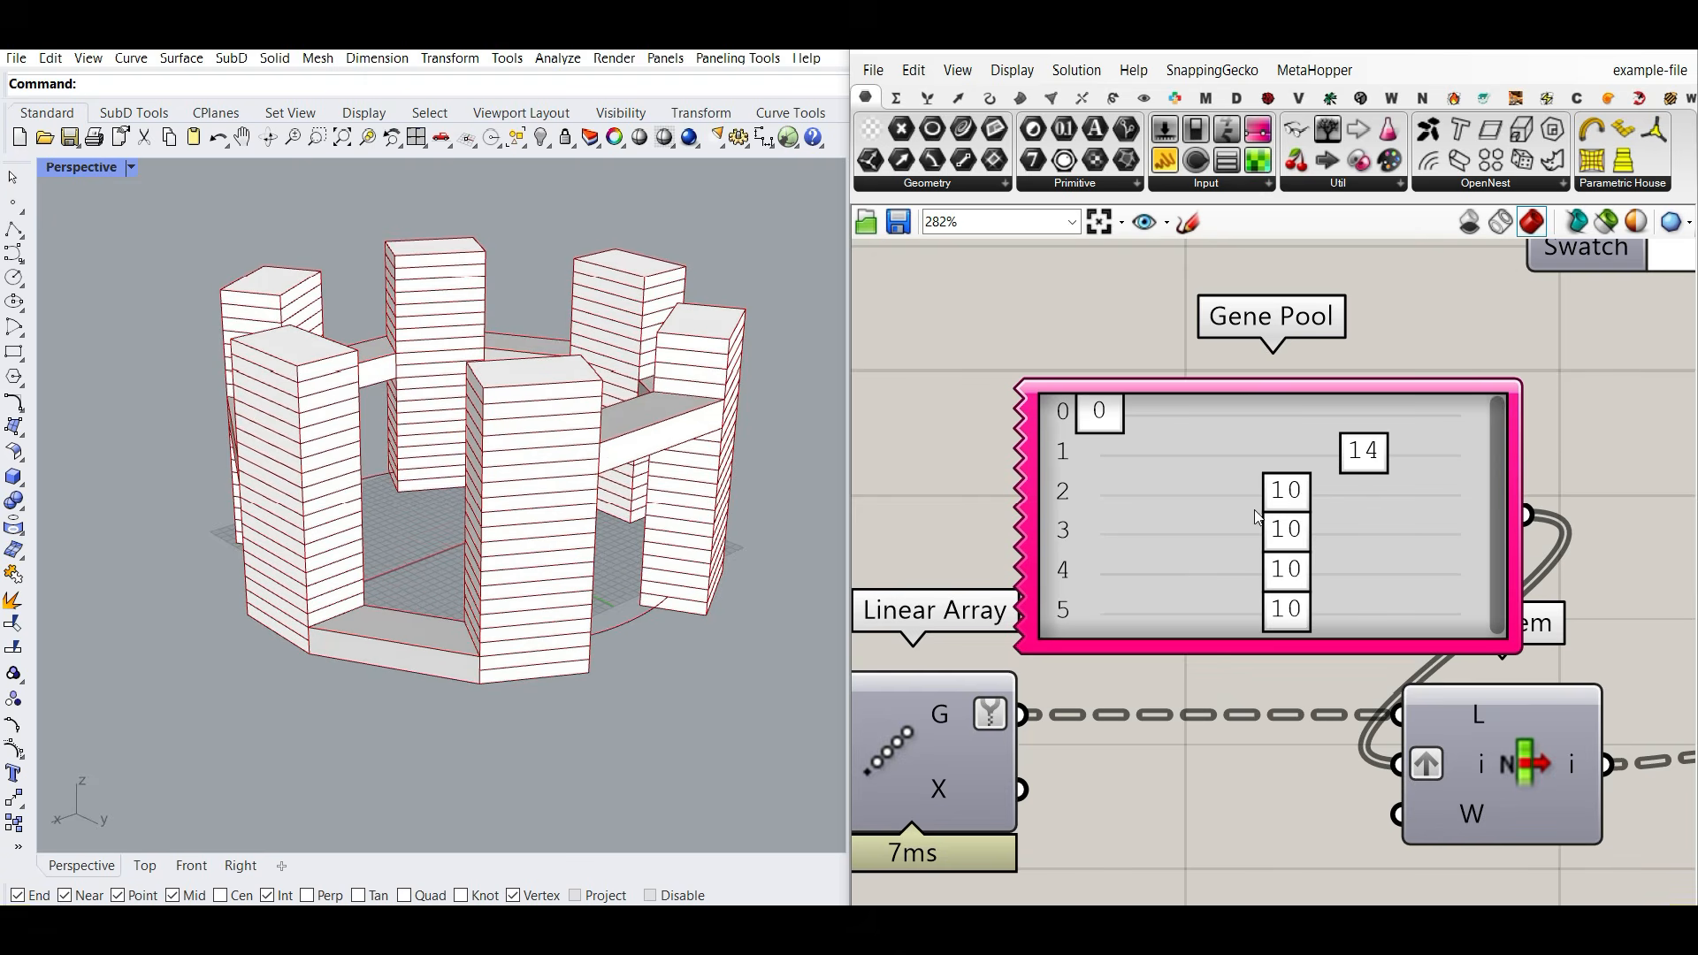
Step: Randomize the Gene Pool's values twice, using 100% randomization, to try different beam levels
right_click(1210, 616)
left_click(1202, 675)
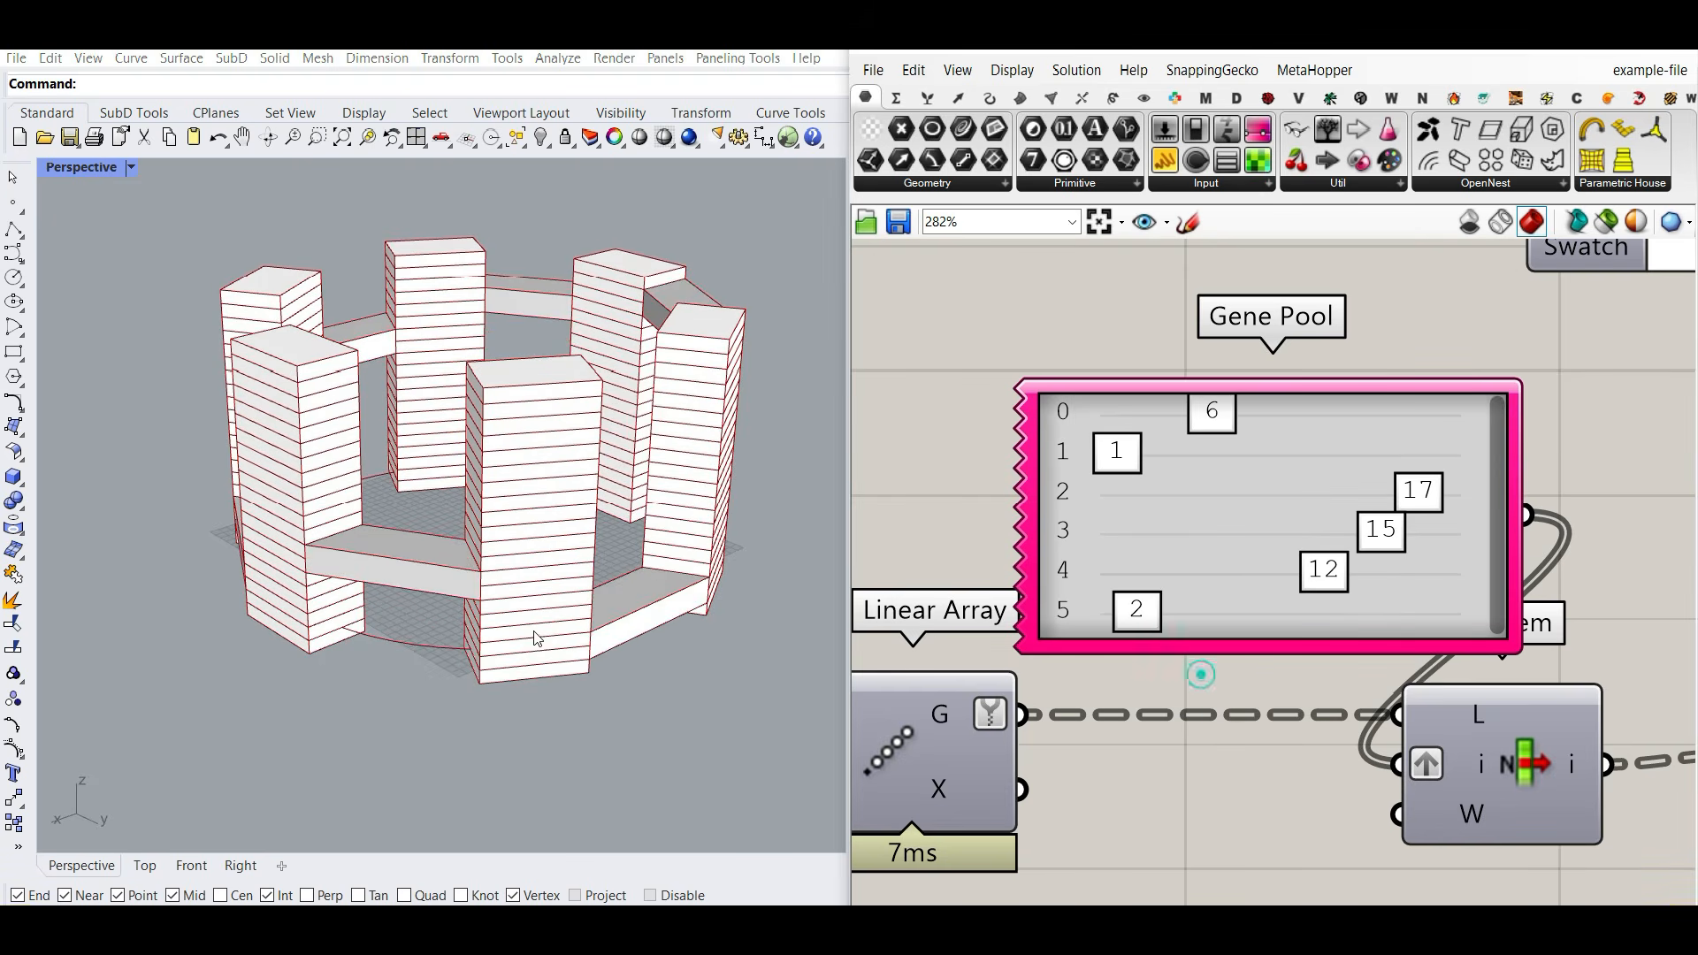
right_click_drag(635, 557, 575, 495)
scroll(653, 451, "up", 3)
right_click(1279, 542)
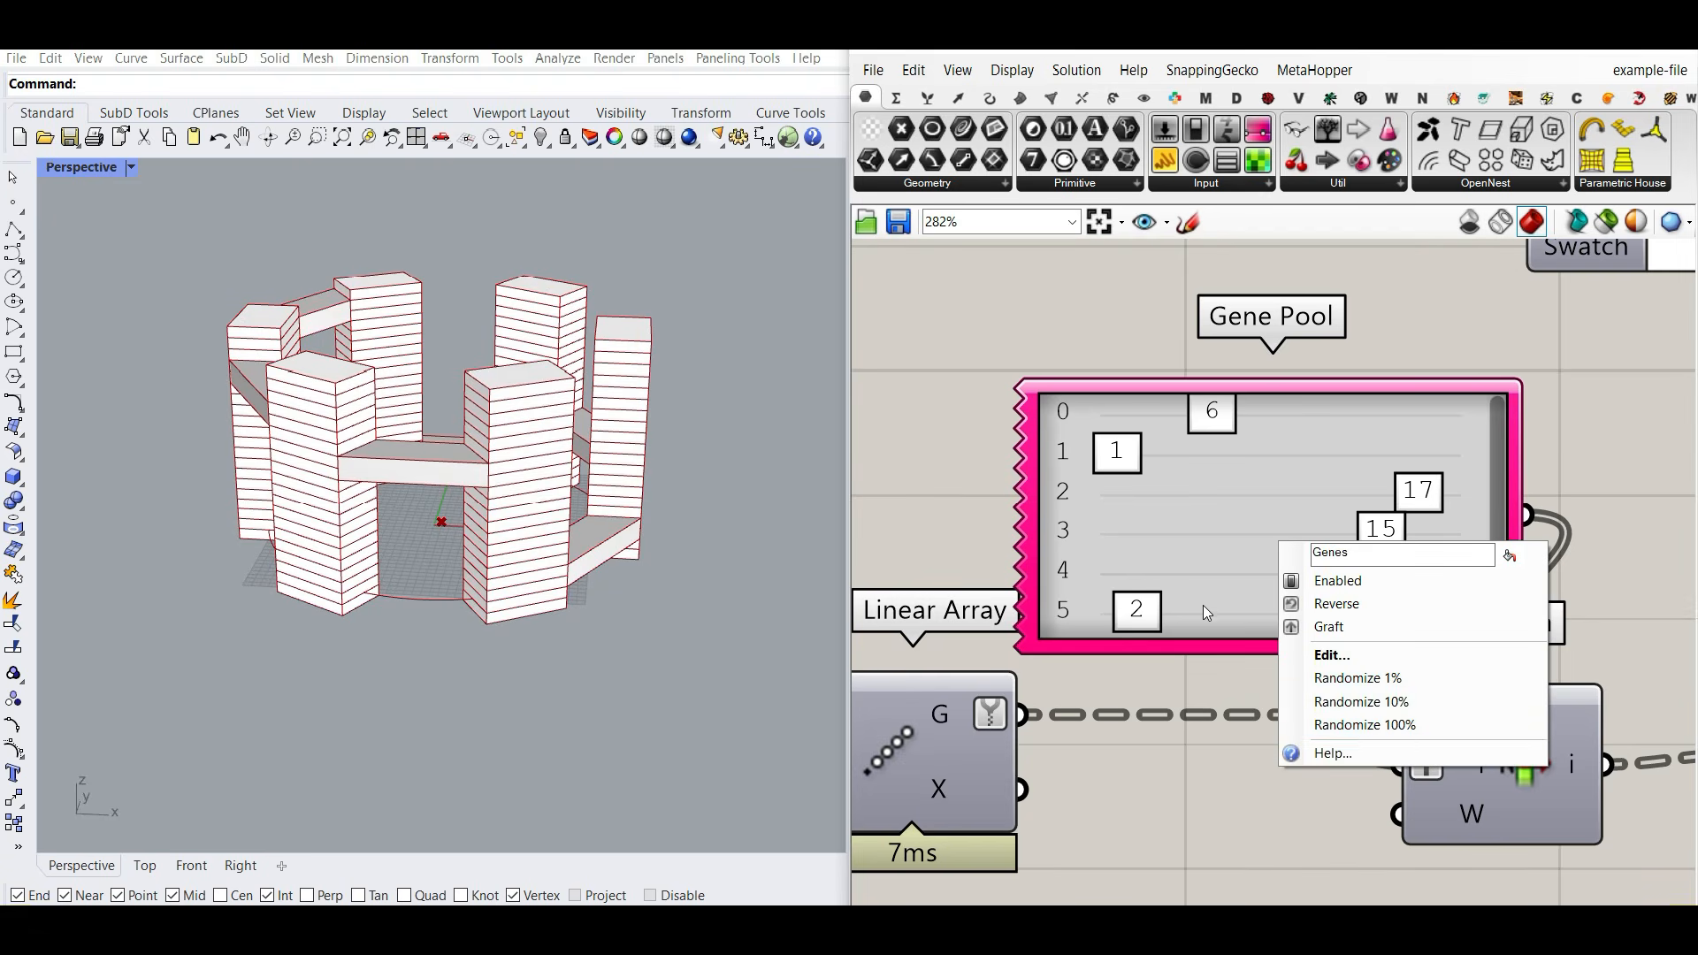
left_click(1309, 723)
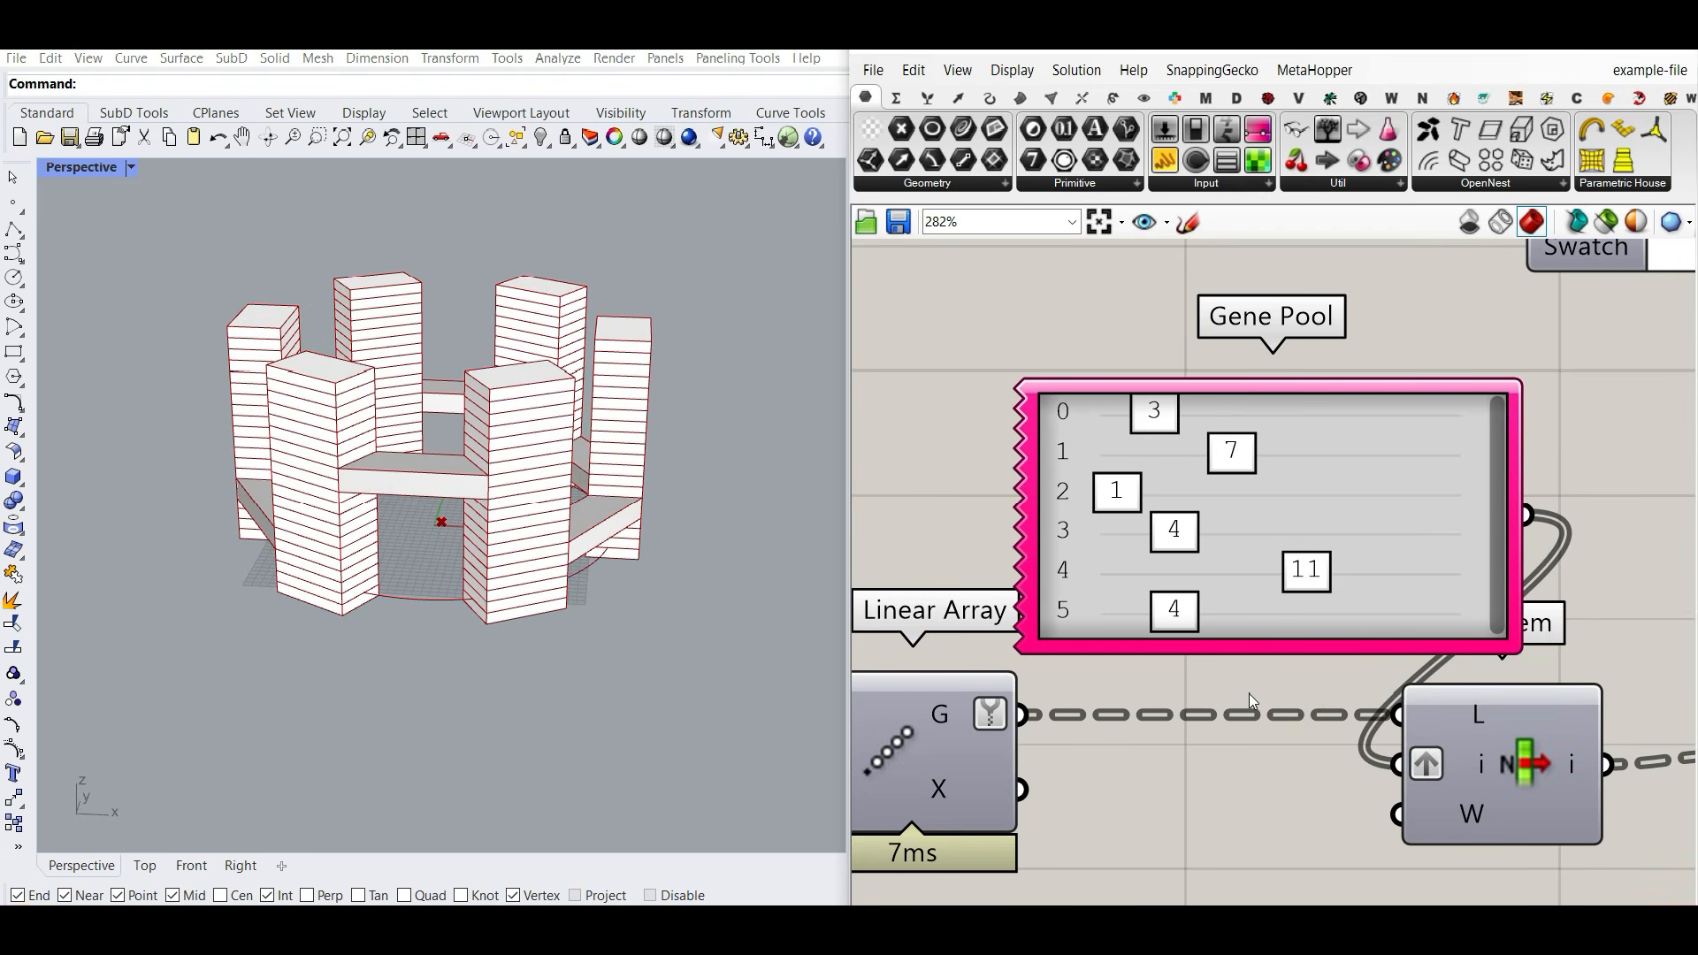
right_click_drag(526, 534, 632, 526)
scroll(1150, 520, "down", 3)
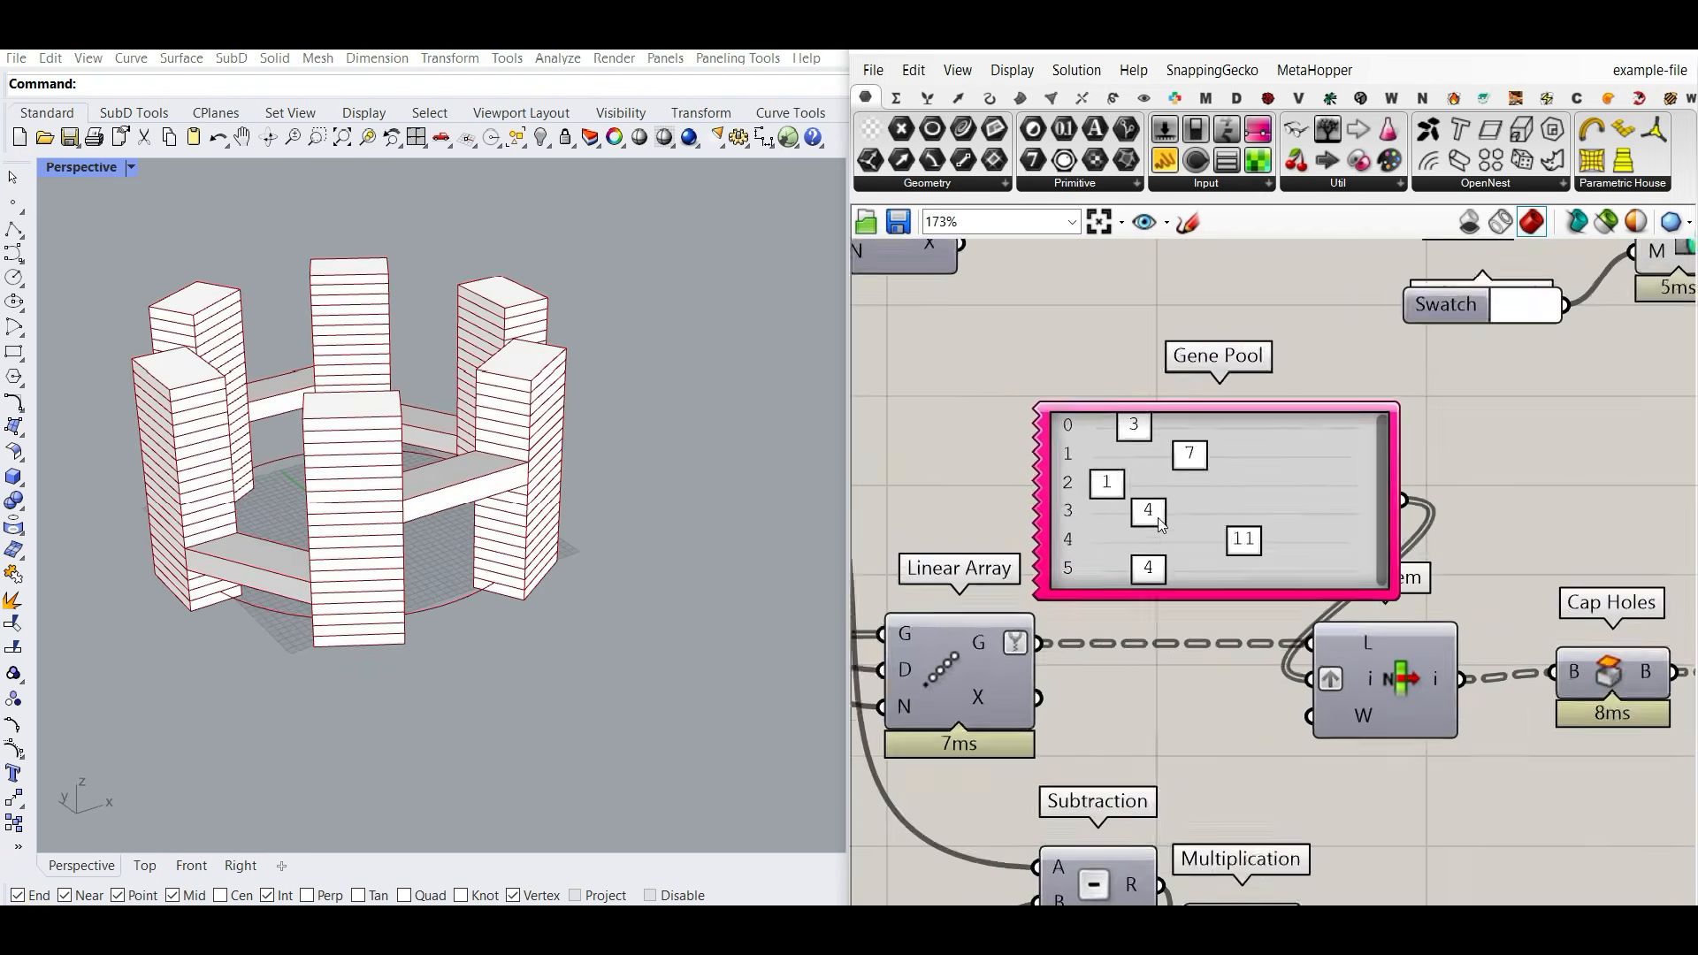
Step: Place the Gene Pool below the beams' Linear Array and randomize its genes once more
scroll(1161, 525, "up", 3)
right_click(1291, 637)
left_click(1353, 803)
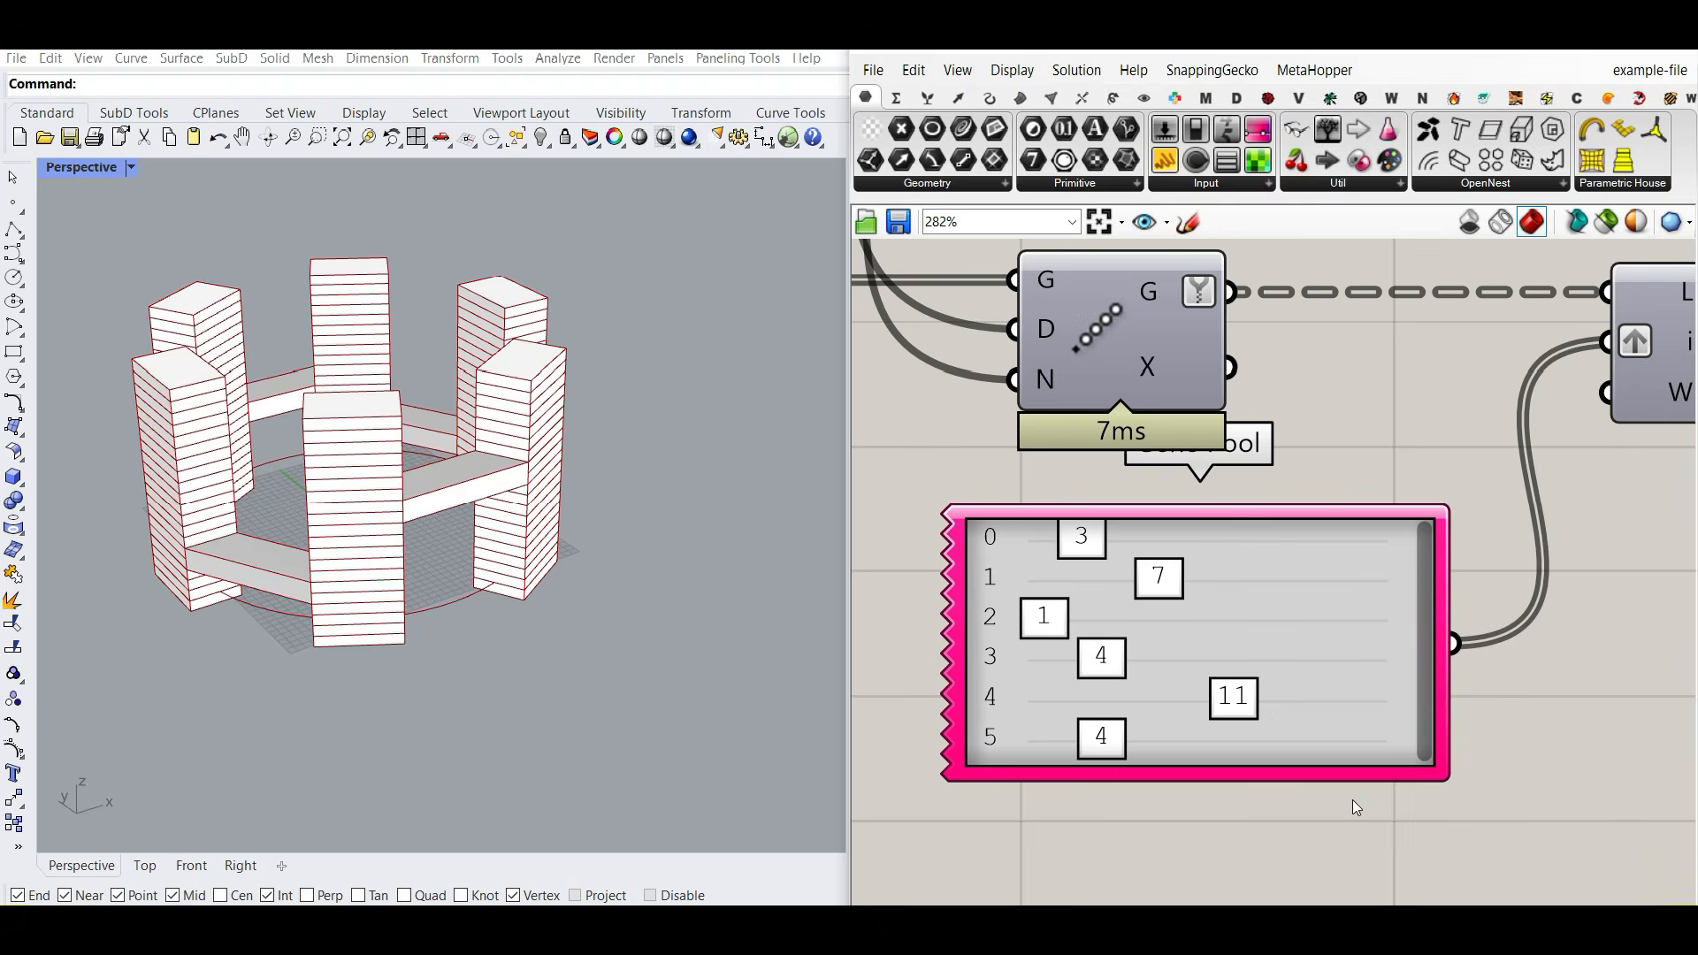
scroll(1353, 804, "down", 3)
right_click_drag(566, 610, 526, 643)
scroll(1302, 633, "up", 2)
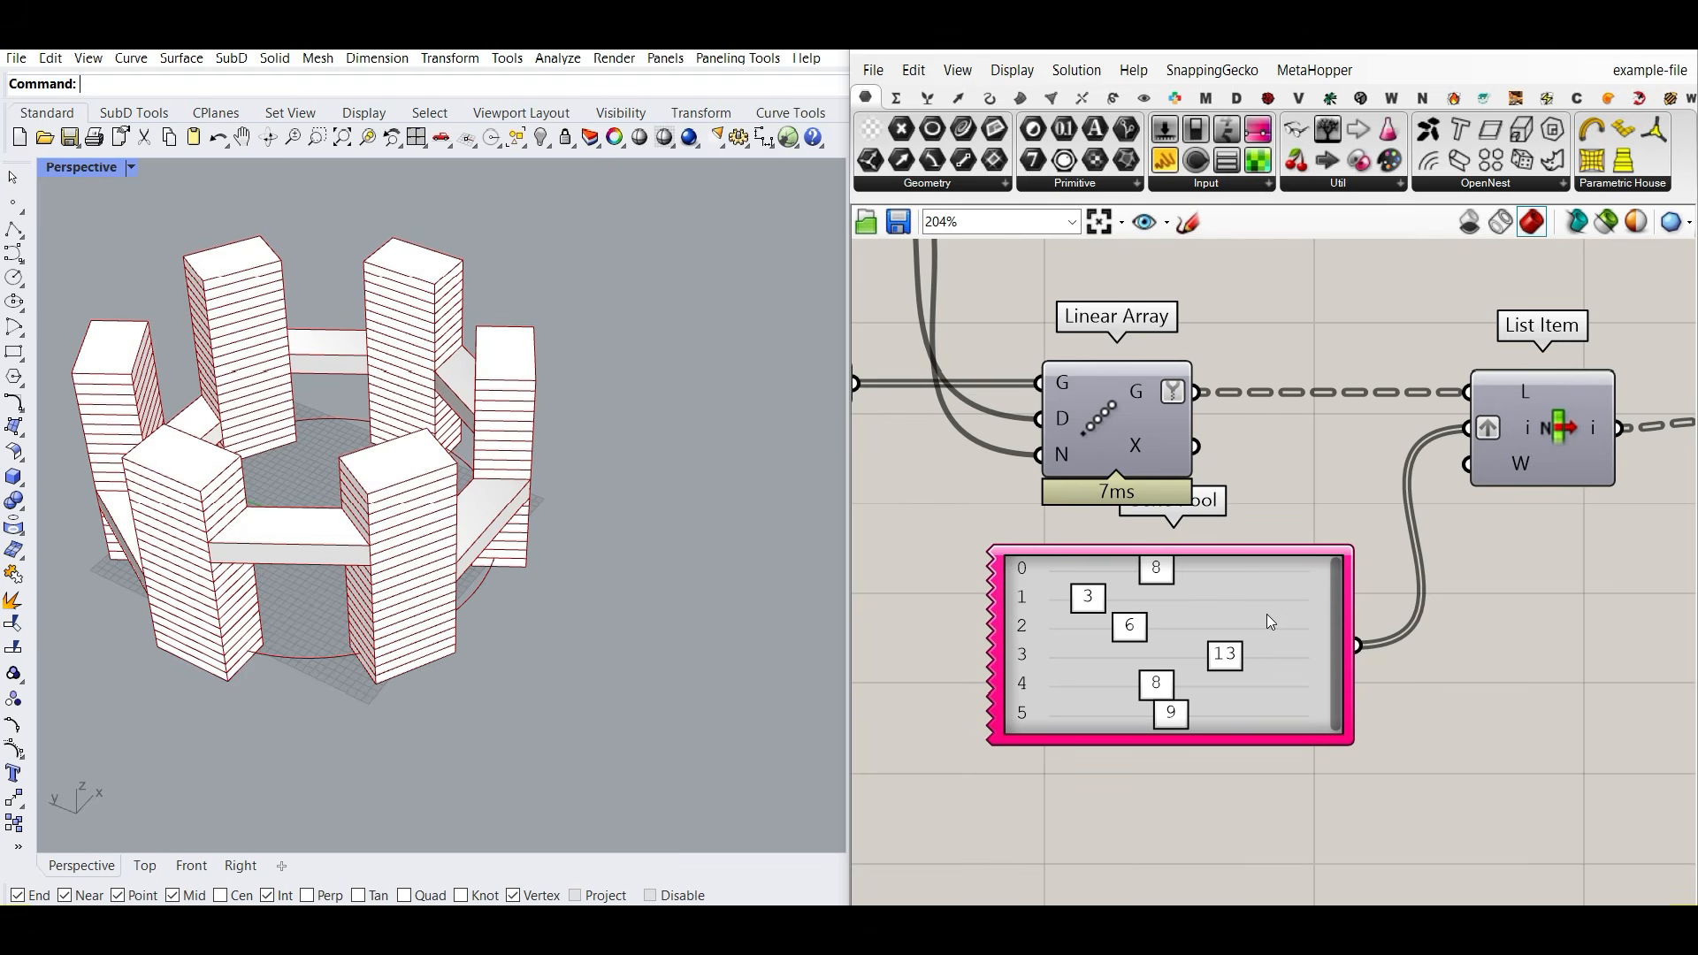
Step: Add a number slider of 5, connect it to the List Item's index input instead of the Gene Pool, and set it to 7
double_click(1196, 814)
type("5")
left_click_drag(1344, 812, 1468, 429)
right_click_drag(509, 668, 693, 603)
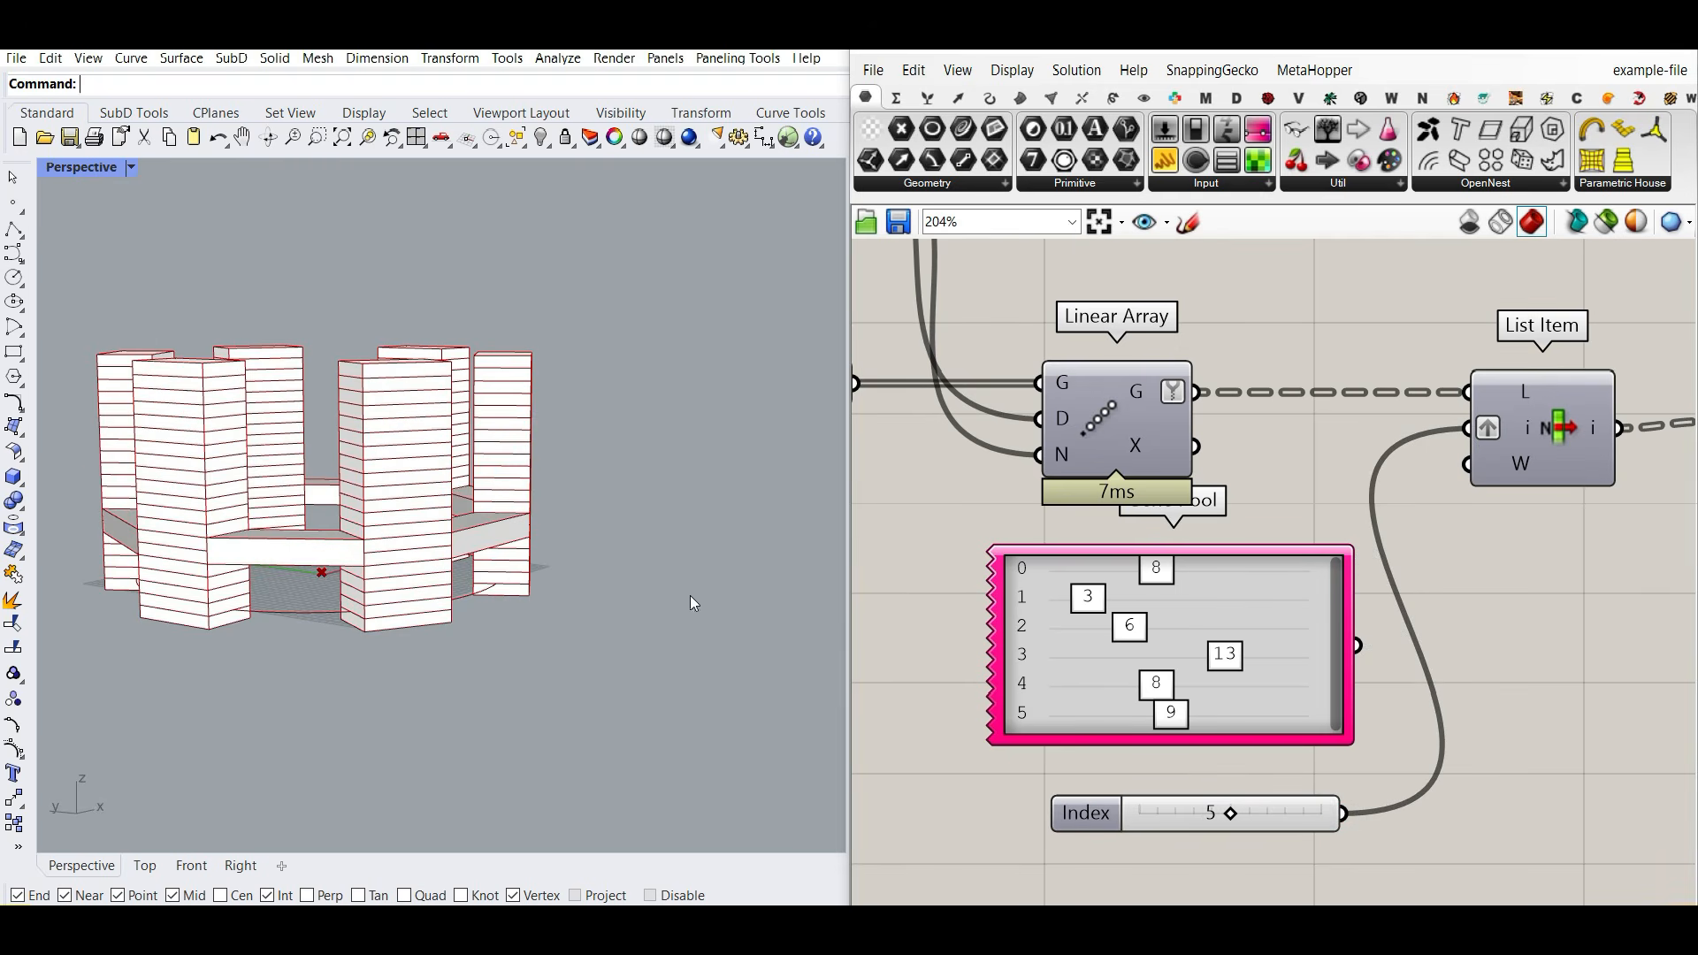
mouse_move(1232, 816)
left_mouse_down()
mouse_move(1195, 812)
mouse_move(1410, 808)
mouse_move(1088, 809)
mouse_move(1326, 811)
mouse_move(1105, 812)
mouse_move(1326, 811)
mouse_move(1159, 814)
mouse_move(1210, 829)
left_mouse_up()
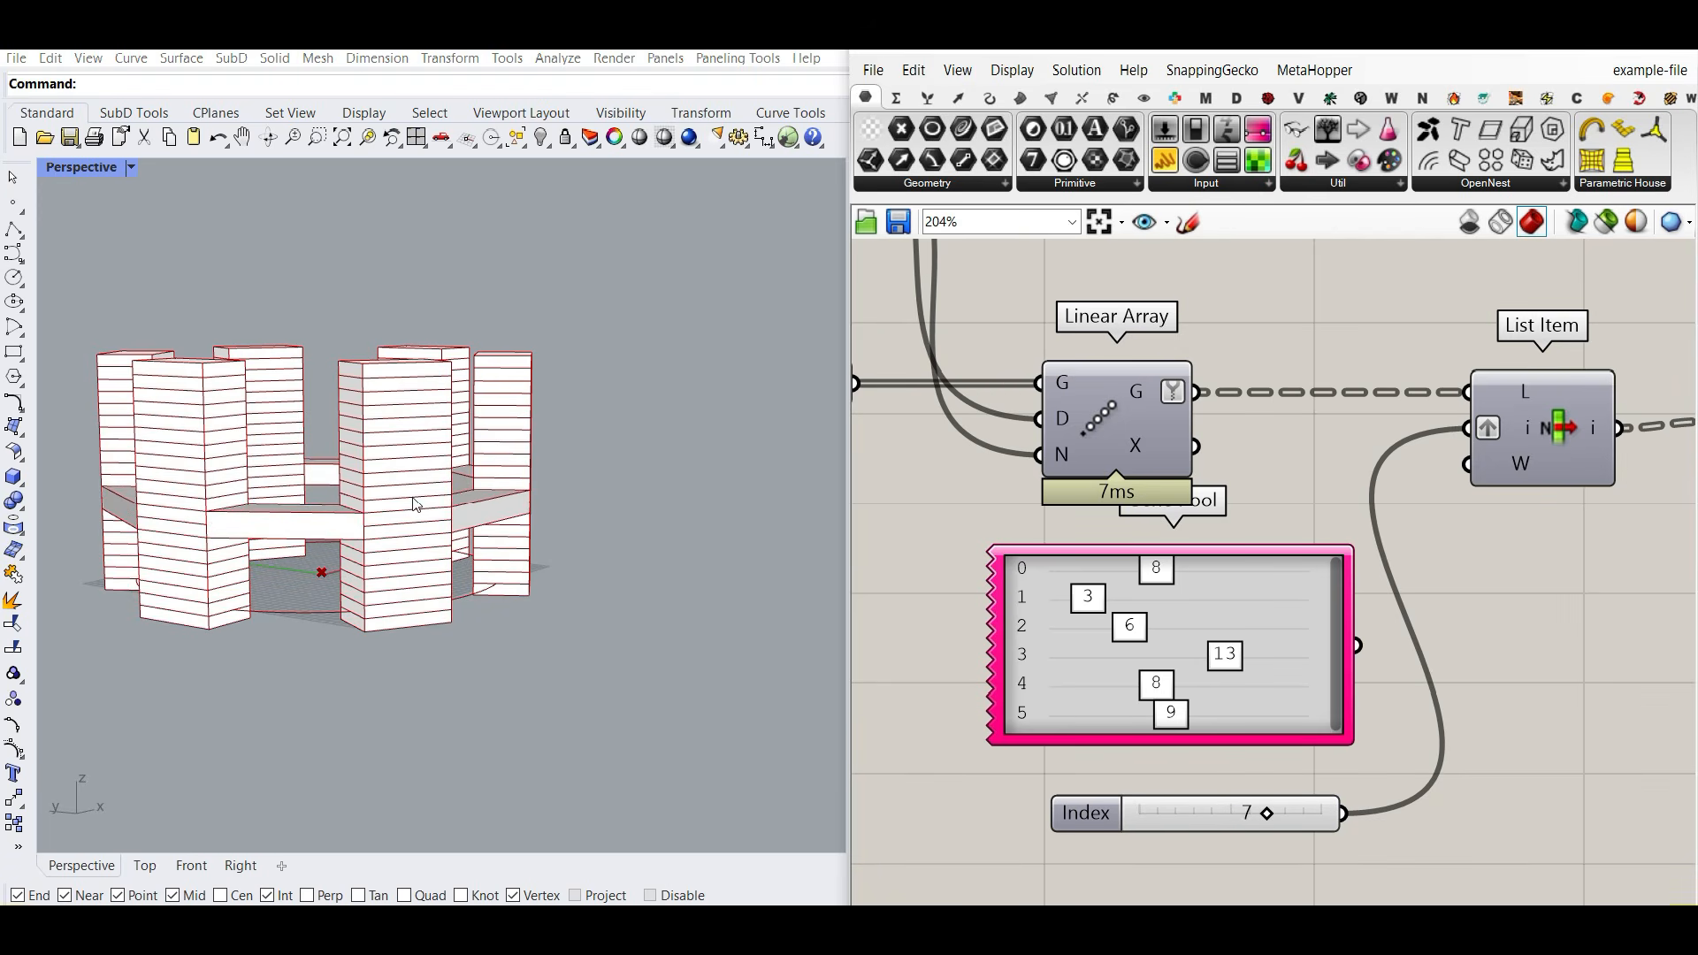
scroll(409, 476, "down", 3)
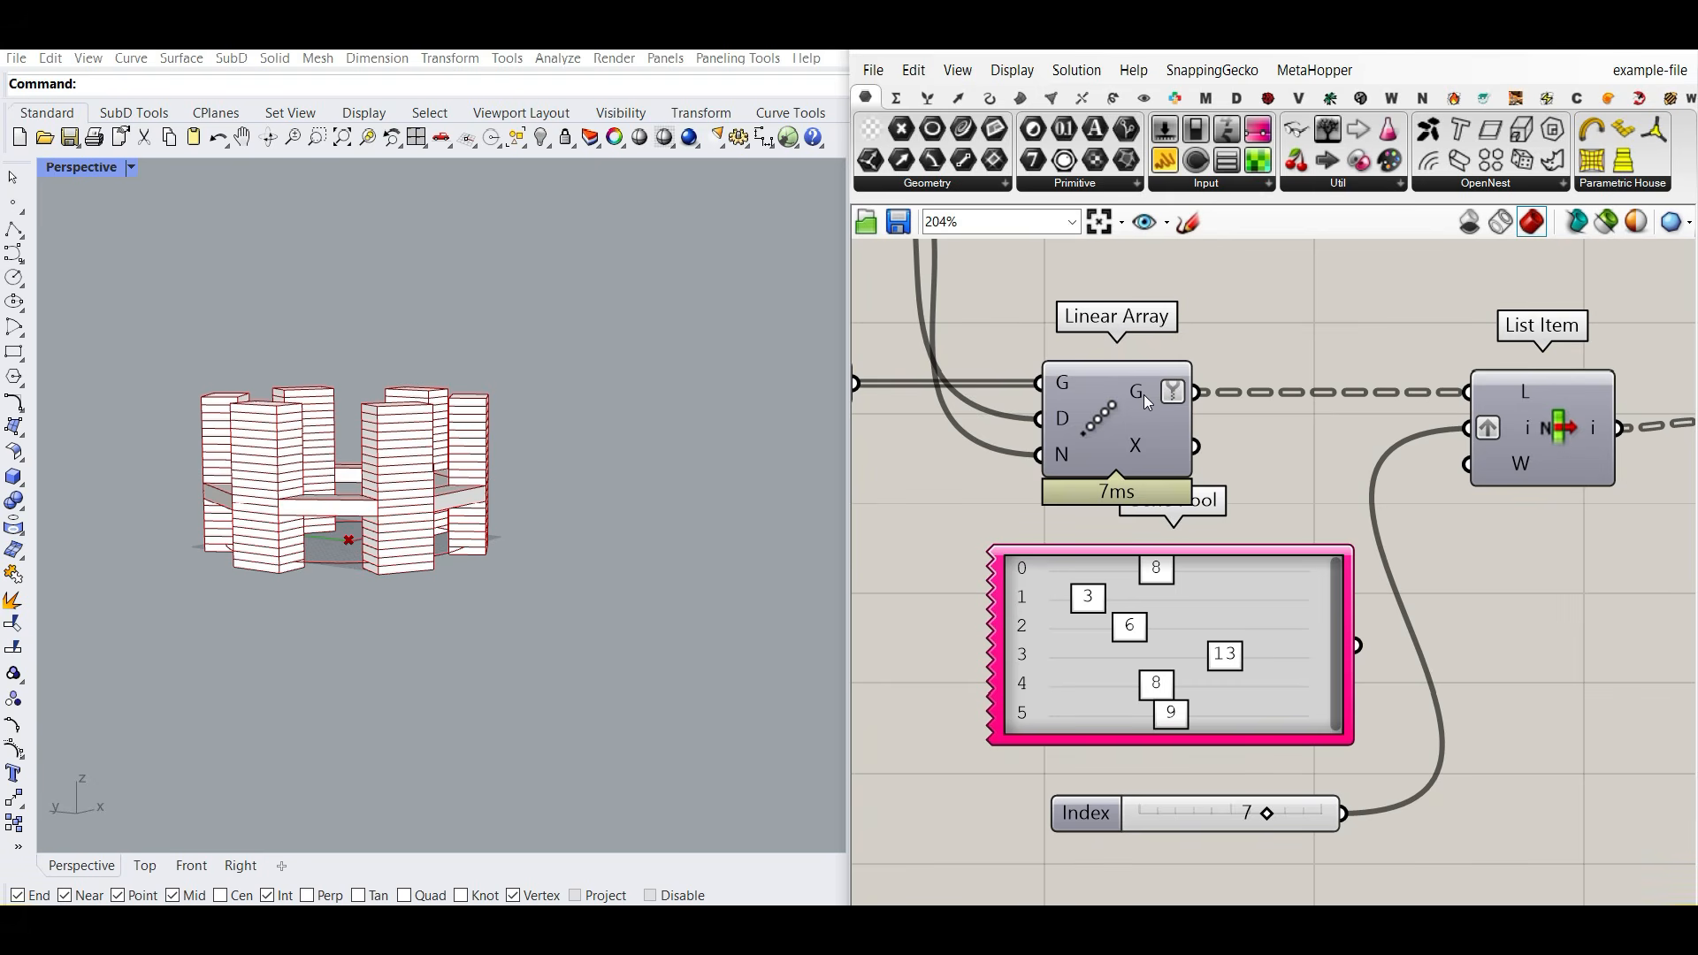
Step: Set the Count slider to 30 and the Index slider to 4
scroll(973, 469, "down", 4)
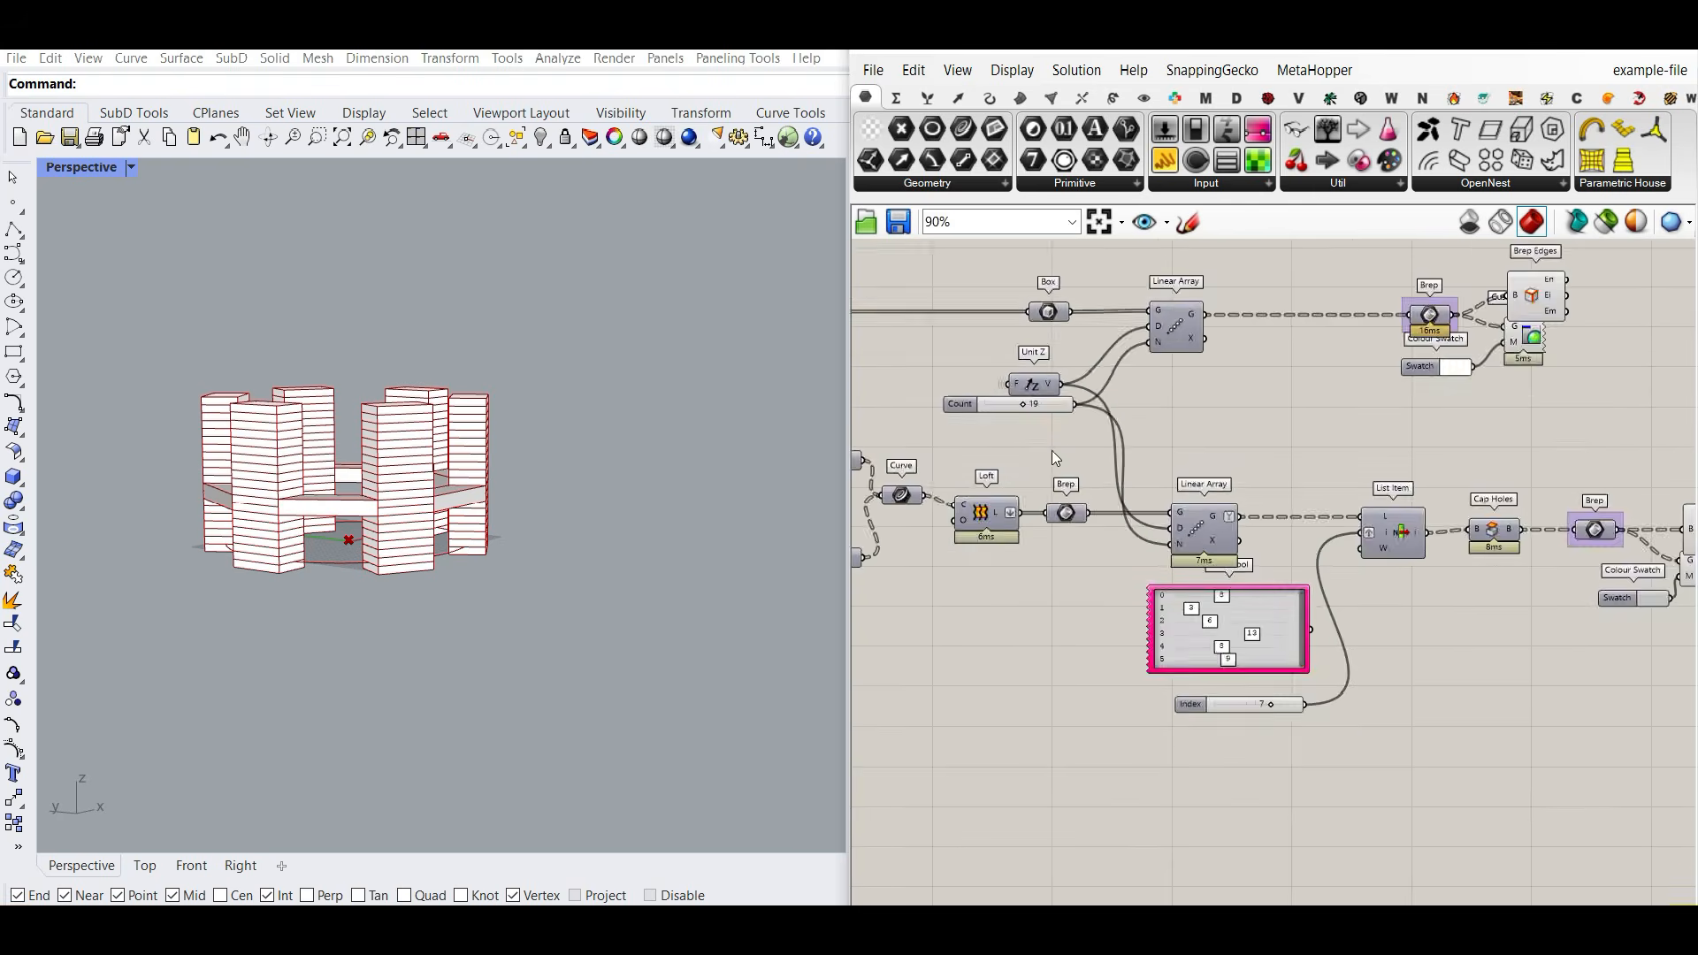
scroll(1061, 449, "up", 3)
left_click_drag(1002, 379, 1037, 382)
right_click_drag(1304, 705, 1170, 453)
left_click_drag(1353, 703, 1291, 711)
Step: Add a Multiplication component below the Index slider and connect the Count slider to its A input
right_click_drag(955, 371, 1019, 594)
left_click(902, 97)
left_click_drag(1080, 132, 1116, 438)
right_click_drag(1115, 438, 1037, 281)
left_click_drag(1036, 281, 1353, 836)
right_click_drag(1260, 872, 1229, 766)
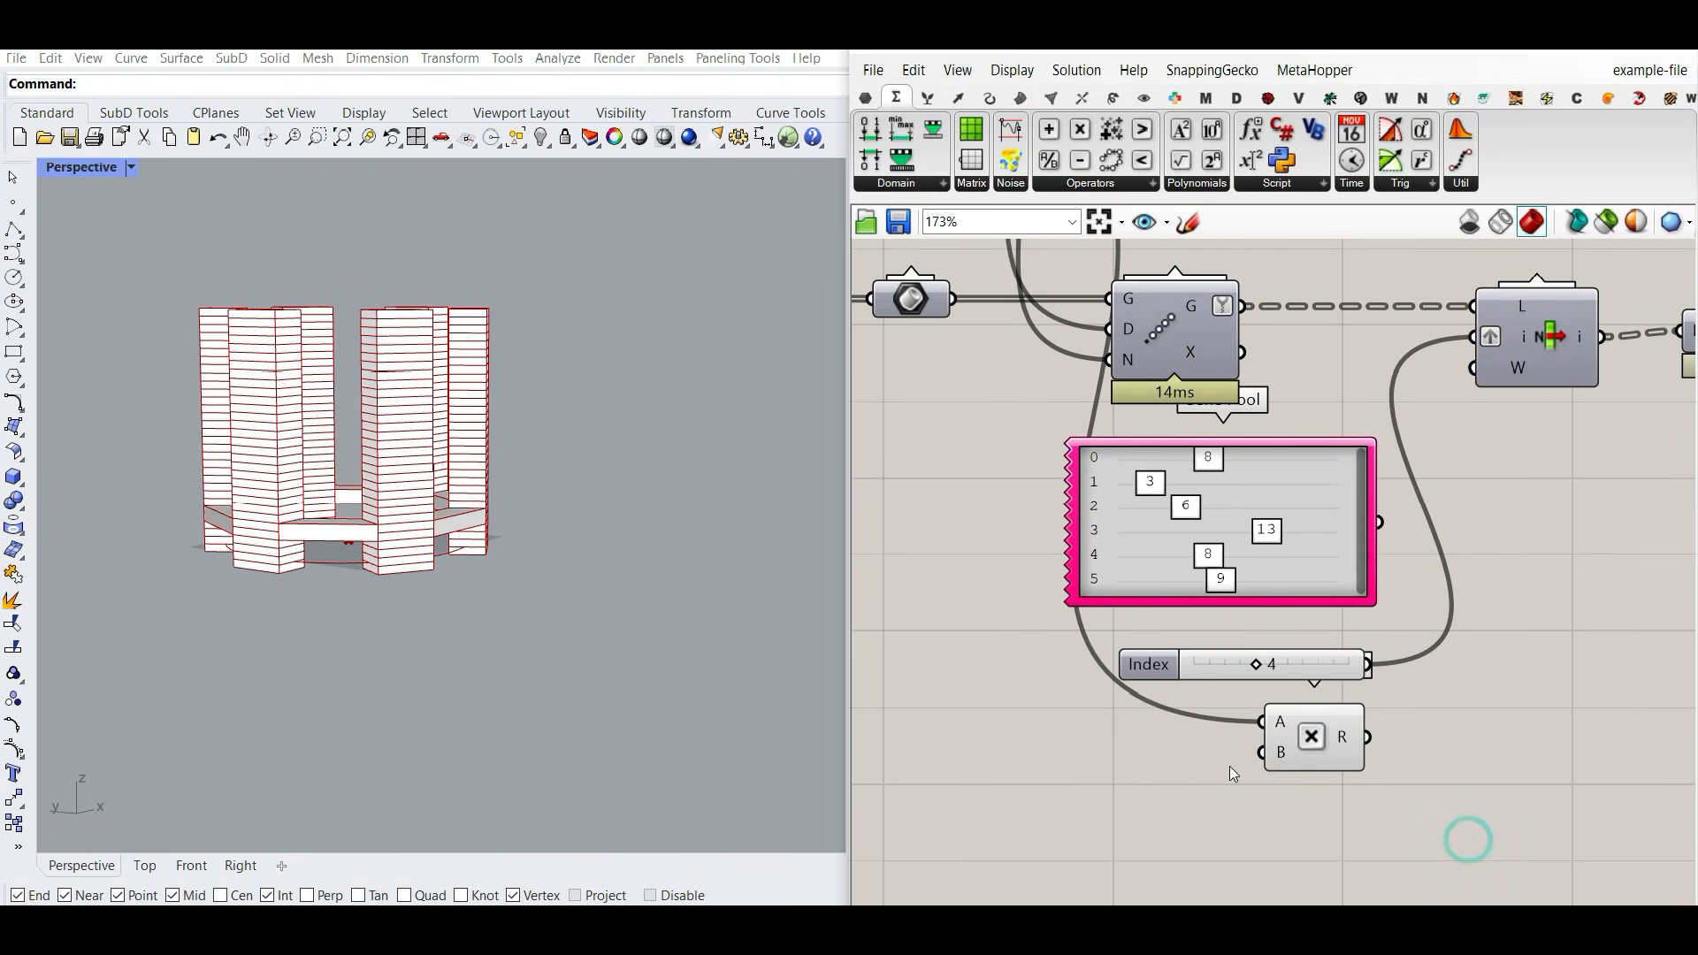
Step: Add a number slider ranging from 0 to 1.00 and connect it to the Multiplication's B input
double_click(1079, 772)
type("0..1.00")
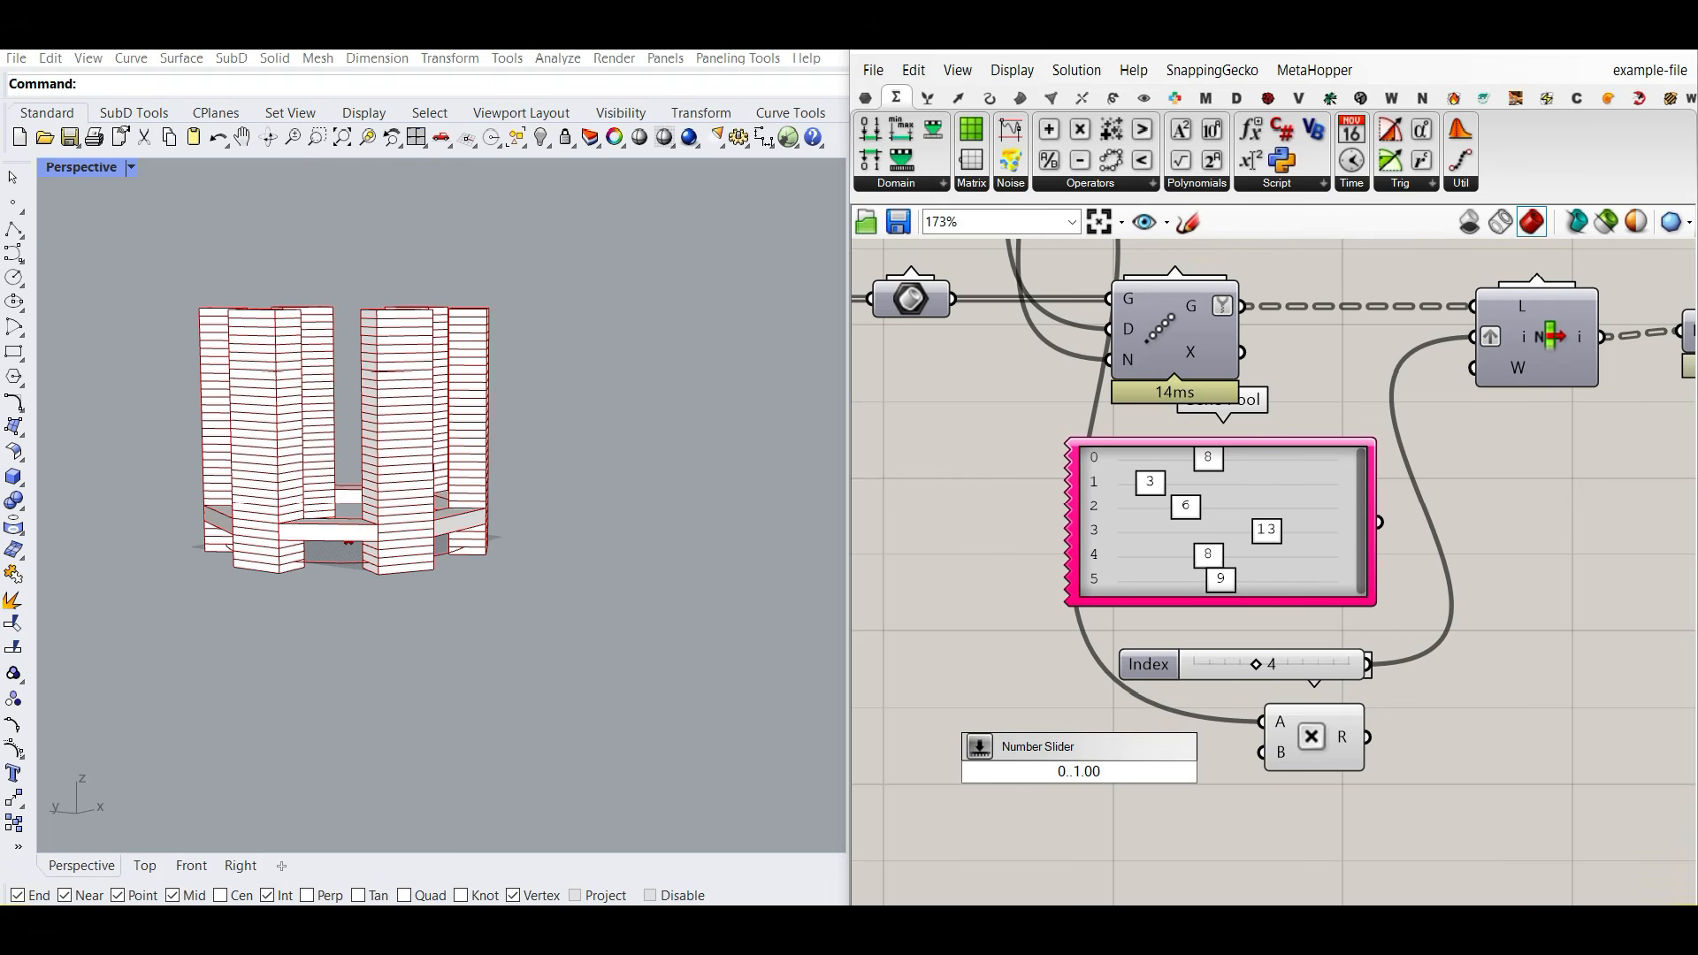
key("Return")
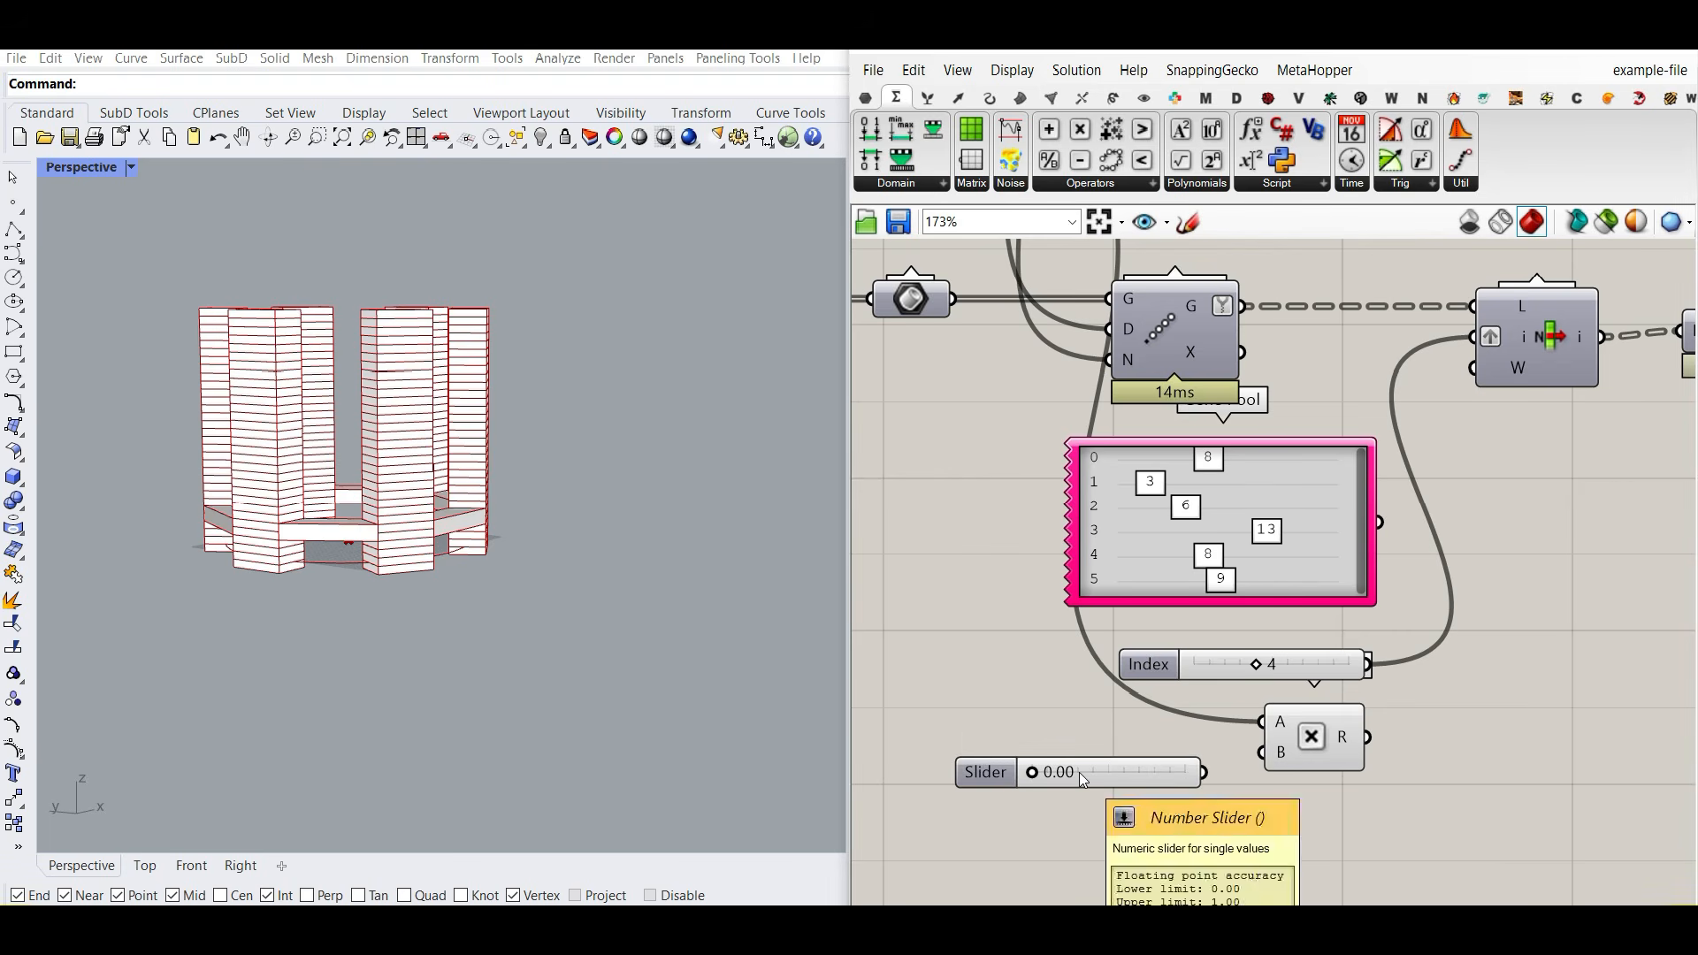
left_click_drag(1232, 776, 1265, 755)
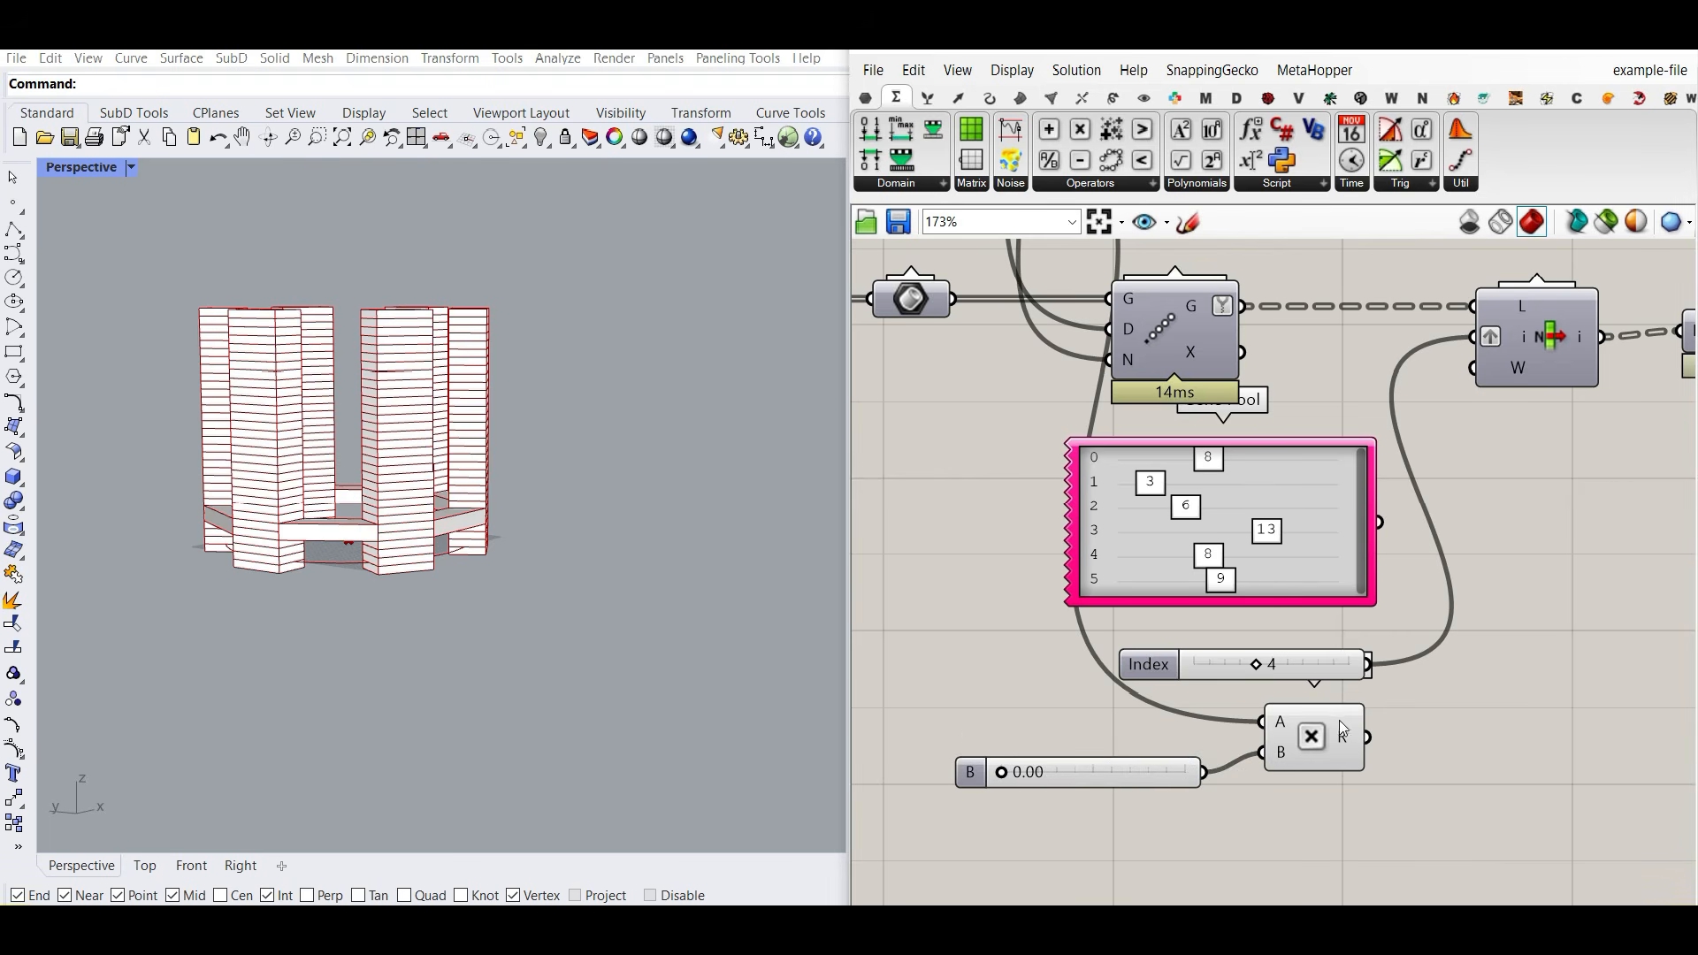
Step: Connect the Multiplication result to the List Item's index input in place of the Index slider, keeping the factor slider at 0.00
left_click_drag(1371, 741, 1472, 337)
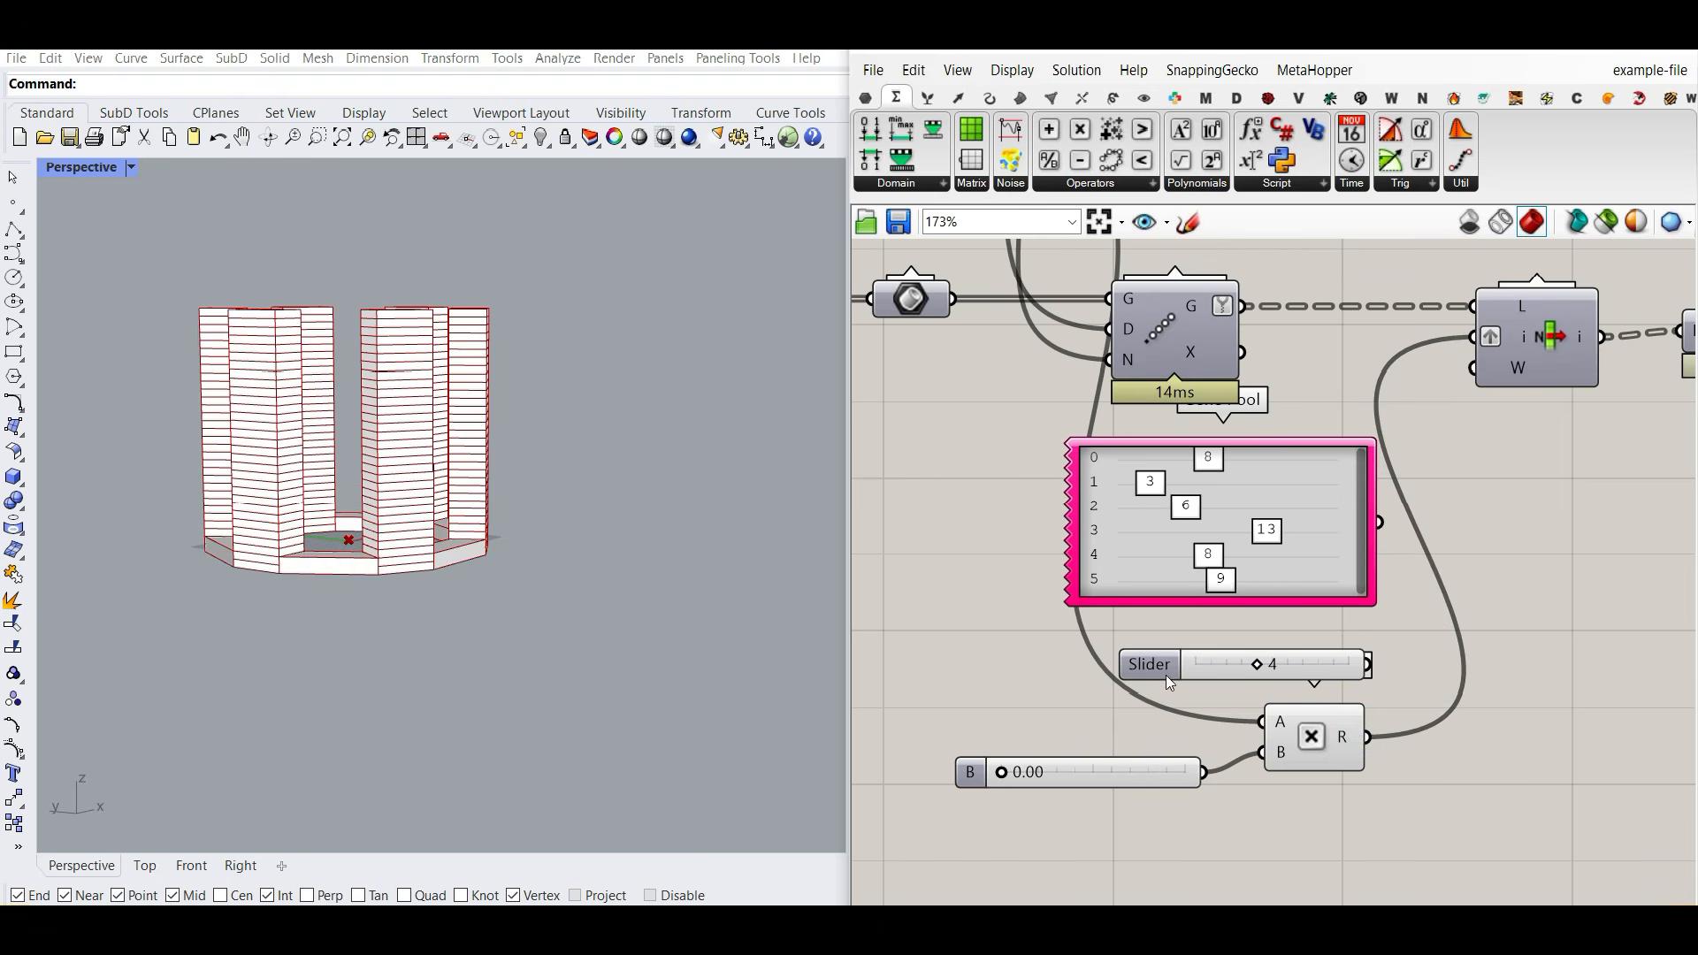
mouse_move(1004, 777)
left_mouse_down()
mouse_move(1190, 773)
mouse_move(971, 775)
left_mouse_up()
right_click_drag(1028, 476, 1200, 751)
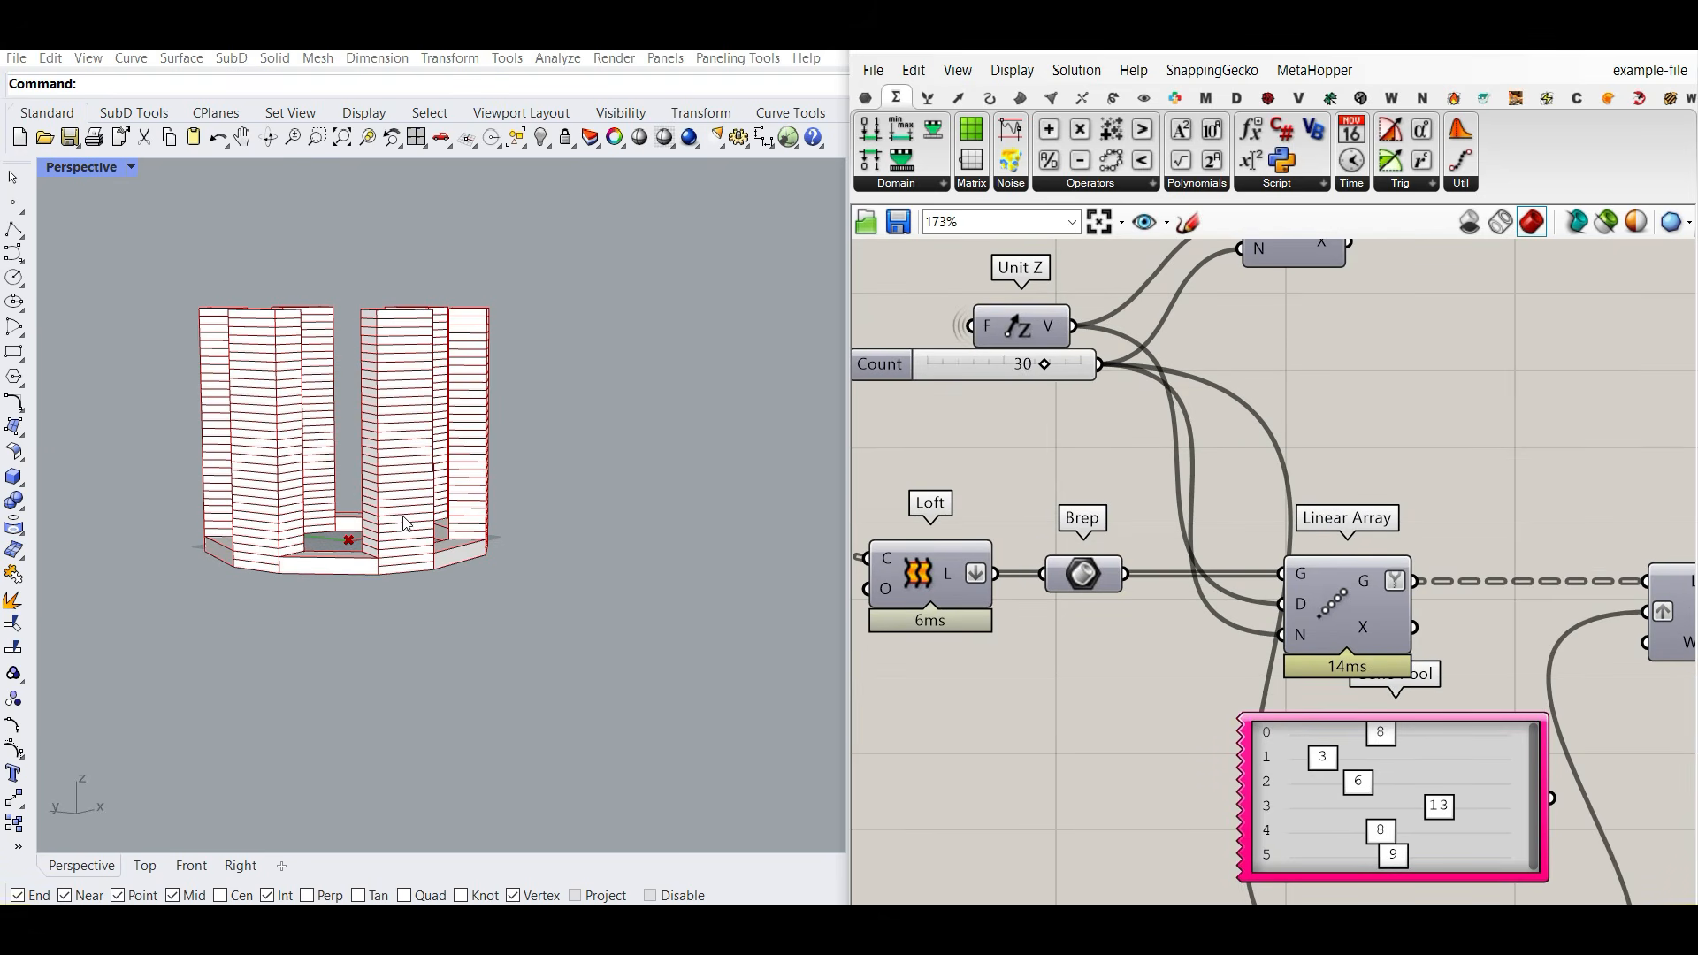
right_click_drag(404, 567, 404, 576)
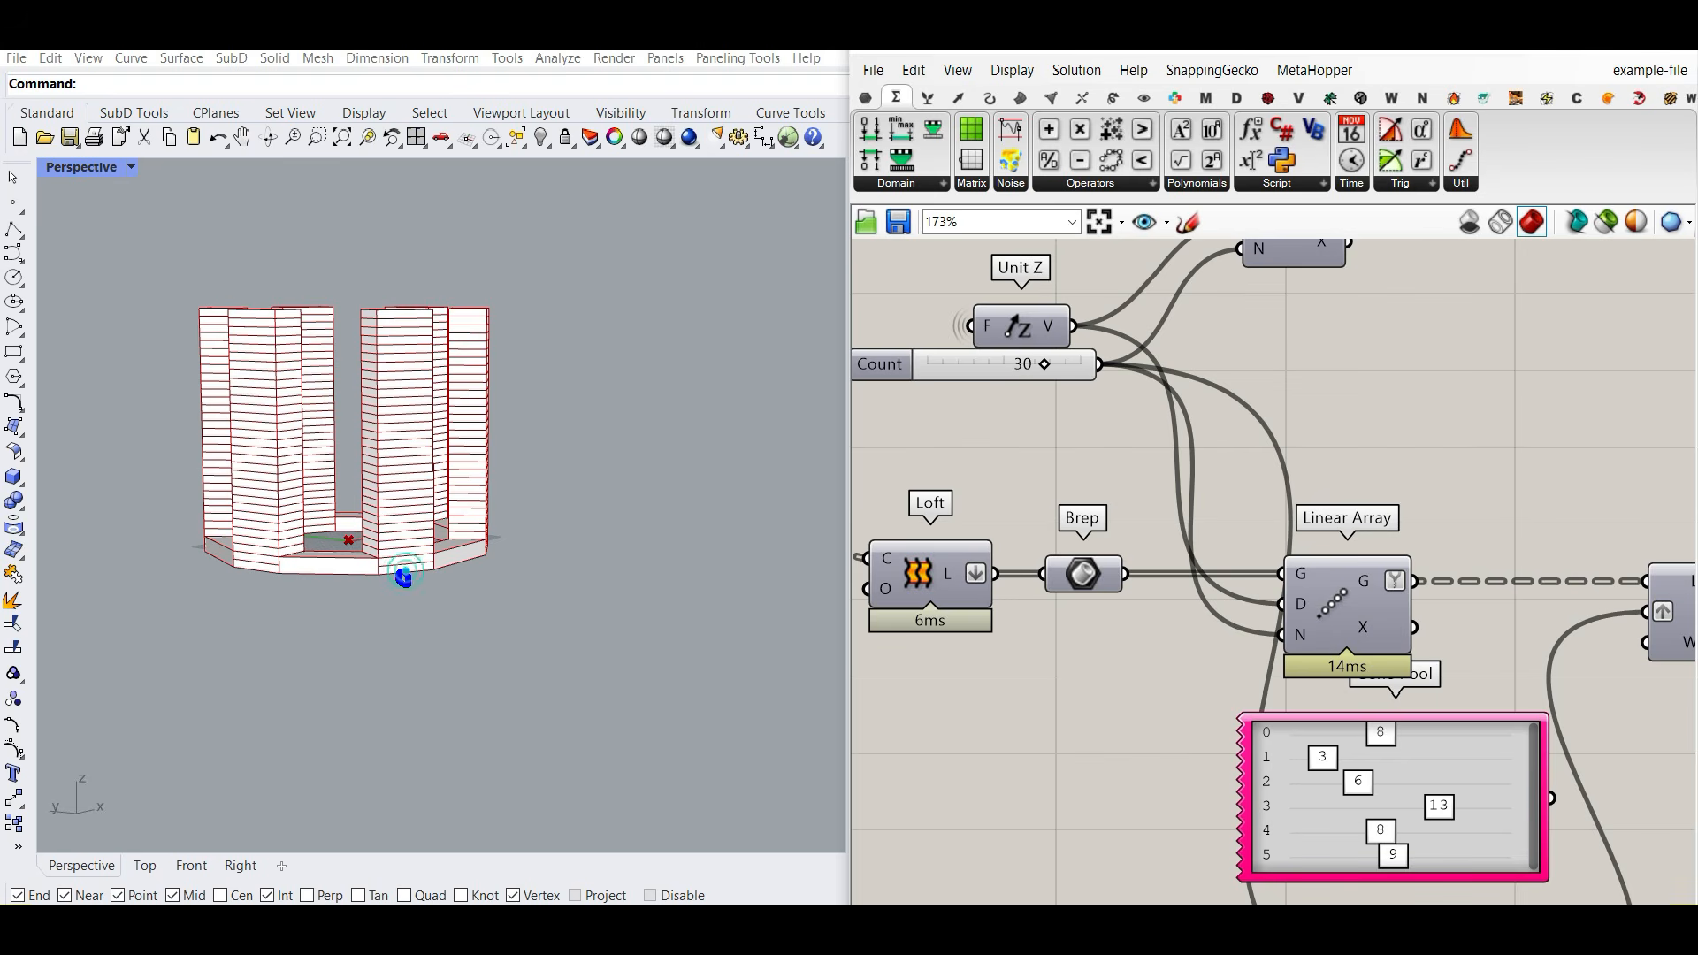
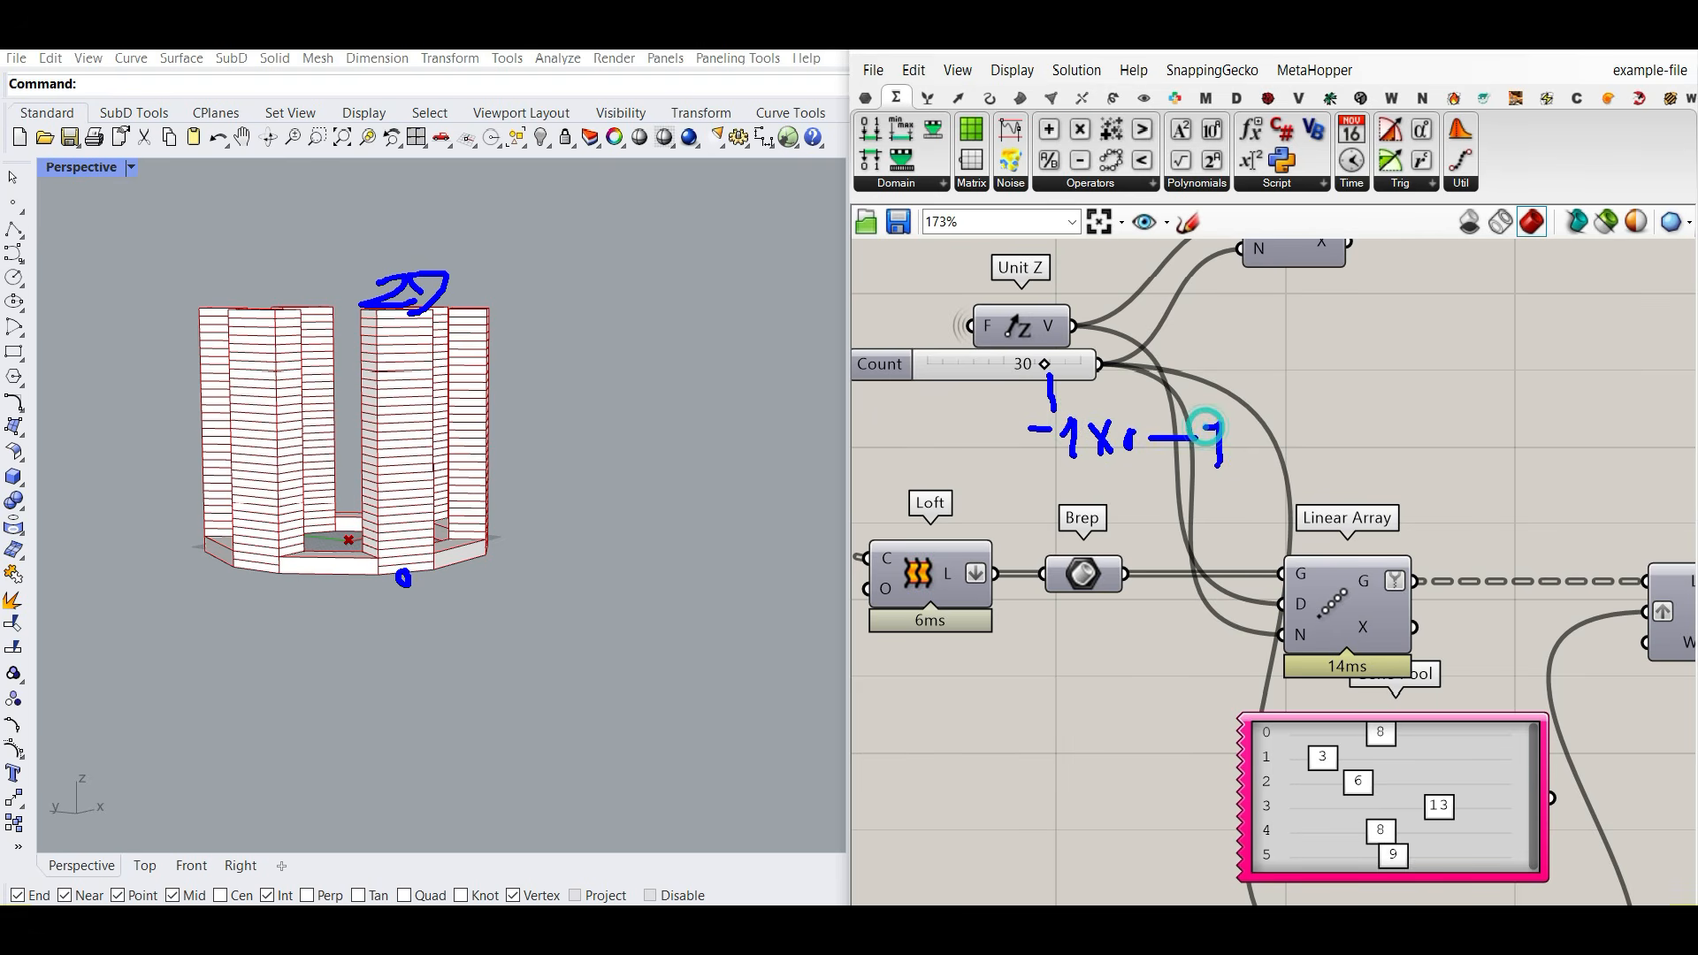
key("Escape")
Step: Connect the Count slider to the A input of a Subtraction component and set that input's wire display to hidden
left_click_drag(1100, 491, 1179, 813)
right_click(1179, 814)
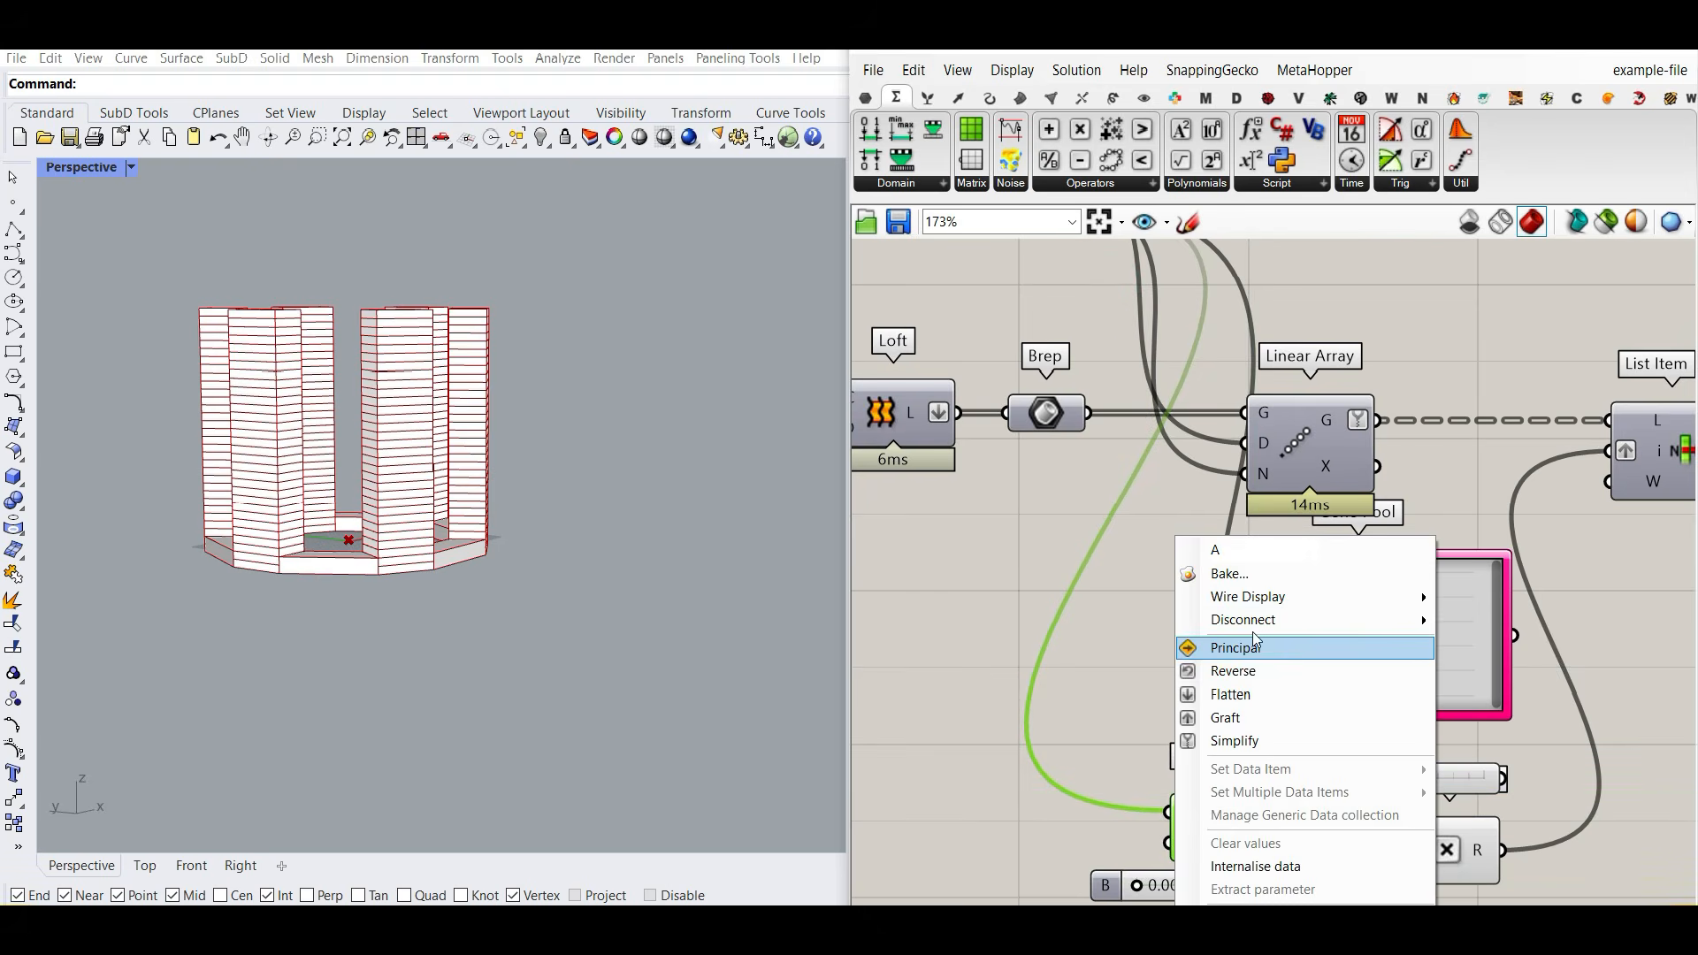
left_click(1255, 597)
left_click(1484, 643)
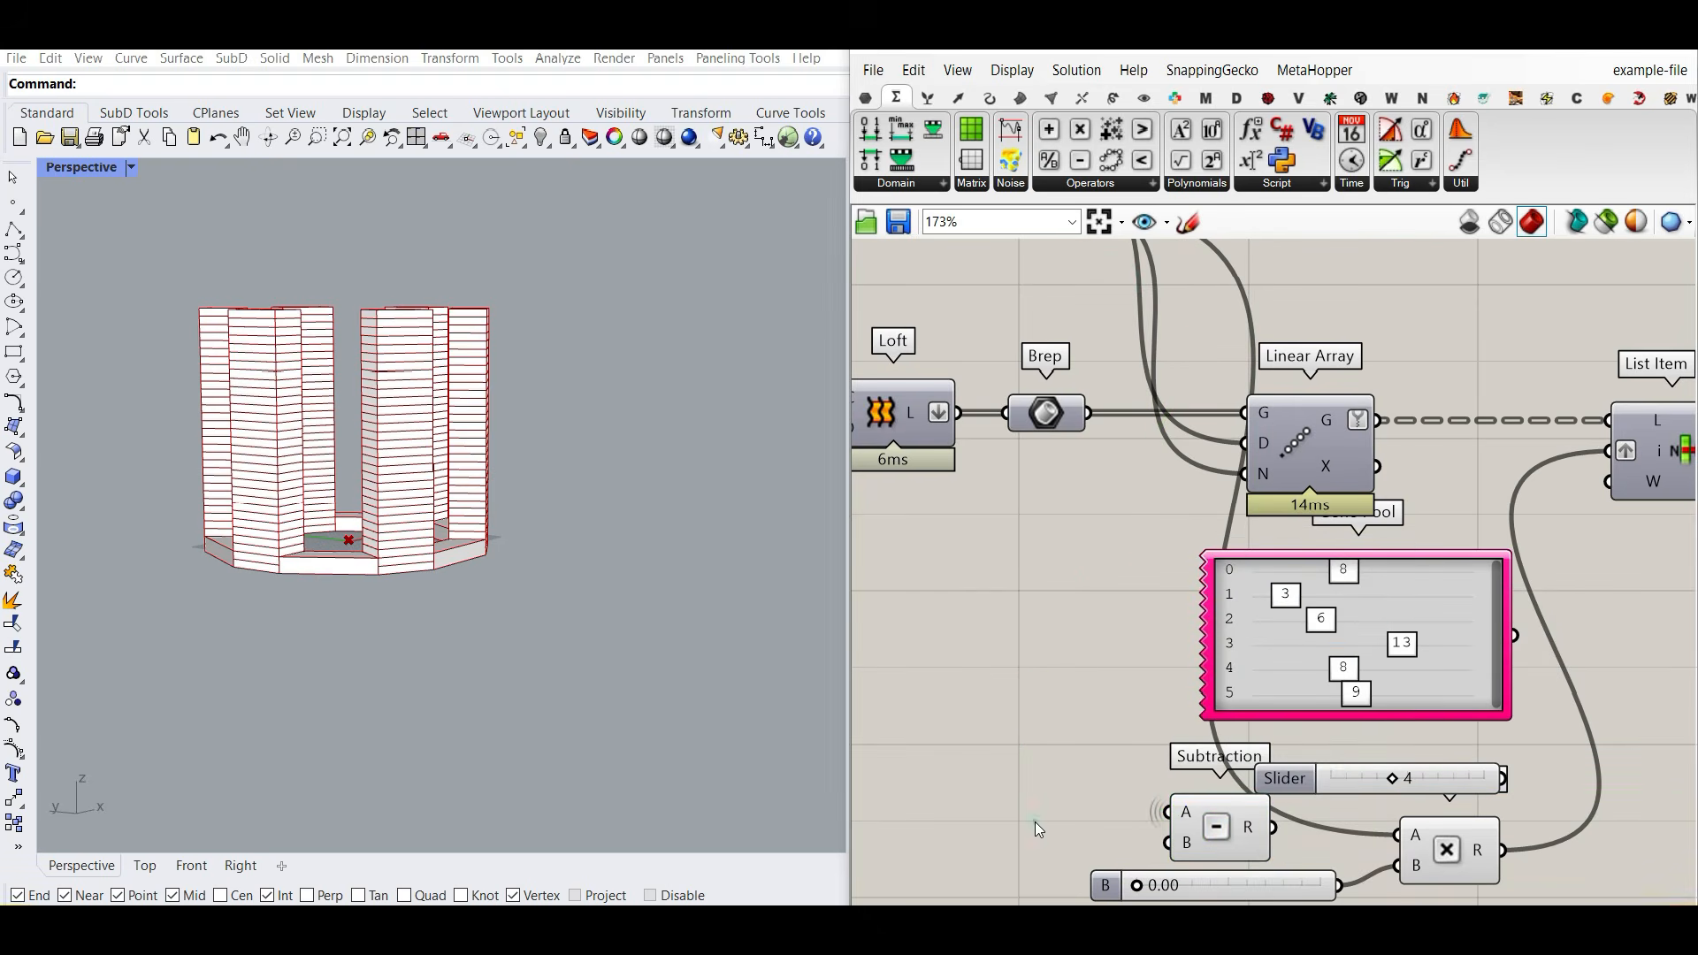
Step: Add a panel containing 1 and connect it to the Subtraction's B input
double_click(1037, 821)
type("1")
key("Return")
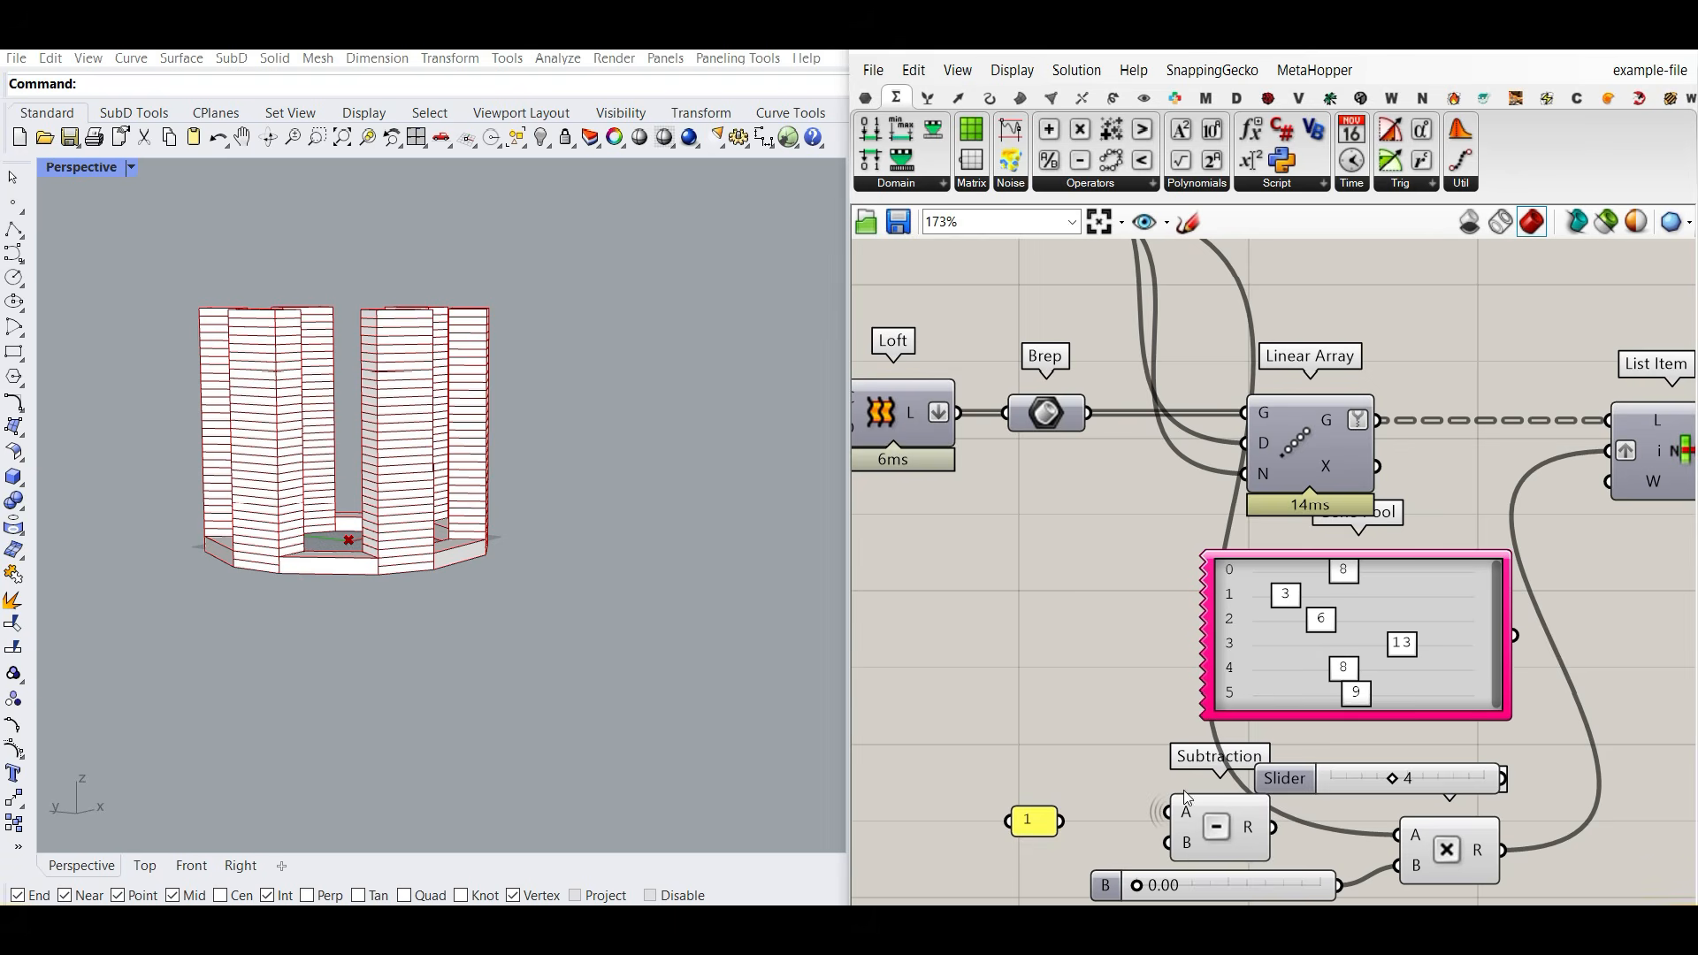
left_click_drag(1066, 826, 1166, 843)
left_click_drag(1039, 820, 1054, 842)
Step: Connect the Subtraction result to the Multiplication's A input and set the factor slider to 0.24
left_click_drag(1333, 839, 1398, 834)
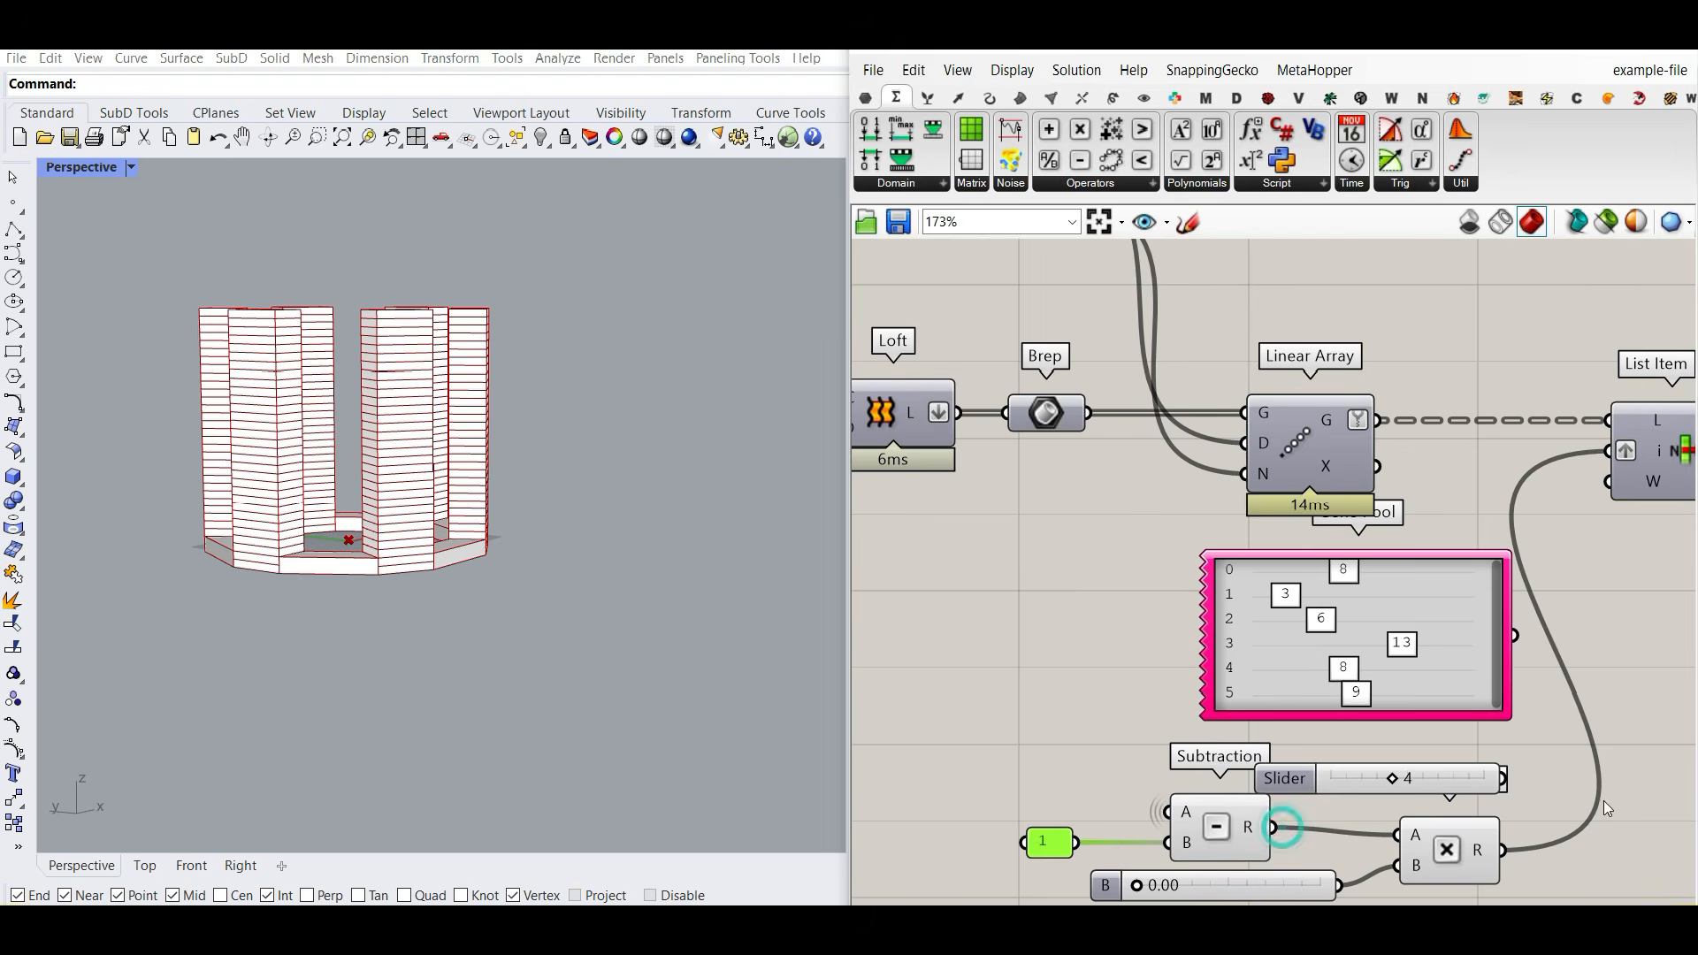
right_click_drag(1163, 707, 1130, 558)
left_click_drag(1106, 739, 1164, 772)
right_click_drag(1248, 739, 1251, 700)
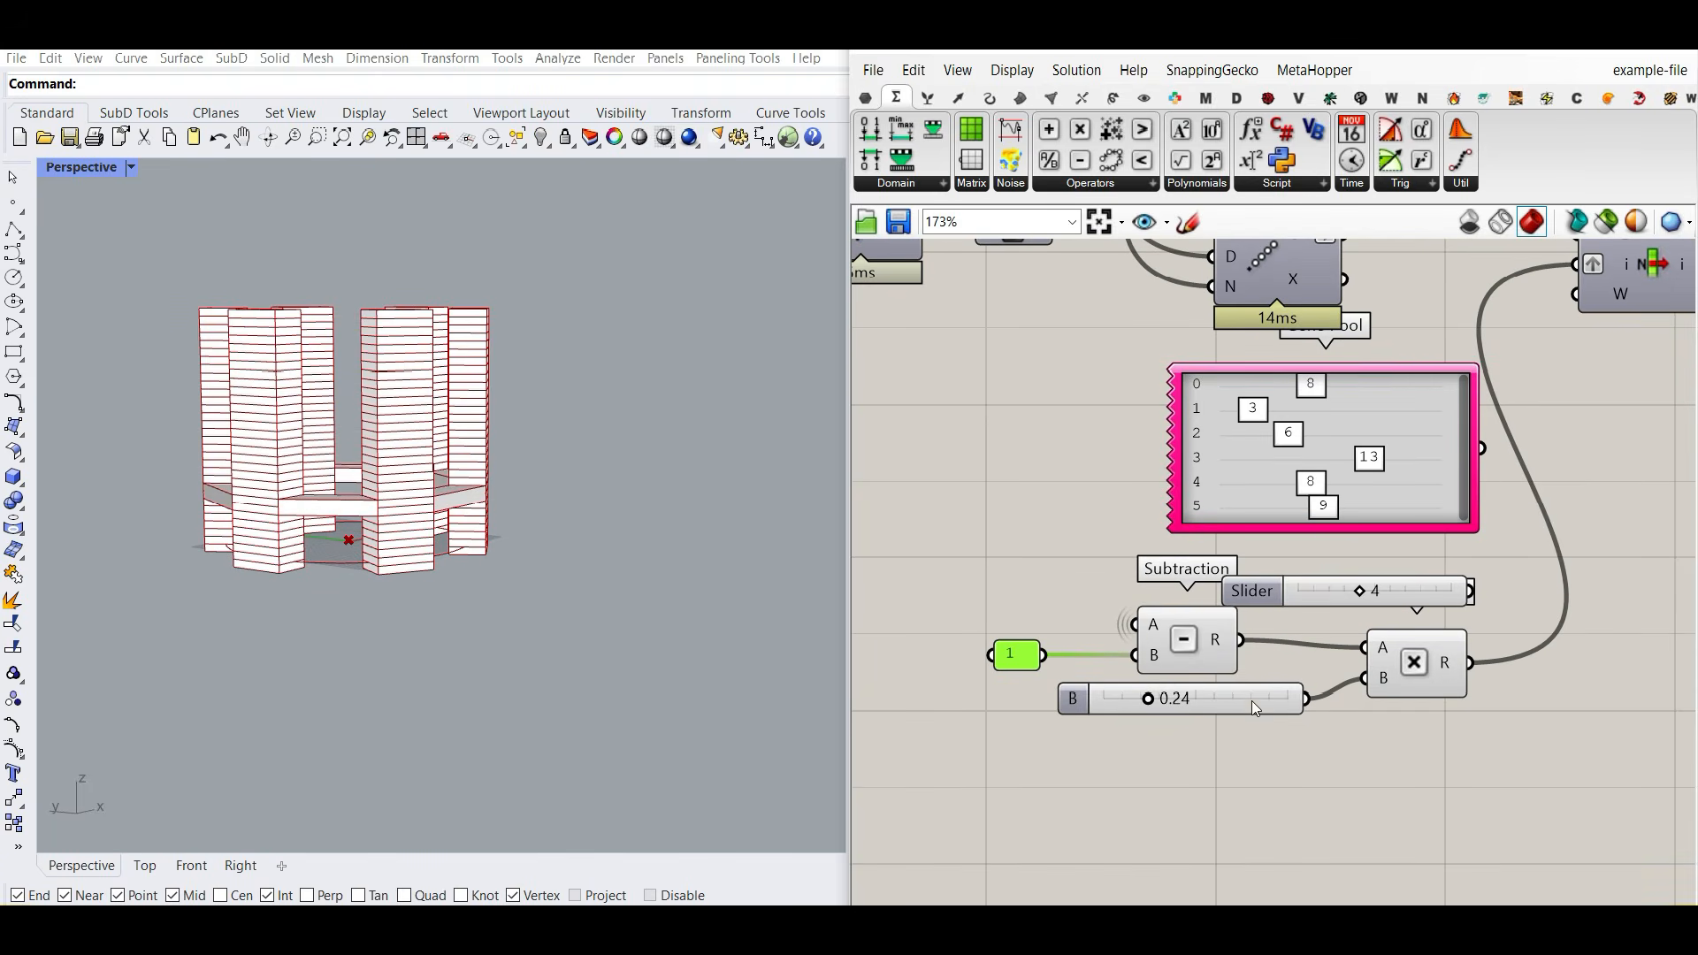
Step: Duplicate the Gene Pool and place the copy below the Subtraction and its factor slider
left_click(1368, 385)
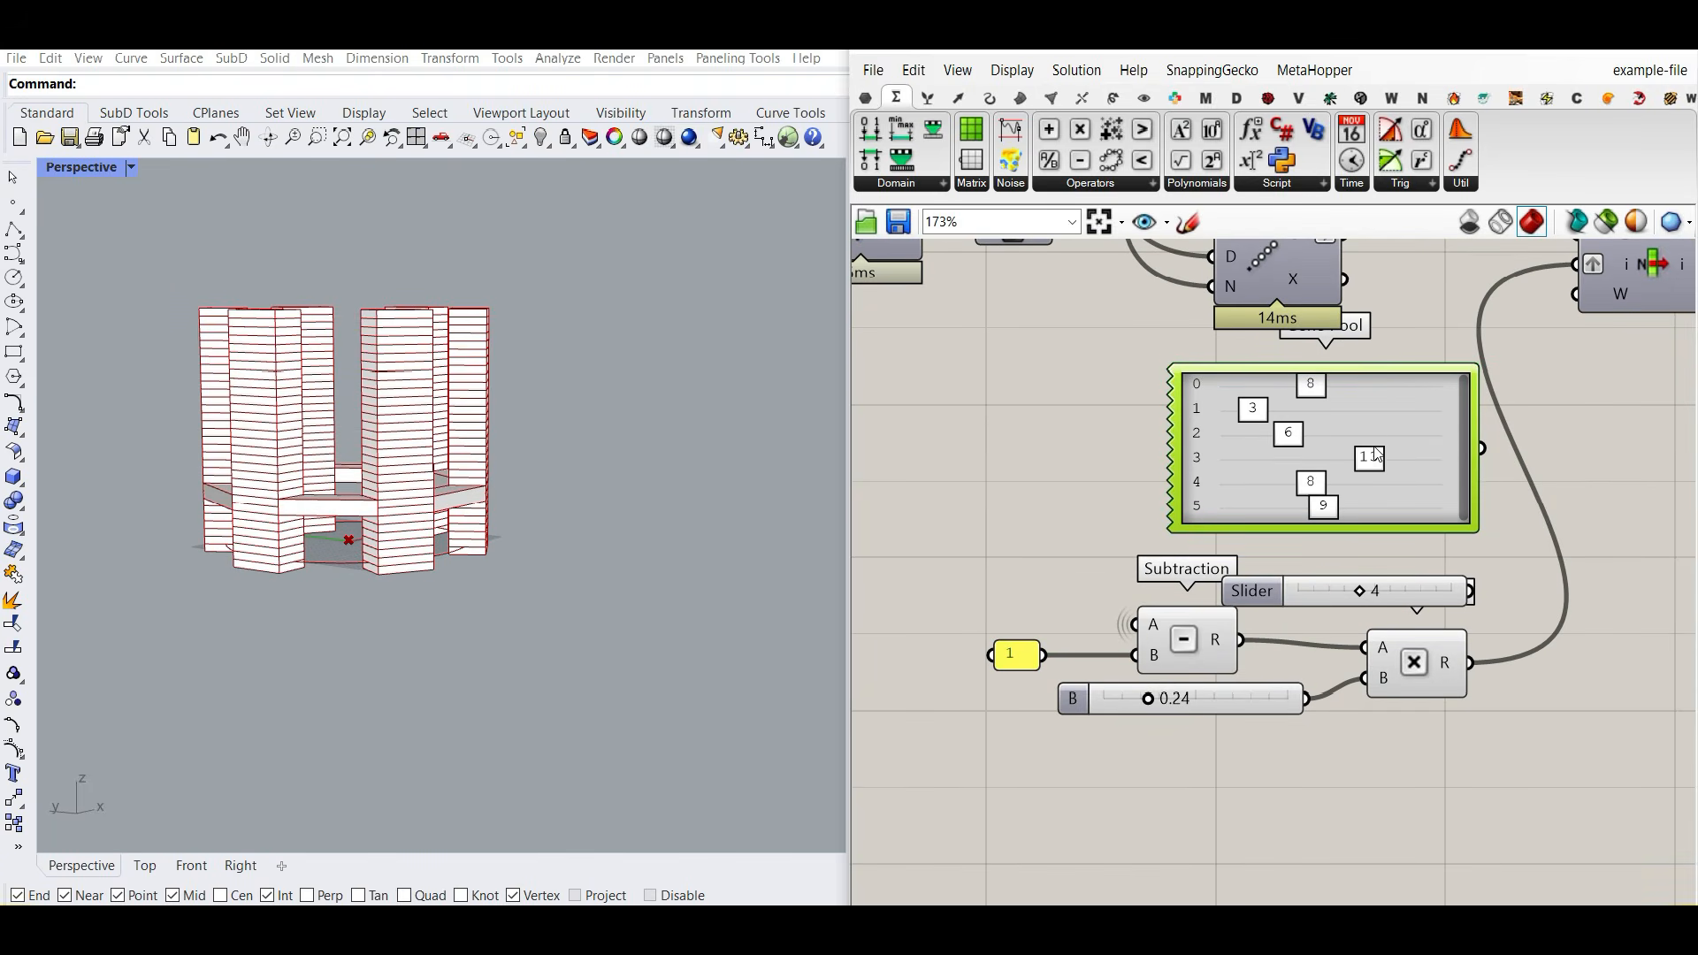
key("ctrl+v")
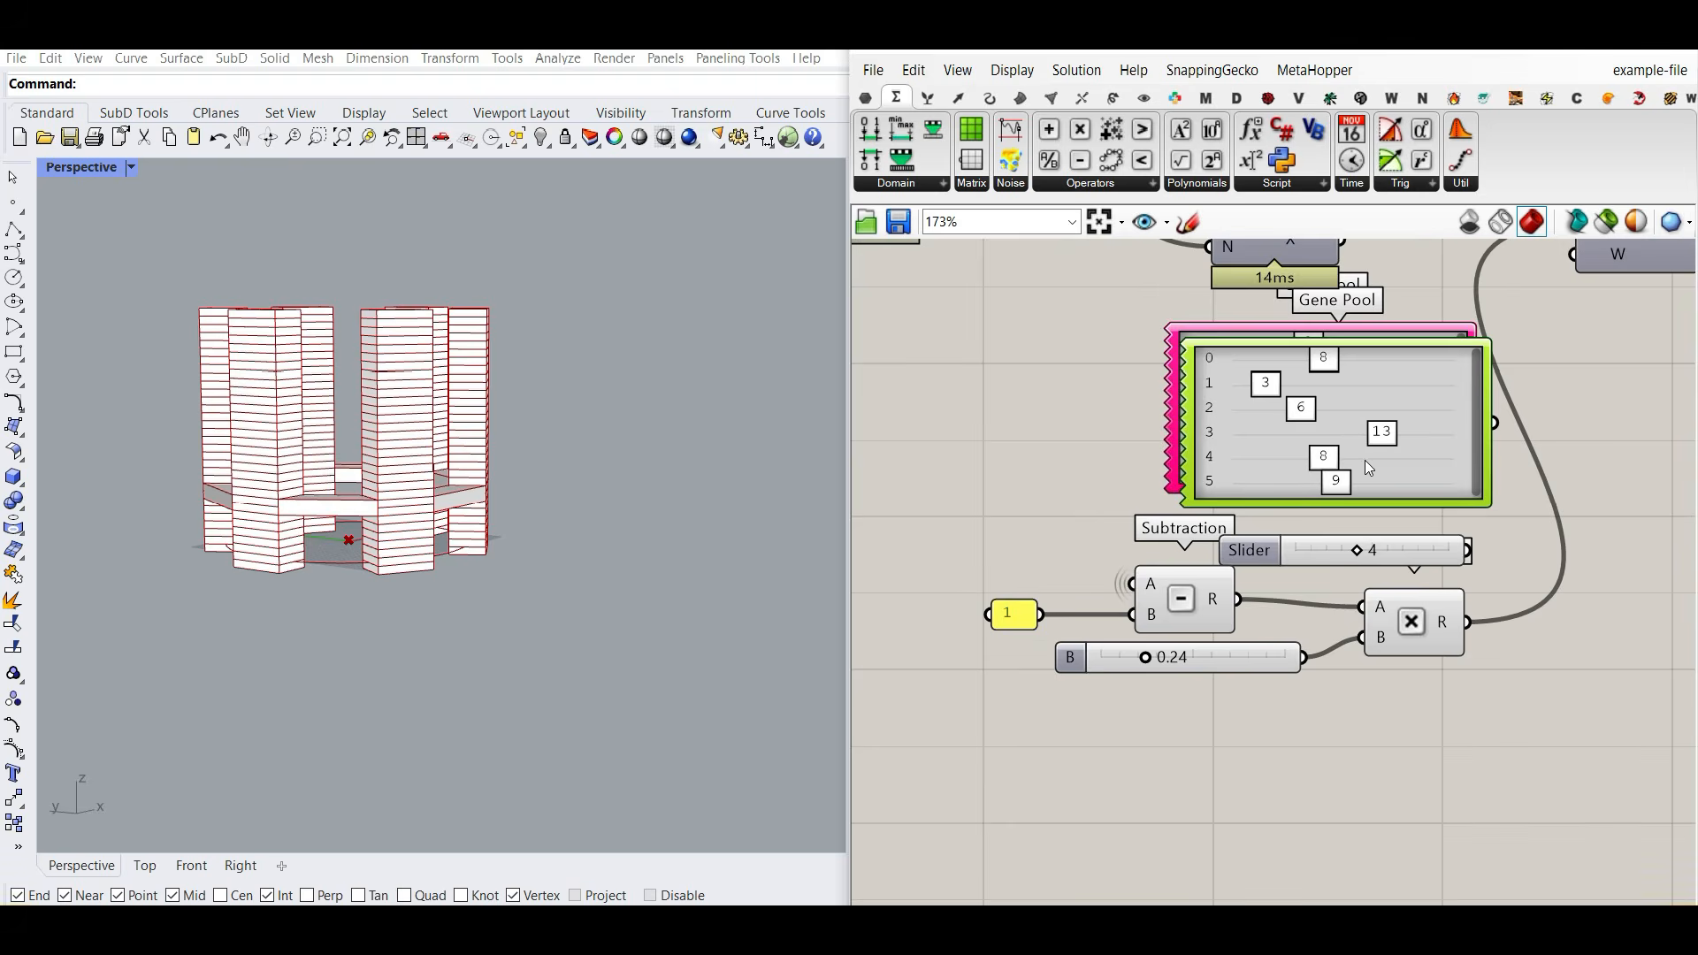
left_click_drag(1378, 456, 1254, 814)
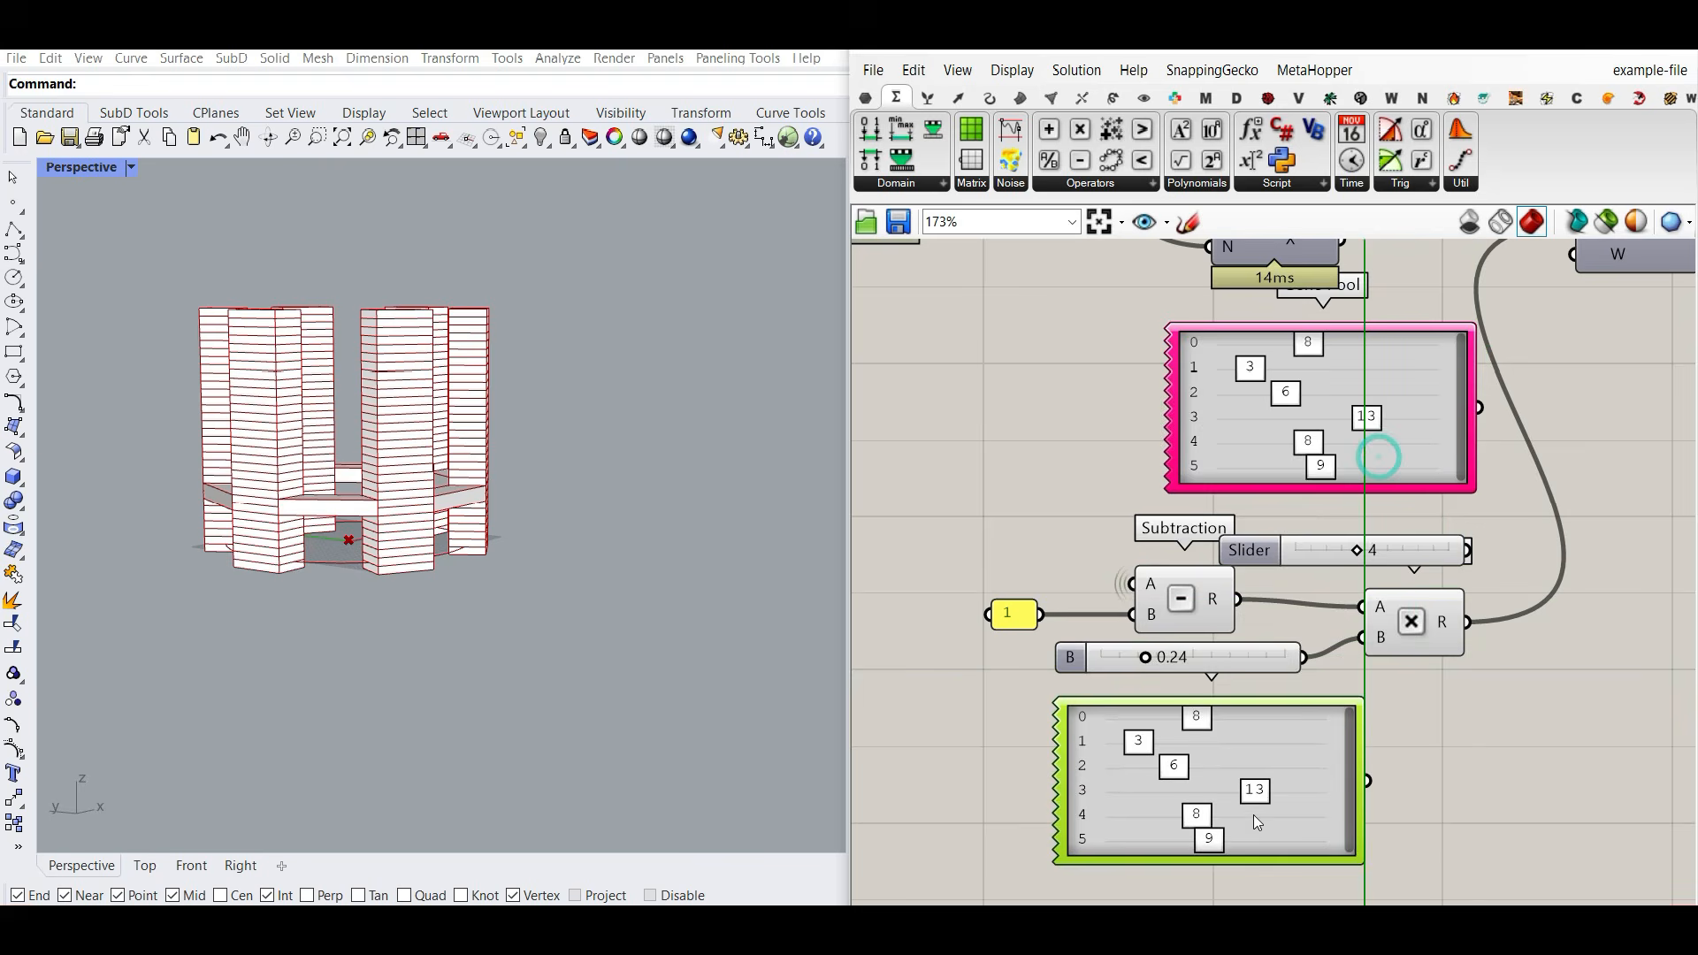
Step: Set the maximum value of the copied Gene Pool to 1
double_click(1288, 771)
double_click(1430, 783)
type("1")
key("Return")
left_click(1366, 858)
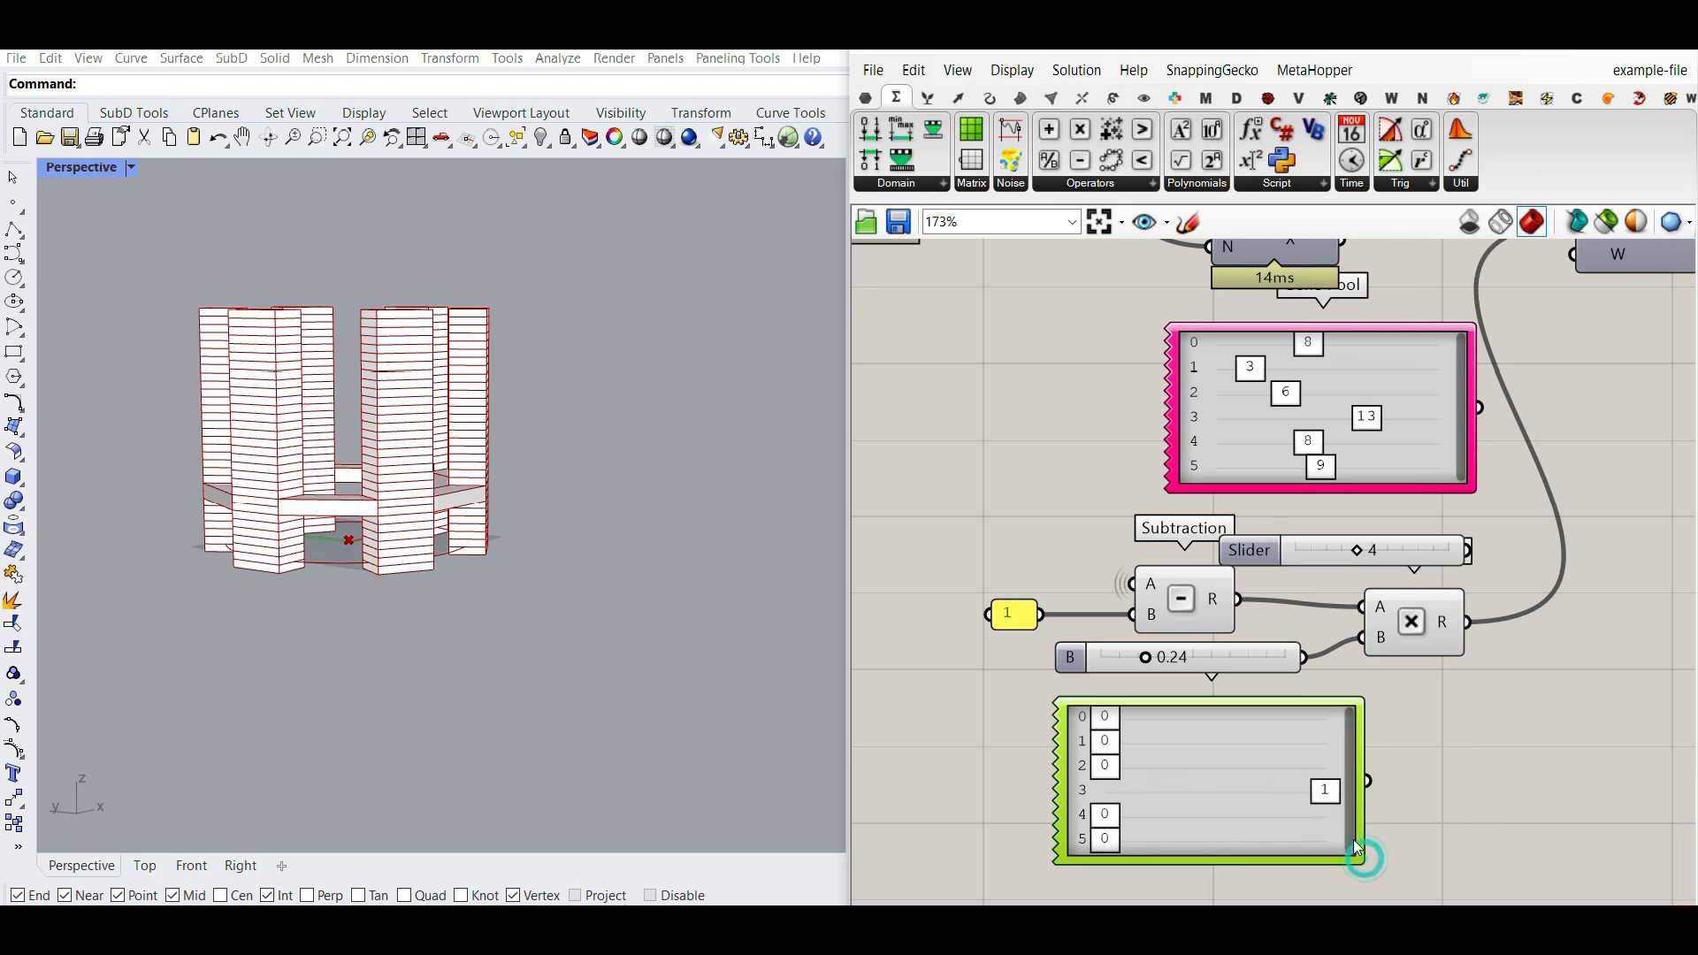
Step: Set the gene count of the copied Gene Pool to 3
double_click(1283, 779)
double_click(1378, 719)
type("2")
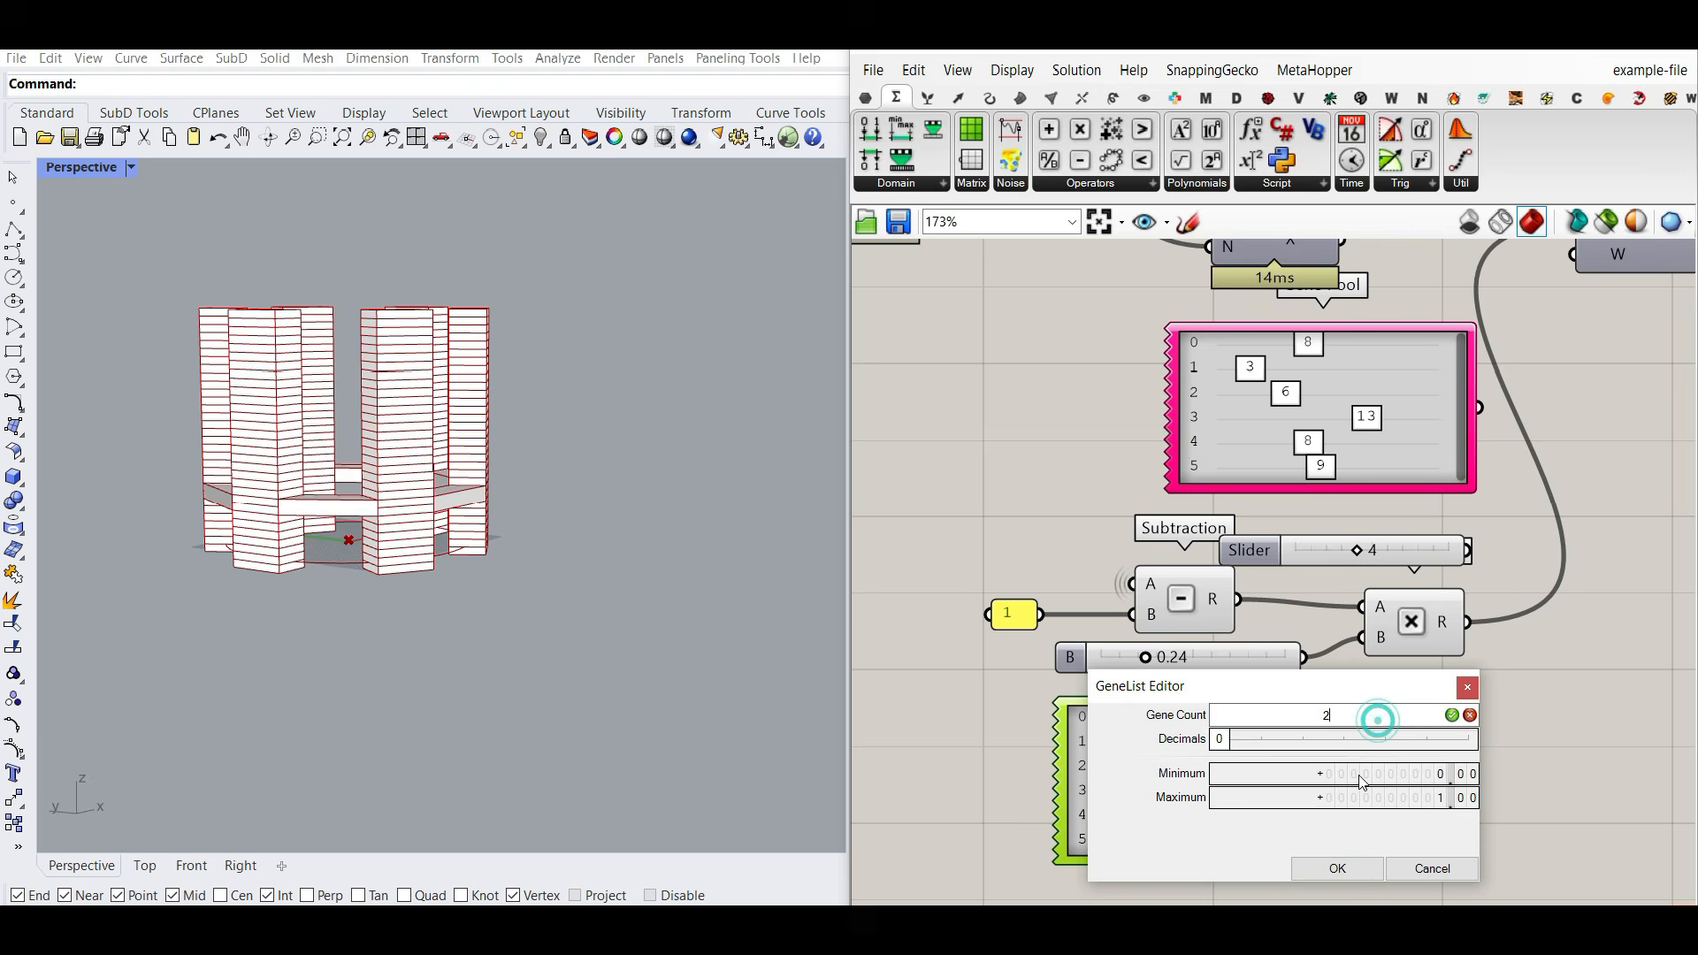
left_click(1335, 727)
left_click(1337, 868)
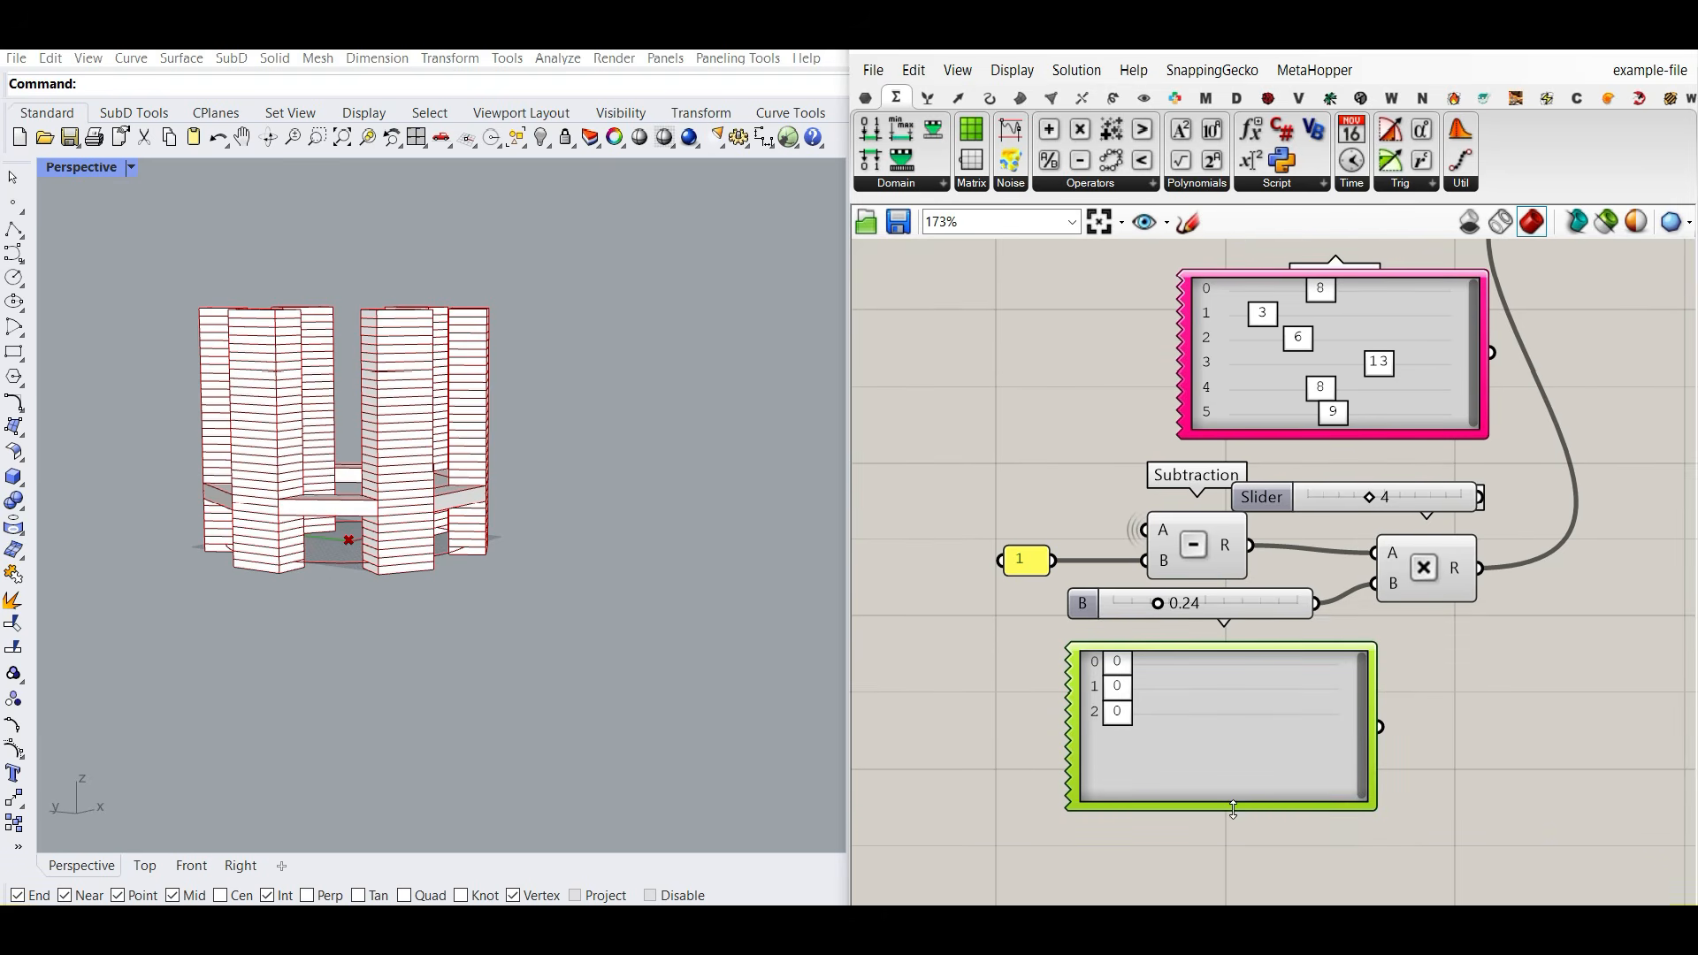
Step: Shrink the three-gene Gene Pool on the canvas and give its genes five decimals
left_click_drag(1235, 803, 1238, 747)
double_click(1244, 703)
left_click_drag(1180, 664, 1390, 679)
left_click(1298, 793)
left_click(1371, 683)
Step: Connect the three-gene Gene Pool to the Multiplication's B input and delete the replaced 0.24 slider
left_click_drag(1366, 690, 1373, 584)
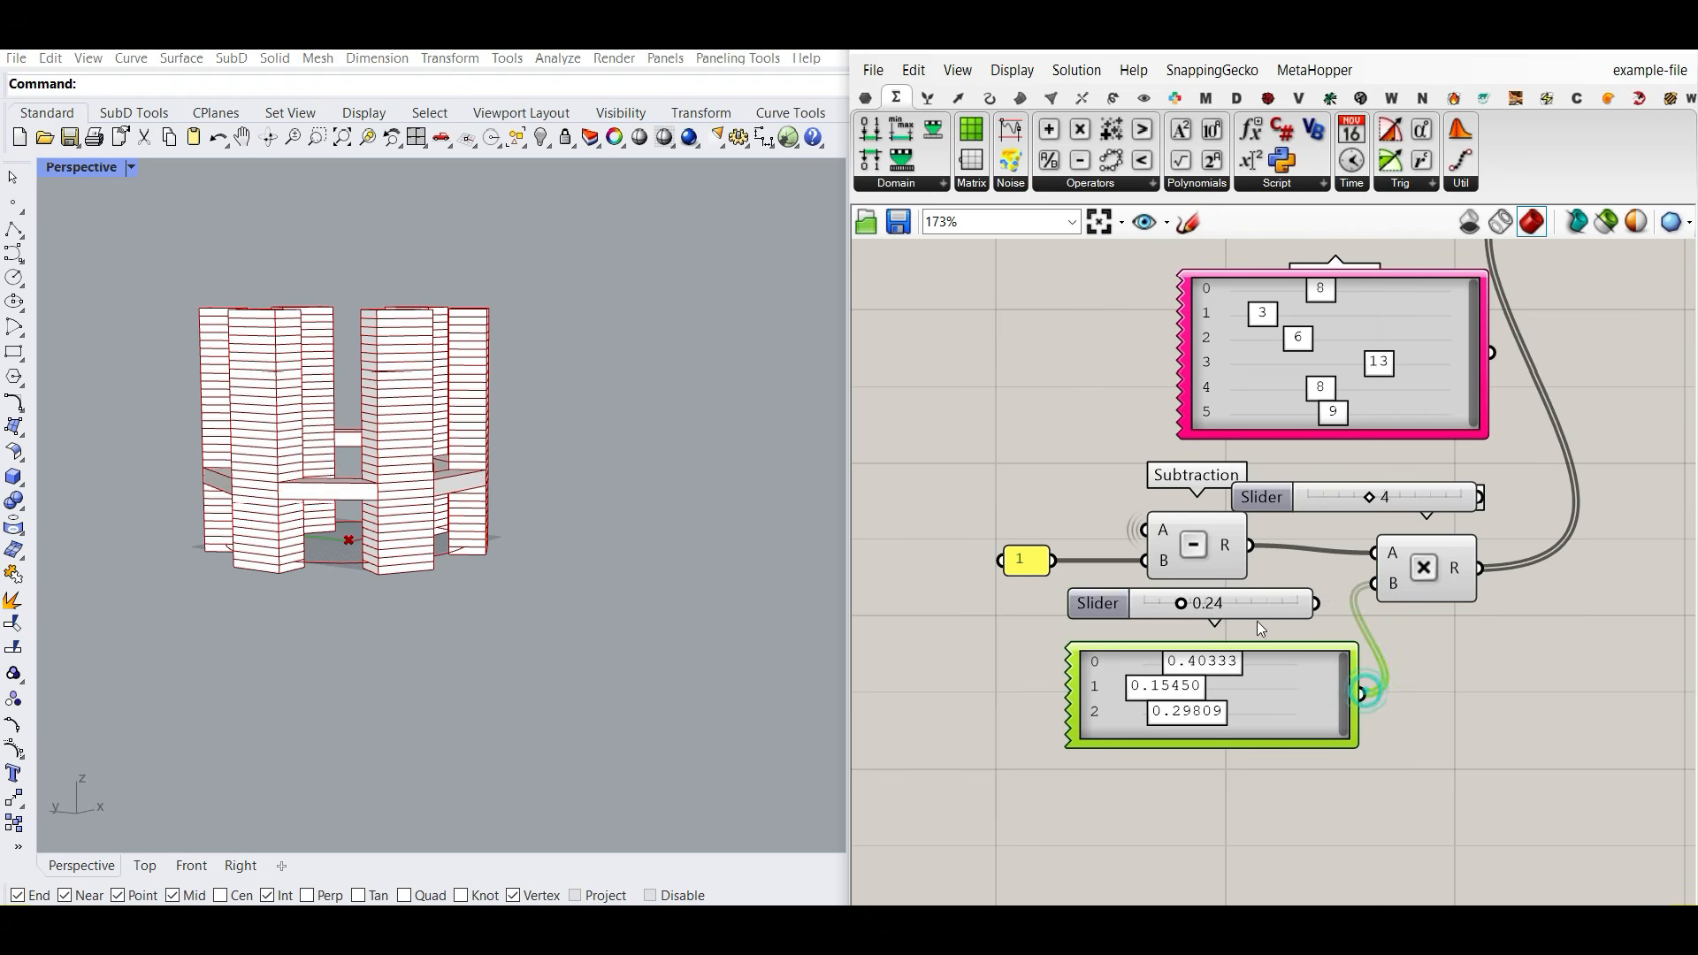
left_click(1243, 601)
key("Delete")
Step: Set gene 0 of the three-gene Gene Pool to 0.00000
scroll(334, 570, "up", 5)
right_click_drag(367, 492, 352, 568)
scroll(340, 595, "down", 8)
scroll(352, 568, "up", 4)
left_click_drag(1205, 669, 1058, 672)
right_click_drag(628, 606, 656, 569)
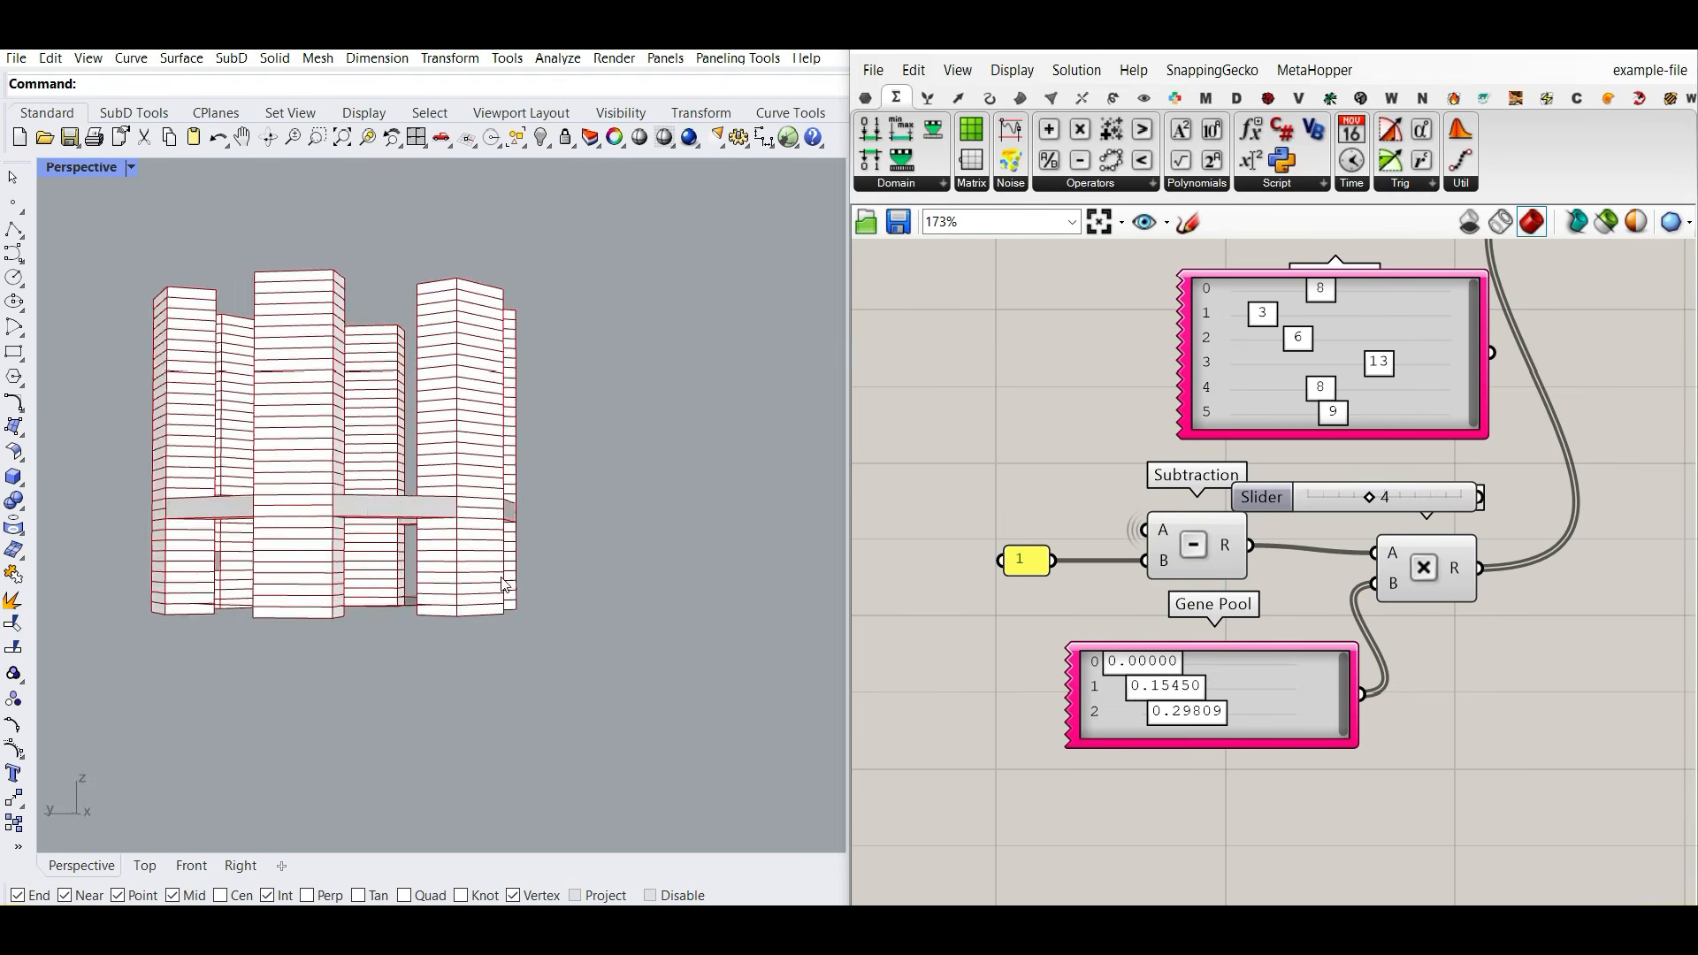
right_click_drag(497, 576, 535, 599)
Step: Remove the graft from the List Item's index input
right_click_drag(1243, 578, 1144, 629)
scroll(1442, 319, "down", 2)
right_click_drag(1442, 319, 1271, 447)
scroll(1318, 380, "up", 3)
right_click(1354, 389)
left_click(1379, 538)
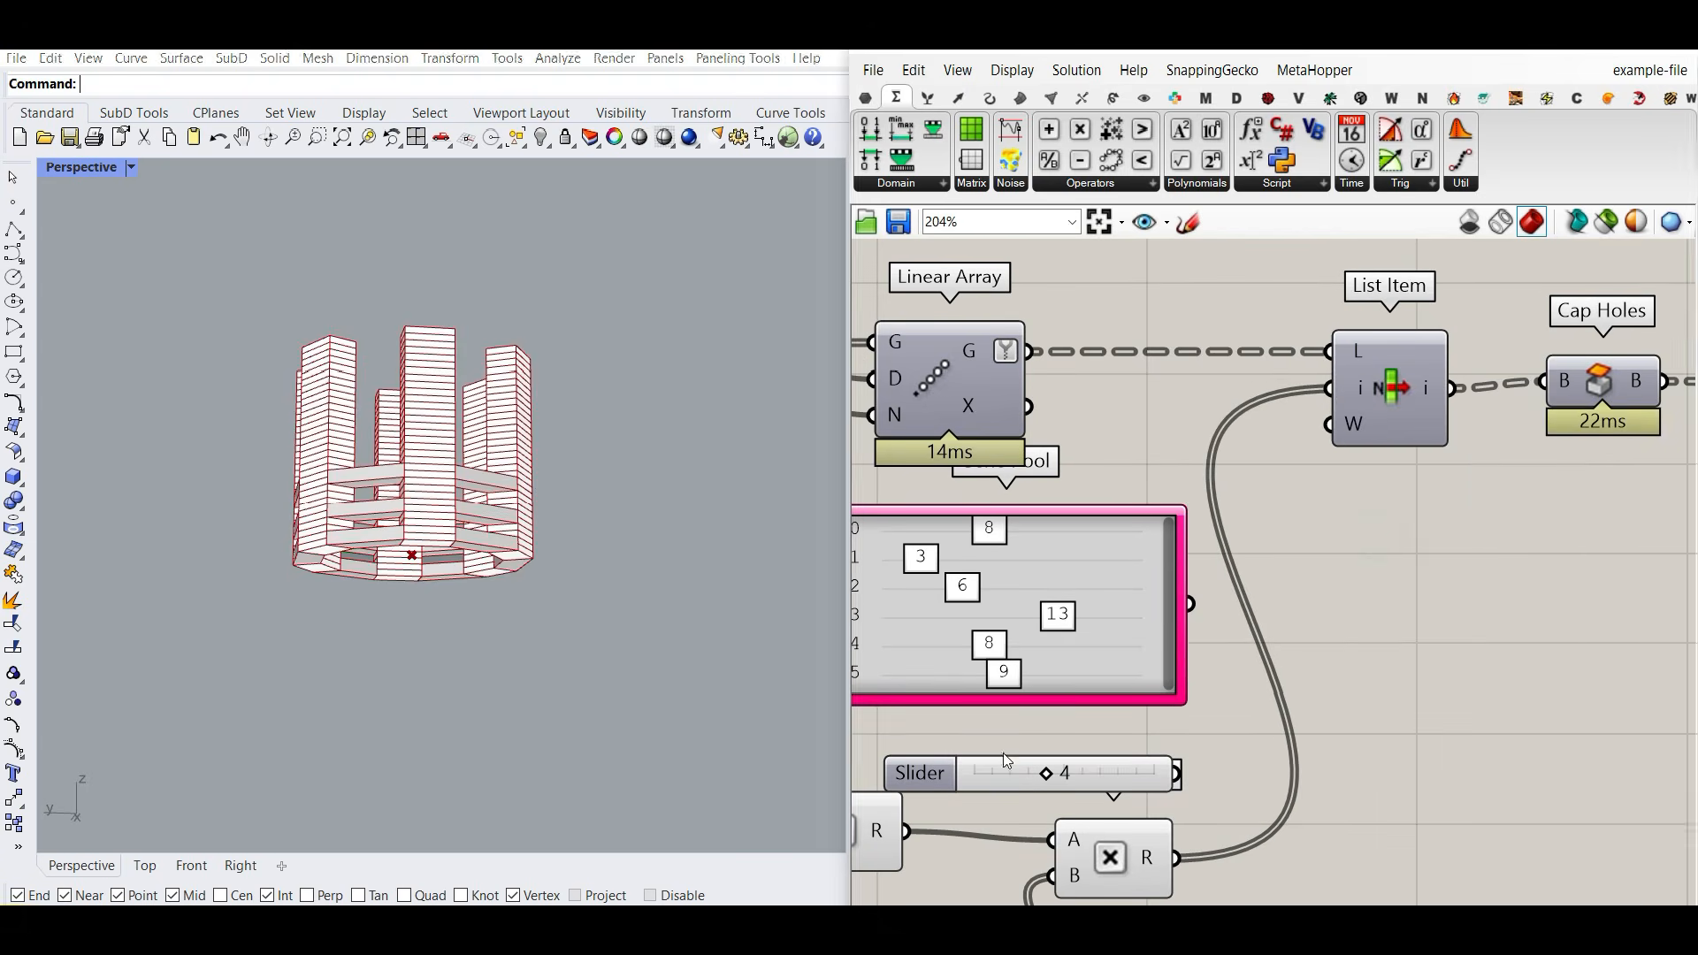
Step: Set gene 1 of the three-gene Gene Pool to 0.53321 and gene 2 to 1.00000
right_click_drag(1003, 753, 1050, 536)
scroll(415, 443, "down", 5)
right_click_drag(415, 442, 349, 639)
scroll(363, 637, "up", 6)
right_click_drag(921, 688, 1067, 541)
left_click_drag(1014, 630, 1210, 670)
right_click_drag(451, 566, 592, 504)
scroll(490, 559, "down", 4)
scroll(519, 398, "up", 7)
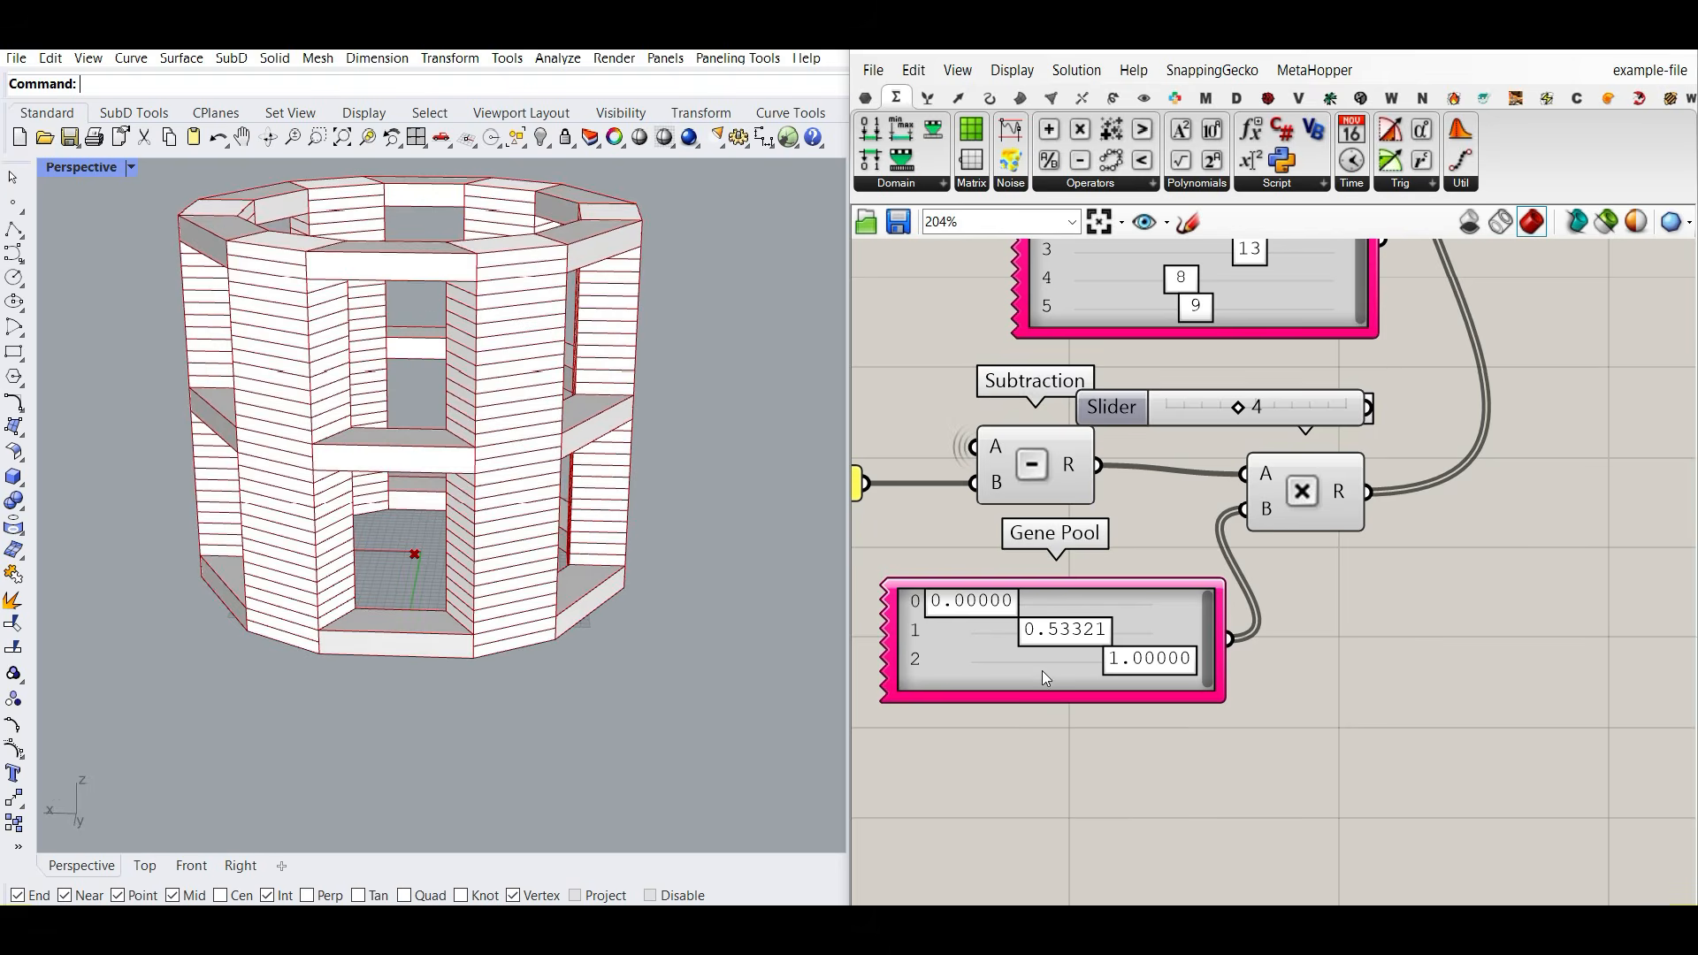
Step: Set gene 1 of the three-gene Gene Pool to 0.48203
mouse_move(1066, 629)
left_mouse_down()
mouse_move(1017, 632)
mouse_move(1062, 639)
left_mouse_up()
scroll(1214, 635, "down", 4)
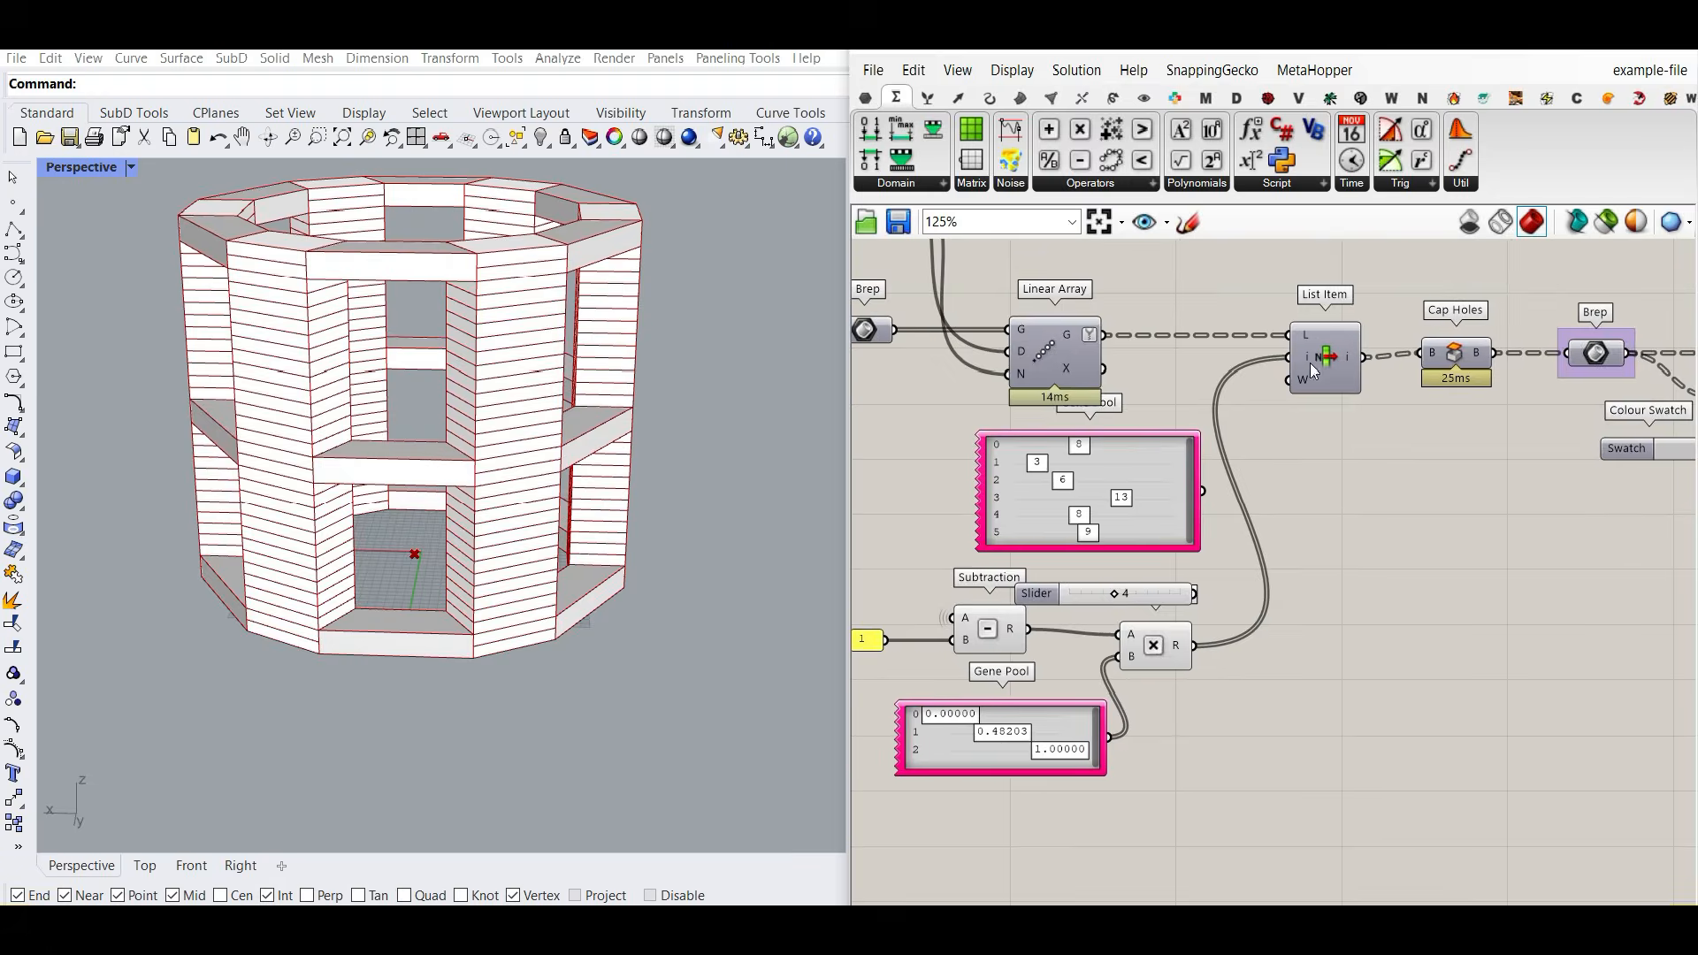
Step: Graft the List Item's index input and feed it from the six-gene Gene Pool
scroll(1309, 363, "up", 4)
right_click(1293, 356)
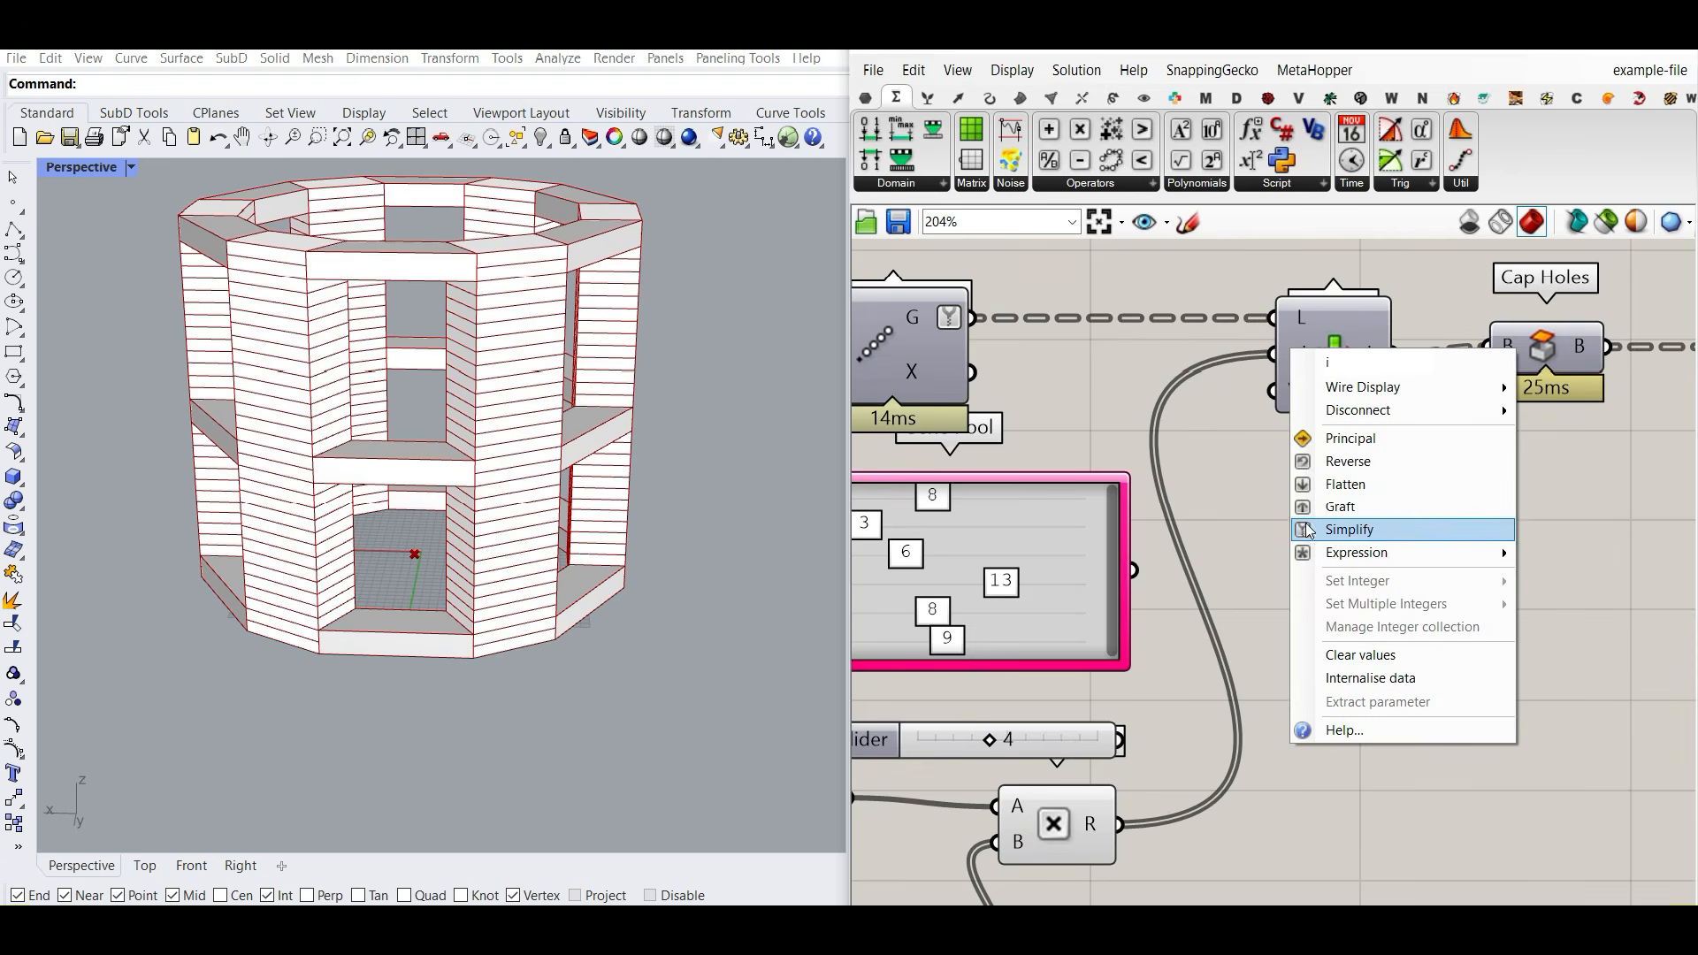
left_click(1323, 502)
mouse_move(1119, 568)
left_mouse_down()
mouse_move(1166, 566)
mouse_move(1120, 562)
left_mouse_up()
left_click_drag(1250, 353, 1247, 354)
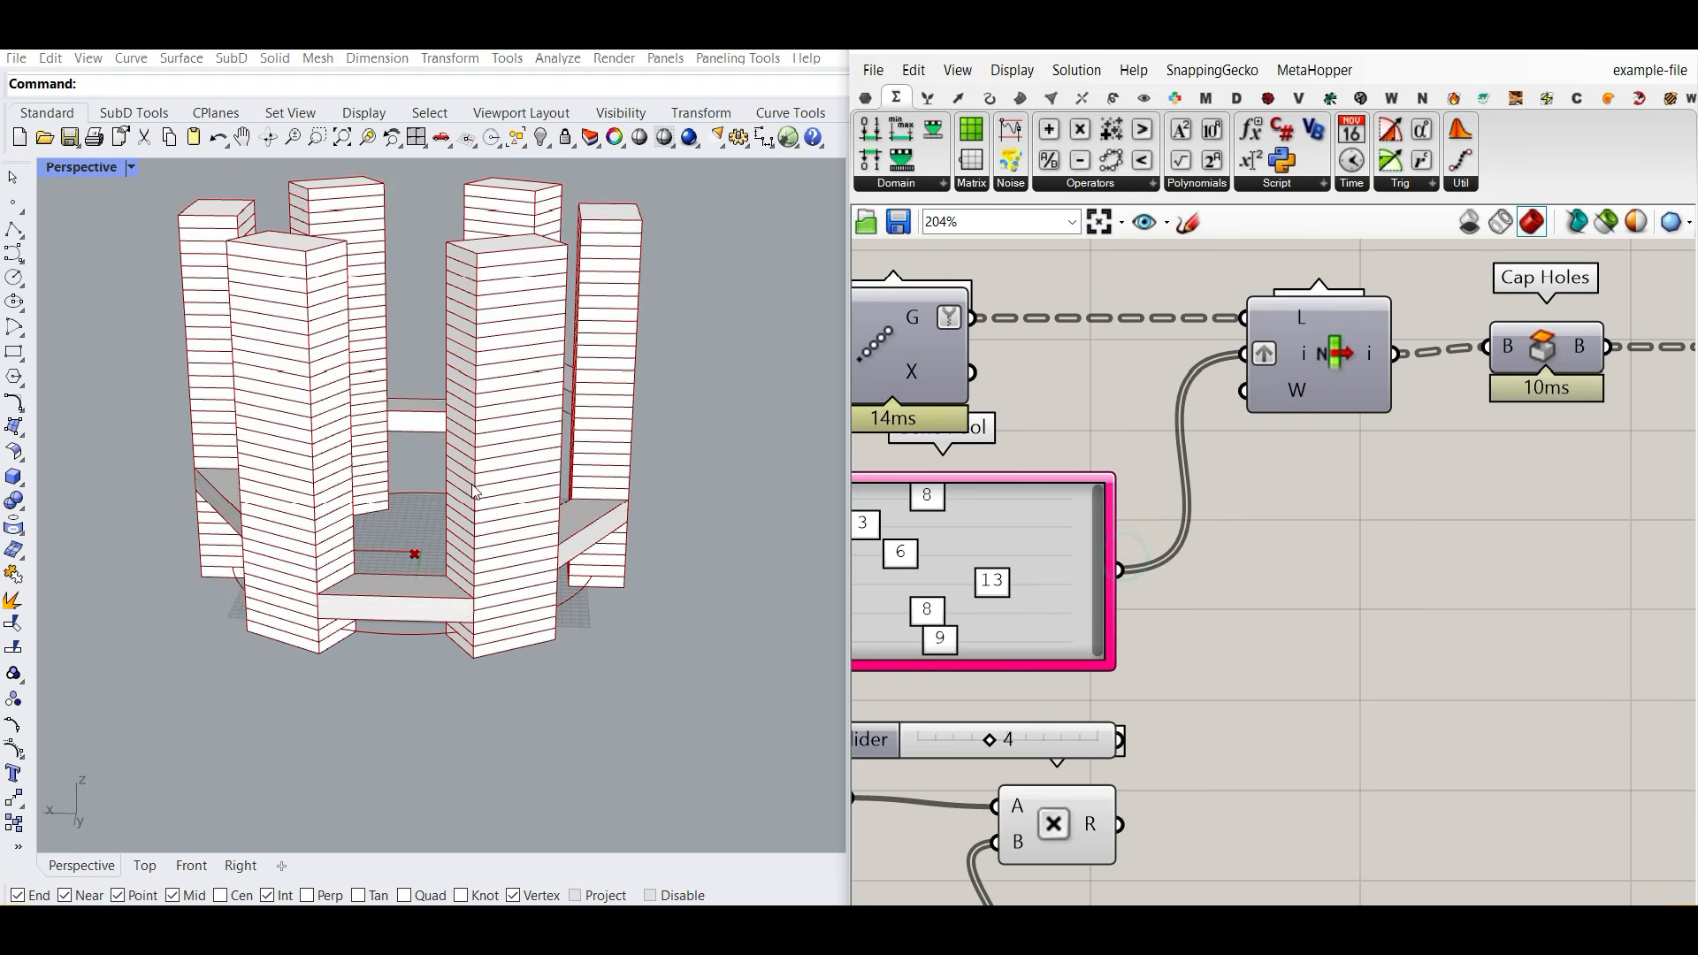
Step: Randomize the six-gene Gene Pool by 100%
right_click(1030, 493)
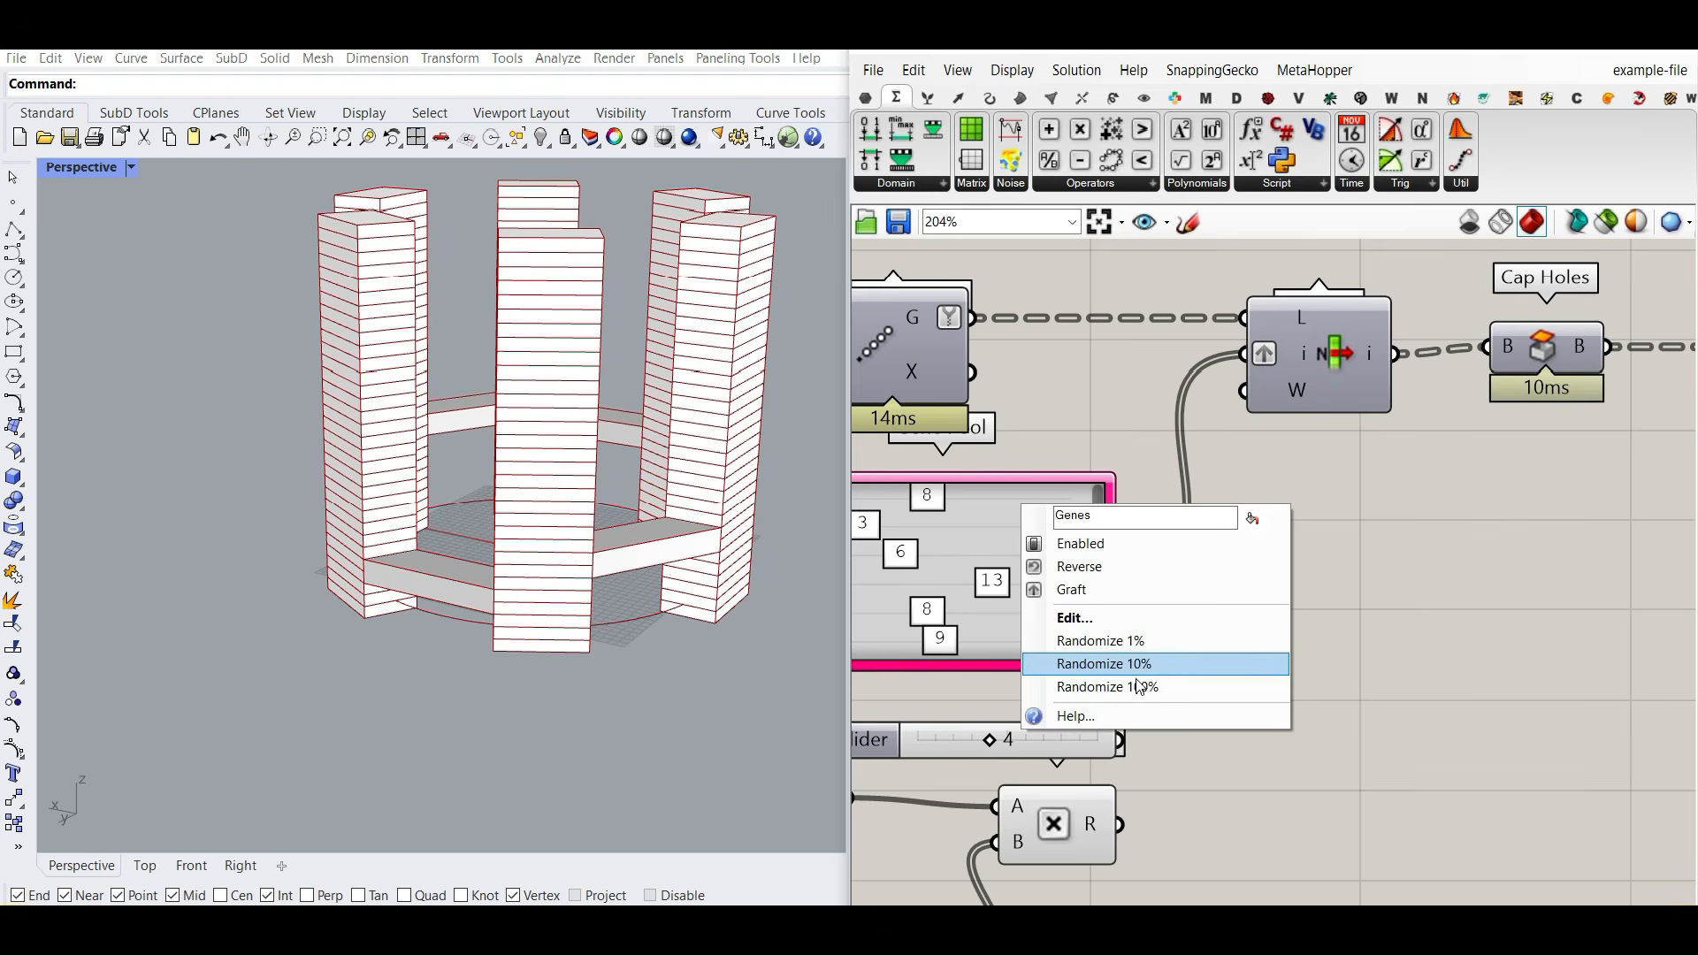
left_click(1135, 687)
right_click_drag(1059, 625, 1236, 619)
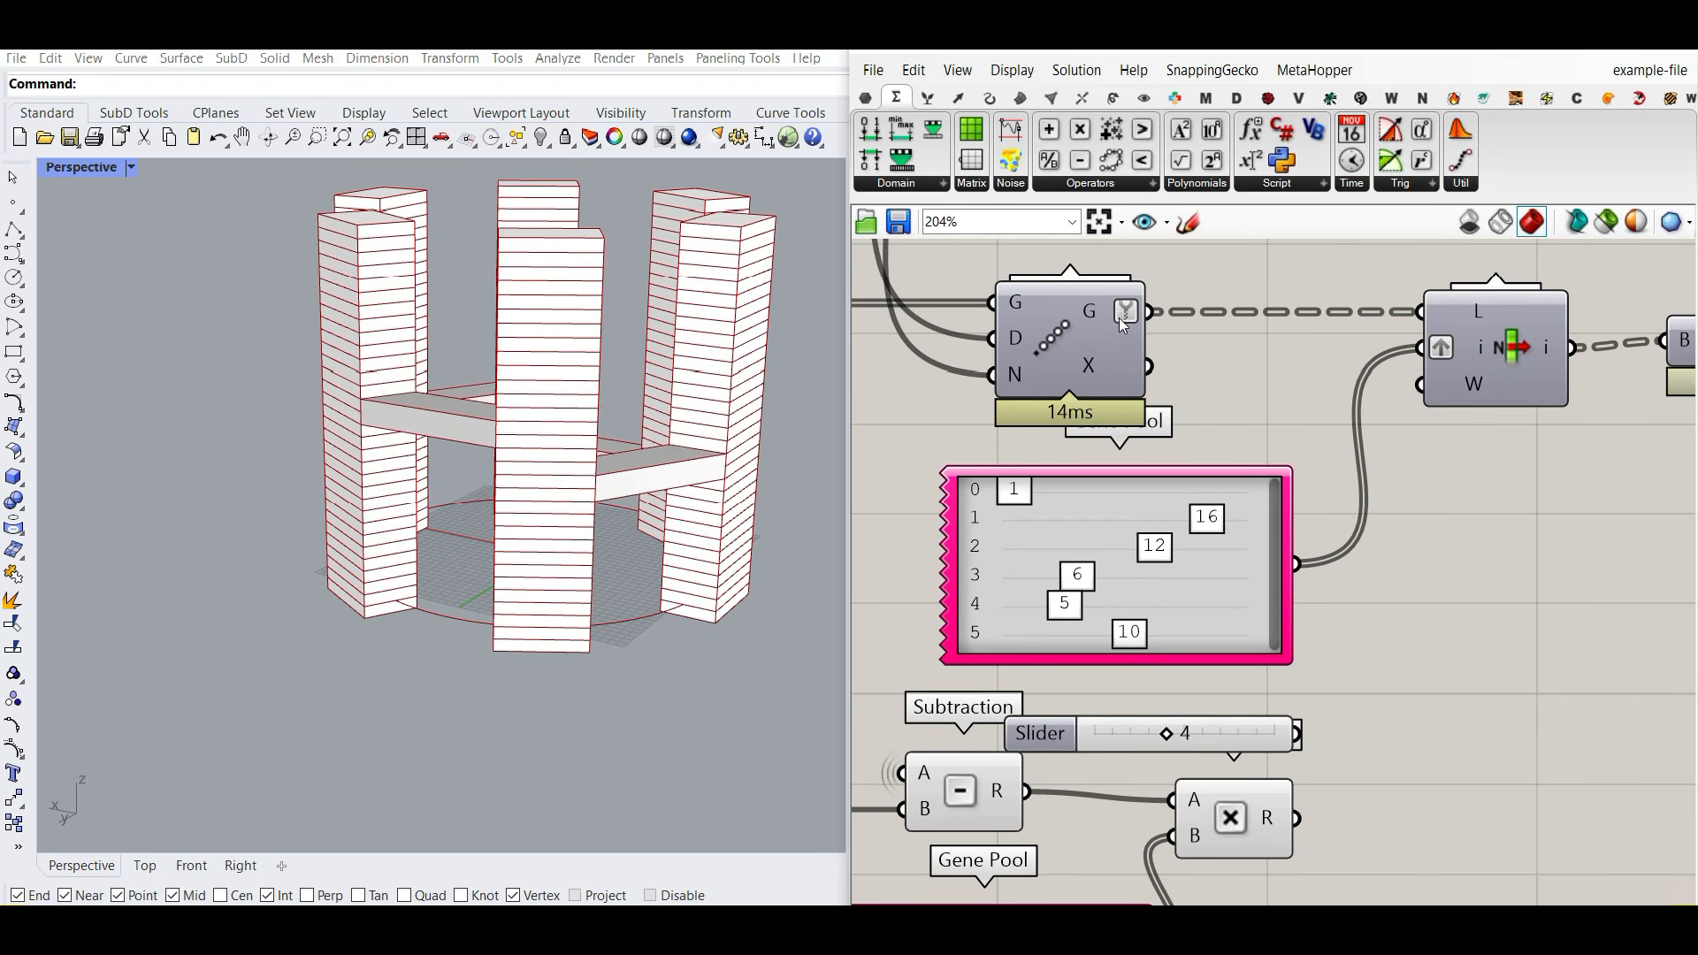
Step: Examine the upstream definition from the Linear Array back to the Circle and Horizontal Frames components
scroll(1273, 444, "down", 3)
right_click_drag(1100, 309, 1378, 501)
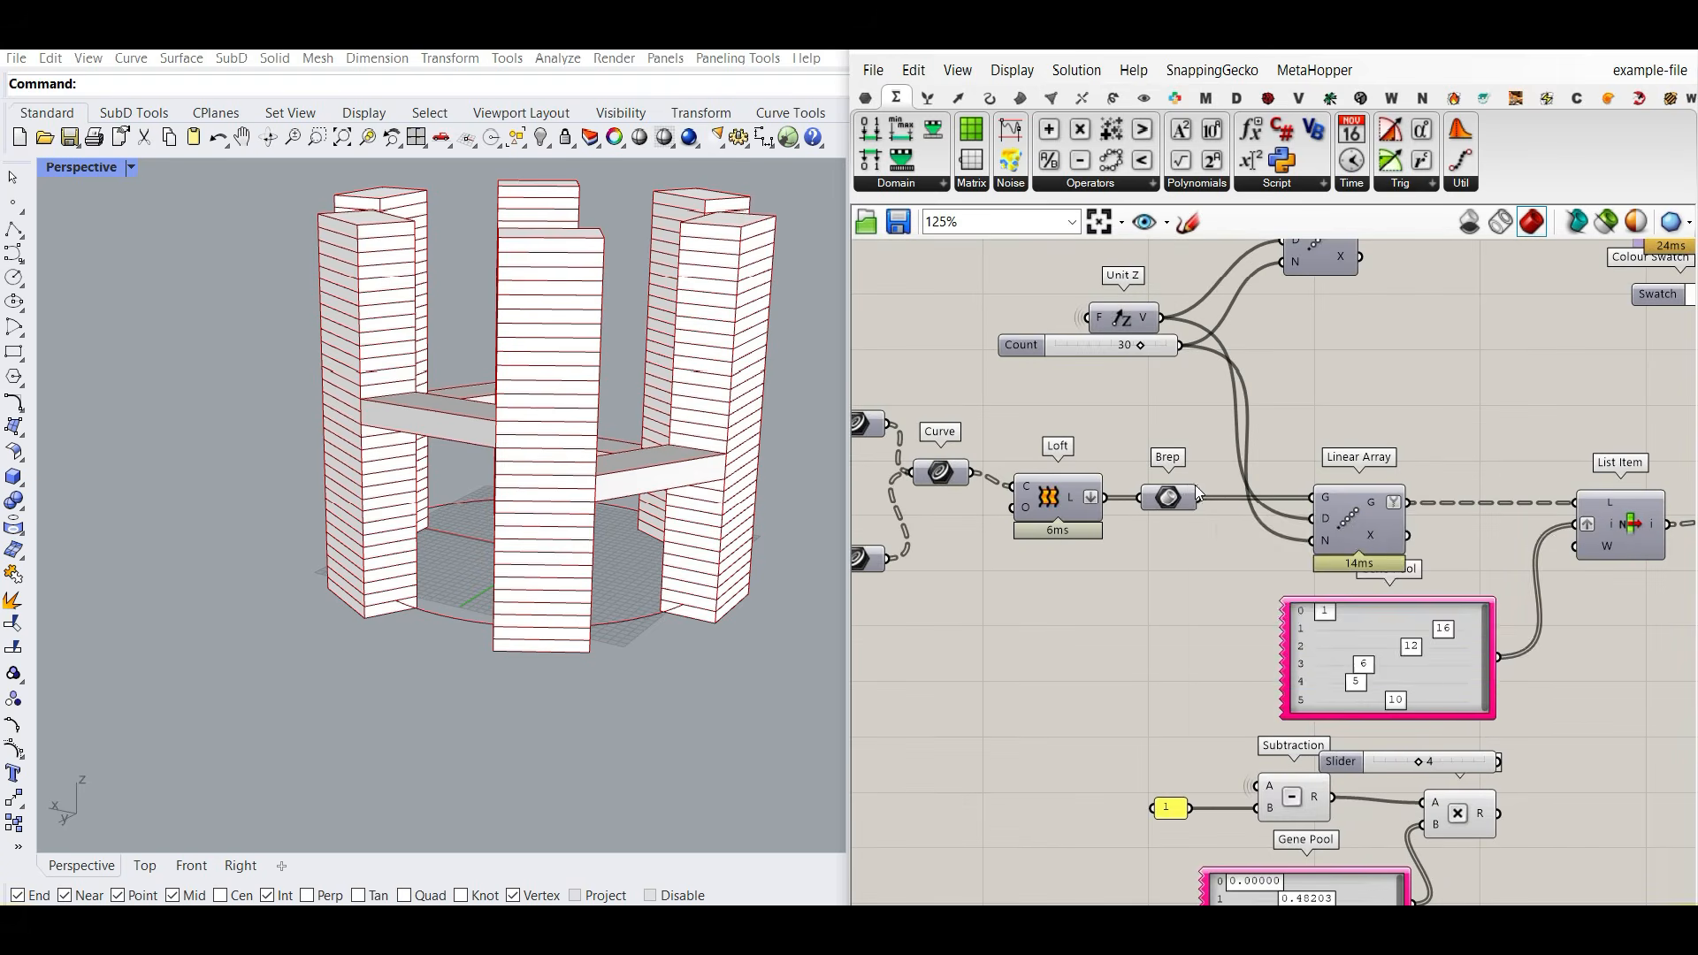
scroll(1191, 484, "down", 6)
right_click_drag(1191, 487, 1485, 507)
right_click_drag(1030, 468, 1232, 486)
scroll(1067, 405, "up", 6)
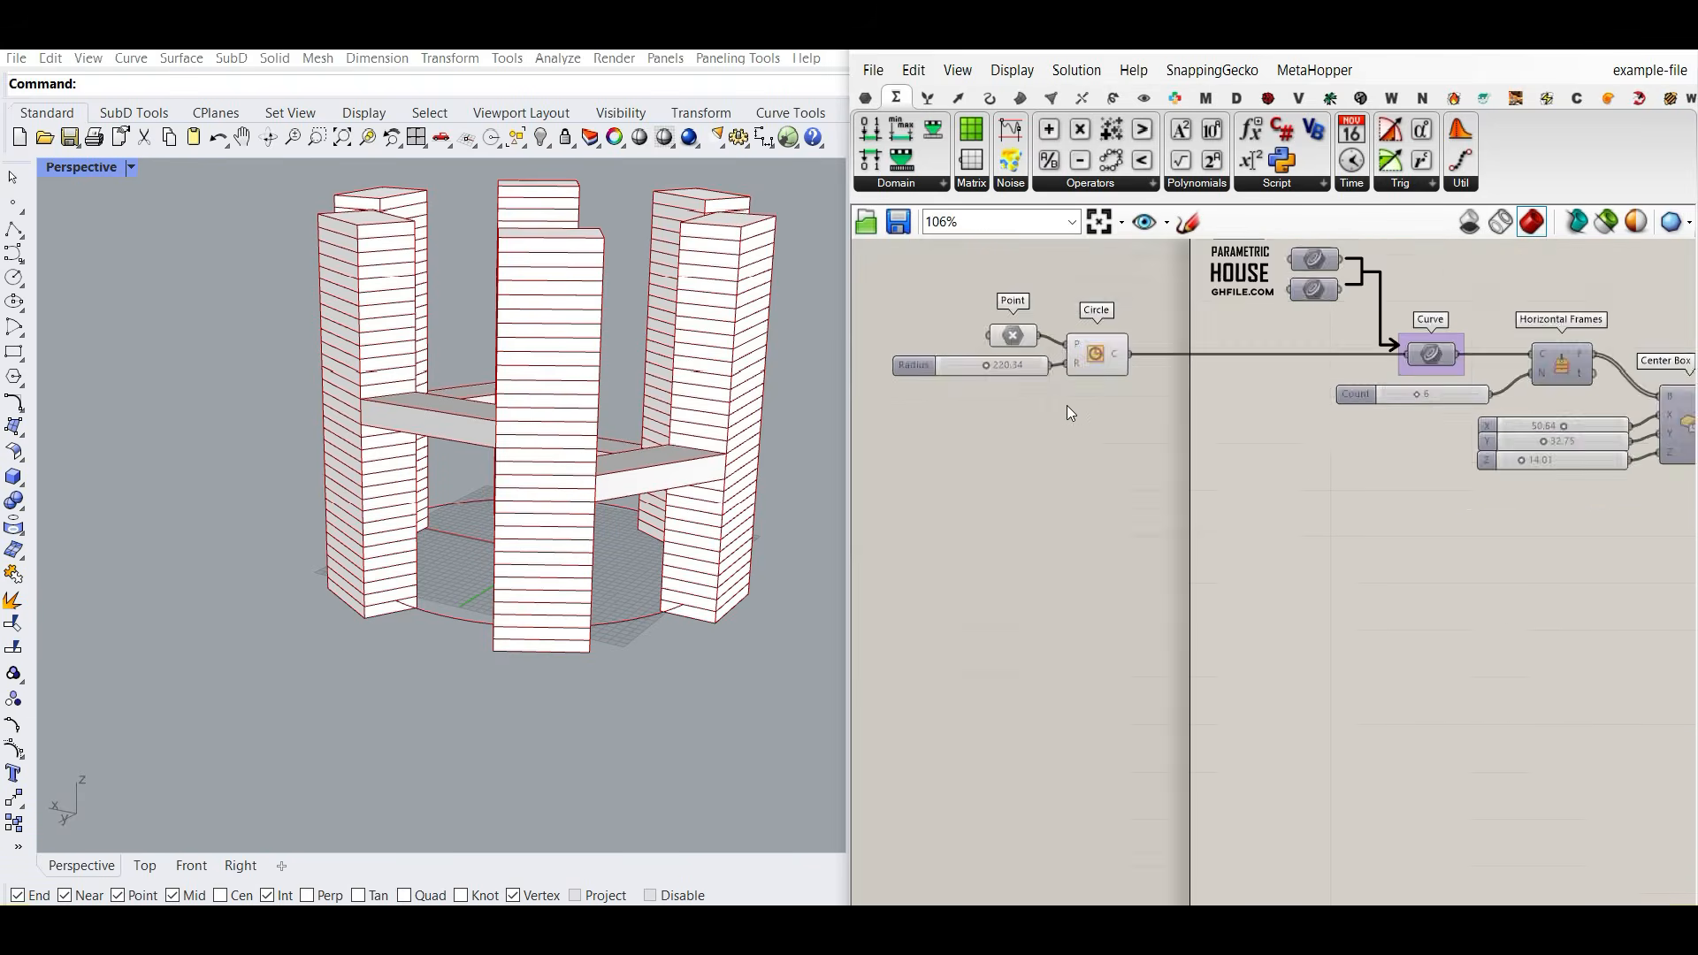
scroll(1421, 413, "up", 4)
right_click_drag(1420, 413, 1158, 411)
scroll(1388, 550, "down", 5)
scroll(1212, 517, "up", 5)
Step: Check the array's Count slider and raise the maximum value of the six-gene Gene Pool
double_click(1266, 527)
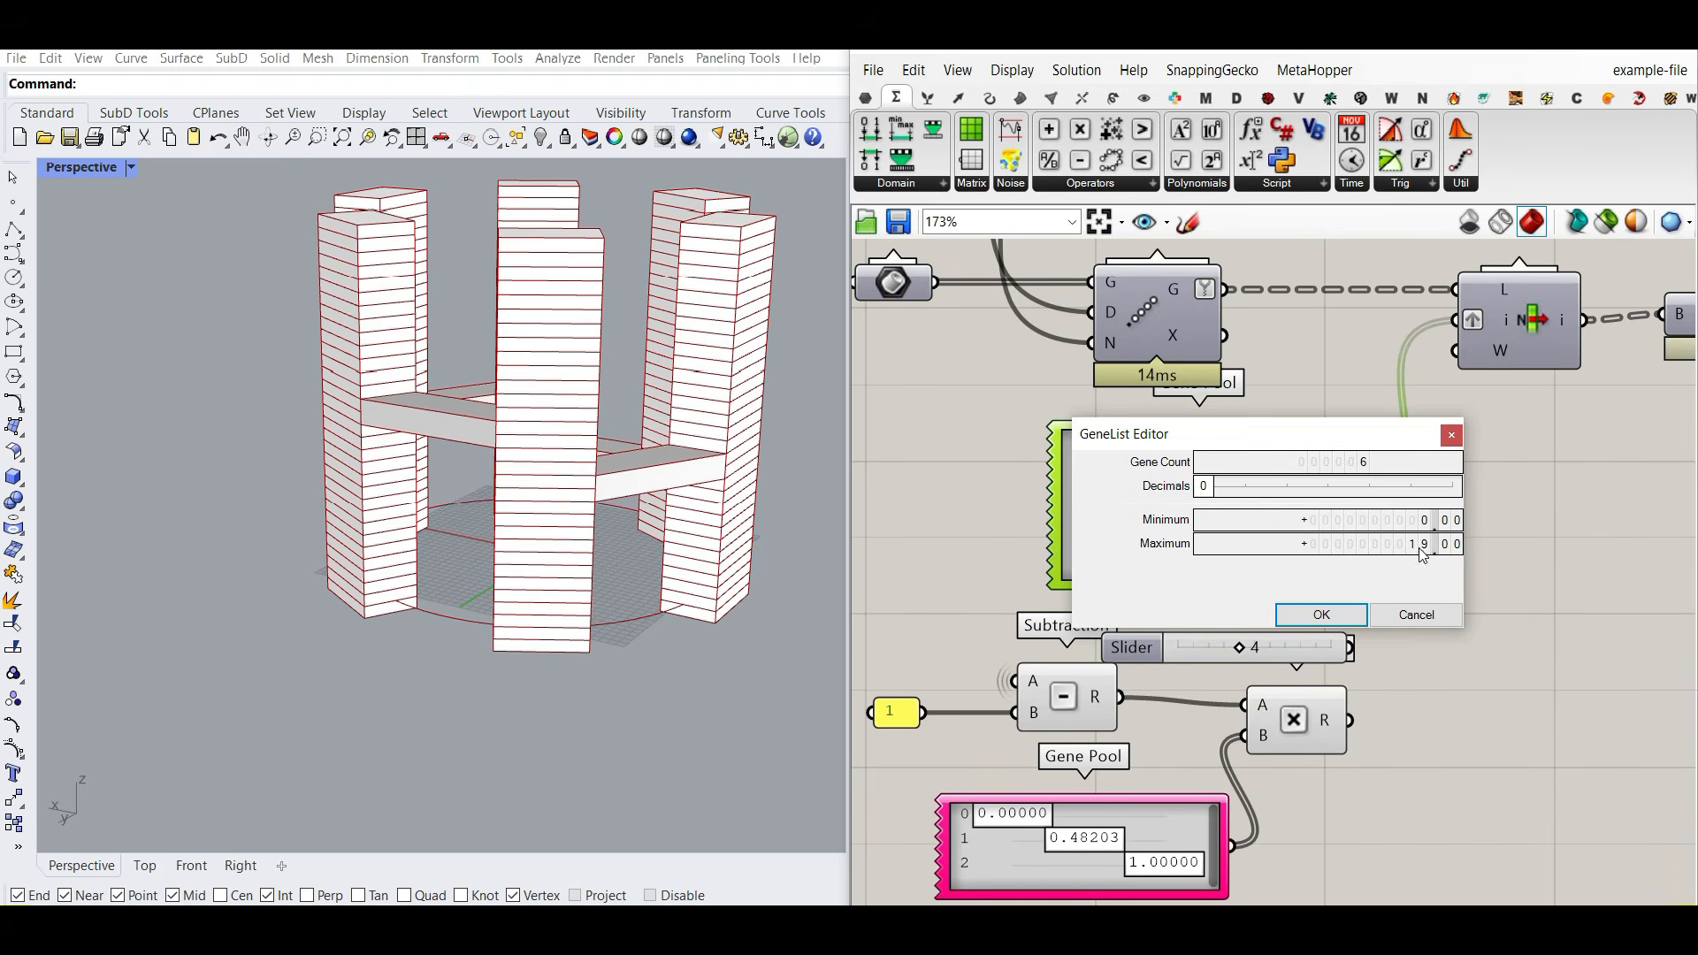
left_click(1412, 617)
right_click_drag(1181, 289, 1475, 614)
right_click_drag(1333, 630, 1374, 486)
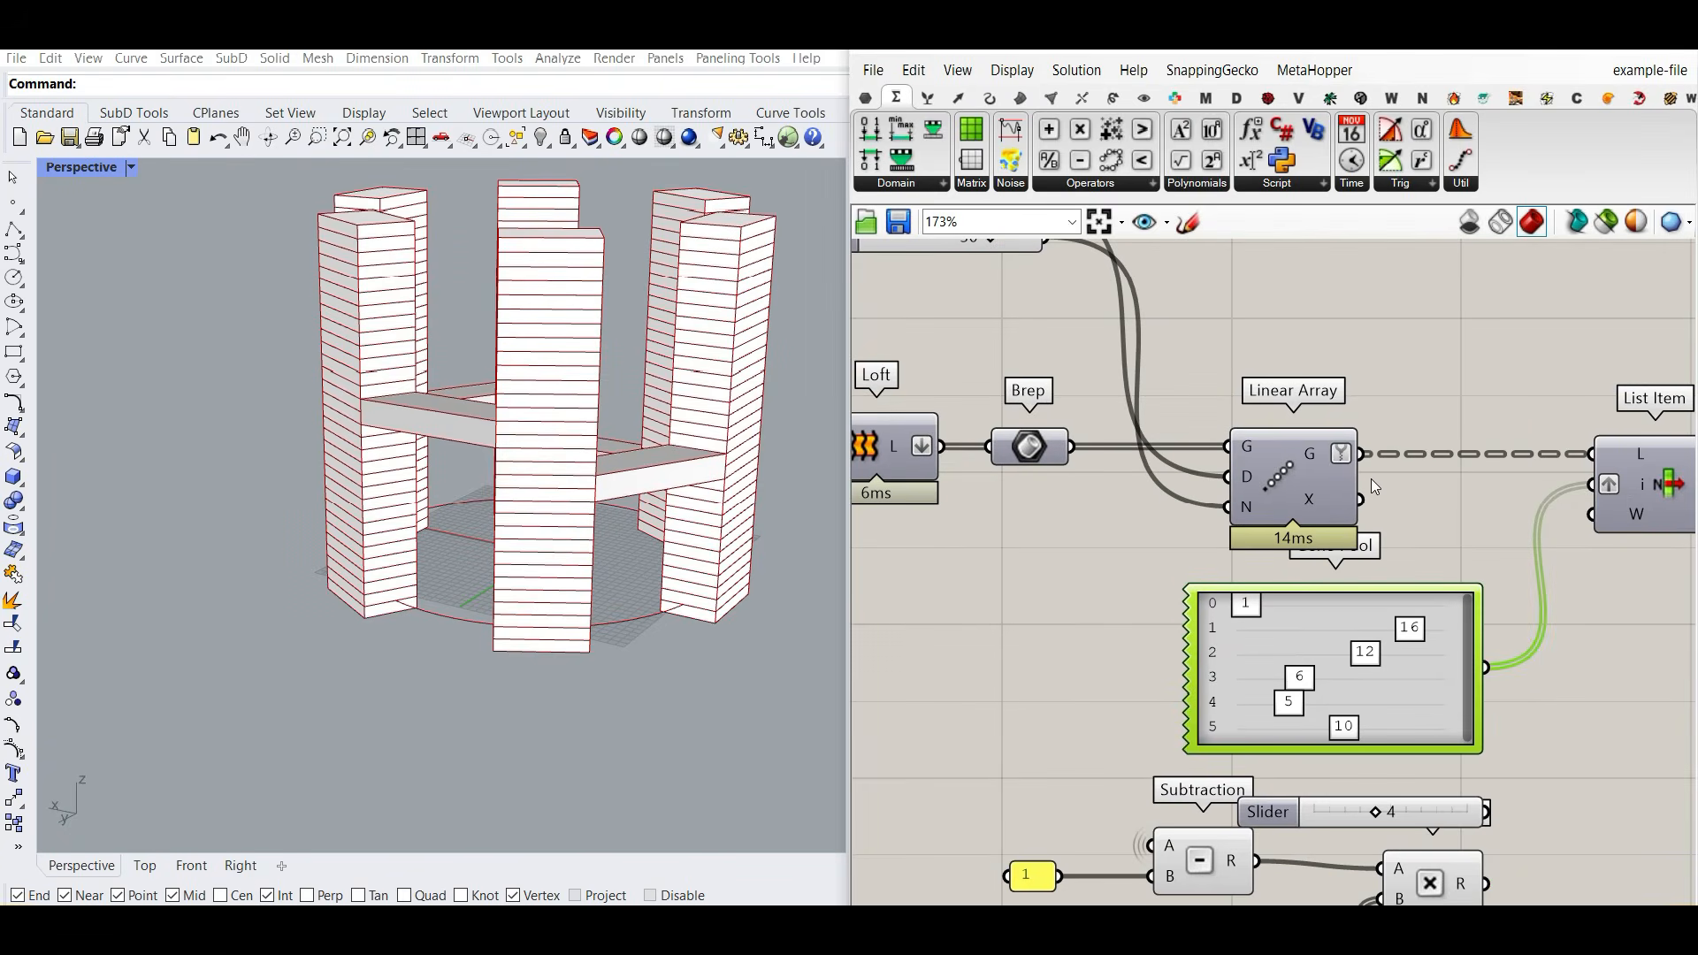
right_click_drag(903, 255, 969, 350)
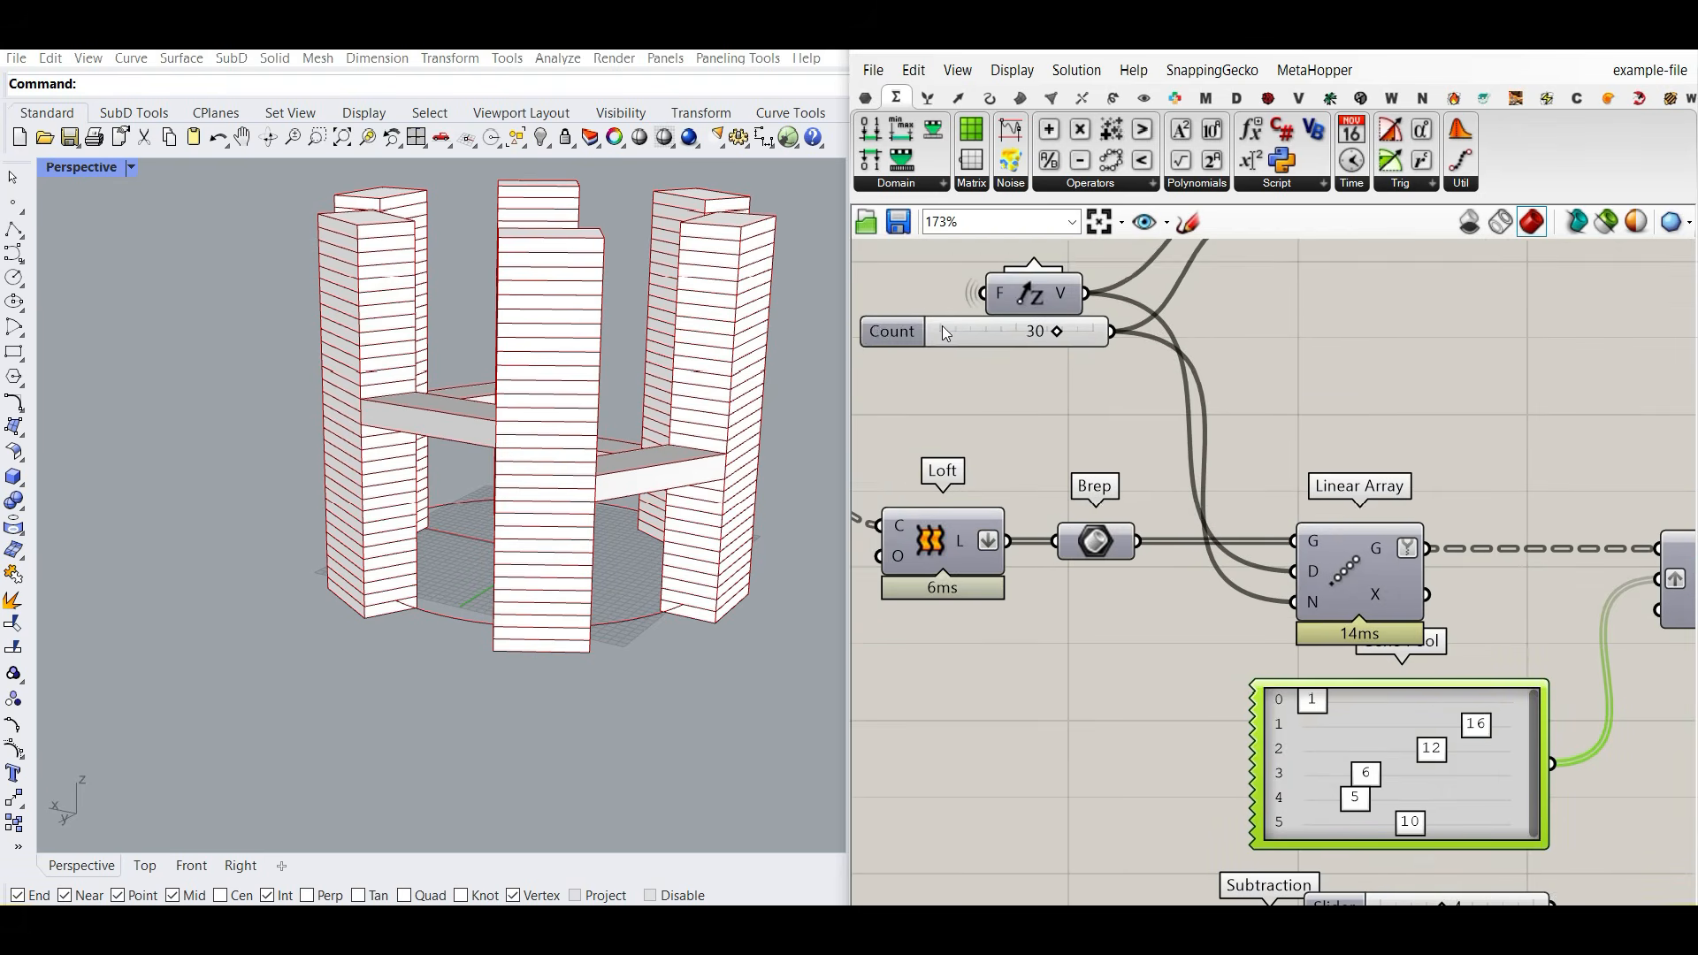
right_click_drag(1422, 758, 1275, 608)
double_click(1254, 592)
double_click(1408, 610)
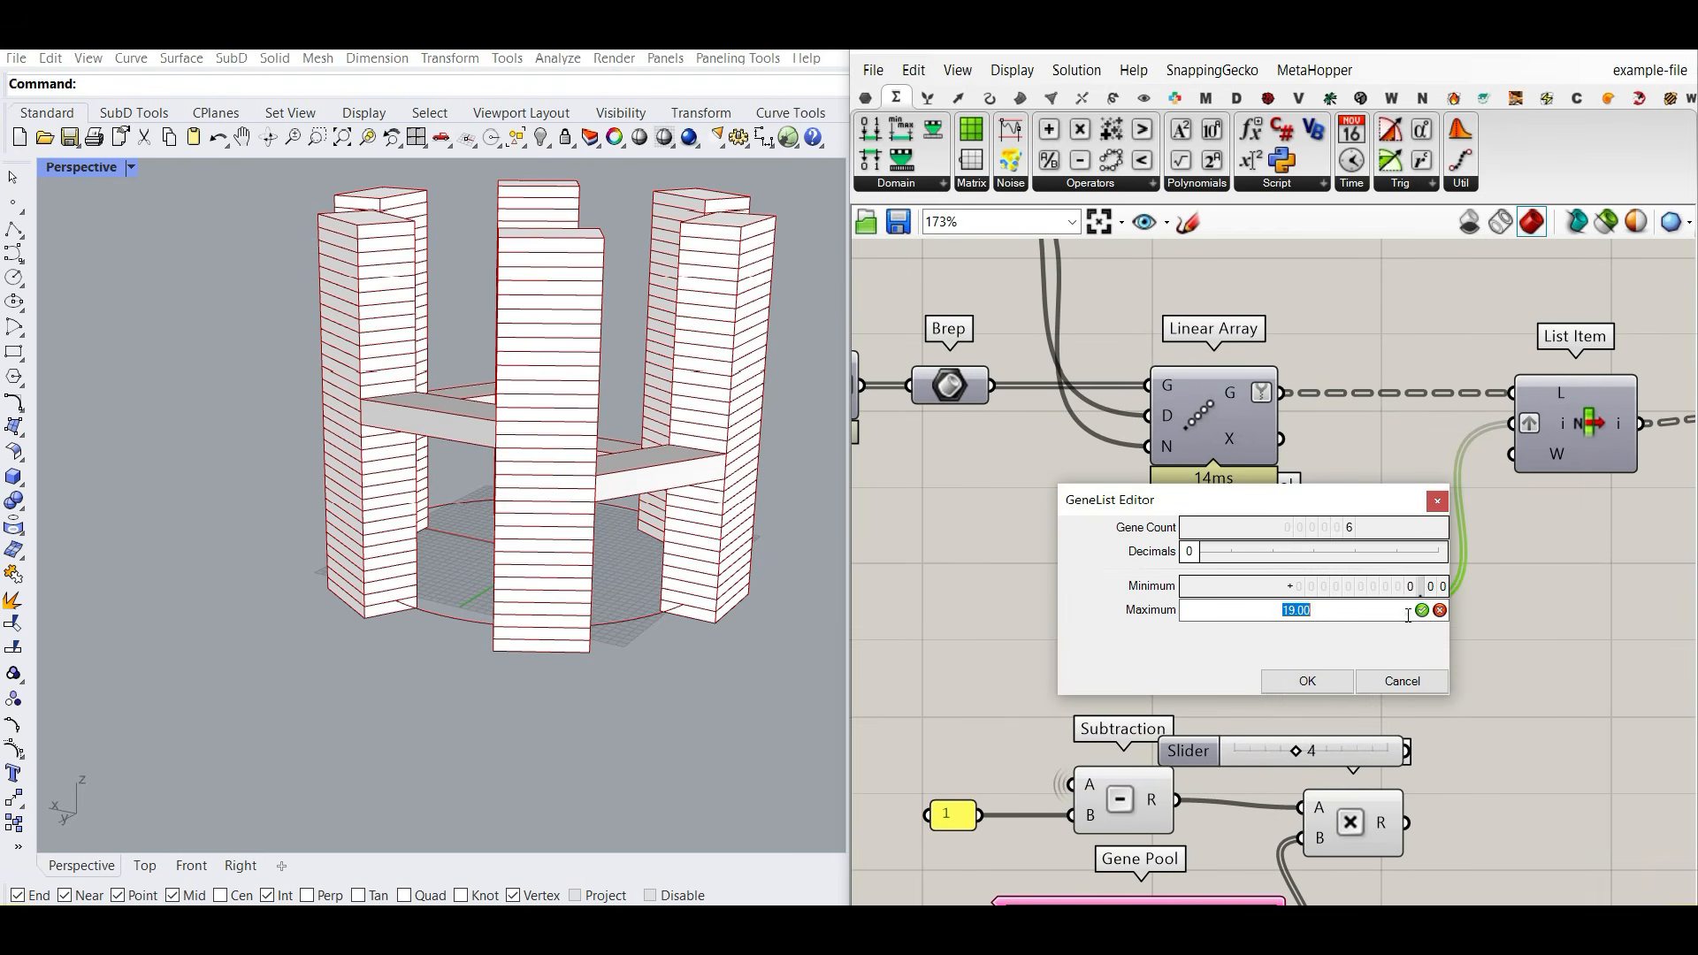
left_click(1308, 670)
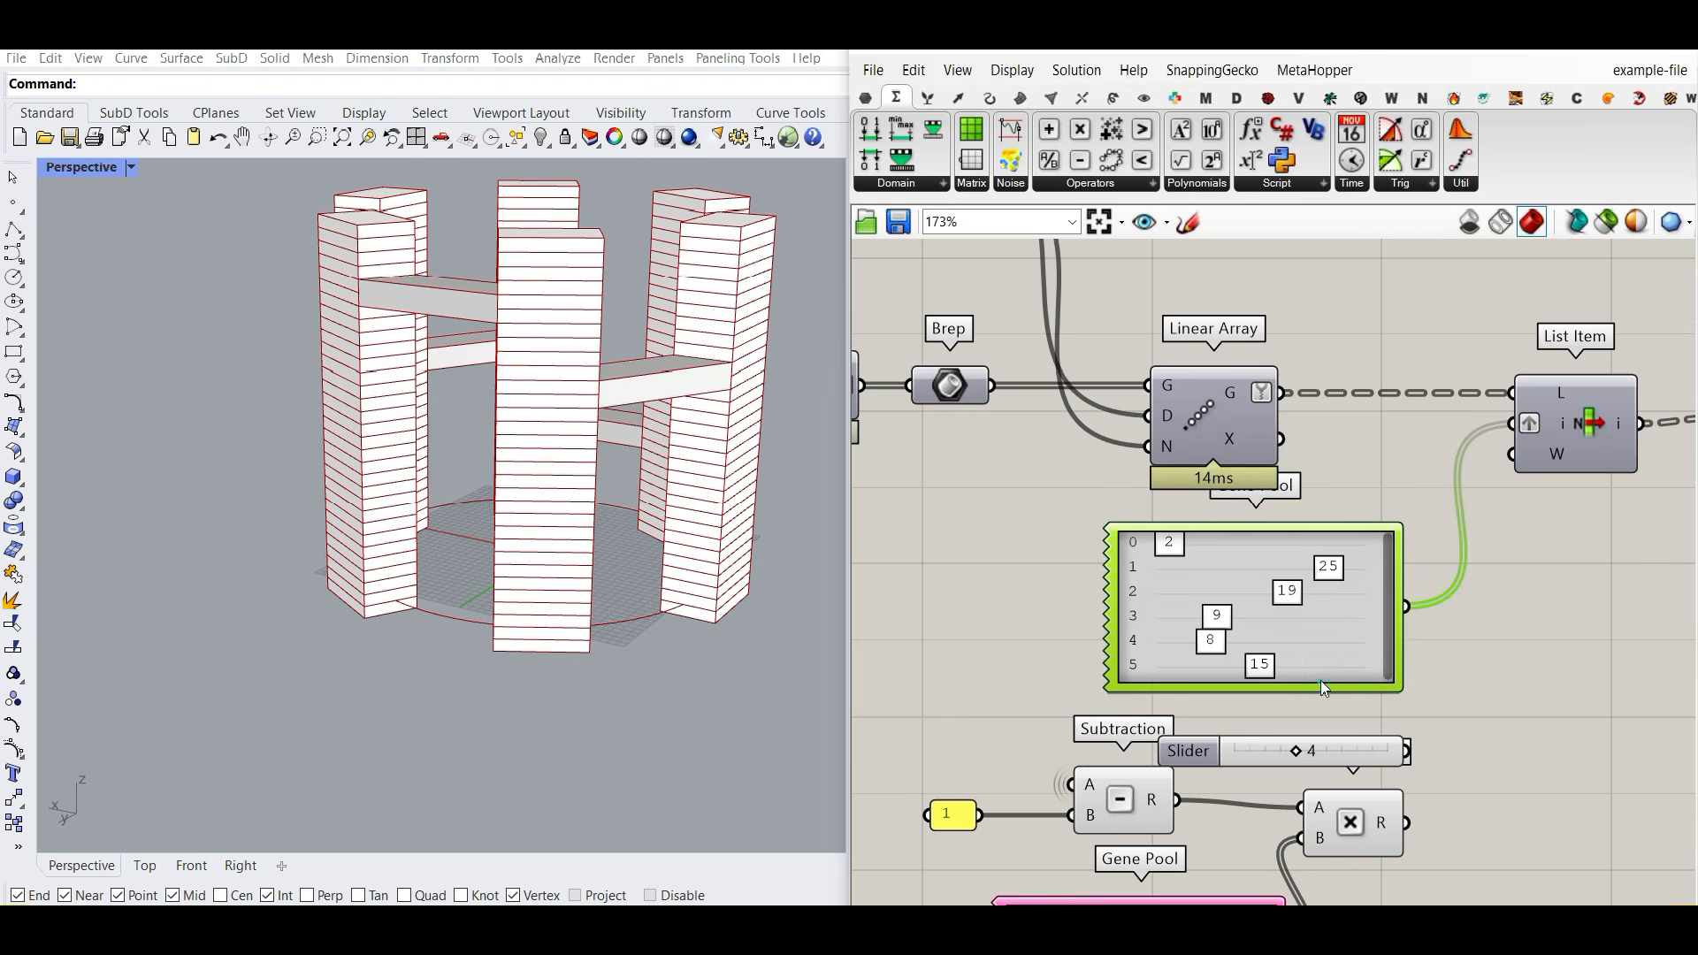
Step: Randomize the six-gene Gene Pool again and view the beams from another side
right_click(1325, 630)
left_click(1435, 790)
right_click_drag(800, 636, 486, 572)
scroll(278, 575, "down", 5)
scroll(310, 469, "up", 2)
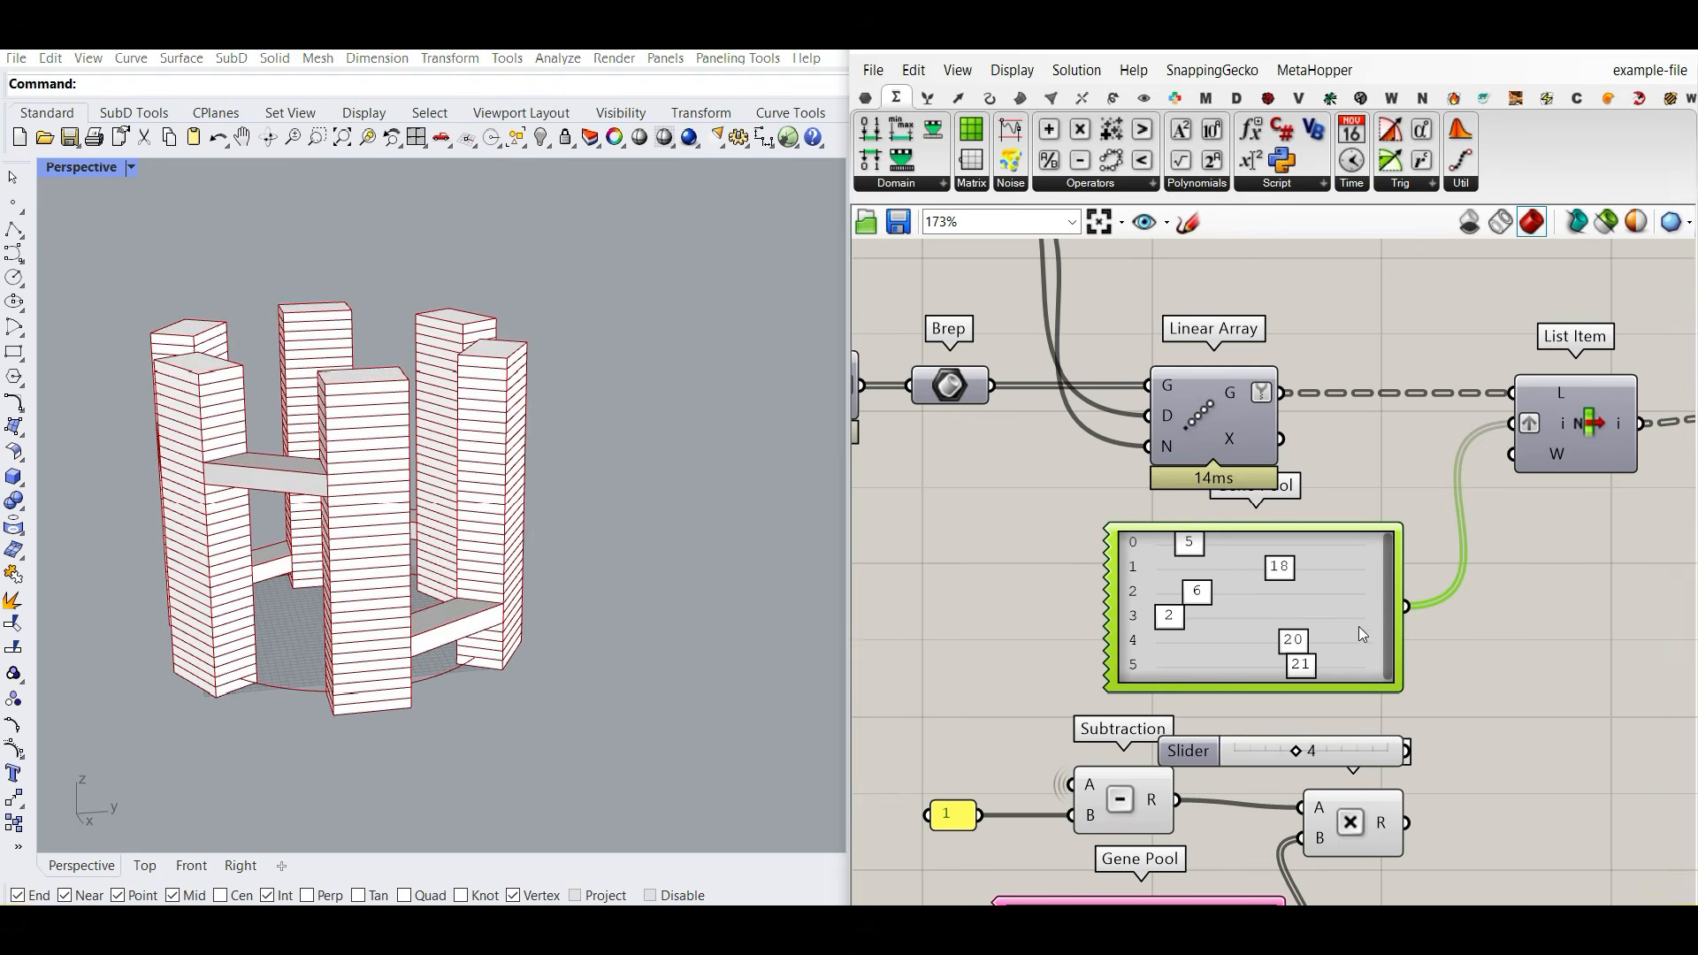
Step: Connect the Multiplication result to the List Item's index input and remove the graft from that input
scroll(1270, 531, "down", 3)
scroll(1282, 770, "up", 5)
scroll(1367, 629, "down", 2)
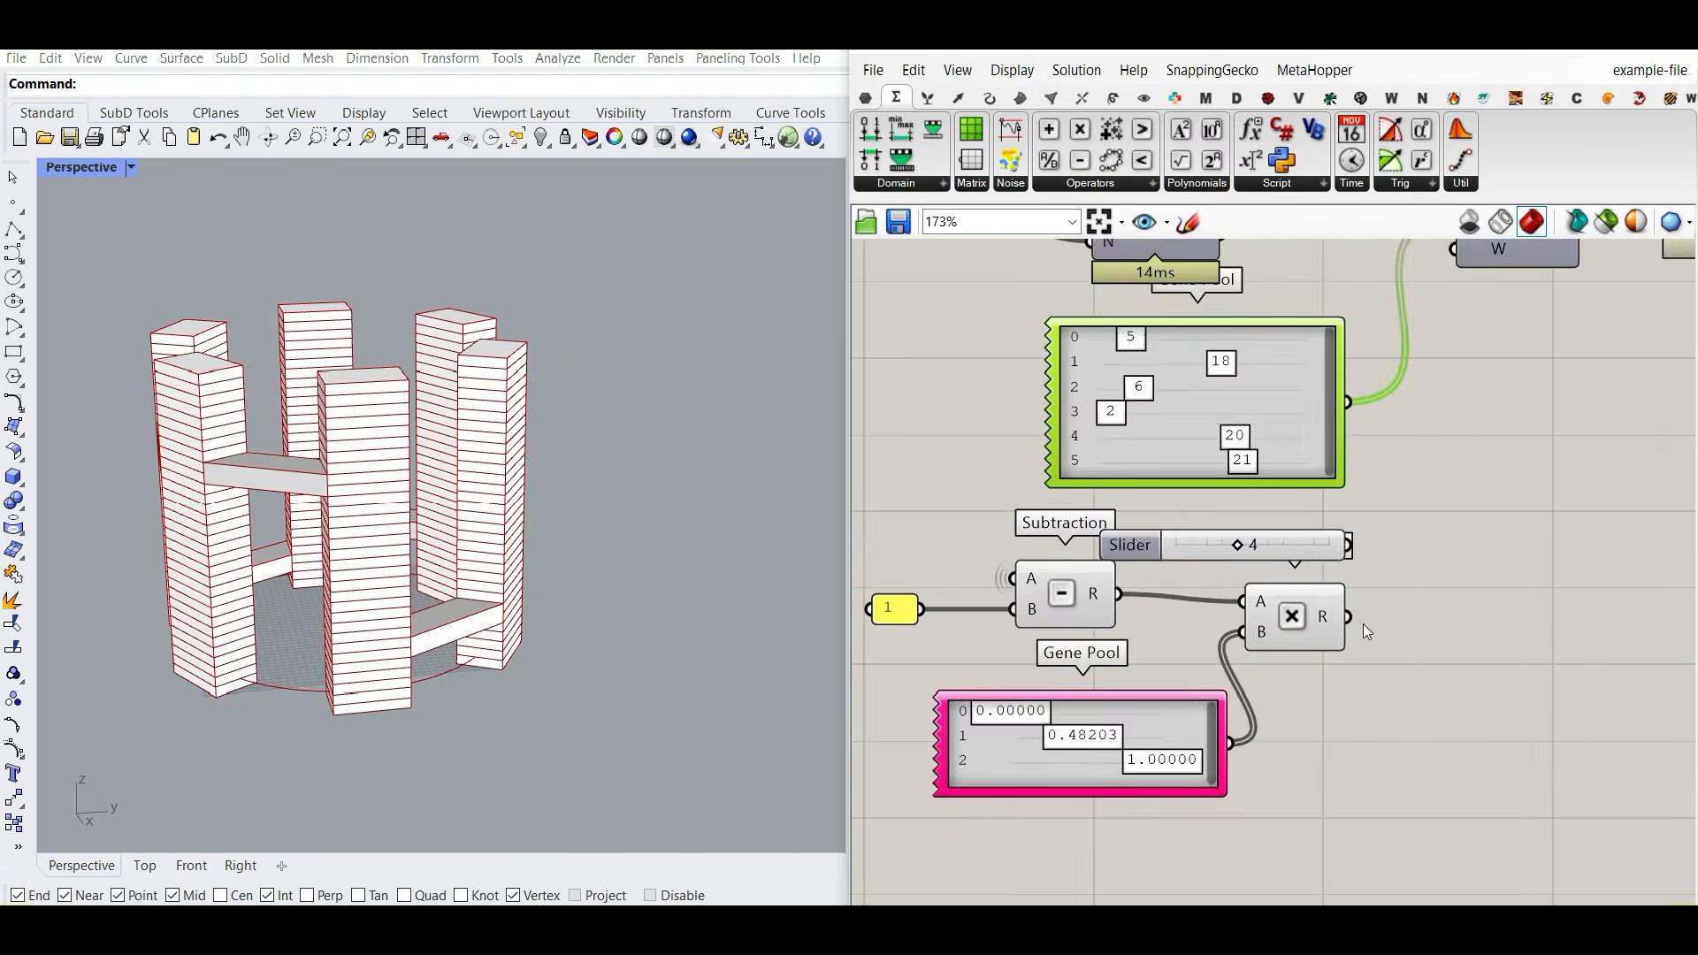
scroll(1369, 631, "down", 2)
left_click_drag(1369, 631, 1437, 383)
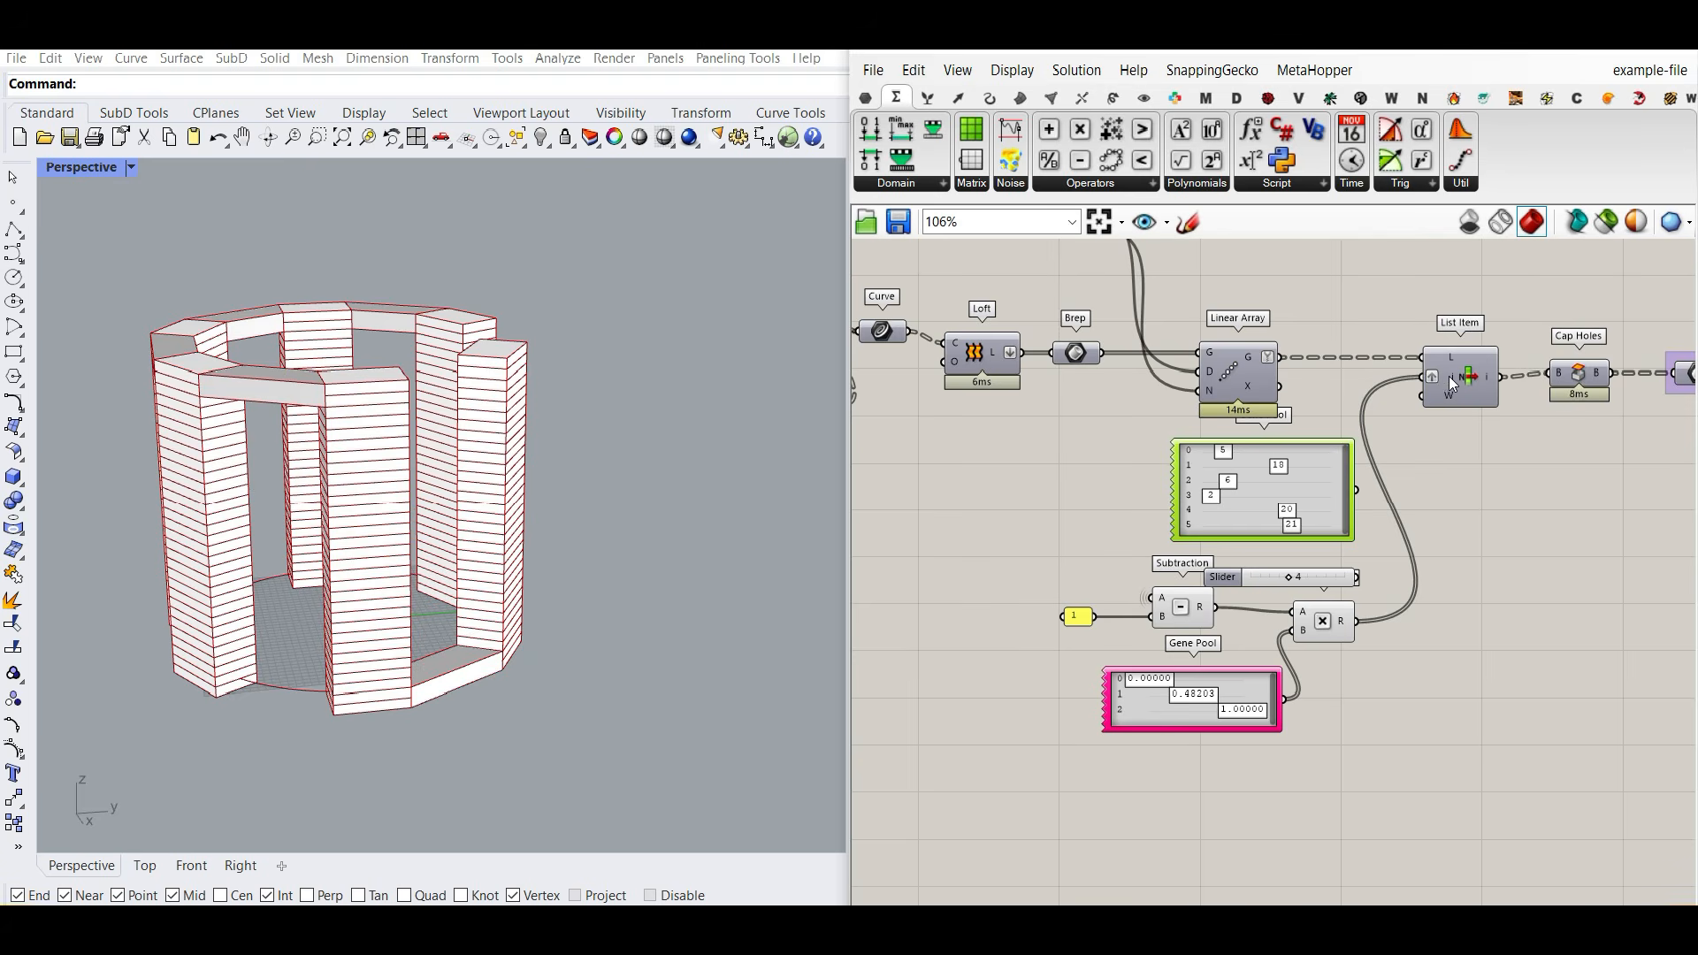
right_click(1450, 382)
left_click(1494, 542)
scroll(1163, 696, "up", 3)
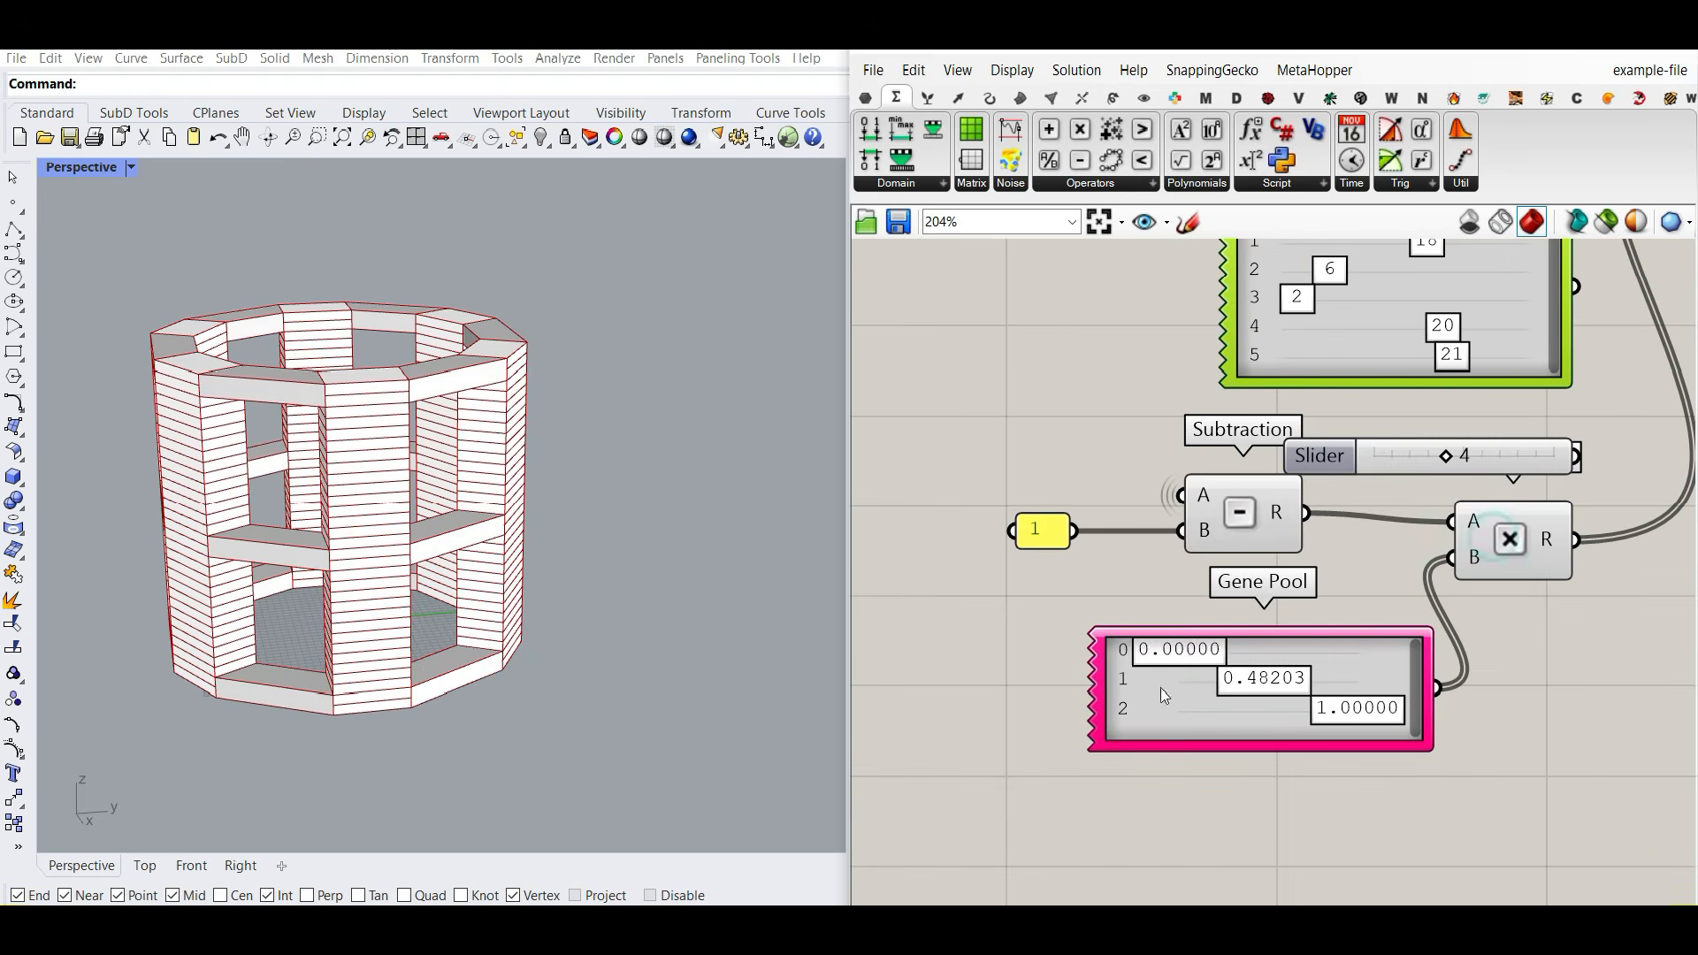
mouse_move(1150, 654)
left_mouse_down()
mouse_move(1187, 656)
mouse_move(1143, 665)
left_mouse_up()
Step: Wire the six-gene Gene Pool back to the List Item's index input and graft that input
scroll(1365, 661, "down", 2)
left_click_drag(1350, 306, 1378, 289)
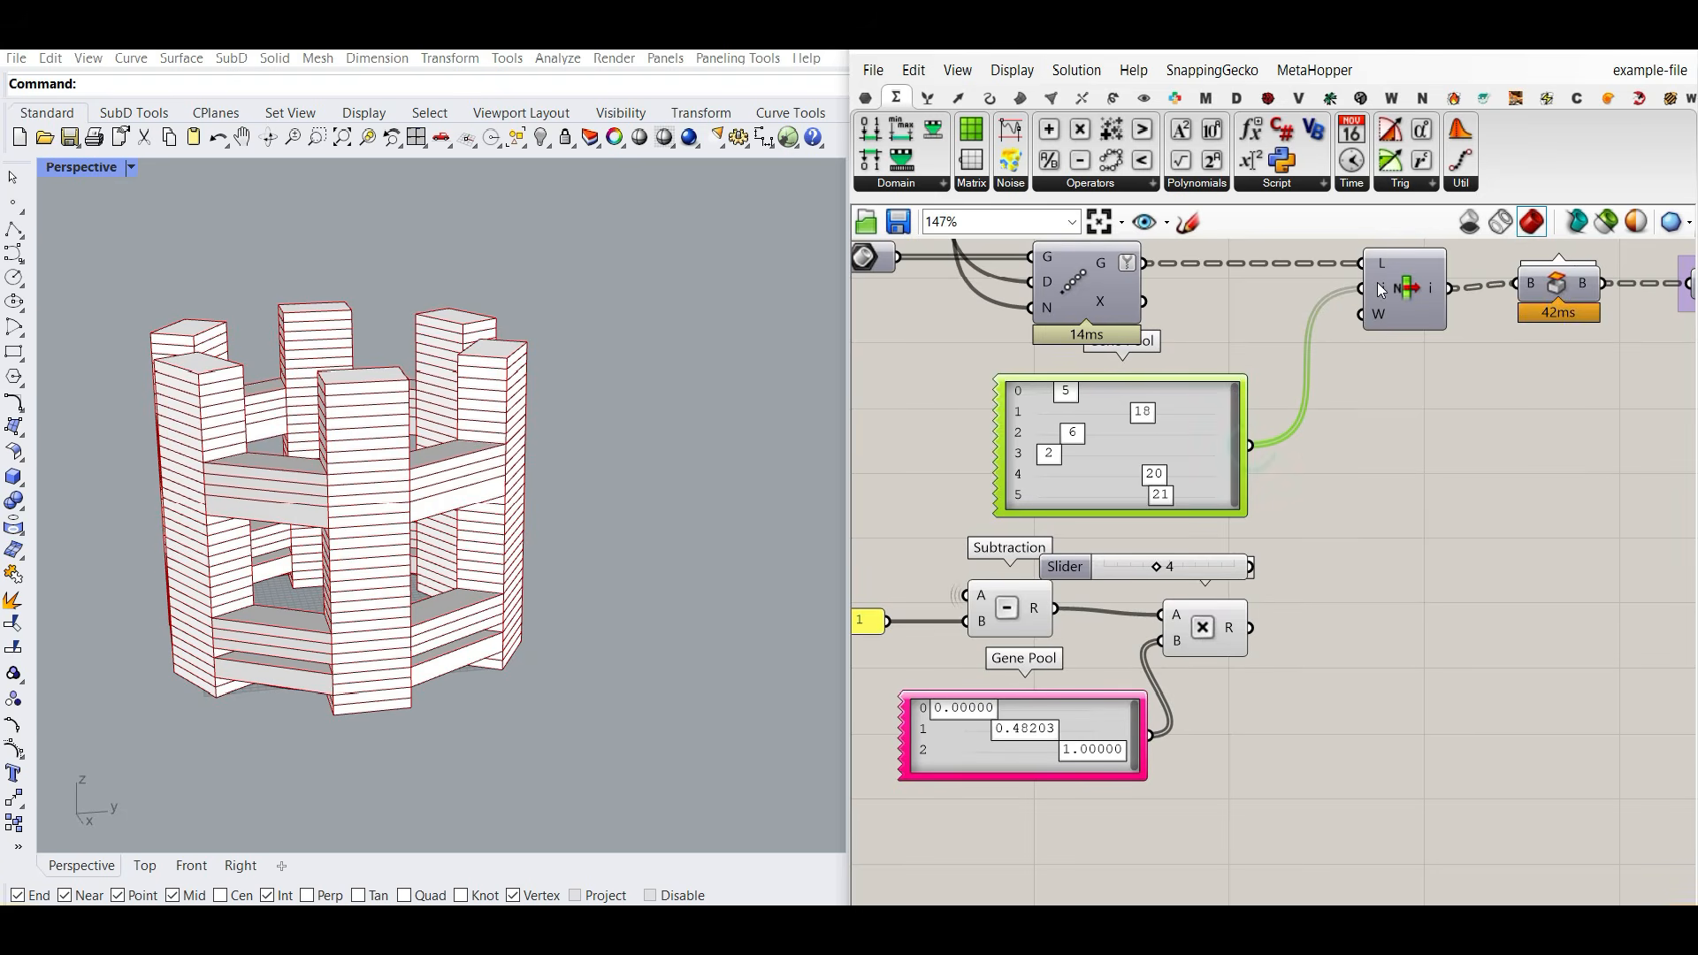
right_click(1363, 288)
left_click(1415, 442)
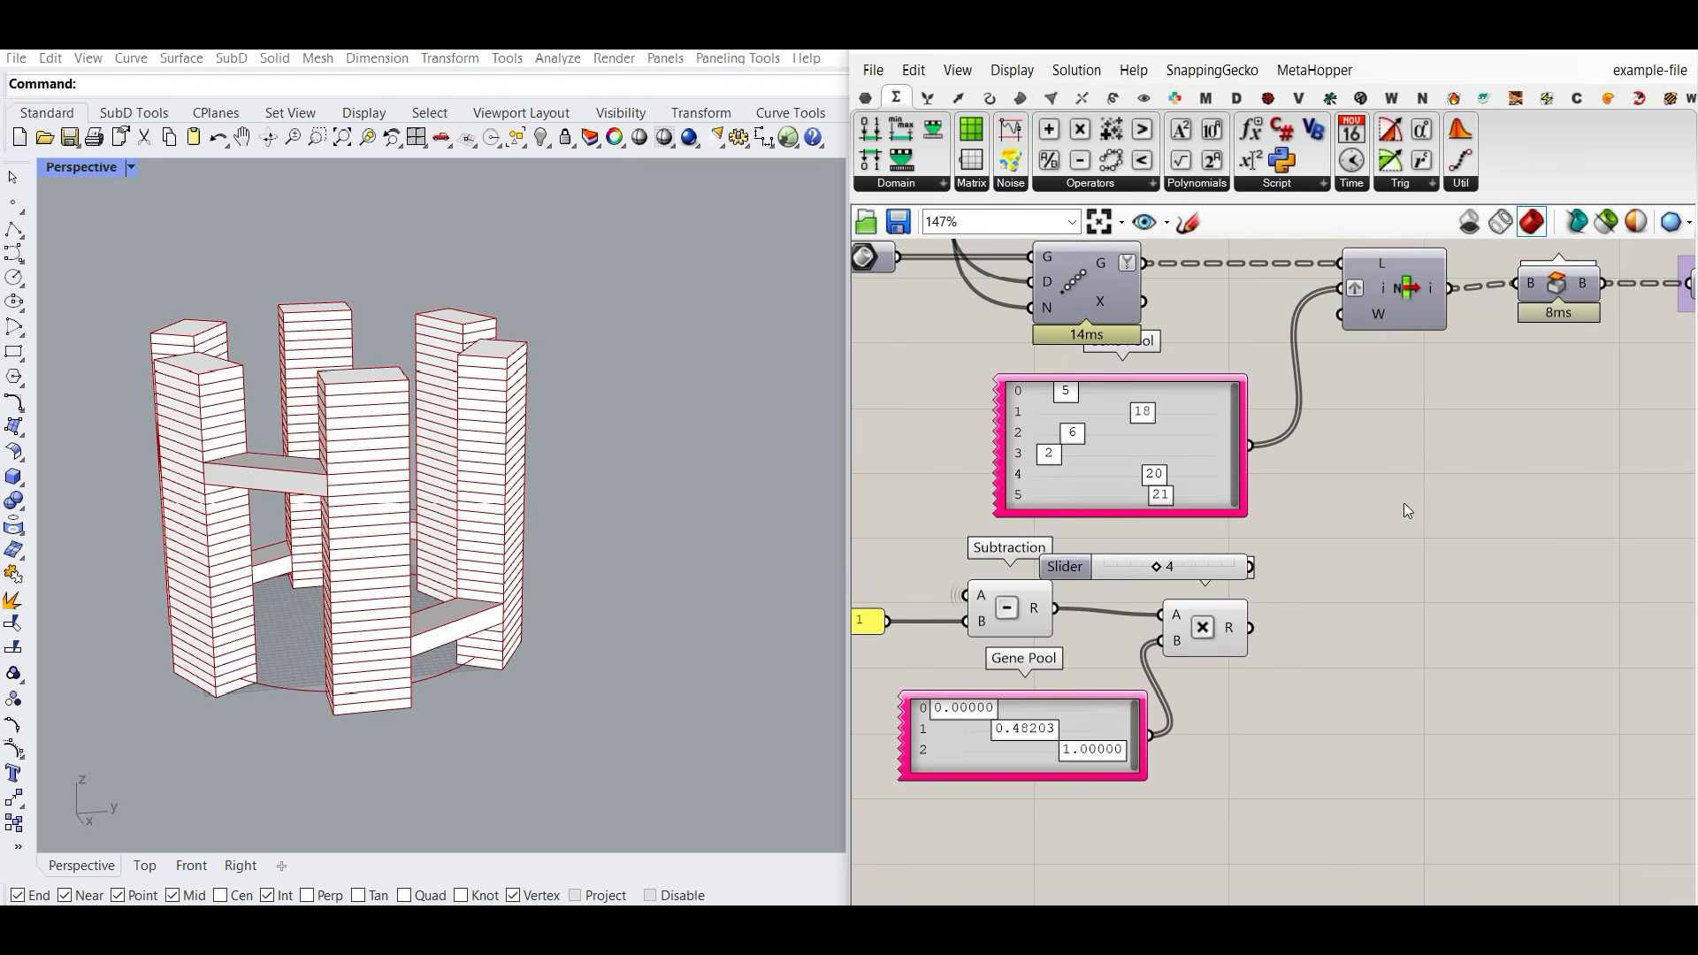
Step: Duplicate the List Item beside the Multiplication and feed the copy's ungrafted index input from the Multiplication result
left_click(1399, 287)
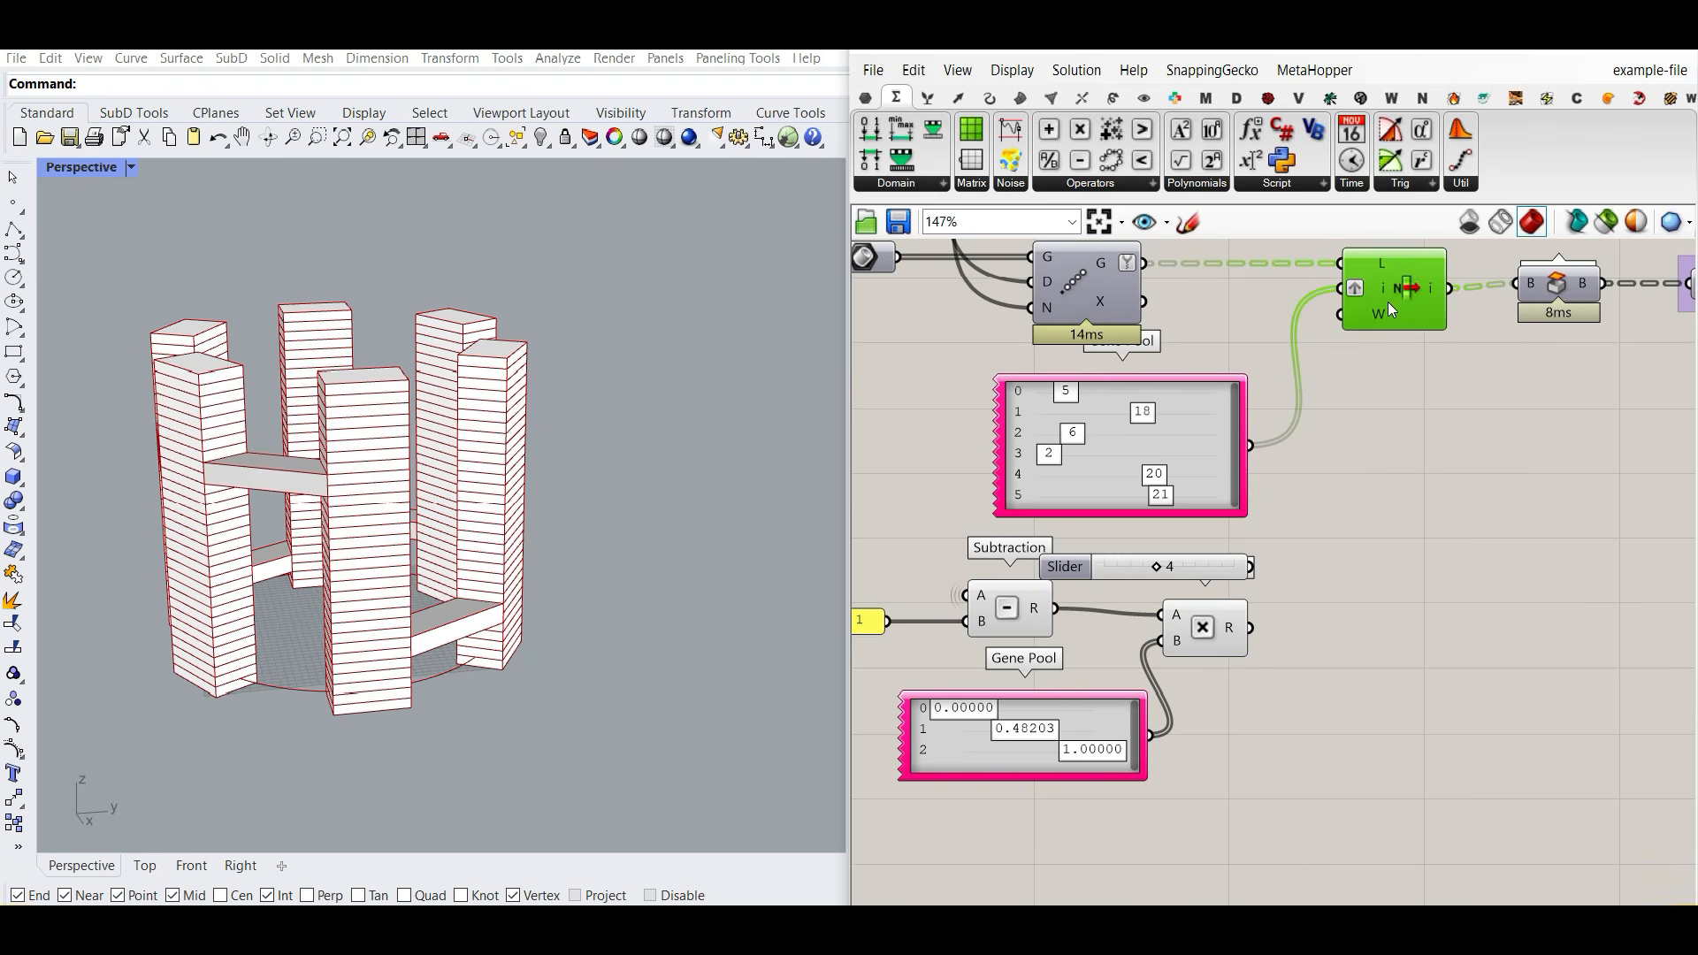
left_click_drag(1404, 296, 1399, 630, "alt")
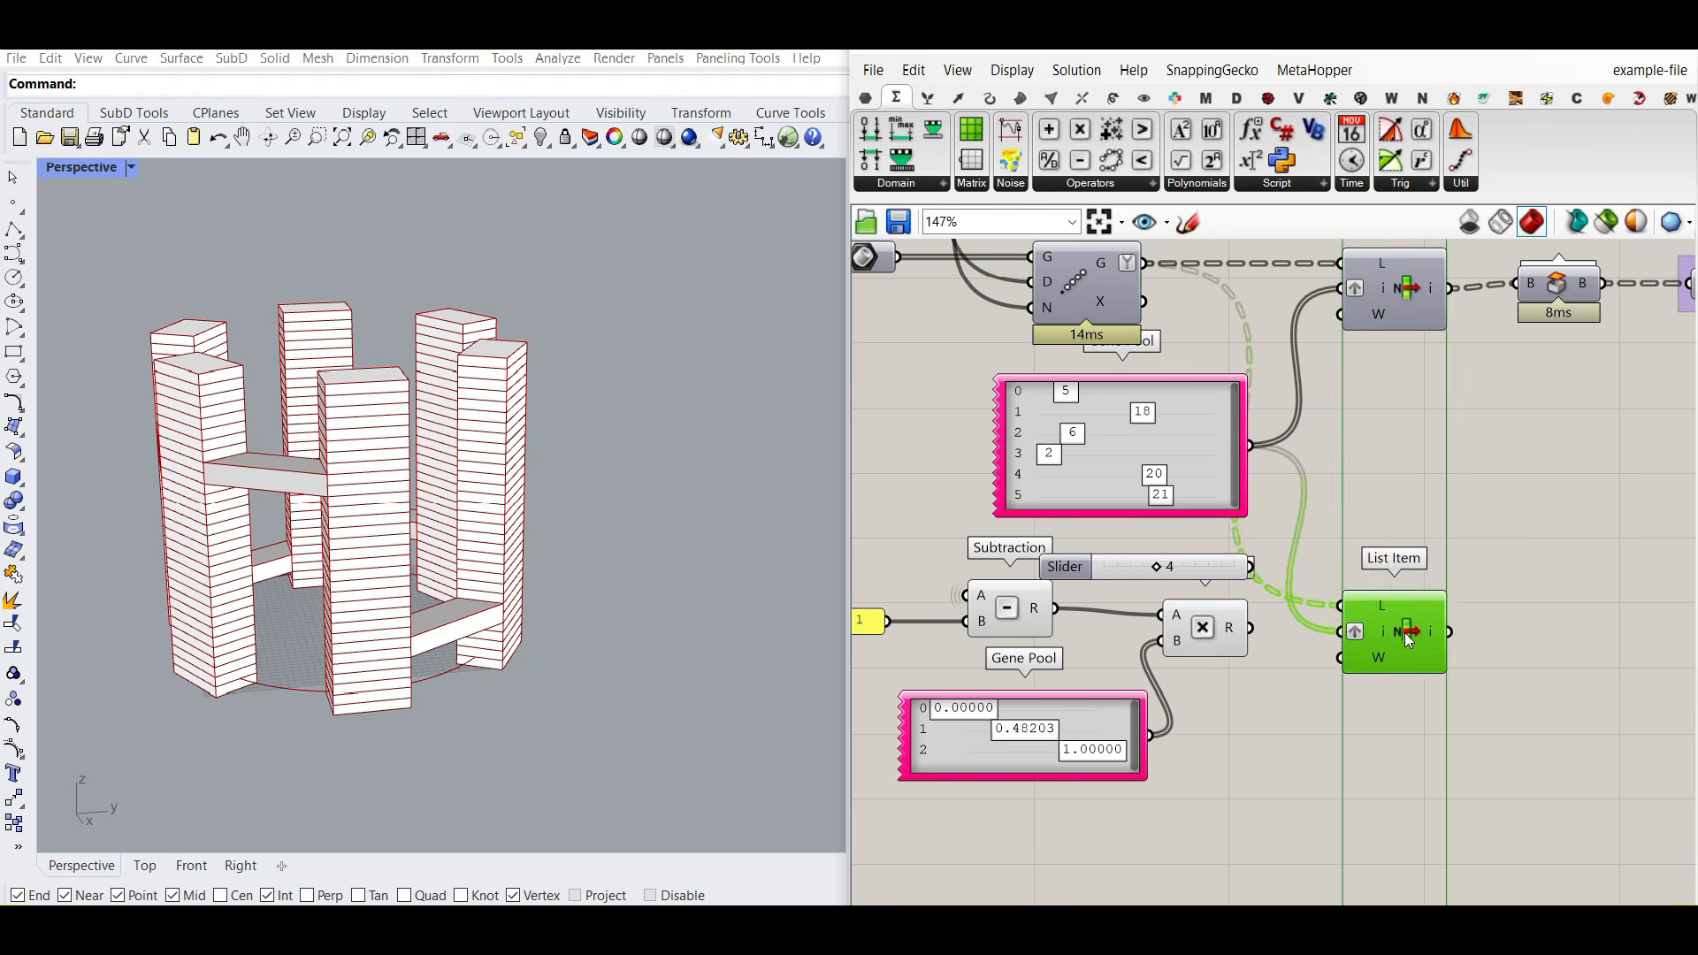
left_click(1227, 651)
left_click_drag(1250, 628, 1421, 634)
right_click(1378, 631)
left_click(1419, 697)
Step: Move Cap Holes and its downstream Brep and preview components down to sit between the two List Items
right_click_drag(1467, 447, 1187, 523)
scroll(1331, 496, "down", 2)
left_click_drag(1618, 532, 1316, 502)
left_click(1266, 576)
scroll(1266, 576, "up", 4)
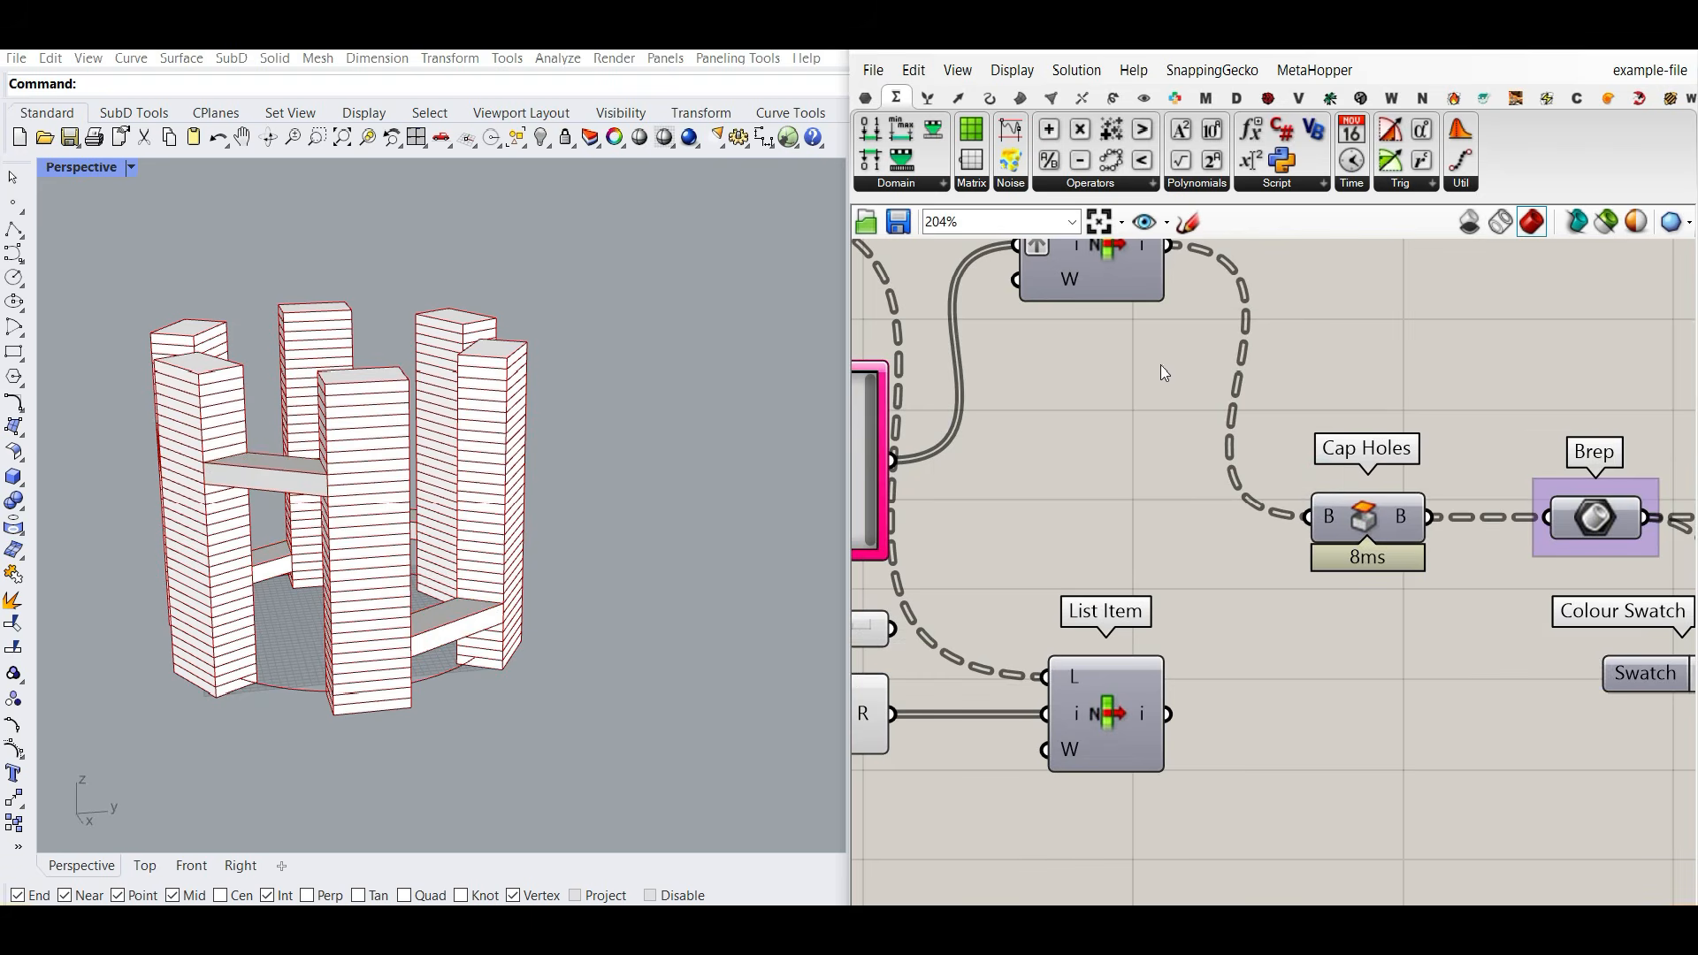
Step: Sketch a freehand arrow on the canvas from the lower List Item's output to the Cap Holes input
left_click(1187, 227)
mouse_move(1180, 705)
left_mouse_down()
mouse_move(1278, 553)
mouse_move(1293, 575)
left_mouse_up()
left_click(1297, 259)
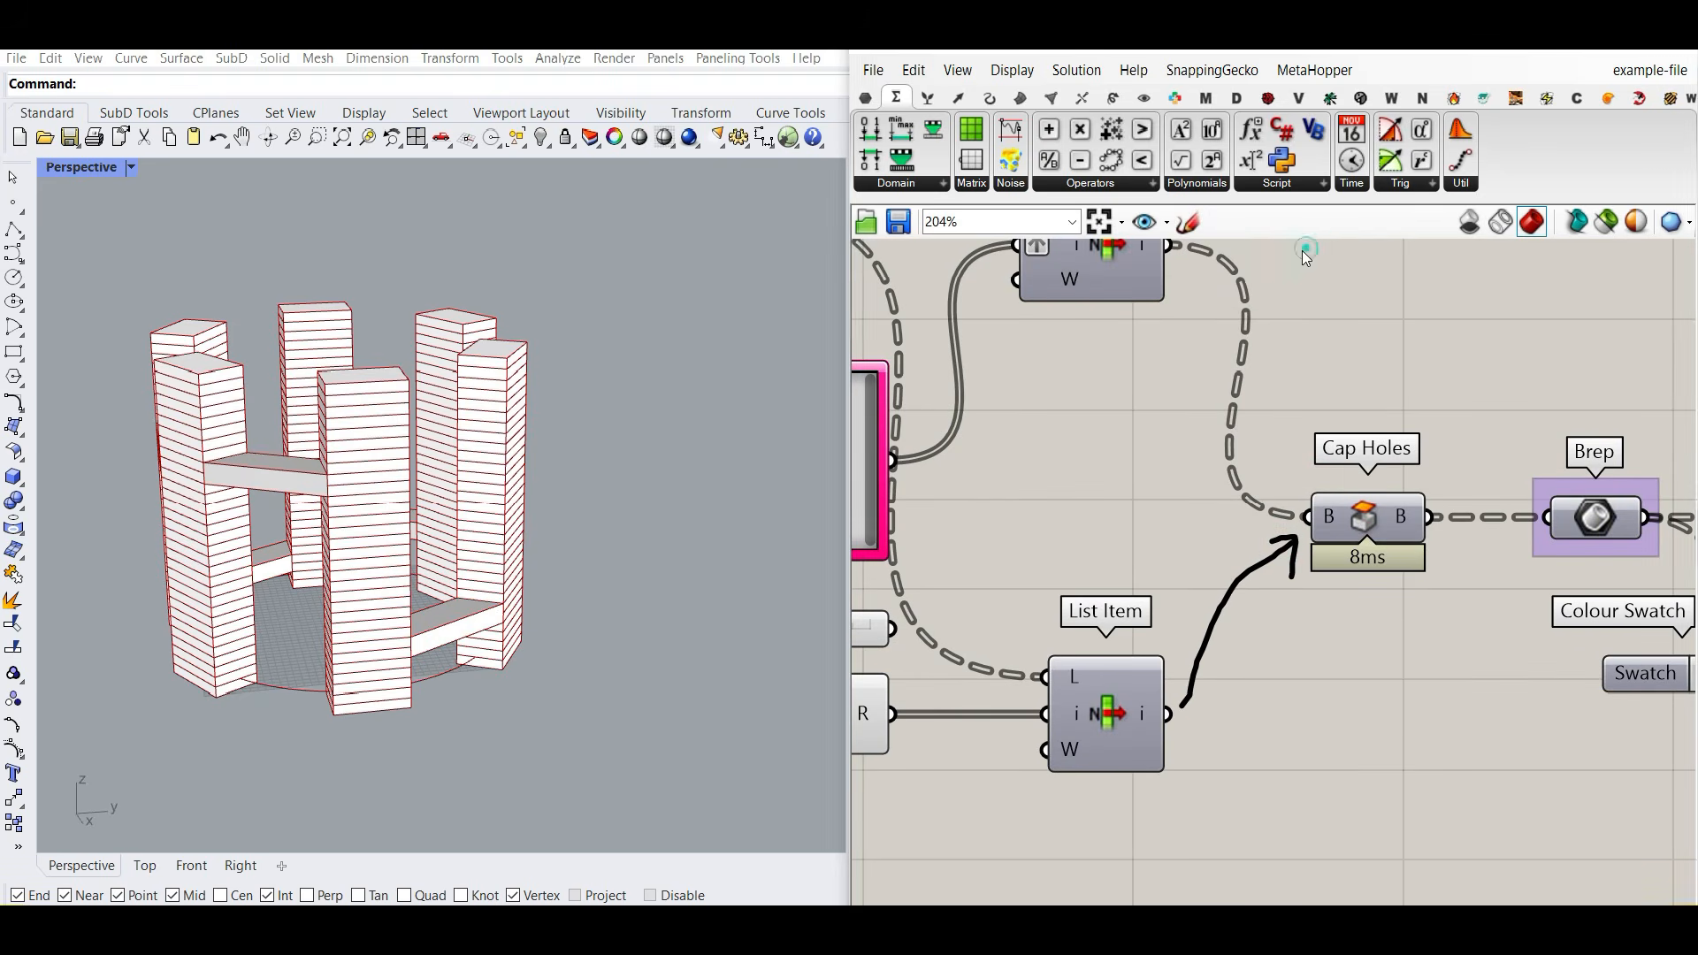
scroll(1337, 441, "down", 5)
scroll(1344, 443, "up", 3)
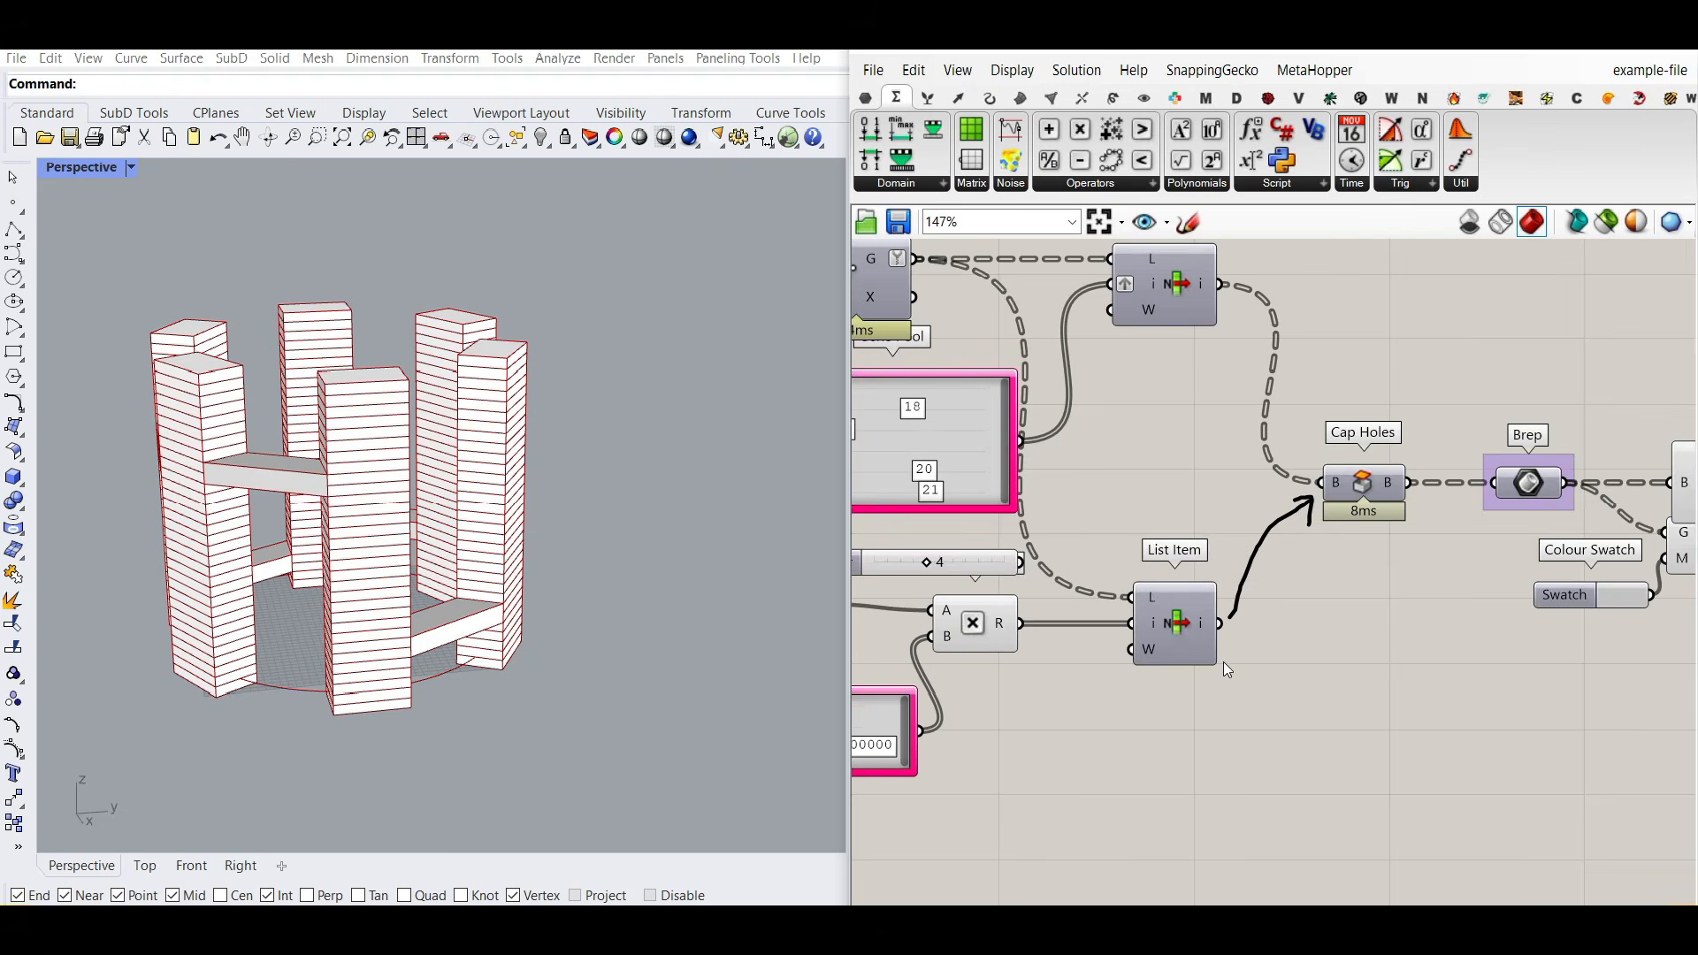
right_click_drag(1050, 656, 1179, 604)
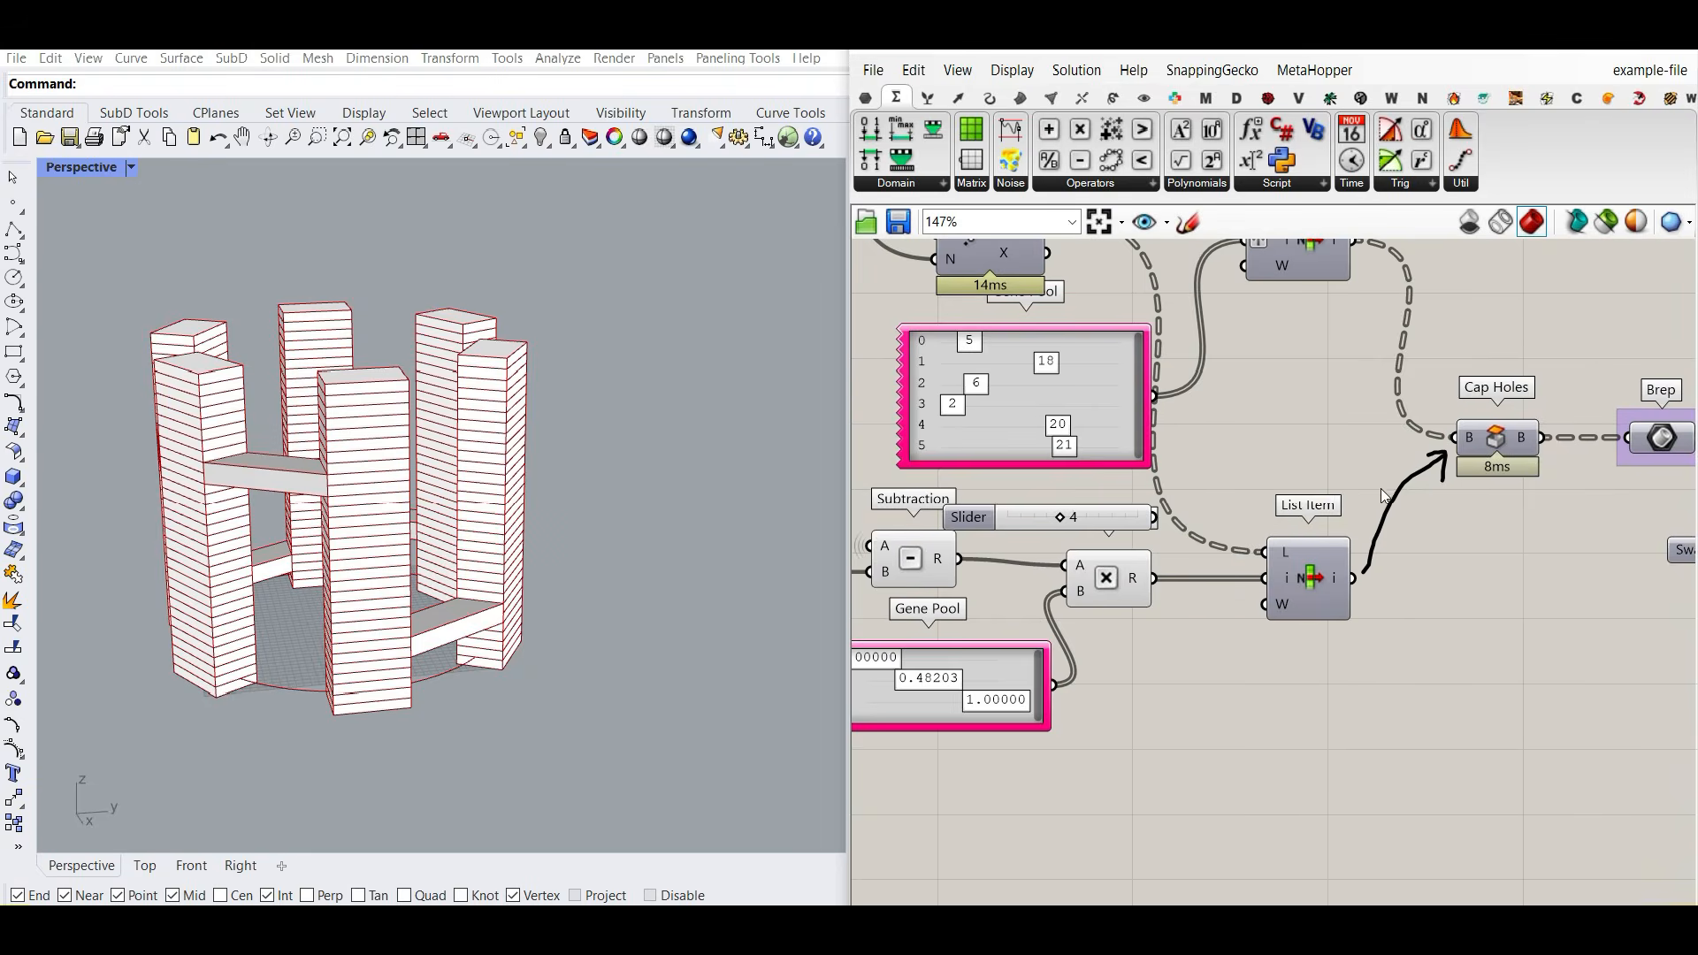
right_click_drag(1346, 488, 1495, 416)
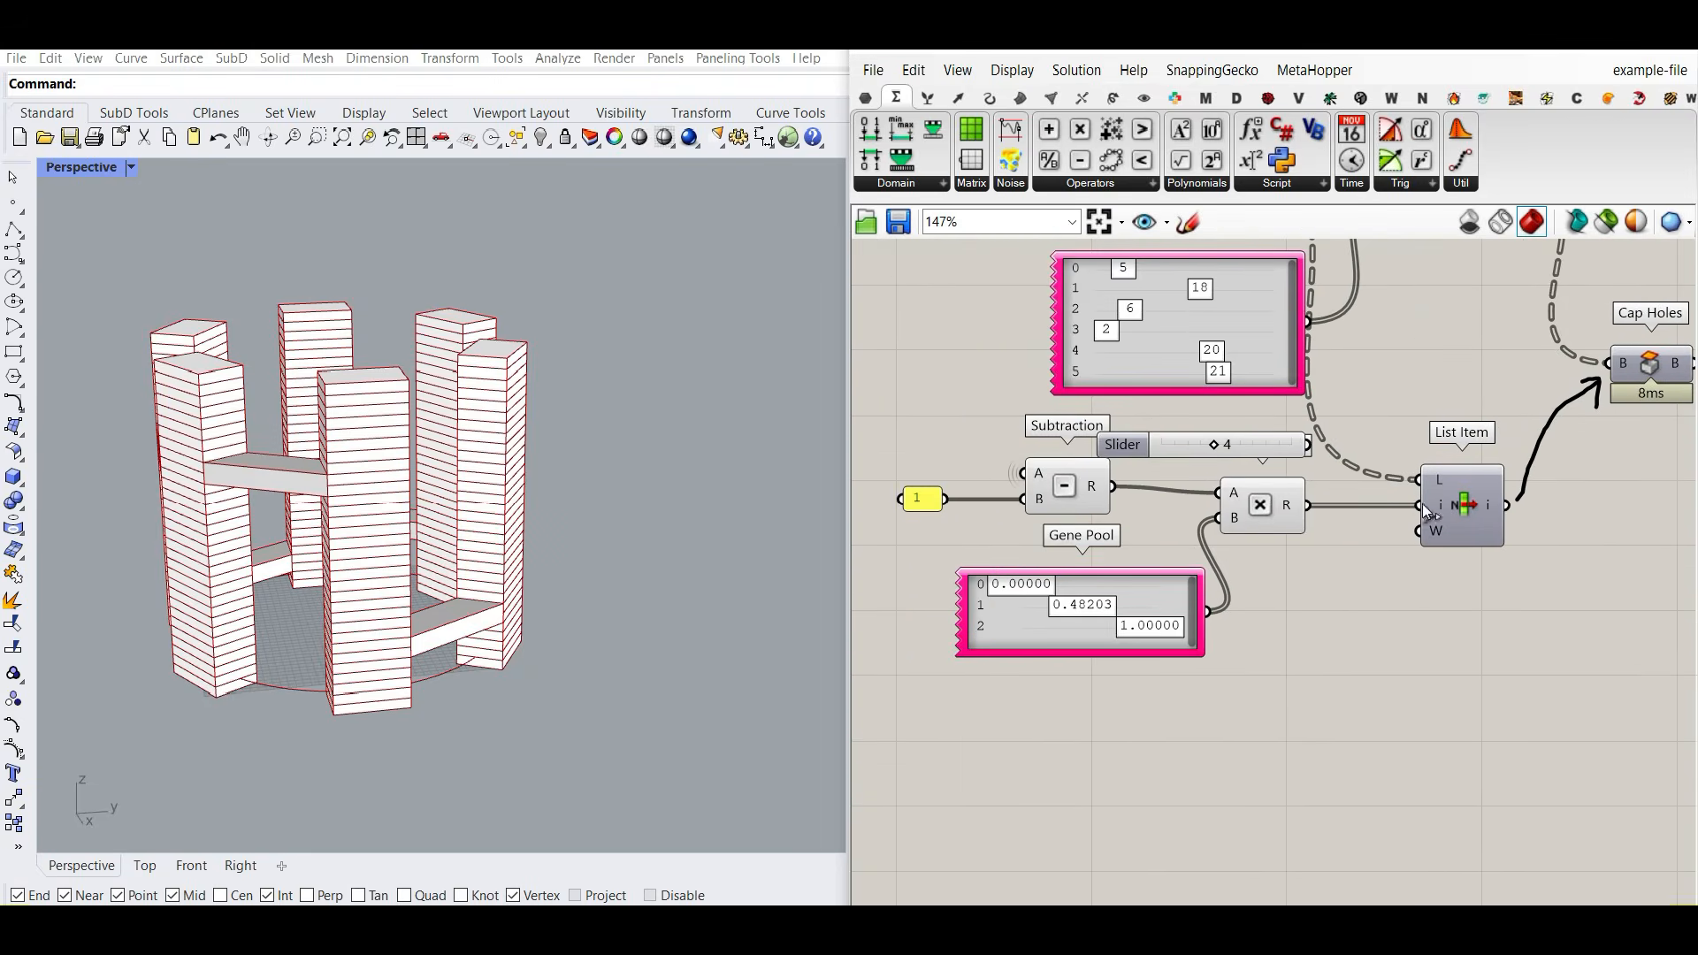
Step: Drive the lower List Item's index with the integer slider set to 3 and connect its output to Cap Holes
right_click_drag(1284, 459, 1238, 501)
left_click(1238, 492)
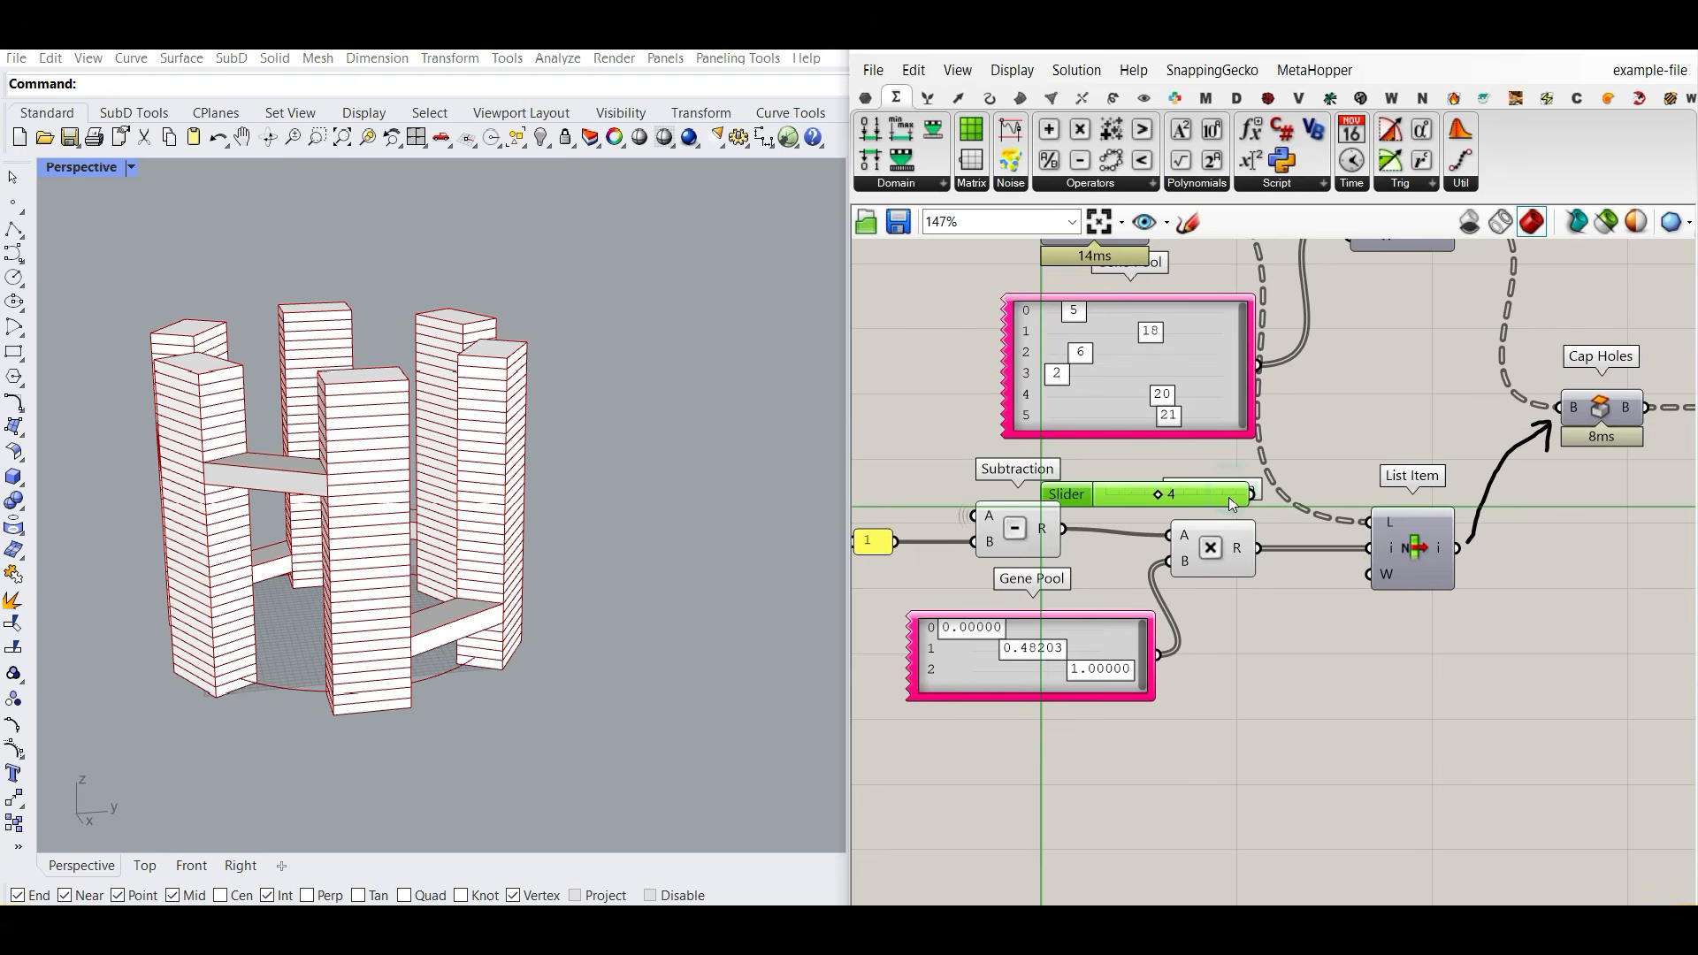
left_click_drag(1322, 537, 1368, 550)
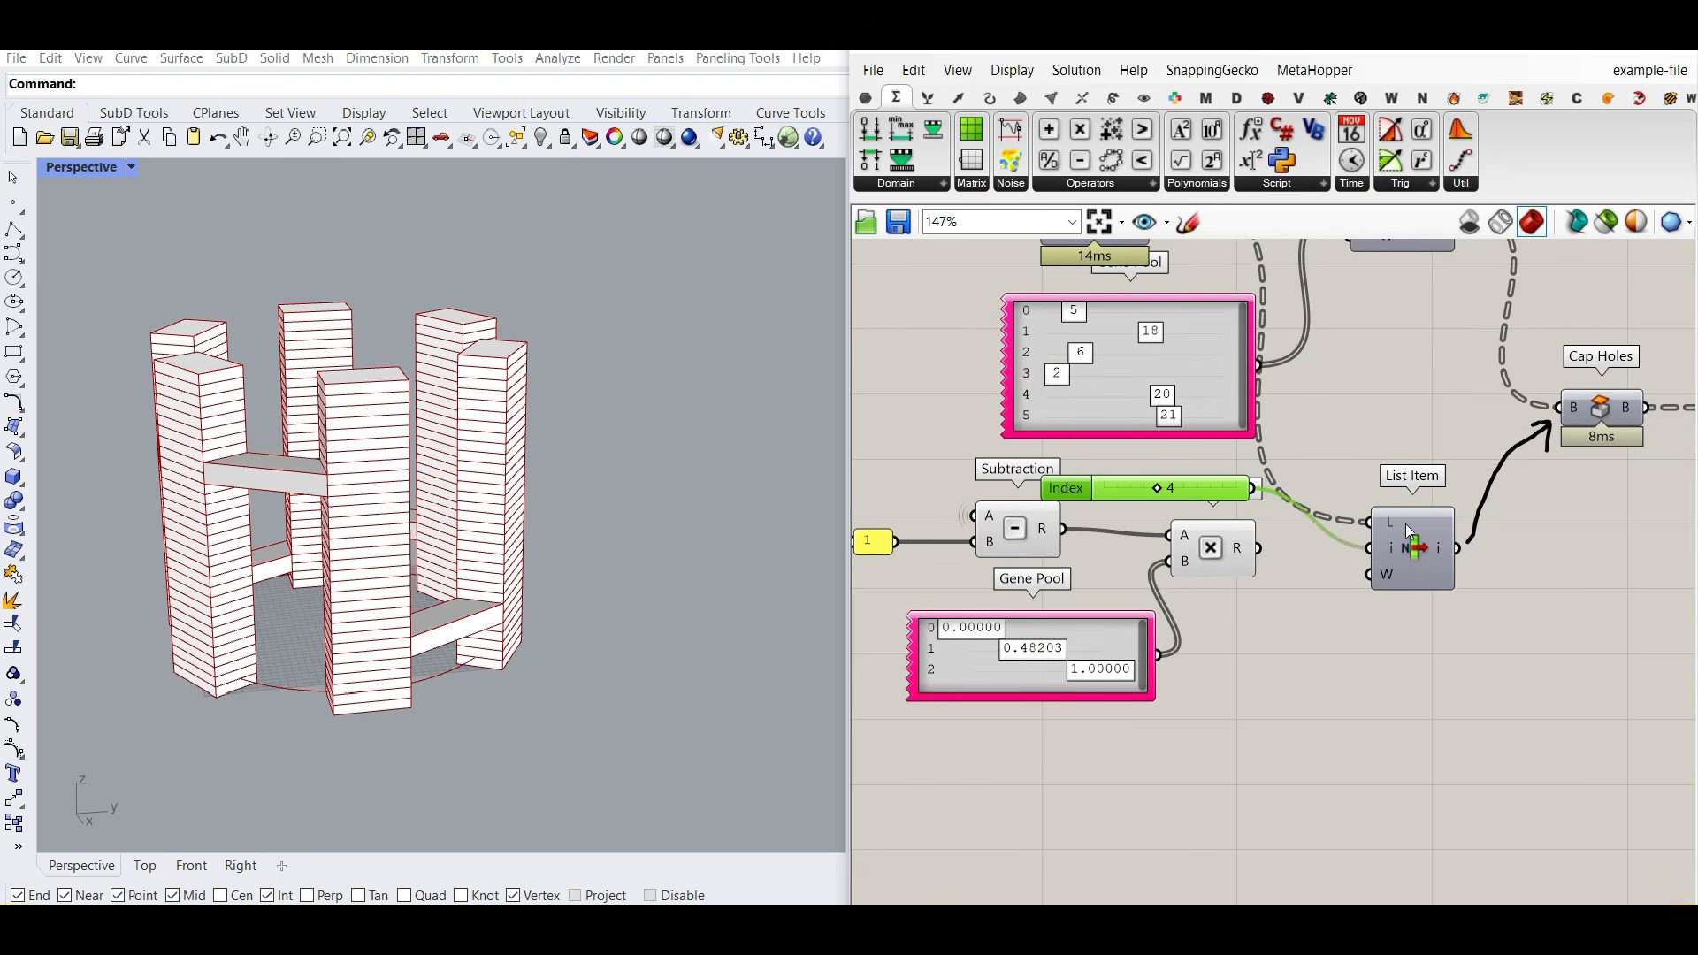
left_click_drag(1479, 541, 1559, 407)
left_click_drag(1167, 497, 1145, 494)
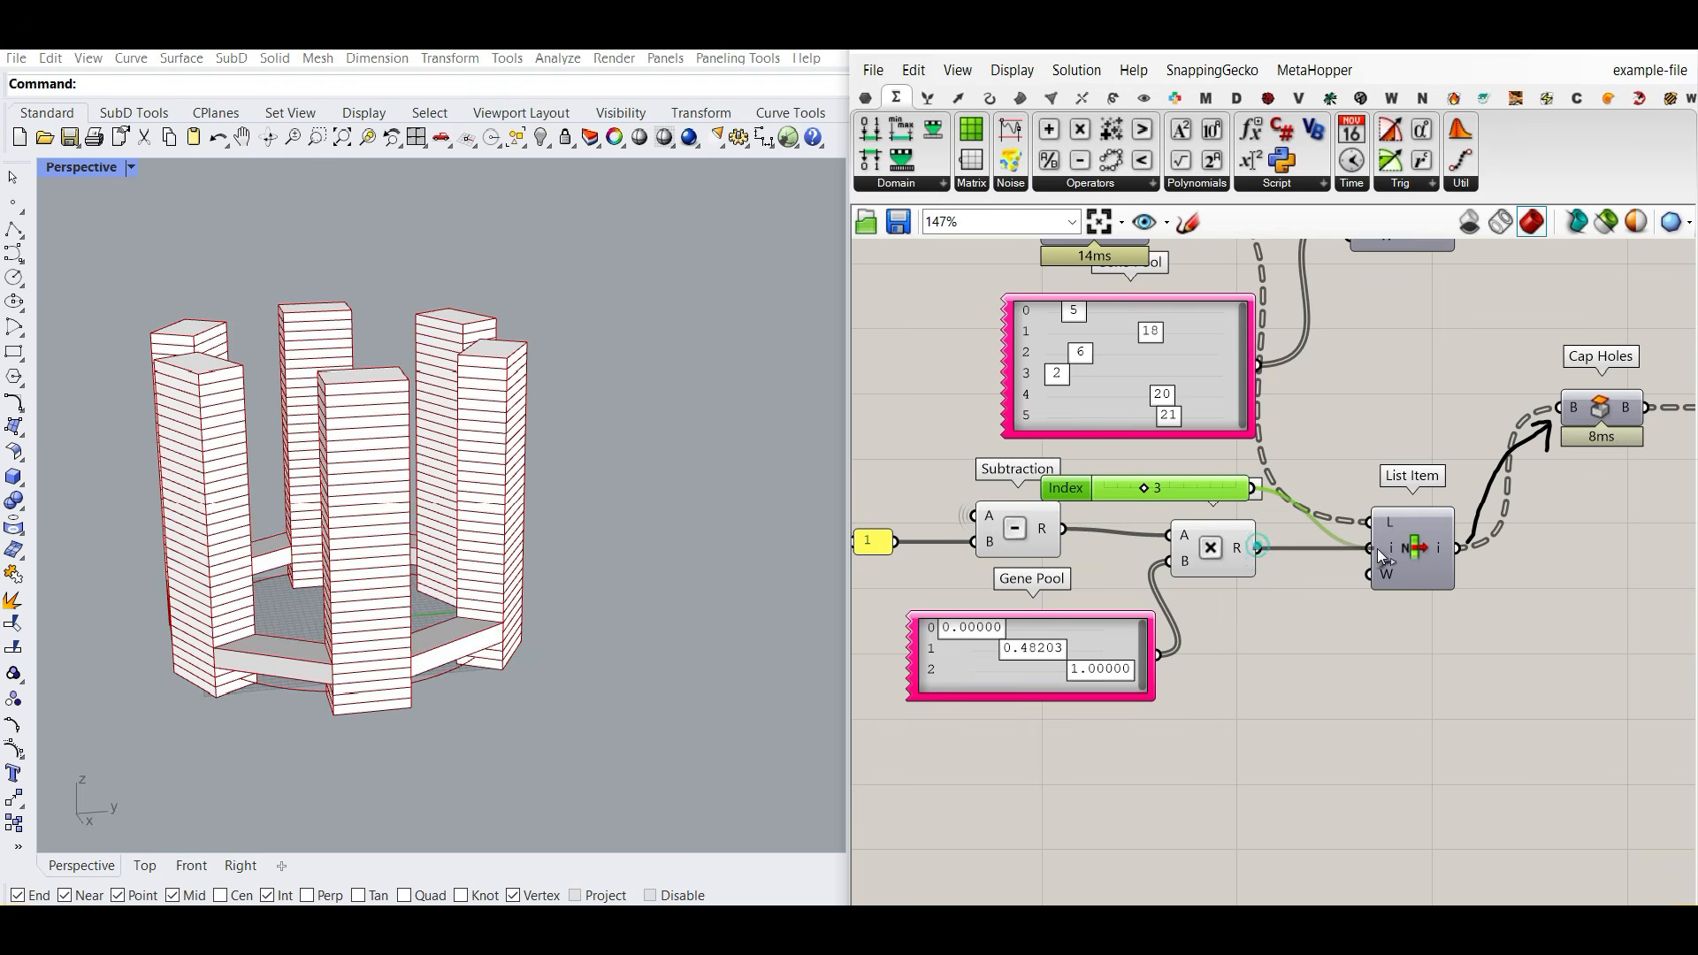
Step: Reconnect the Multiplication result to the lower List Item's index and set gene 1 of the three-gene Gene Pool to 0.65911
left_click_drag(1377, 549, 1377, 549)
left_click_drag(1022, 653, 1046, 653)
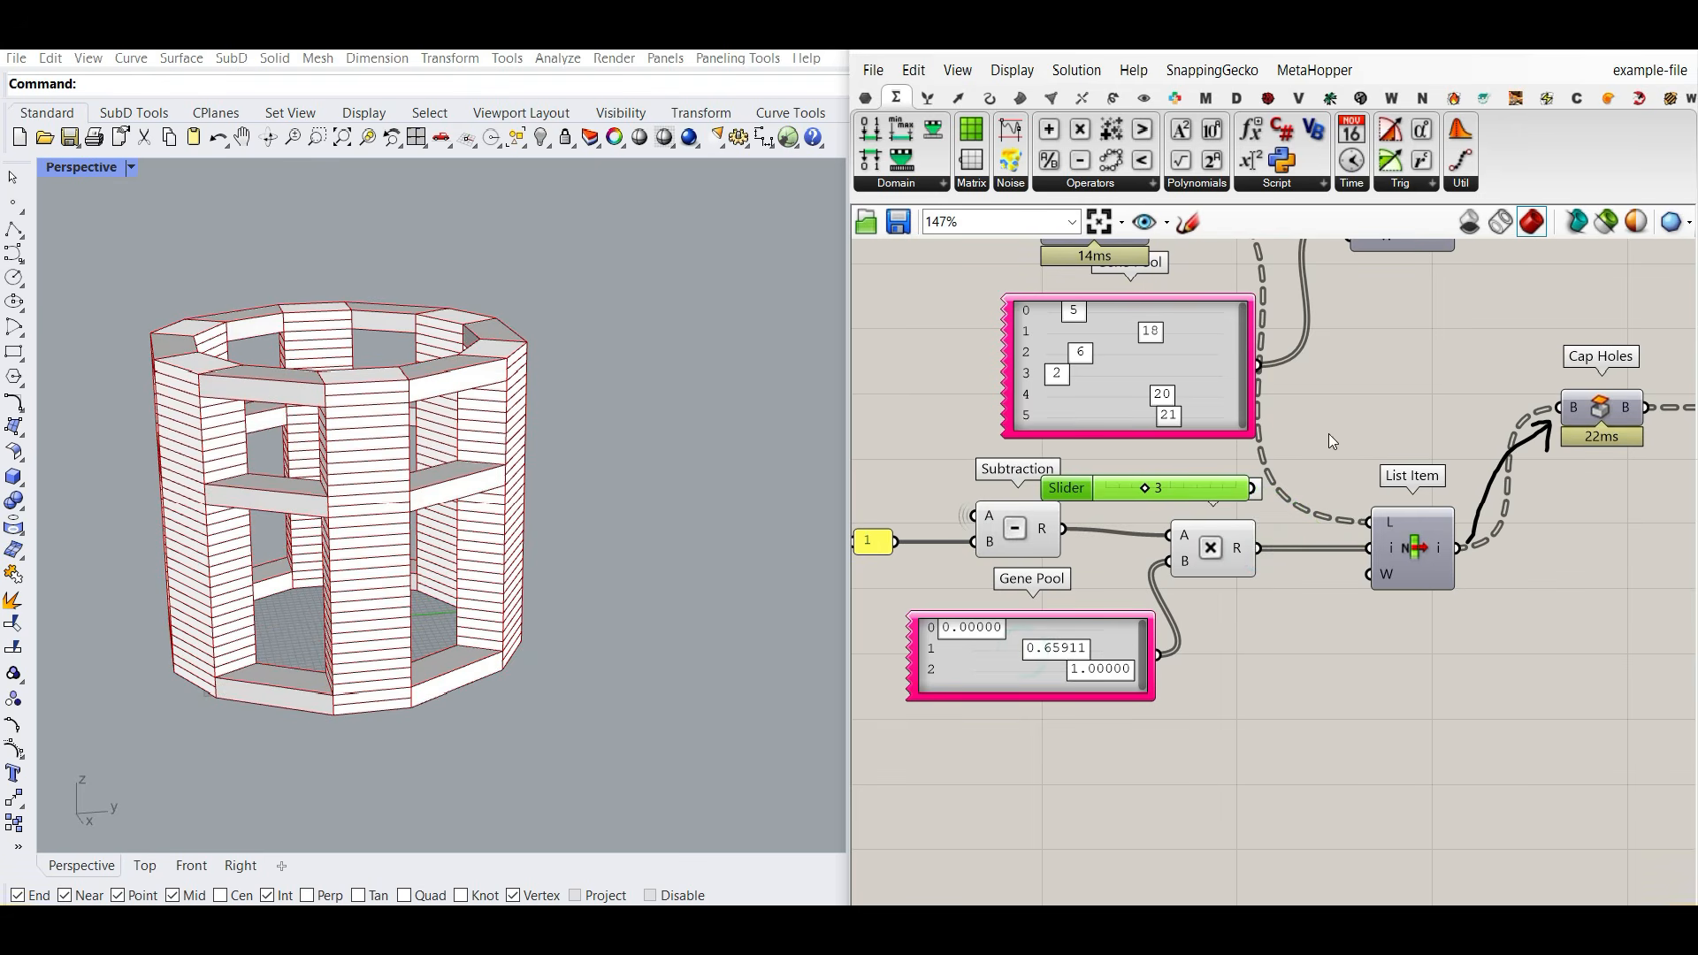
Step: Connect the upper List Item's output to the Cap Holes input
right_click_drag(1488, 284, 1438, 347)
left_click_drag(1433, 342, 1512, 470)
right_click_drag(1138, 410, 1160, 440)
Step: Randomize the six-gene Gene Pool twice in succession
right_click(1120, 525)
left_click(1251, 617)
right_click_drag(537, 580, 584, 549)
right_click(1107, 480)
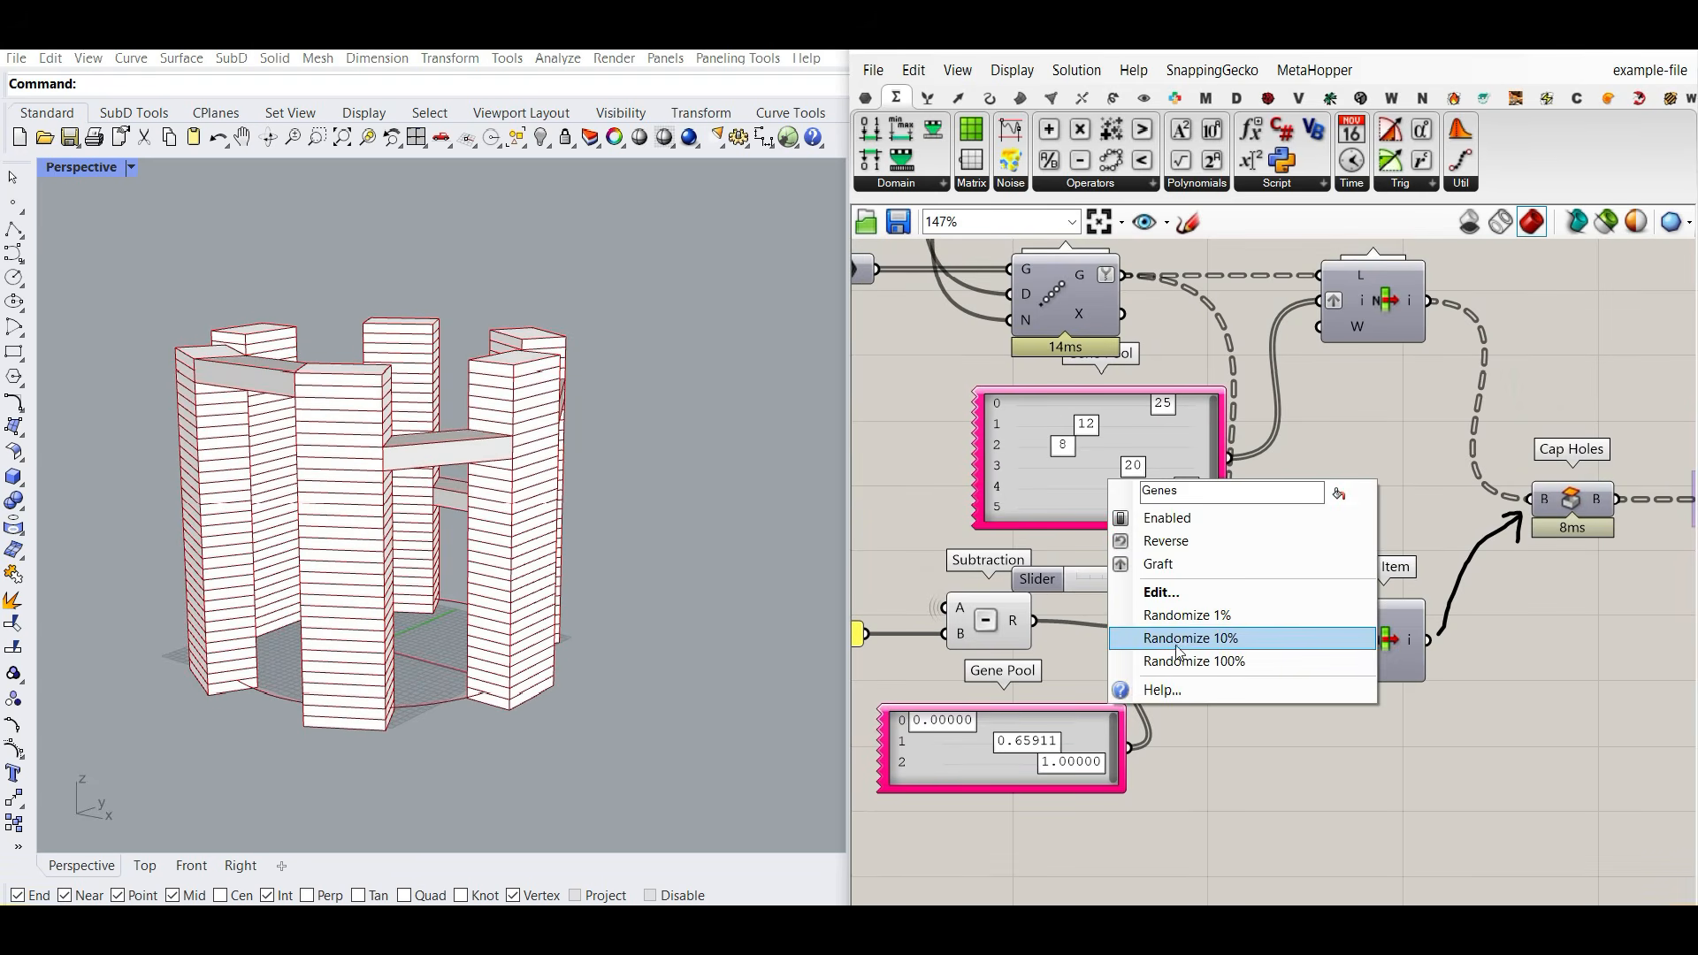
left_click(1177, 652)
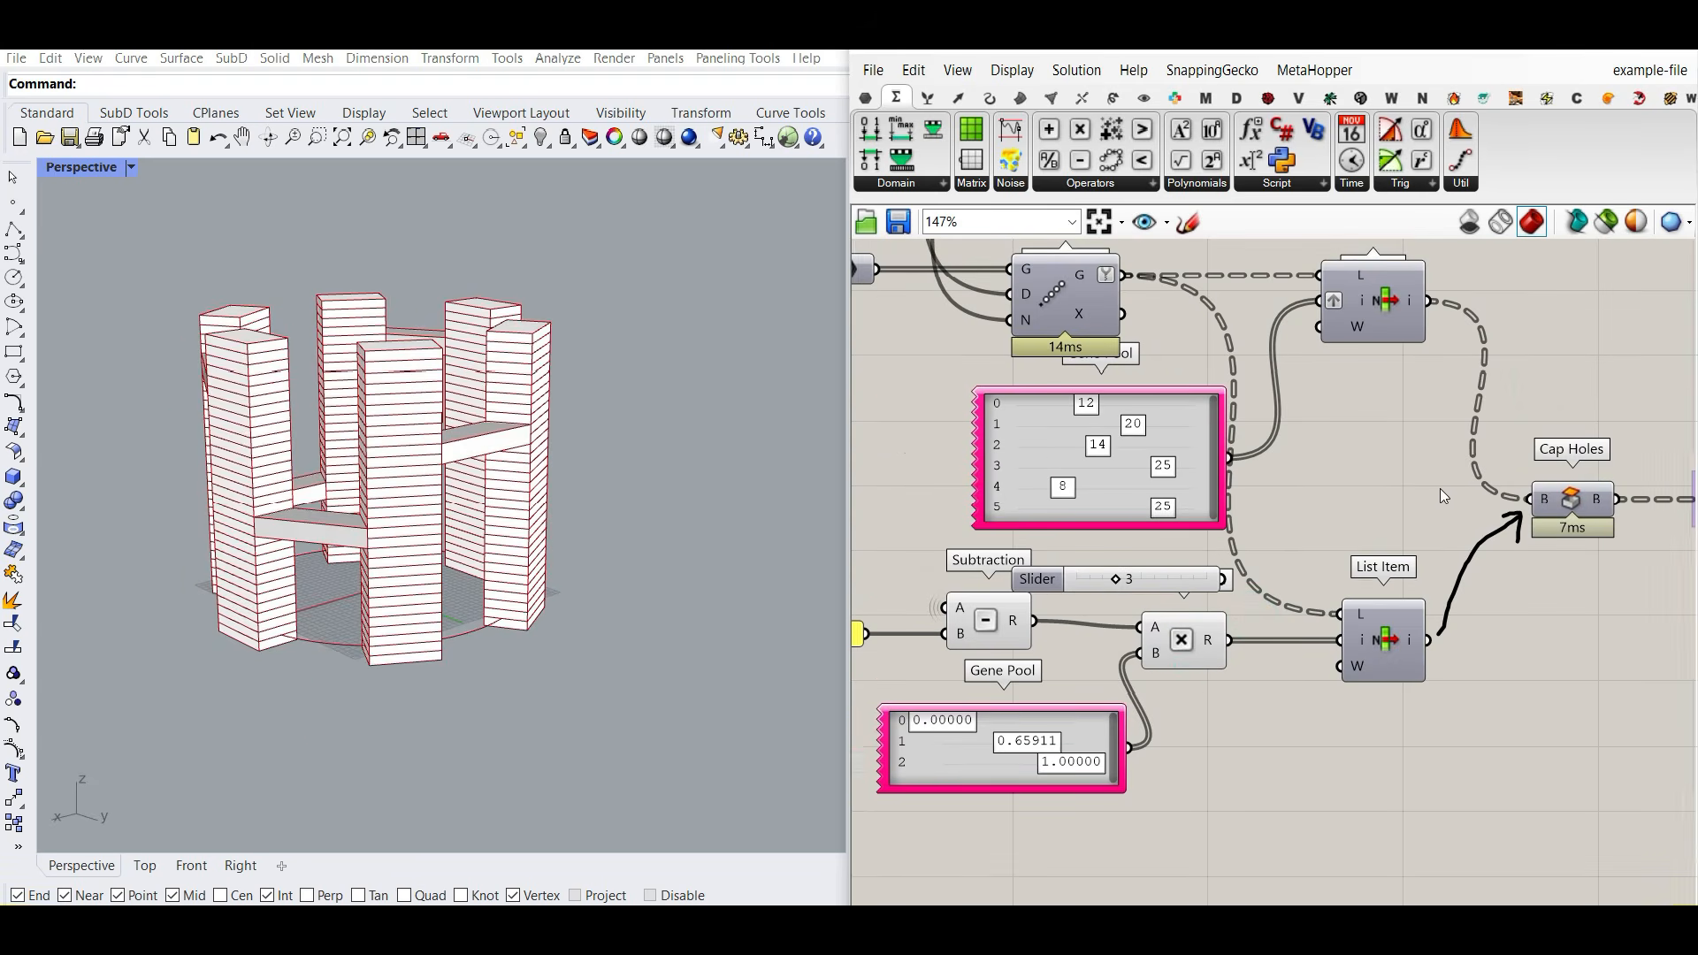
Step: Locate the Cap Holes component among the Surface utility components
scroll(1441, 491, "down", 3)
right_click_drag(1441, 494, 1141, 513)
scroll(1141, 579, "up", 5)
right_click_drag(1141, 579, 1012, 691)
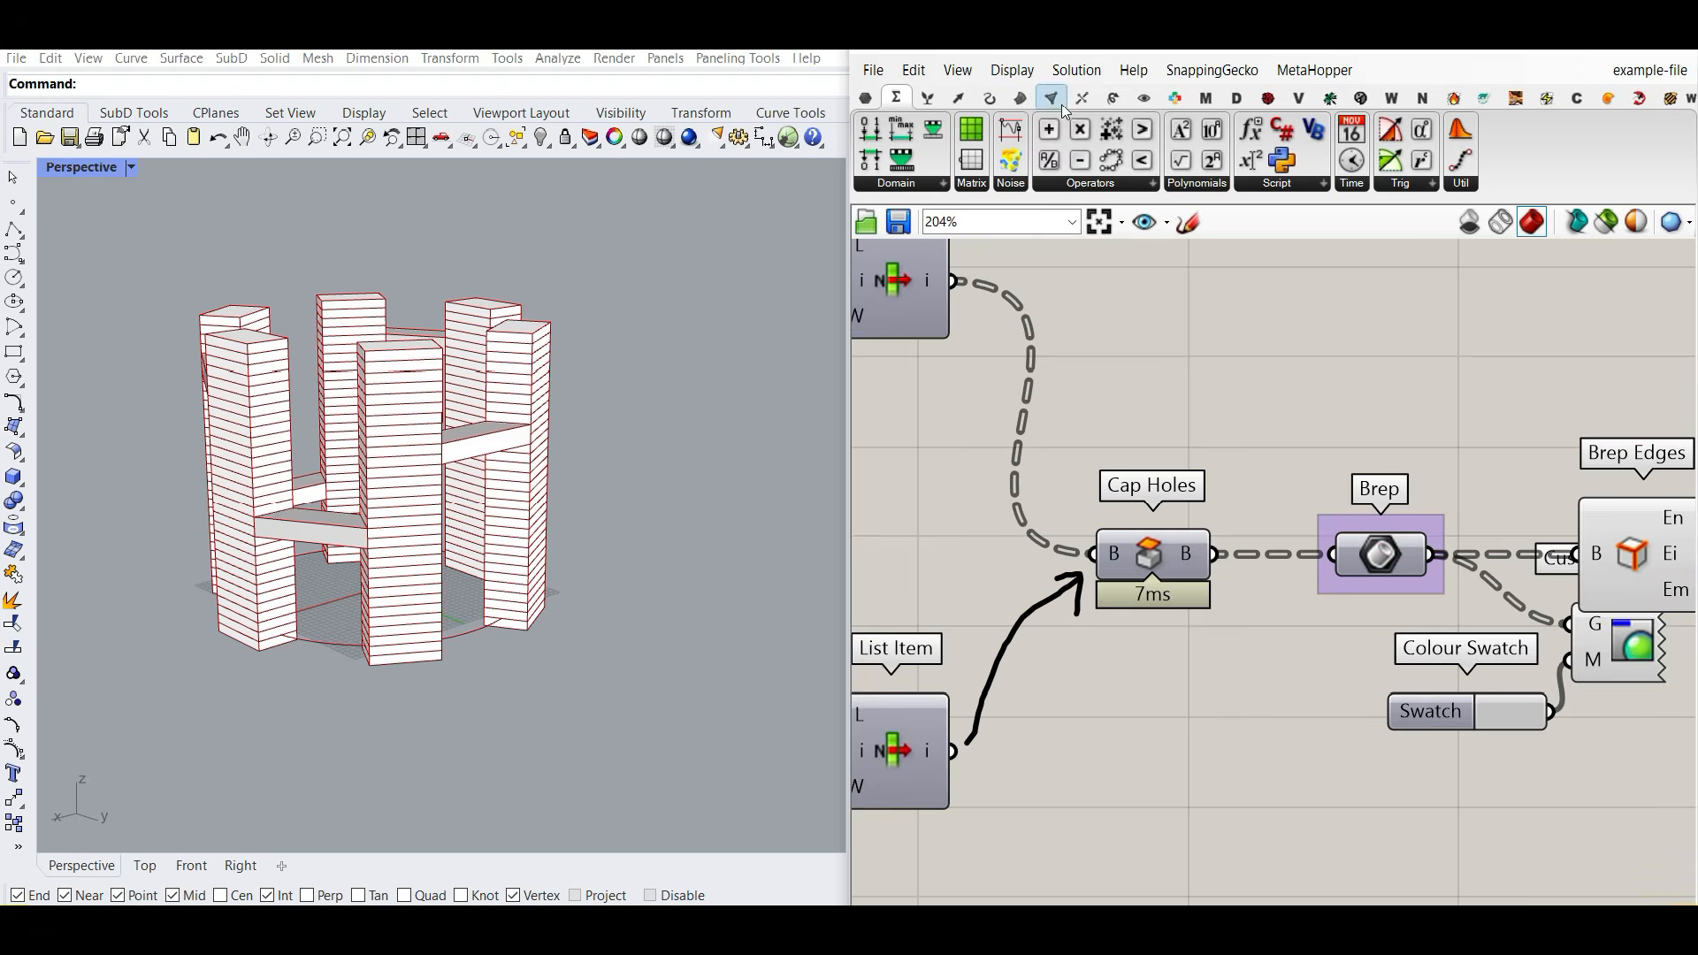
left_click(1020, 98)
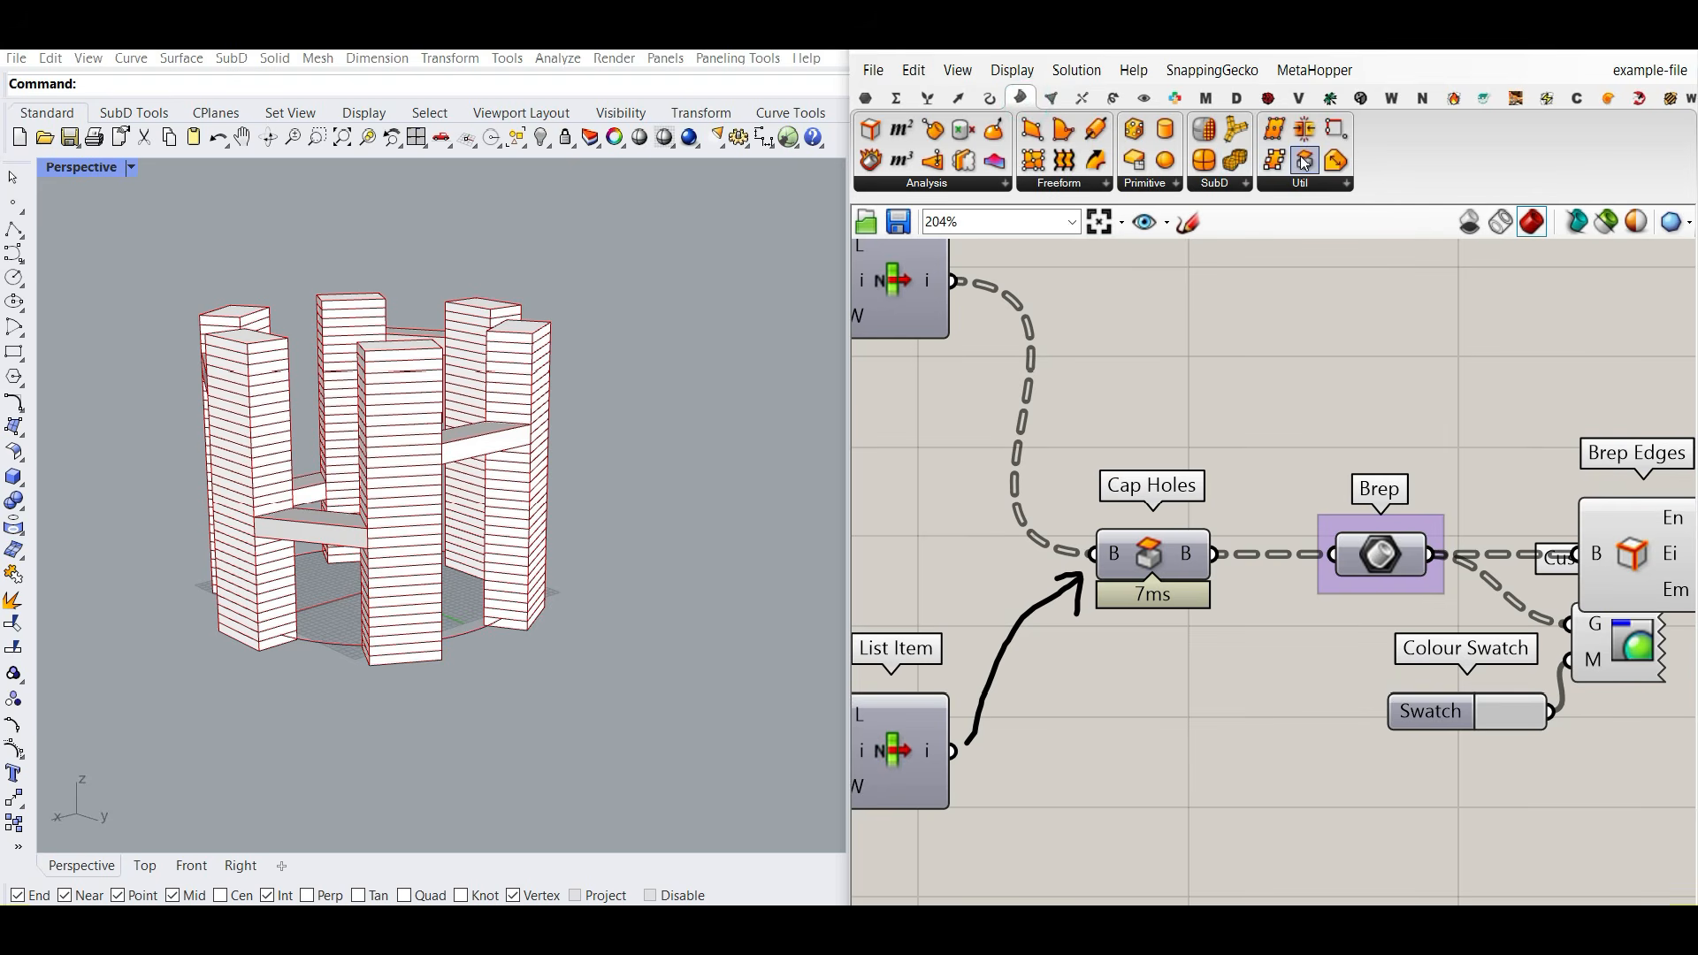
Step: Bake the capped connecting beams from the Cap Holes output into Rhino
right_click(1193, 553)
left_click(1343, 591)
left_click(1248, 795)
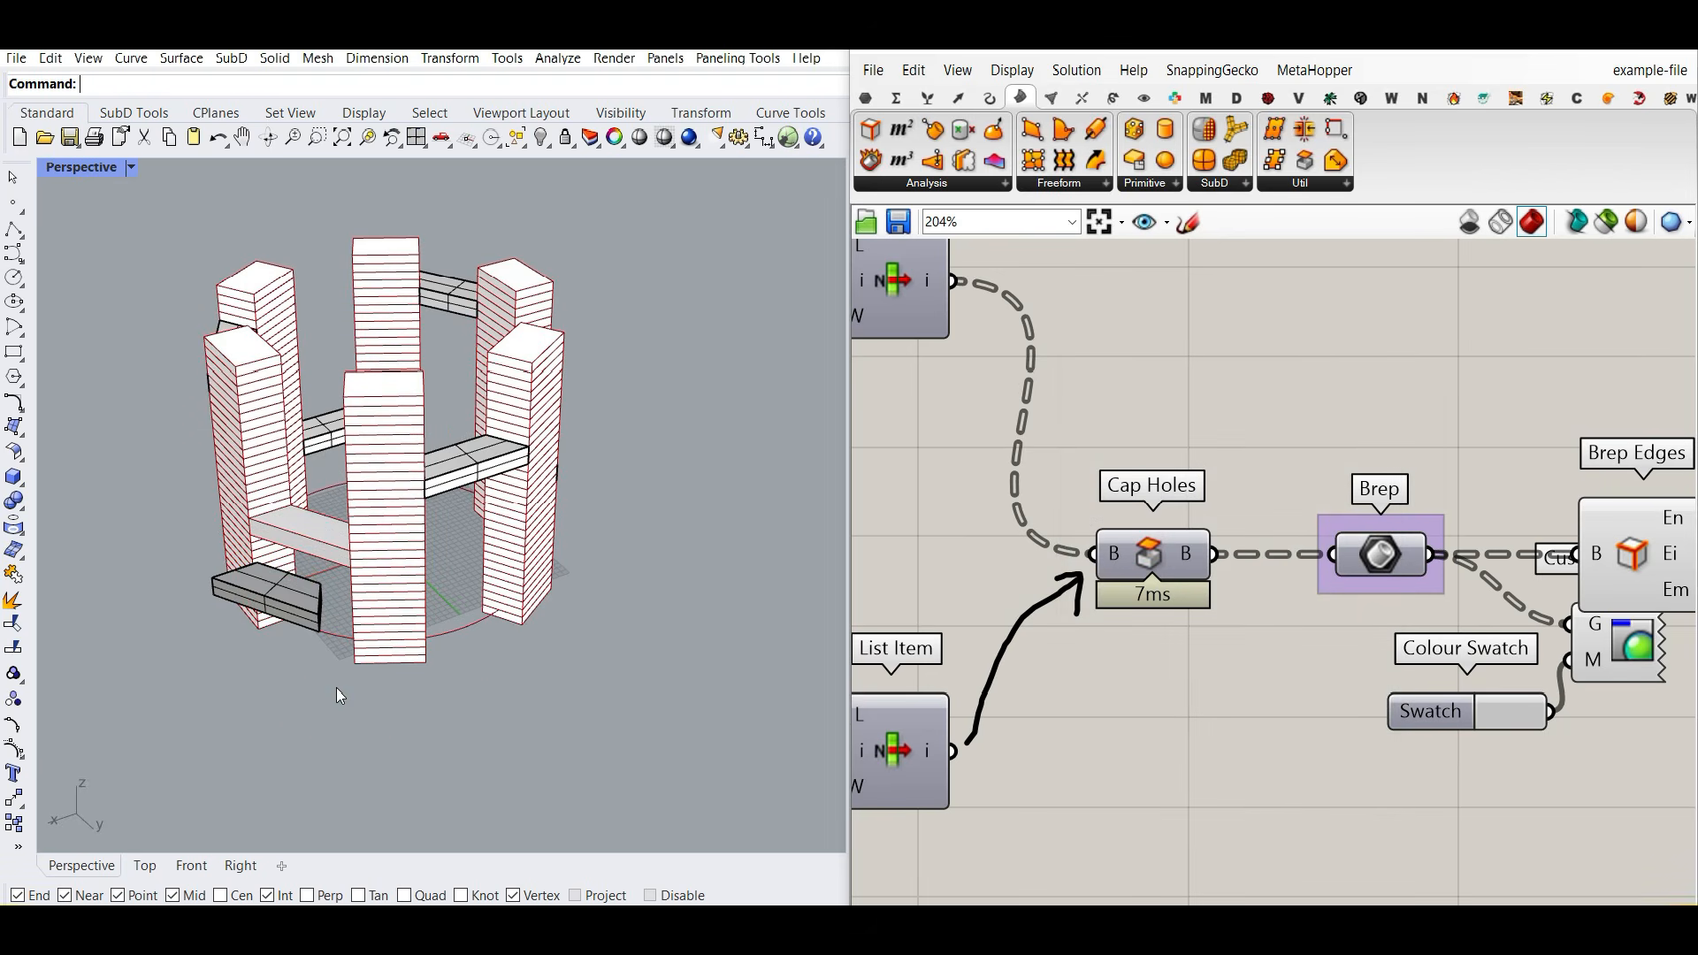
Step: Undo the displacement of the baked beam and the bake of the connecting beams
key("ctrl+z")
key("ctrl+z")
scroll(474, 603, "up", 5)
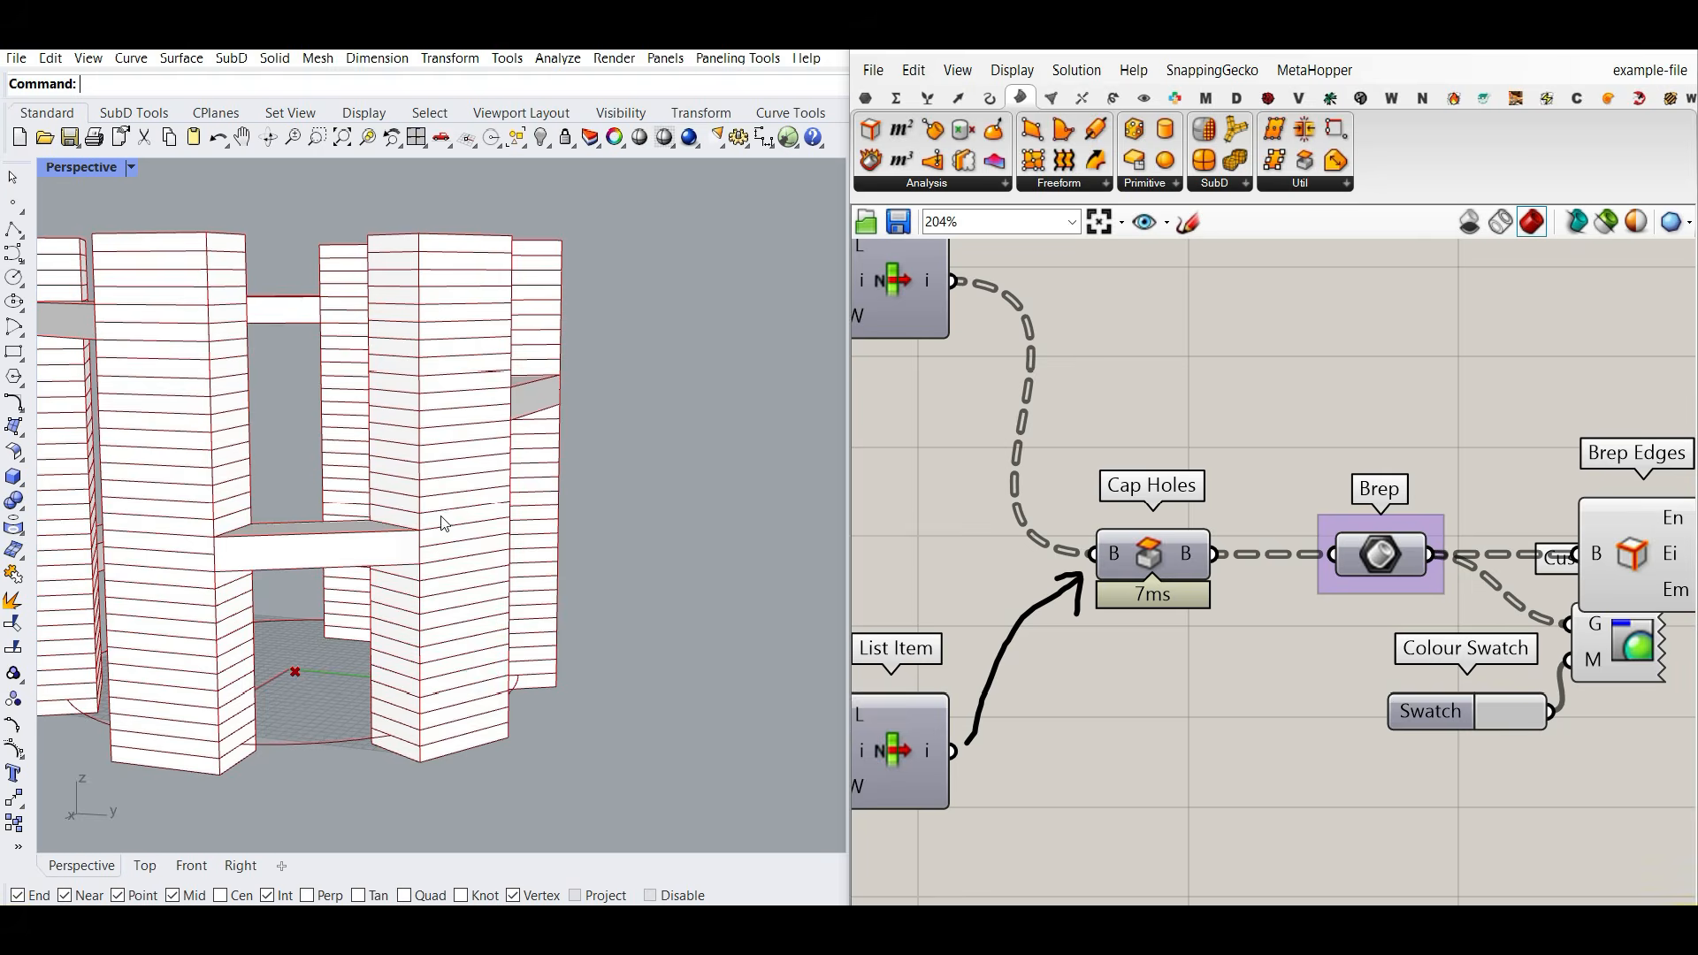
Step: Bake the stacked column boxes from Grasshopper into Rhino with the default attributes
scroll(474, 603, "down", 1)
scroll(1267, 587, "down", 2)
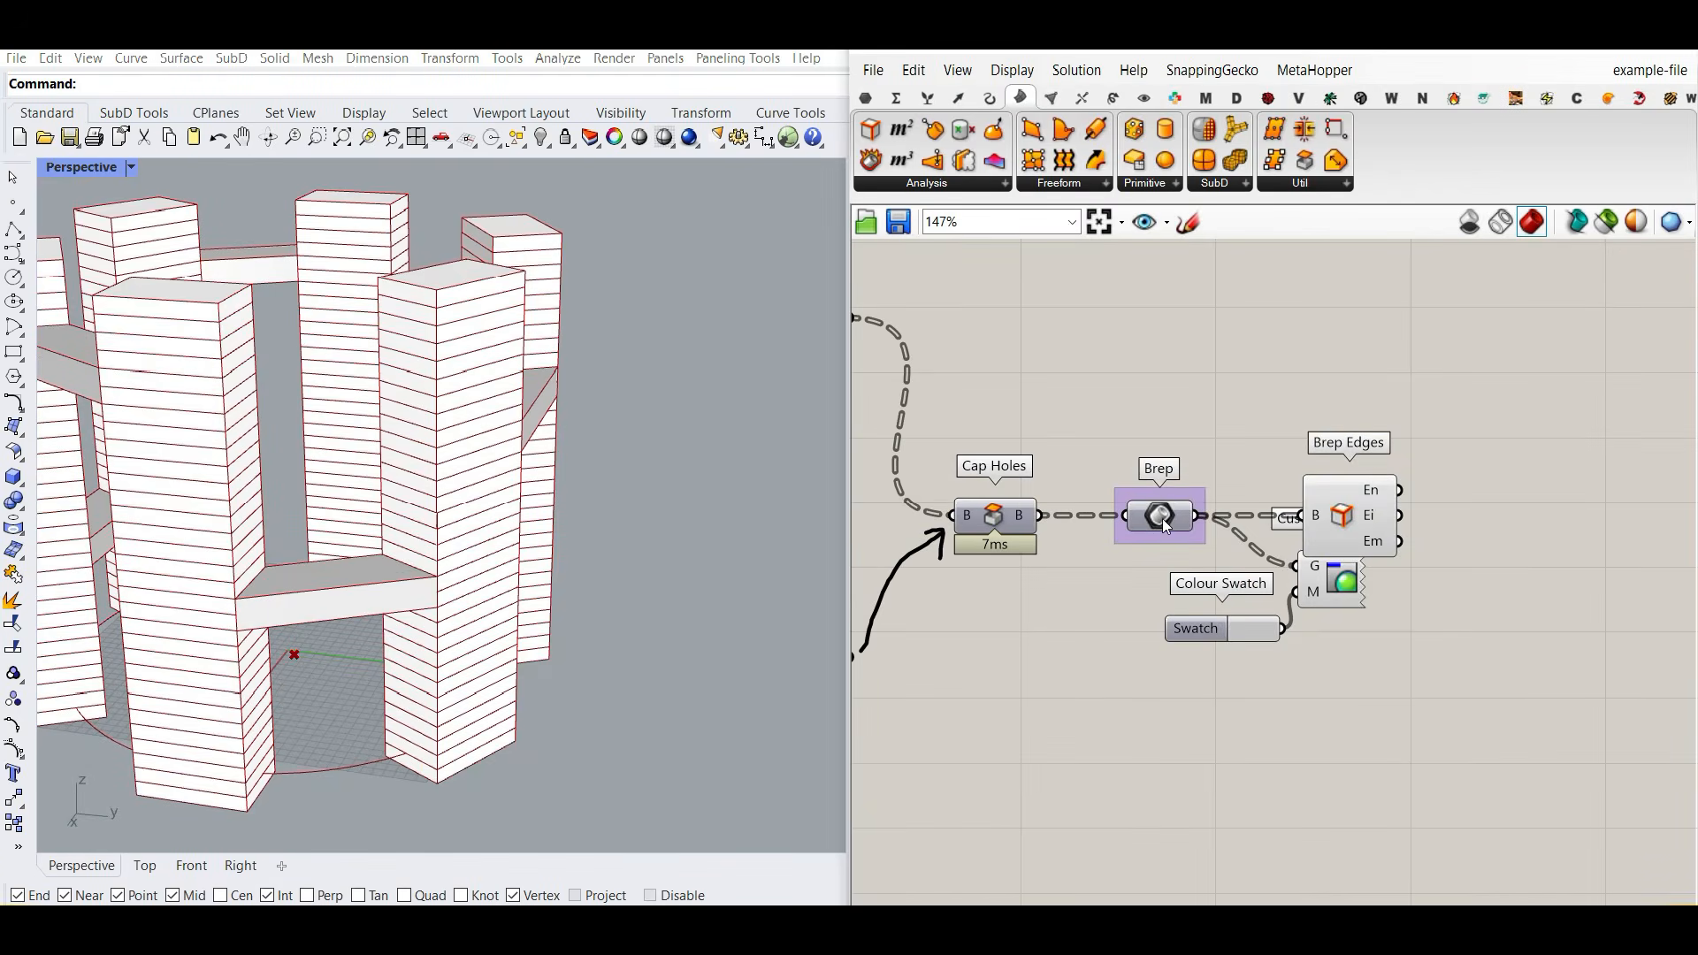
scroll(616, 453, "down", 4)
scroll(1238, 522, "down", 3)
right_click_drag(1238, 522, 1358, 744)
scroll(1143, 433, "up", 3)
right_click(1114, 375)
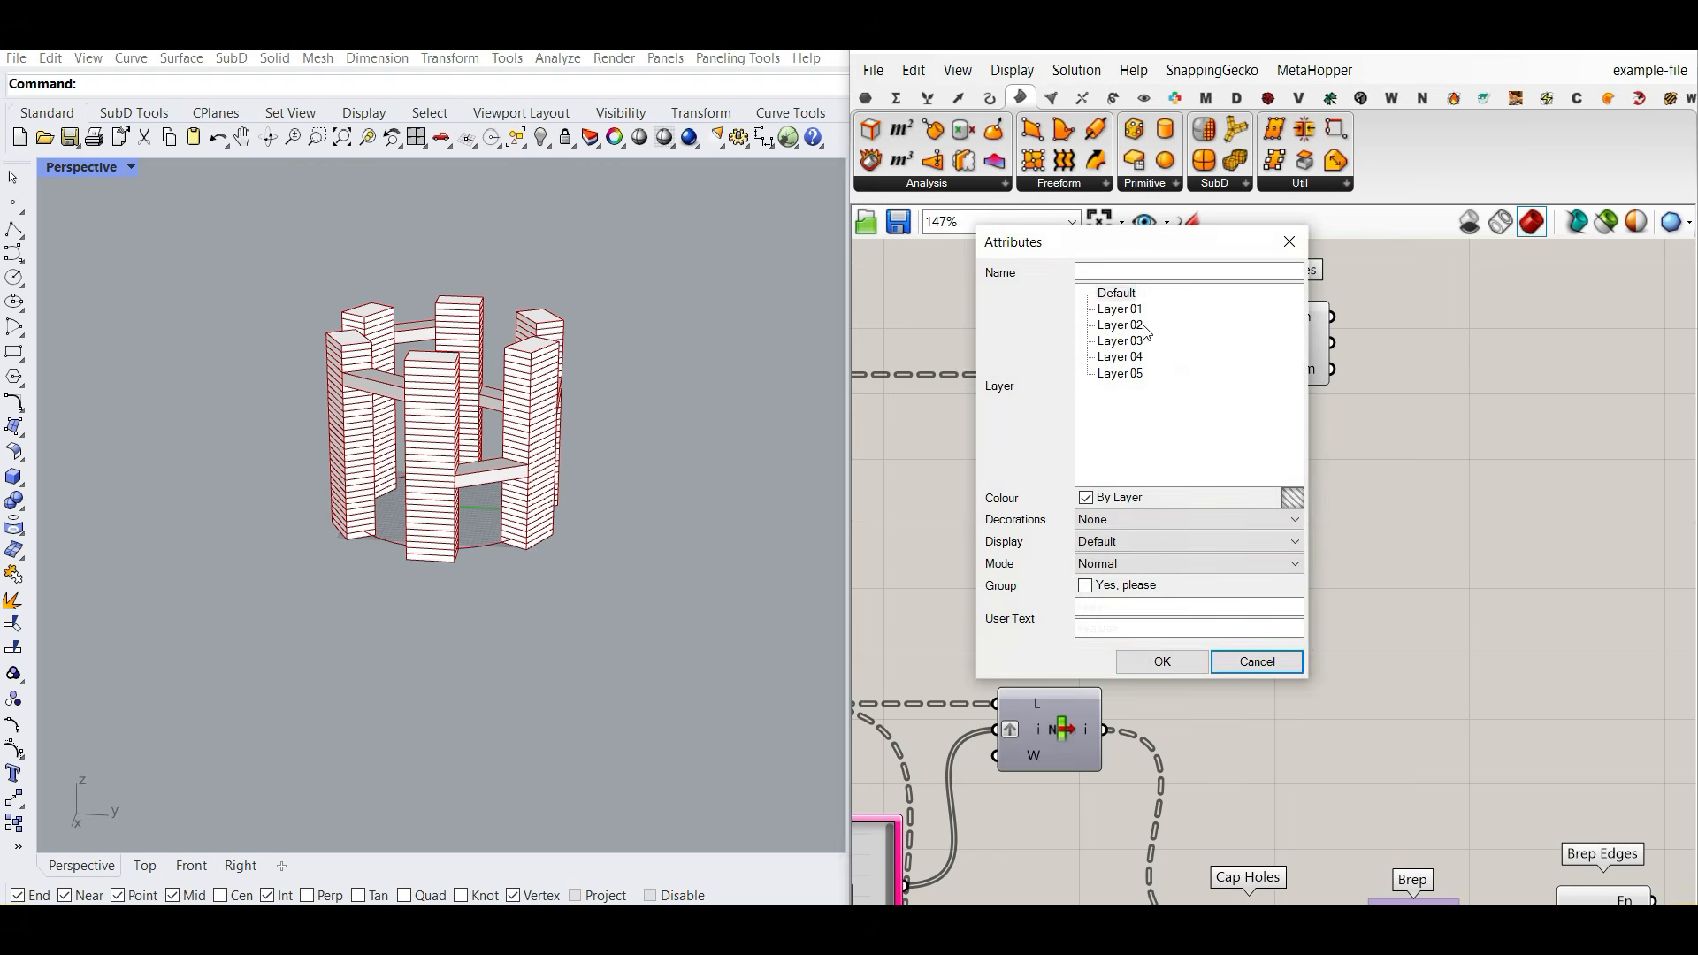
left_click(1162, 661)
Step: Bake the connecting beams from the Brep parameter after Cap Holes into Rhino and inspect them from several sides
right_click_drag(1367, 773, 1318, 395)
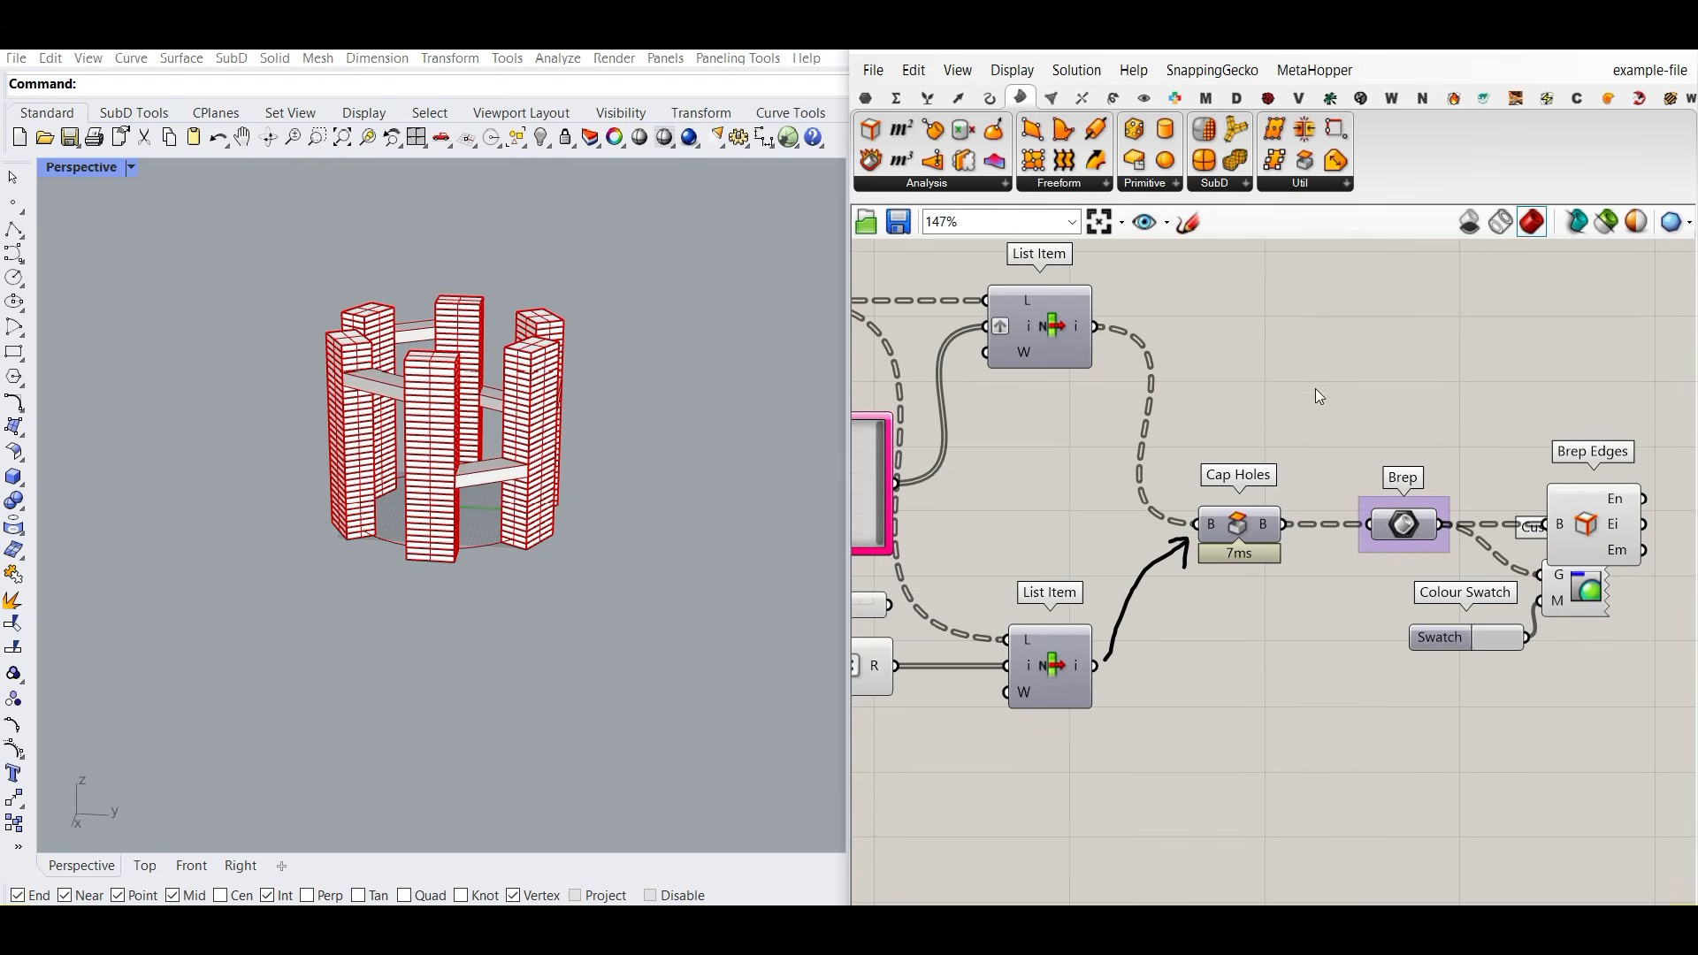
right_click(1404, 527)
left_click(1450, 602)
left_click(1451, 803)
scroll(423, 425, "up", 5)
right_click_drag(394, 416, 625, 408)
scroll(442, 451, "up", 3)
scroll(607, 434, "down", 5)
scroll(610, 446, "down", 3)
scroll(555, 532, "up", 5)
scroll(638, 446, "down", 5)
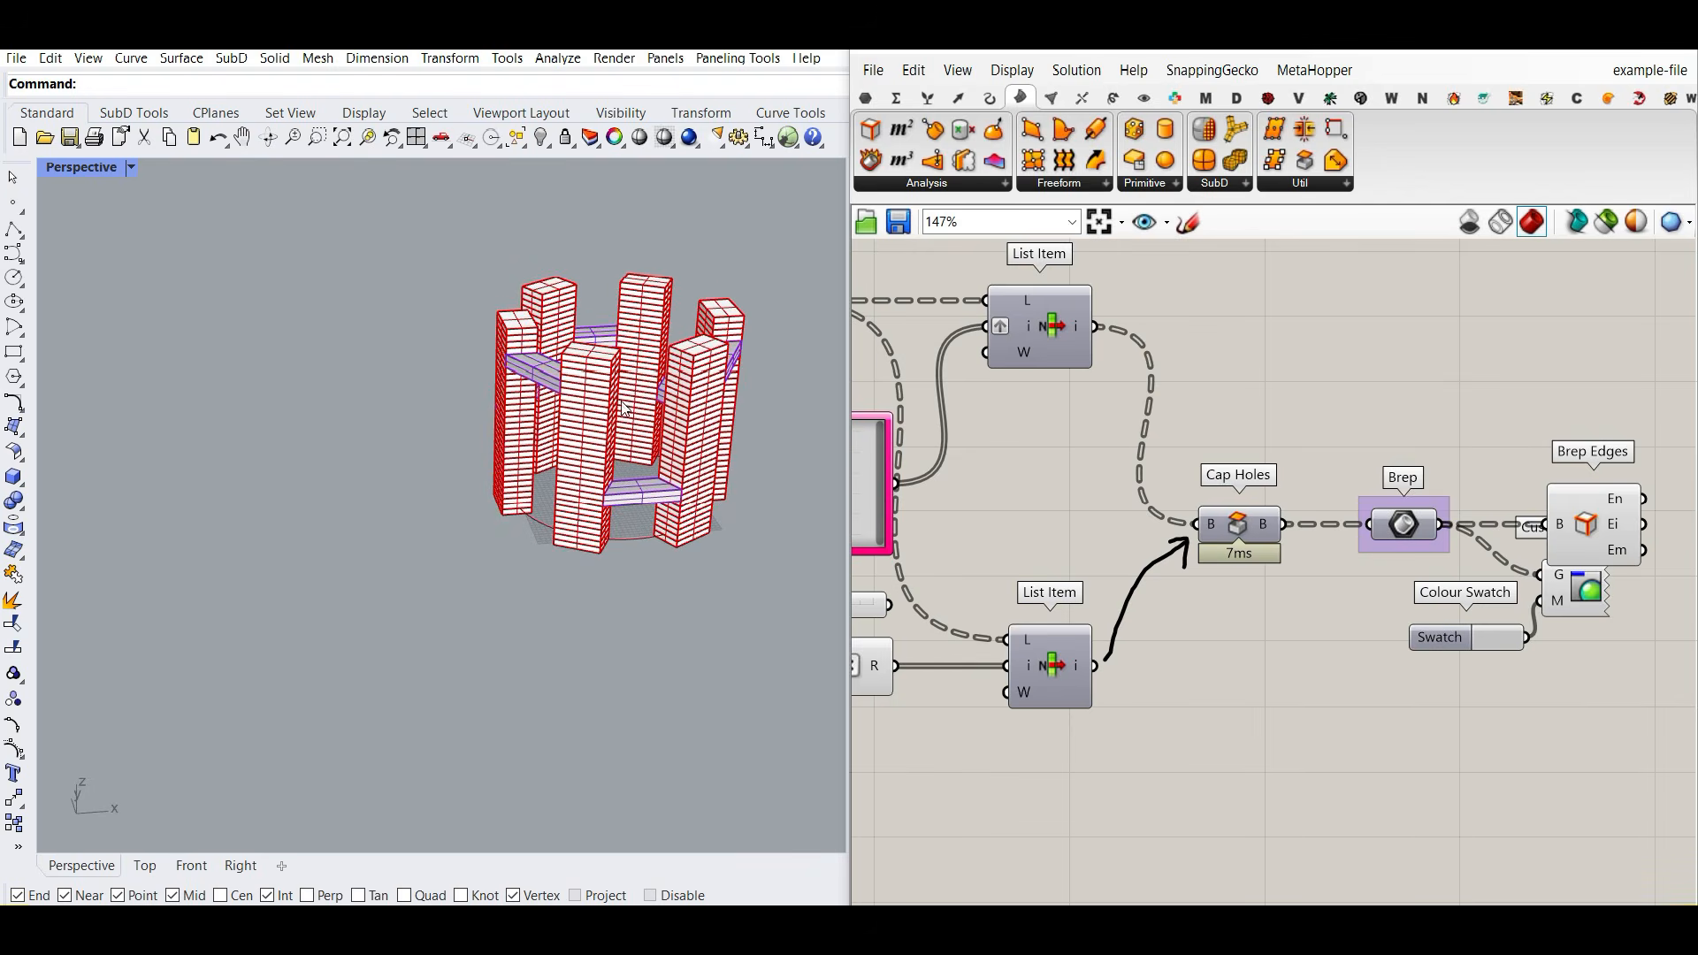
Step: Select the baked columns and beams in Rhino and move them aside from the Grasshopper preview
left_click_drag(758, 605, 540, 328)
scroll(688, 478, "down", 4)
left_click_drag(698, 433, 476, 445)
left_click(499, 305)
Step: Inspect the baked wall up close and delete the baked geometry from Rhino
scroll(499, 323, "up", 5)
right_click_drag(497, 310, 288, 519)
scroll(285, 541, "down", 6)
right_click_drag(520, 429, 471, 557)
scroll(470, 557, "down", 5)
left_click(435, 531)
key("Delete")
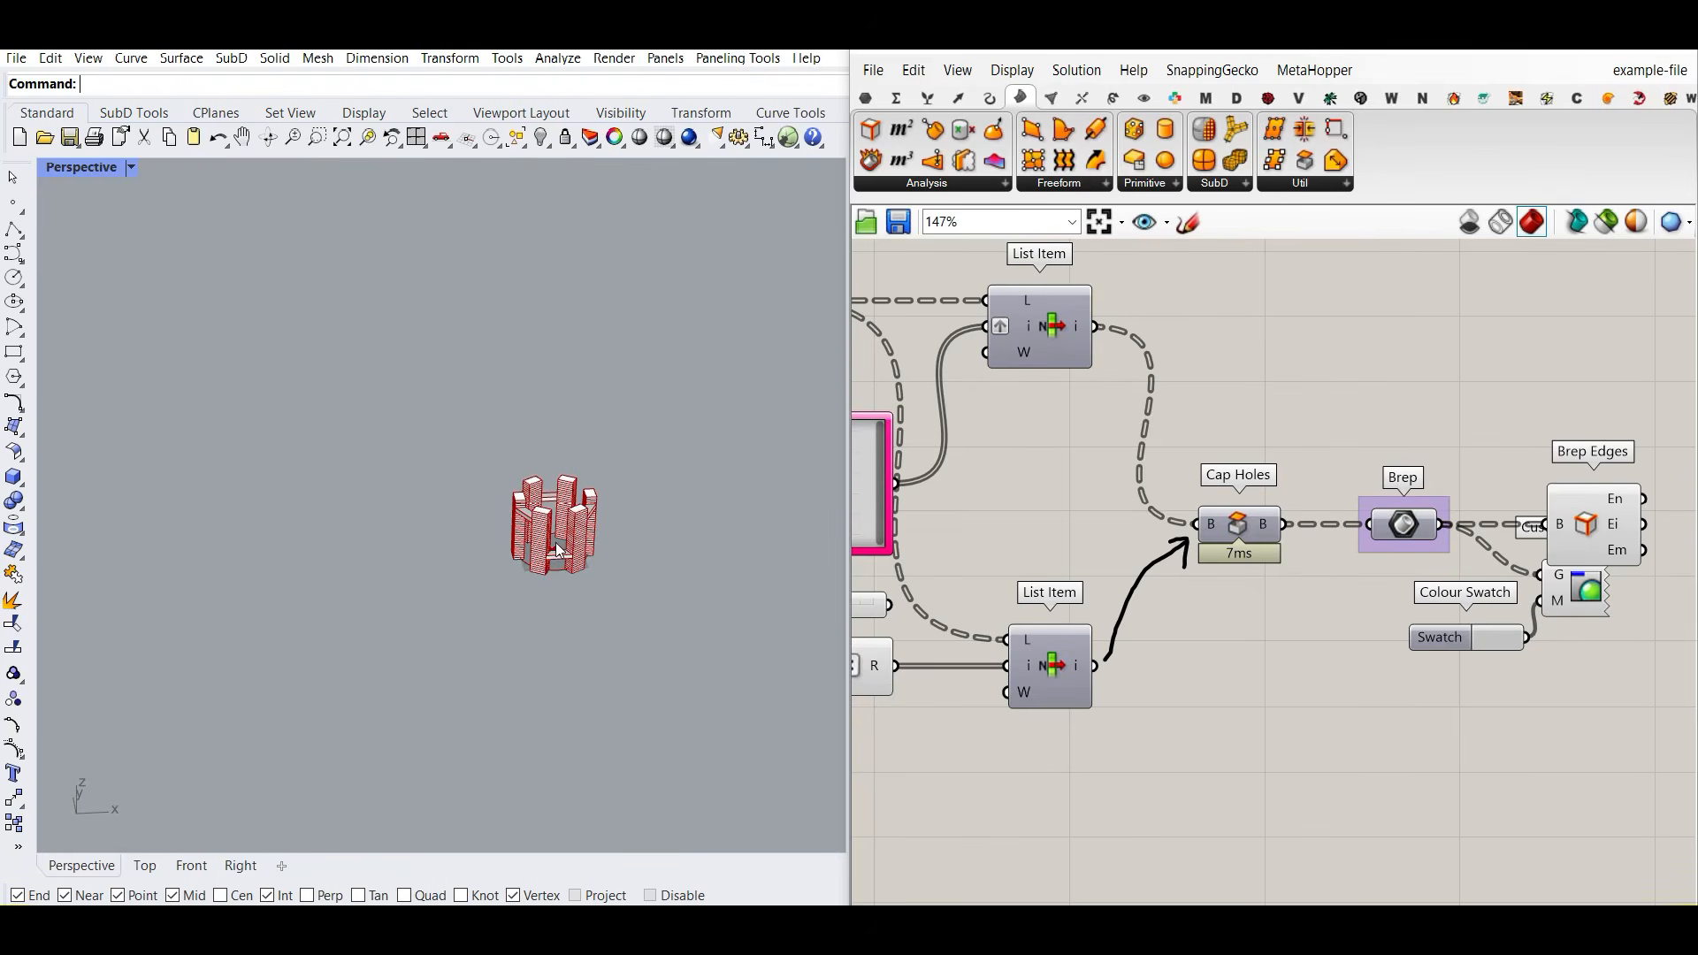
Step: Connect the lower of the two alternative Curve parameters to the Curve parameter feeding Horizontal Frames
scroll(1400, 541, "down", 5)
scroll(1111, 347, "up", 6)
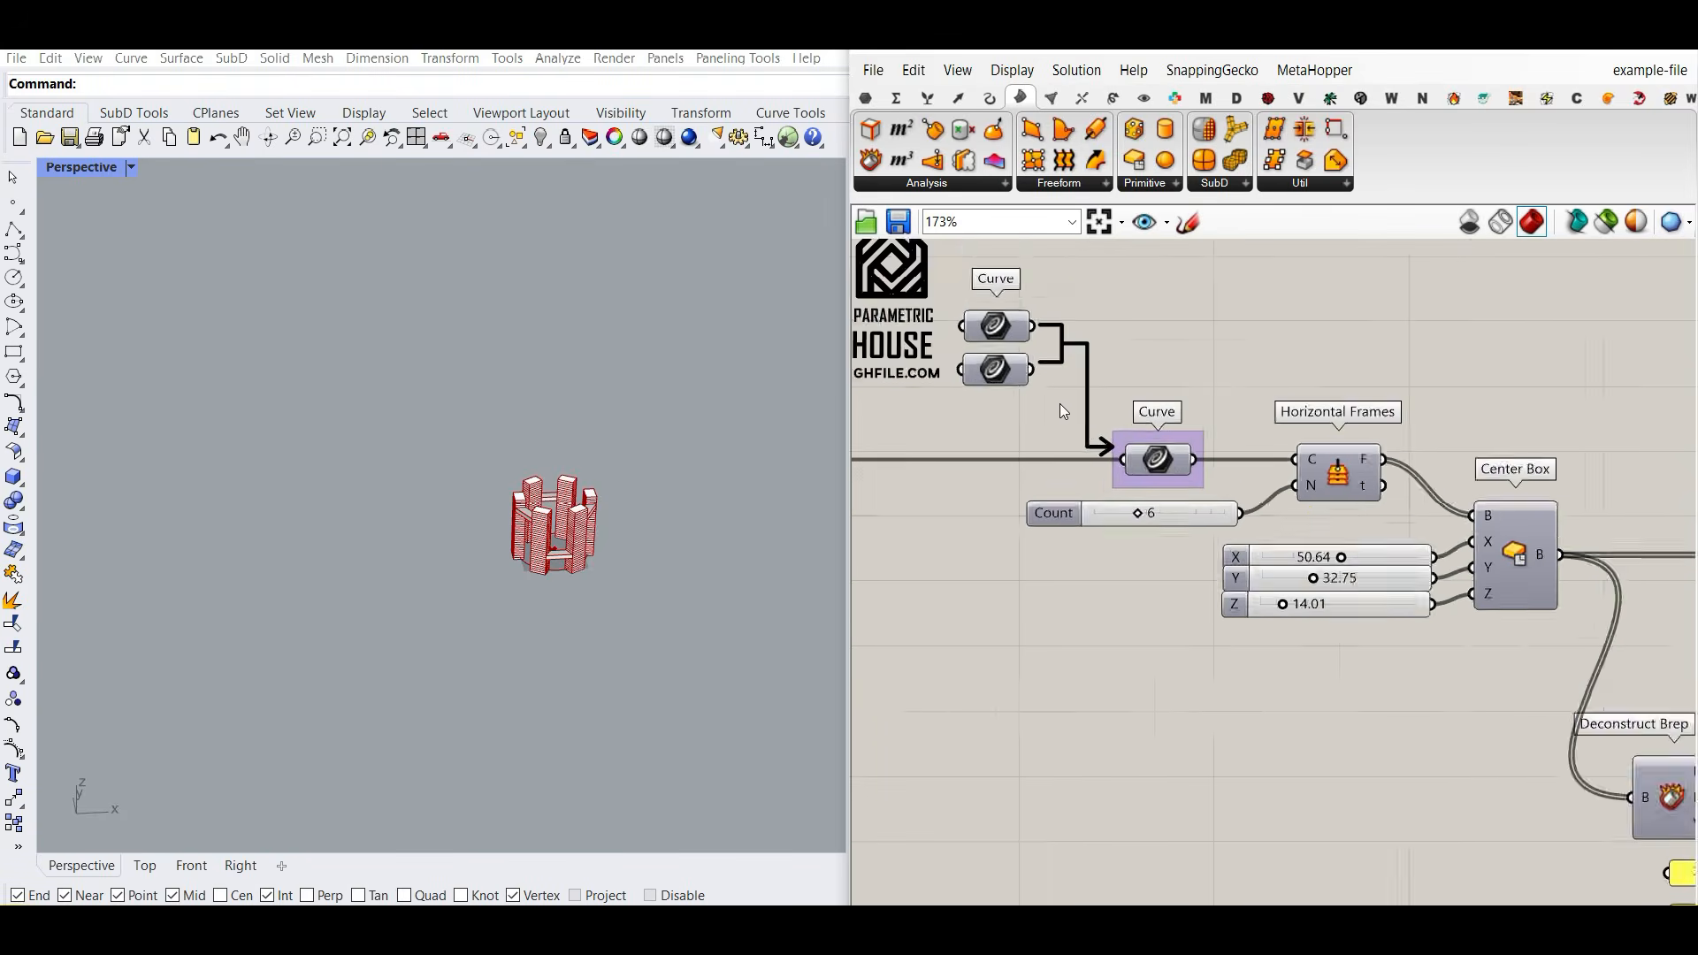
left_click(1209, 368)
scroll(575, 495, "up", 6)
mouse_move(566, 442)
right_mouse_down()
mouse_move(575, 531)
mouse_move(550, 467)
right_mouse_up()
scroll(557, 495, "down", 5)
scroll(550, 467, "up", 8)
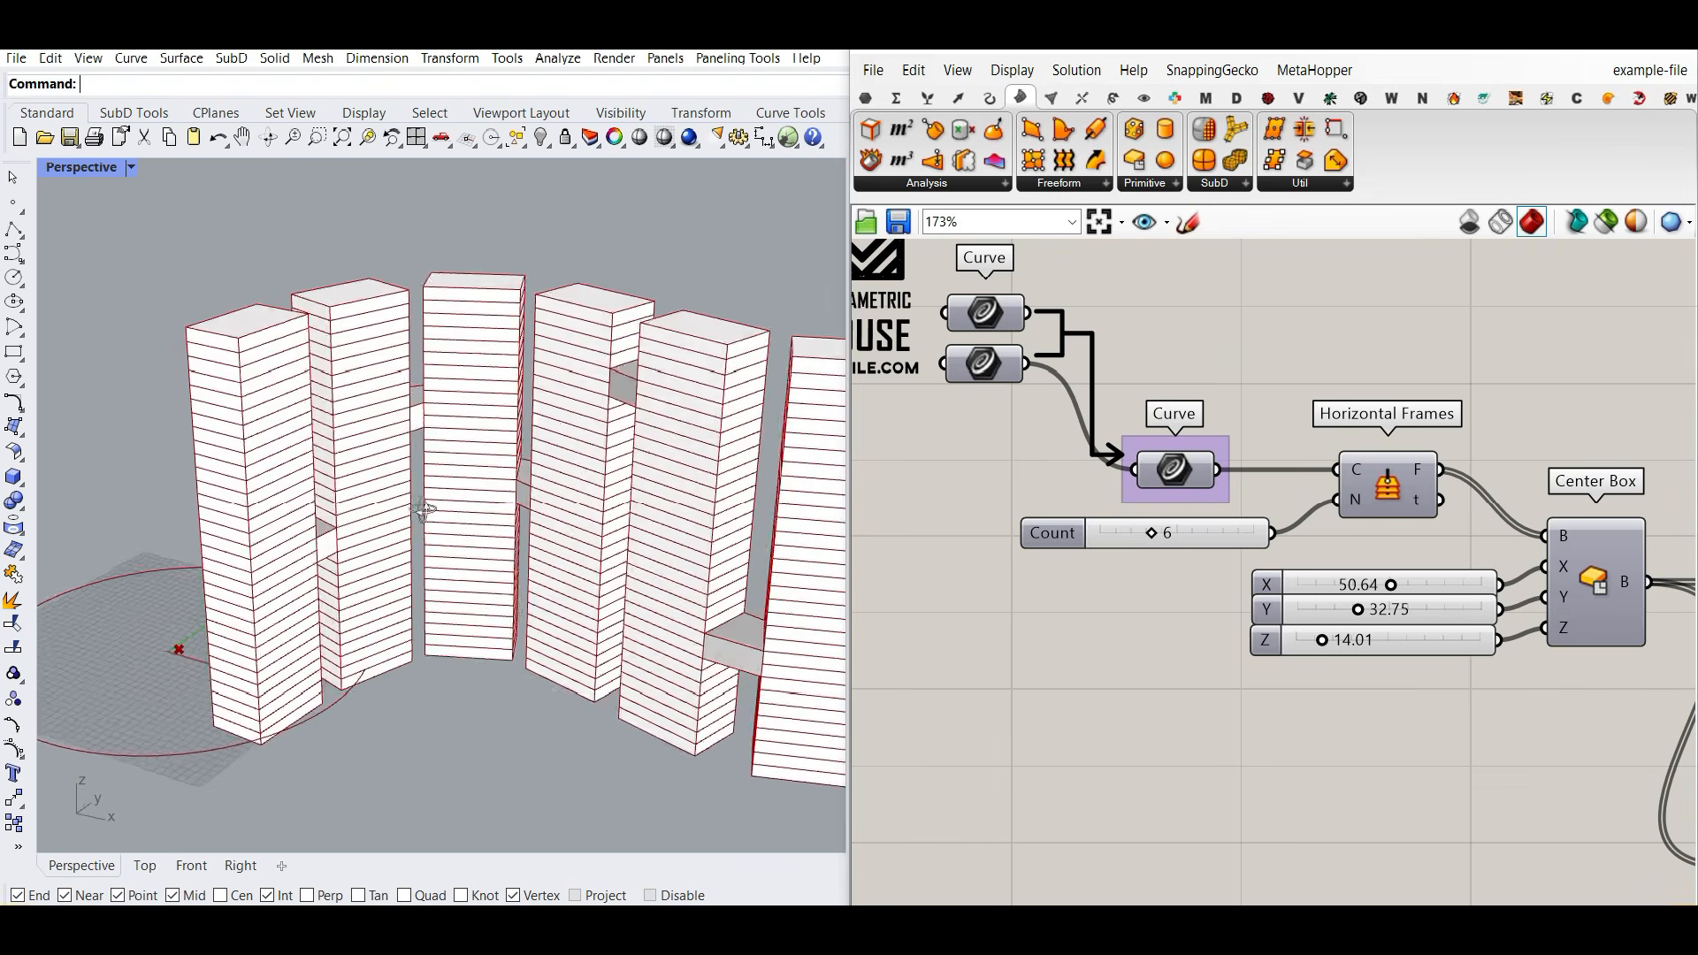
Step: Set the Center Box sliders to X 34.37 and Y 20.33 to make the columns slimmer
scroll(1359, 591, "up", 3)
scroll(1359, 591, "up", 2)
left_click_drag(1416, 585, 1325, 628)
scroll(707, 566, "down", 3)
right_click_drag(698, 557, 583, 512)
scroll(557, 469, "up", 6)
scroll(546, 453, "down", 4)
right_click_drag(545, 455, 734, 505)
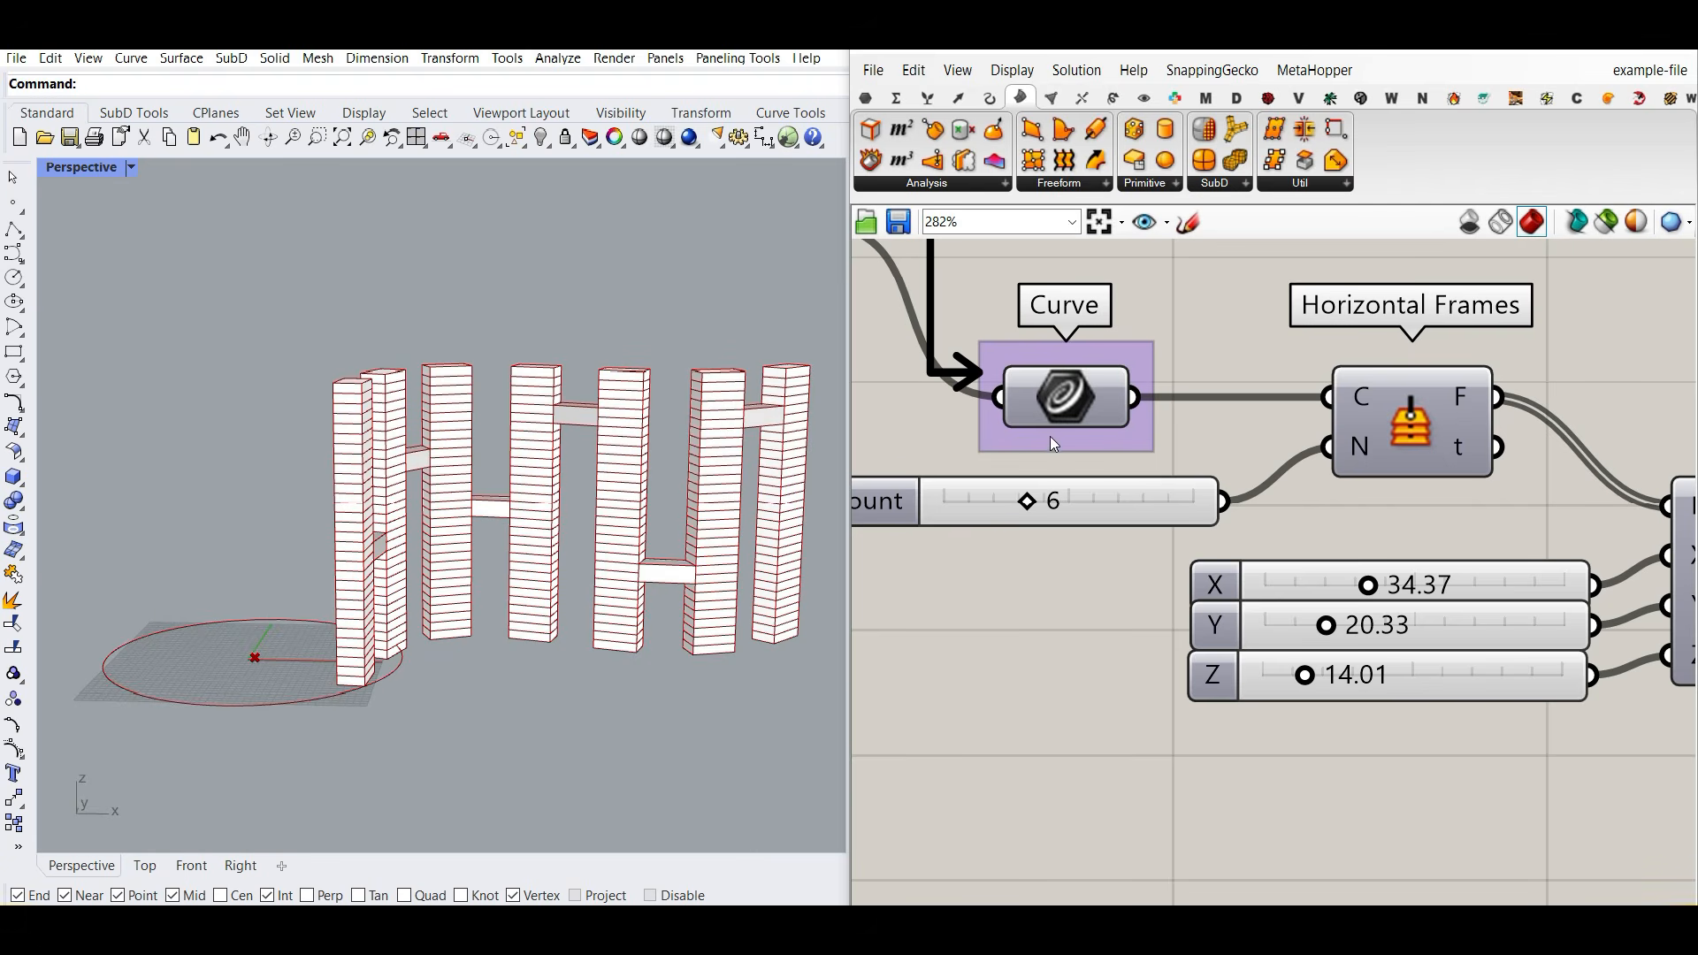
Step: Connect the upper alternative Curve parameter to the Curve parameter feeding Horizontal Frames and inspect the resulting wall
scroll(1053, 443, "down", 2)
left_click_drag(1067, 614, 1107, 634)
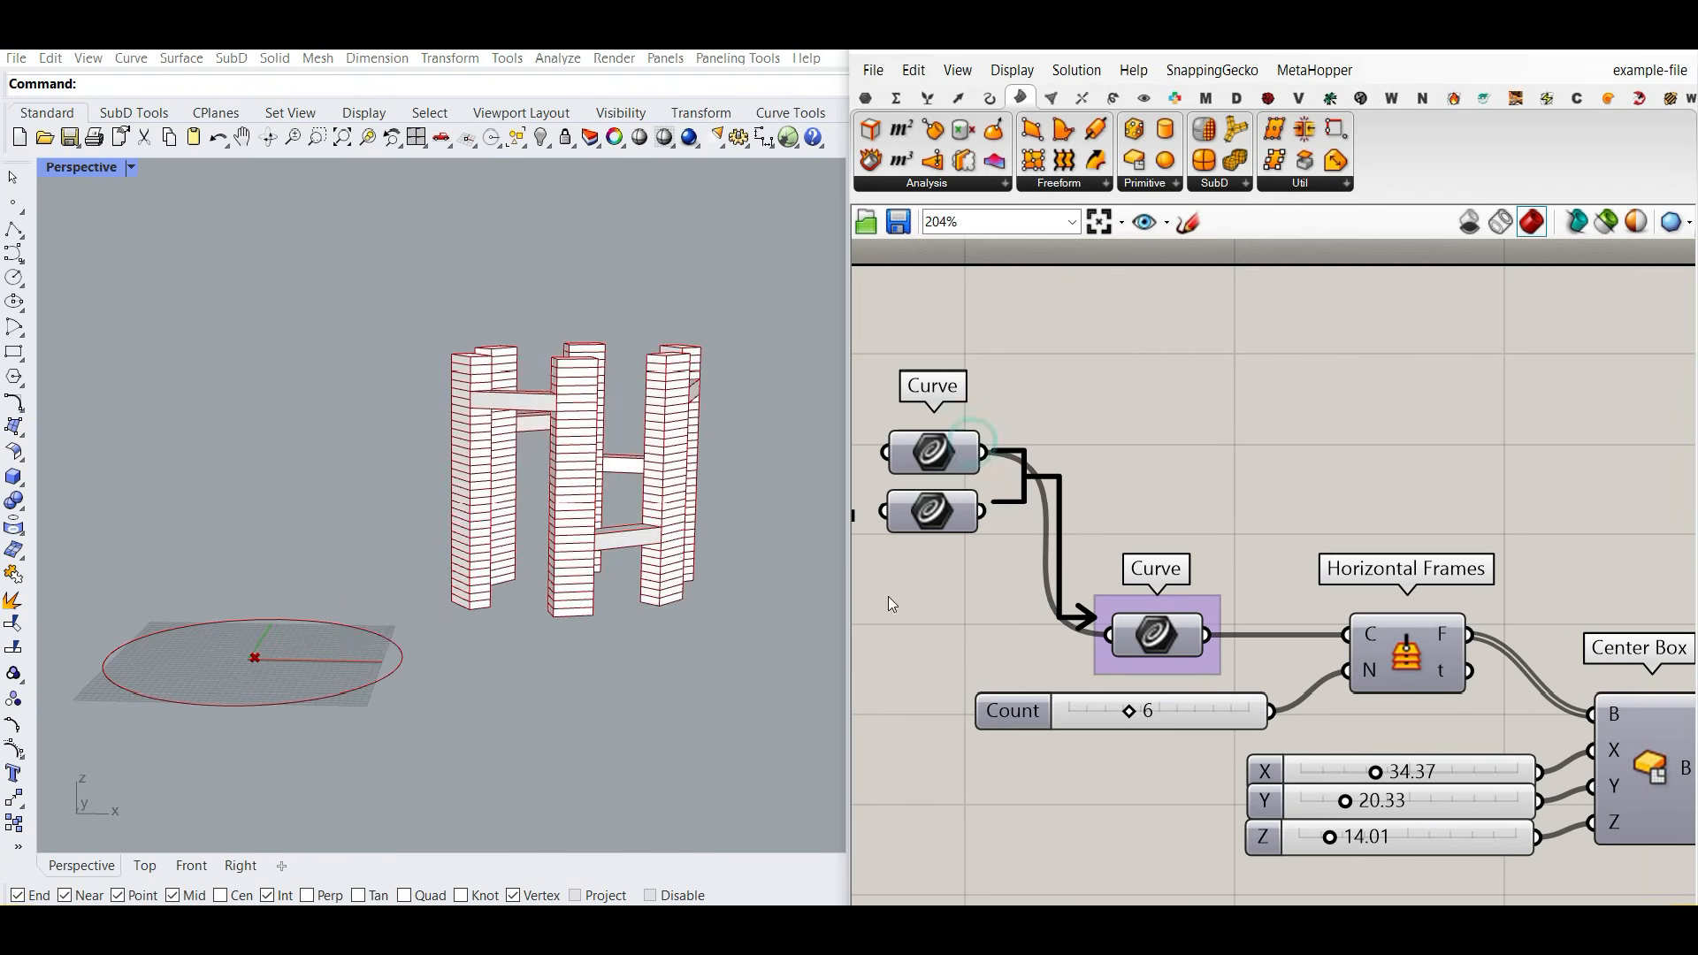
scroll(571, 485, "down", 4)
right_click_drag(572, 485, 598, 539)
scroll(601, 402, "up", 7)
scroll(417, 501, "down", 5)
right_click_drag(602, 401, 646, 396)
scroll(646, 396, "up", 7)
scroll(645, 396, "down", 4)
right_click_drag(566, 442, 514, 476)
scroll(514, 476, "up", 4)
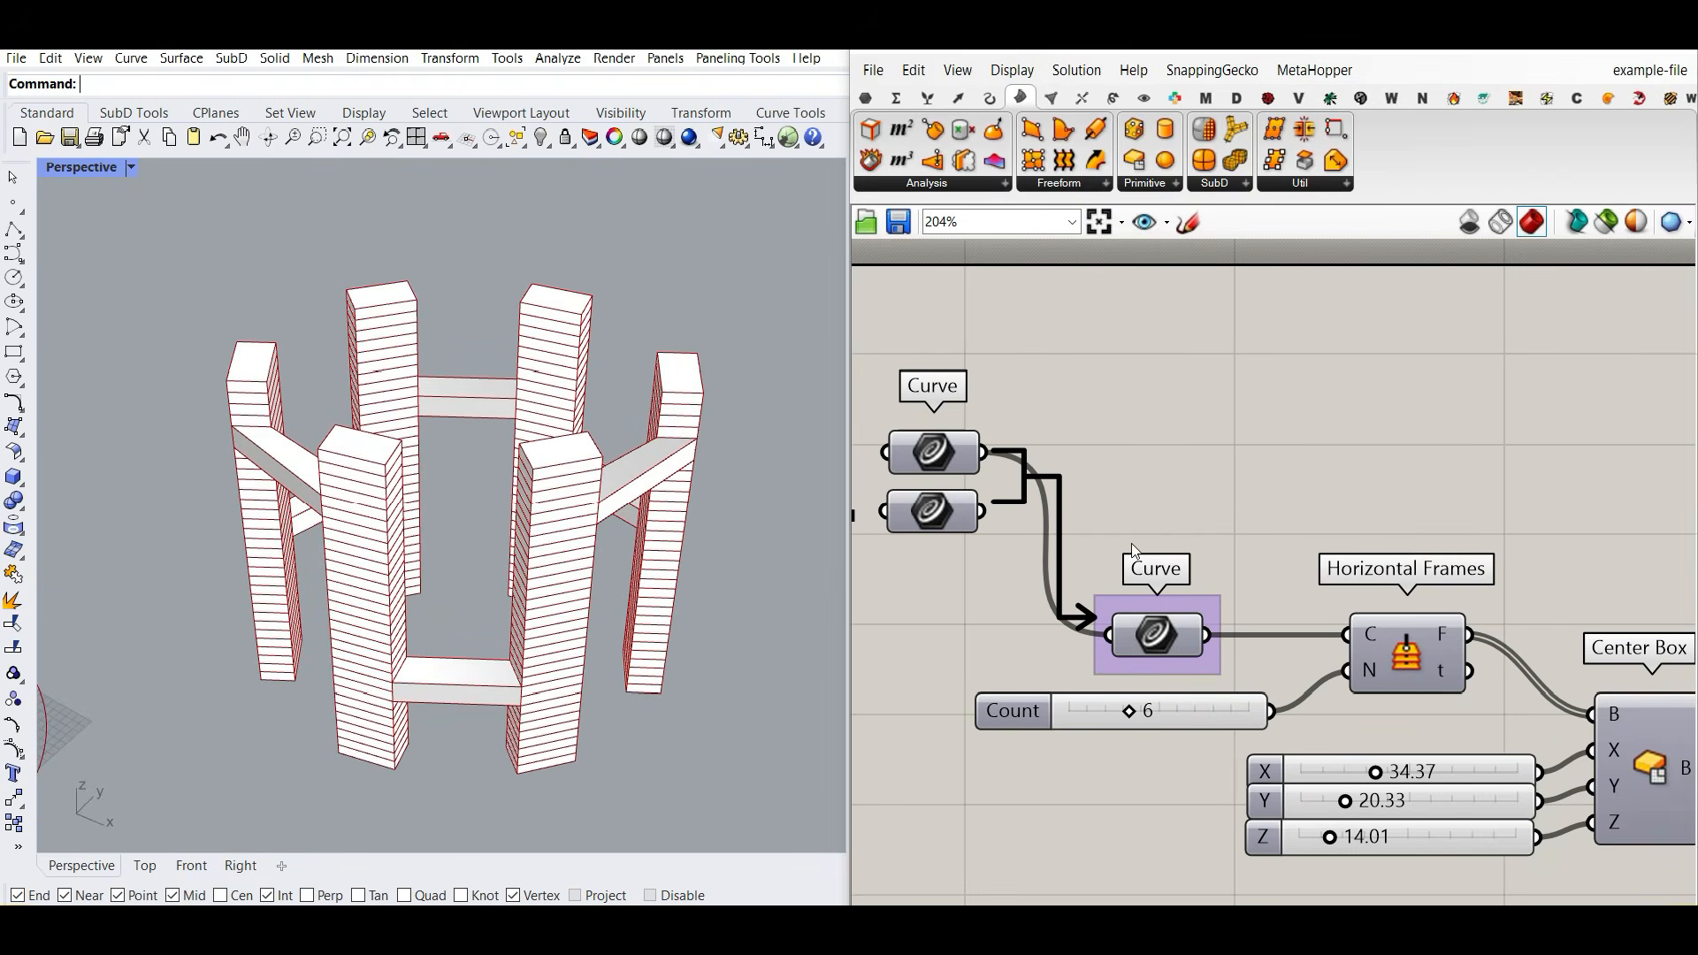
Step: Connect the Circle component's output to the Curve parameter feeding Horizontal Frames and inspect the circular wall
right_click_drag(926, 622, 1264, 601)
scroll(1238, 600, "down", 3)
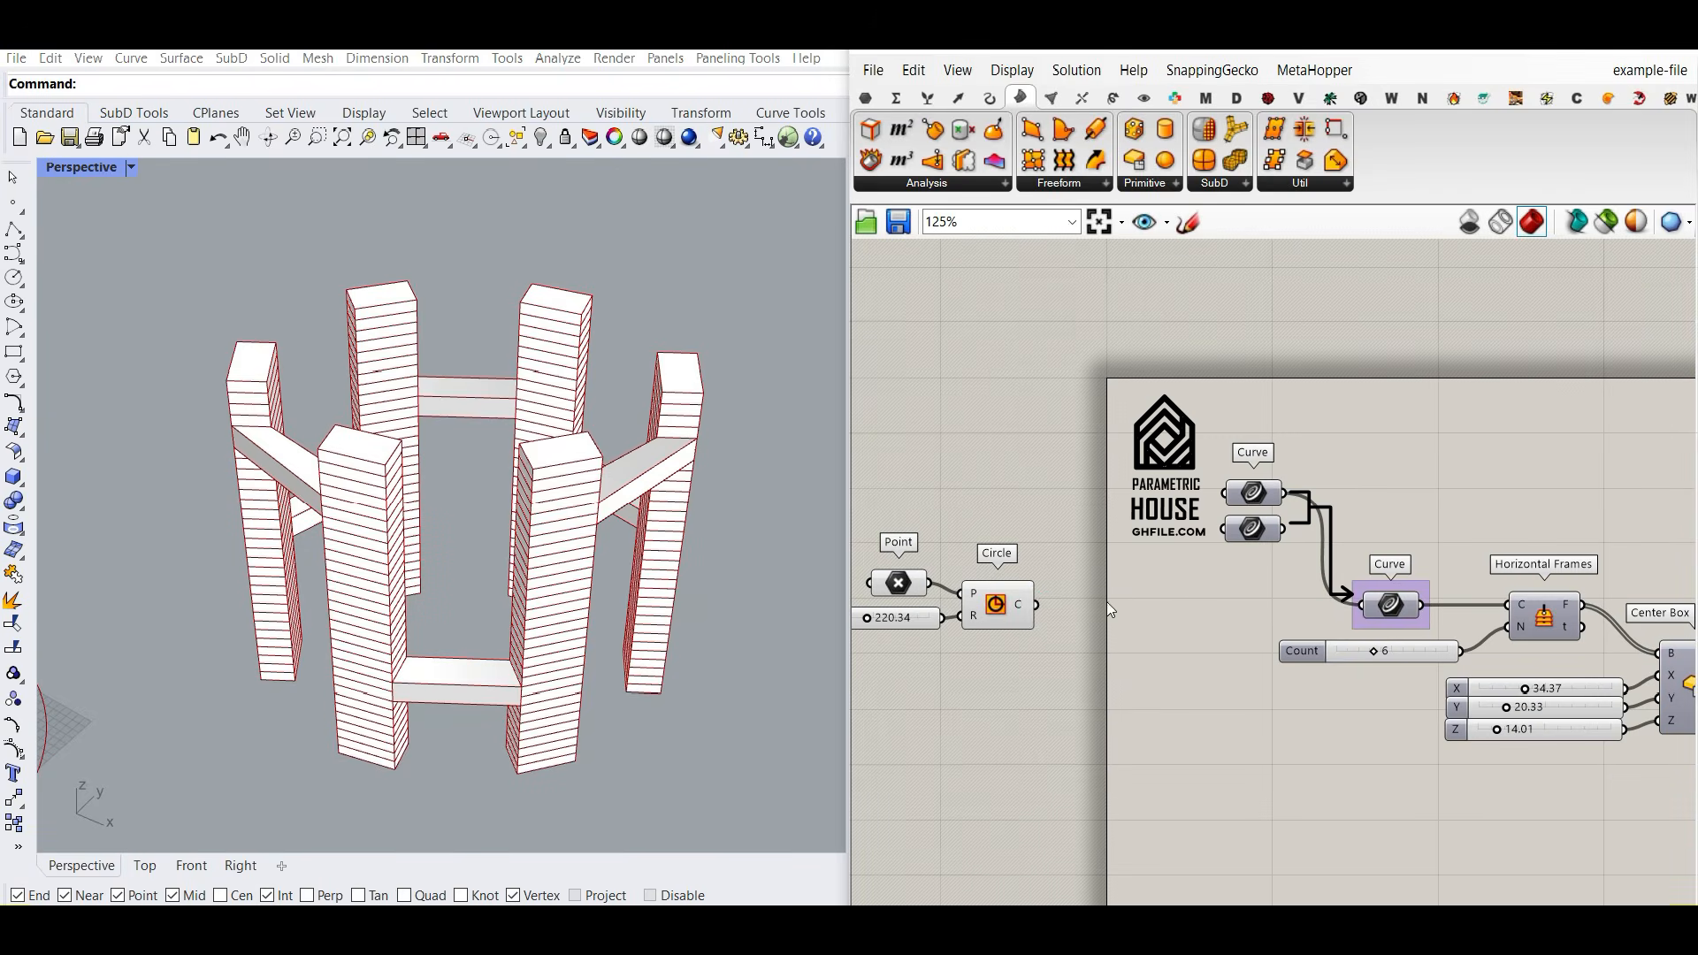
left_click_drag(1362, 610, 1364, 608)
left_click(1446, 475)
scroll(685, 536, "down", 6)
right_click_drag(633, 536, 363, 610)
scroll(403, 569, "up", 6)
scroll(468, 524, "down", 5)
scroll(349, 624, "up", 6)
right_click_drag(300, 671, 597, 567)
scroll(1156, 541, "down", 2)
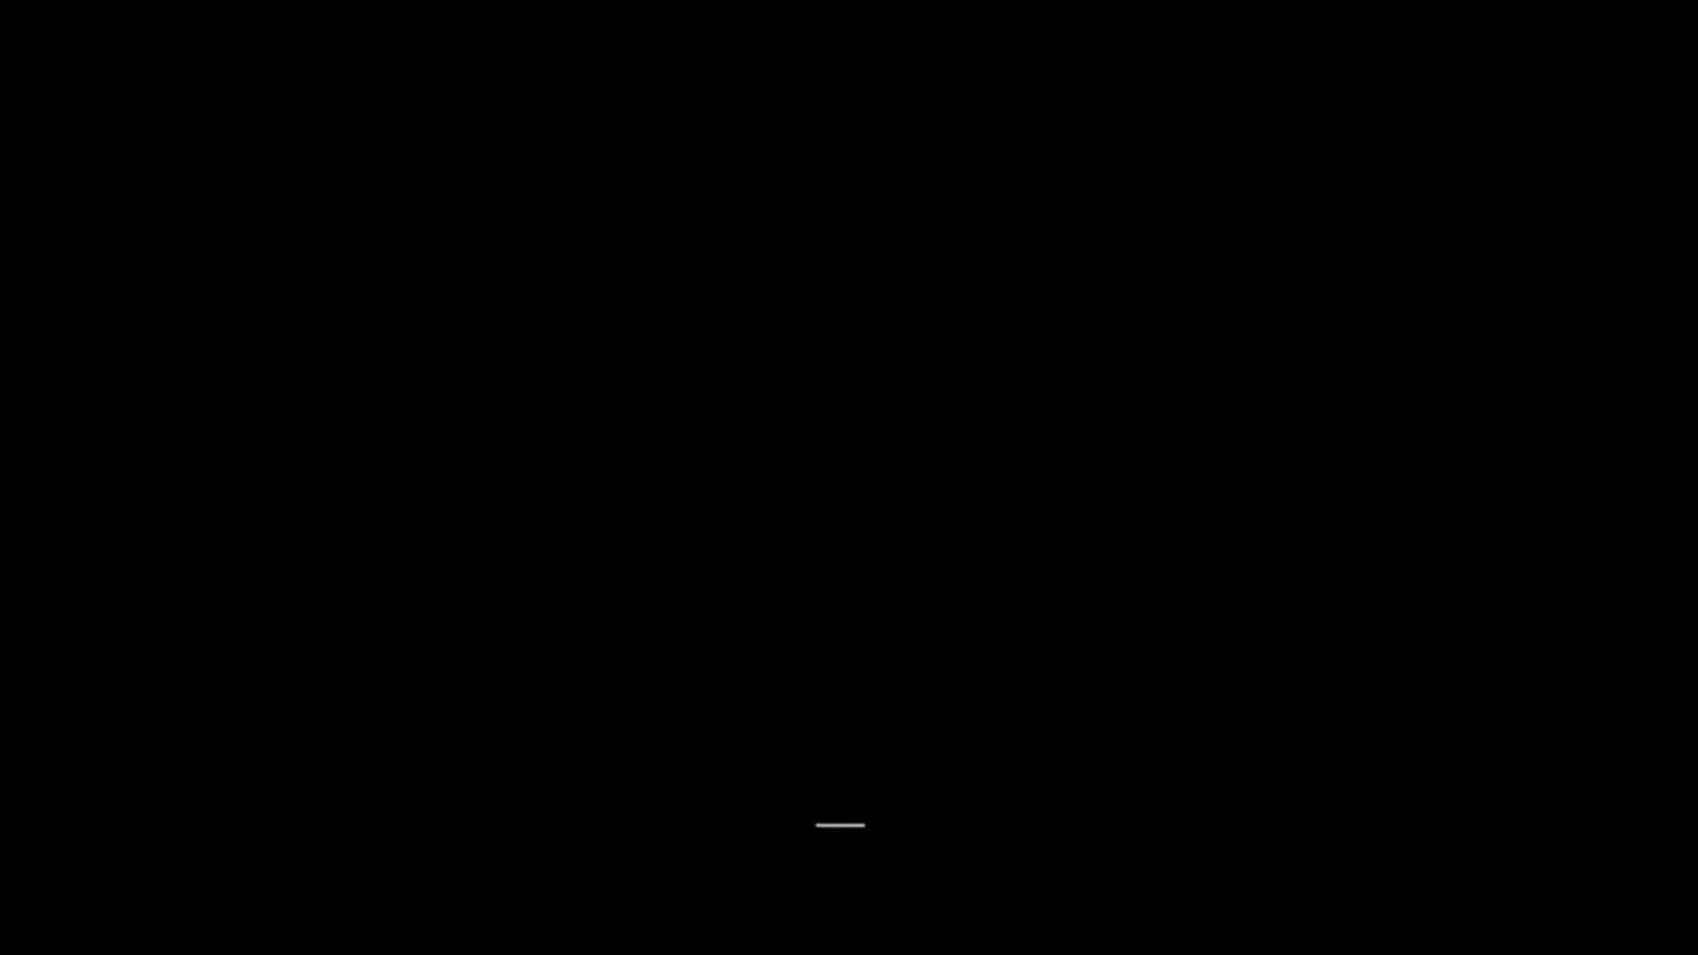